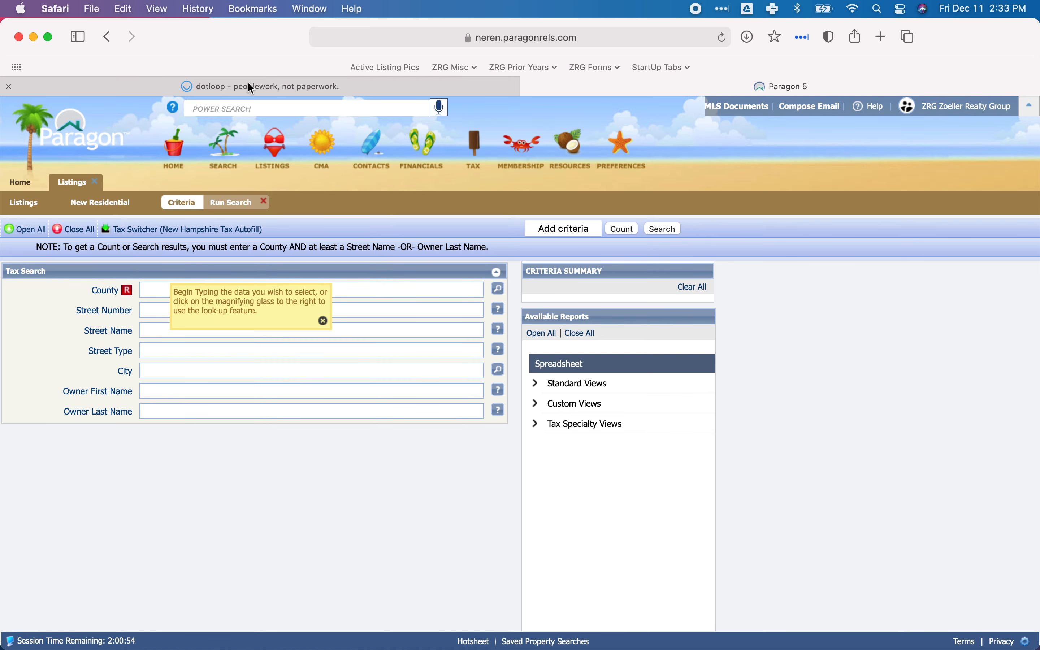
# Switch to dotloop, open the Rochester pre-listing loop, and view its signed LA document for the property's county.
pyautogui.click(232, 86)
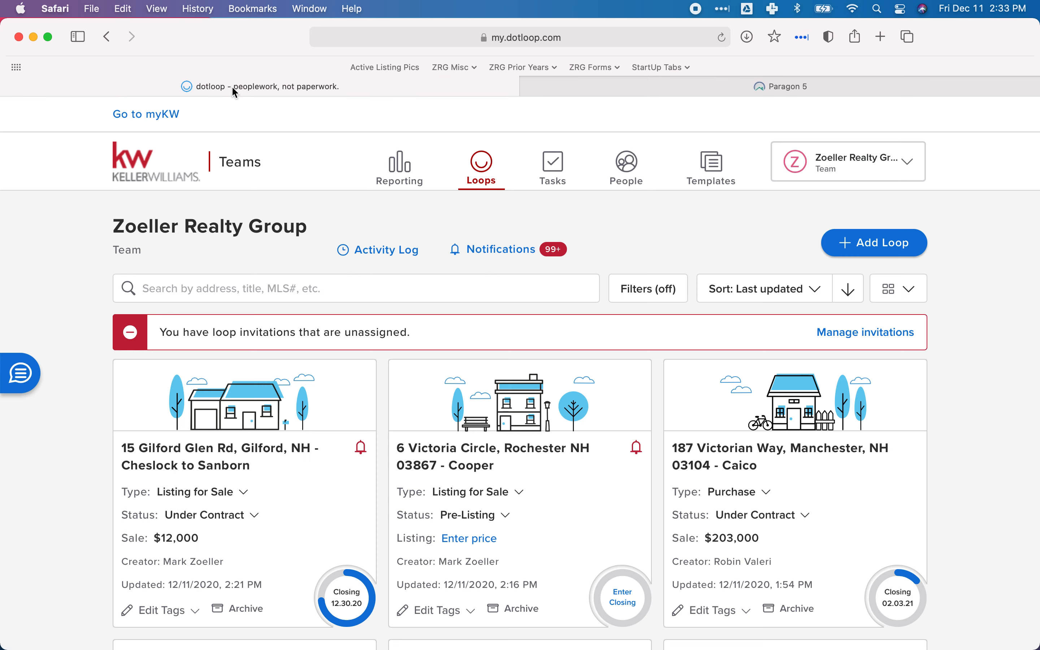
pyautogui.click(244, 289)
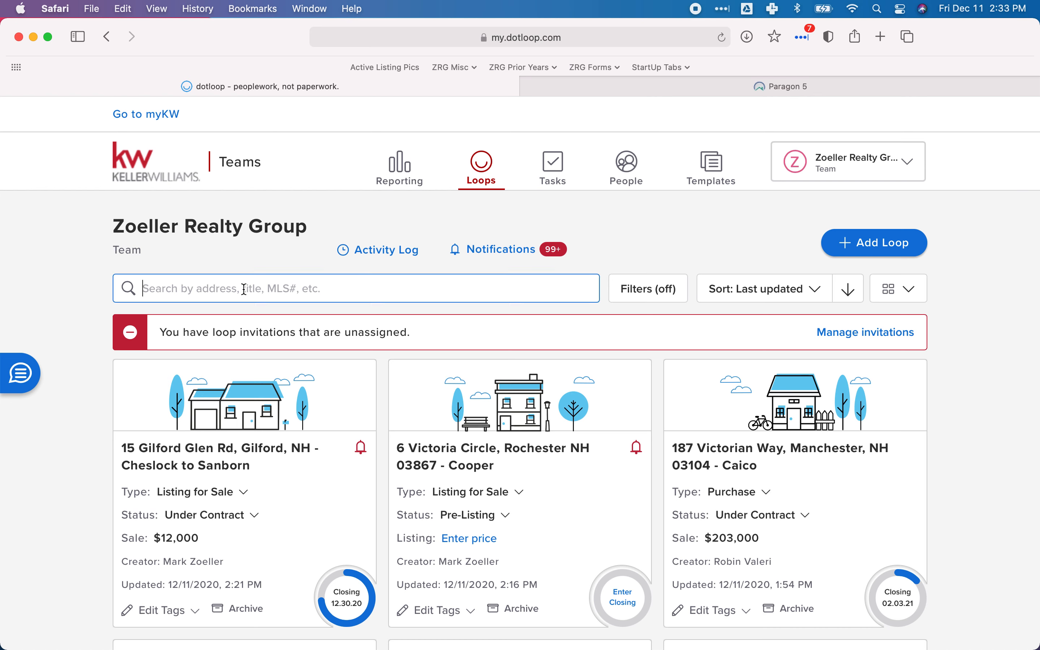
pyautogui.click(505, 456)
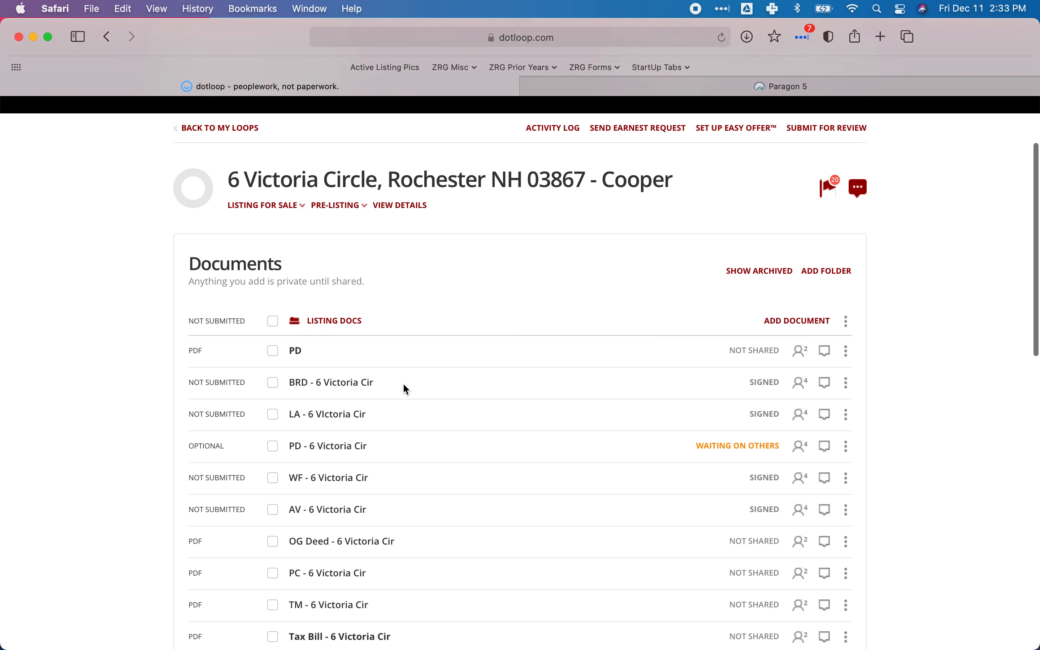
pyautogui.scroll(-3, 404, 384)
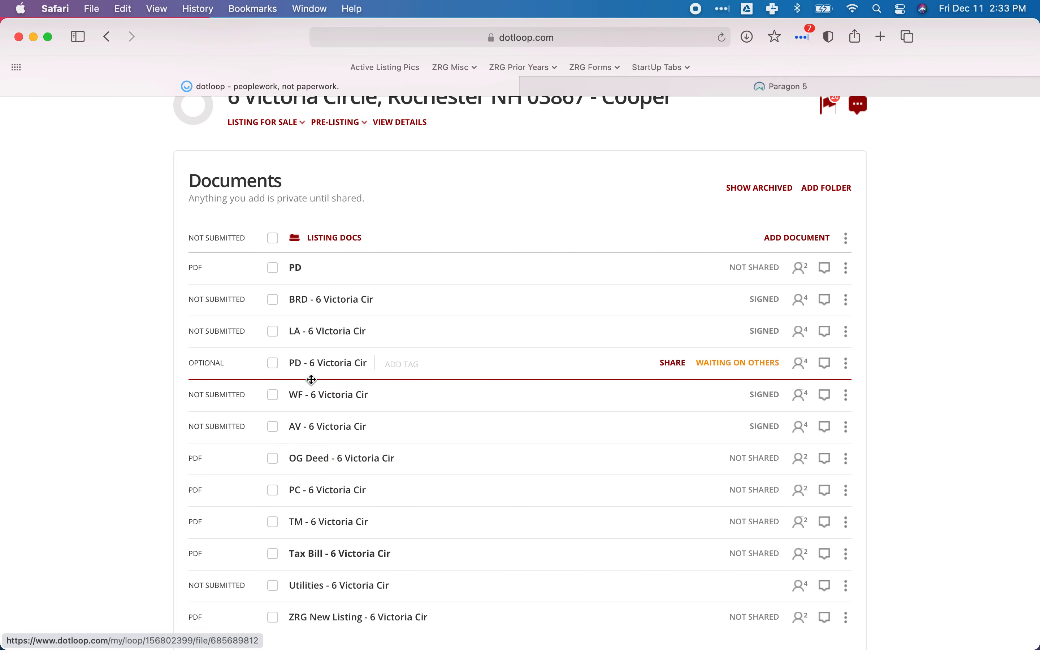
pyautogui.click(301, 336)
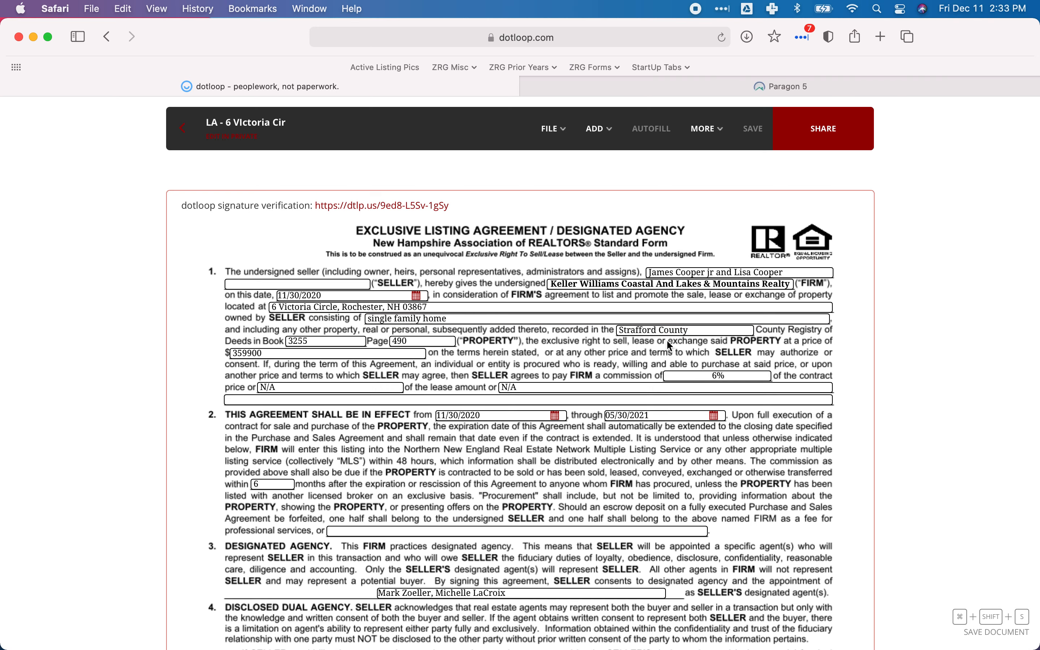
# Switch back to Paragon and set the tax search's County to Strafford.
pyautogui.click(726, 87)
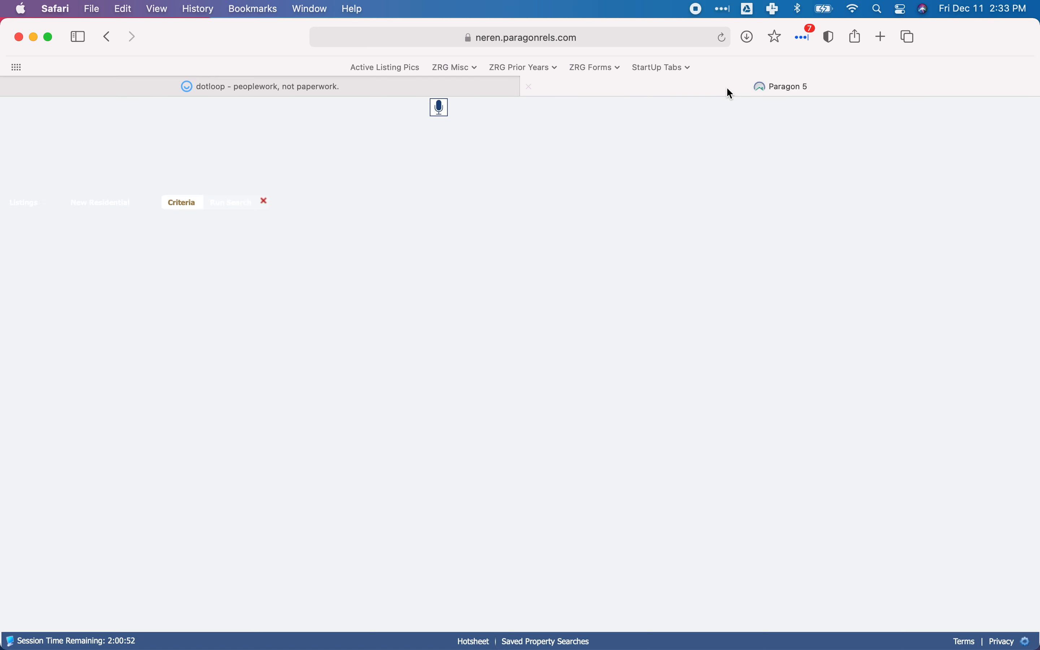
pyautogui.click(176, 295)
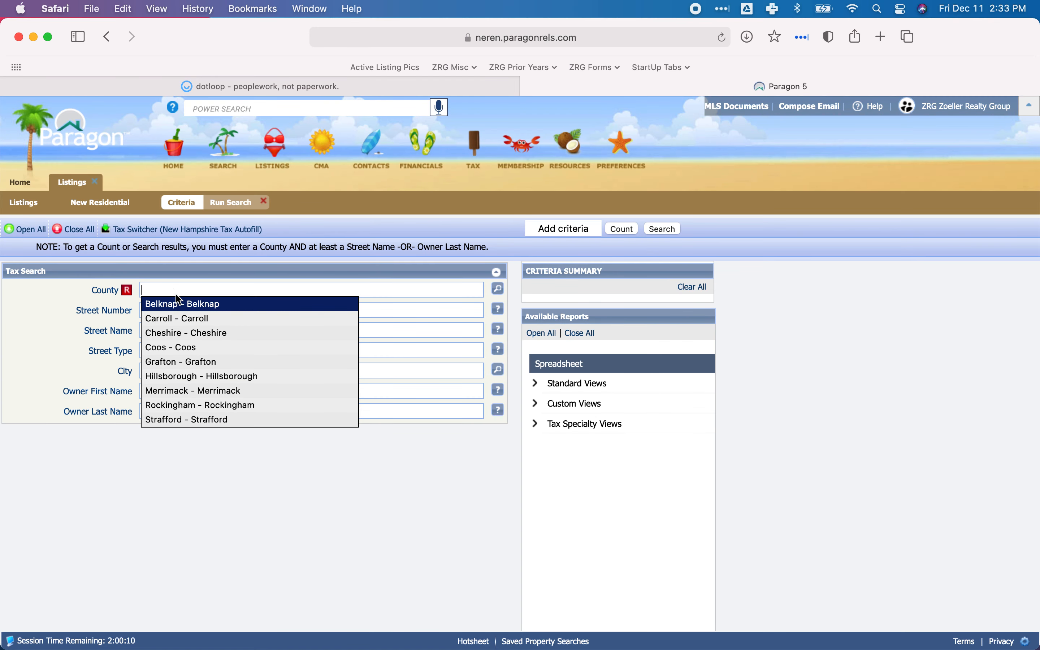
pyautogui.write('Strafford')
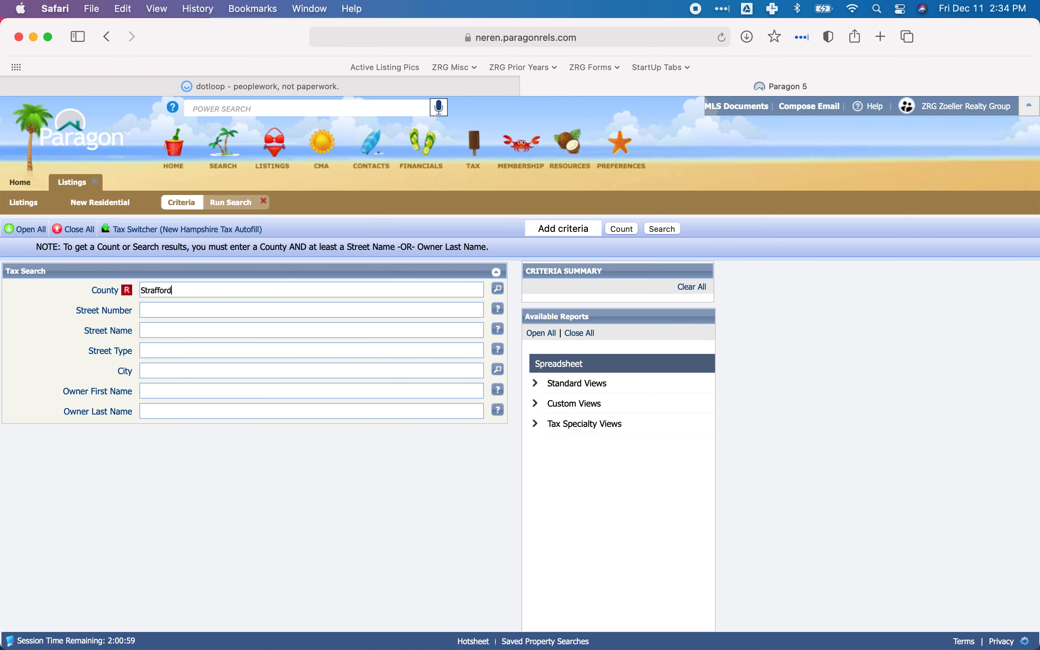
pyautogui.click(169, 304)
# Enter the property's street number, street name and street type as tax search criteria.
pyautogui.click(165, 311)
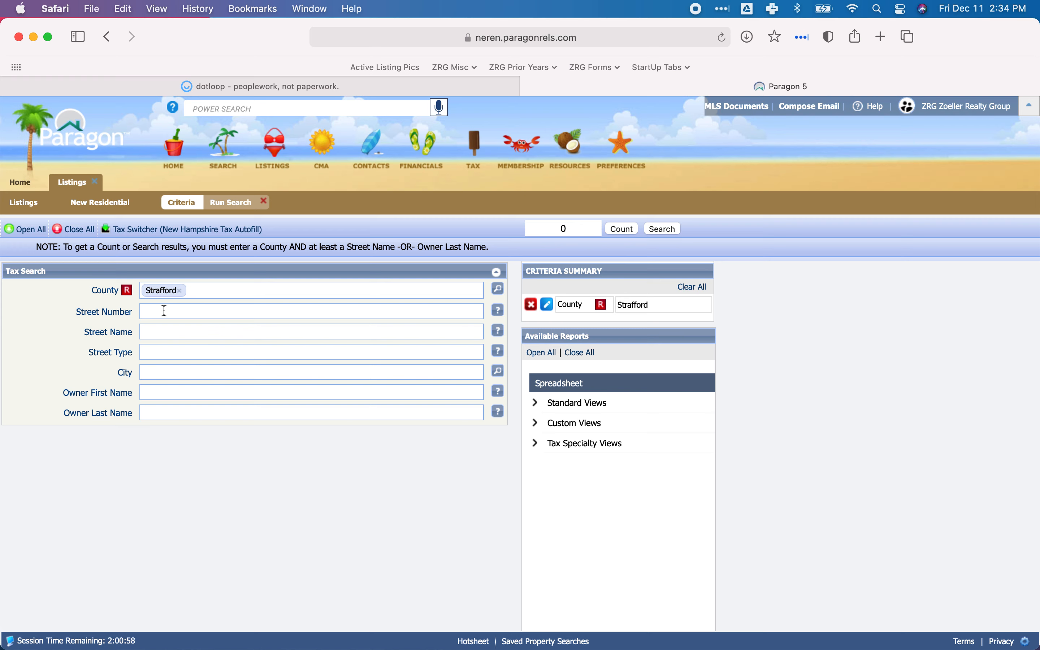
pyautogui.press('Return')
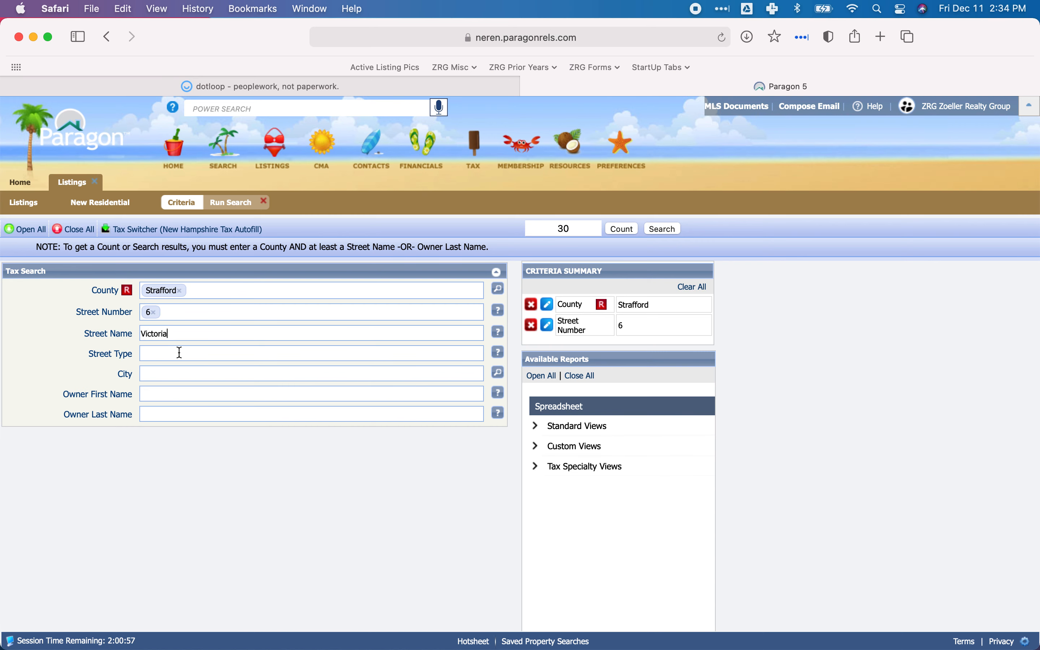
pyautogui.press('Return')
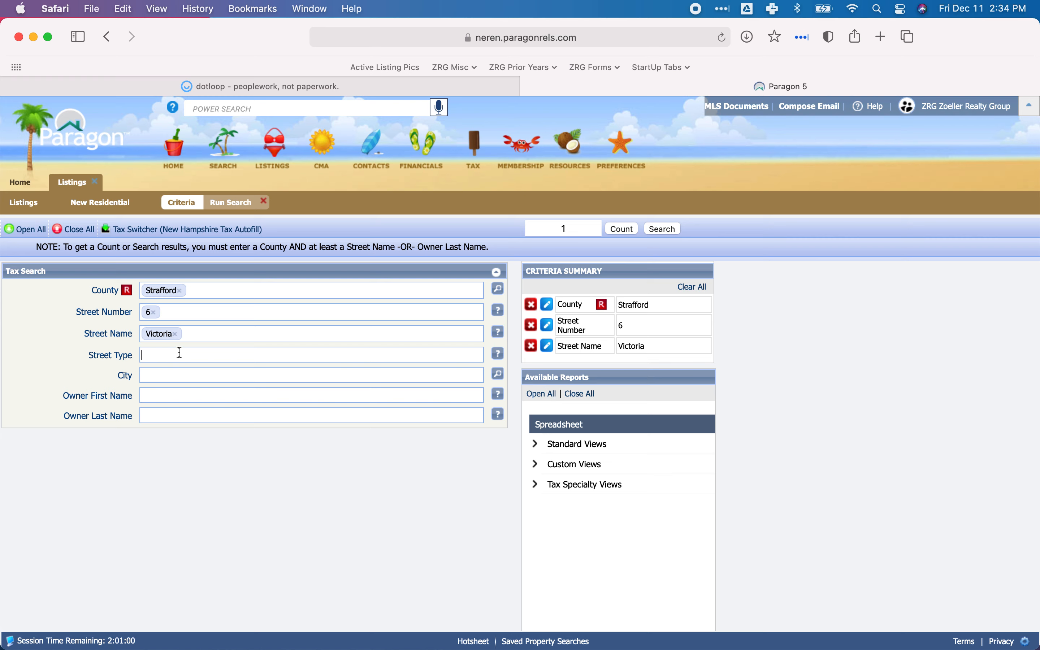
pyautogui.click(179, 353)
pyautogui.click(180, 353)
pyautogui.write('Circle')
pyautogui.press('Return')
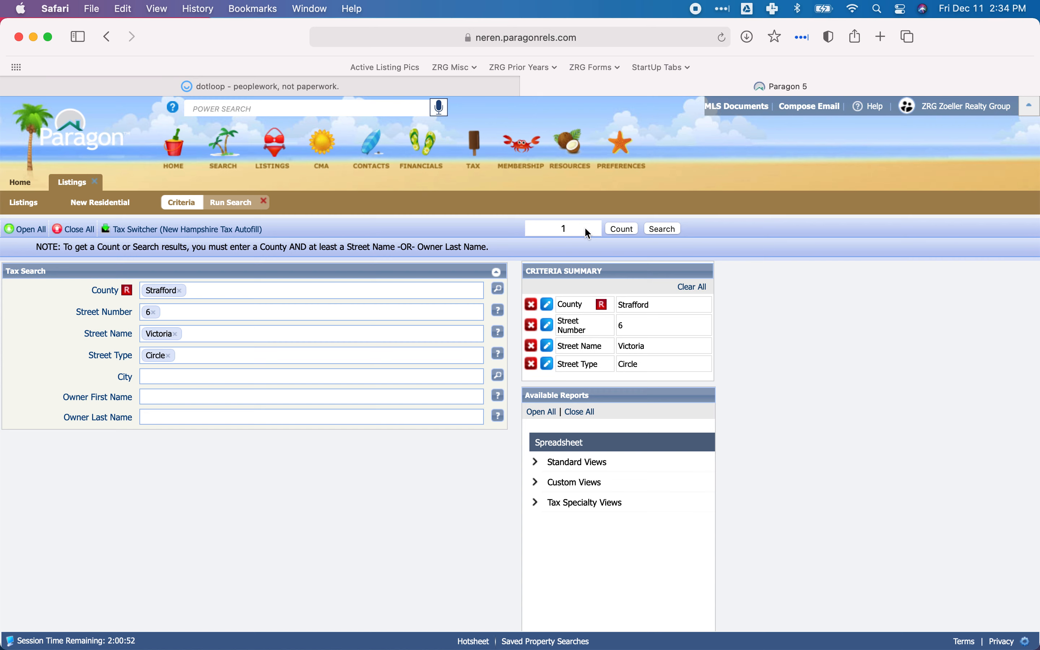
# Run the tax search and autofill the new residential listing with the matching record's tax data.
pyautogui.click(661, 230)
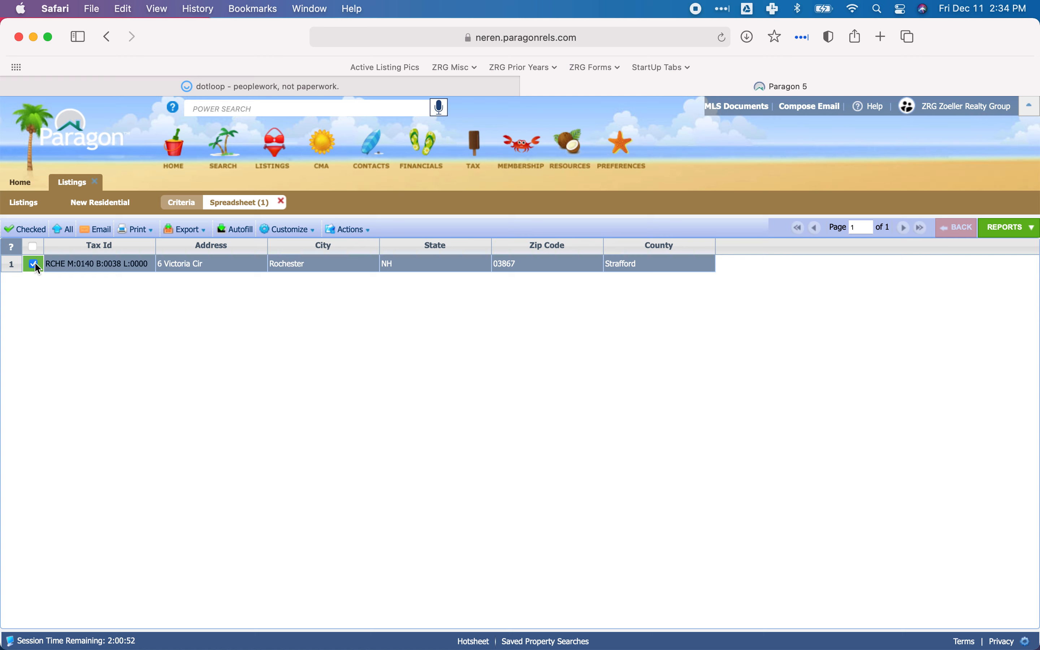
pyautogui.click(234, 230)
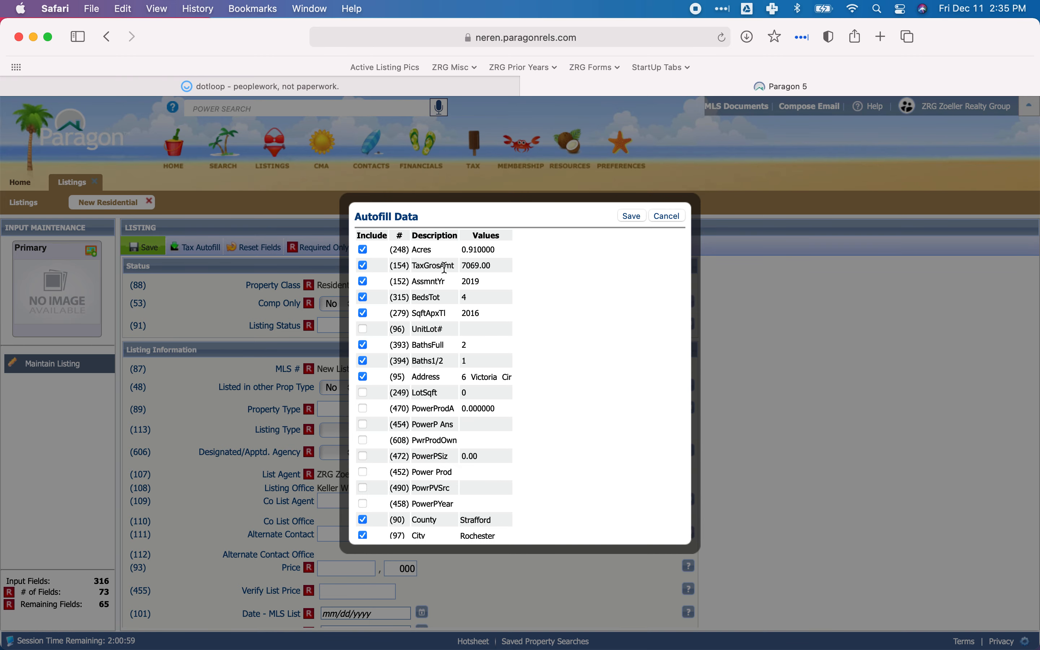
pyautogui.scroll(-5, 444, 269)
pyautogui.scroll(5, 445, 269)
pyautogui.click(639, 219)
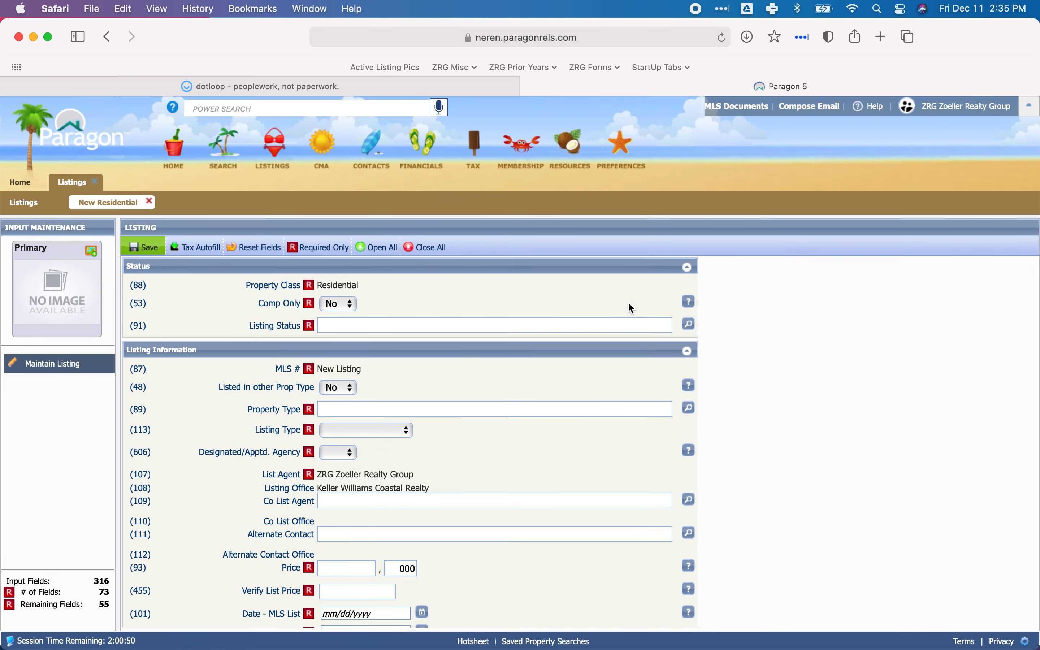
# Look over the autofilled listing fields, then collapse the Status section of the form.
pyautogui.scroll(-20, 591, 320)
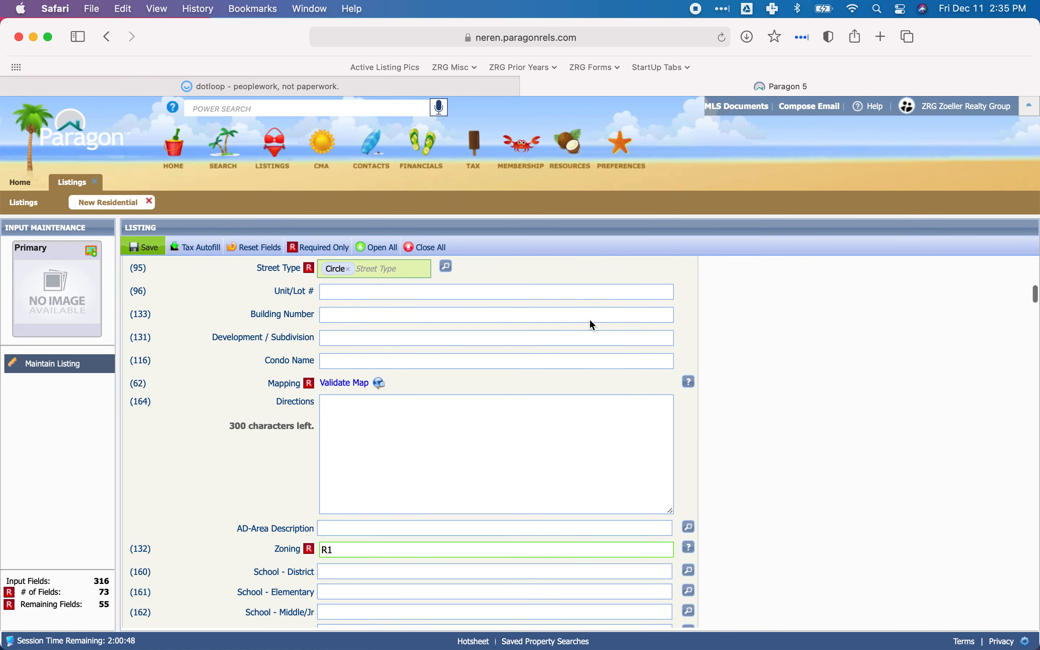
pyautogui.scroll(-8, 591, 325)
pyautogui.scroll(20, 591, 325)
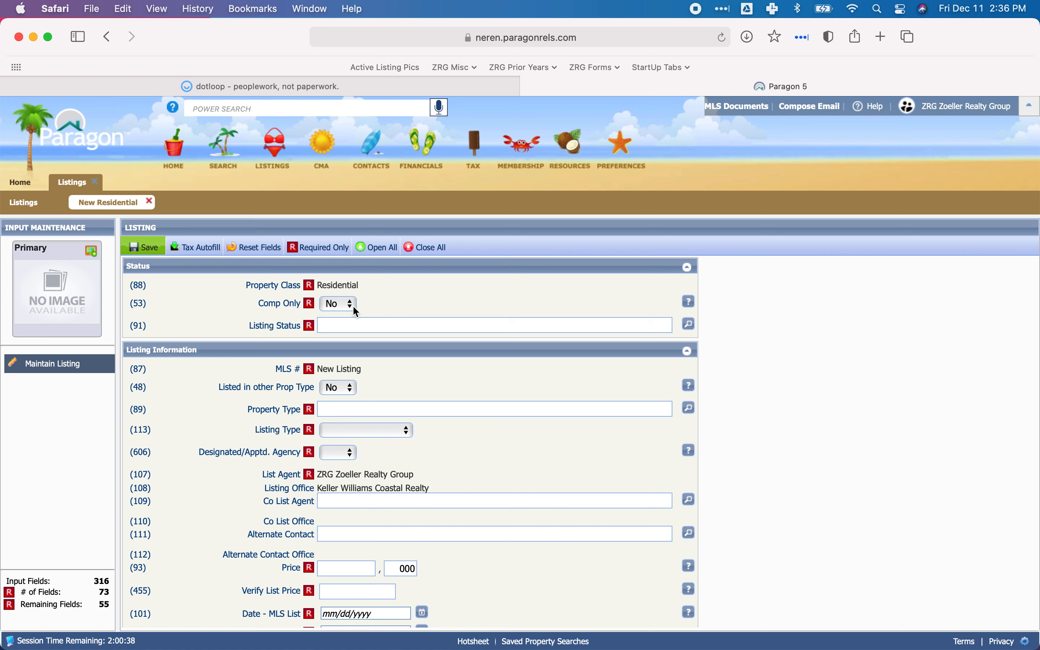
pyautogui.click(334, 328)
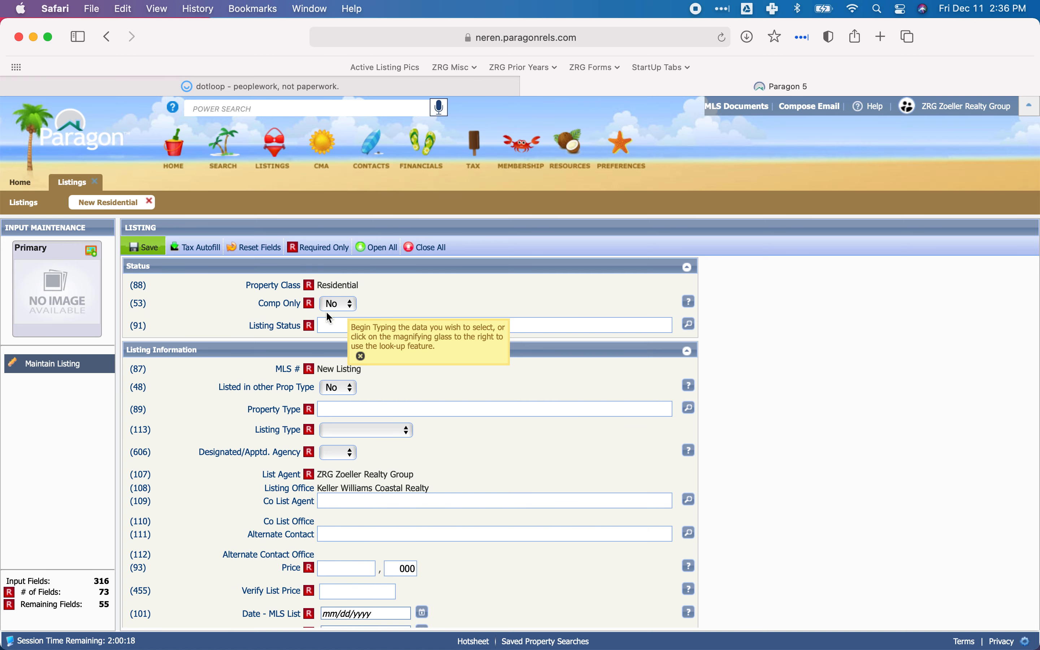
pyautogui.click(298, 271)
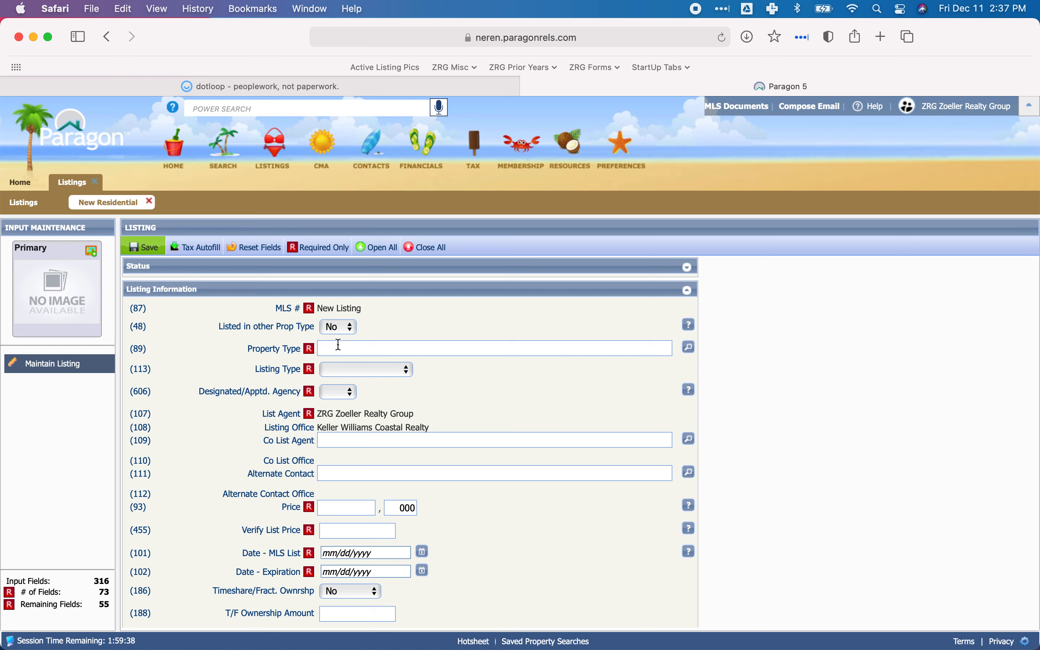
# Look up the available values for Property Type and select Single Family.
pyautogui.click(352, 350)
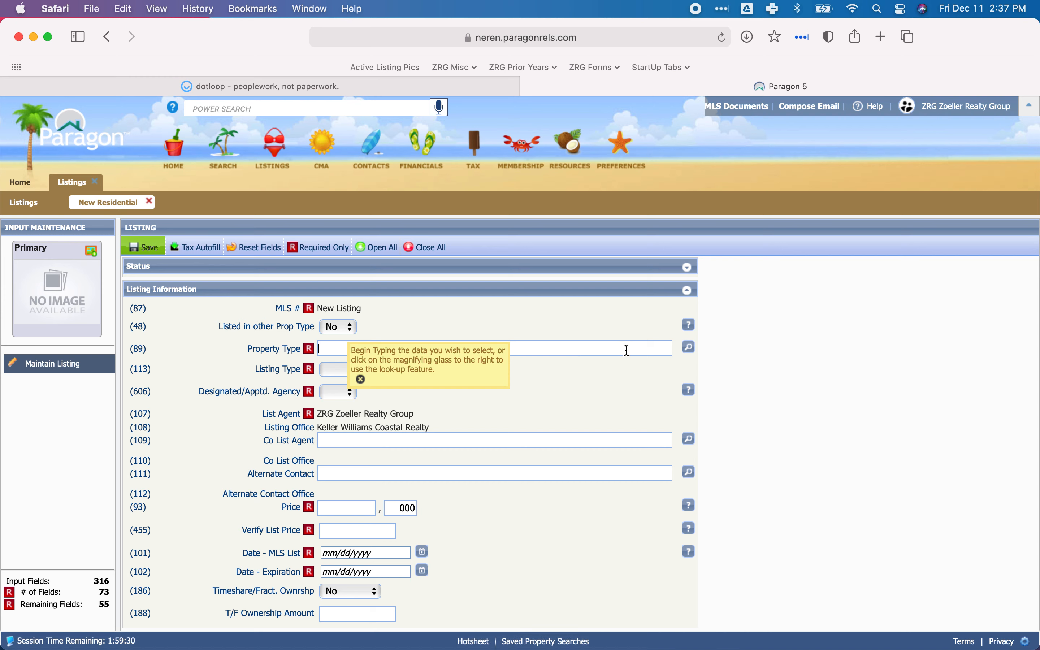
pyautogui.click(689, 349)
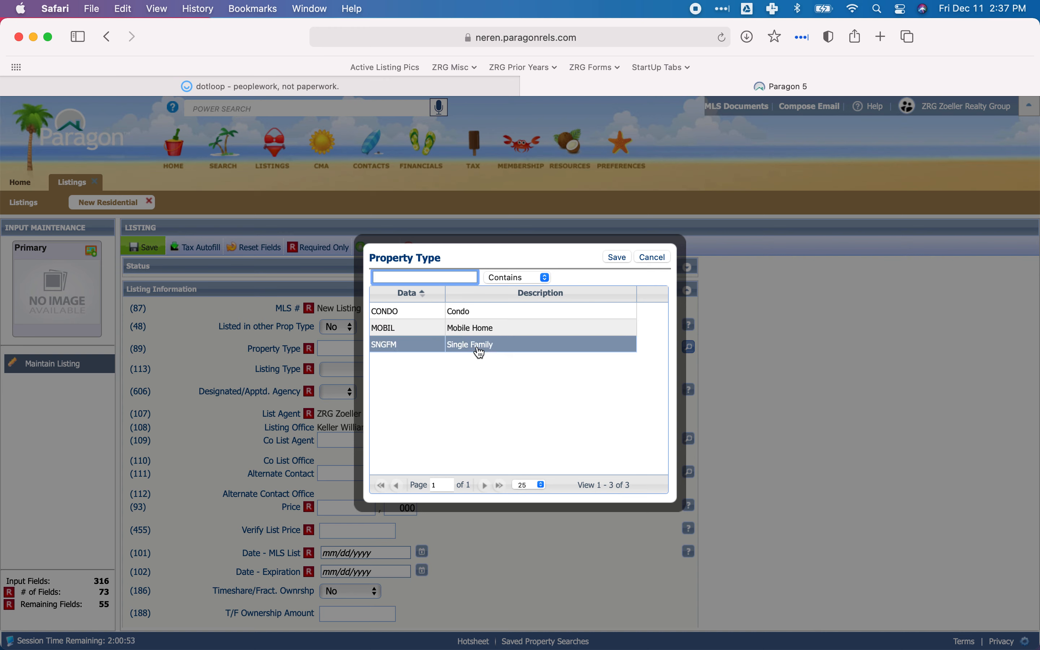
pyautogui.click(493, 352)
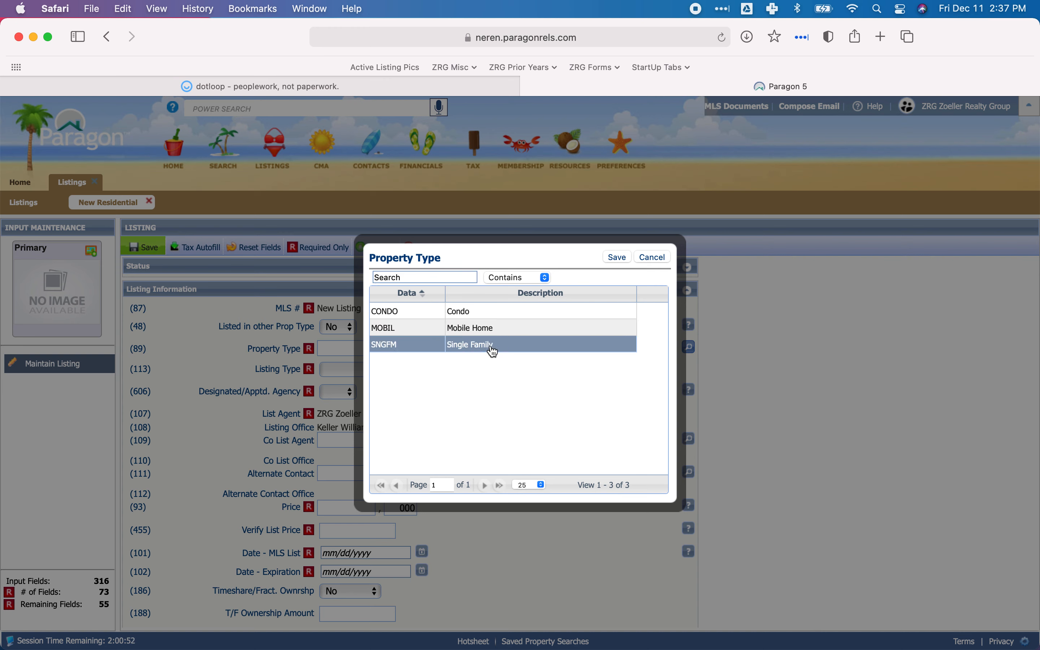
pyautogui.click(522, 349)
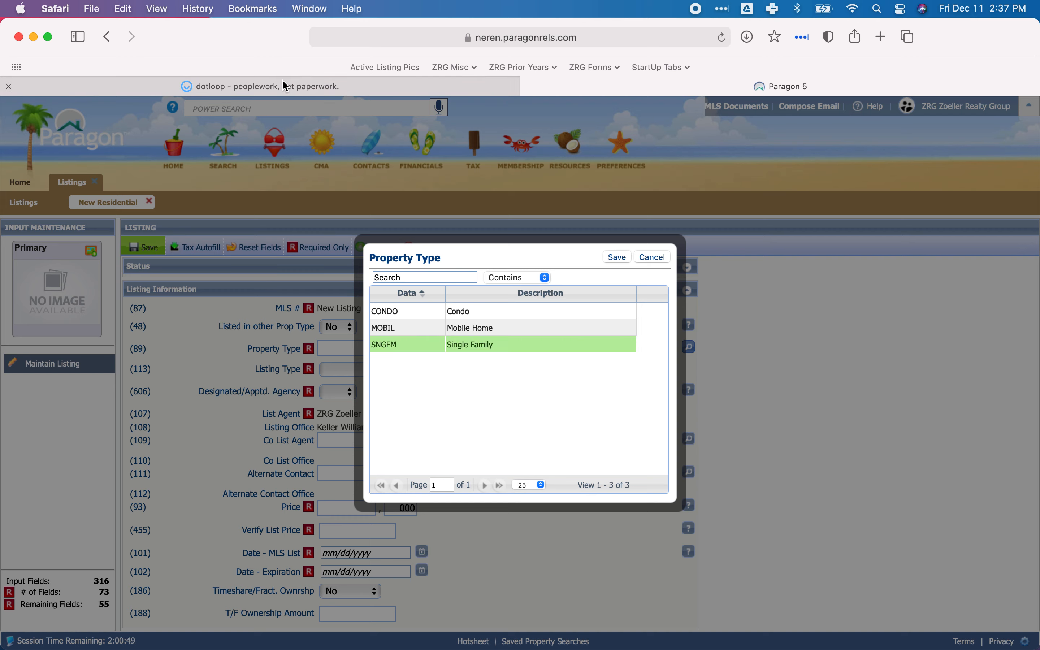
# Check the LA document in dotloop for the property description, then return to Paragon.
pyautogui.click(285, 87)
pyautogui.click(183, 133)
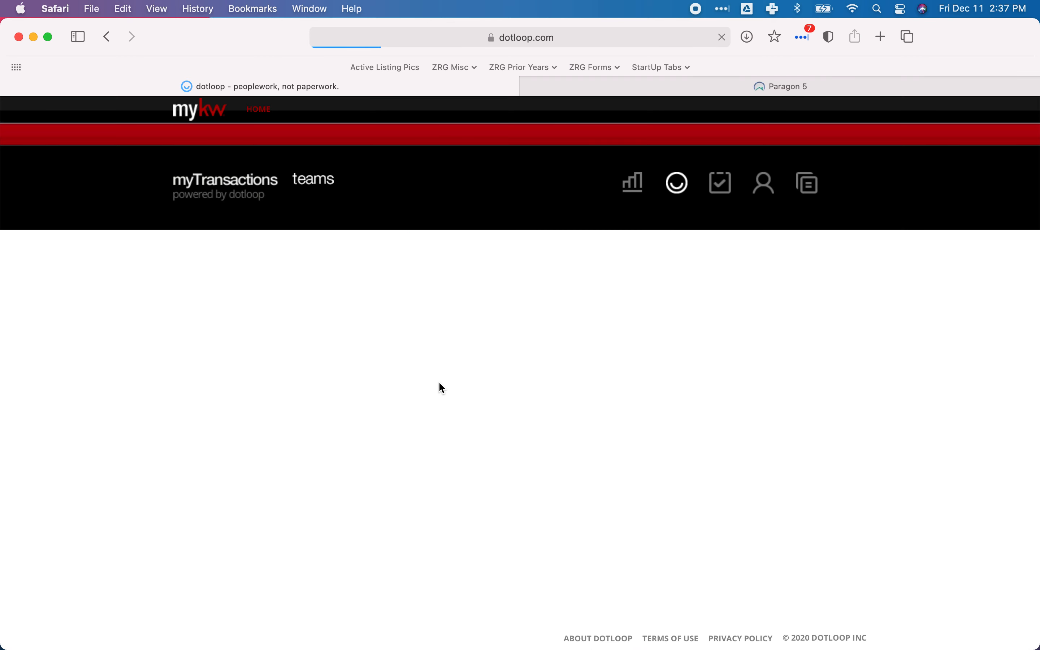
pyautogui.click(311, 533)
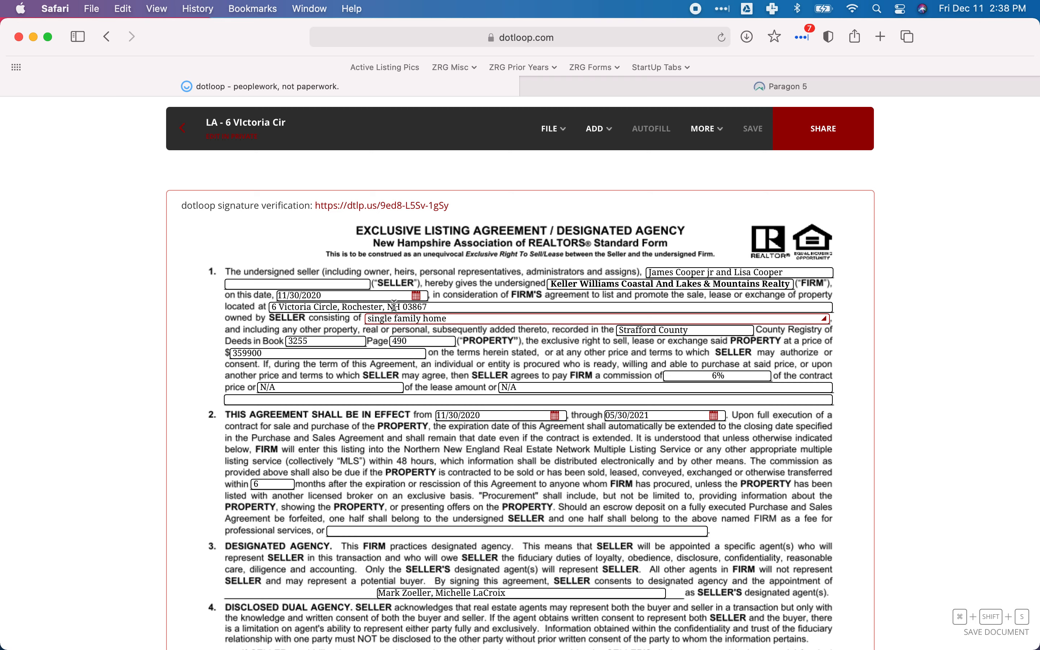
pyautogui.click(557, 83)
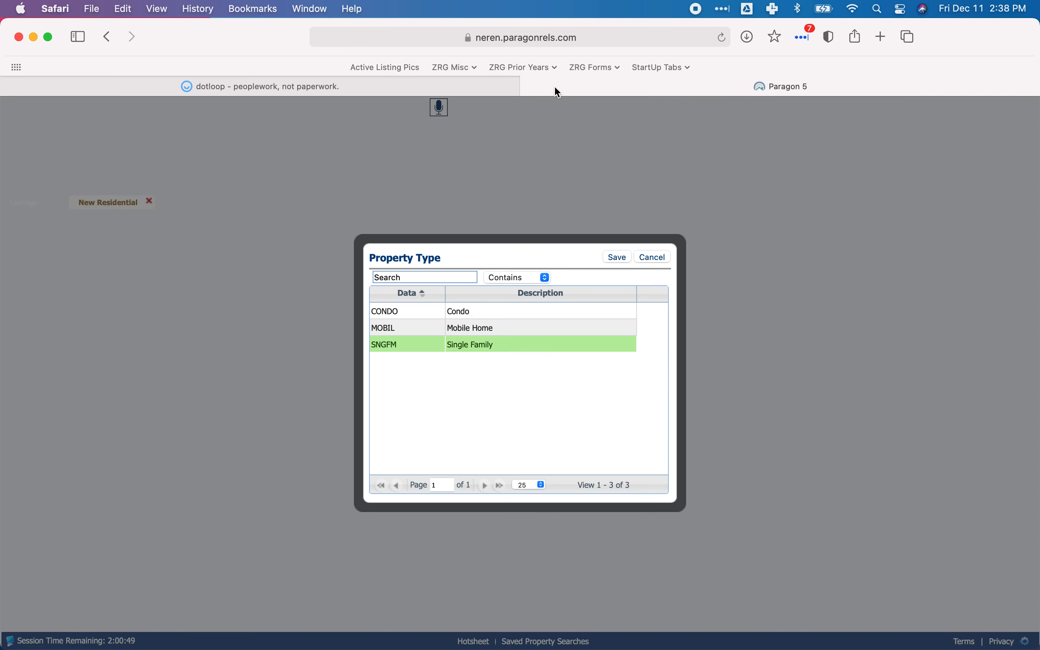
# Save Single Family as the Property Type and choose an option for the required Condo field.
pyautogui.click(414, 349)
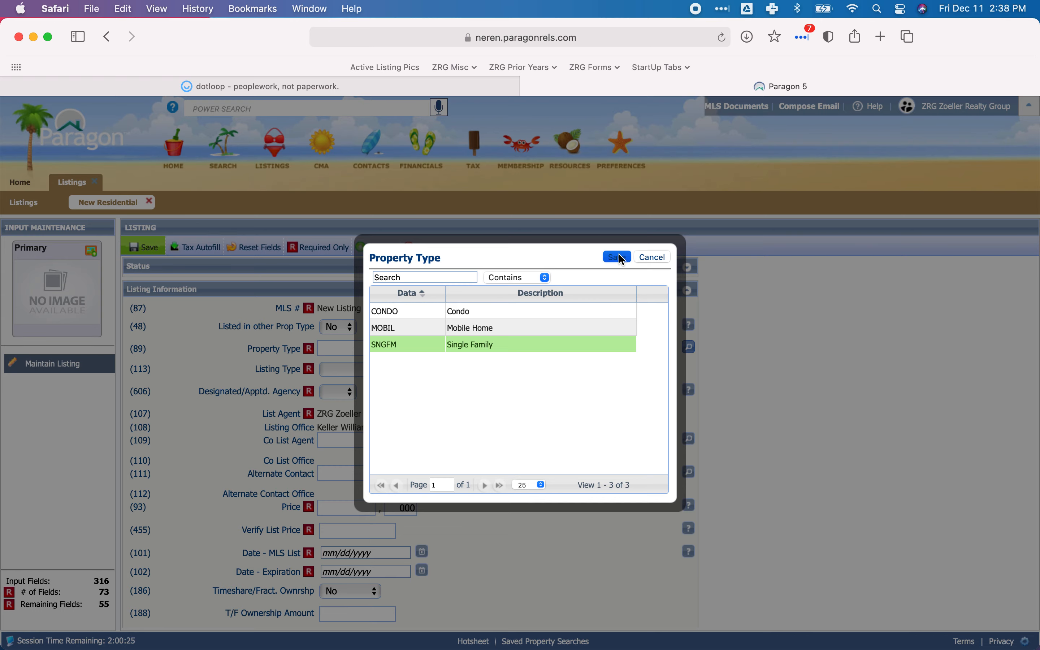
pyautogui.click(617, 257)
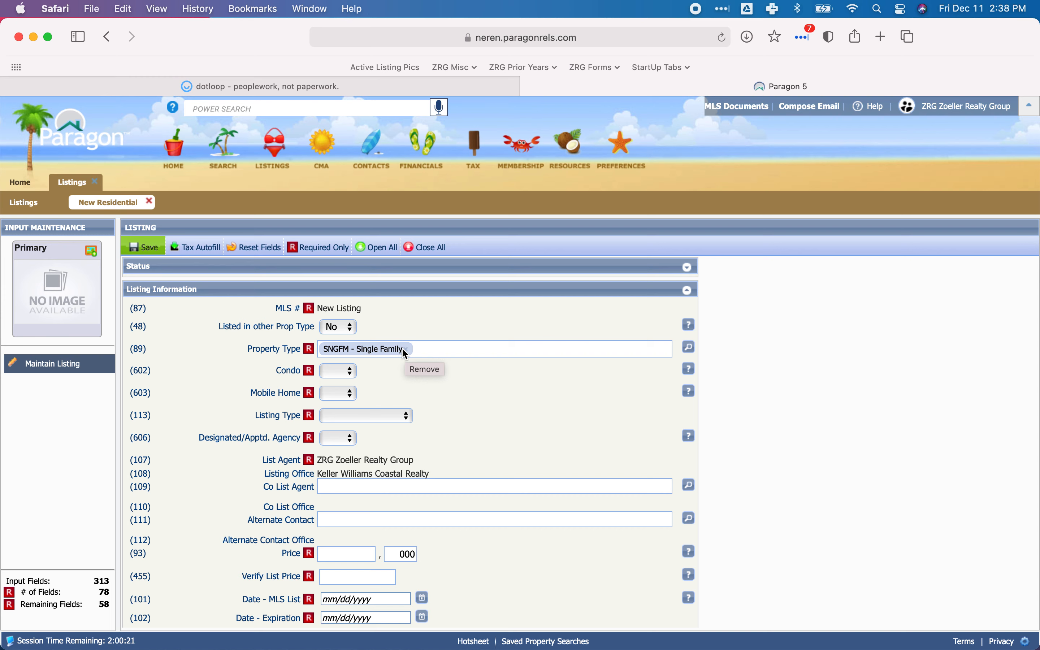
pyautogui.click(348, 378)
pyautogui.click(334, 387)
# Return to the loop's document list in dotloop and move the PDF named PD directly below the LA document.
pyautogui.click(280, 85)
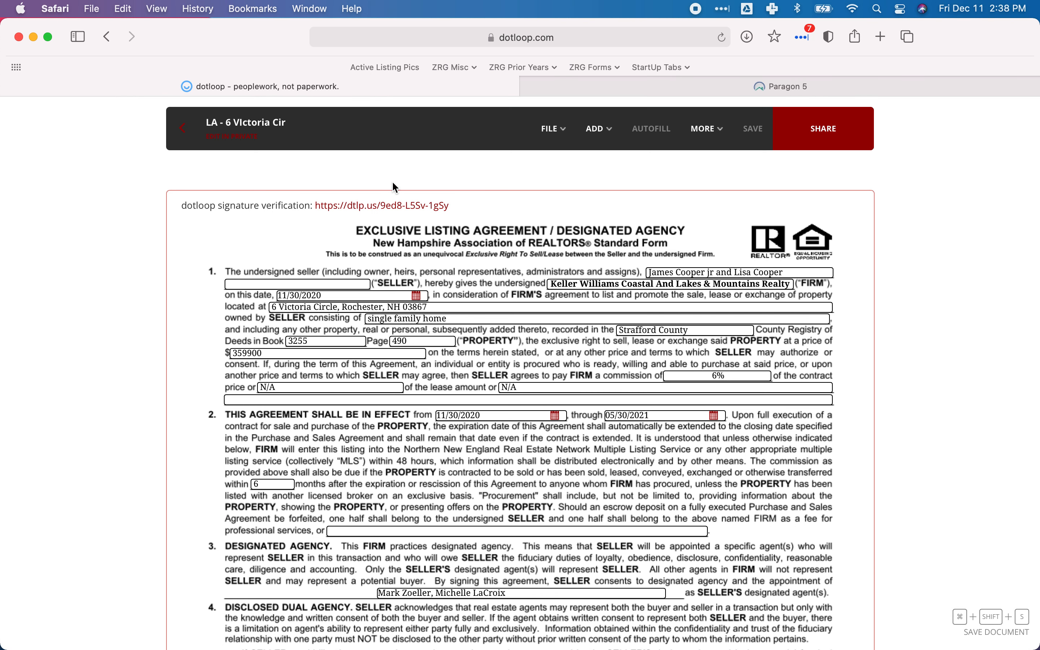
pyautogui.click(183, 139)
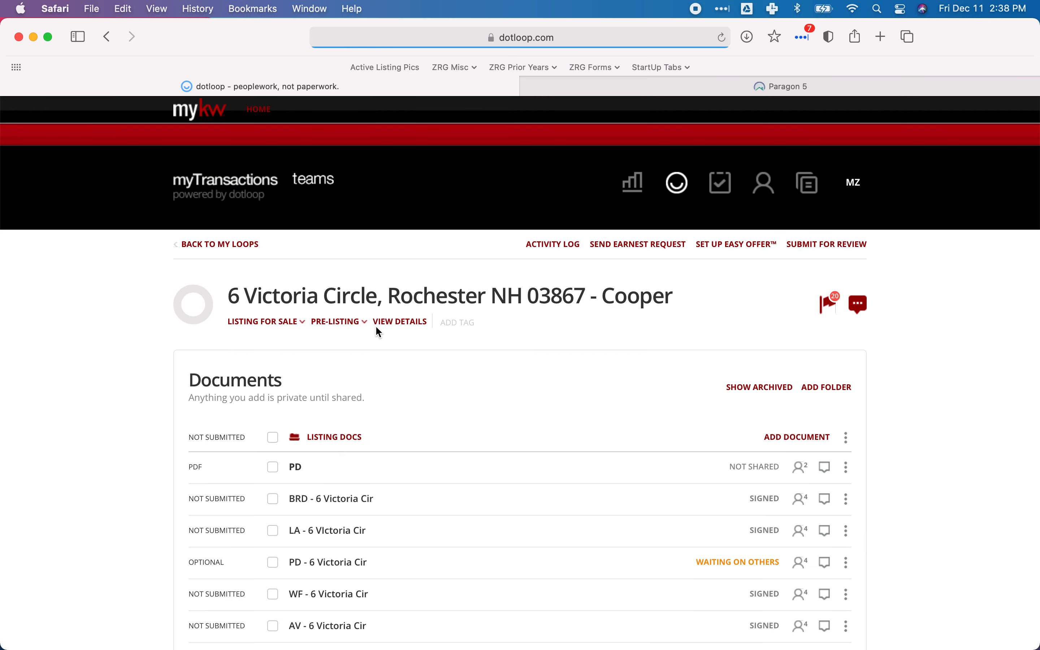
pyautogui.scroll(-3, 360, 337)
pyautogui.scroll(-3, 358, 334)
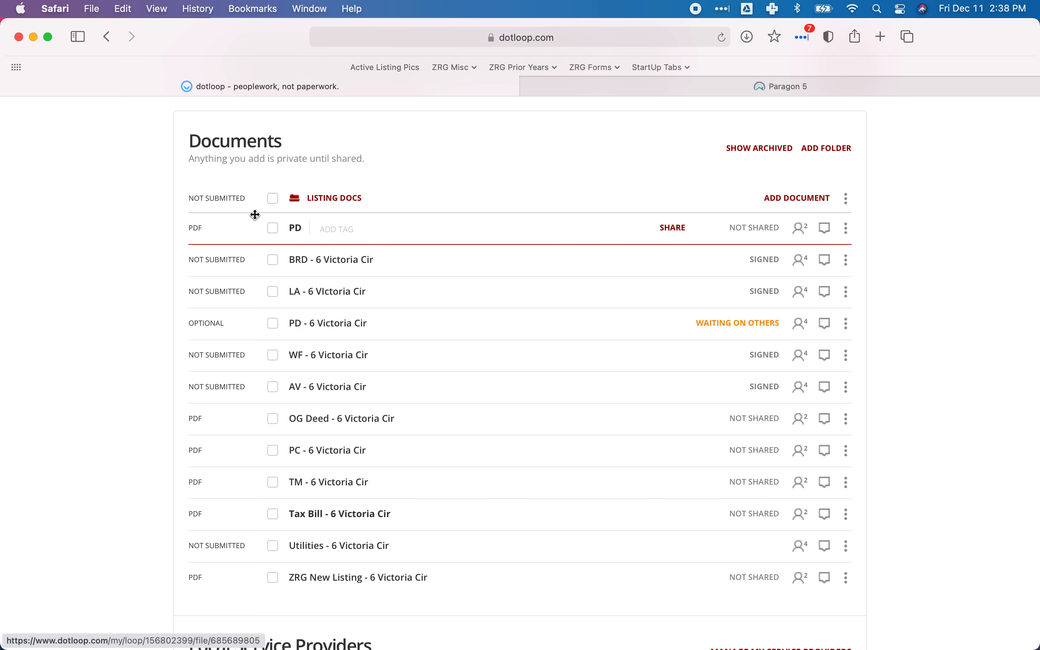
pyautogui.click(294, 231)
pyautogui.moveTo(296, 235); pyautogui.dragTo(300, 294)
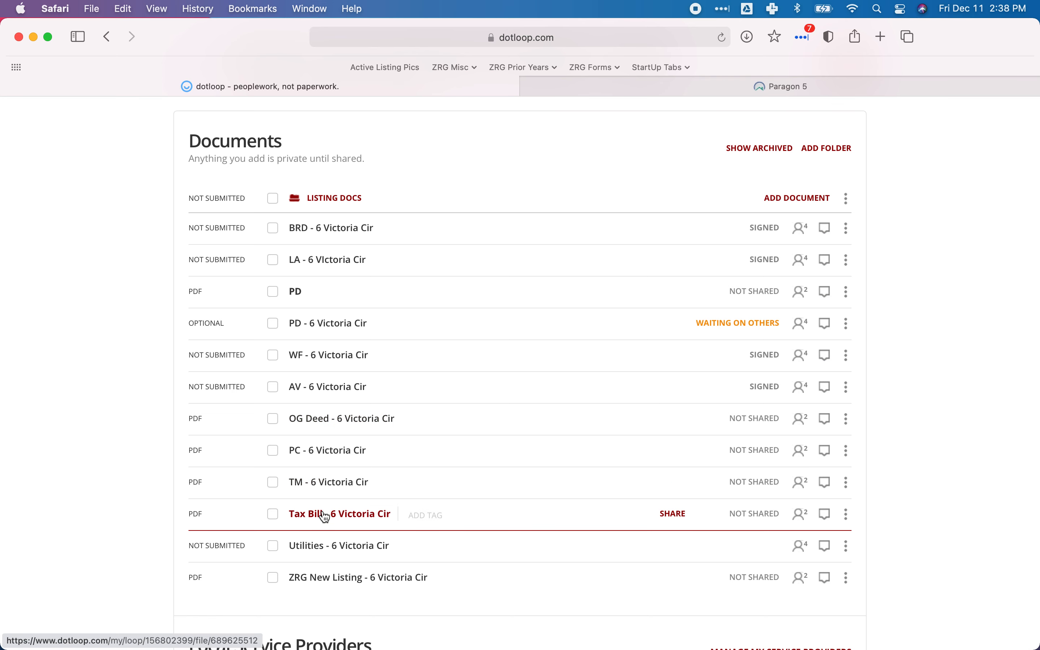
# Select the Tax Bill, TM, PC, OG Deed, PD and LA documents in the Listing Docs folder.
pyautogui.click(273, 514)
pyautogui.click(273, 482)
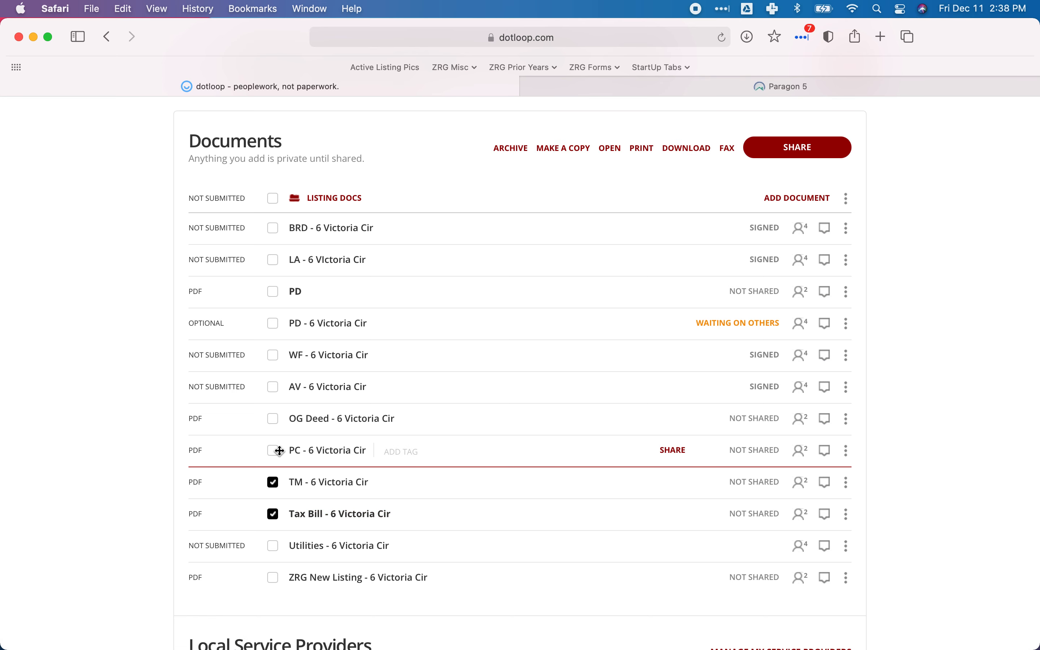
pyautogui.click(279, 451)
pyautogui.click(275, 421)
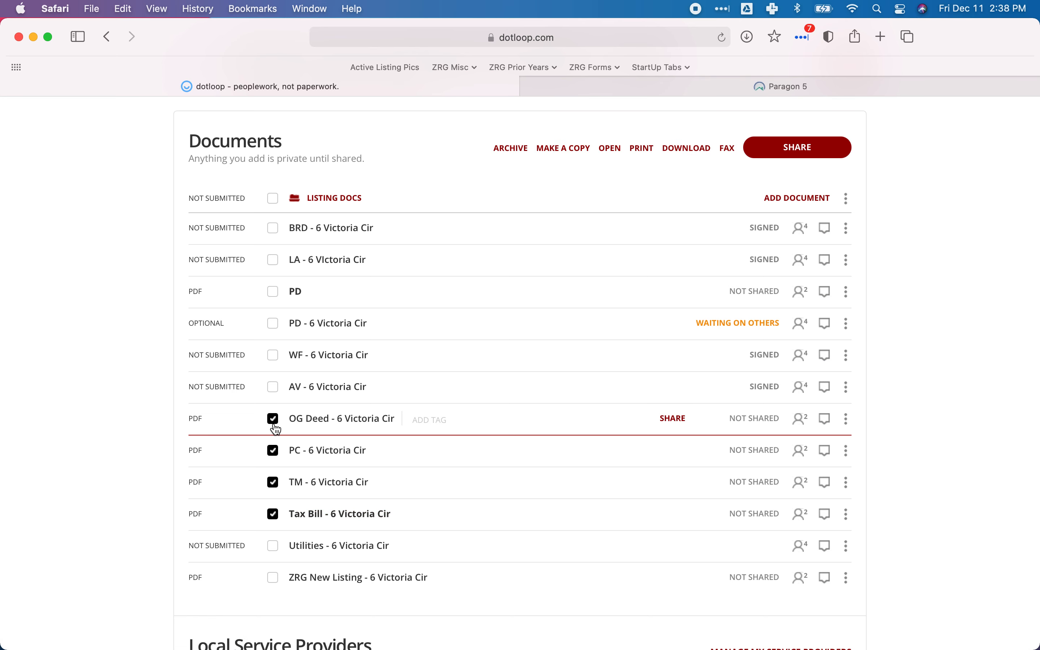
pyautogui.click(274, 295)
pyautogui.click(273, 261)
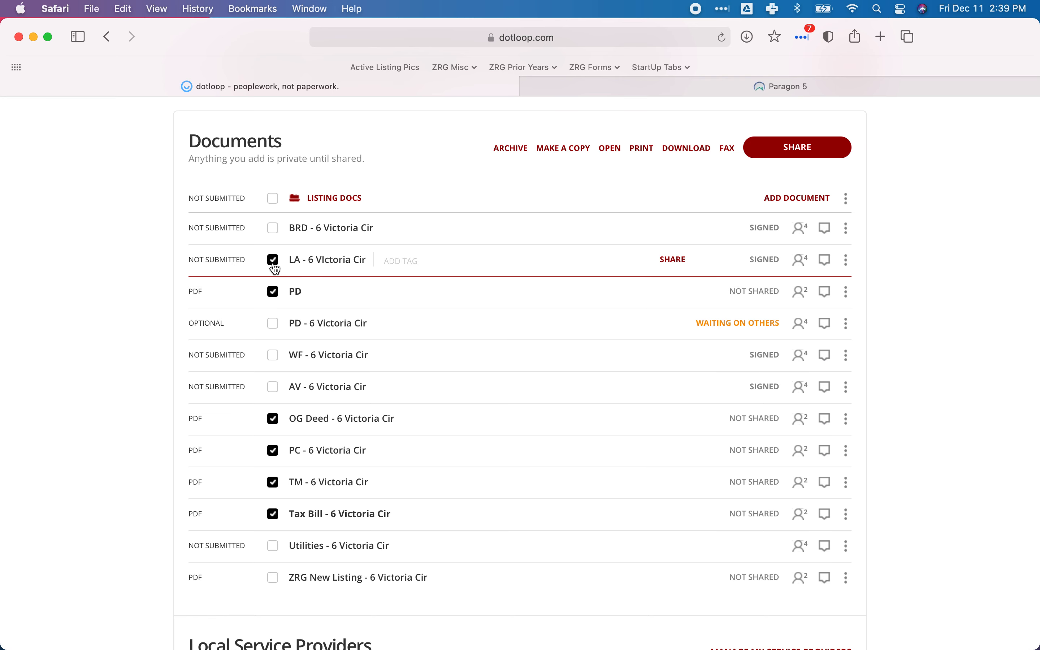
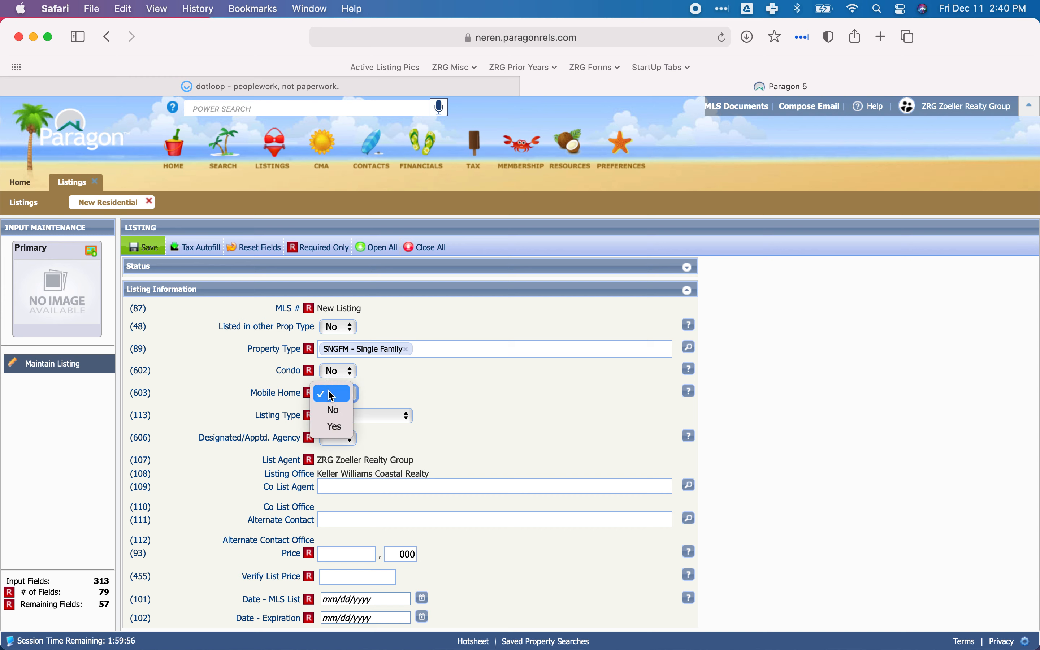
# Set Mobile Home to No and Listing Type to Exclusive Right in the Listing Information section.
pyautogui.click(334, 412)
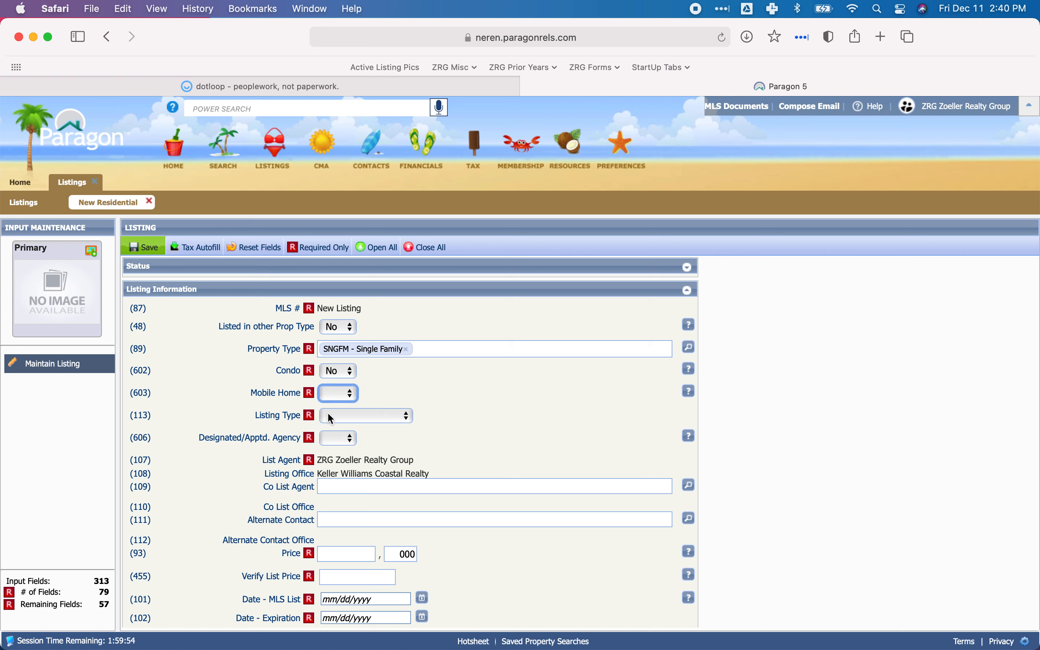
pyautogui.click(403, 415)
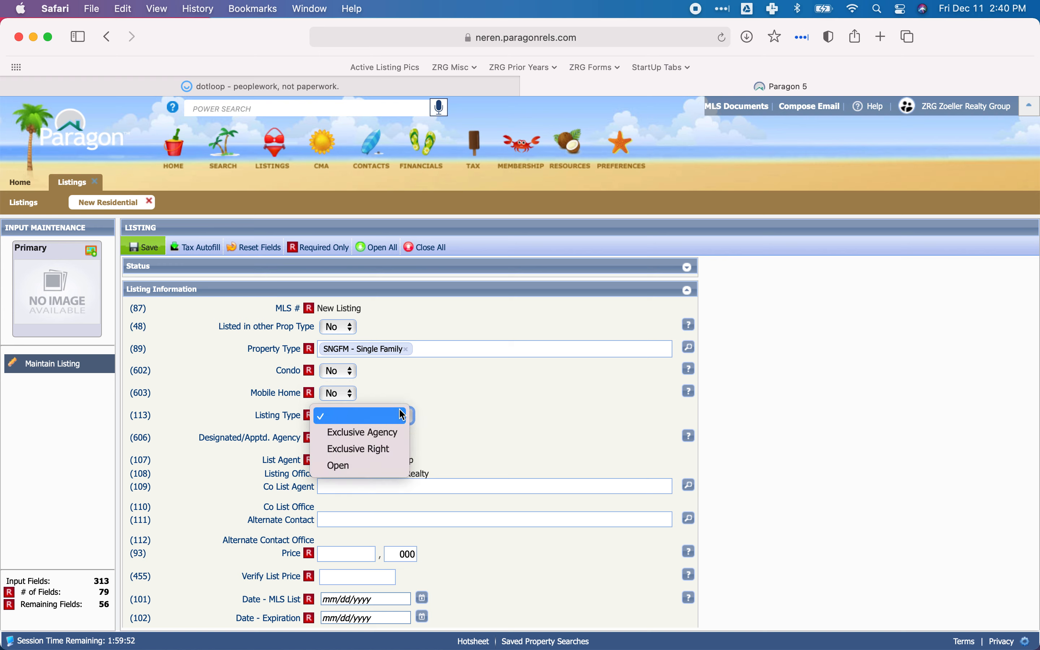
pyautogui.click(386, 451)
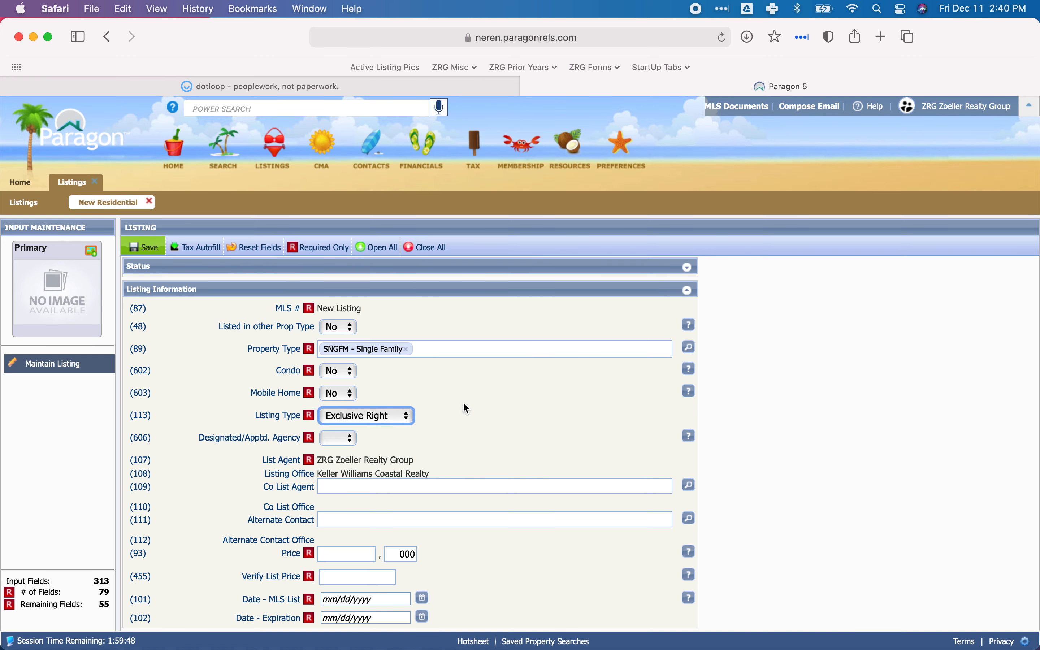
# Set Designated/Apptd. Agency to Yes for the new listing.
pyautogui.scroll(-2, 463, 404)
pyautogui.click(344, 404)
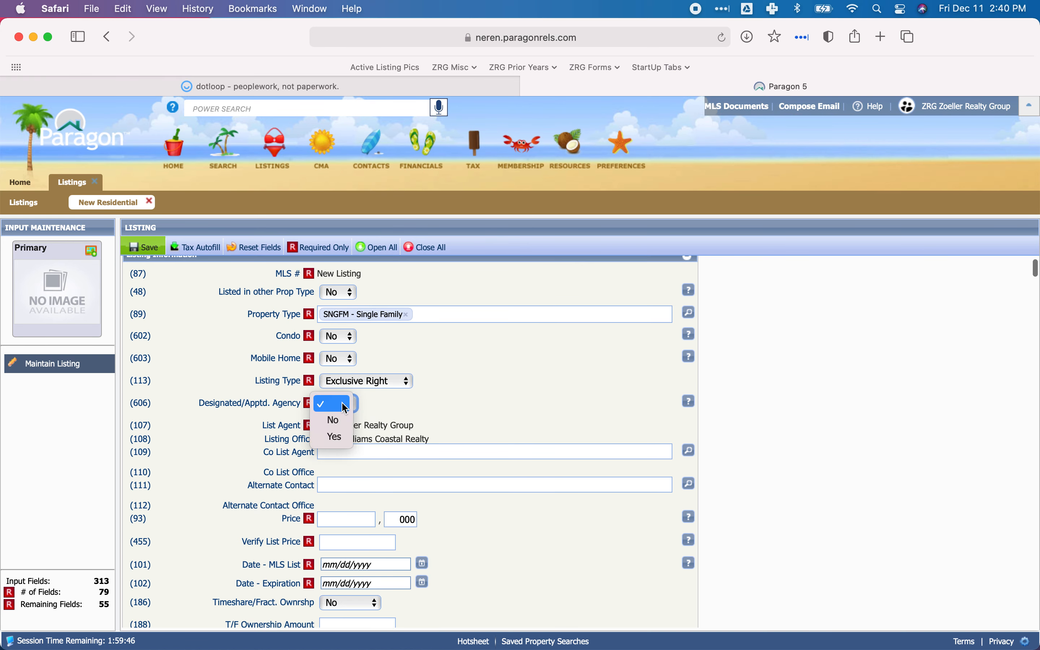
pyautogui.click(335, 437)
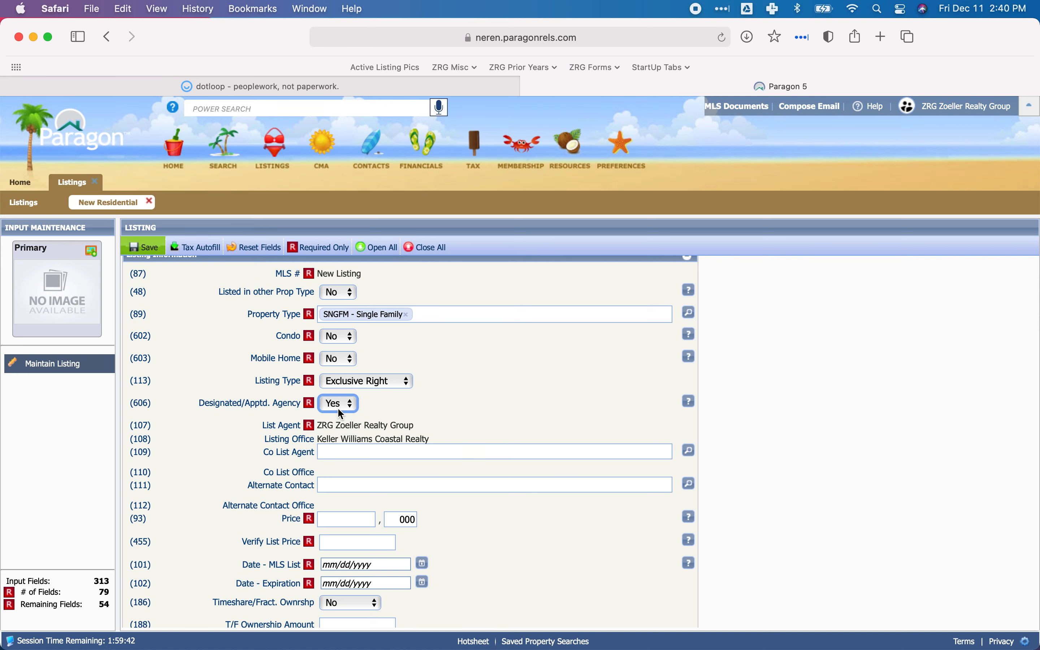
pyautogui.click(476, 404)
# Switch to dotloop, review the price, term and designated agency clauses of the LA listing agreement, and return to Paragon.
pyautogui.scroll(-6, 476, 404)
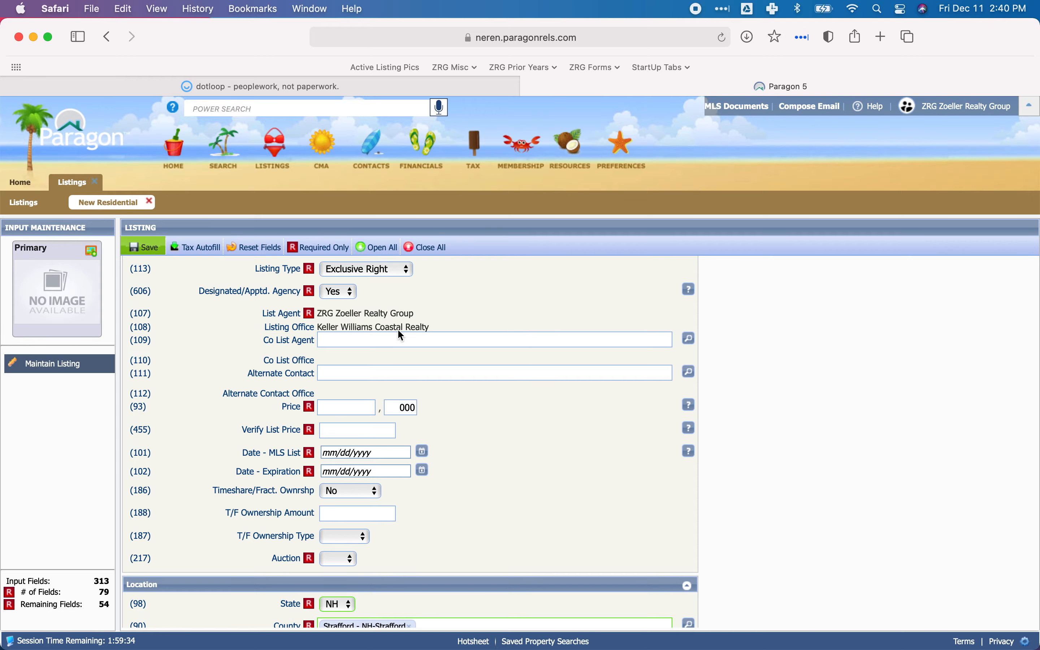
pyautogui.click(341, 82)
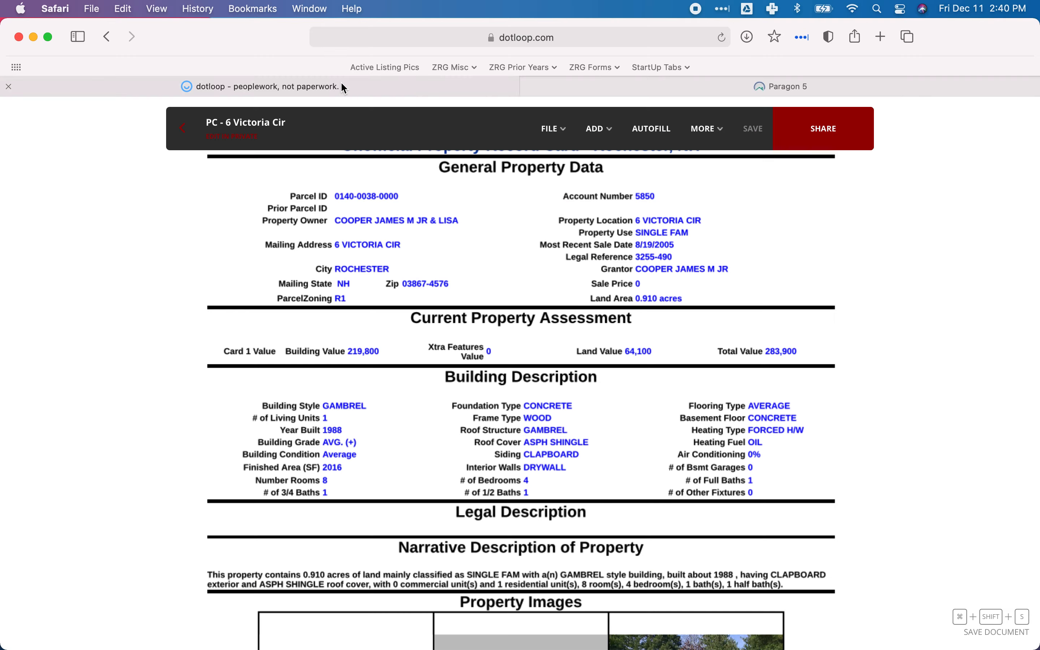
pyautogui.scroll(10, 549, 372)
pyautogui.scroll(20, 549, 372)
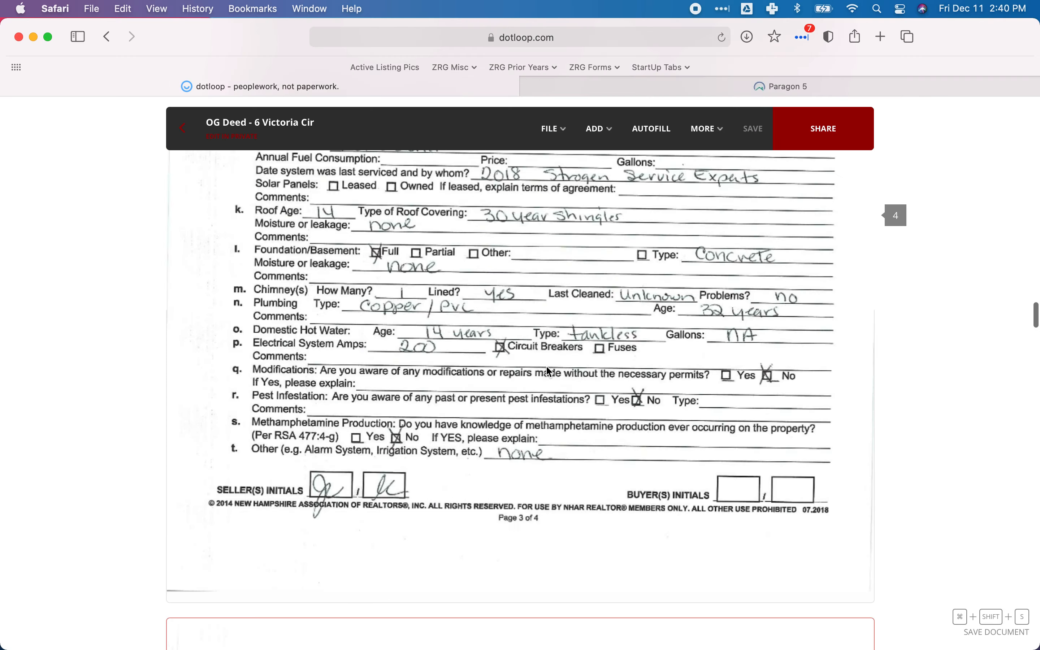
pyautogui.scroll(15, 546, 365)
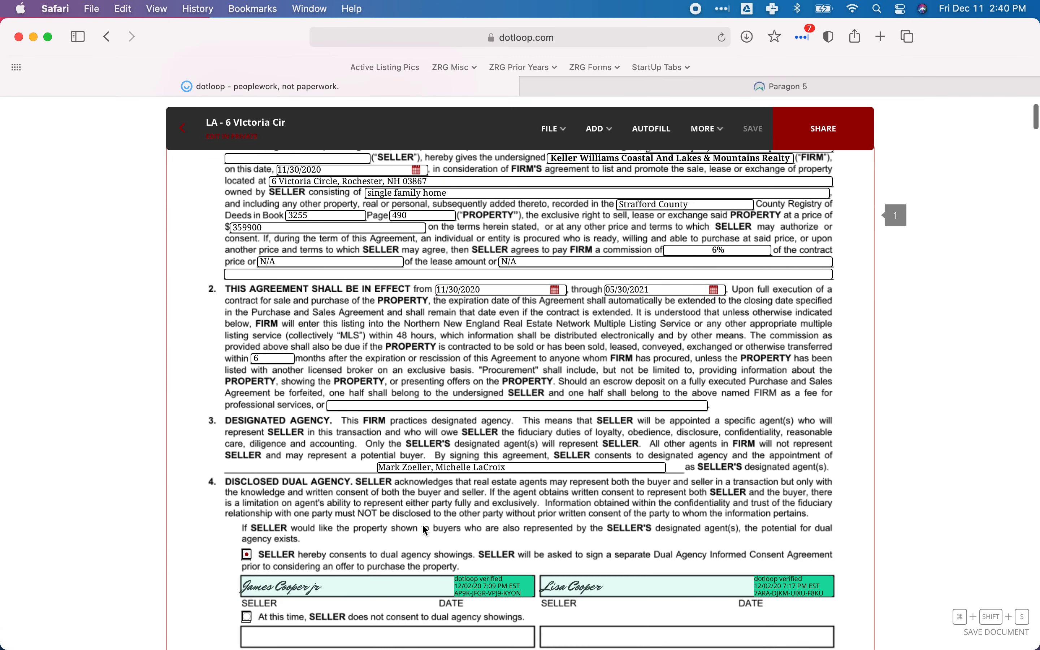
pyautogui.click(501, 468)
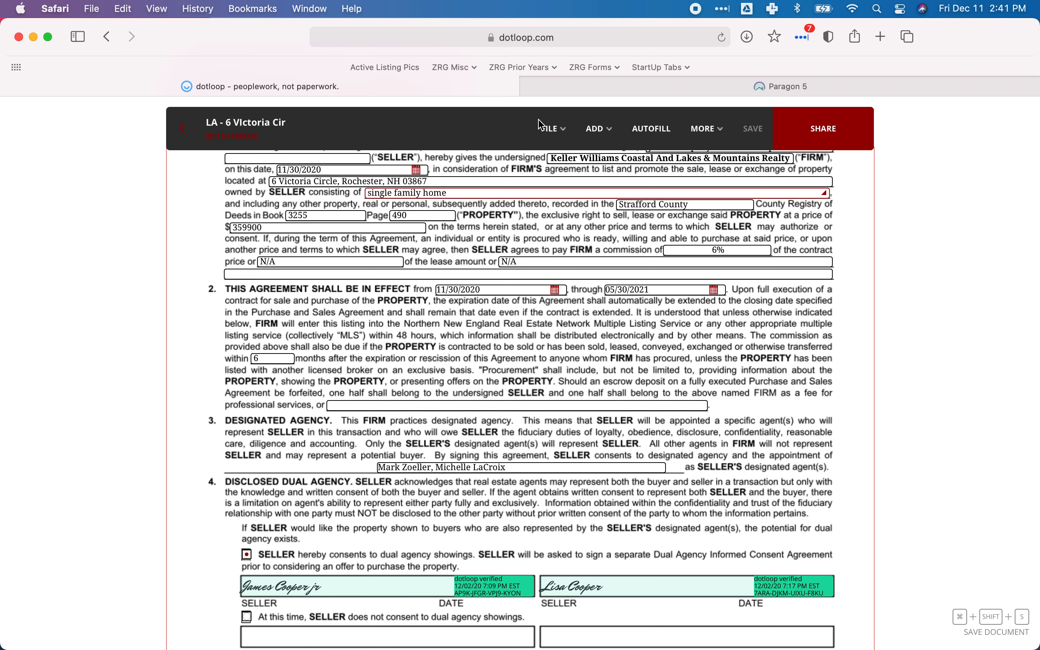
pyautogui.click(626, 89)
pyautogui.hotkey('ctrl', 'Tab')
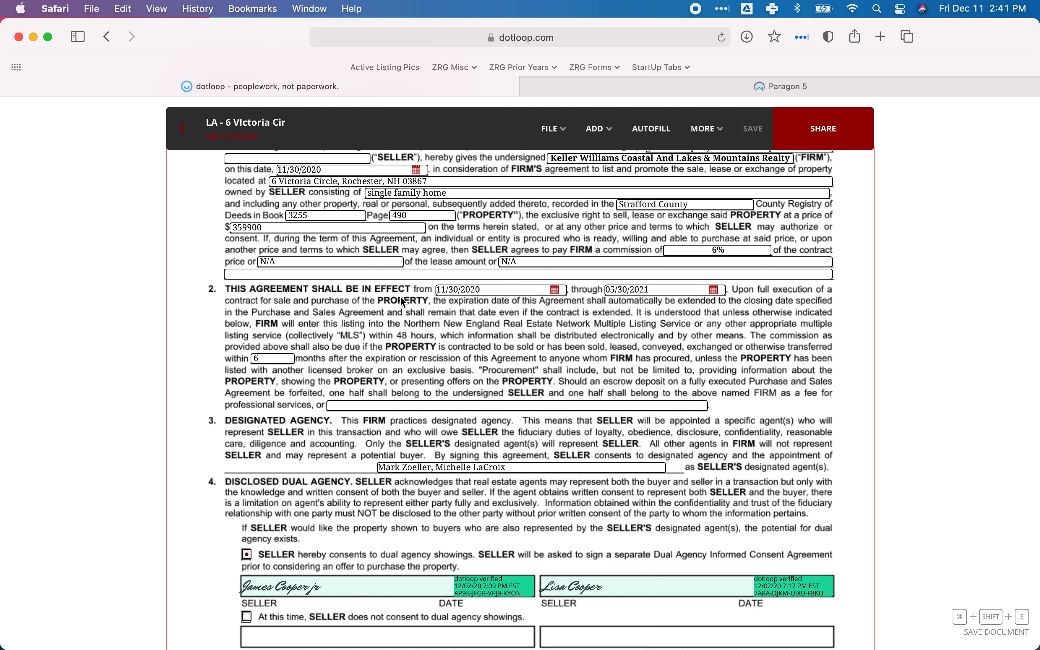
pyautogui.click(695, 89)
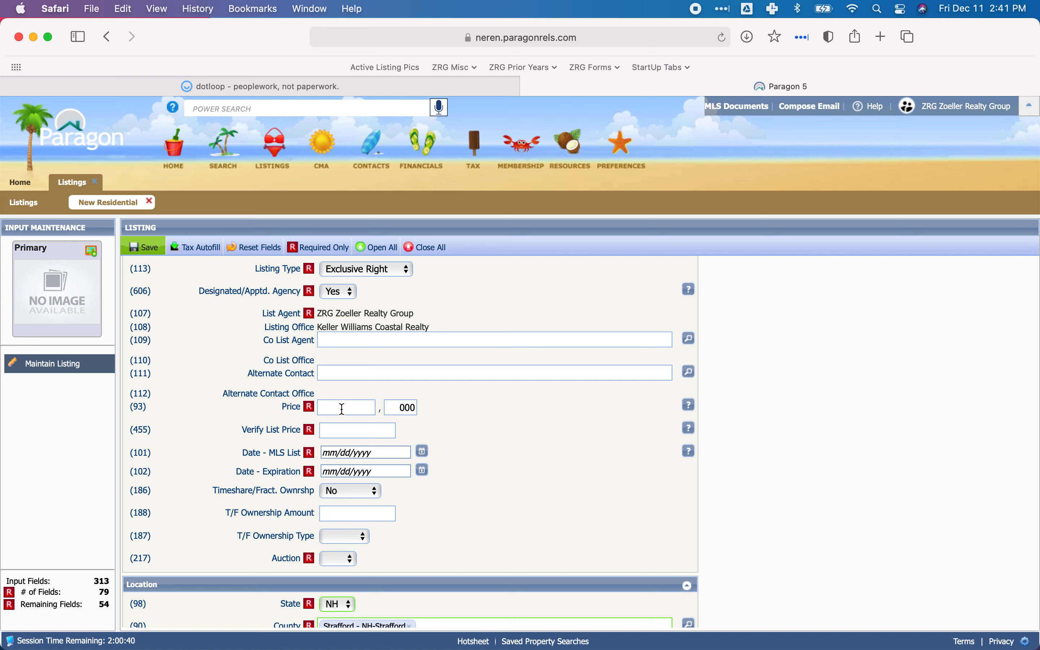
# Check the sale price in dotloop's LA agreement and enter 359,900 as both Price and Verify List Price in Paragon.
pyautogui.click(311, 87)
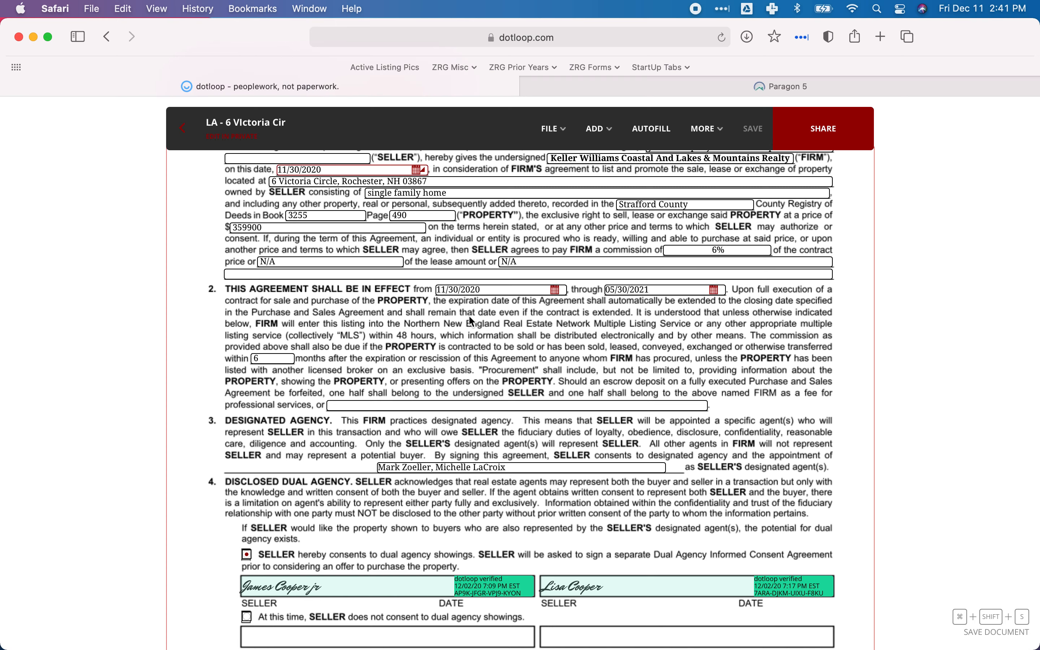
pyautogui.scroll(4, 493, 333)
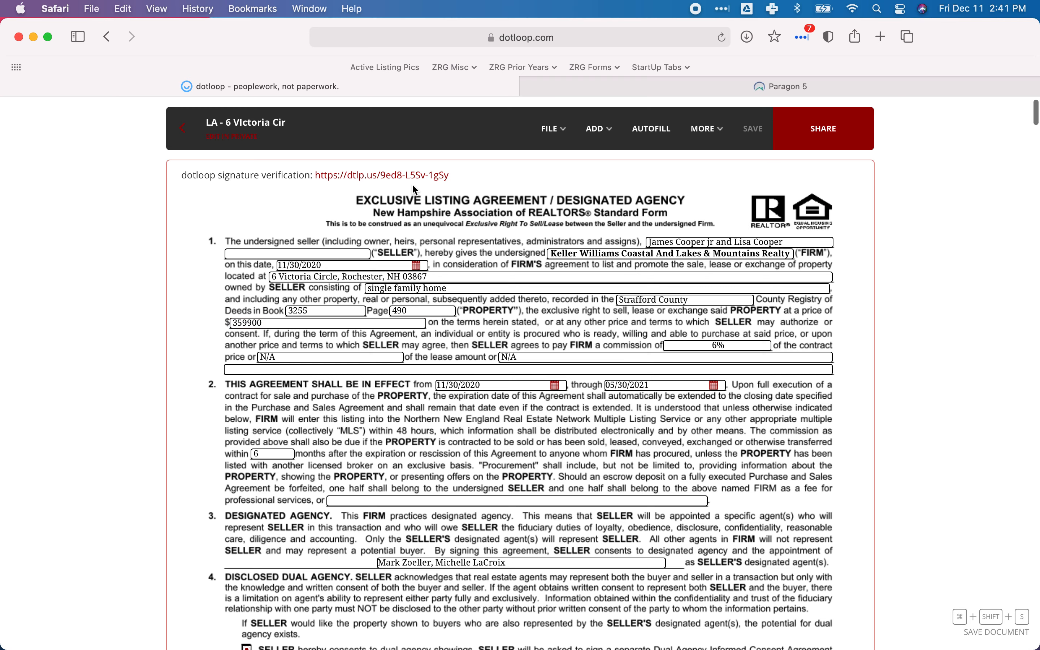
pyautogui.click(612, 86)
pyautogui.click(333, 408)
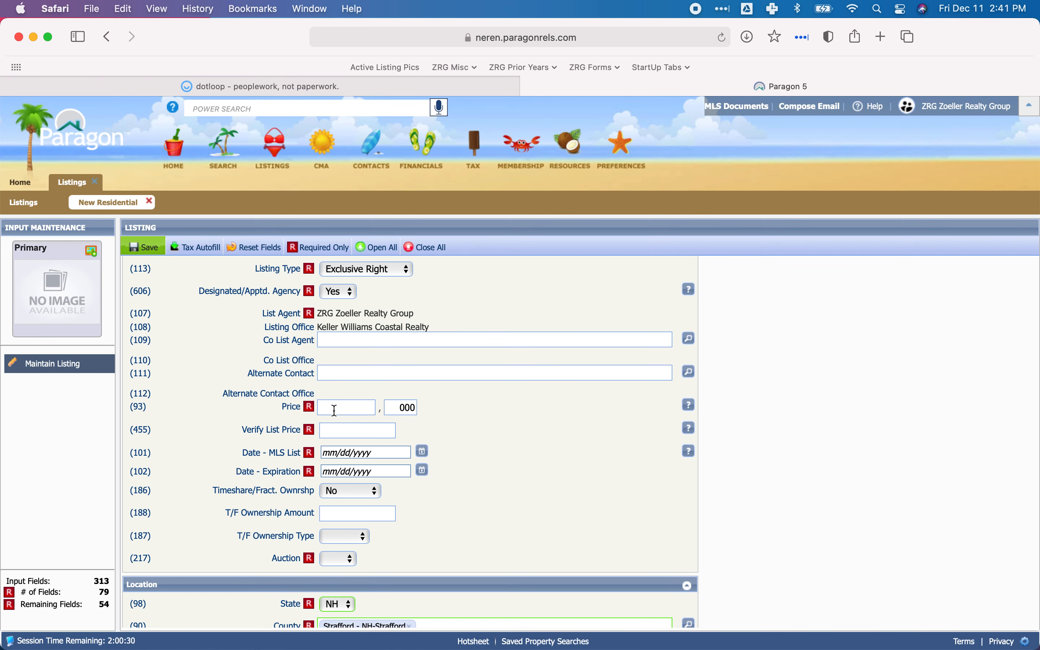
pyautogui.write('359')
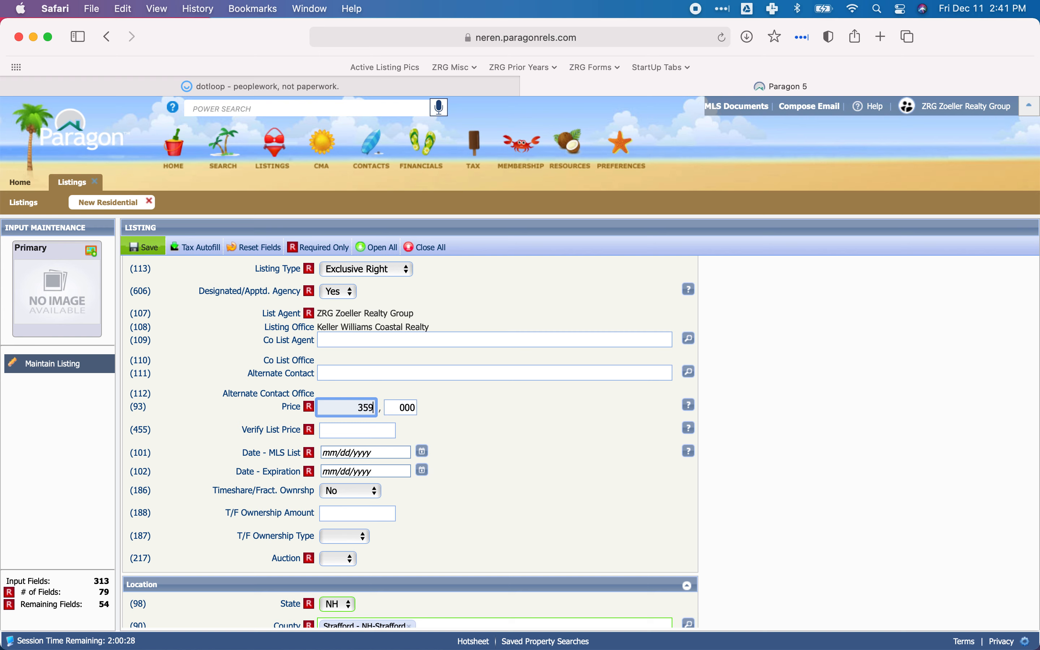
pyautogui.press('Tab')
pyautogui.write('900')
pyautogui.press('Tab')
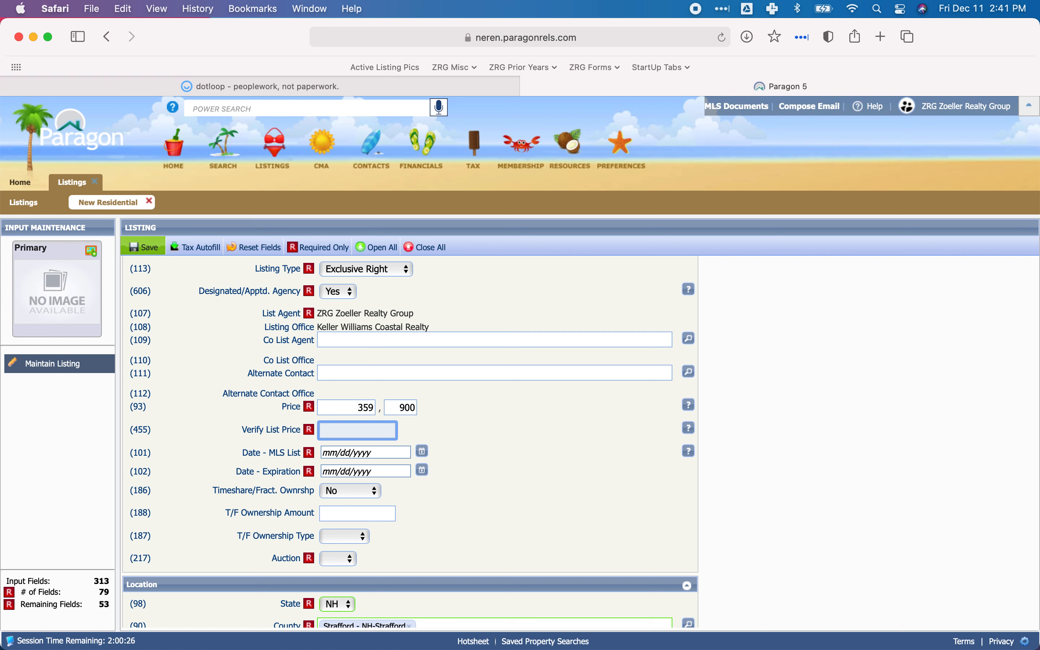
pyautogui.write('359900')
# Set the MLS List date to 12/14/2020.
pyautogui.press('Tab')
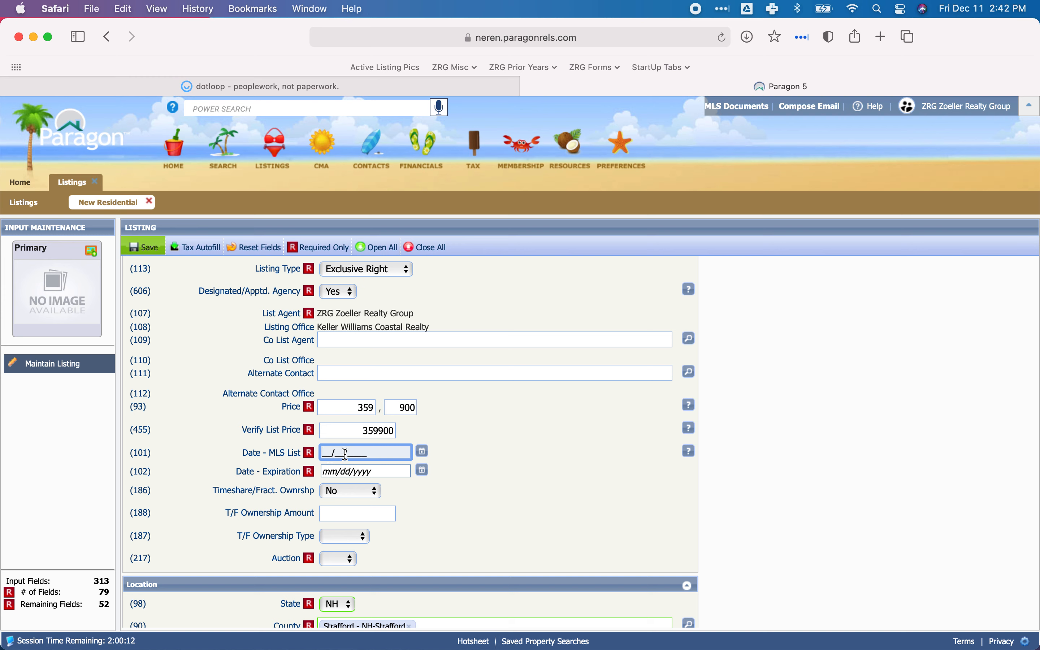
pyautogui.click(423, 459)
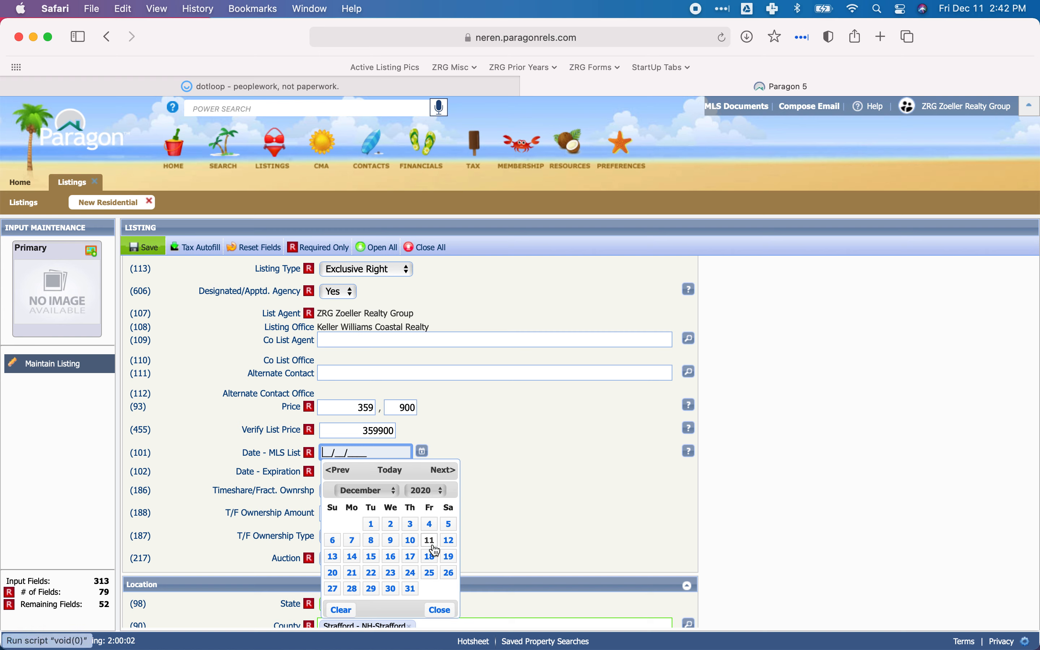
pyautogui.click(352, 558)
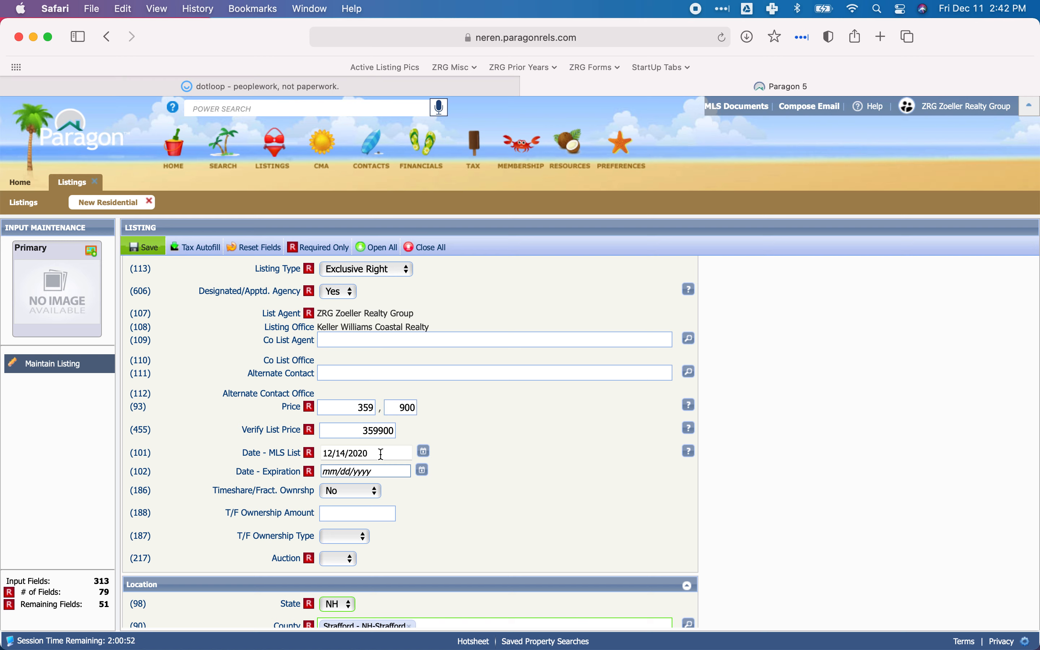
# Check the agreement's end date in dotloop and set the listing's Expiration date in Paragon to 05/30/2021.
pyautogui.click(373, 471)
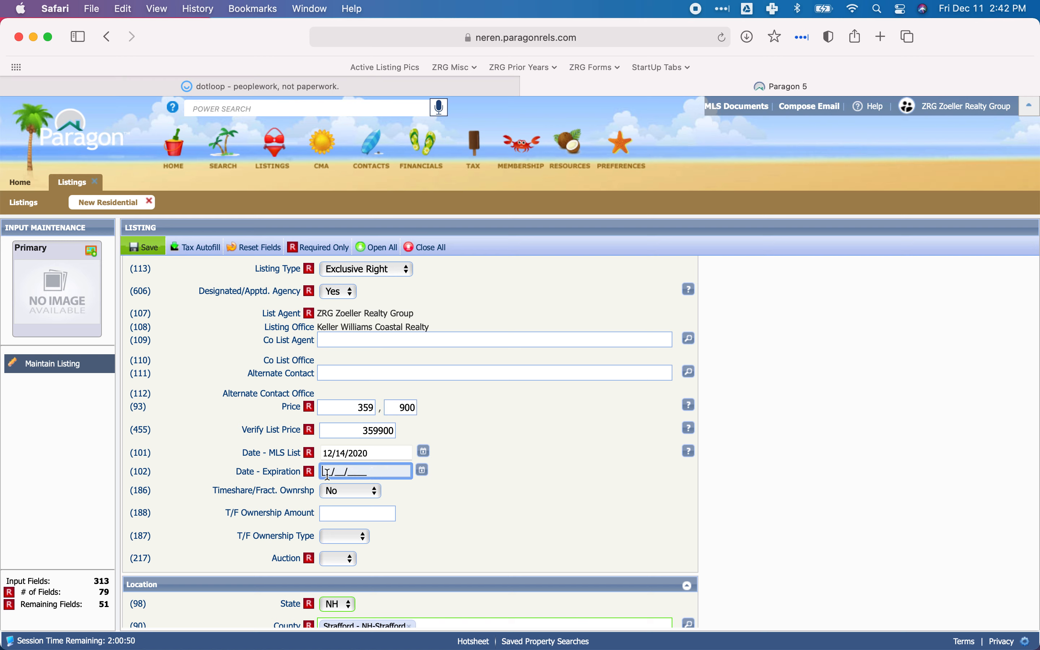
pyautogui.click(264, 82)
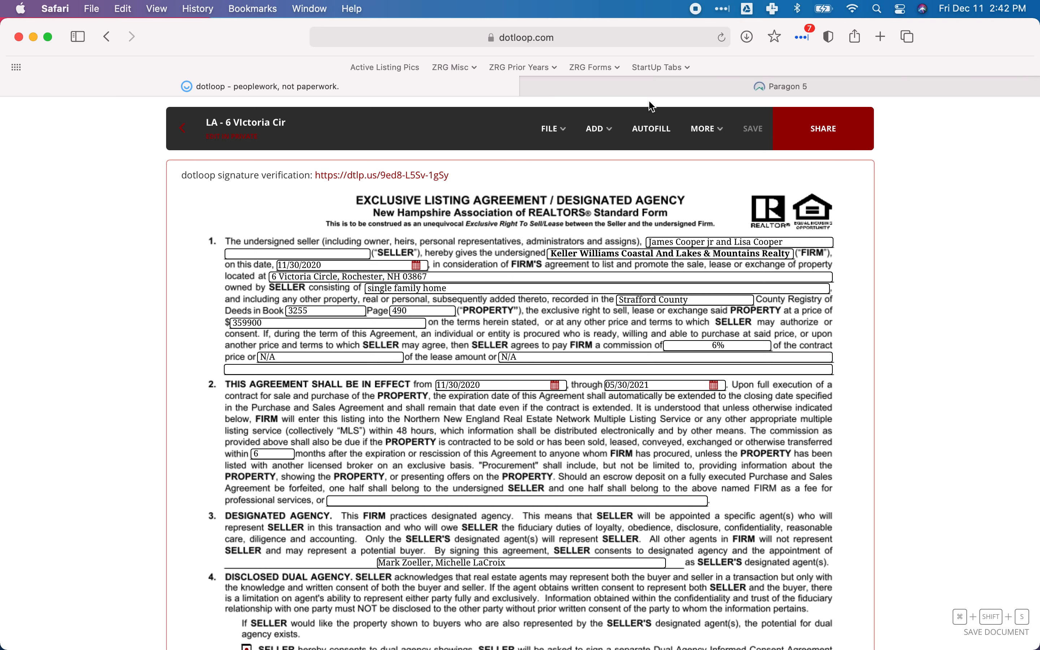
pyautogui.click(679, 95)
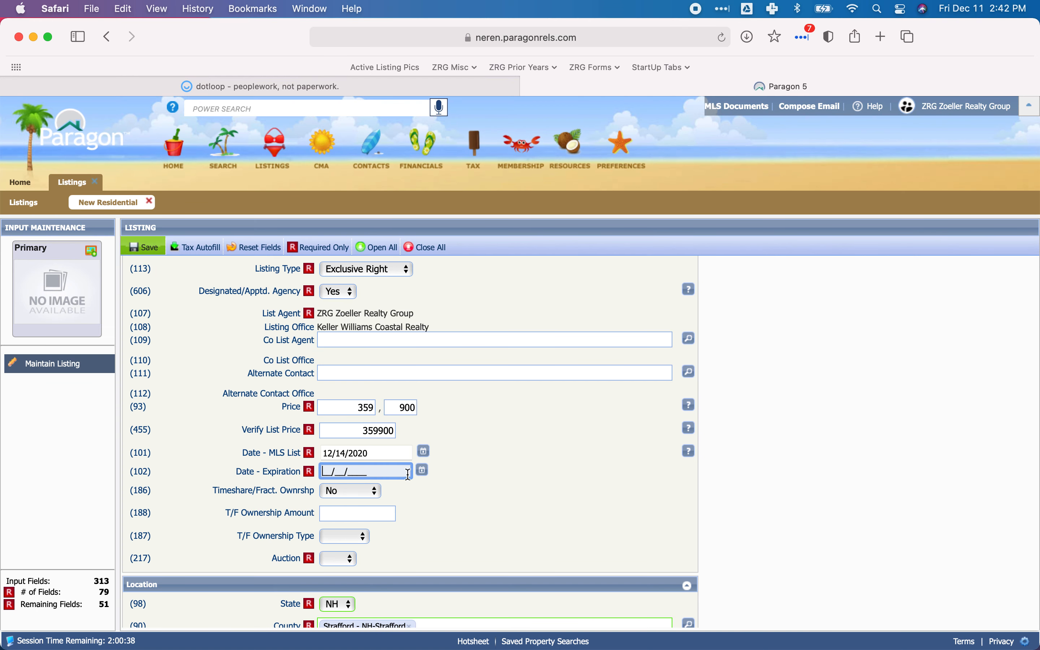
pyautogui.click(423, 471)
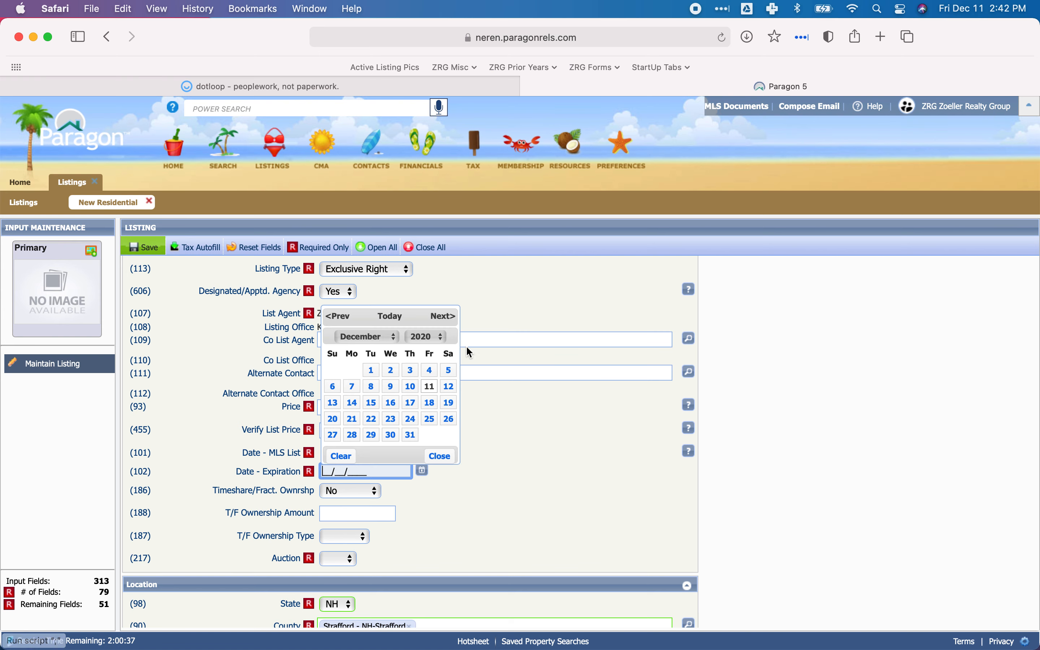
pyautogui.click(448, 317)
pyautogui.click(447, 317)
pyautogui.click(447, 318)
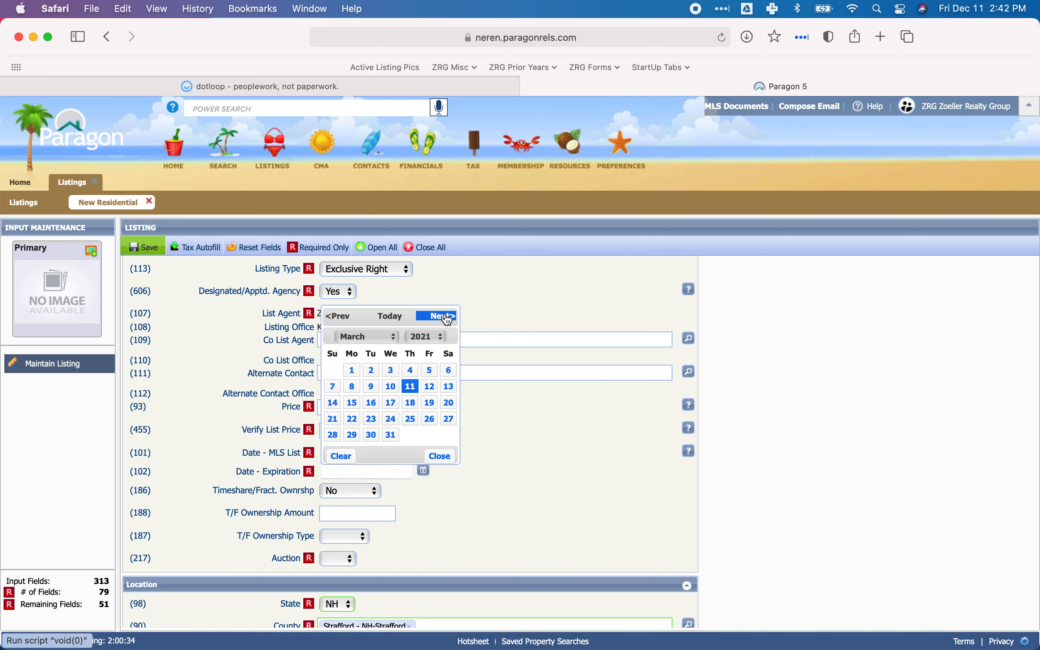
pyautogui.click(447, 317)
pyautogui.click(447, 317)
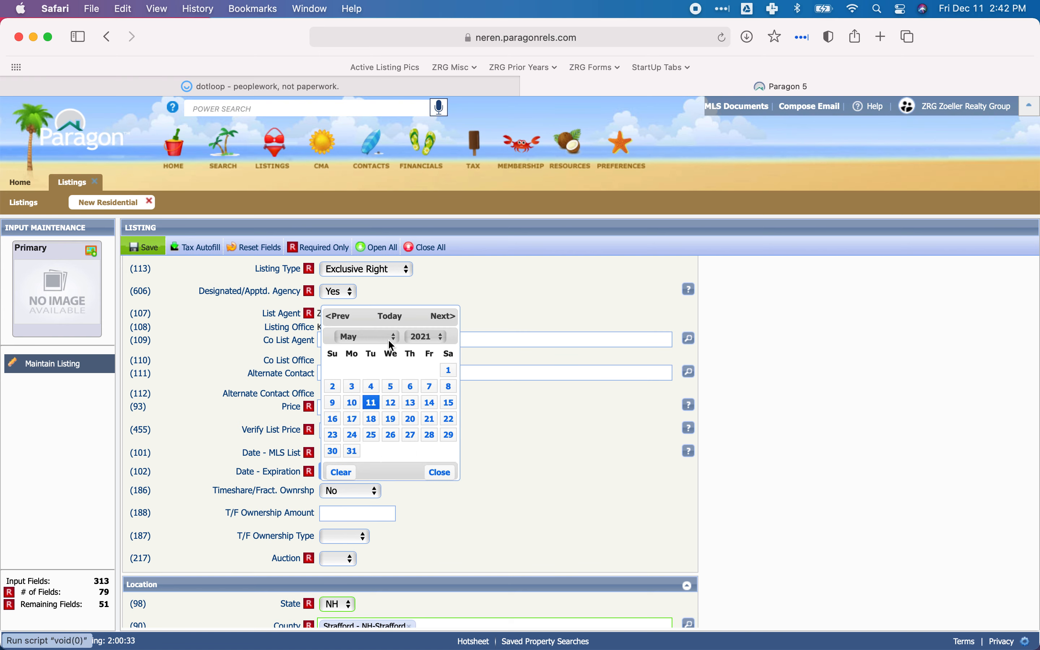
pyautogui.click(341, 452)
# Leave the timeshare fields as they are and set Auction to No.
pyautogui.scroll(-5, 513, 409)
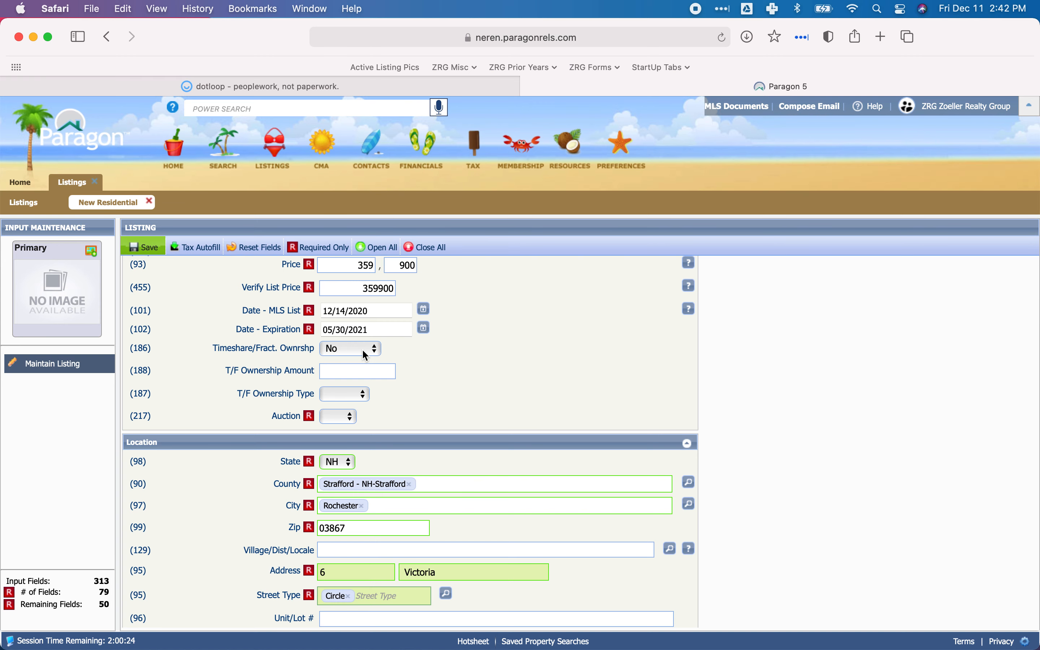
pyautogui.scroll(-2, 404, 352)
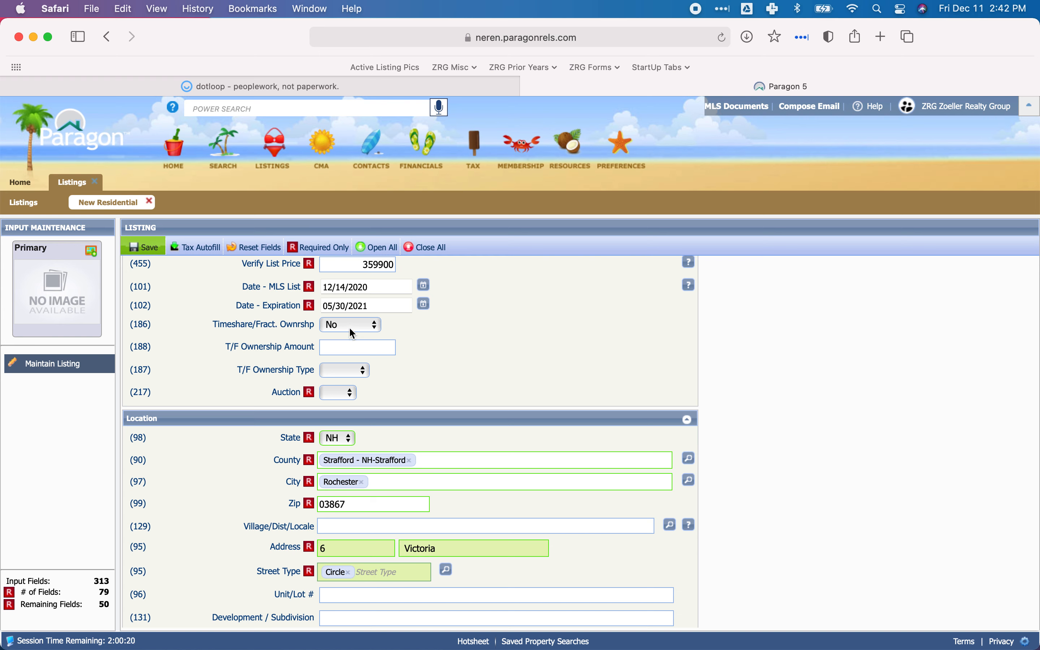
pyautogui.click(337, 397)
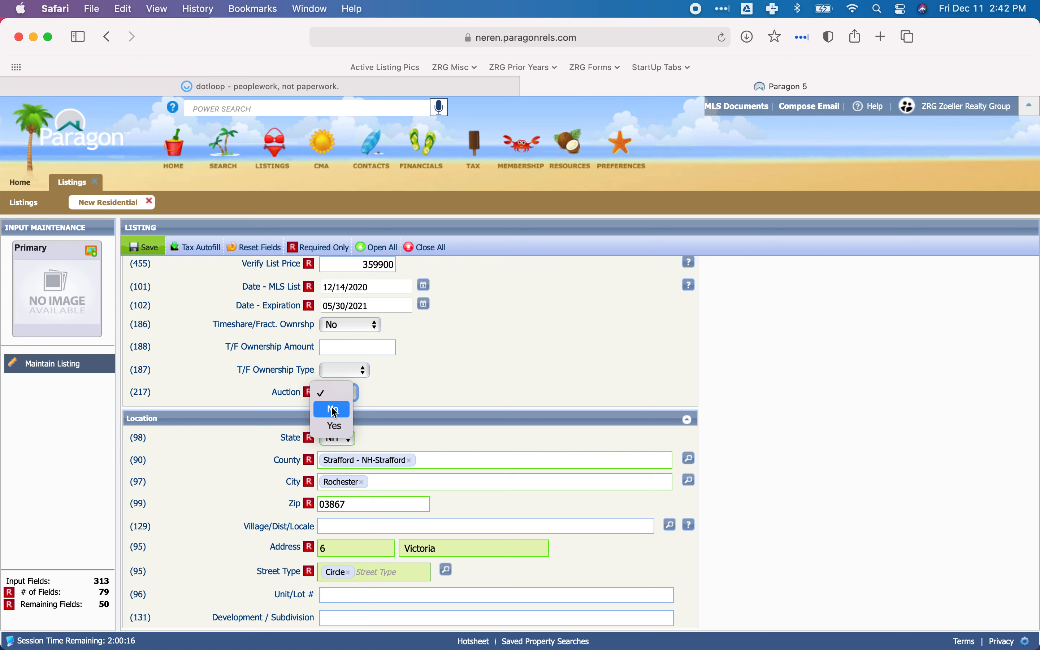
pyautogui.click(334, 410)
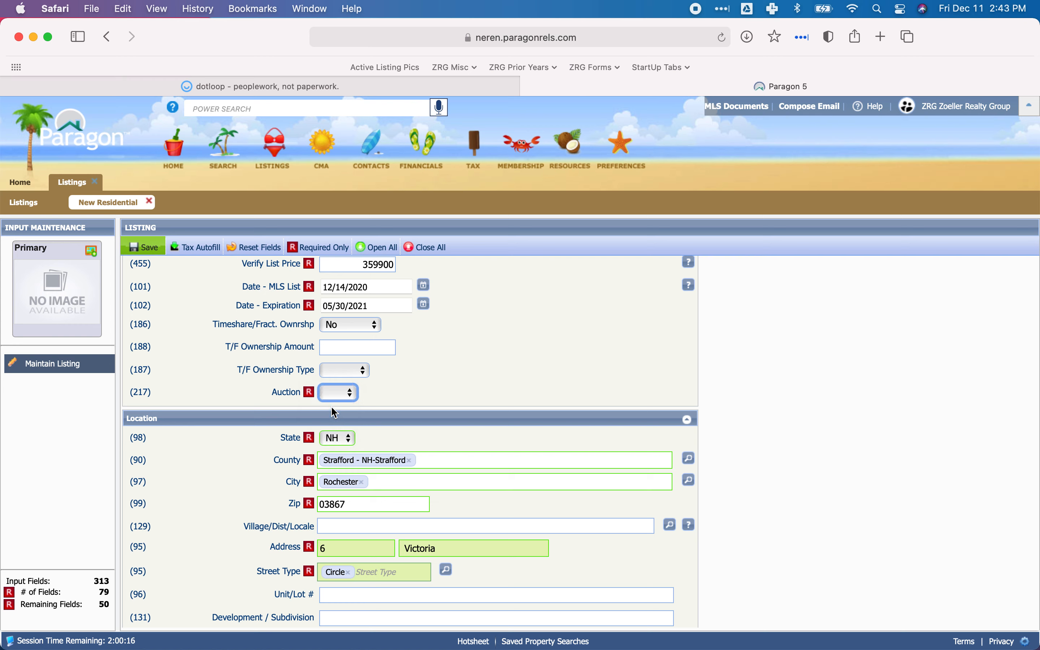
# Look over the LA agreement in dotloop once more, return to Paragon and collapse the Listing Information section.
pyautogui.click(265, 90)
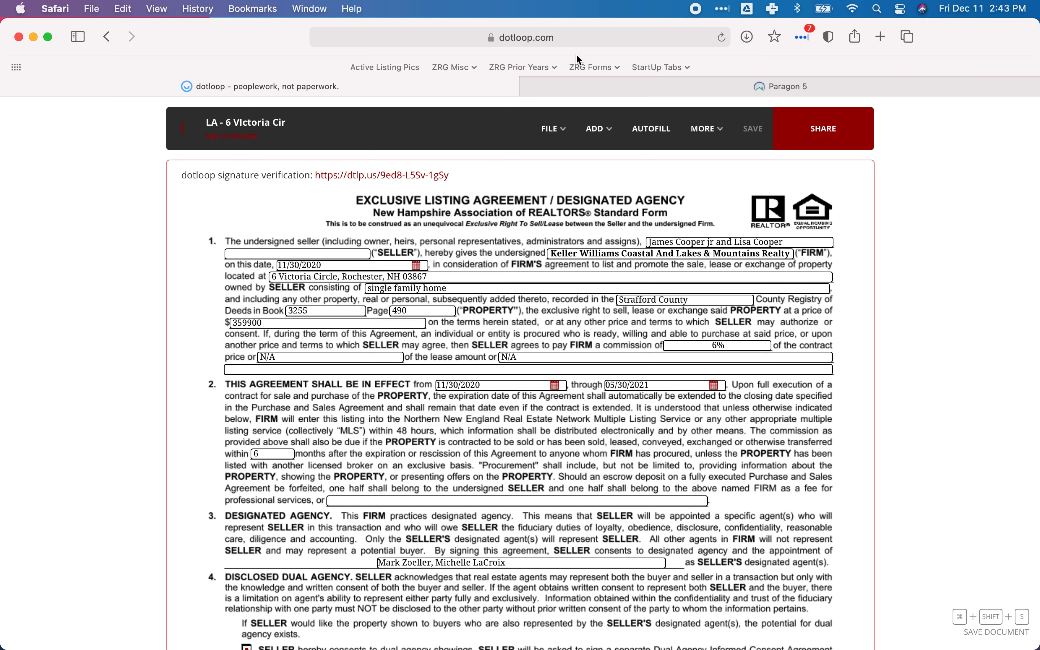
pyautogui.click(574, 86)
pyautogui.scroll(-2, 493, 345)
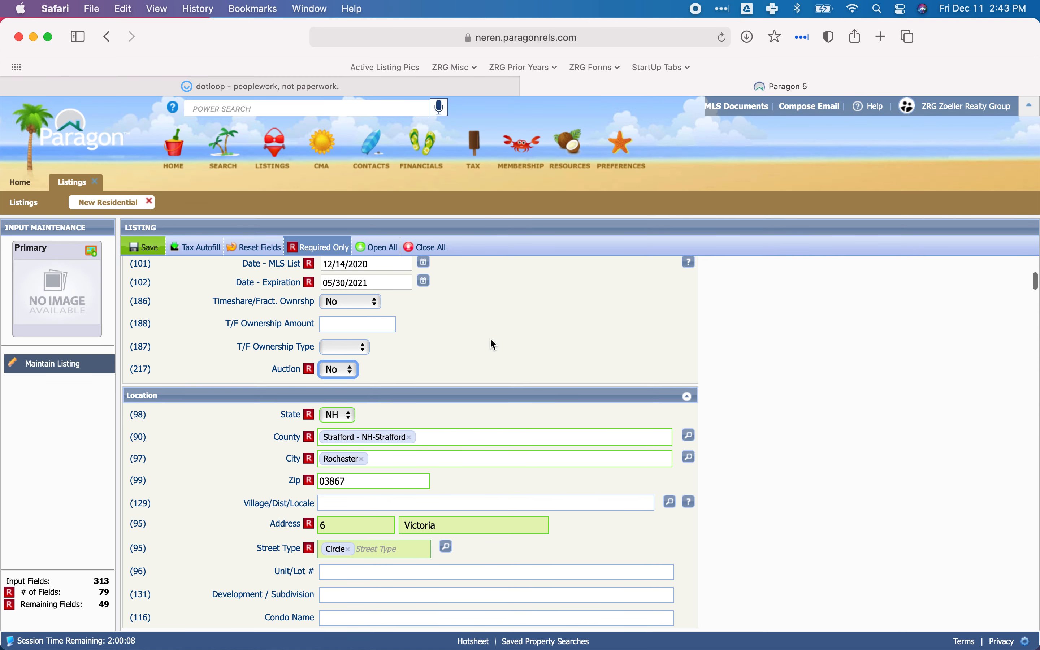
pyautogui.scroll(6, 493, 345)
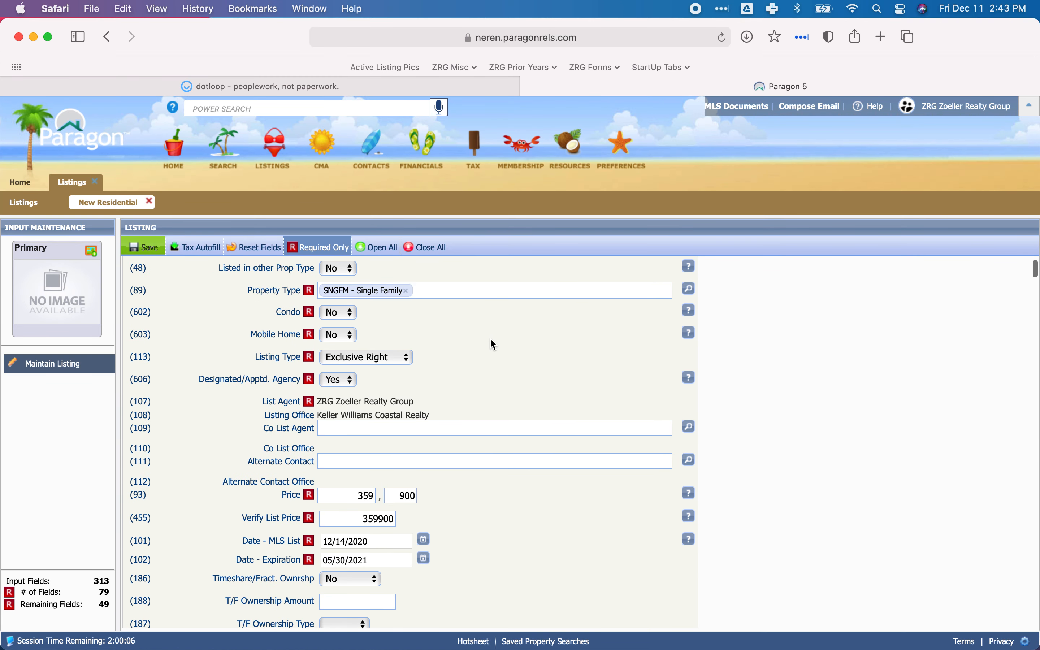
pyautogui.scroll(1, 490, 339)
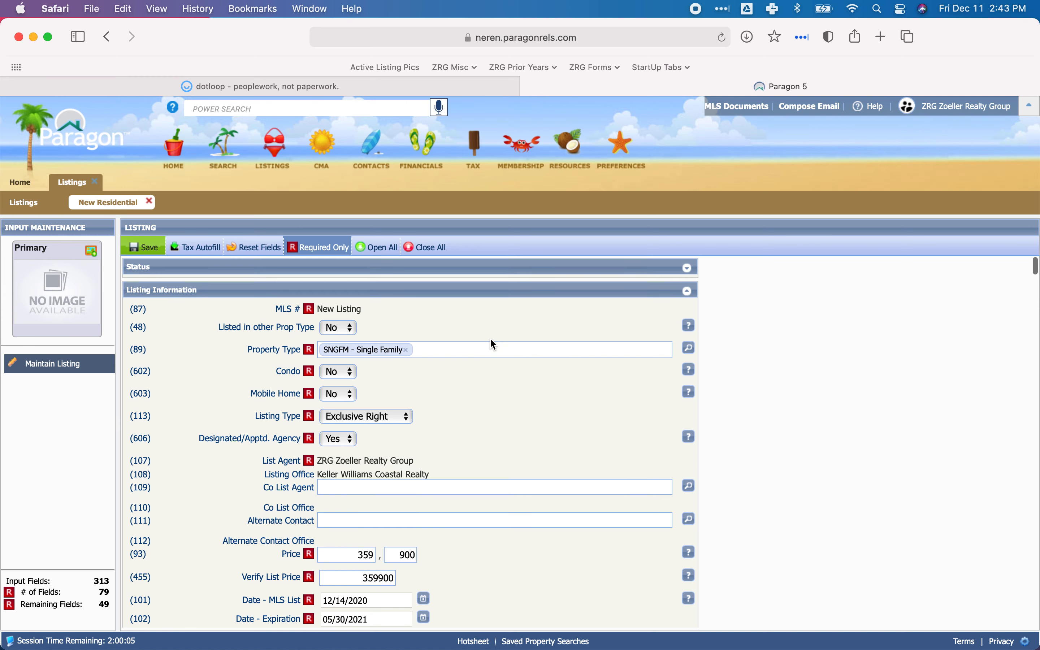
pyautogui.click(258, 293)
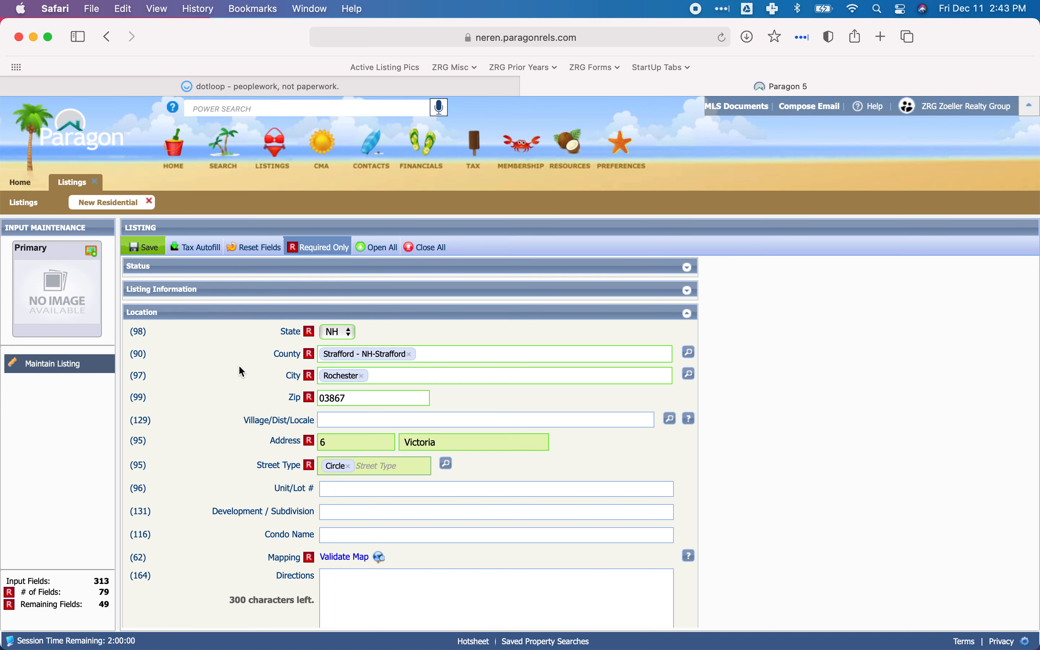
# Check the listing's autofilled location fields against the property address in the dotloop listing agreement.
pyautogui.scroll(-1, 238, 364)
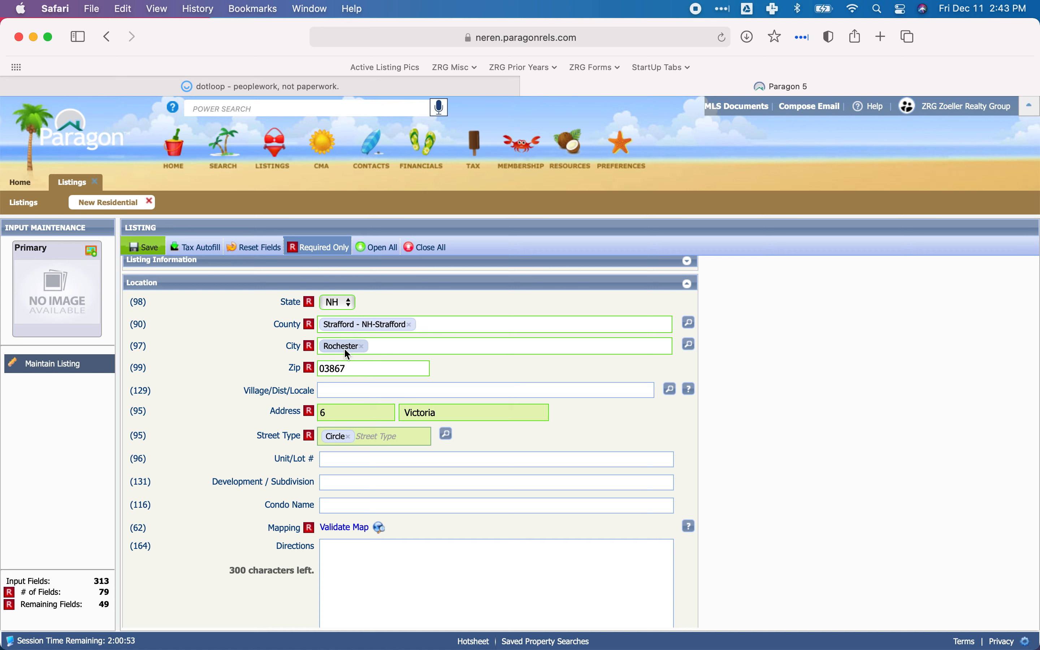
pyautogui.click(283, 88)
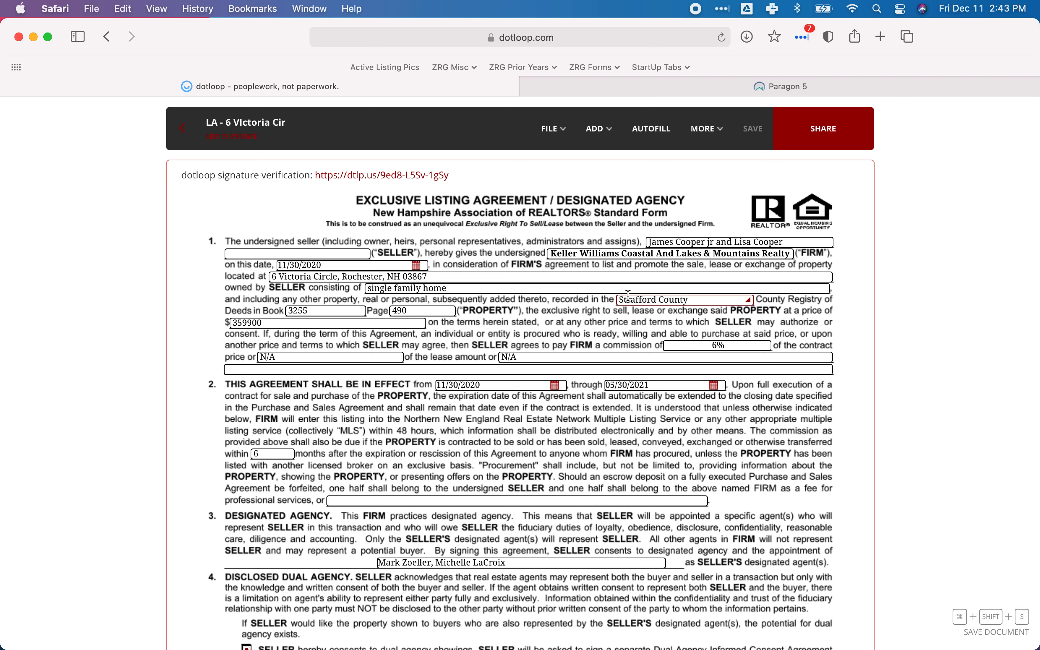
pyautogui.click(615, 83)
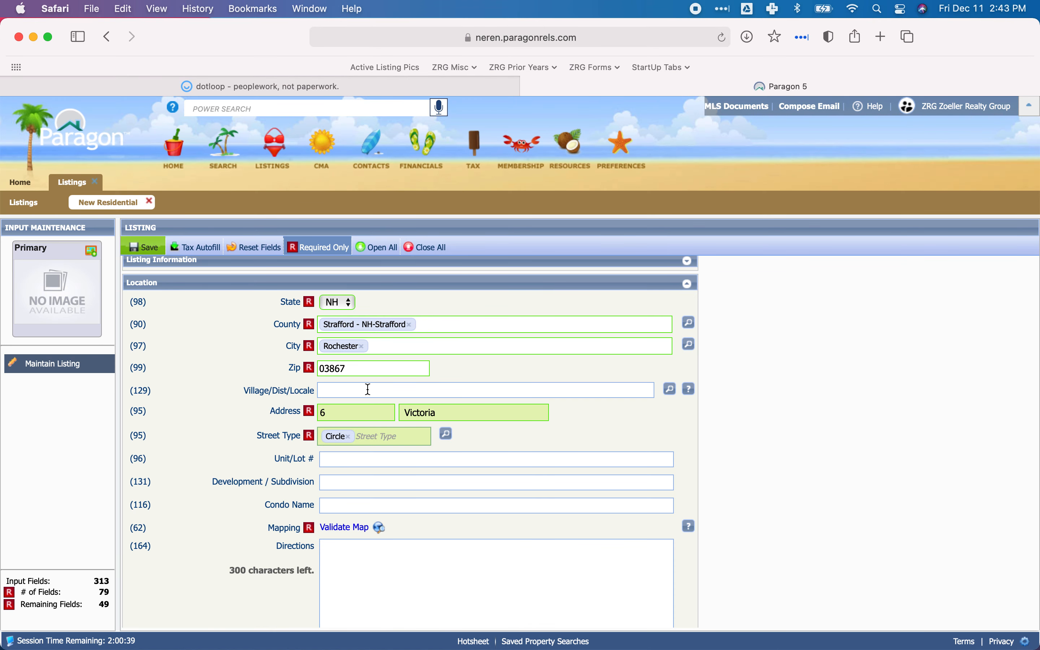
# Place the cursor in the listing's Directions field and open Google Maps in a new browser tab.
pyautogui.scroll(-5, 368, 390)
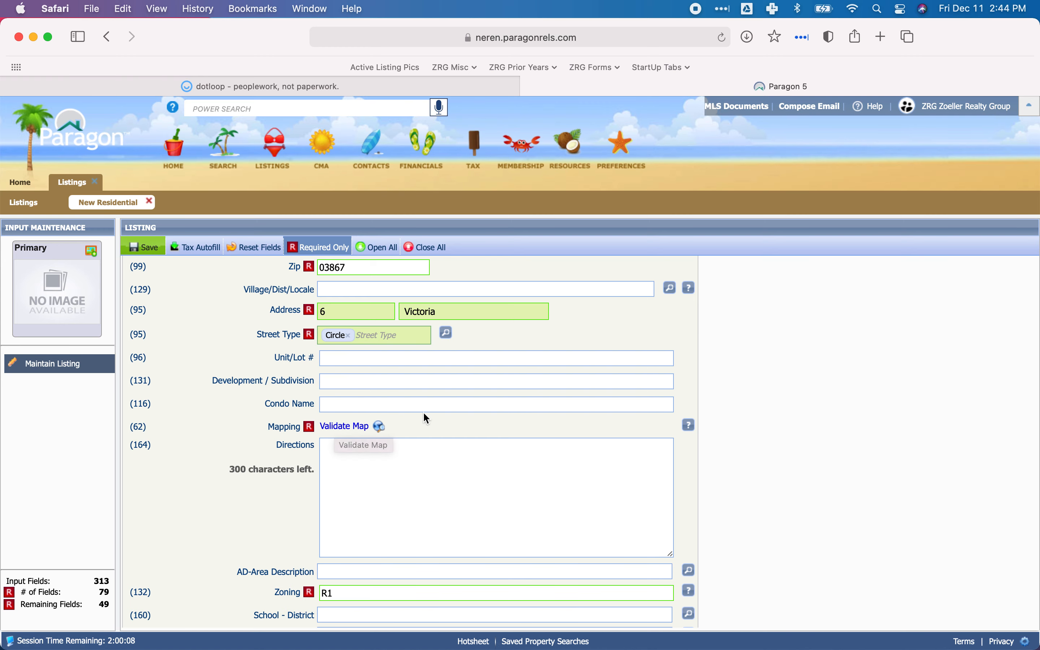
pyautogui.scroll(-2, 426, 418)
pyautogui.scroll(-3, 426, 418)
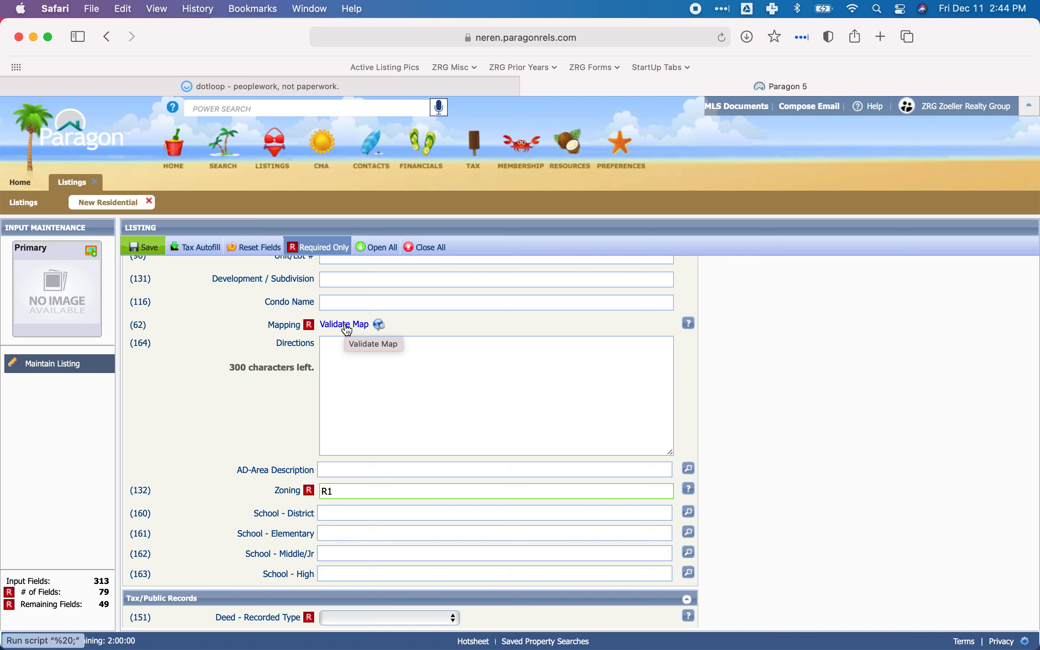
pyautogui.click(375, 366)
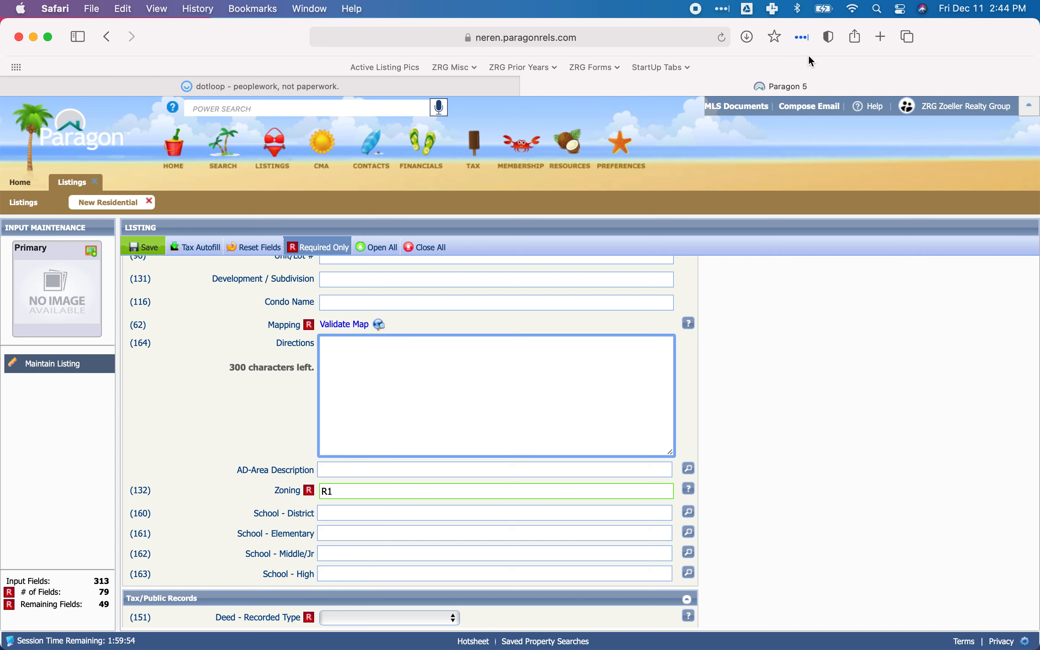
pyautogui.click(880, 38)
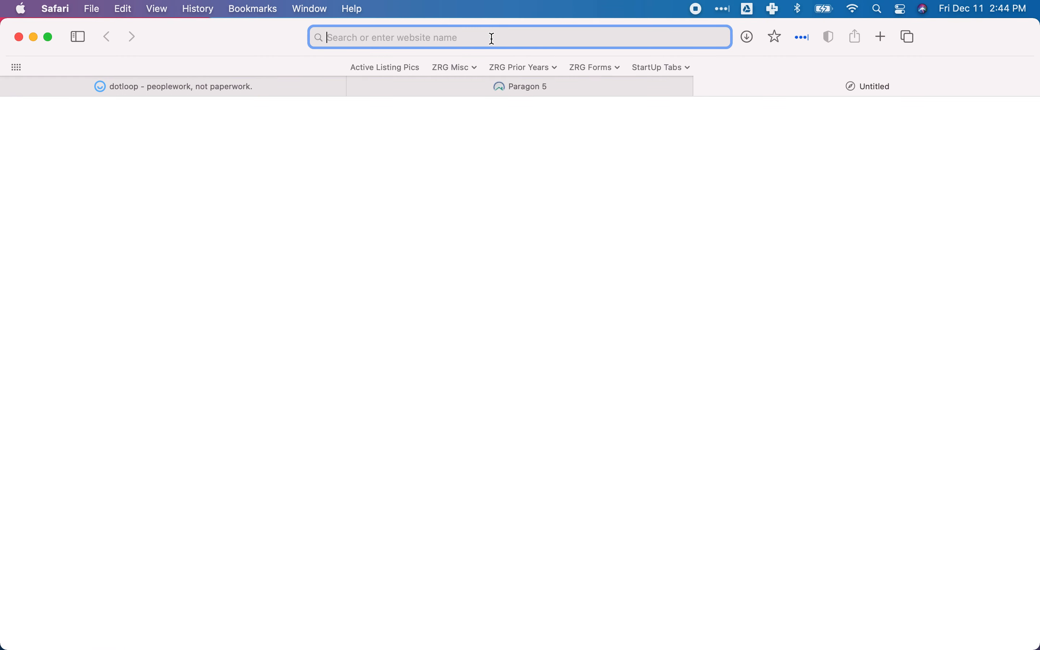
pyautogui.write('maps.goo')
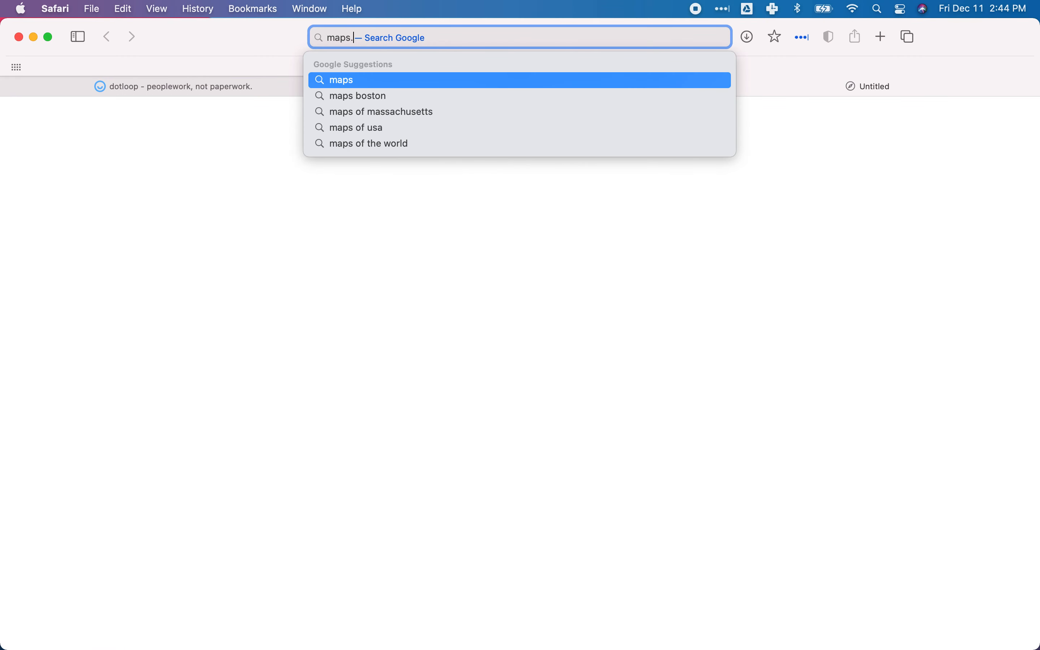
pyautogui.write('gle.co')
pyautogui.press('Return')
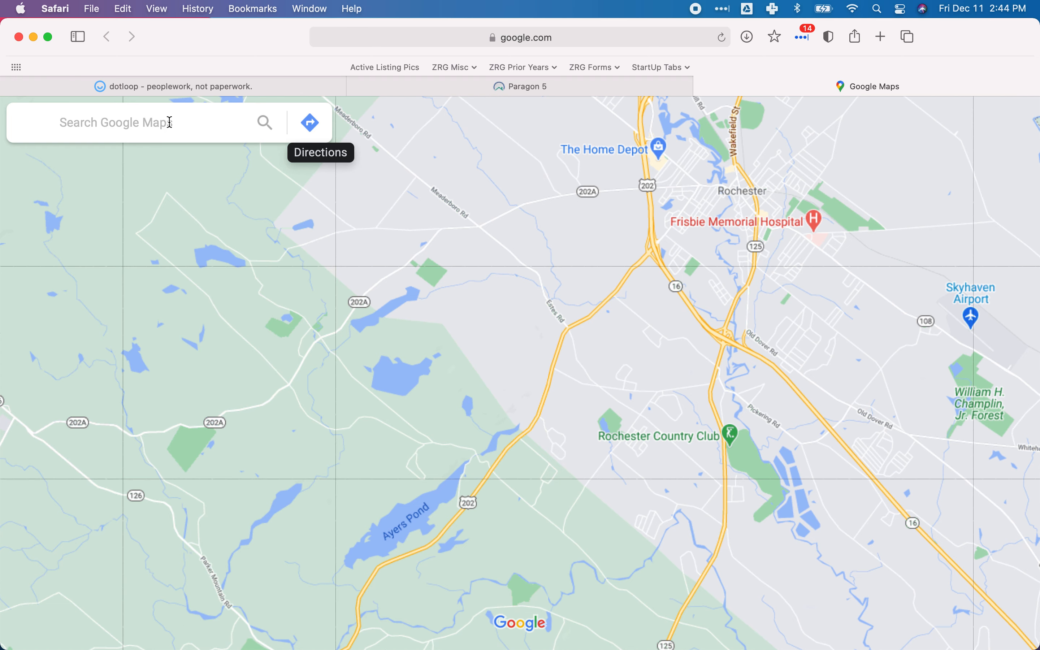
# Start a directions request in Google Maps with Portsmouth NH as the starting point.
pyautogui.click(311, 124)
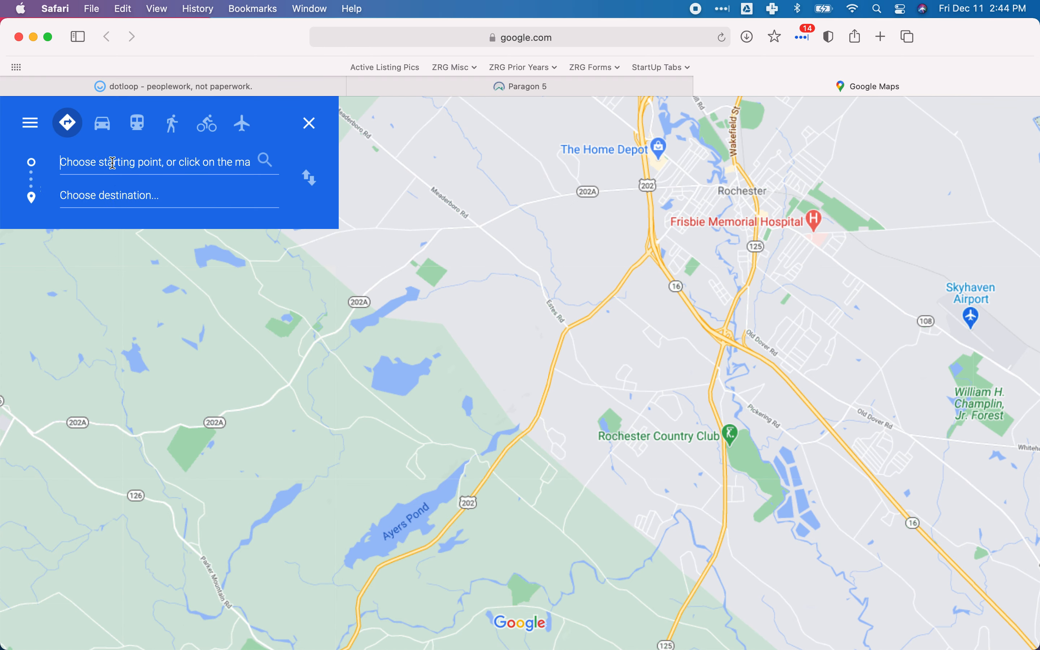
pyautogui.write('Portsmouth')
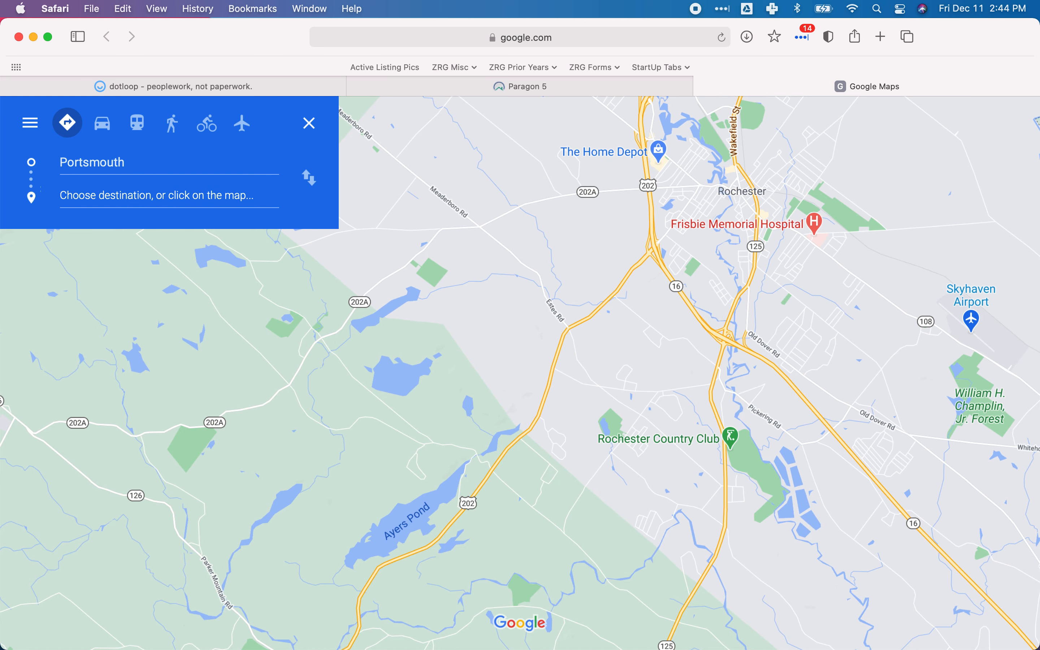
pyautogui.press('Tab')
pyautogui.write('N')
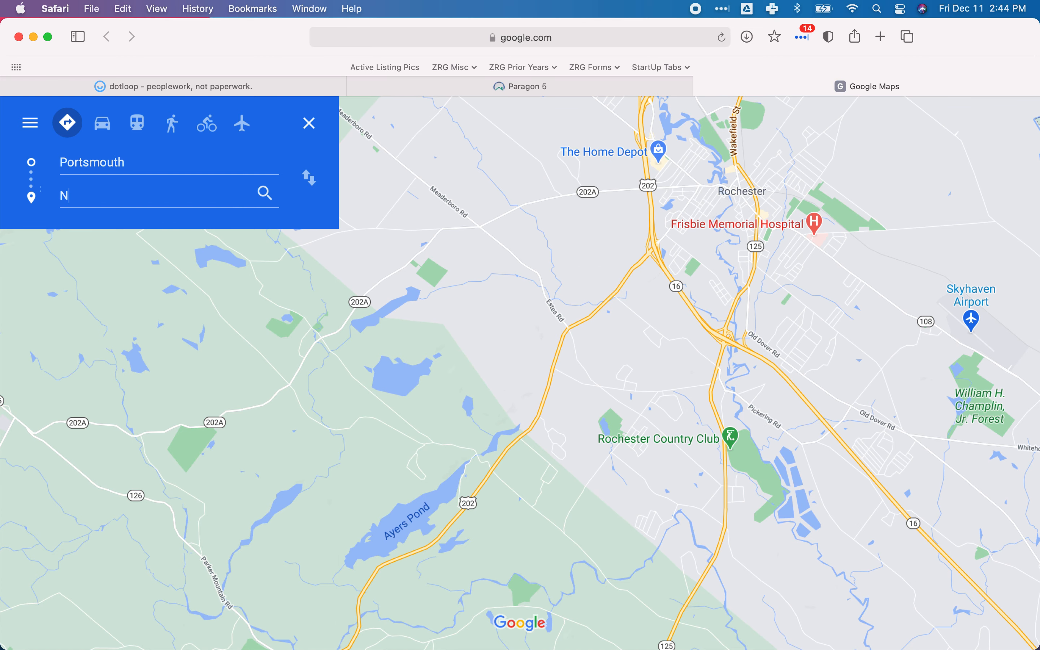
pyautogui.click(147, 160)
pyautogui.write('NH')
# Set the destination to the listed property's address in Rochester, NH and show the details of the route via NH-16 N.
pyautogui.click(106, 194)
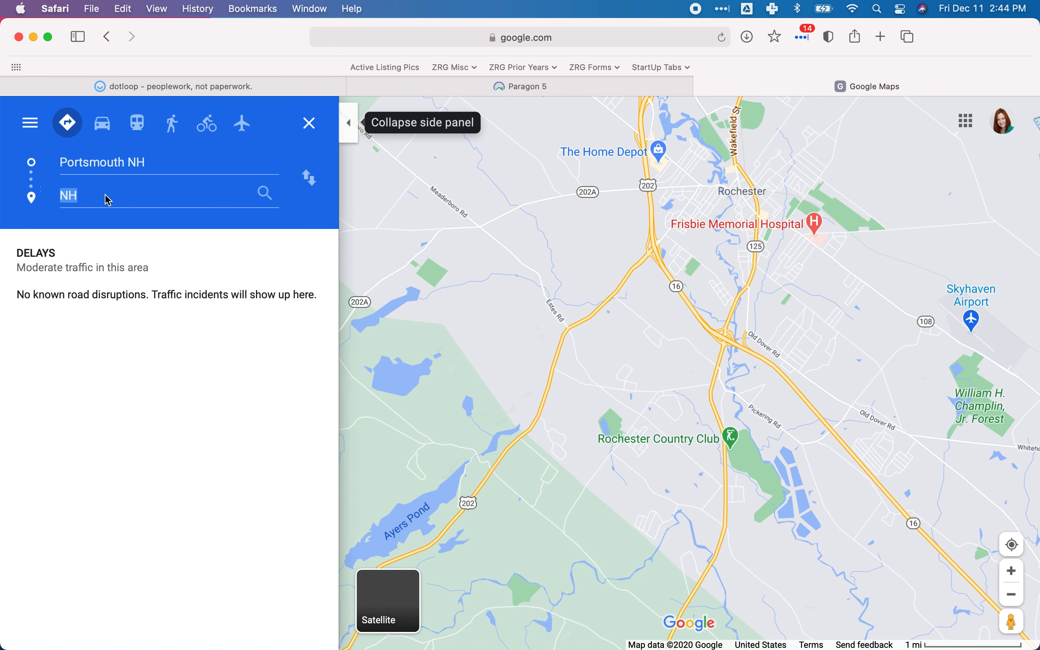
pyautogui.write('Rochester')
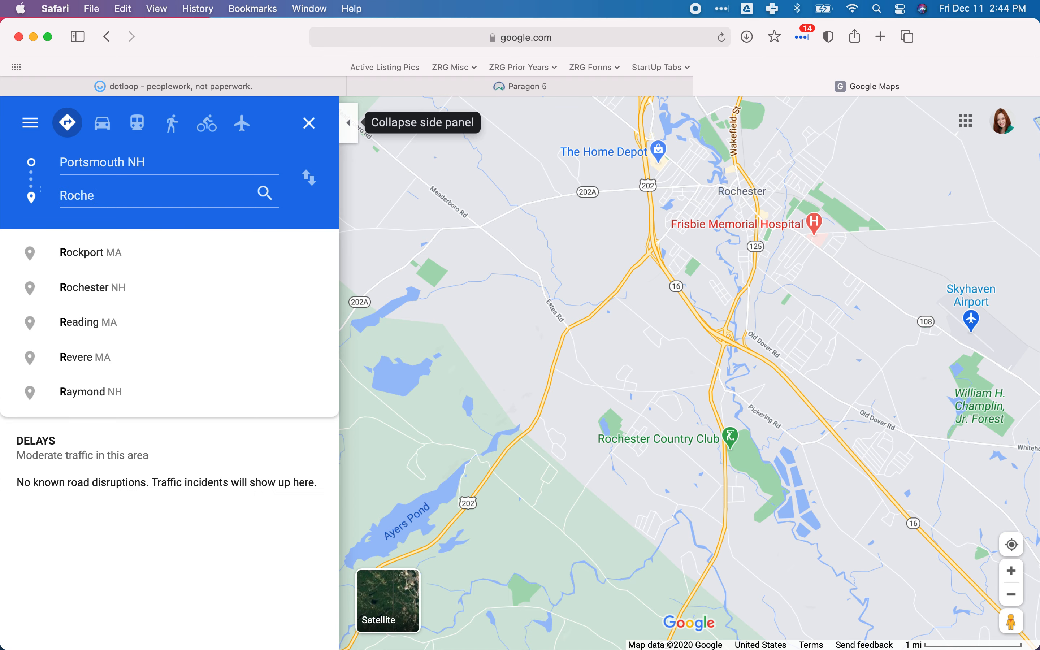
pyautogui.press('BackSpace')
pyautogui.press('BackSpace')
pyautogui.press('BackSpace')
pyautogui.press('BackSpace')
pyautogui.press('BackSpace')
pyautogui.press('BackSpace')
pyautogui.press('BackSpace')
pyautogui.press('BackSpace')
pyautogui.press('BackSpace')
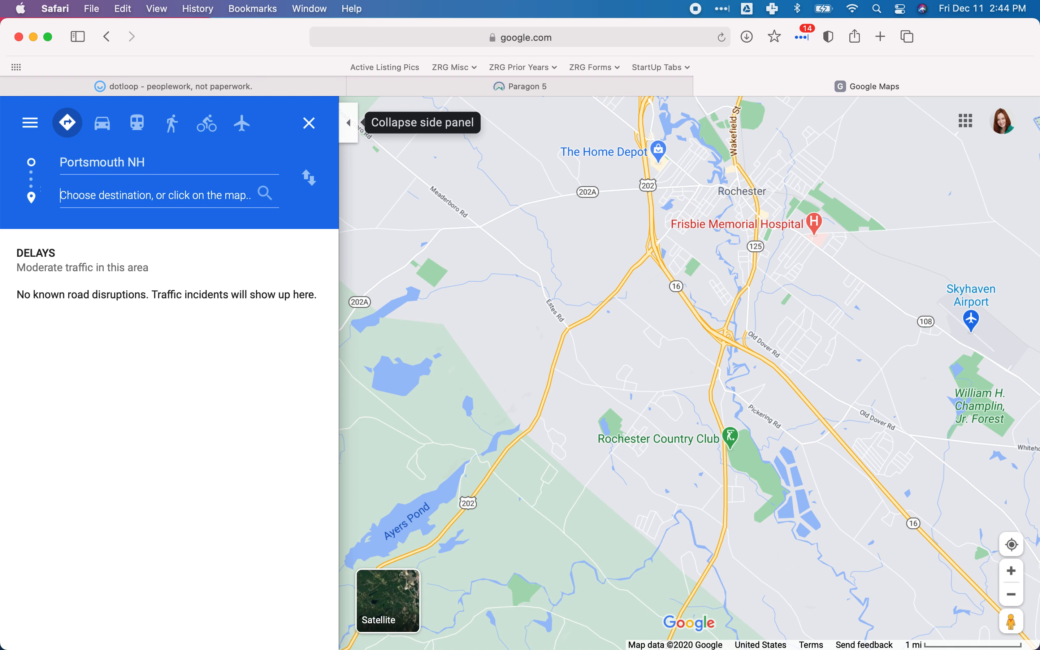
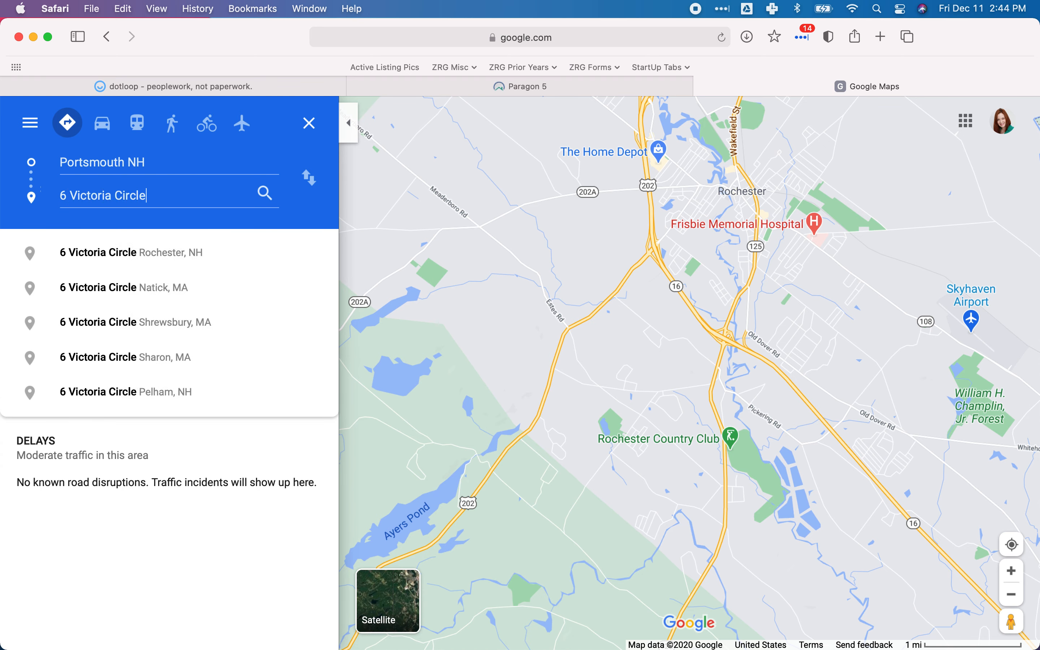
pyautogui.click(116, 251)
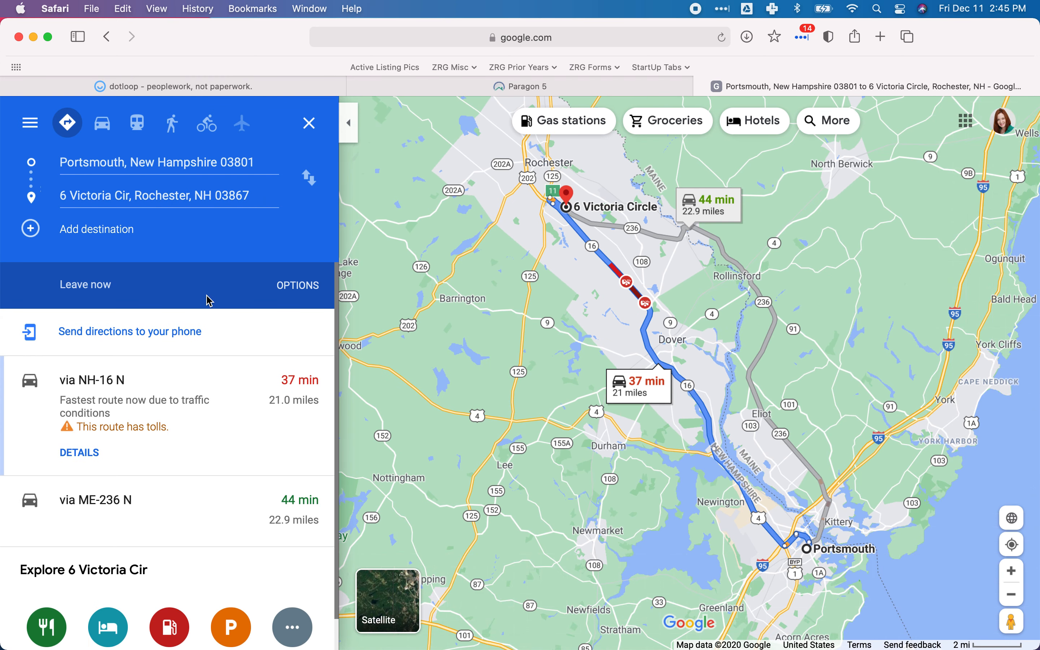
pyautogui.click(128, 390)
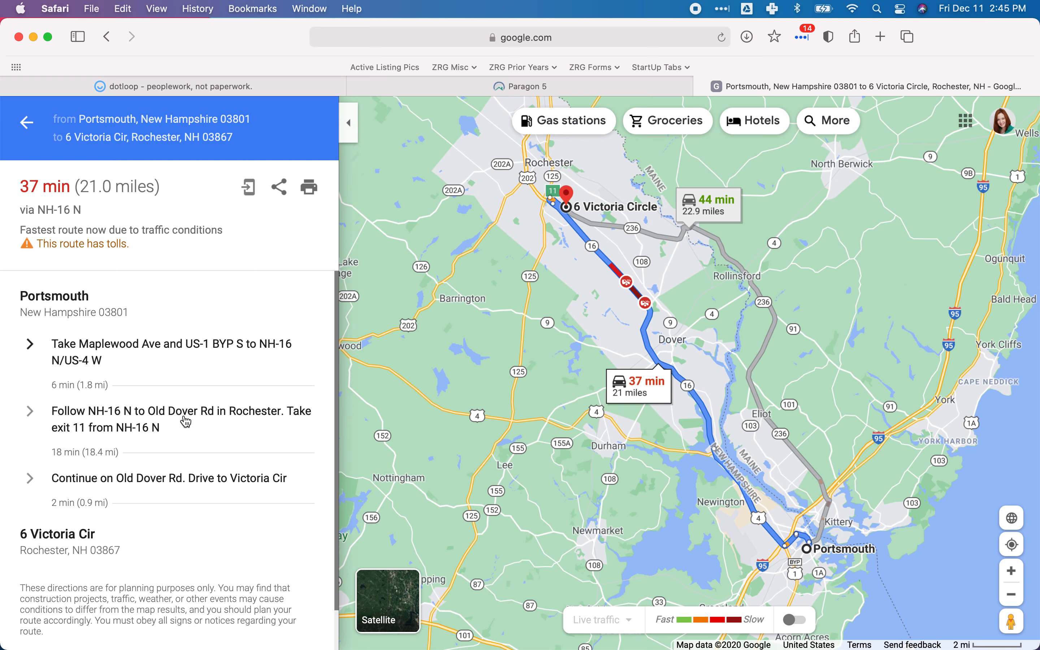
# Switch back to Paragon and enter "From NH-16 N, take Exit 11" in the Directions field.
pyautogui.click(513, 86)
pyautogui.write('From NH-16 N, Take')
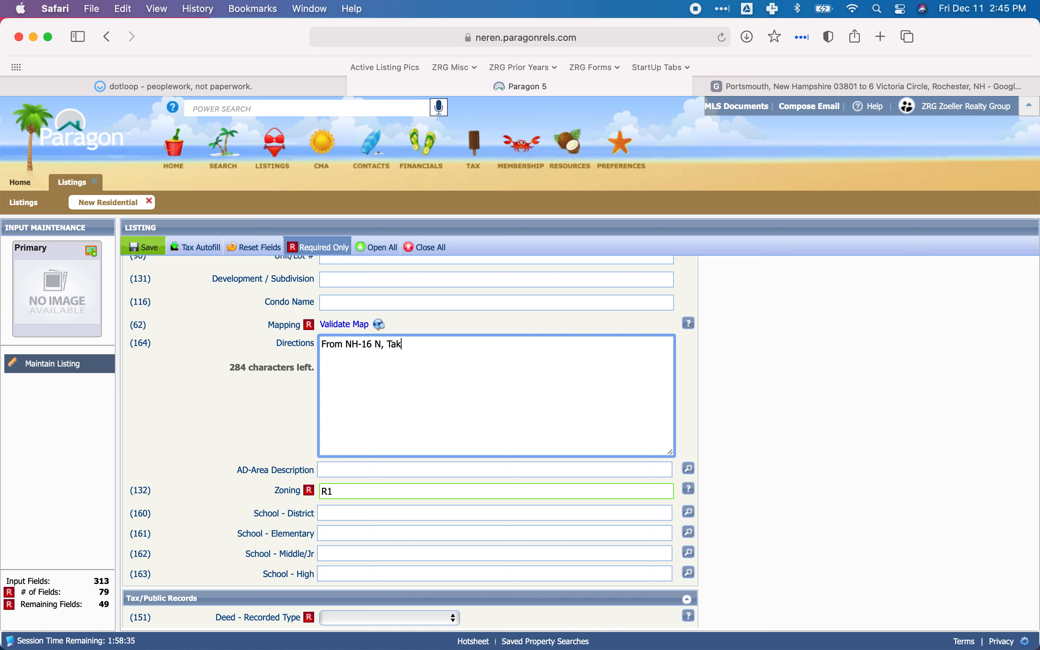
pyautogui.press('BackSpace')
pyautogui.press('BackSpace')
pyautogui.write('take Ext')
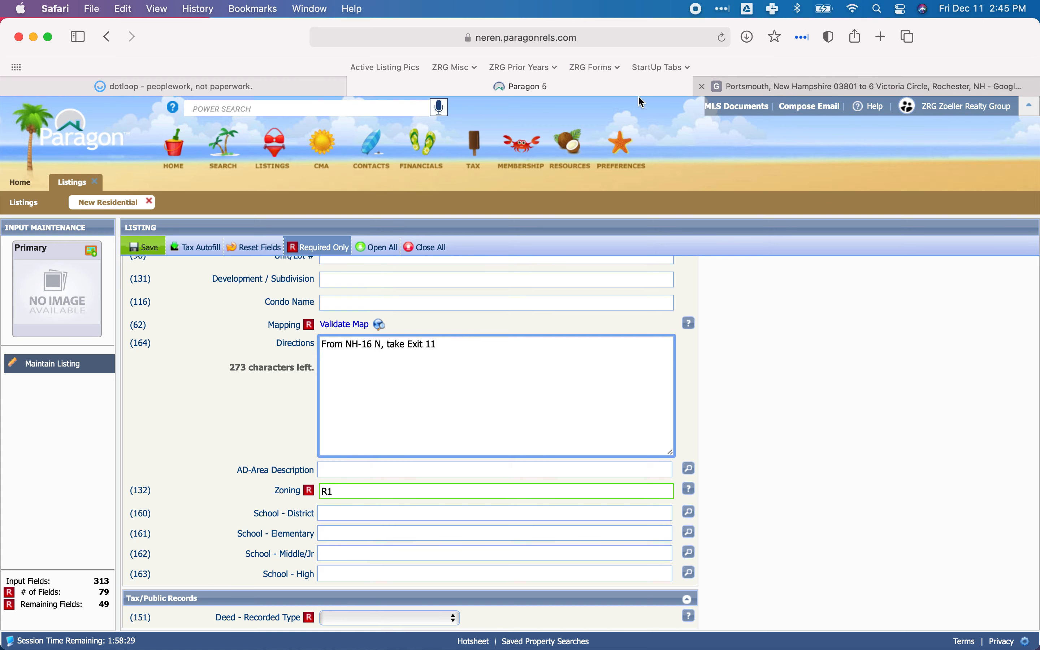
# Recheck the route in Google Maps, then extend Paragon's Directions text with a sentence to continue on Old Dover Road to the property's street.
pyautogui.click(699, 90)
pyautogui.moveTo(510, 90)
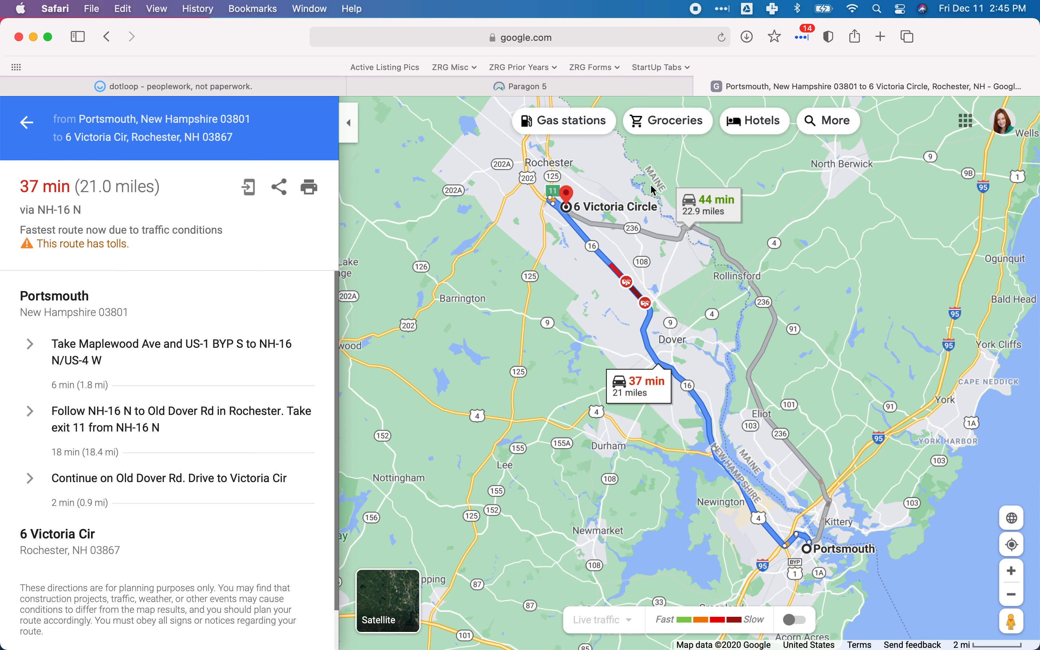
pyautogui.click(576, 87)
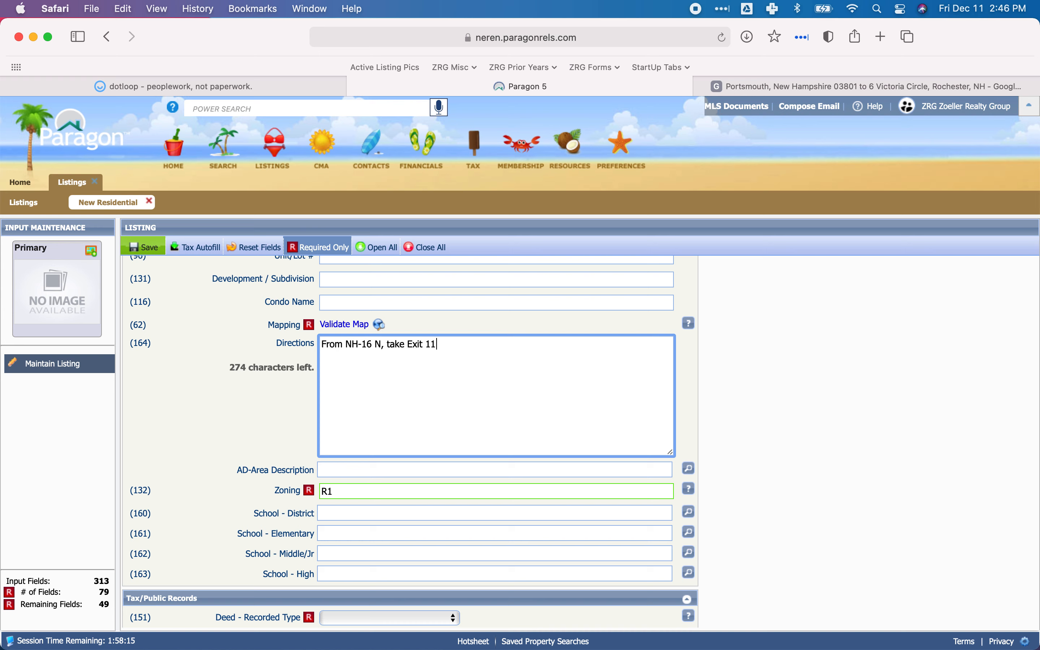
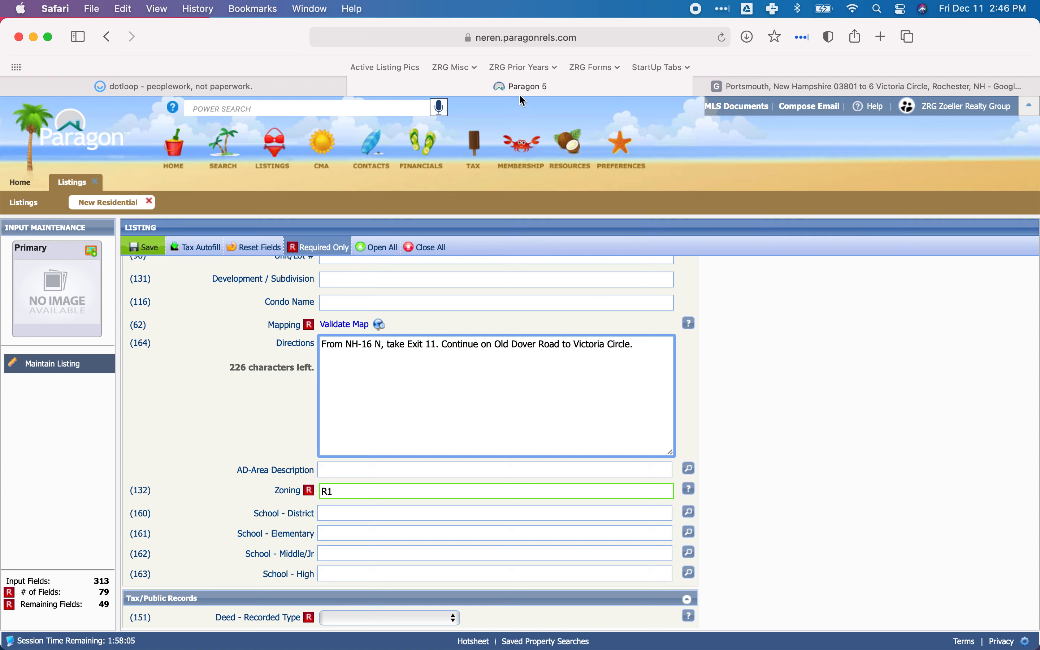
# Examine the end of the route up close in Google Maps to find which side of the street the property is on.
pyautogui.click(783, 86)
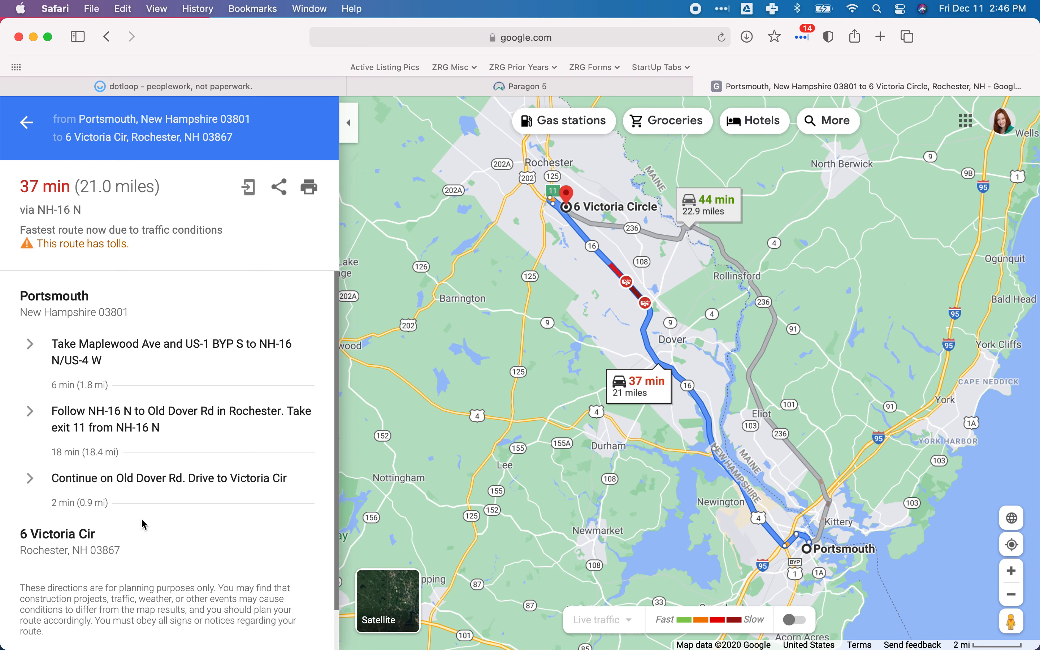
pyautogui.click(1011, 570)
pyautogui.moveTo(632, 275); pyautogui.dragTo(739, 580)
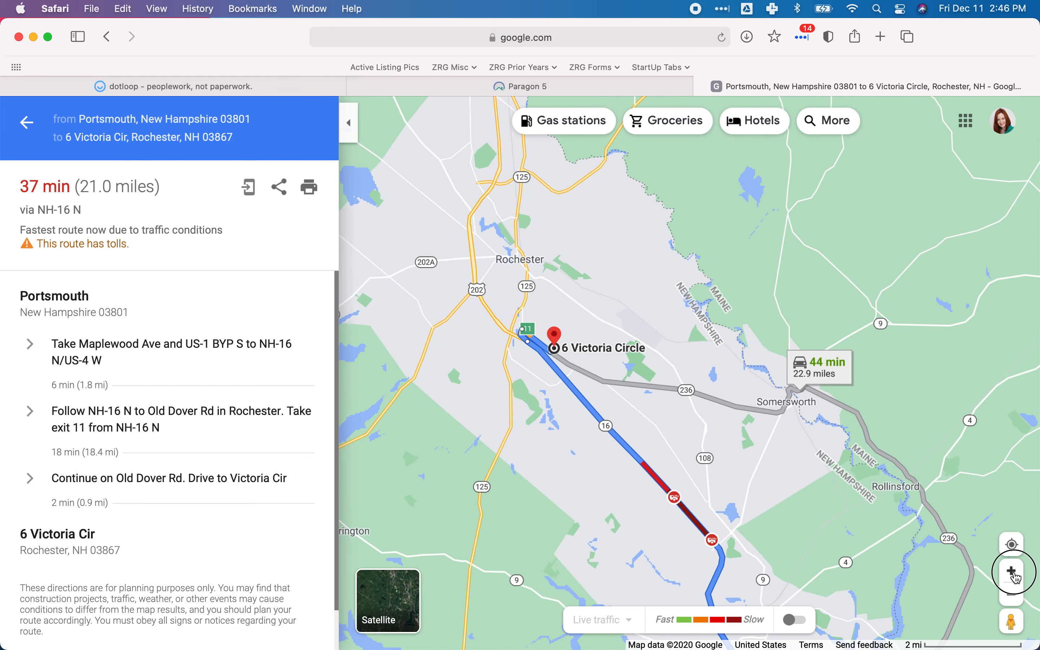
pyautogui.click(1011, 571)
pyautogui.moveTo(566, 363); pyautogui.dragTo(656, 381)
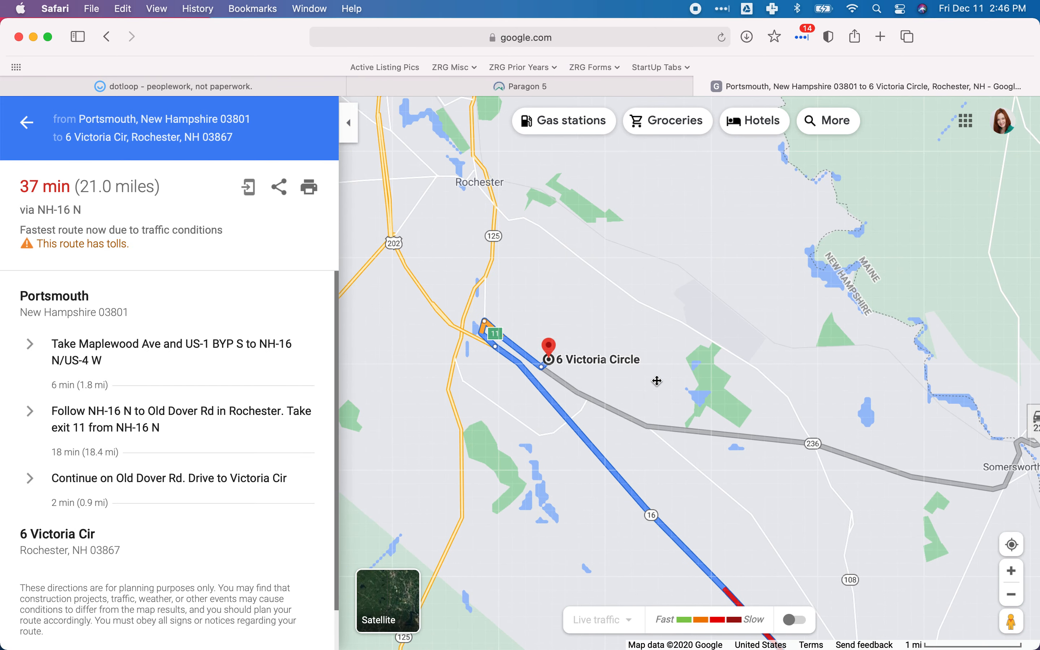
pyautogui.click(1011, 571)
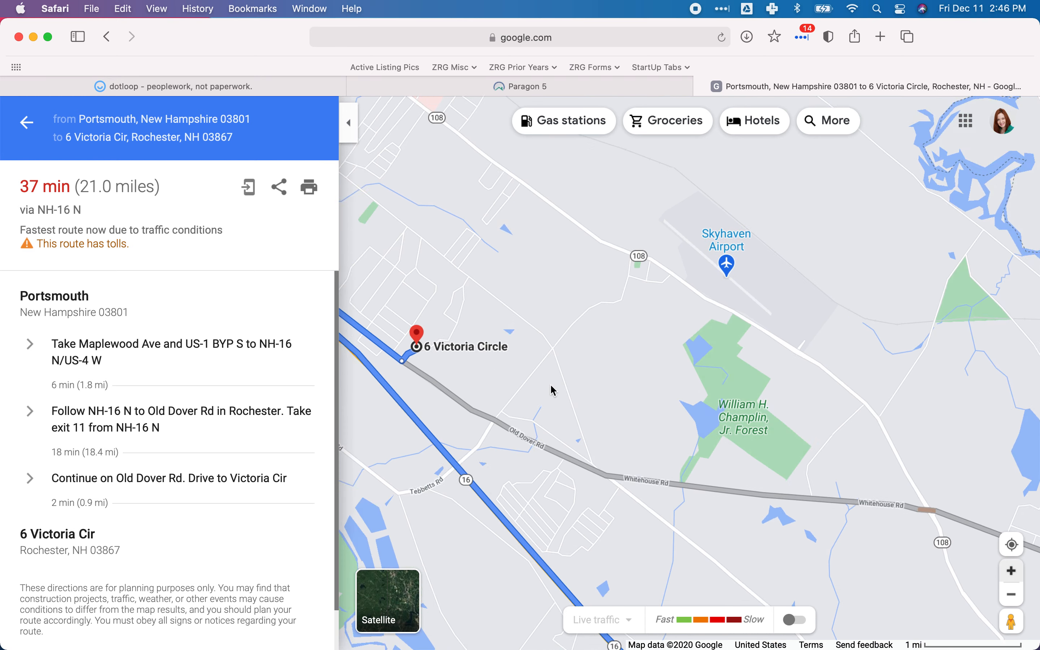
pyautogui.moveTo(720, 430); pyautogui.dragTo(773, 448)
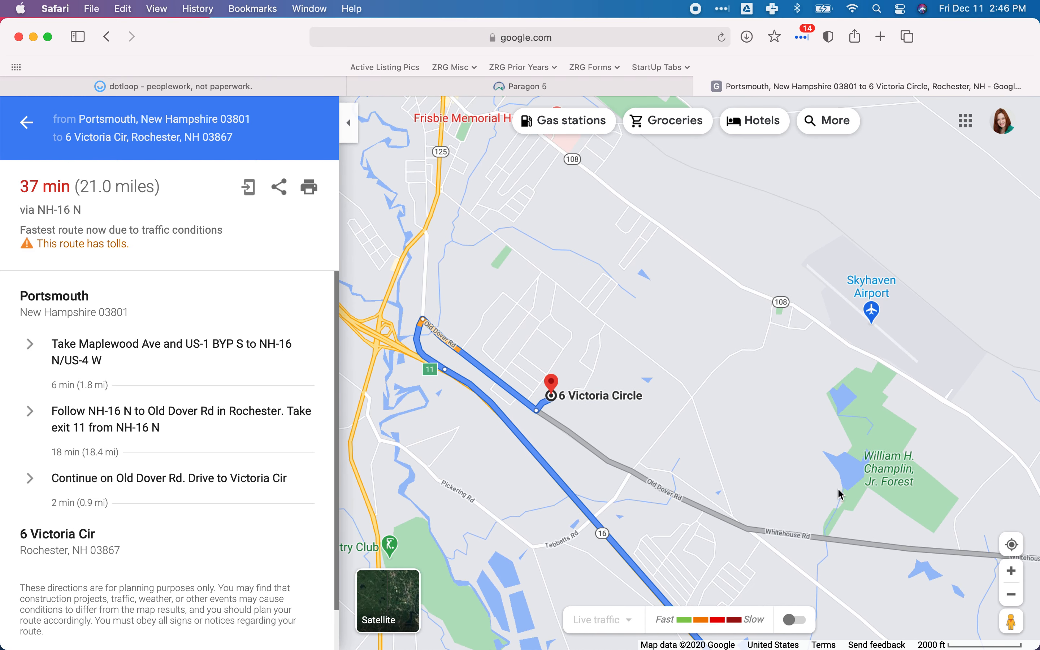
pyautogui.click(1011, 570)
pyautogui.moveTo(613, 411); pyautogui.dragTo(764, 438)
pyautogui.click(1012, 571)
pyautogui.moveTo(578, 446); pyautogui.dragTo(578, 300)
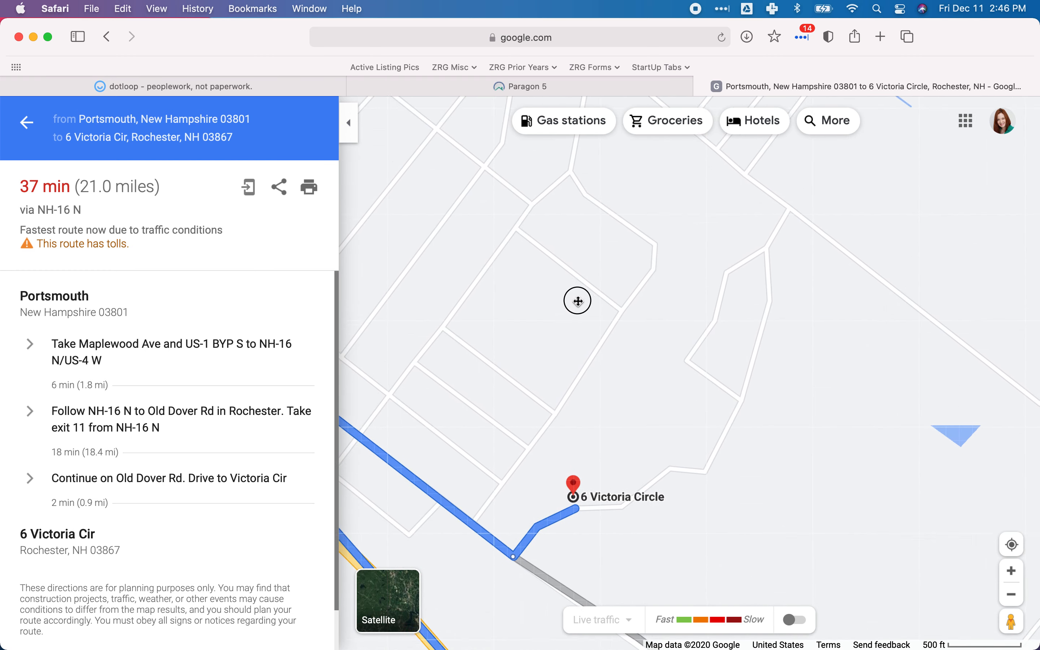
pyautogui.click(1012, 571)
pyautogui.moveTo(681, 464); pyautogui.dragTo(785, 371)
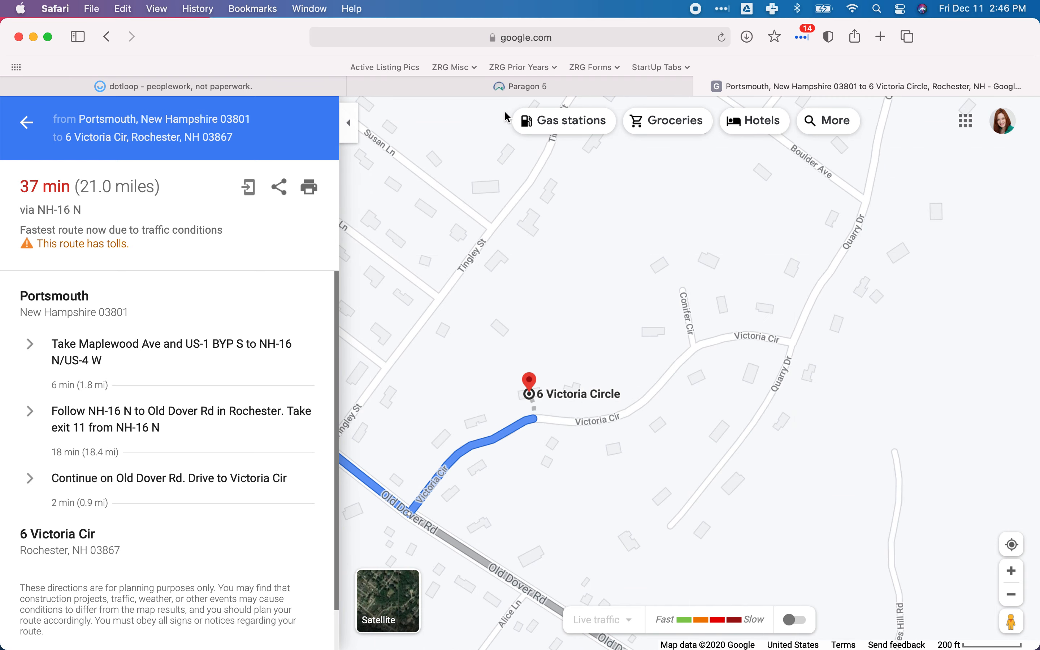
# Append "Property will be on your left." to the Directions in Paragon and move on to the AD-Area Description field.
pyautogui.click(507, 88)
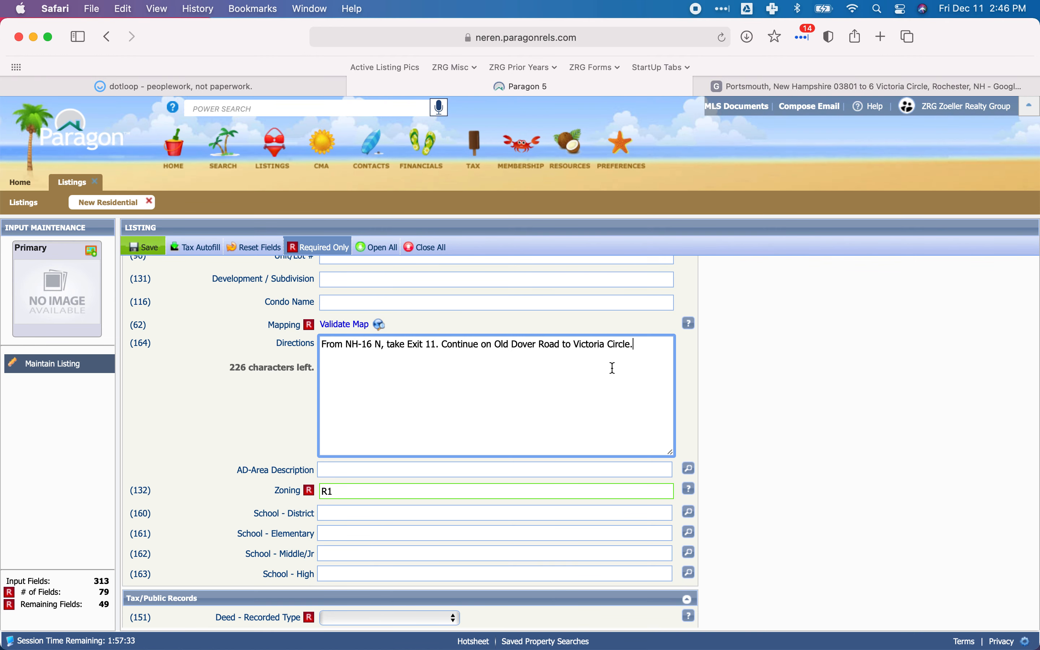
pyautogui.write('Property wl')
pyautogui.write('ll be on')
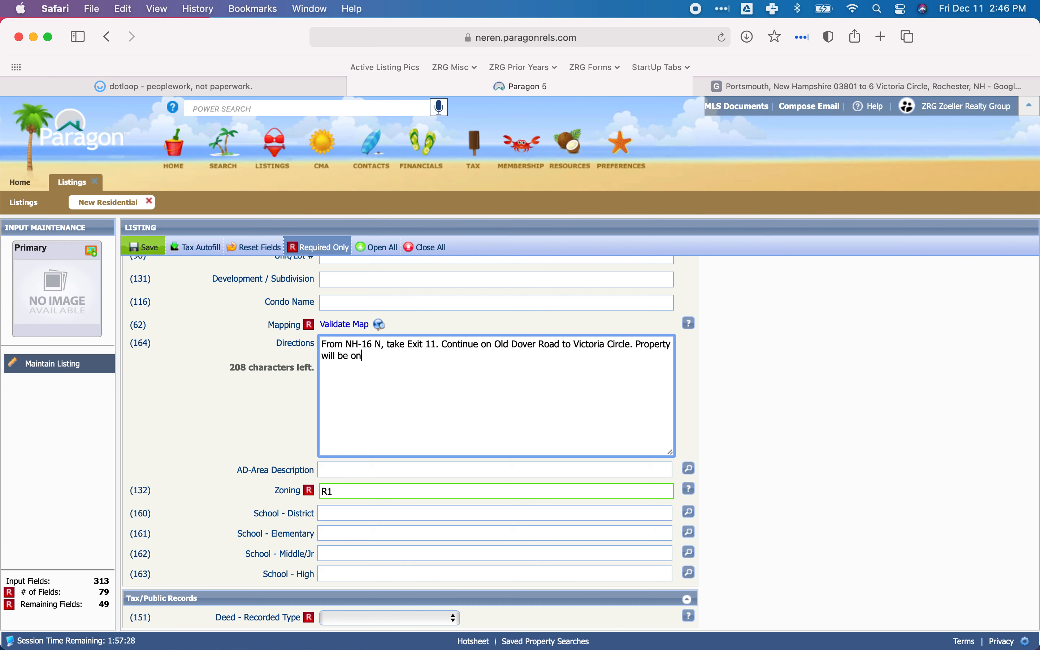
pyautogui.write(' your left.')
pyautogui.scroll(-3, 502, 376)
pyautogui.click(389, 410)
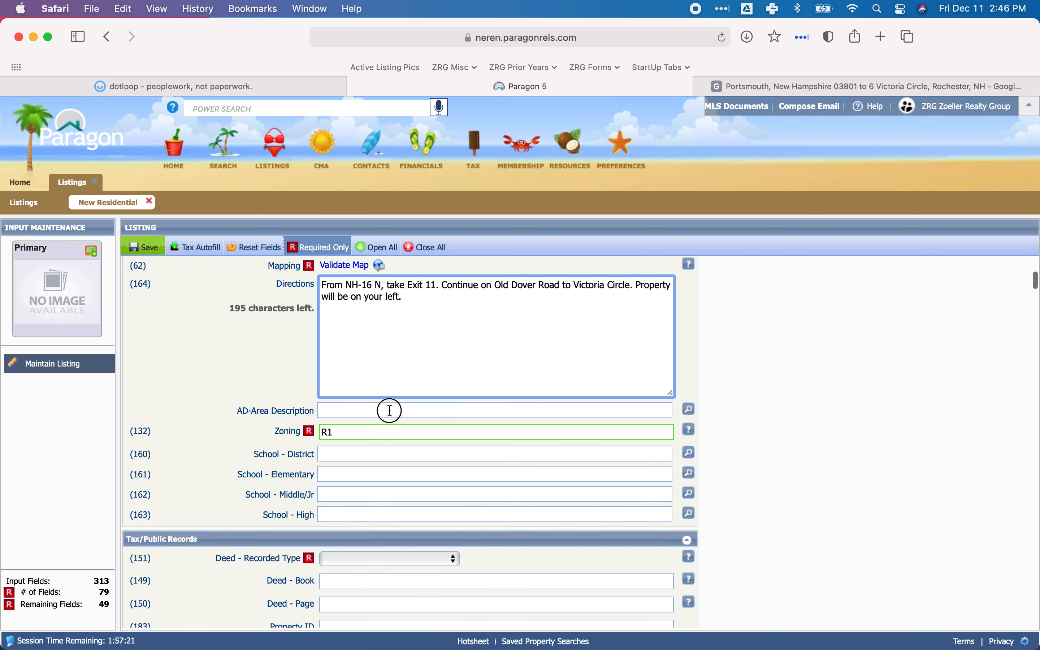
# Open the AD-Area Description options, then examine the property's wider surroundings in Google Maps for nearby landmarks.
pyautogui.click(689, 411)
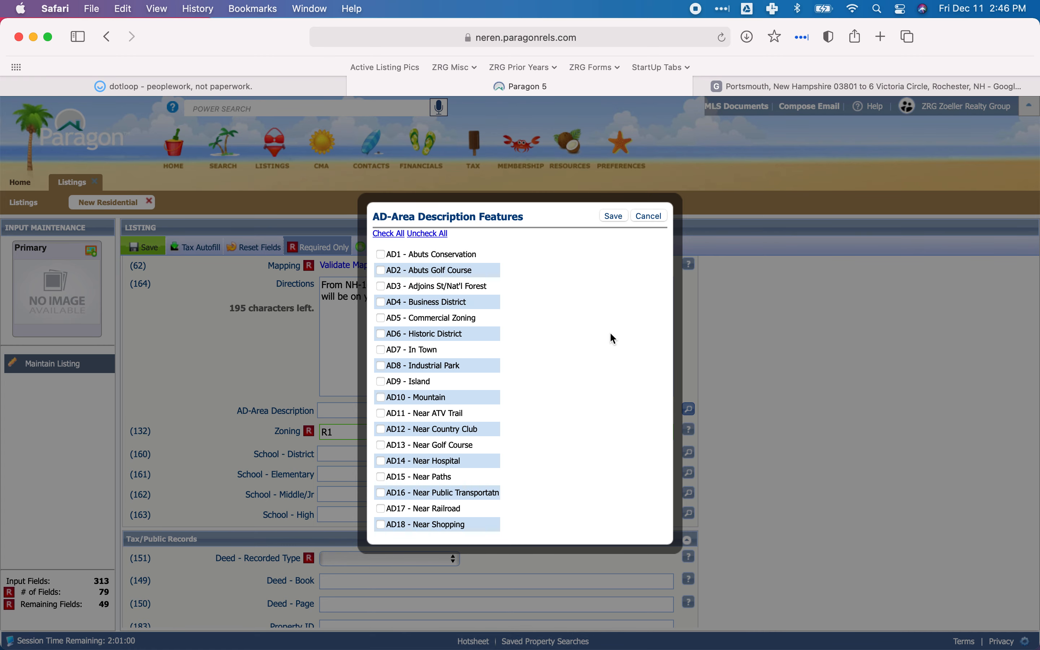
pyautogui.moveTo(735, 87)
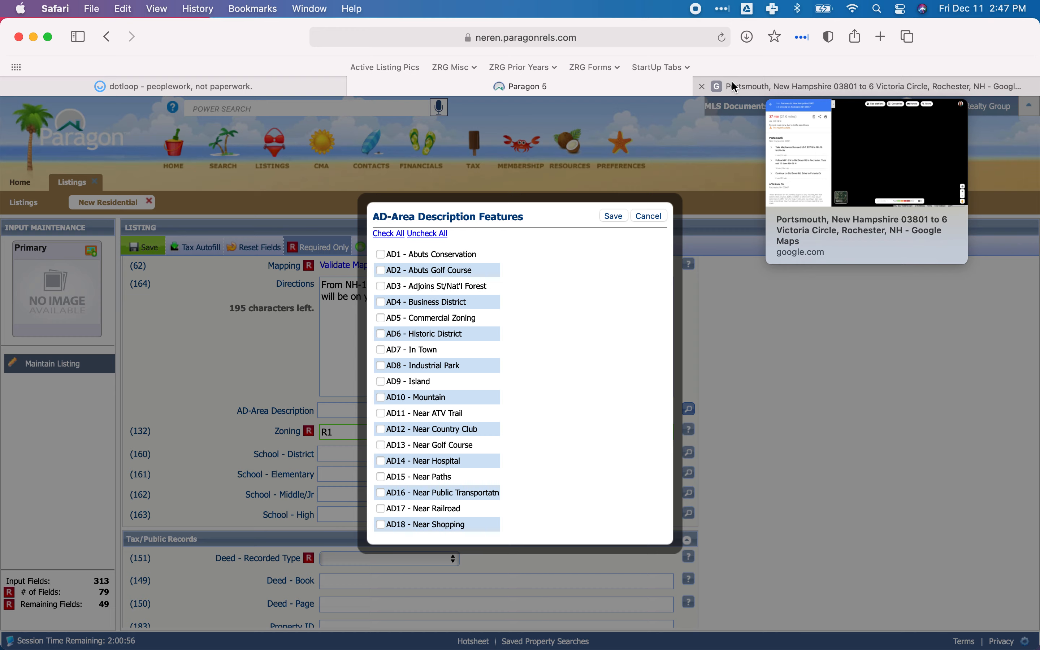
pyautogui.click(735, 87)
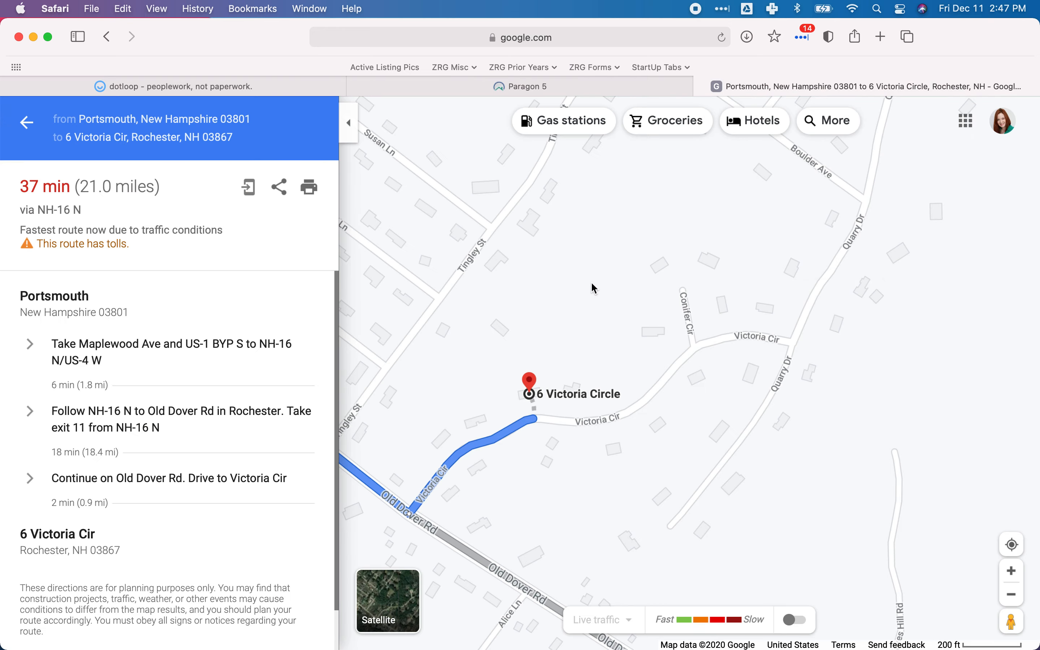
pyautogui.click(15, 129)
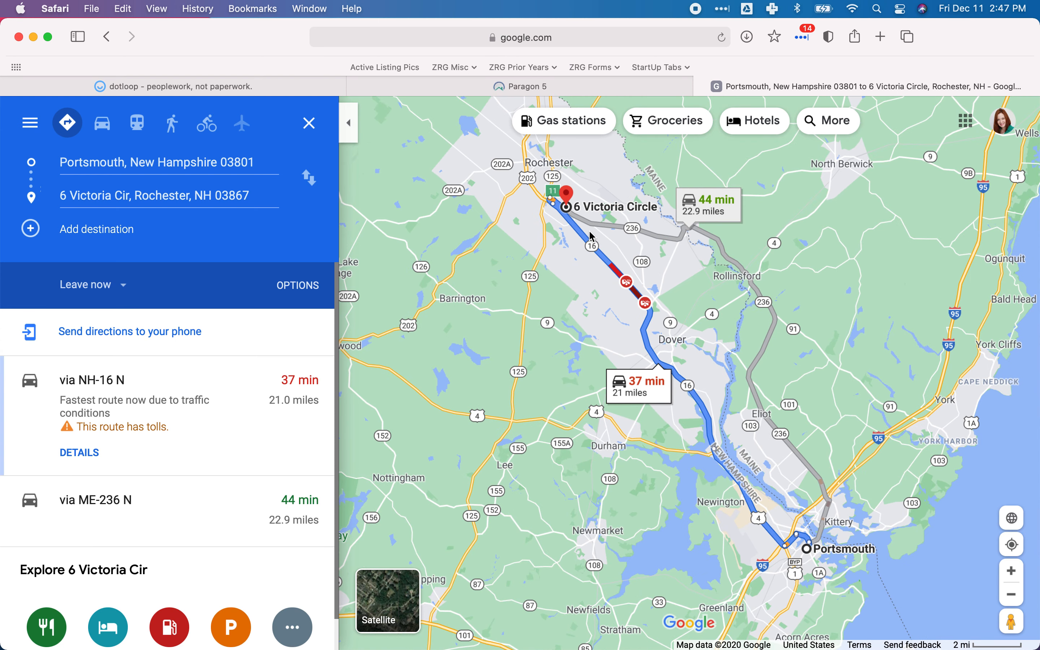
pyautogui.scroll(2, 589, 233)
pyautogui.moveTo(626, 323); pyautogui.dragTo(576, 332)
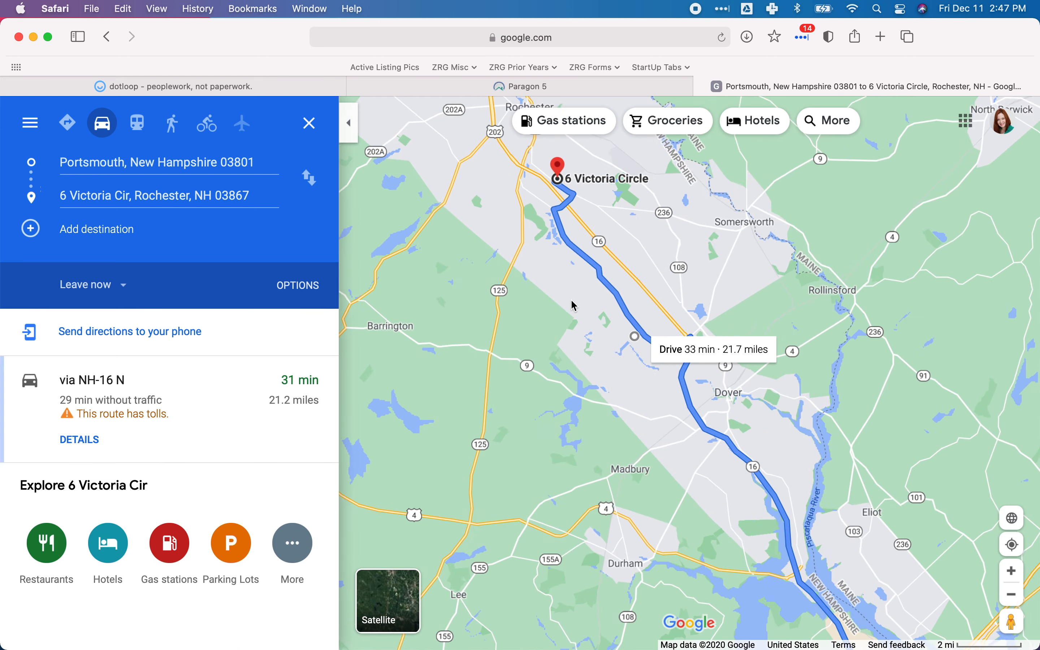
pyautogui.scroll(5, 573, 302)
pyautogui.scroll(3, 597, 392)
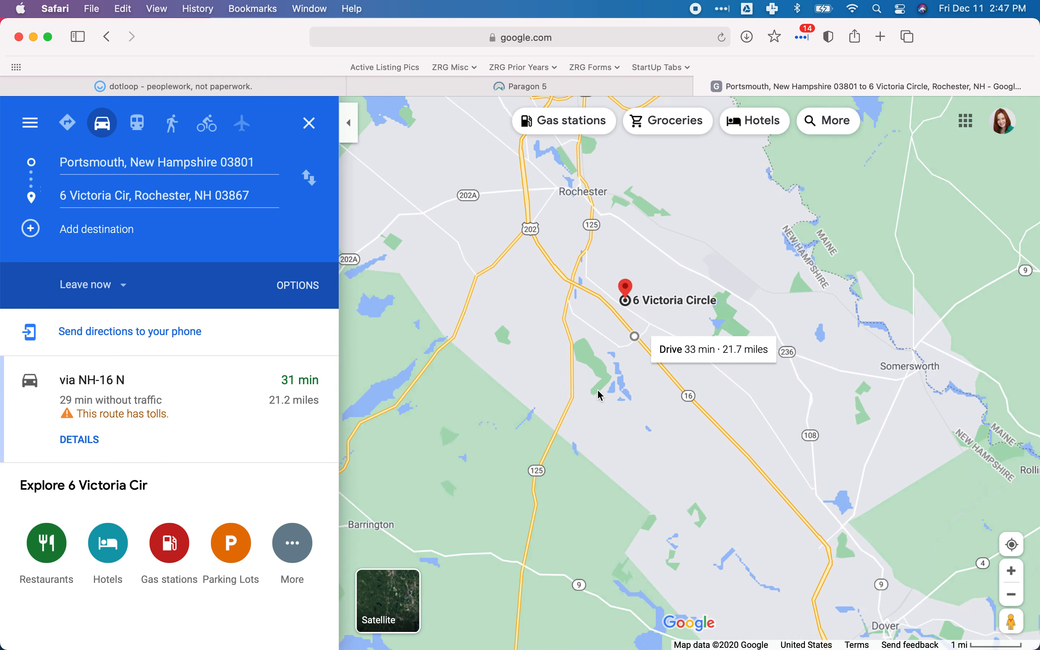
pyautogui.scroll(3, 621, 427)
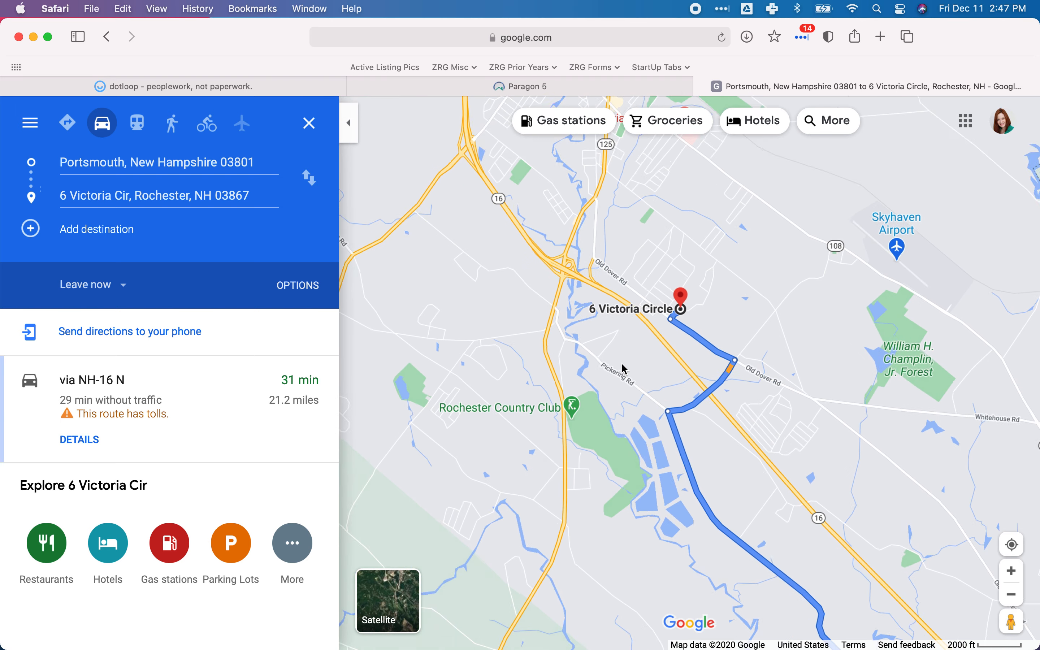
pyautogui.moveTo(586, 380); pyautogui.dragTo(610, 495)
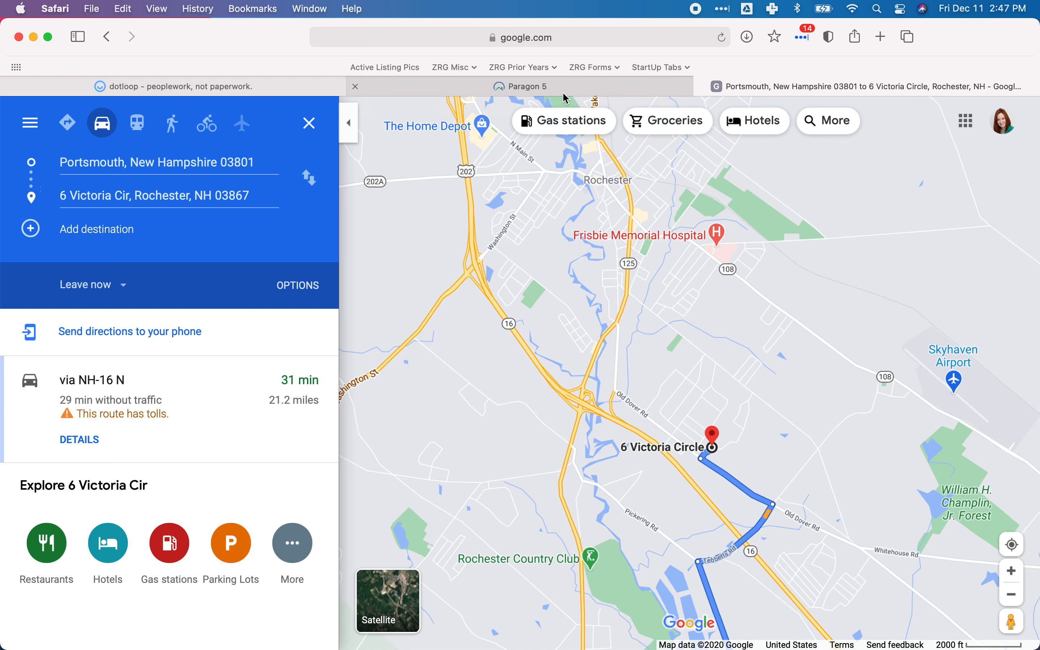
# Switch back to Paragon and select AD14 - Near Hospital in the AD-Area Description features.
pyautogui.click(522, 86)
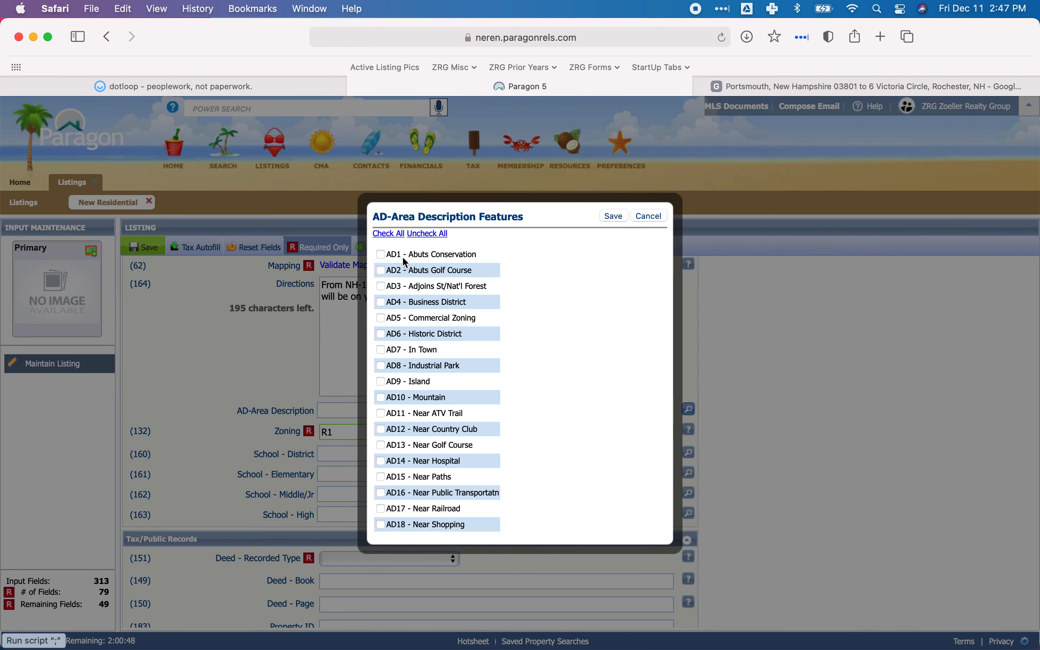
pyautogui.scroll(-2, 404, 286)
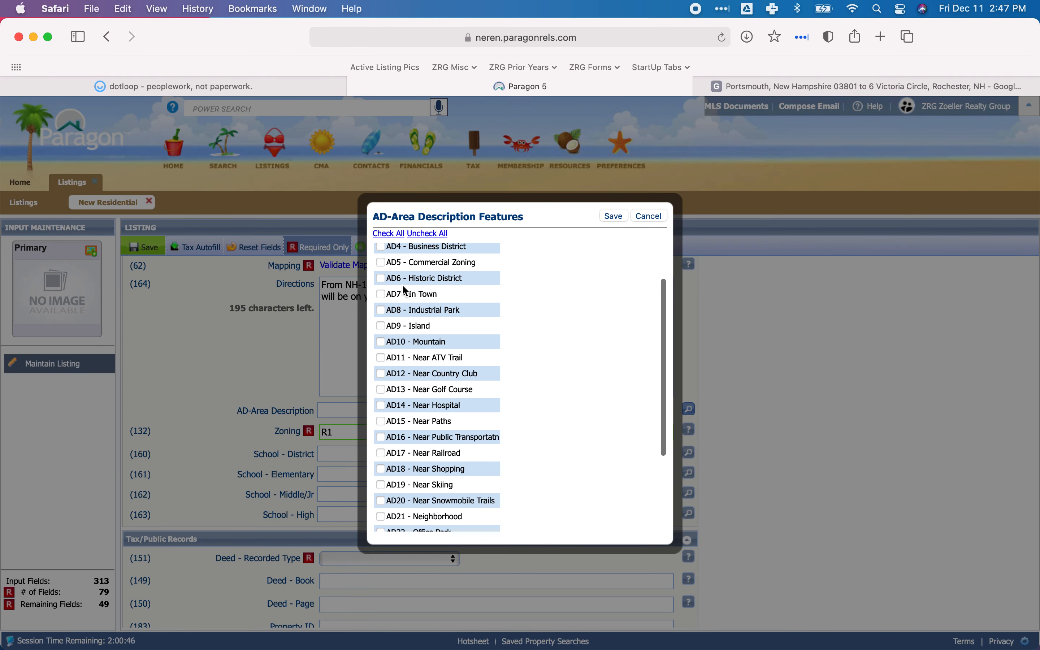
pyautogui.click(665, 216)
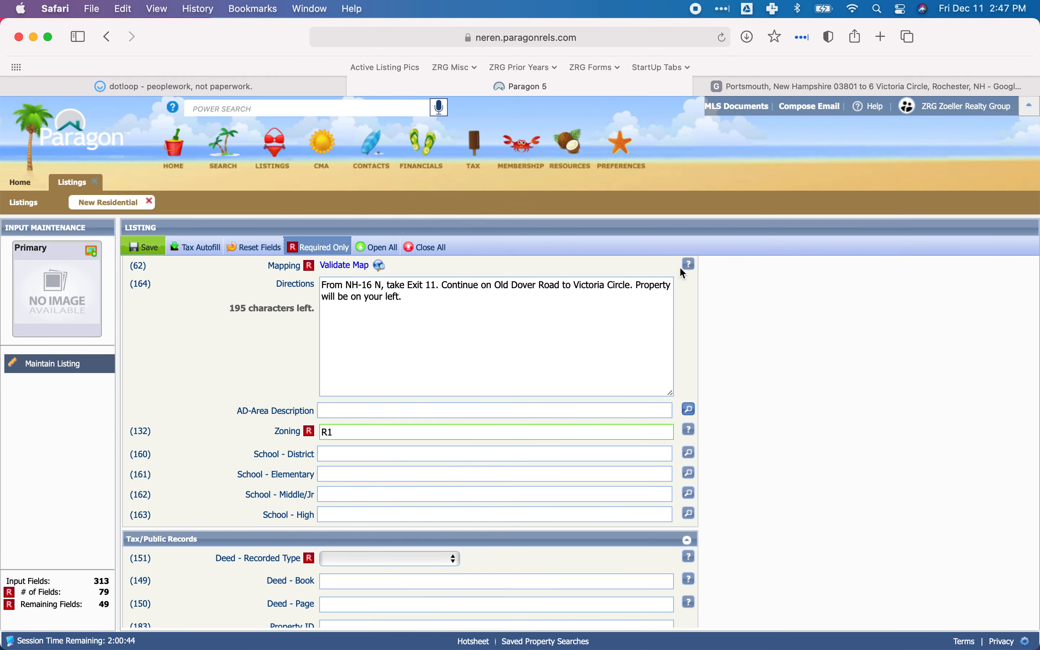
pyautogui.click(690, 409)
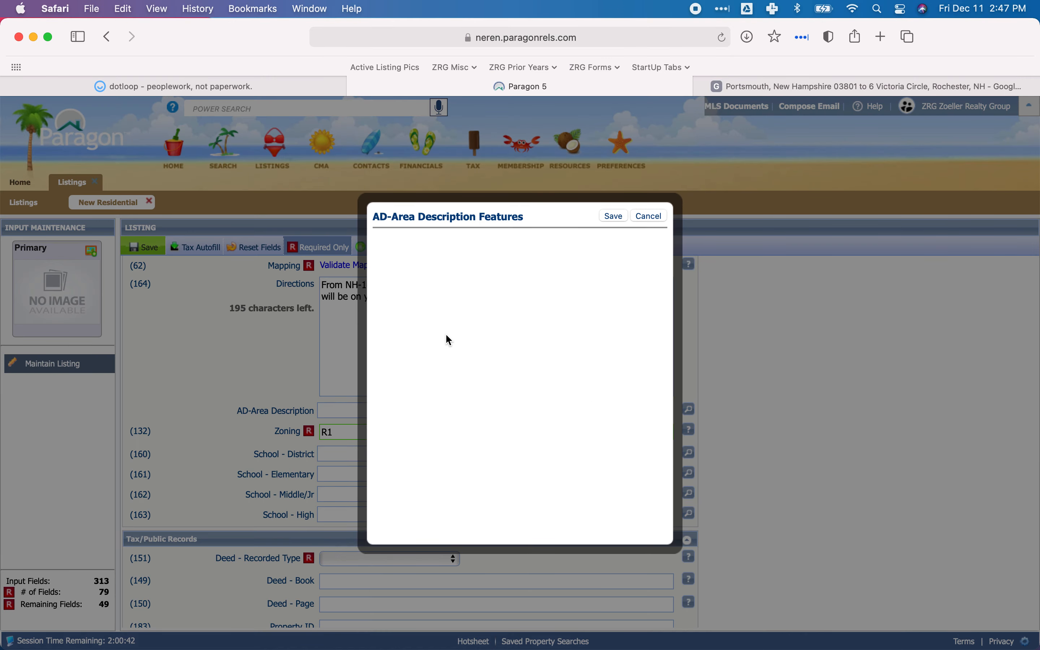
pyautogui.scroll(-5, 446, 319)
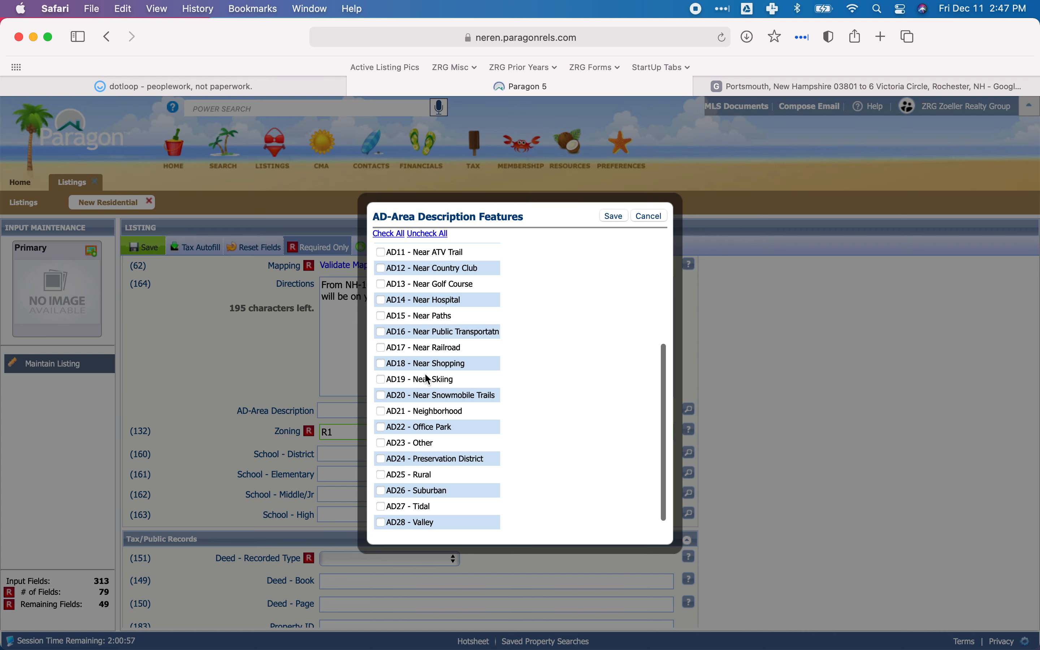
pyautogui.scroll(-1, 428, 449)
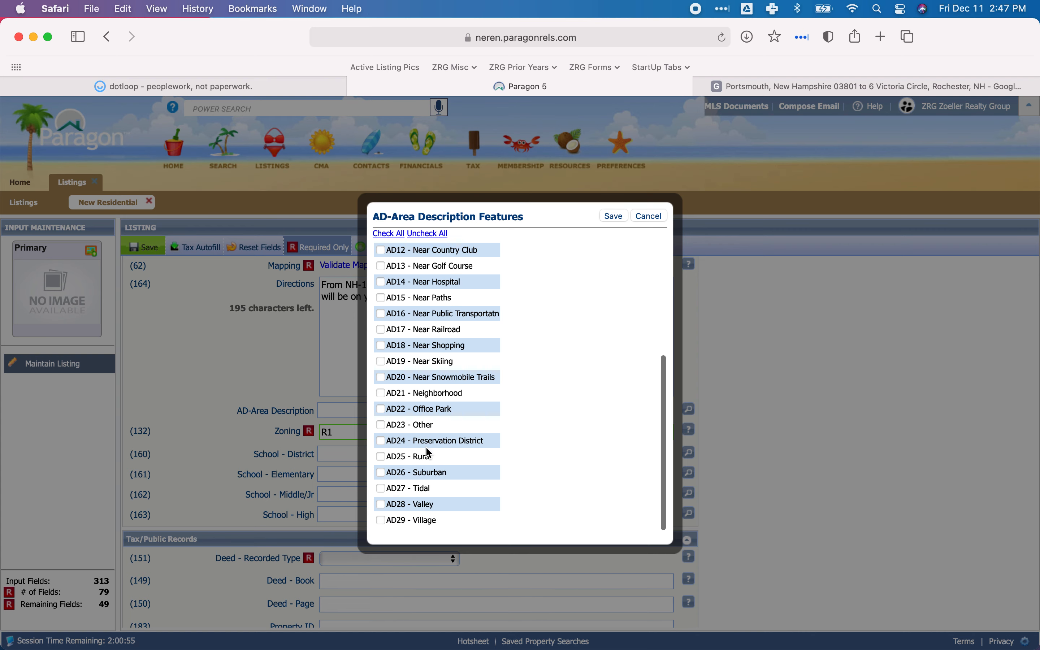
pyautogui.scroll(2, 428, 450)
pyautogui.scroll(1, 429, 452)
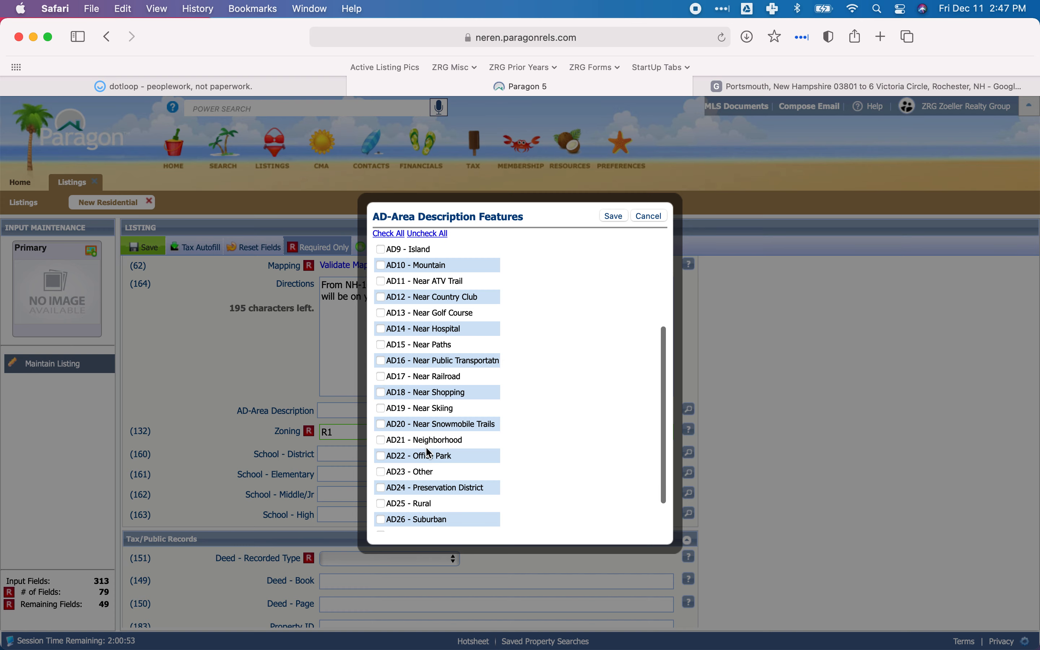
pyautogui.click(381, 330)
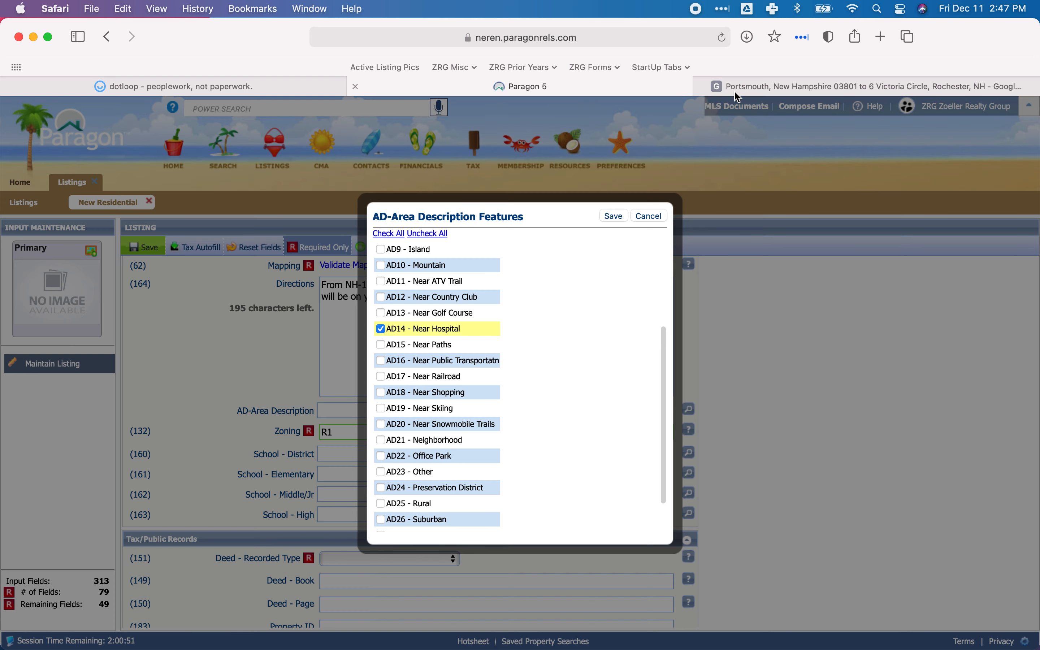
# Recheck the property's surroundings in Google Maps, then select AD26 - Suburban in Paragon's AD-Area Description features.
pyautogui.click(722, 87)
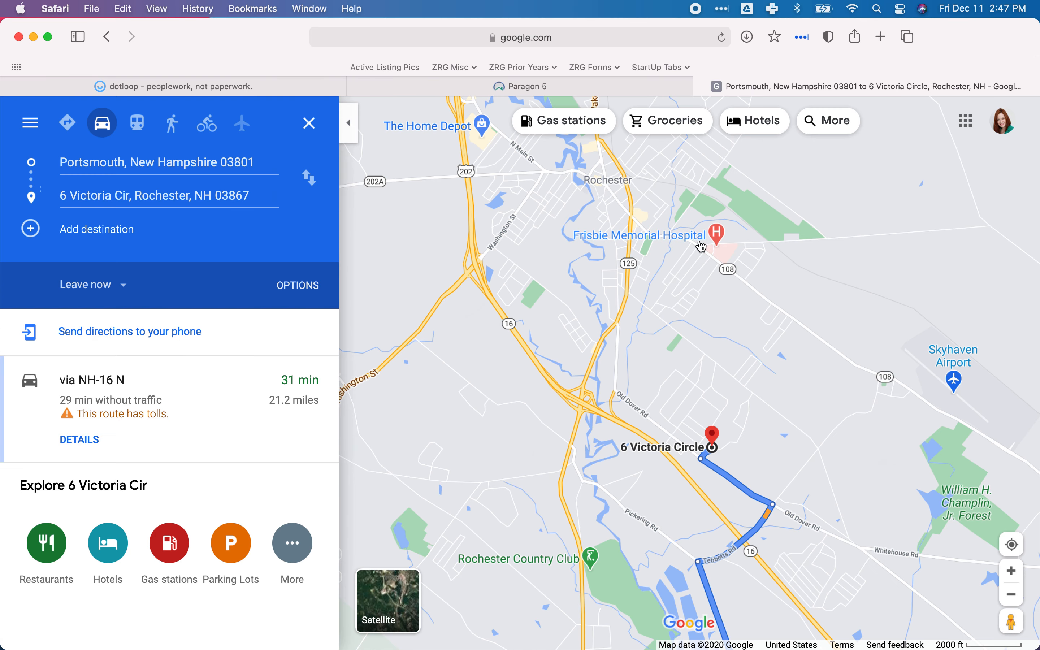
pyautogui.click(579, 87)
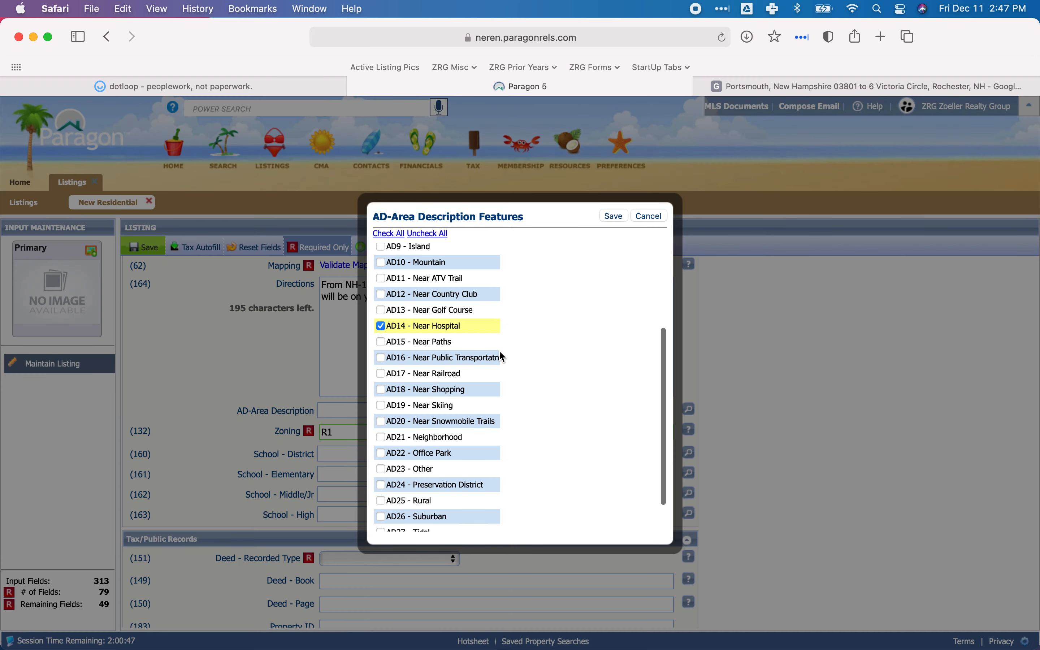
pyautogui.scroll(-1, 502, 356)
pyautogui.scroll(-2, 500, 351)
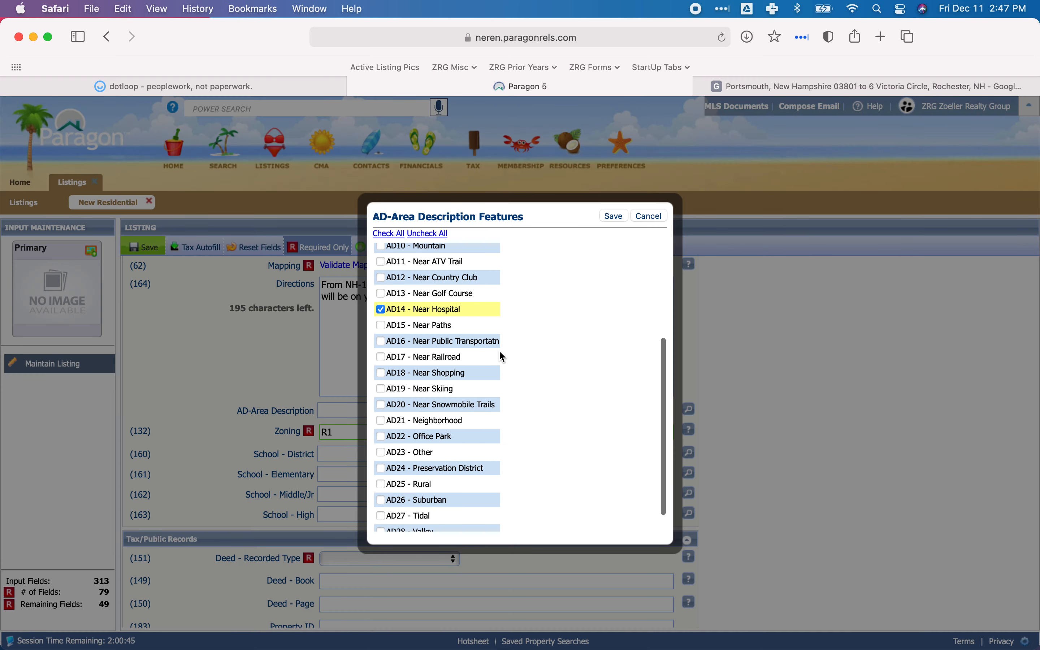
pyautogui.scroll(5, 499, 352)
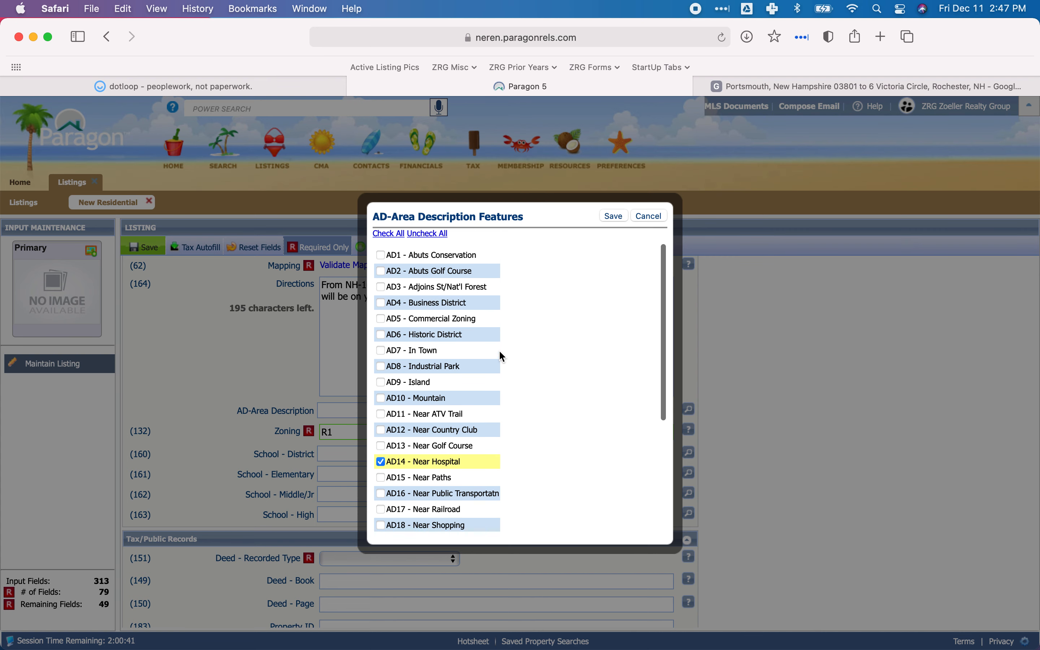
pyautogui.scroll(-1, 501, 356)
pyautogui.scroll(-6, 499, 351)
pyautogui.scroll(-4, 499, 351)
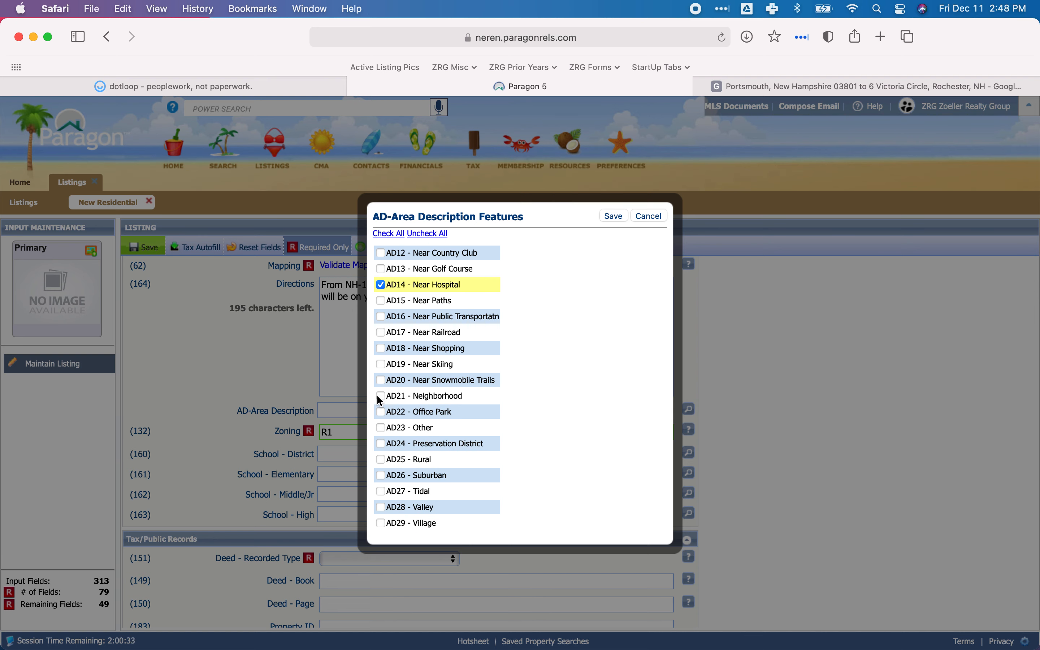
pyautogui.click(755, 86)
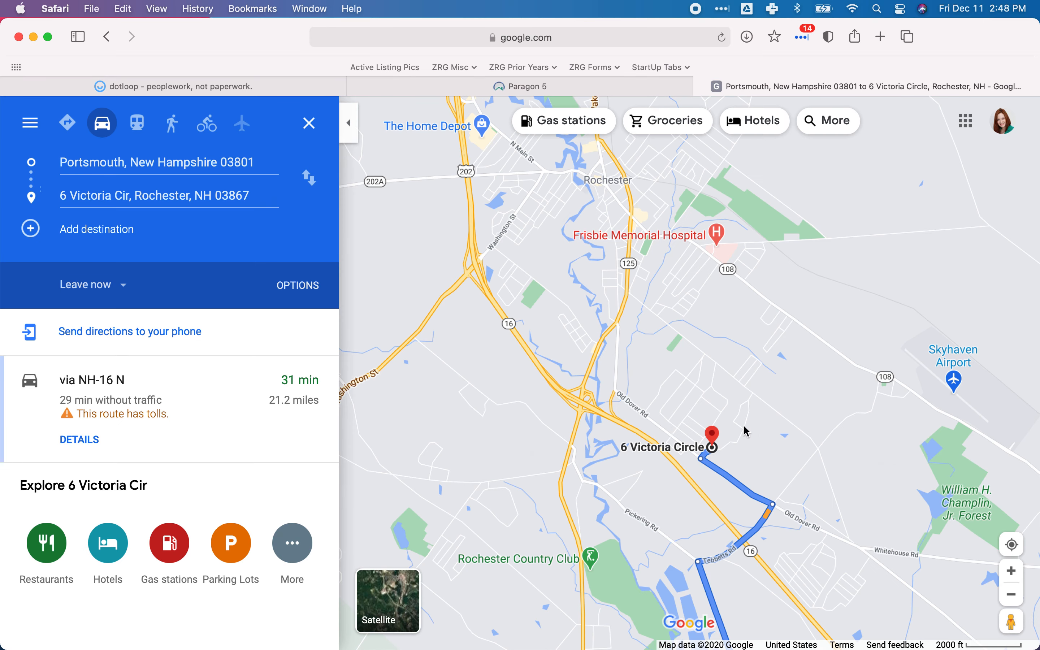
pyautogui.click(670, 86)
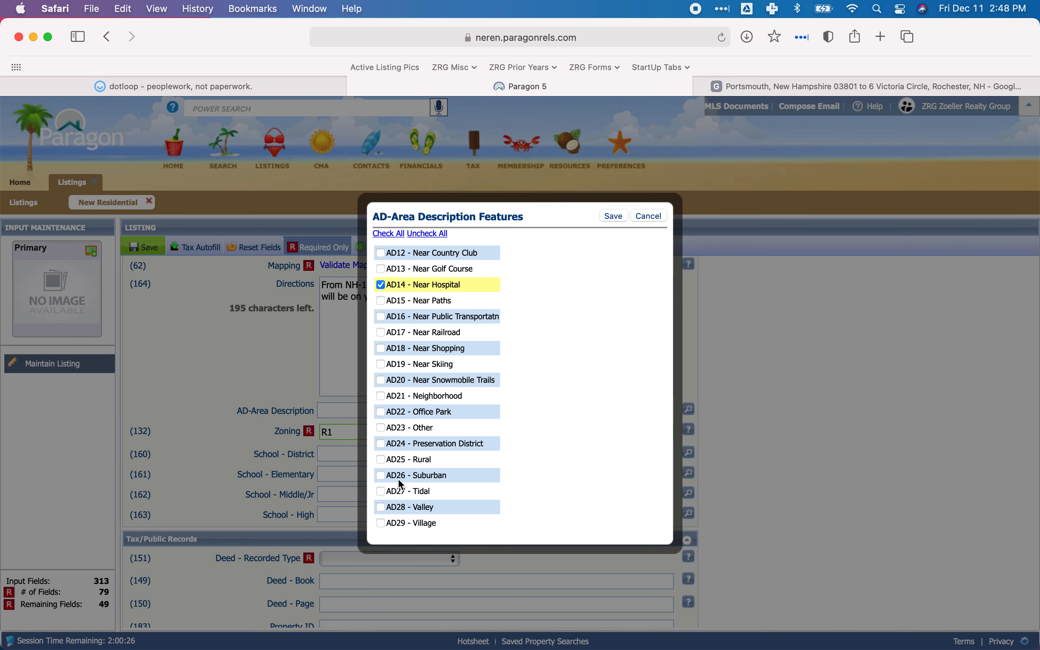
pyautogui.click(381, 476)
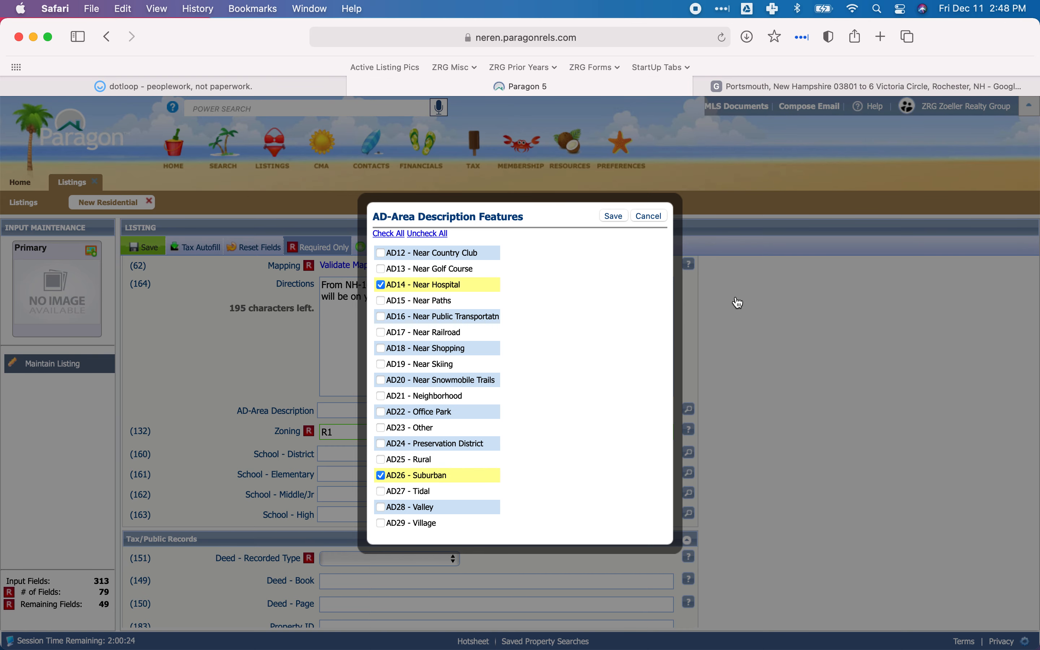
# Inspect the streets around the property up close in Google Maps, then save the selected AD-Area Description features in Paragon.
pyautogui.click(763, 93)
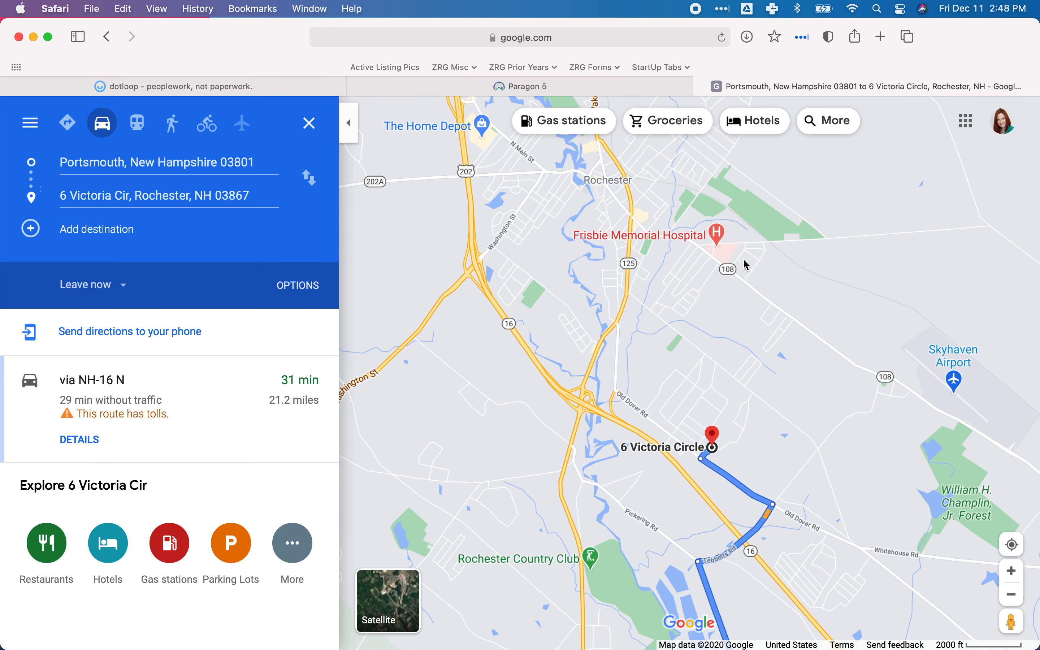
pyautogui.click(1011, 571)
pyautogui.click(1011, 572)
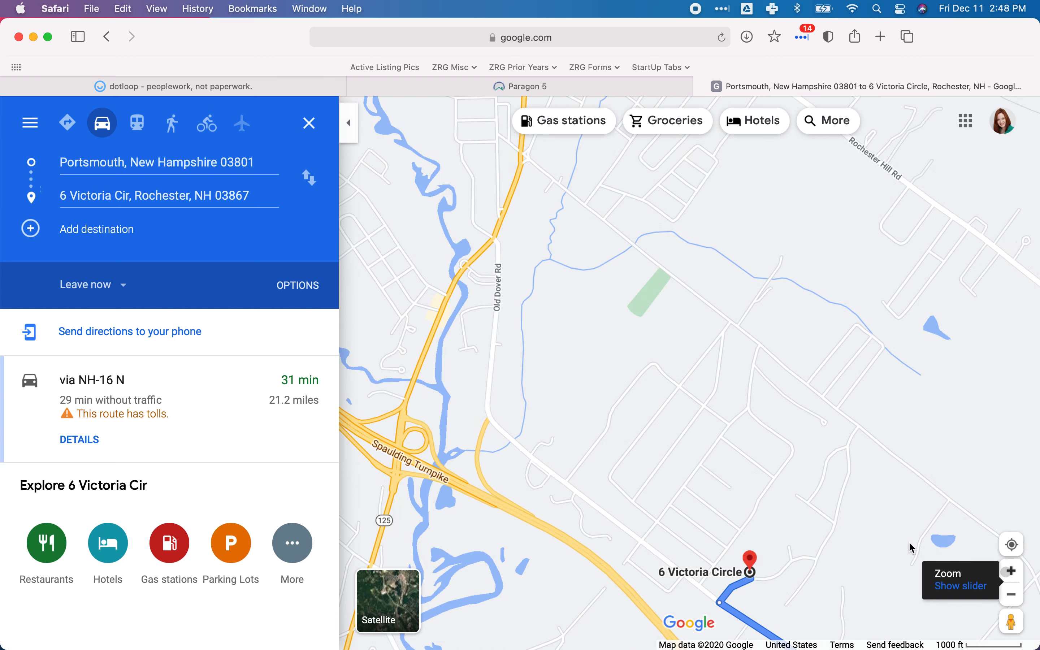
pyautogui.click(1011, 572)
pyautogui.moveTo(686, 307); pyautogui.dragTo(624, 216)
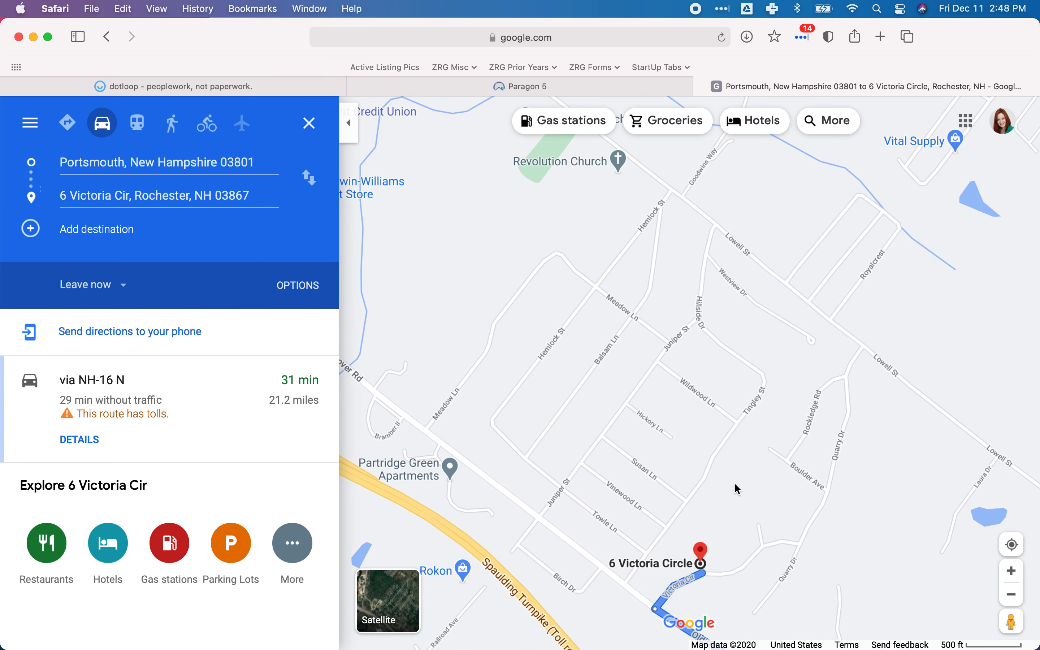
pyautogui.moveTo(736, 481); pyautogui.dragTo(671, 413)
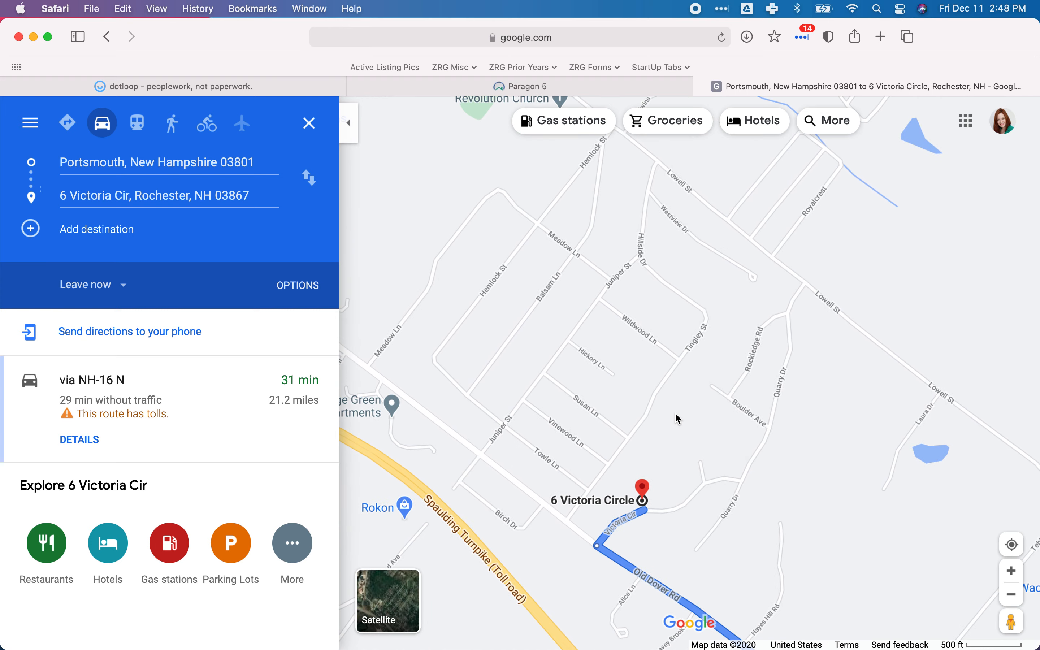
pyautogui.click(521, 86)
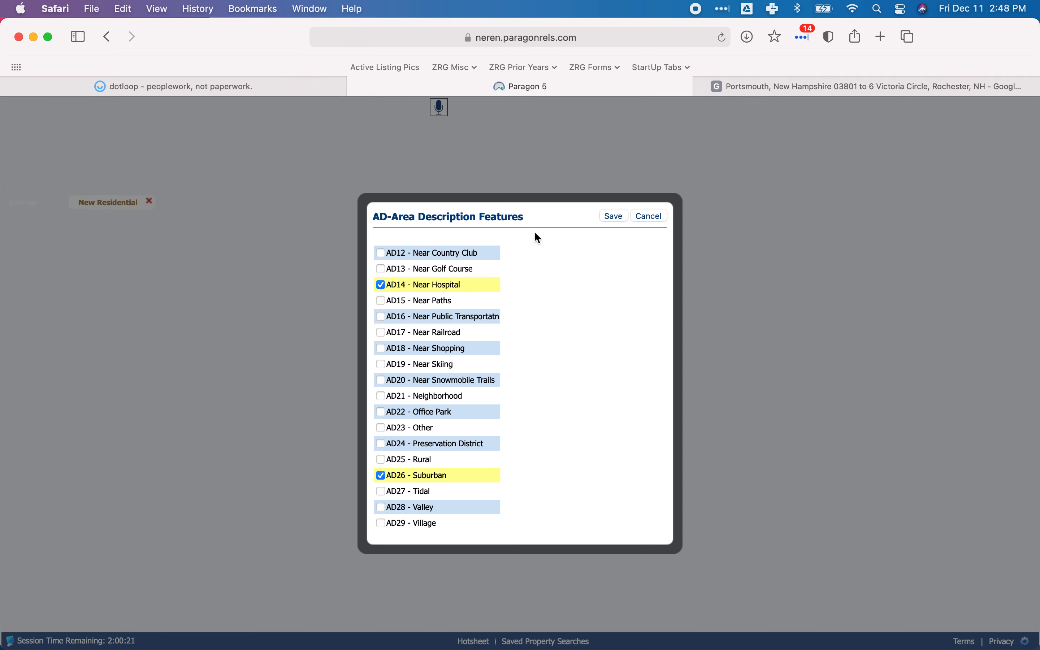
pyautogui.click(614, 216)
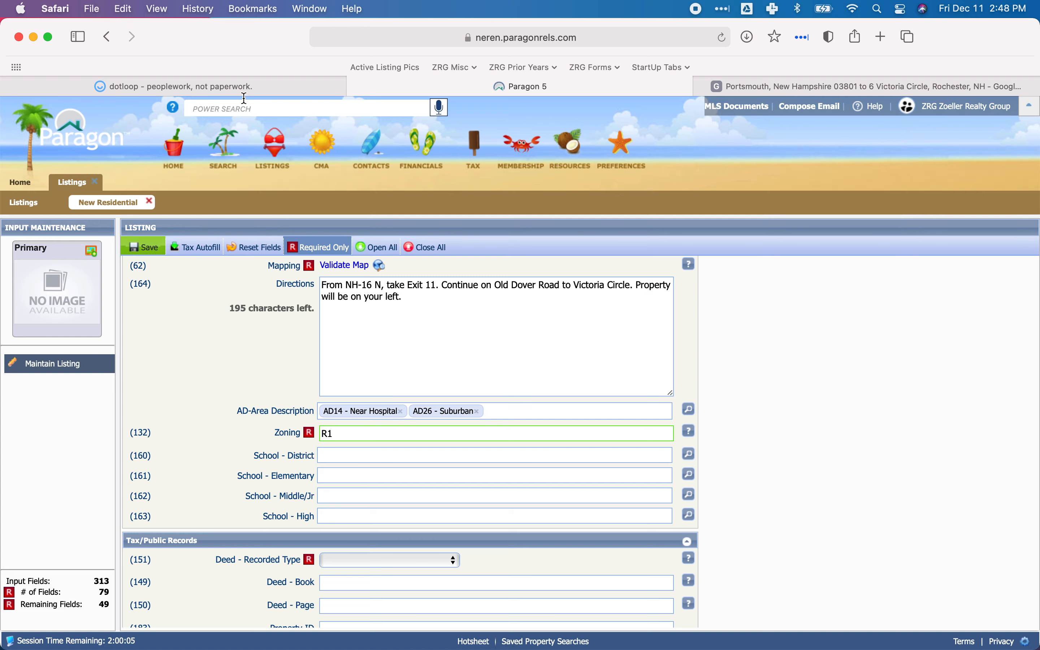
# Switch to dotloop and look through the property documents for the property card's zoning, assessment and building description.
pyautogui.click(234, 88)
pyautogui.scroll(-20, 468, 315)
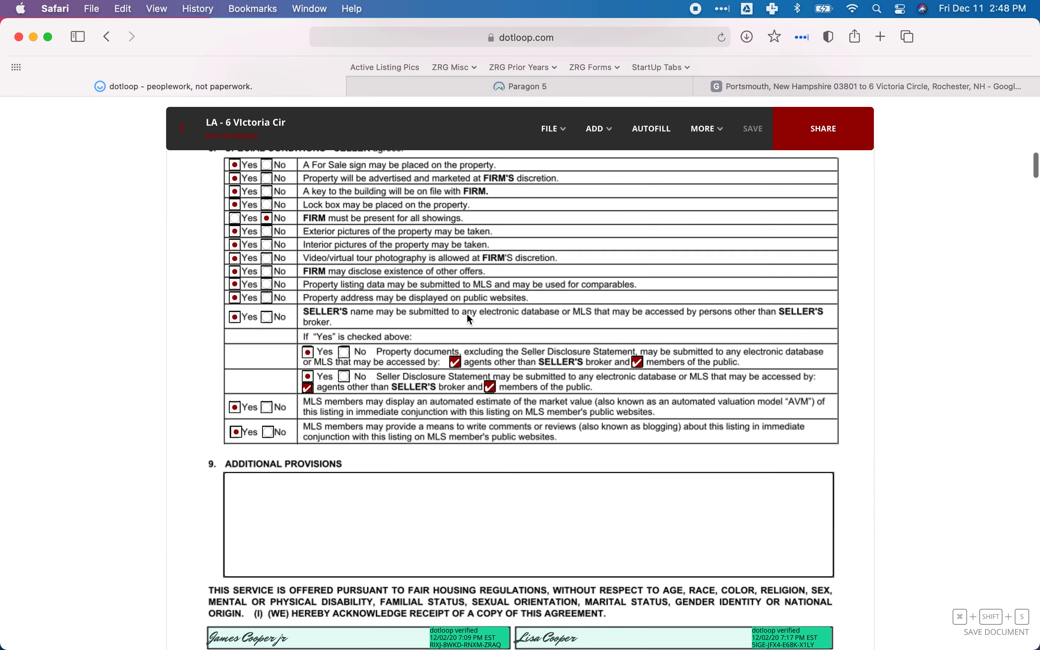
pyautogui.scroll(-20, 470, 320)
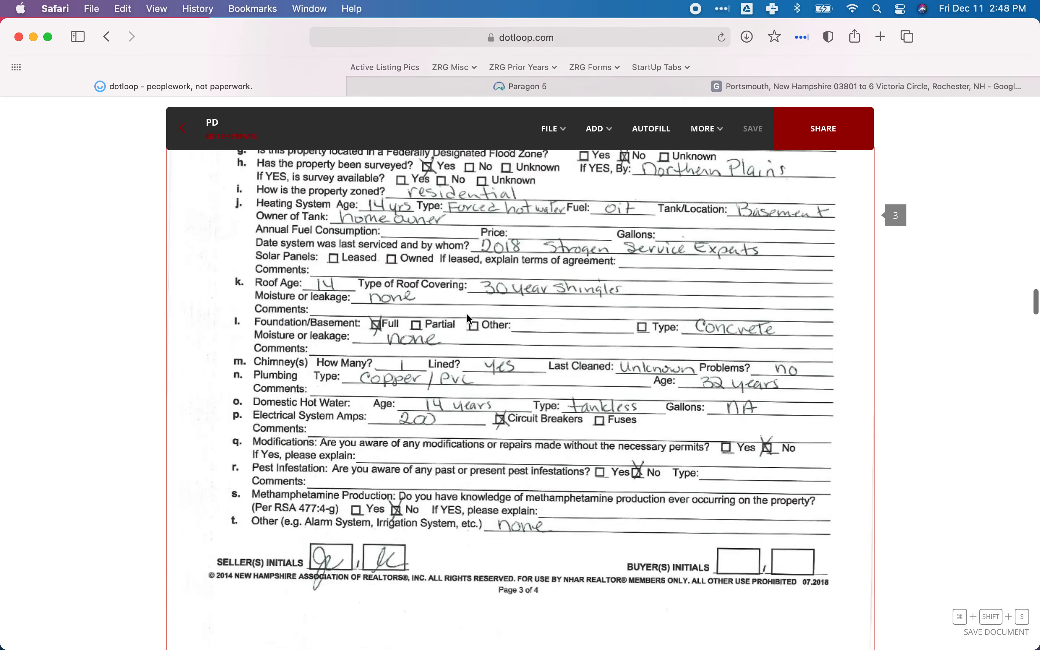
pyautogui.scroll(-20, 470, 319)
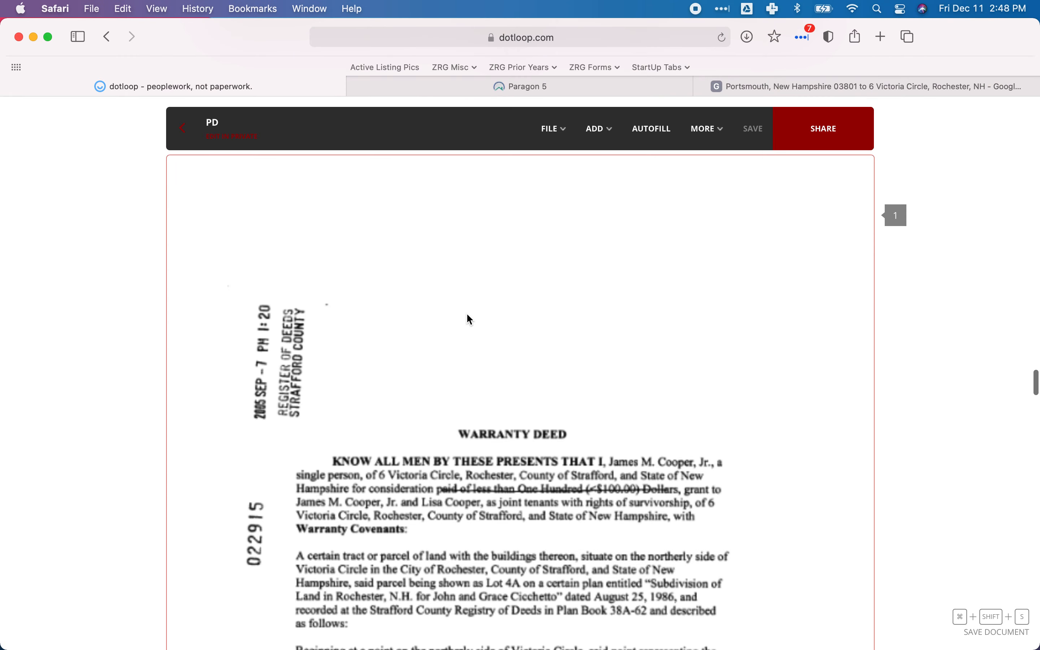
pyautogui.scroll(-20, 470, 319)
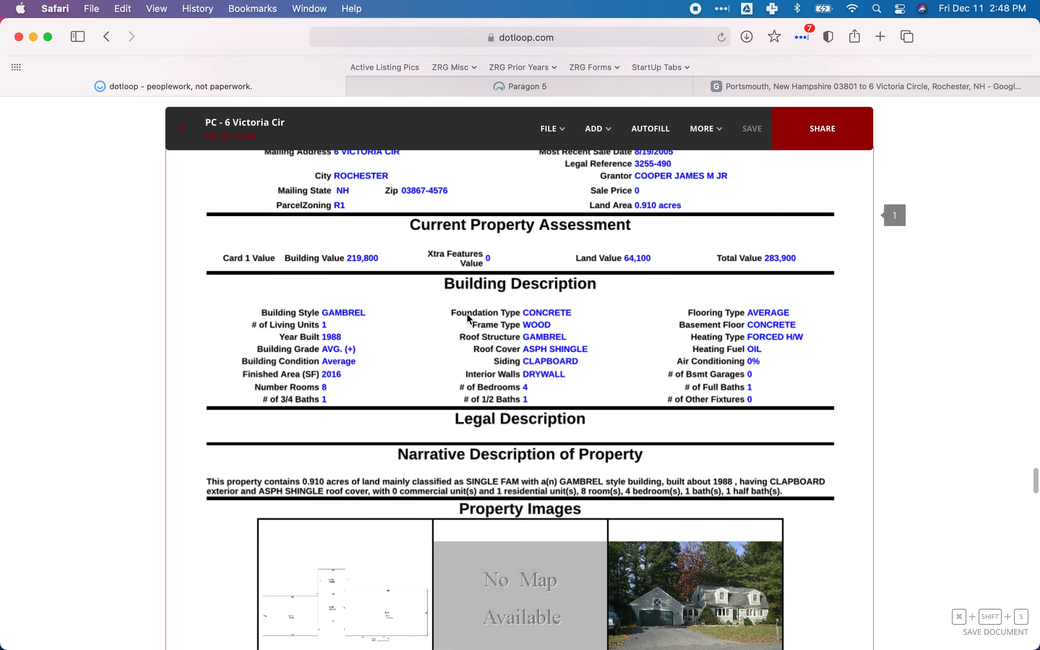
pyautogui.scroll(1, 468, 316)
pyautogui.scroll(5, 467, 315)
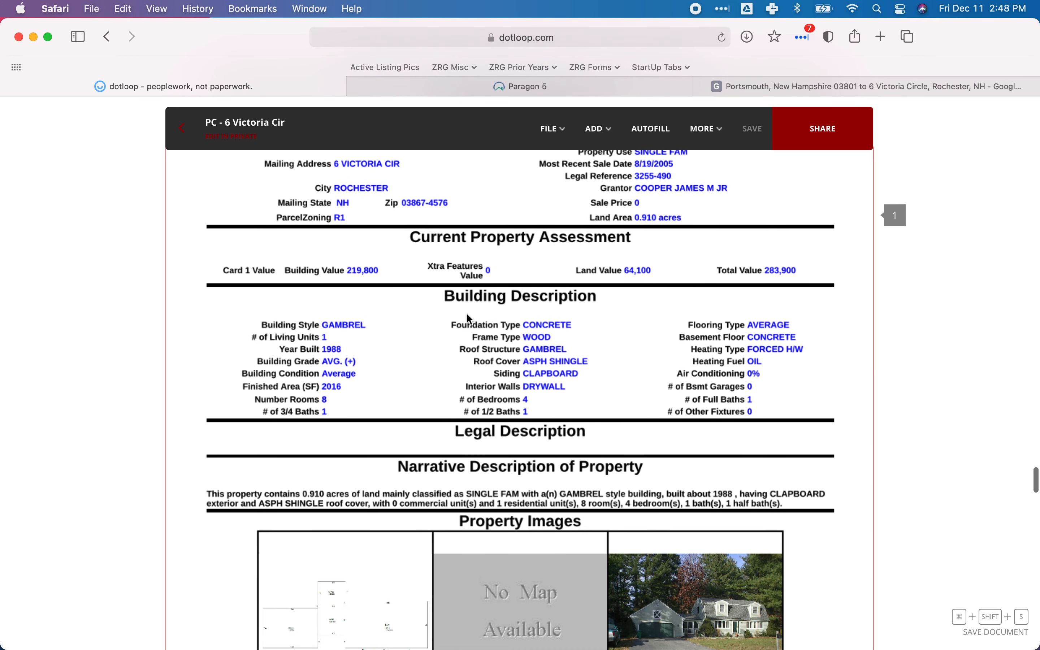
# Check the parcel zoning on the property card, then set School - District to RochesterS - Rochester School District in Paragon.
pyautogui.scroll(2, 470, 319)
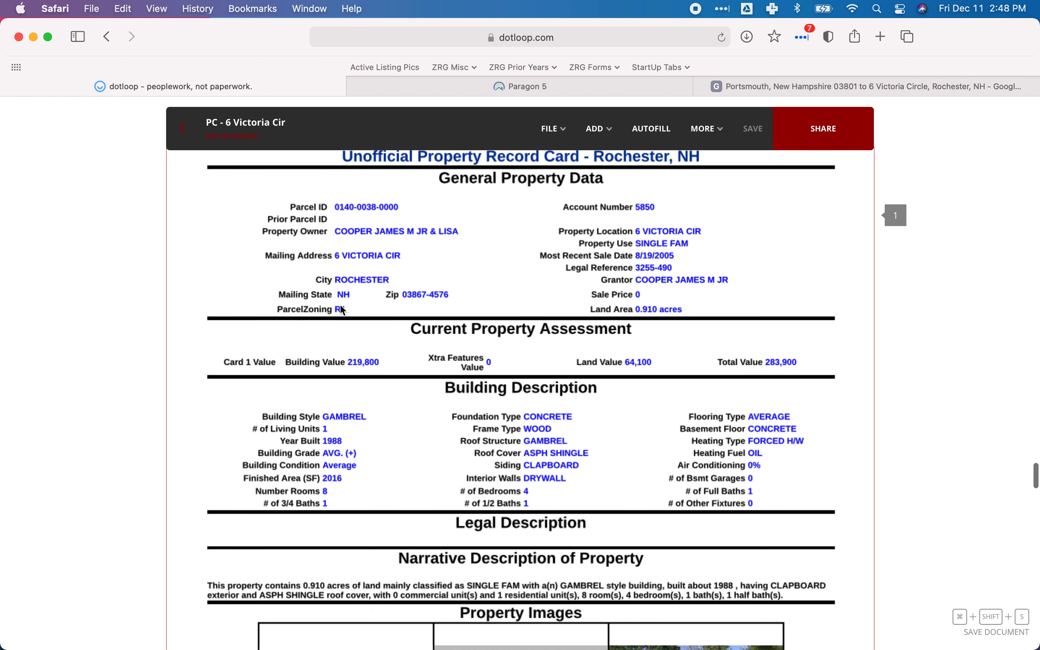
pyautogui.click(560, 94)
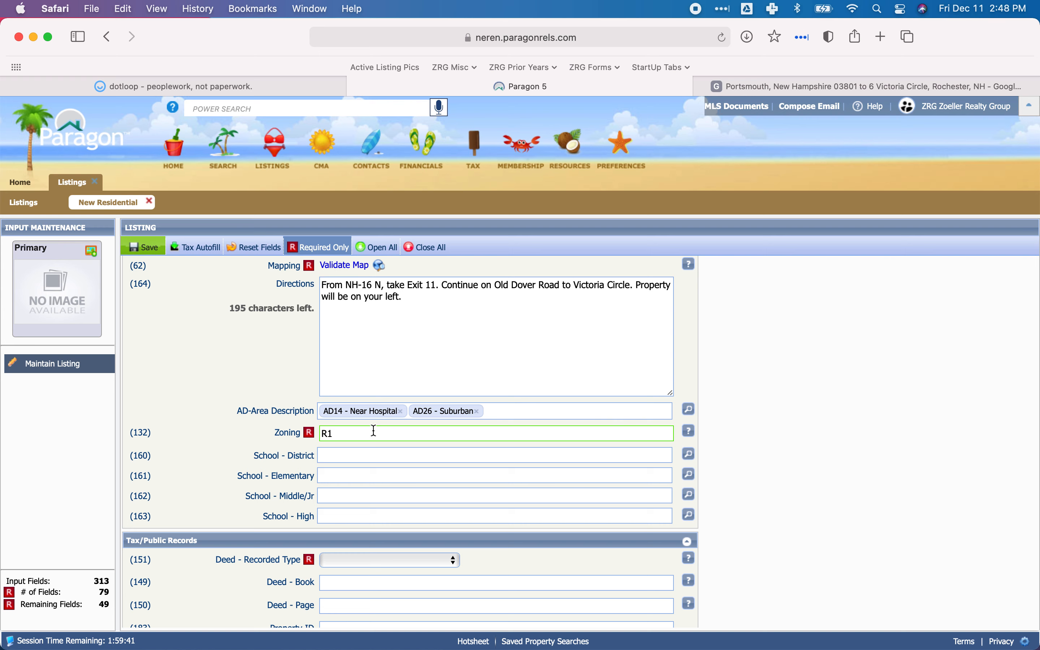
pyautogui.click(330, 455)
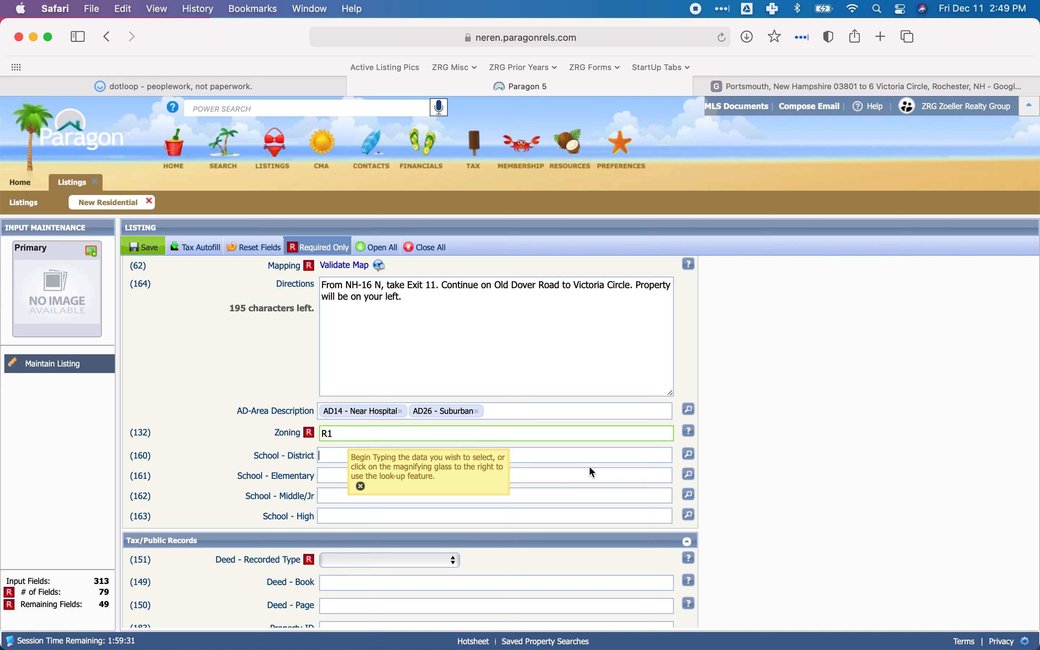
pyautogui.write('Roch')
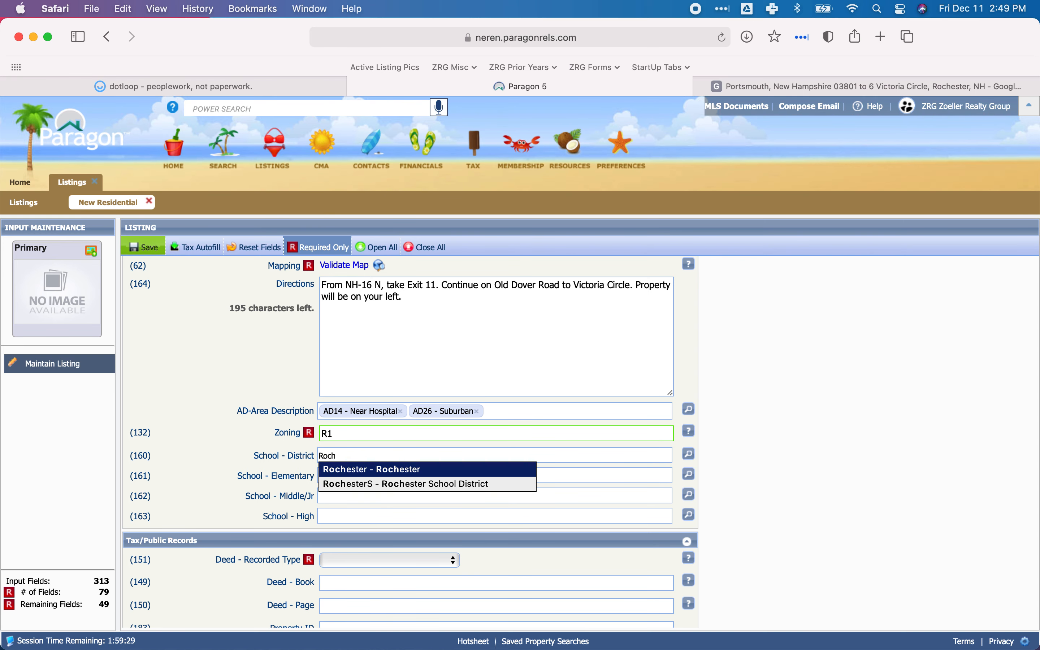
pyautogui.click(411, 485)
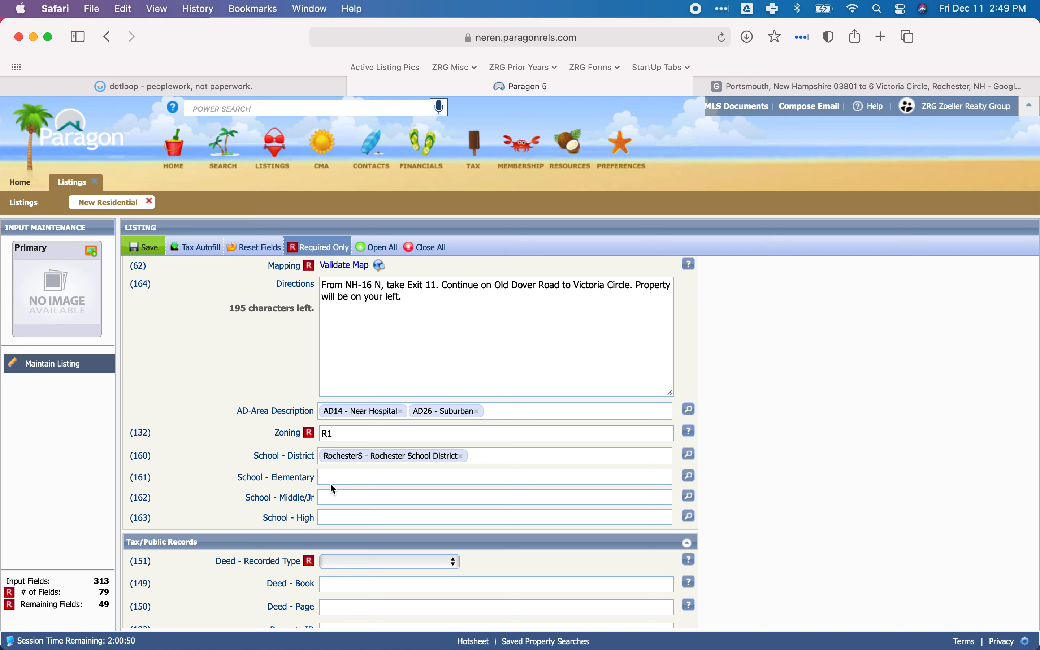
# Set School - Middle/Jr to RochesterM - Rochester Middle School and School - High to SpauldingH - Spaulding High School.
pyautogui.click(343, 498)
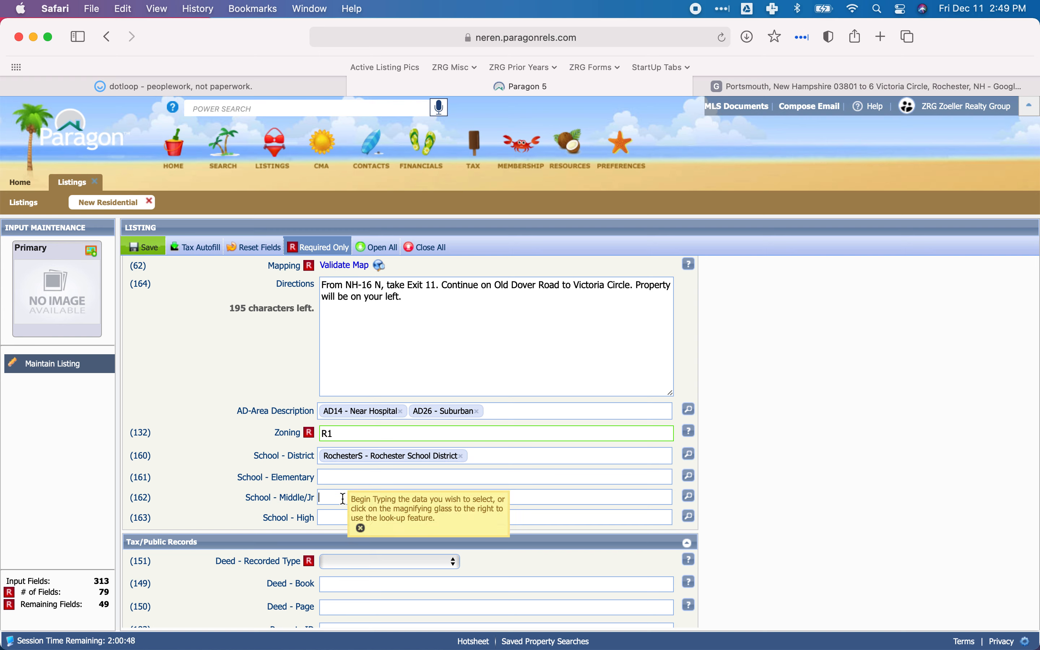
pyautogui.write('rochester')
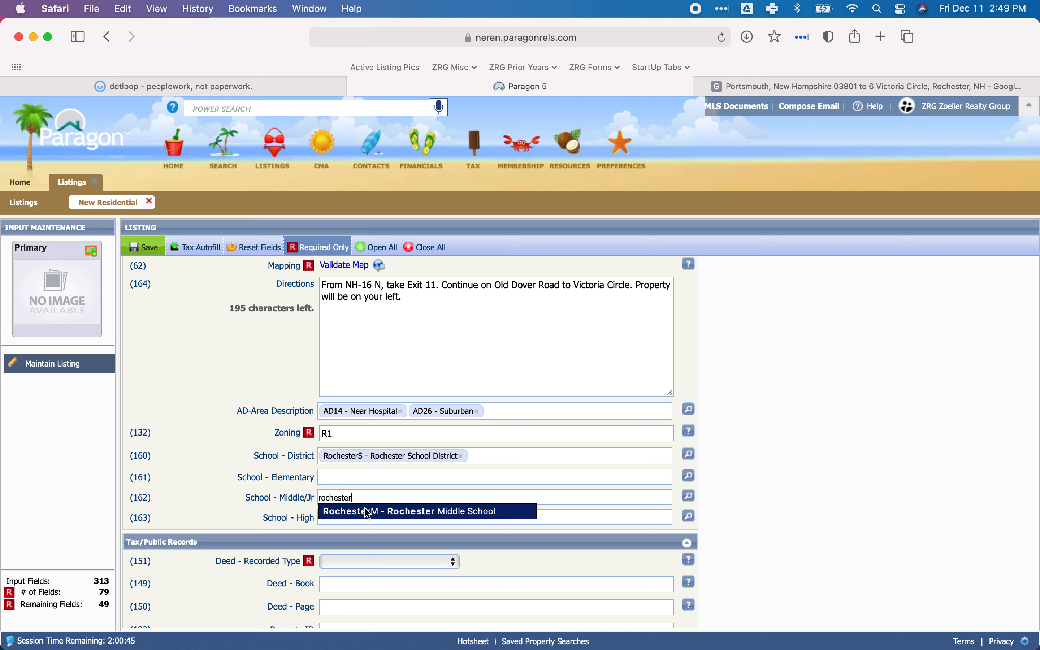
pyautogui.click(367, 512)
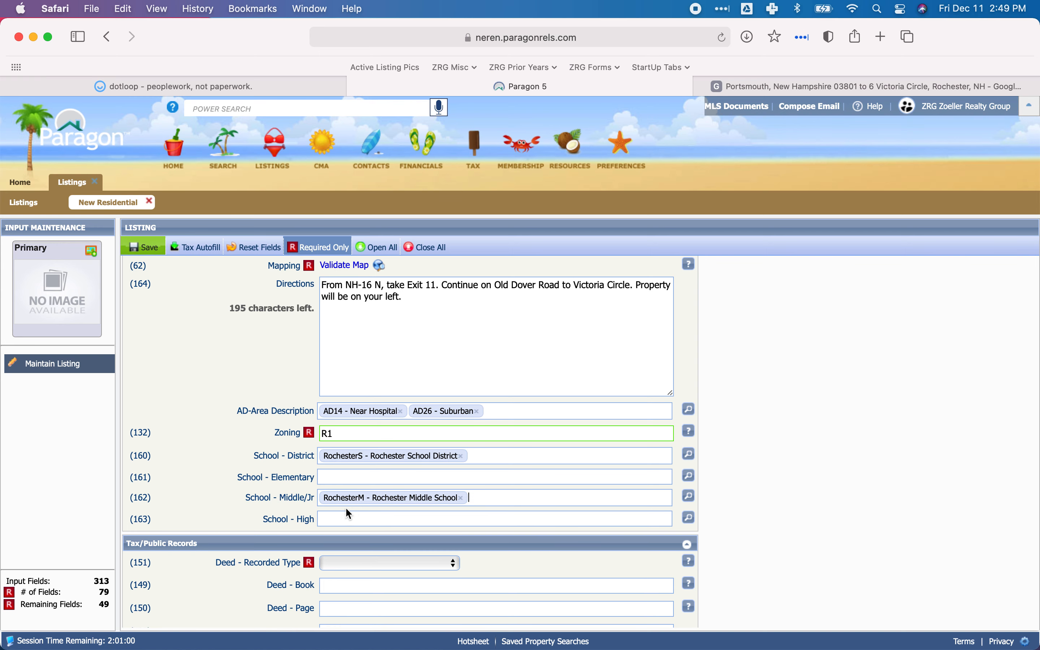
pyautogui.click(338, 515)
pyautogui.write('Spauld')
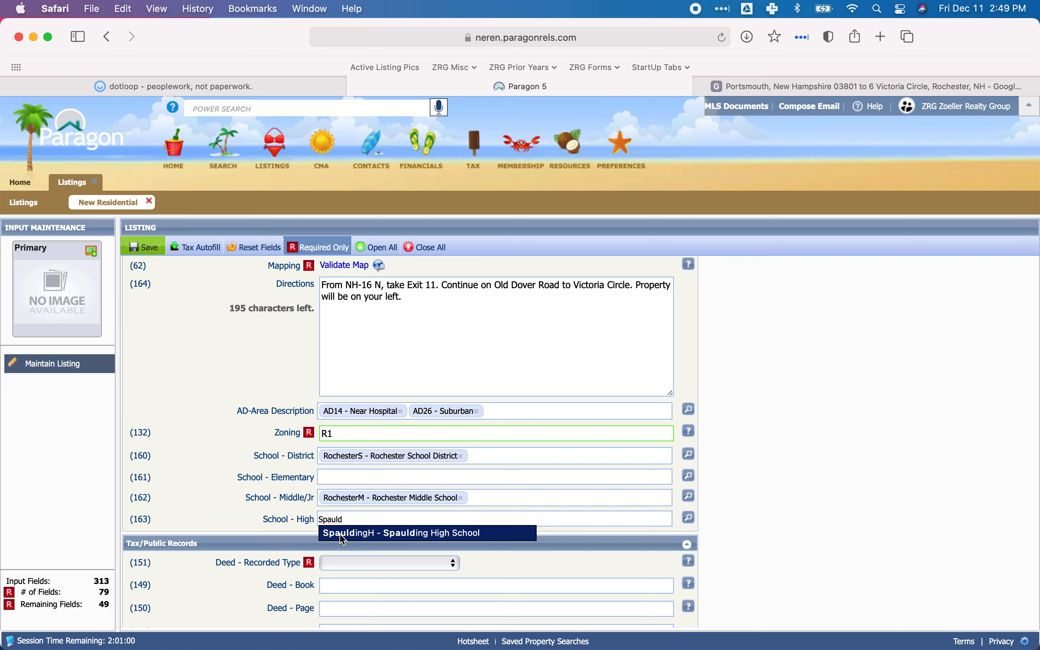
pyautogui.click(343, 533)
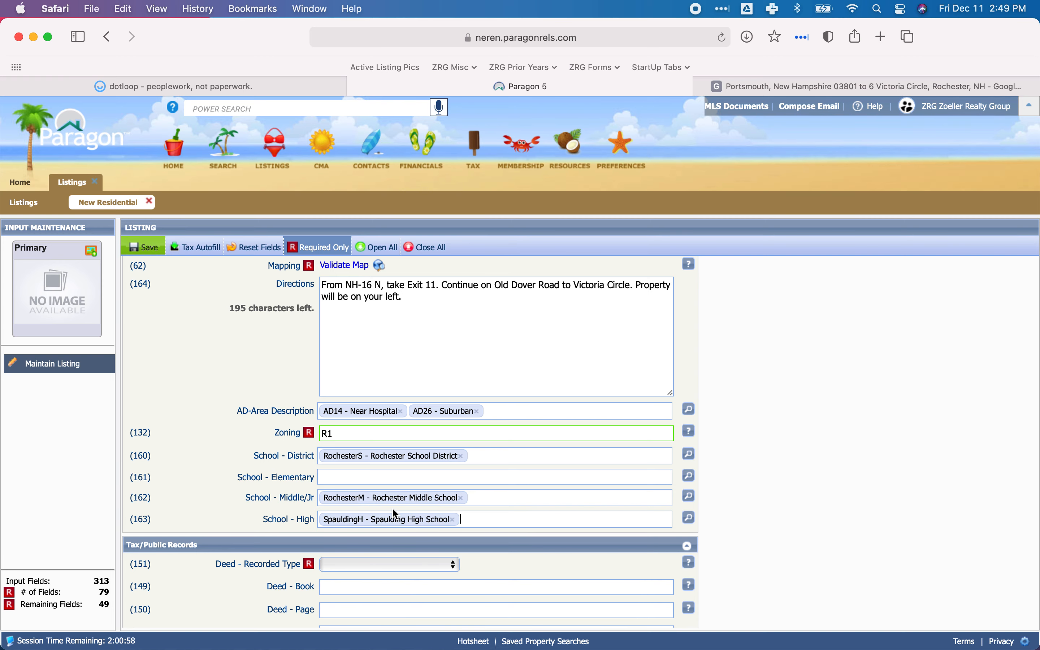
# Collapse the Location section of the listing form.
pyautogui.scroll(-2, 394, 509)
pyautogui.scroll(10, 393, 510)
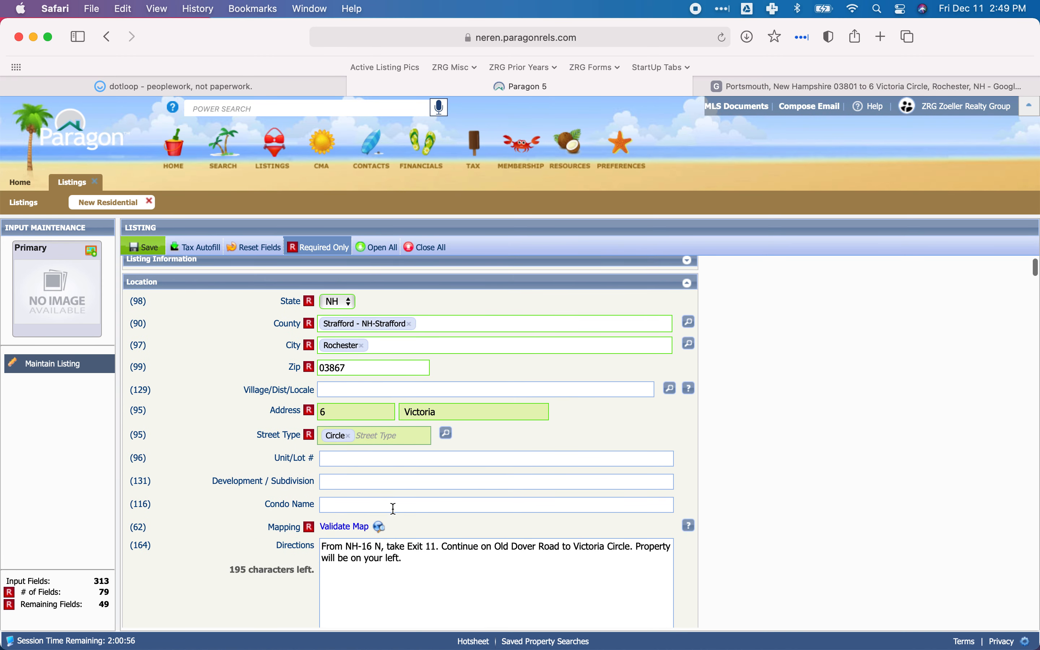
pyautogui.click(195, 315)
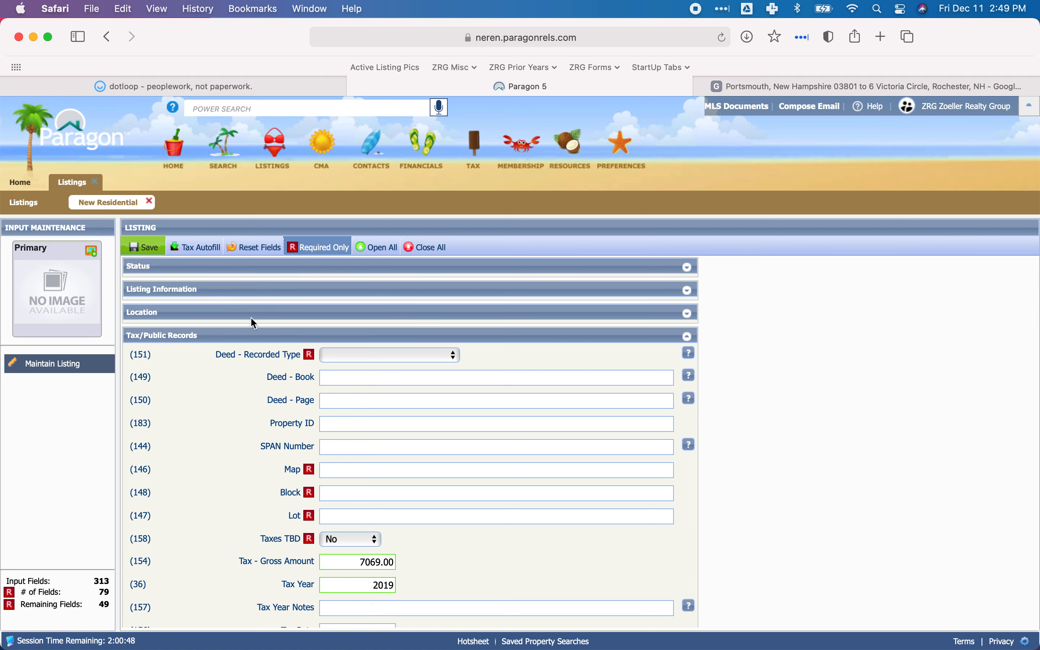
# Check the deed type on the original deed in dotloop, then set Deed - Recorded Type to Warranty in Paragon.
pyautogui.click(181, 87)
pyautogui.scroll(20, 421, 343)
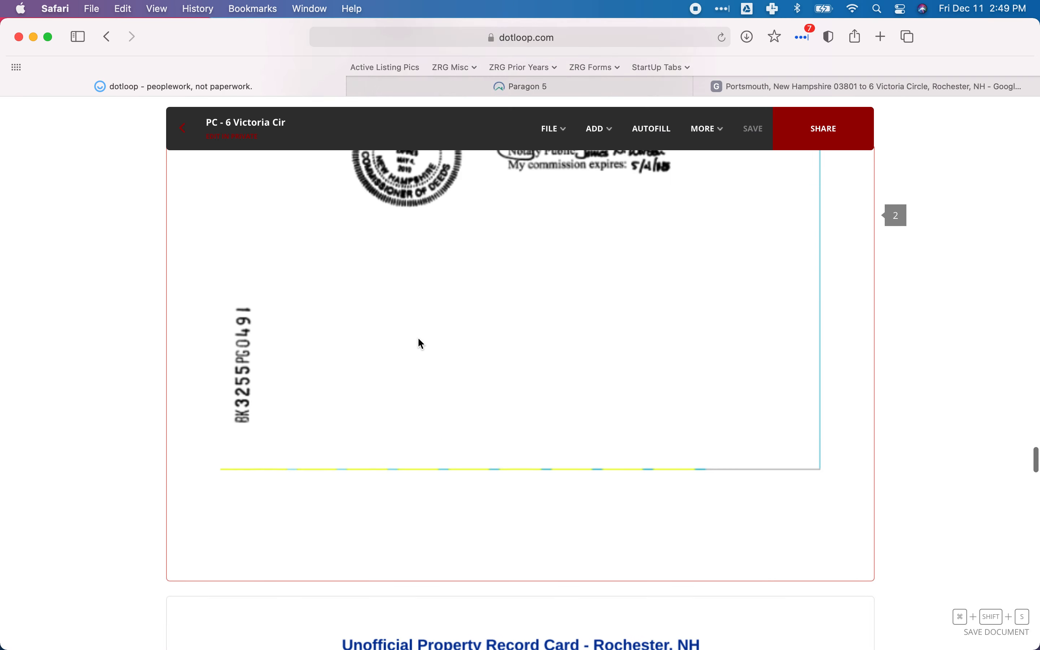
pyautogui.scroll(10, 418, 338)
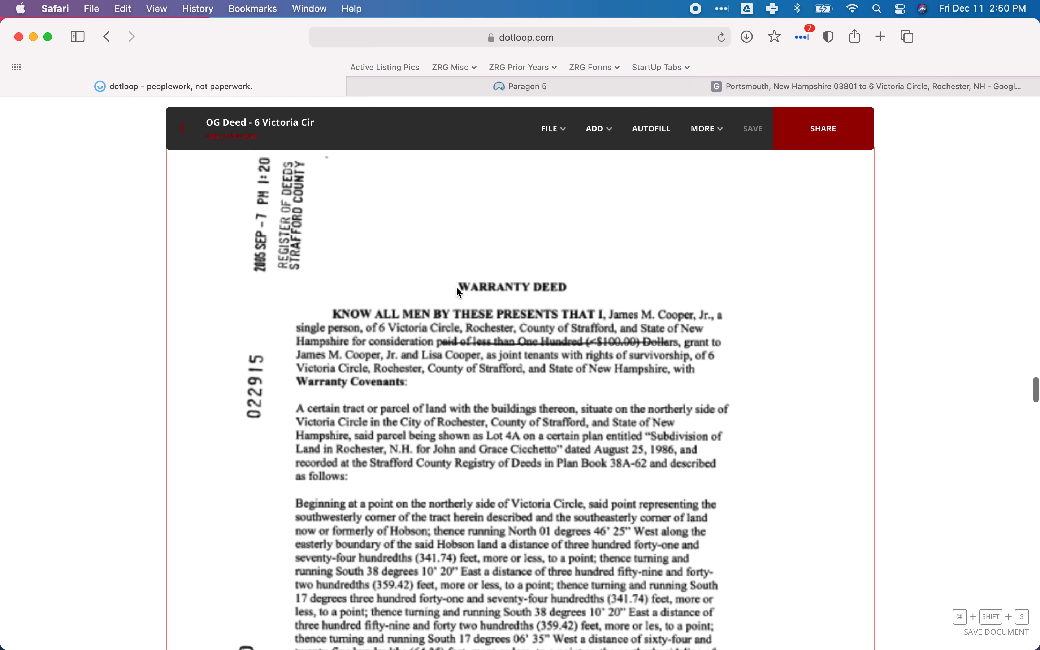
pyautogui.scroll(2, 529, 285)
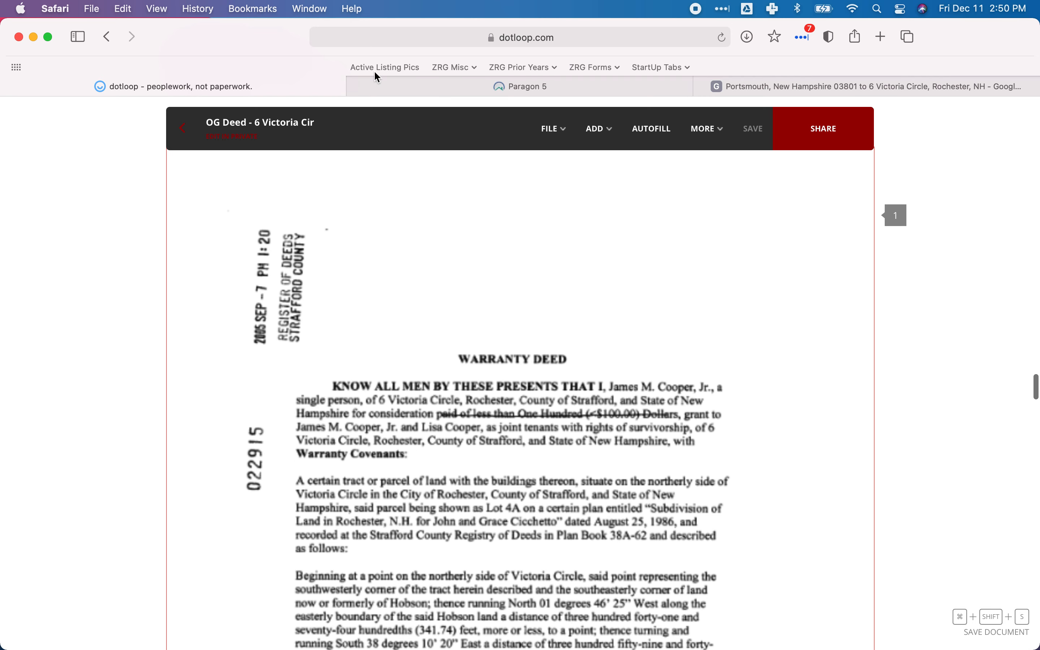
pyautogui.click(491, 90)
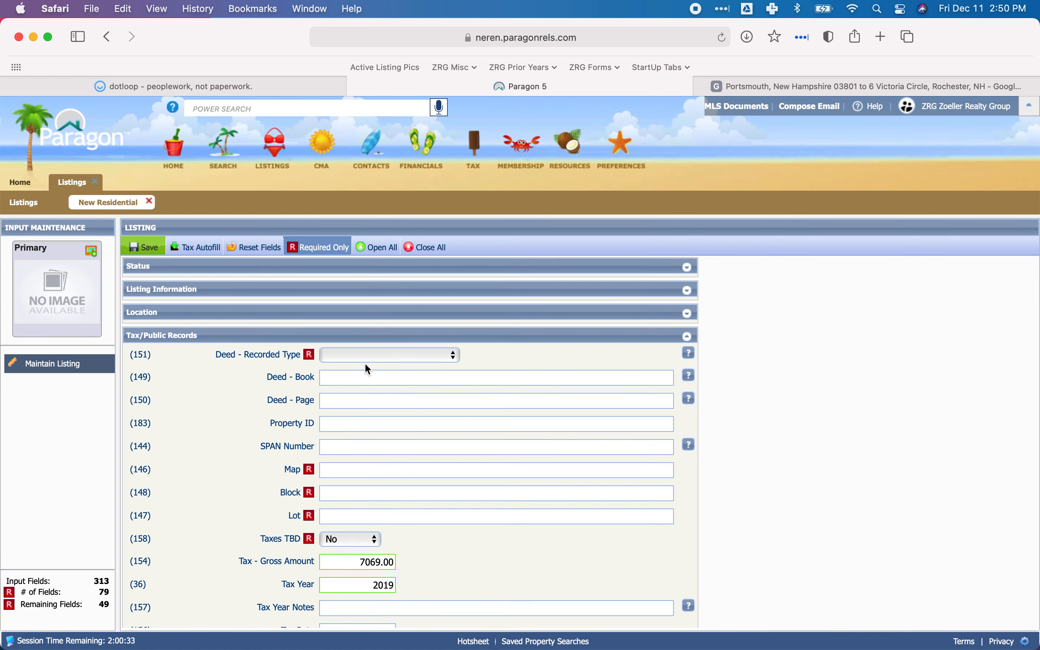
pyautogui.click(369, 356)
pyautogui.scroll(-1, 400, 451)
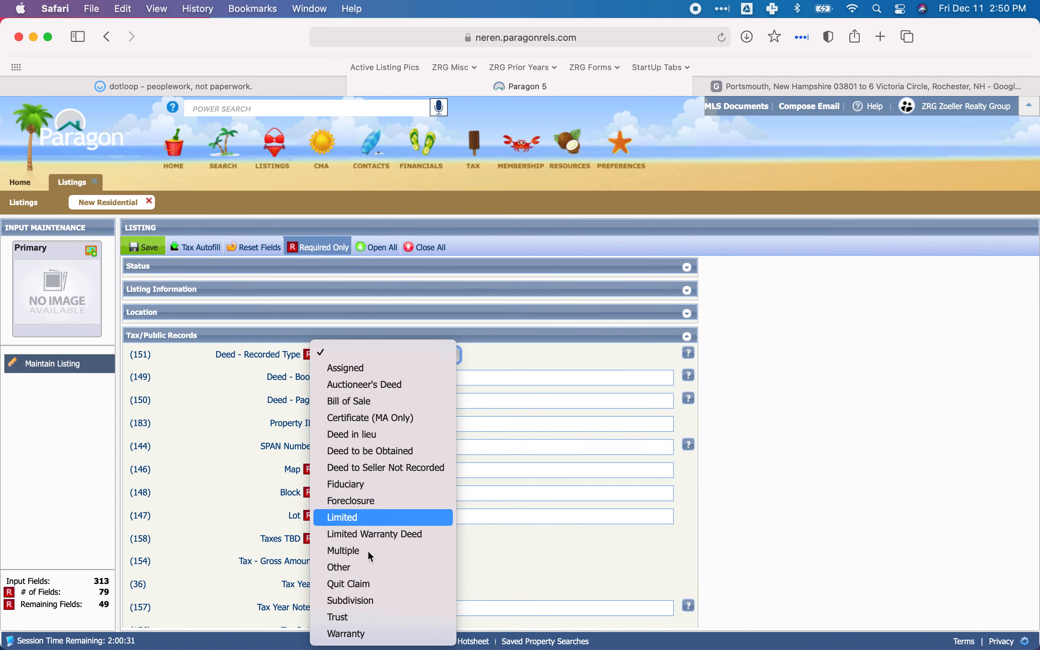
pyautogui.click(349, 633)
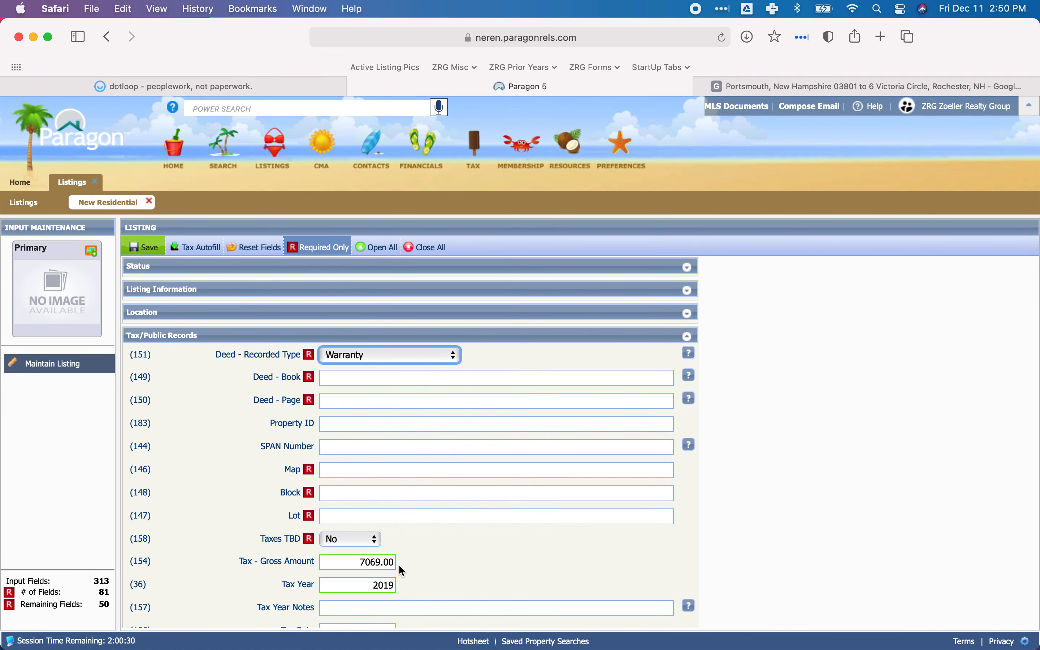
# Look up the recording stamp on the dotloop deed, then enter Deed - Book 3255 and Deed - Page 490 in Paragon.
pyautogui.click(350, 377)
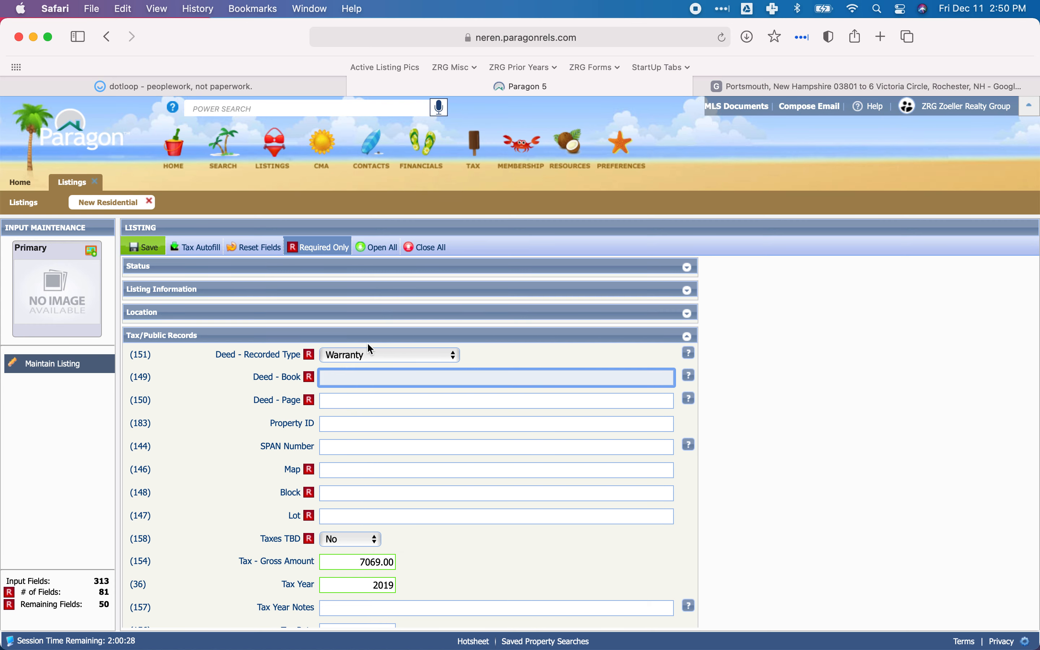
pyautogui.click(236, 87)
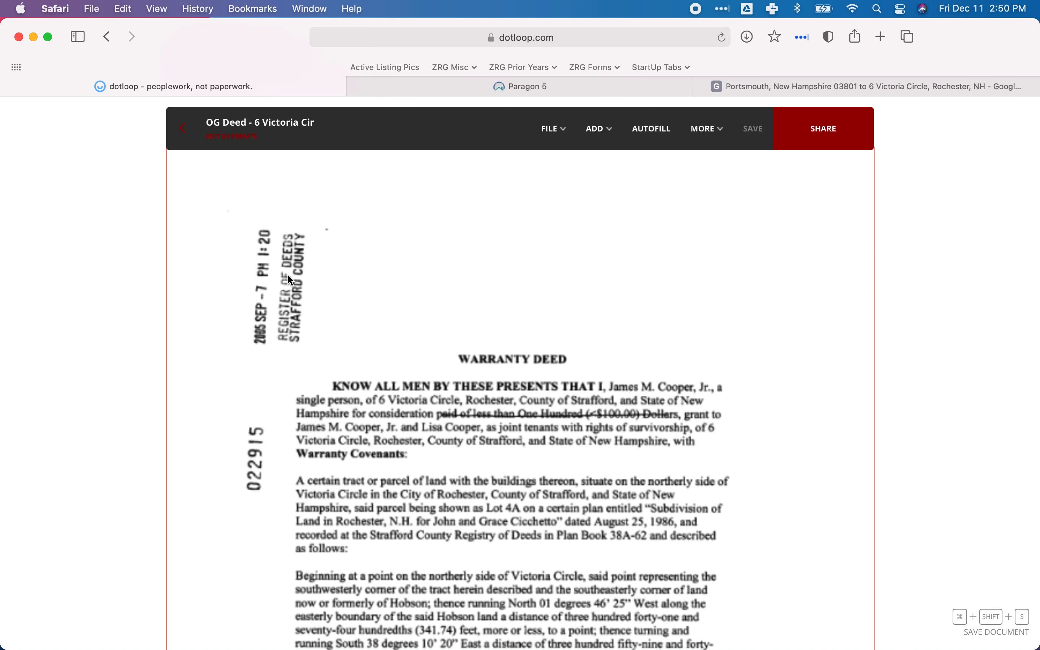
pyautogui.scroll(-6, 363, 282)
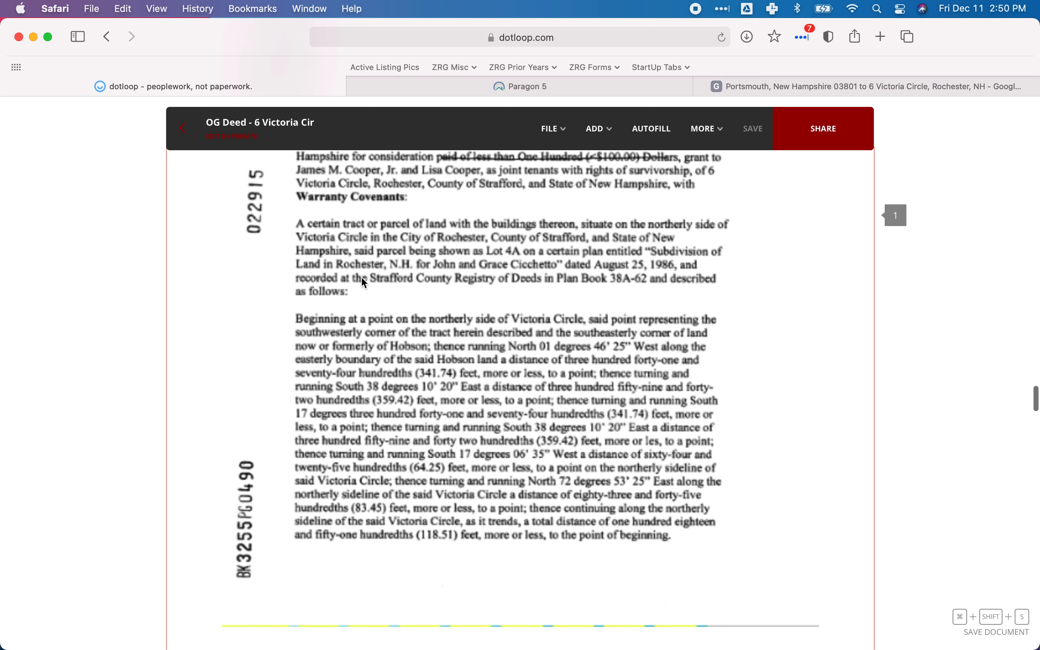
pyautogui.scroll(-2, 363, 283)
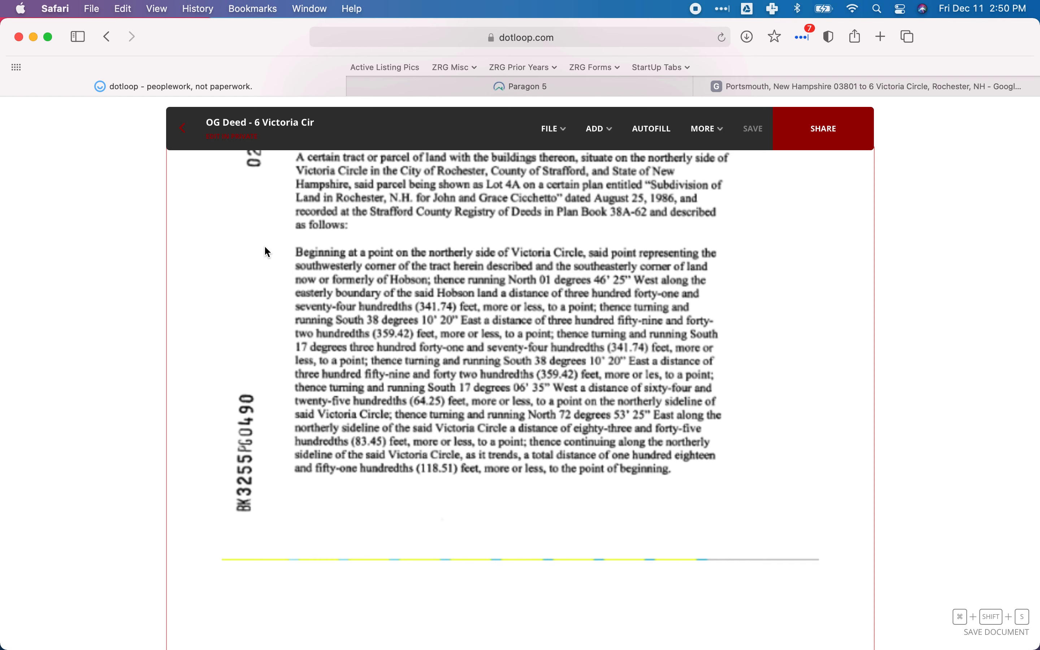
pyautogui.click(491, 86)
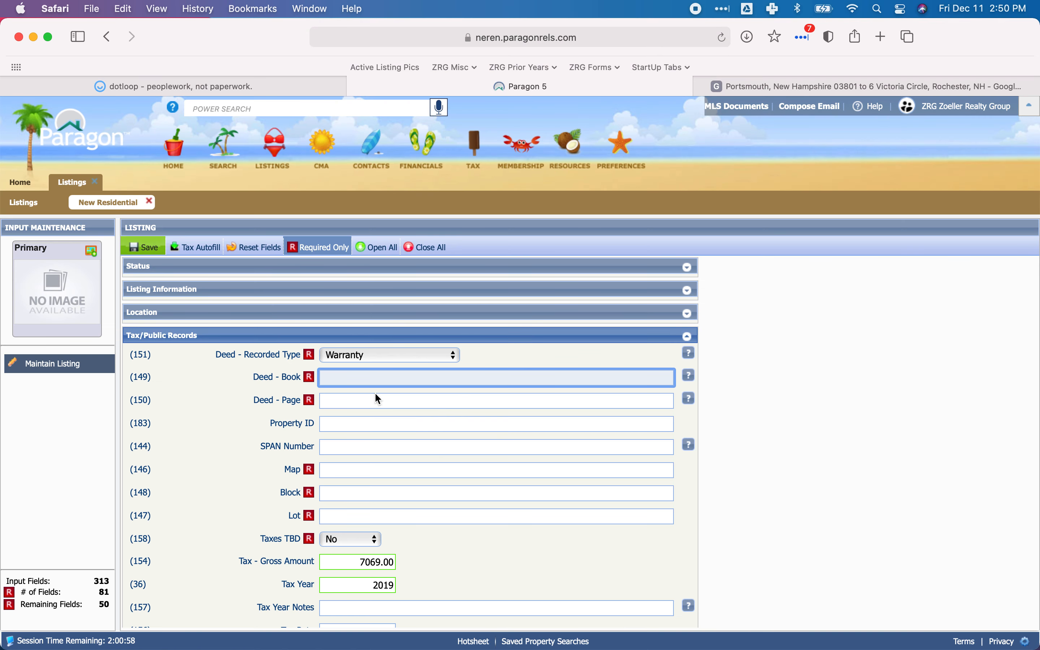
pyautogui.write('3255')
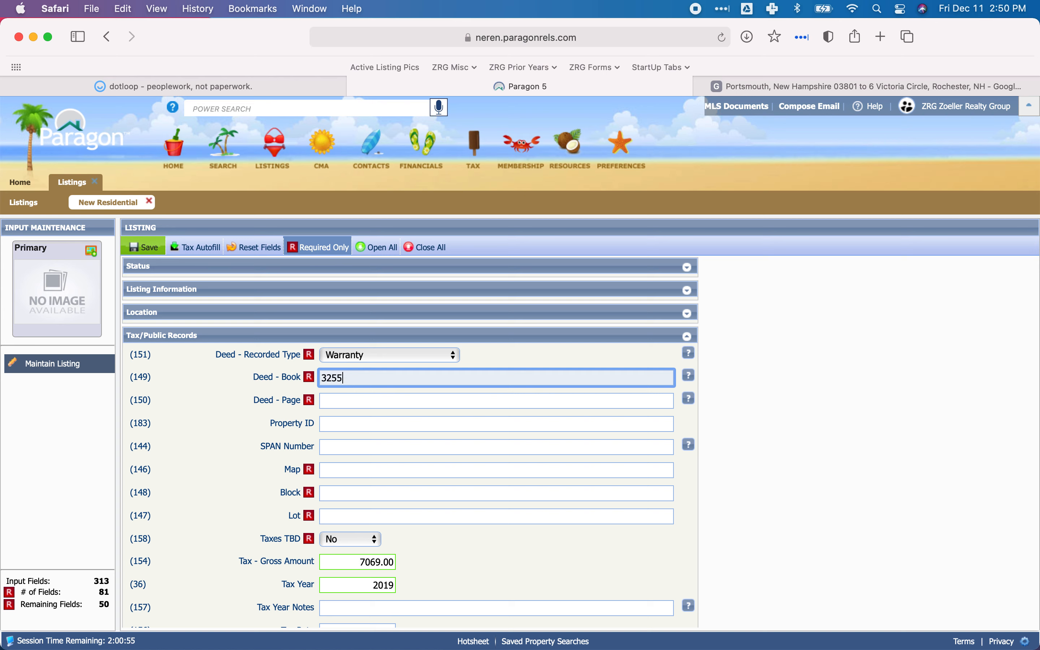
pyautogui.press('Tab')
pyautogui.write('490')
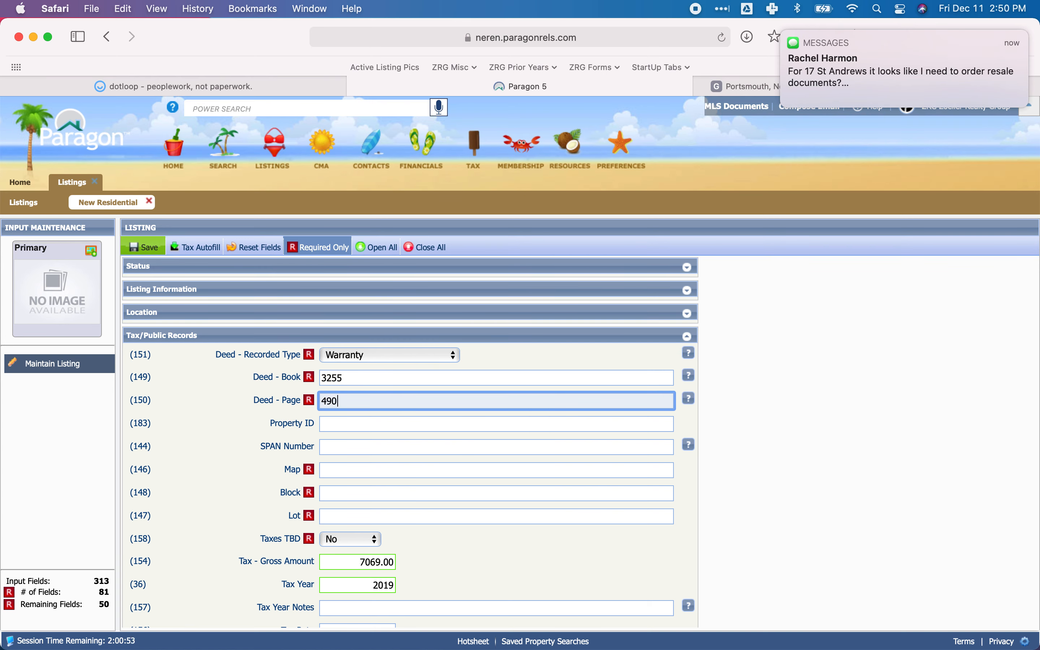
pyautogui.press('Tab')
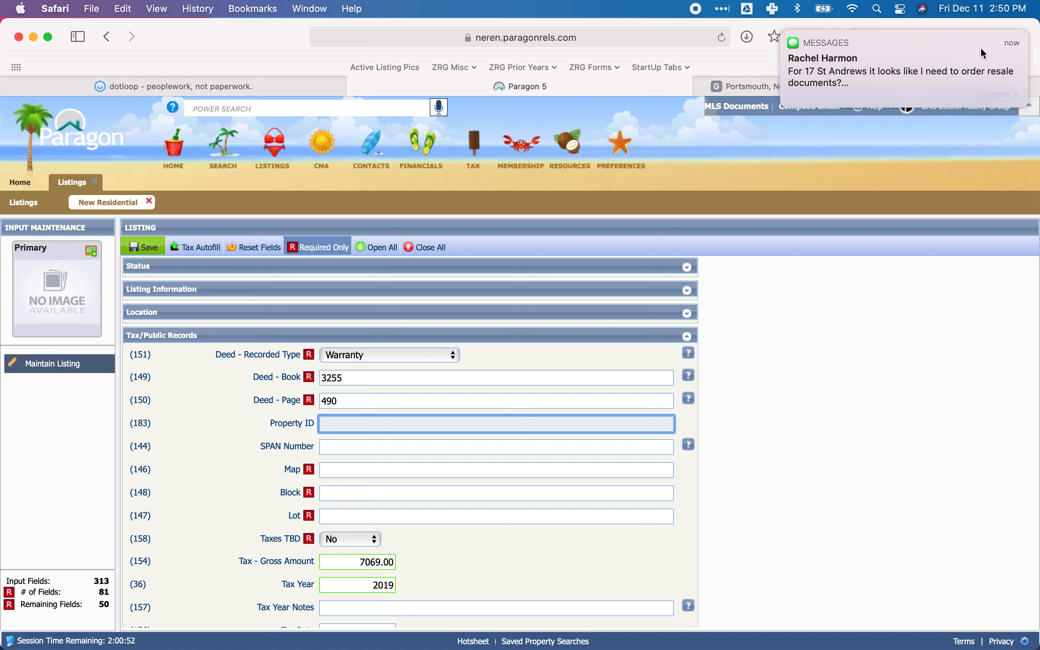
# Mark the incoming message notification as read.
pyautogui.click(1018, 98)
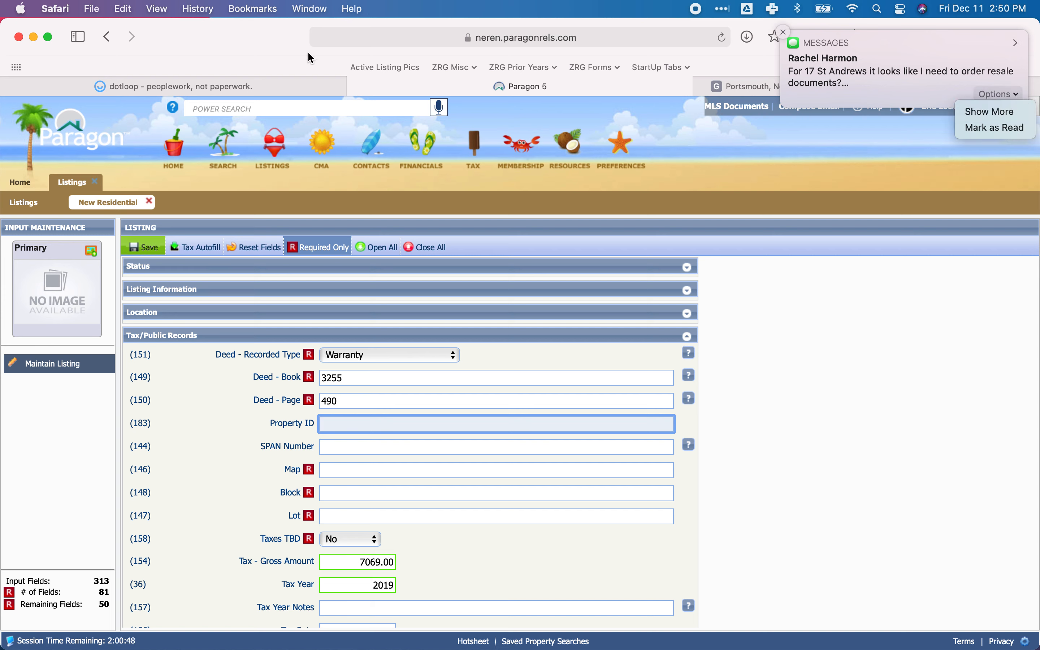
pyautogui.click(993, 127)
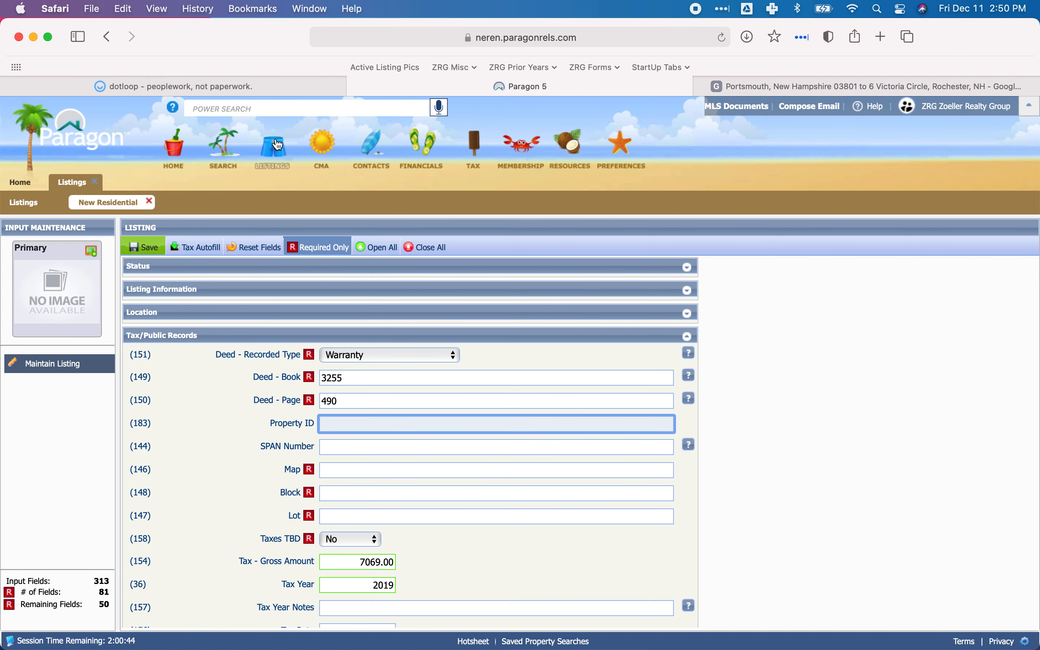
# Switch to dotloop and check the deed book and page in the listing agreement and the property card's legal reference.
pyautogui.click(245, 88)
pyautogui.scroll(5, 363, 360)
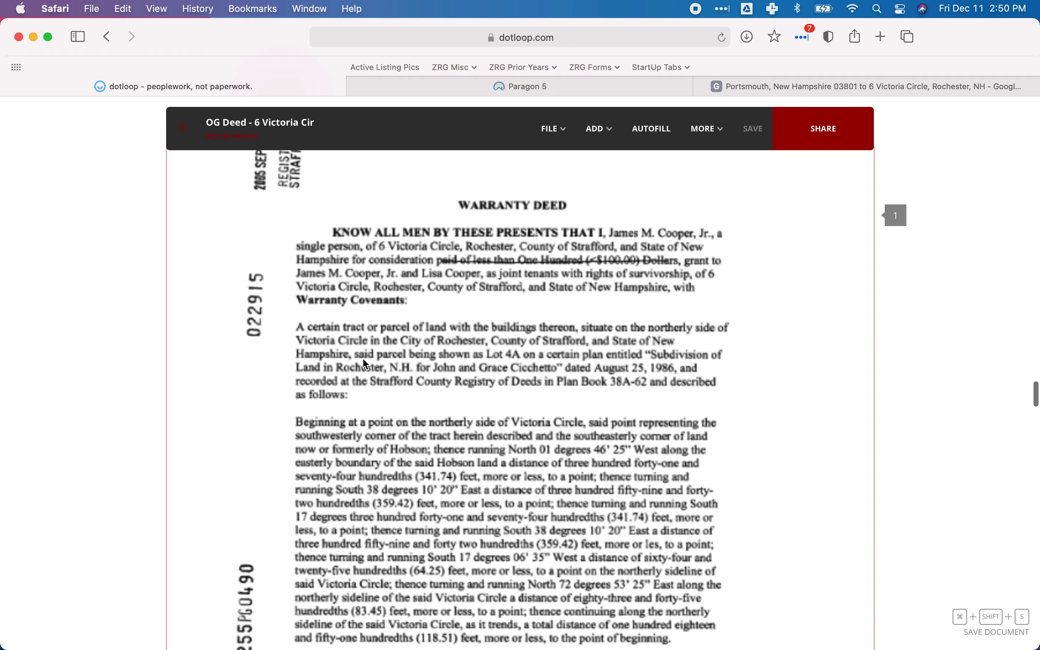
pyautogui.scroll(15, 352, 325)
pyautogui.scroll(15, 352, 324)
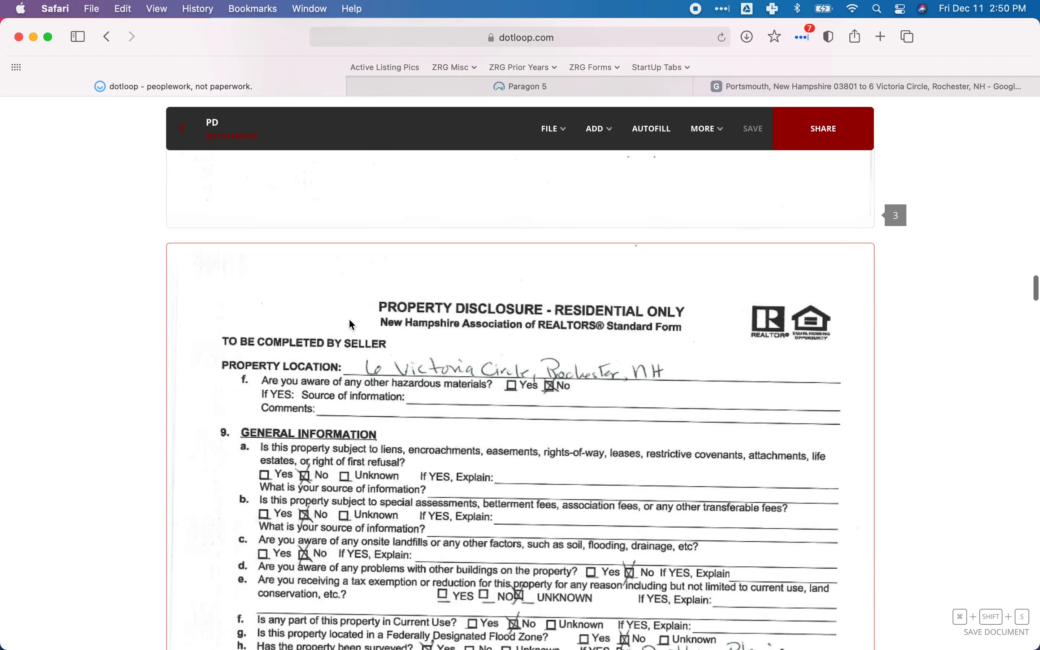
pyautogui.scroll(10, 350, 320)
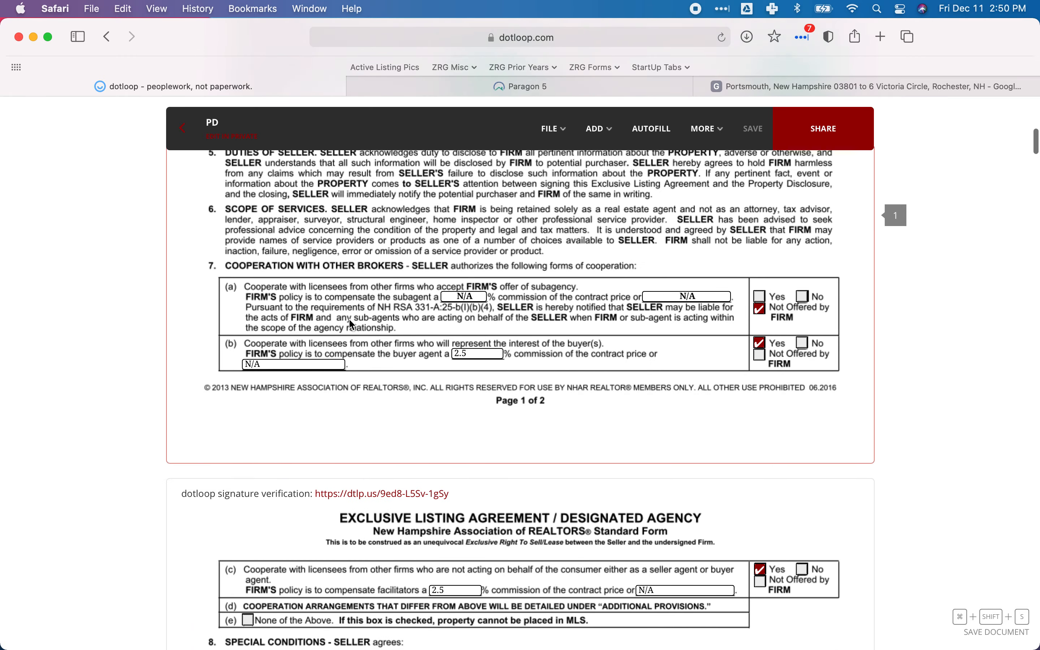
pyautogui.scroll(5, 349, 320)
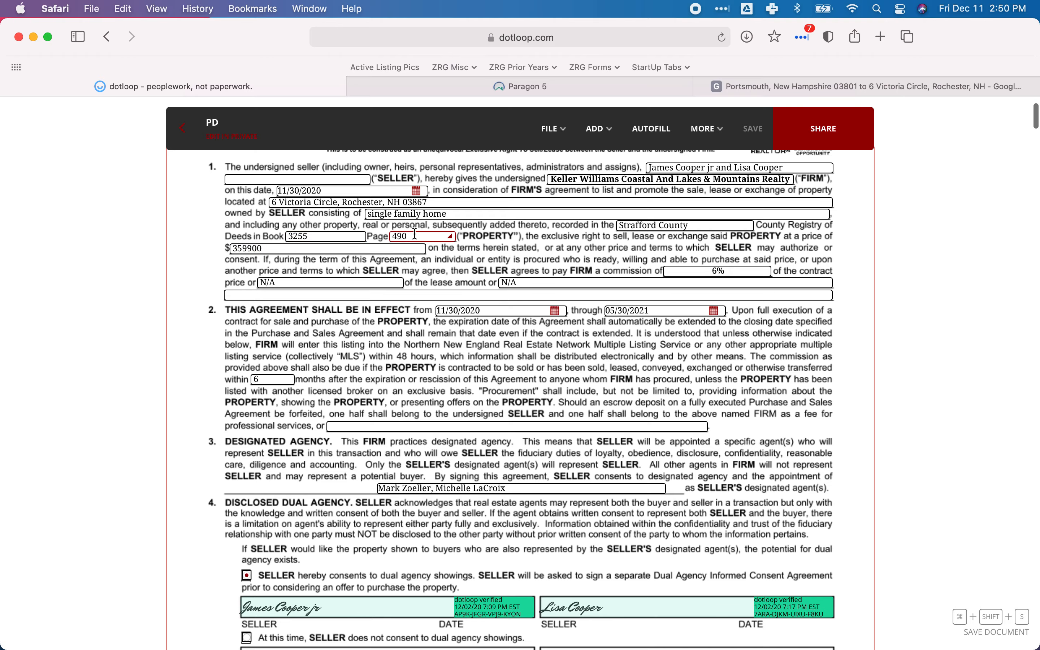
pyautogui.scroll(-20, 414, 233)
pyautogui.scroll(-20, 415, 233)
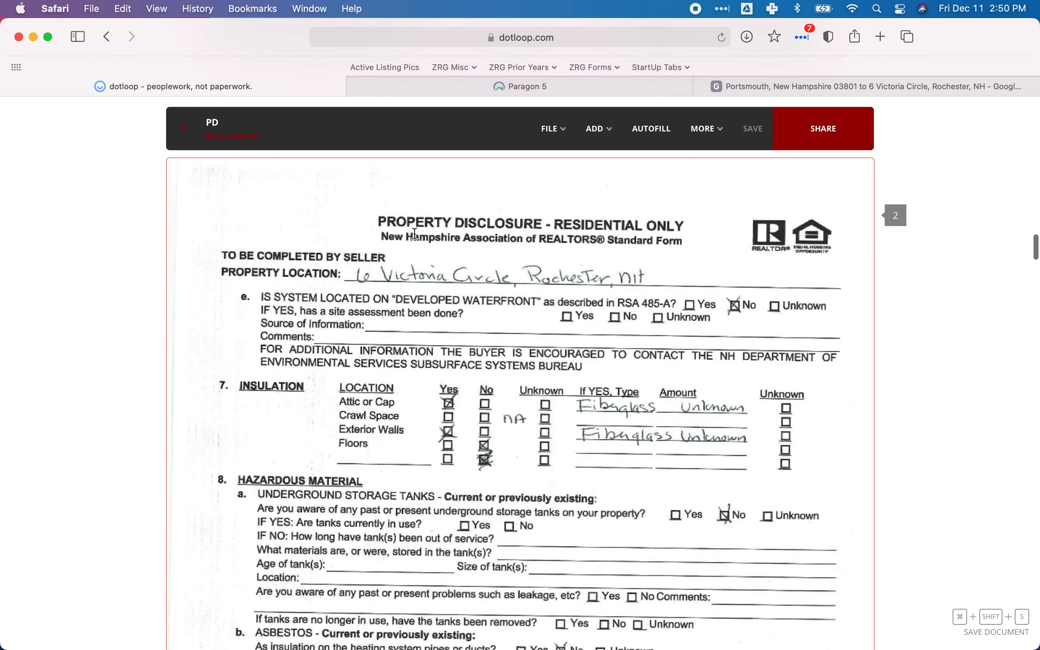
pyautogui.scroll(-20, 414, 234)
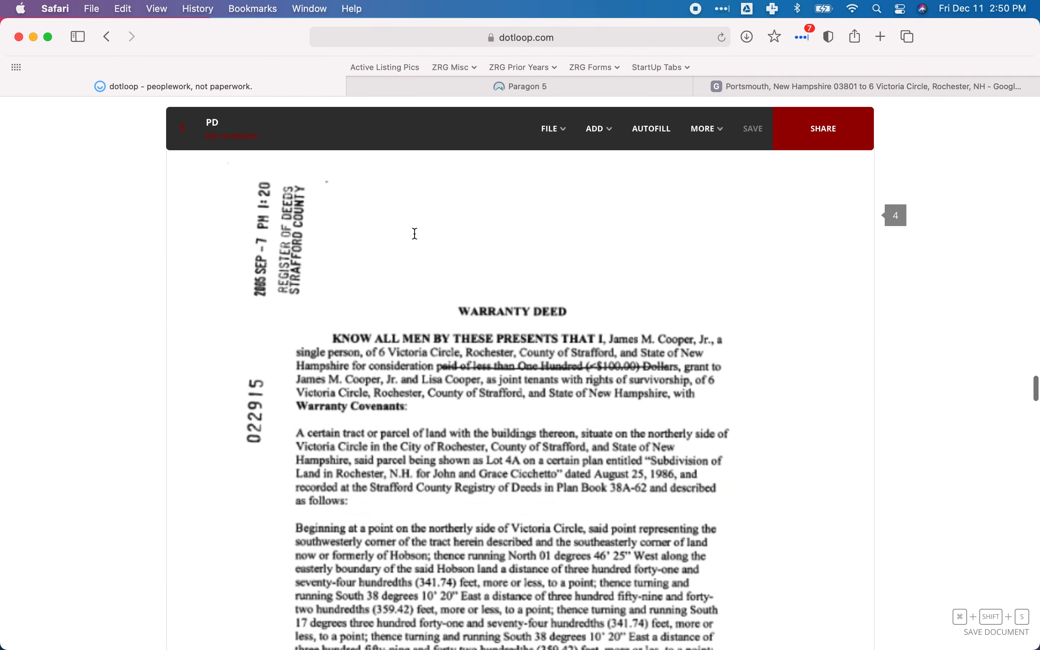
pyautogui.scroll(-15, 415, 233)
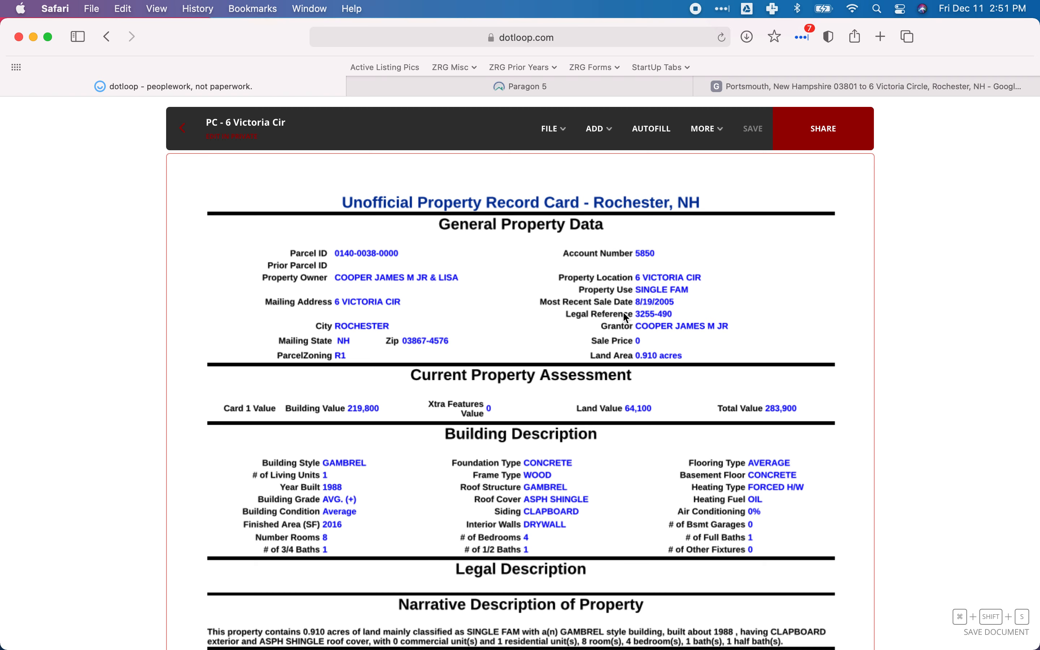
# Look up the parcel ID on the dotloop property card, then enter 140 as the Map in Paragon.
pyautogui.click(538, 89)
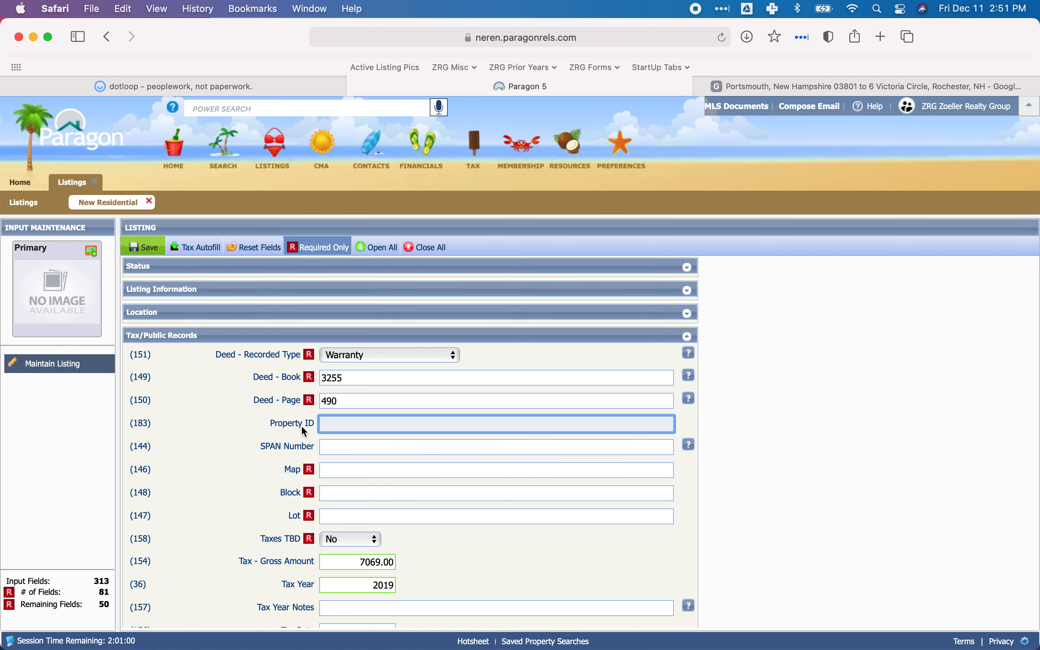
pyautogui.scroll(-2, 337, 447)
pyautogui.click(335, 442)
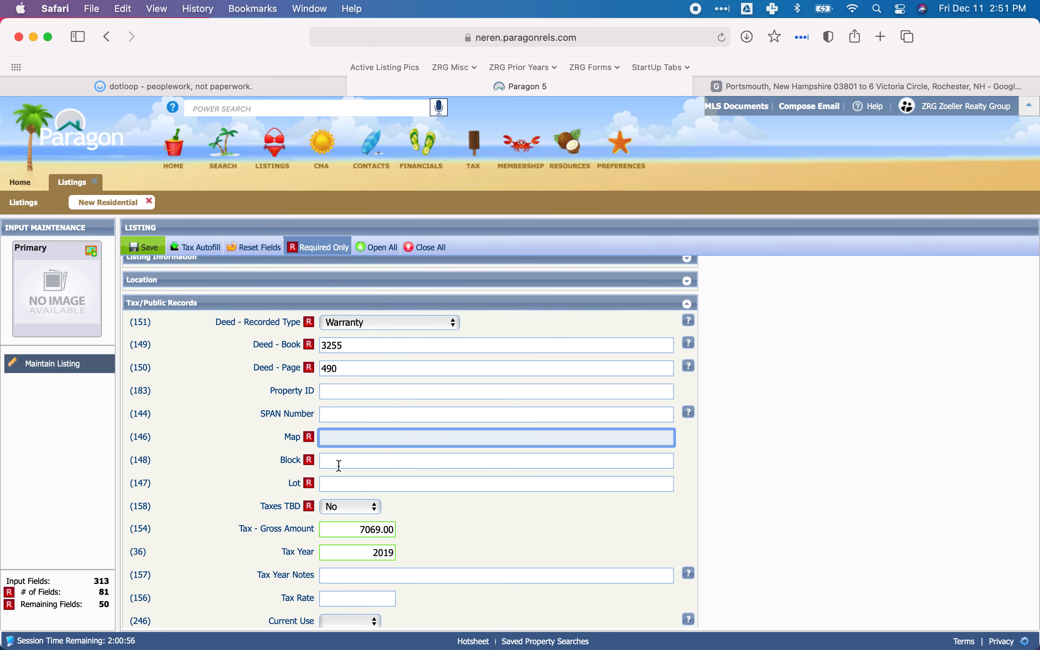
pyautogui.click(183, 86)
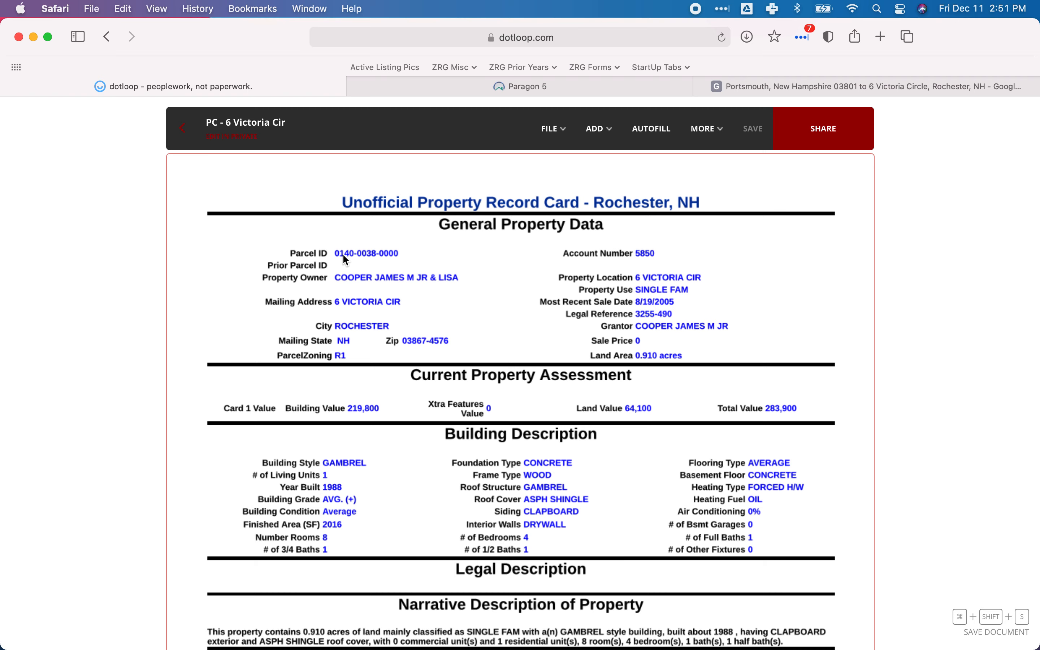
pyautogui.click(517, 88)
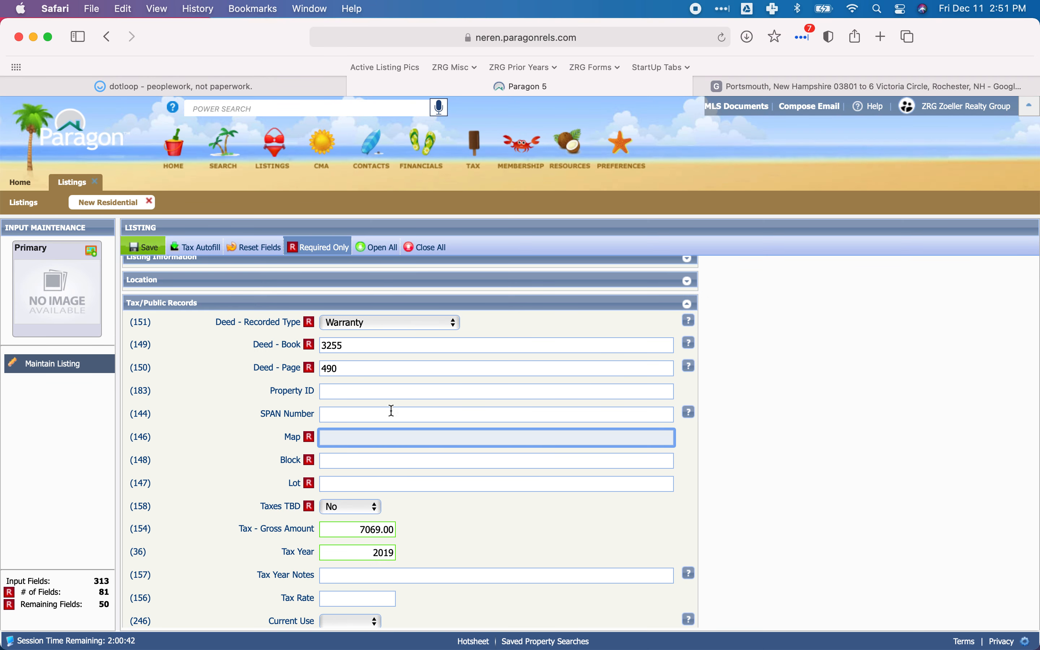
pyautogui.write('140')
pyautogui.press('Tab')
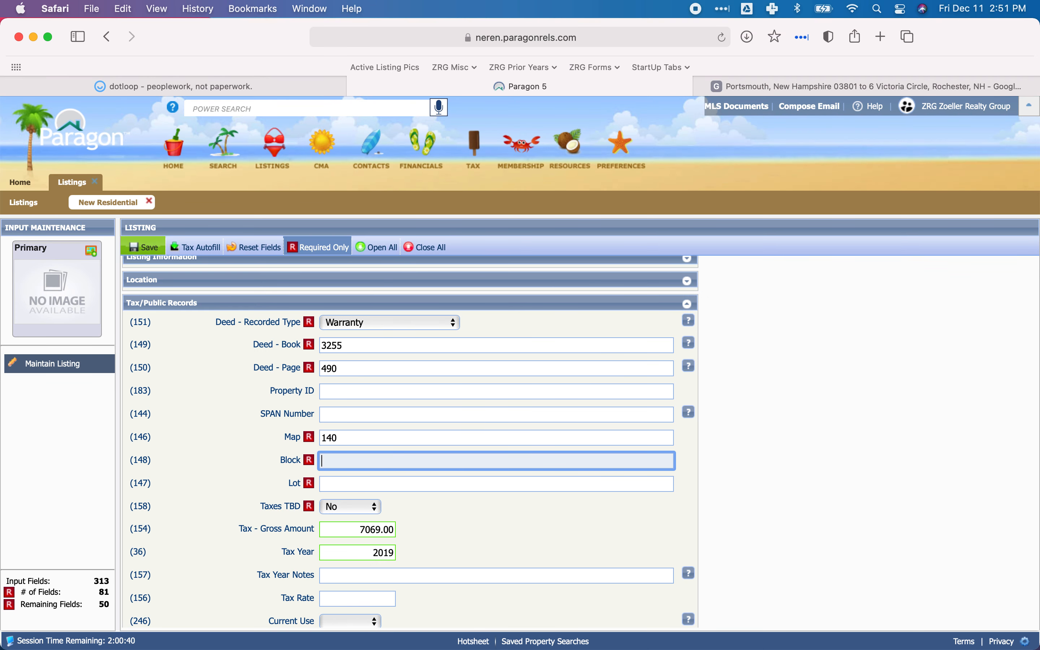
# Recheck the parcel ID on the dotloop property card and enter 000 as the Block in Paragon.
pyautogui.click(239, 86)
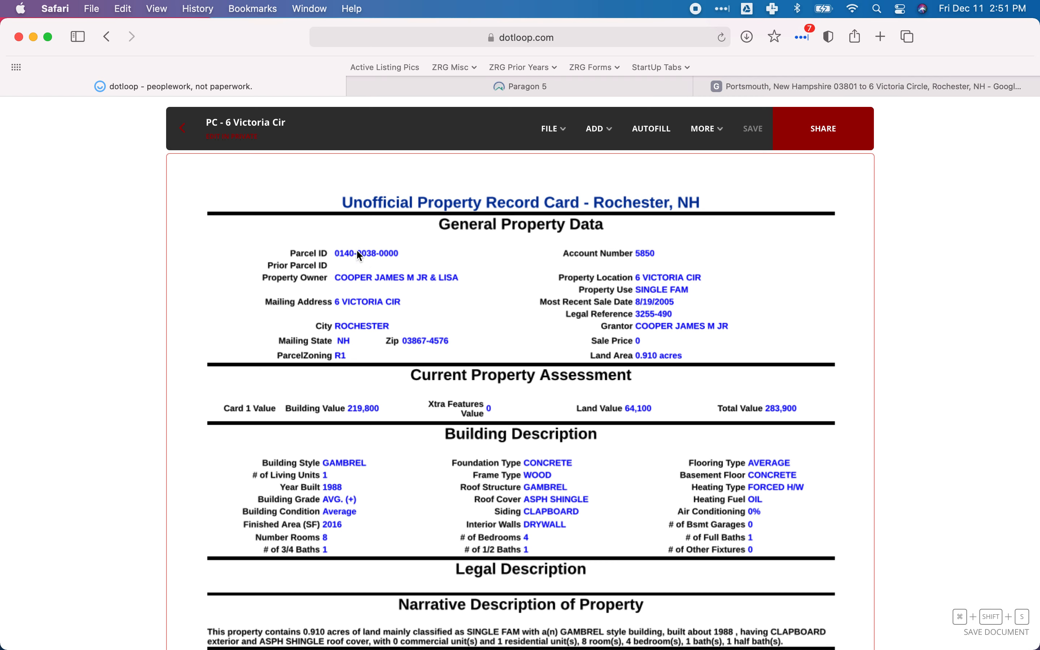
pyautogui.click(477, 88)
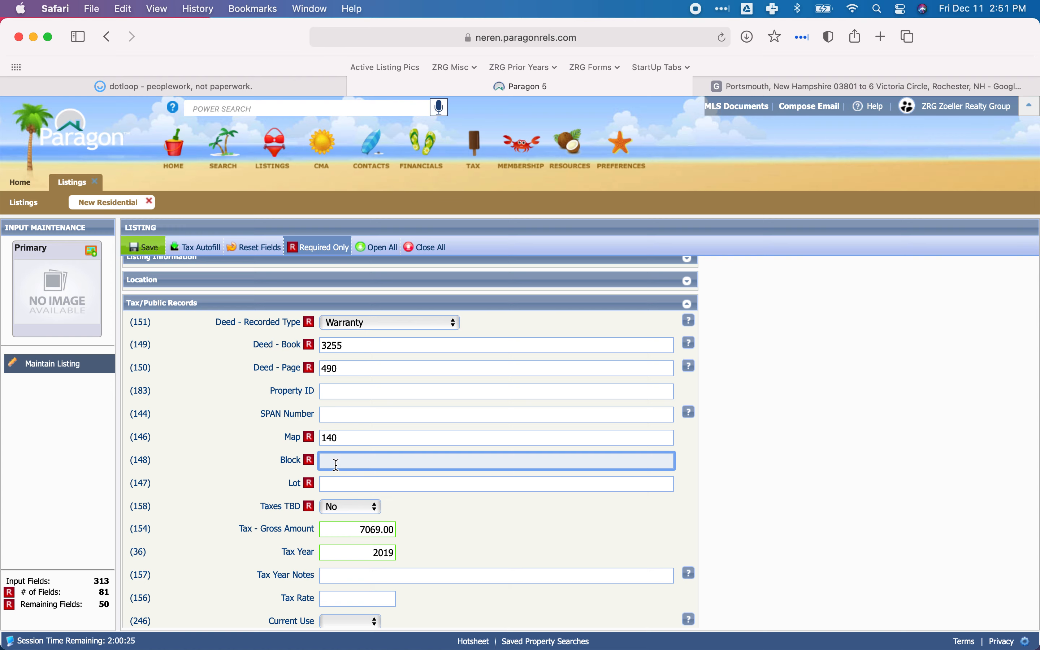
pyautogui.write('000')
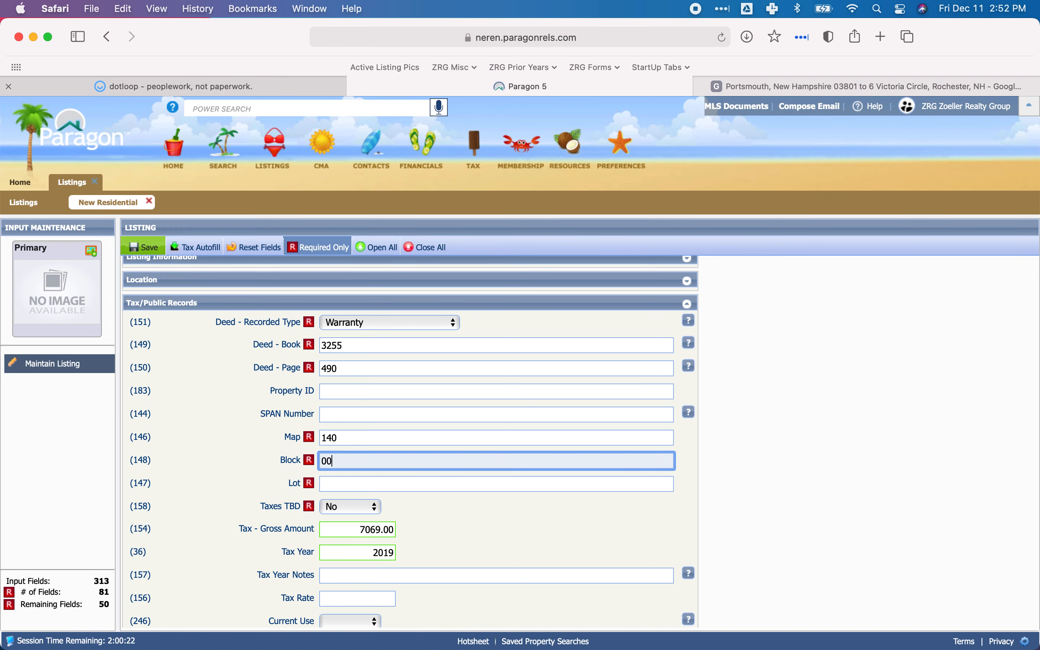
pyautogui.click(302, 90)
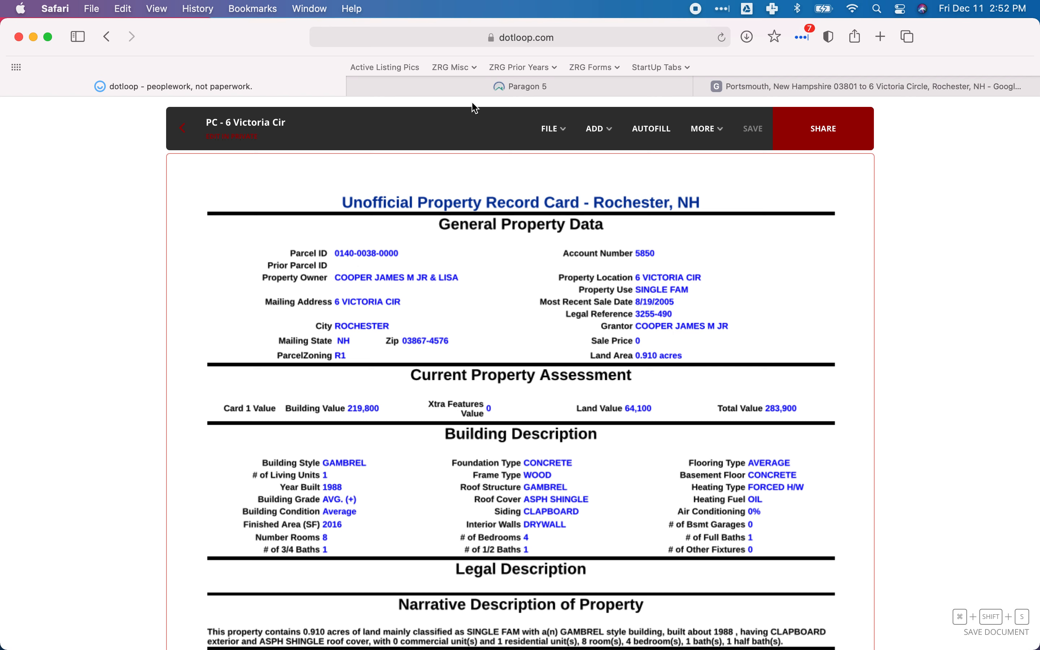
pyautogui.moveTo(485, 90)
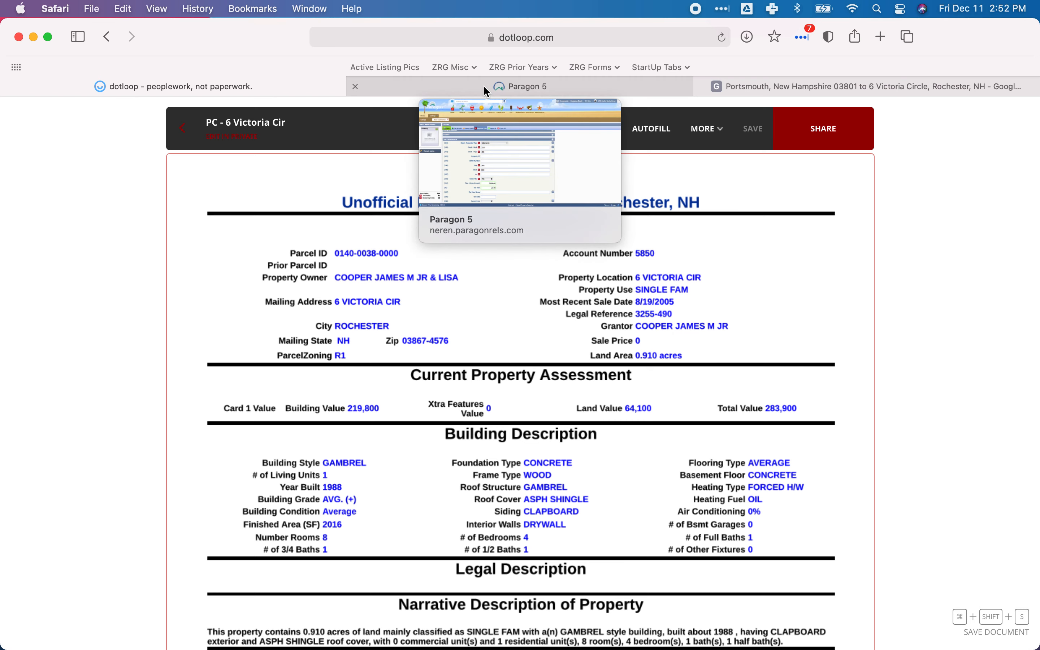
pyautogui.click(486, 90)
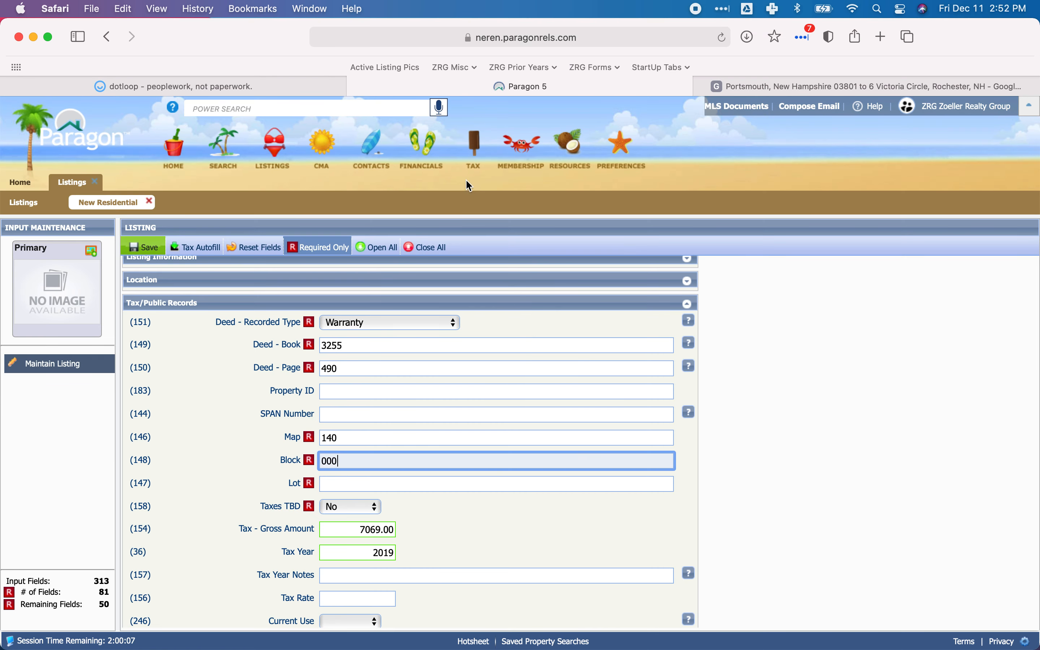
pyautogui.press('Tab')
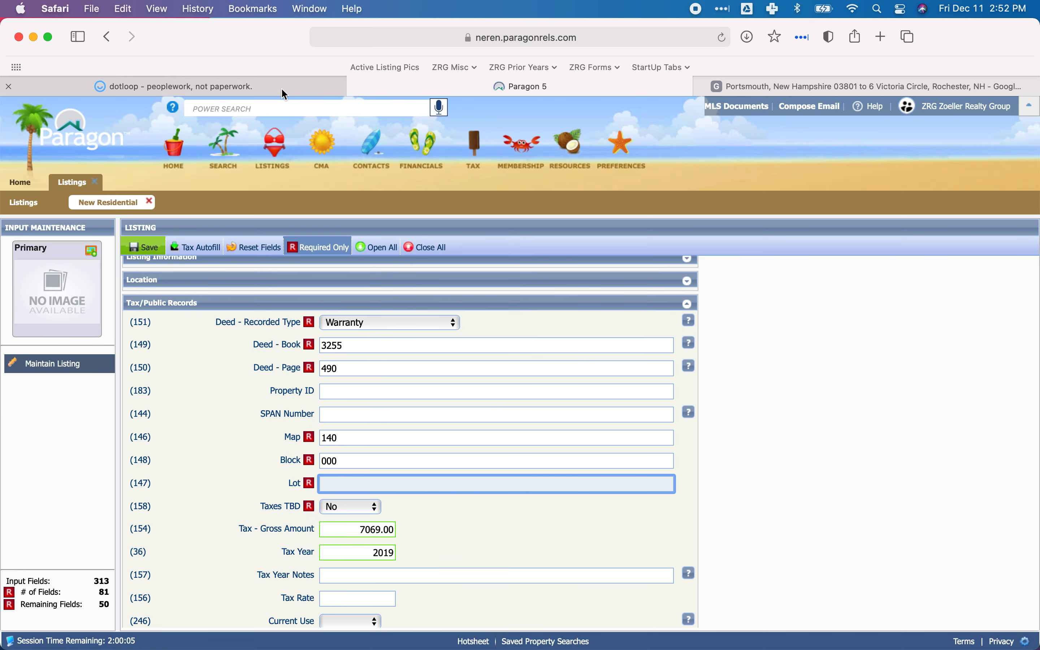
# Confirm the lot portion of the parcel ID in dotloop and enter 038 as the Lot in Paragon.
pyautogui.click(278, 86)
pyautogui.click(431, 89)
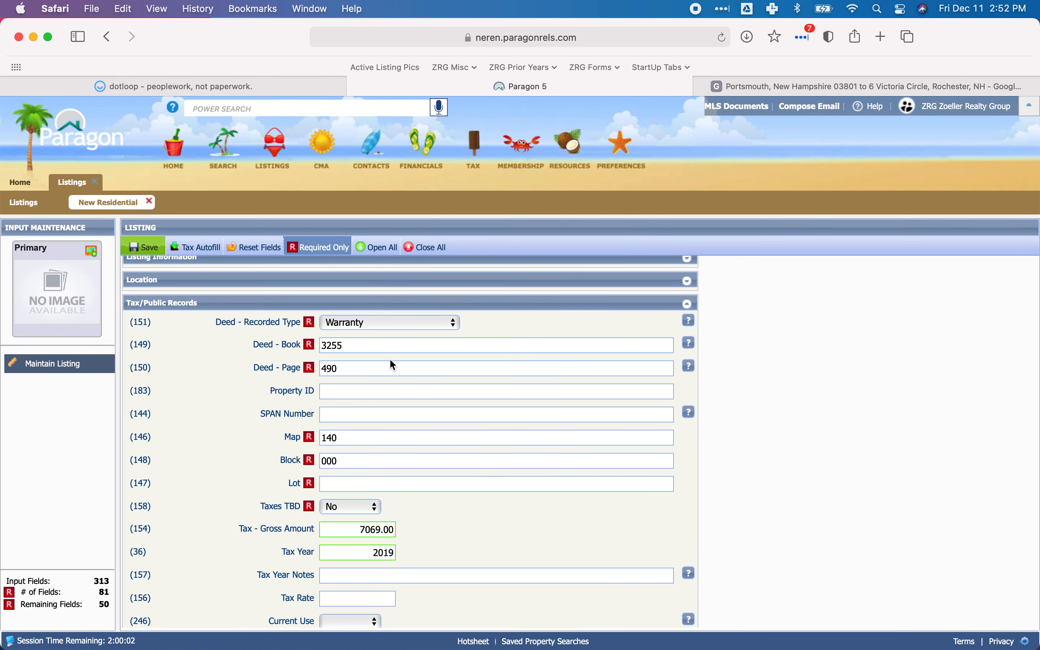
pyautogui.write('038')
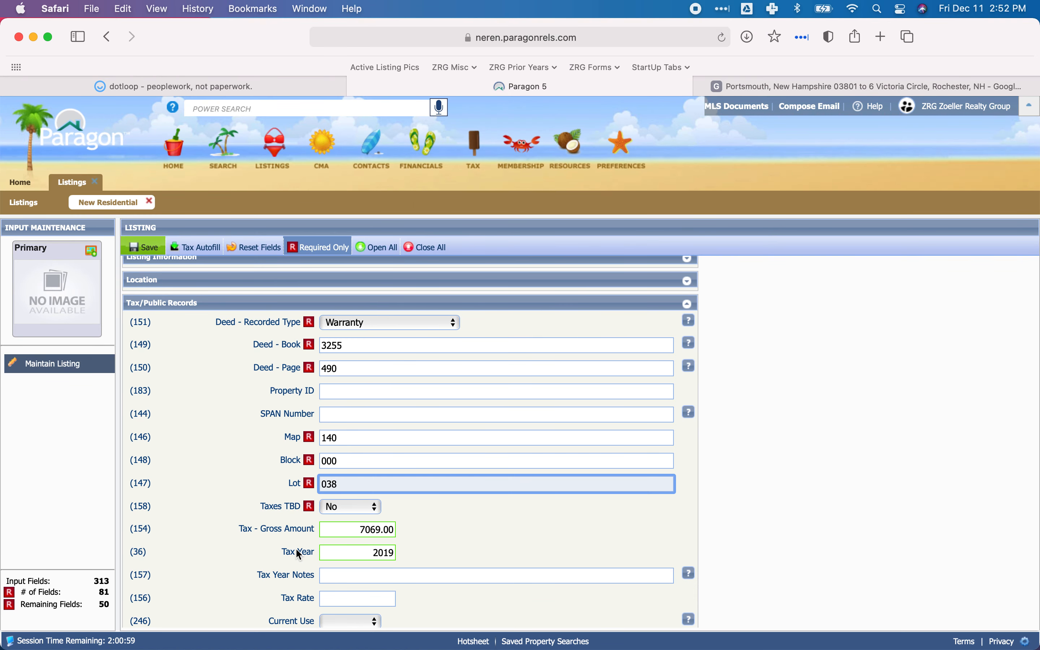
# Compare the bill year and total on the dotloop tax bill with Paragon's Tax Year and Tax - Gross Amount.
pyautogui.scroll(-3, 297, 555)
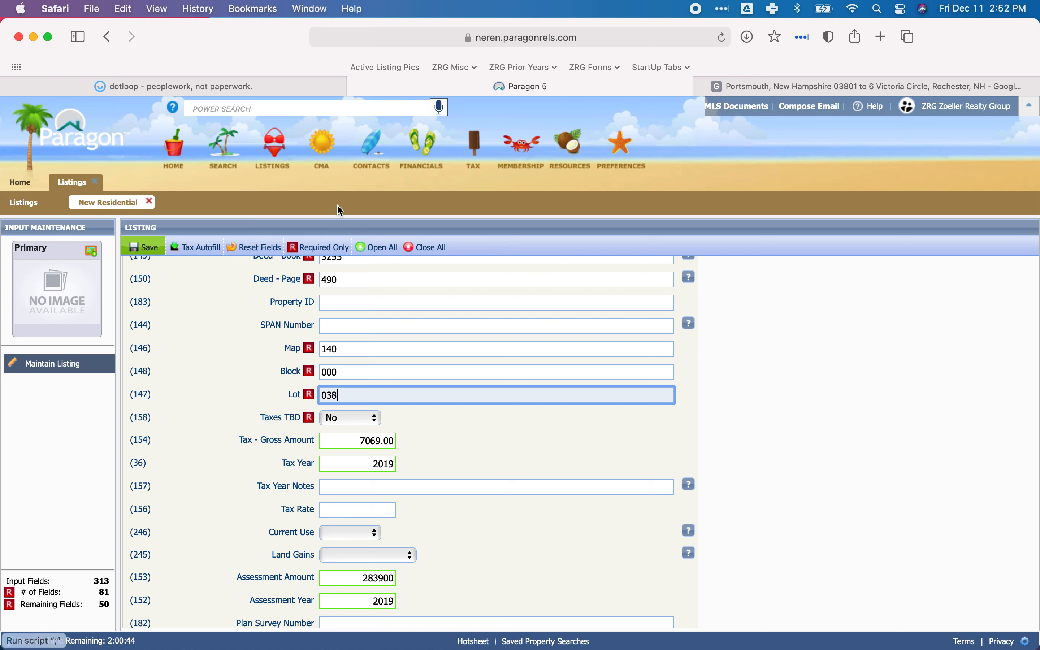
pyautogui.moveTo(213, 88)
pyautogui.click(212, 85)
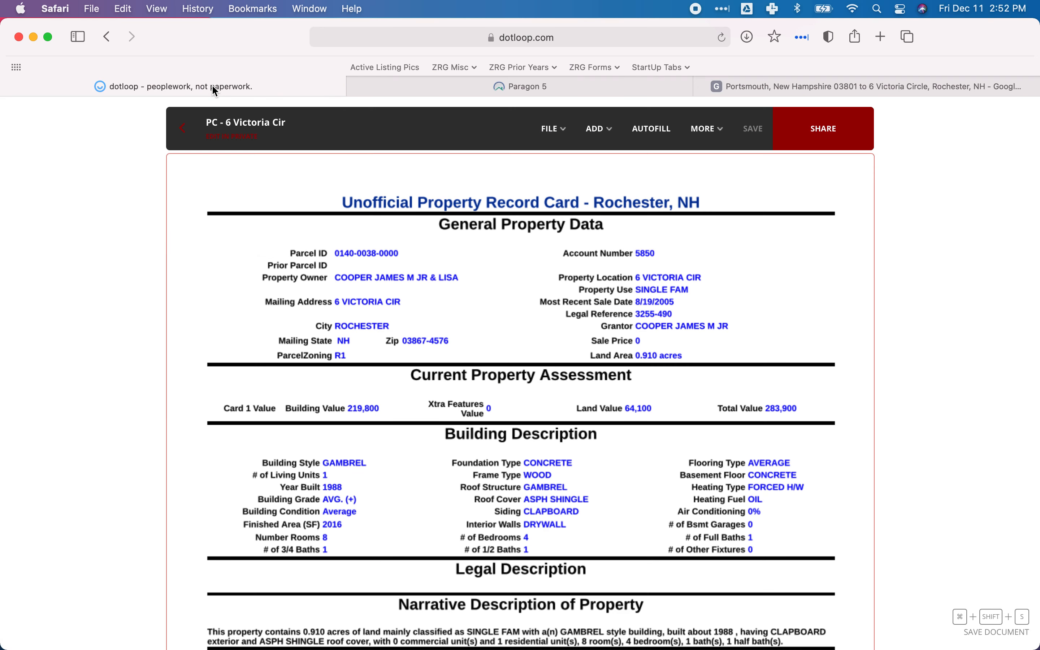
pyautogui.scroll(-15, 506, 365)
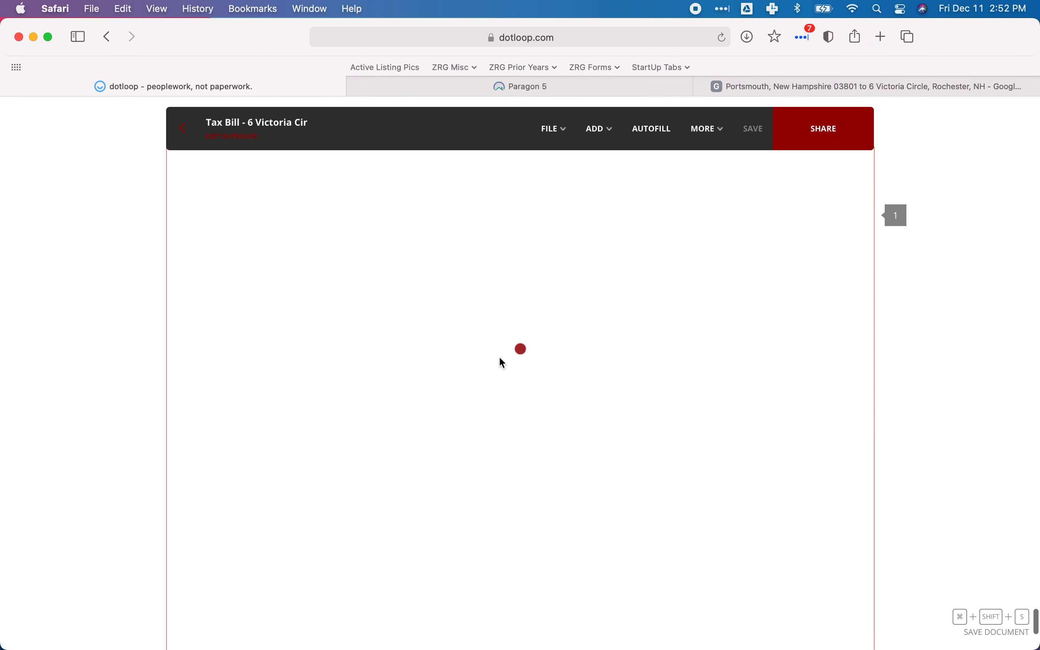
pyautogui.scroll(1, 502, 363)
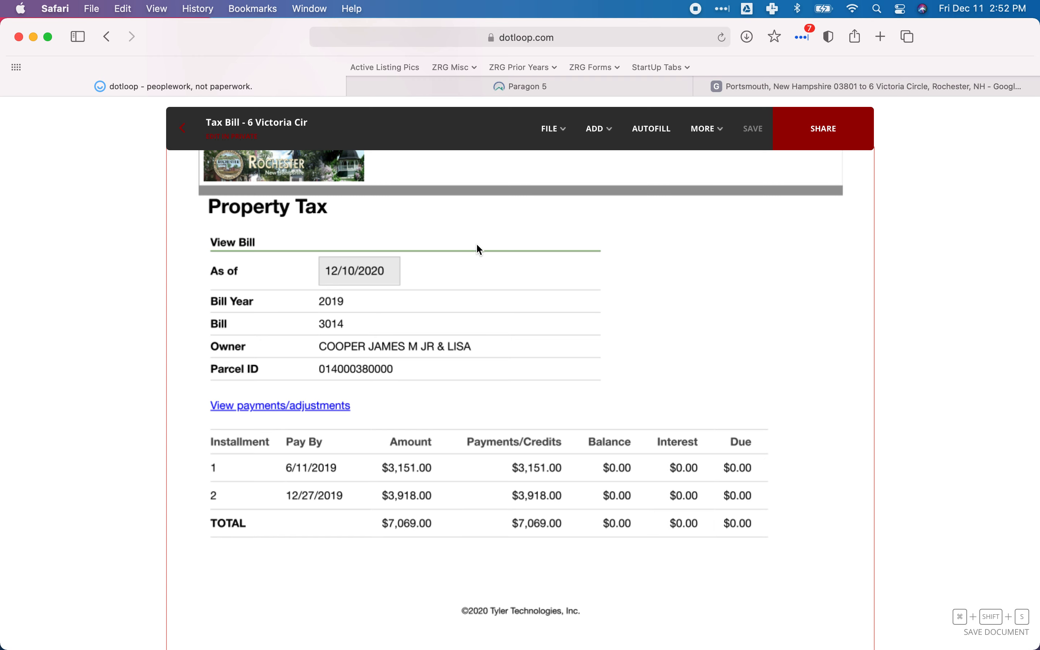
pyautogui.click(530, 84)
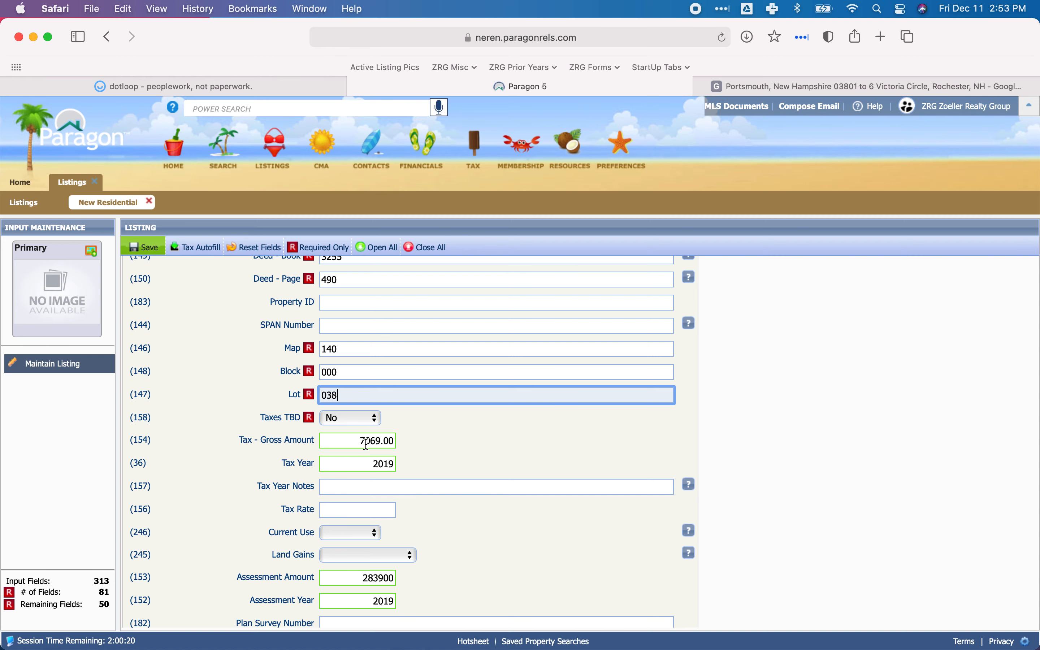
pyautogui.click(460, 439)
# Check the dotloop tax bill for a tax rate to use in Paragon's Tax Rate field.
pyautogui.scroll(-2, 438, 436)
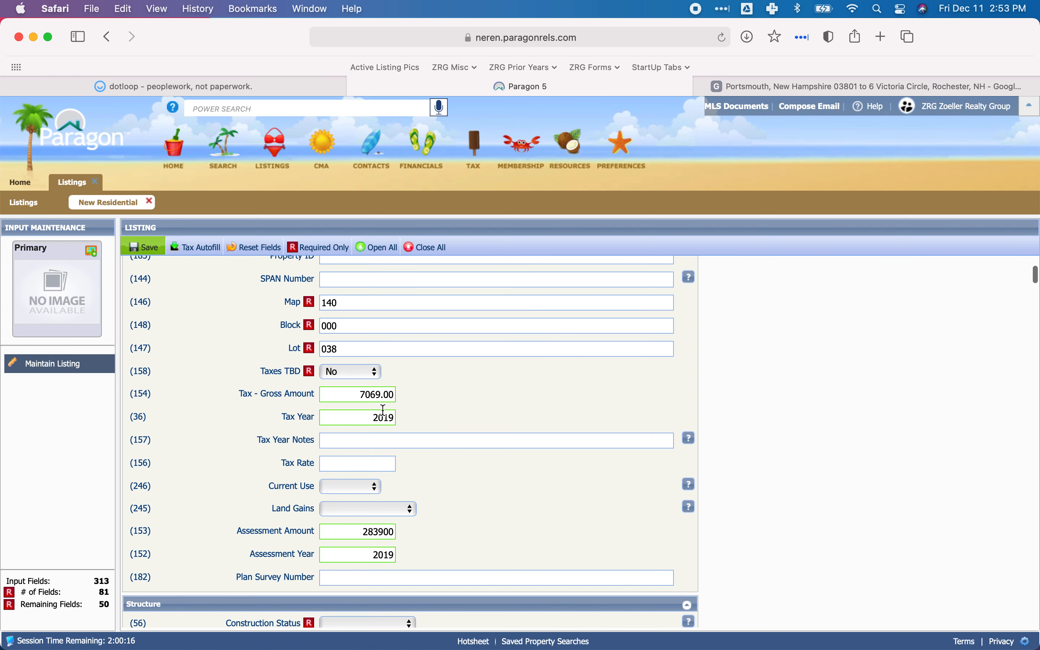
pyautogui.scroll(-2, 384, 410)
pyautogui.click(369, 413)
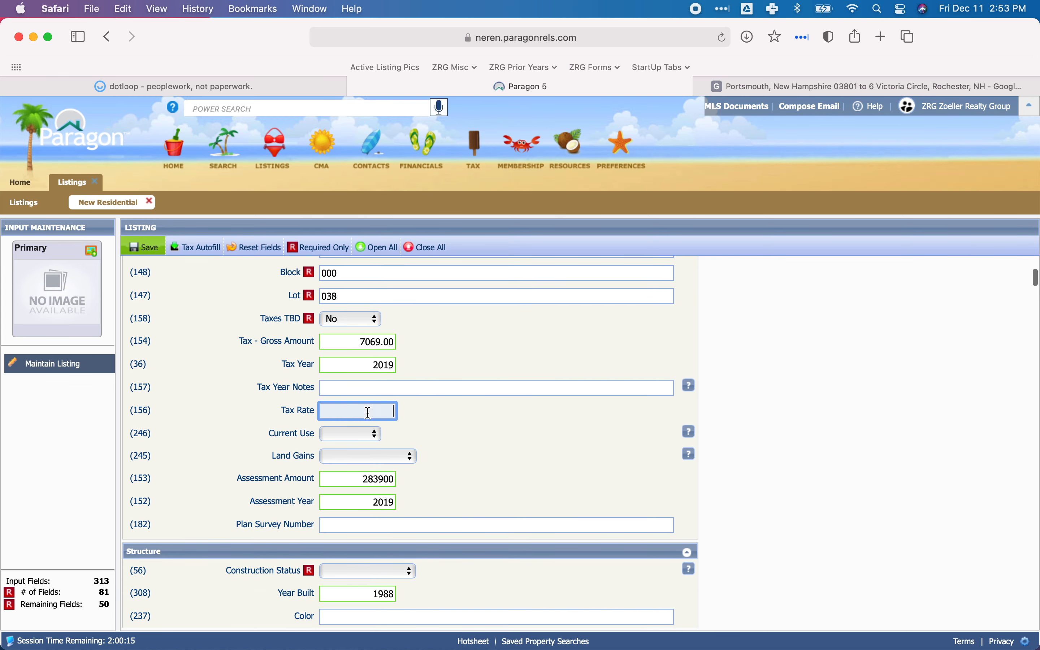
pyautogui.click(251, 86)
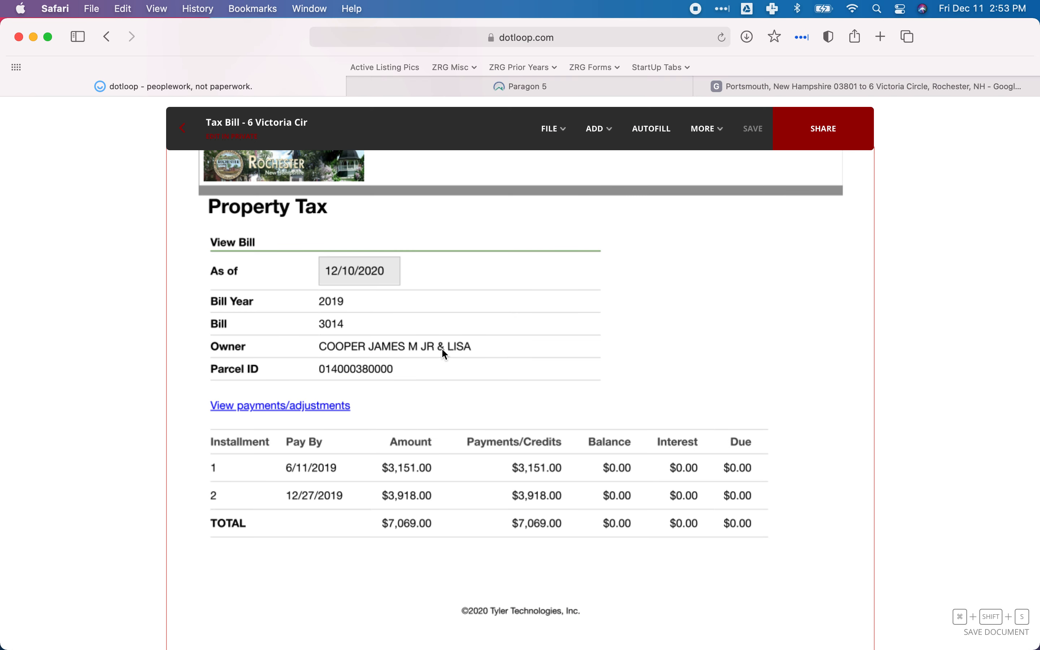
pyautogui.scroll(-3, 443, 349)
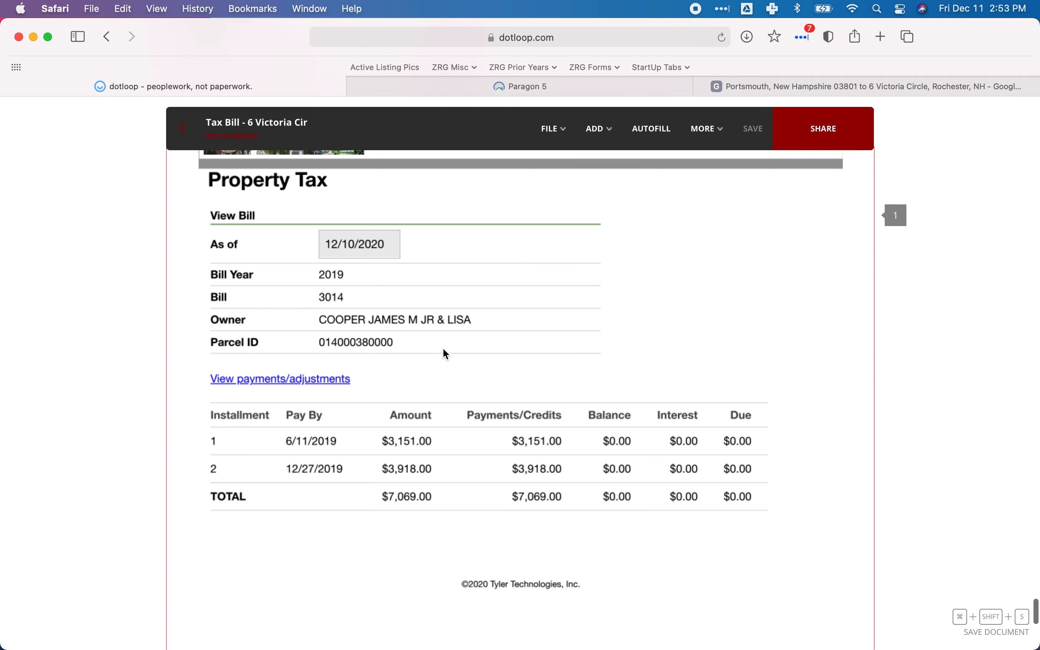
pyautogui.scroll(1, 443, 349)
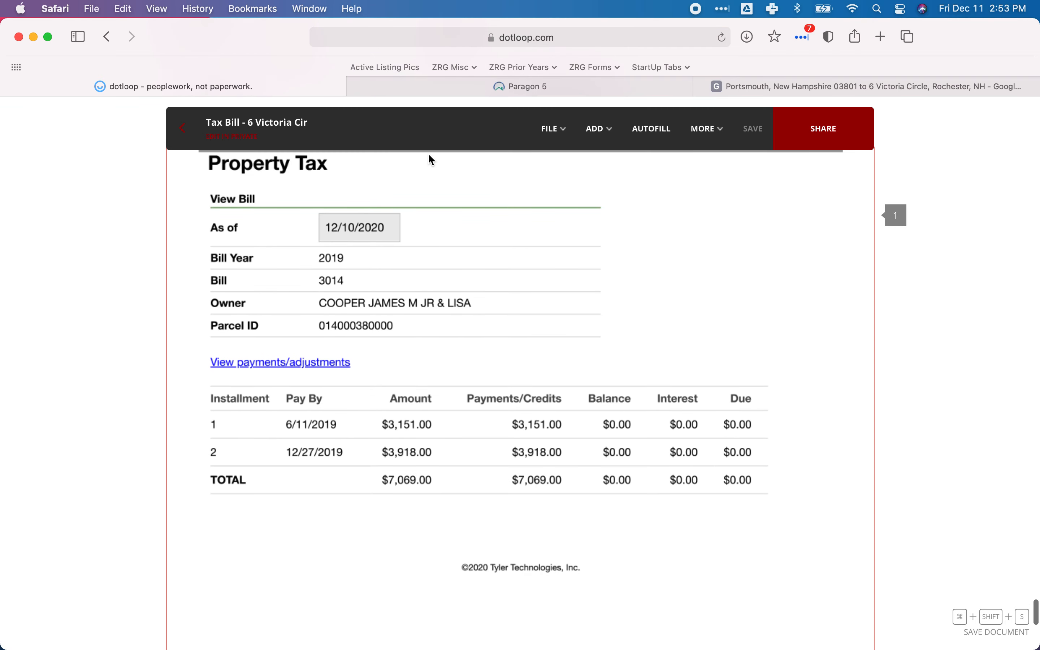
pyautogui.click(451, 88)
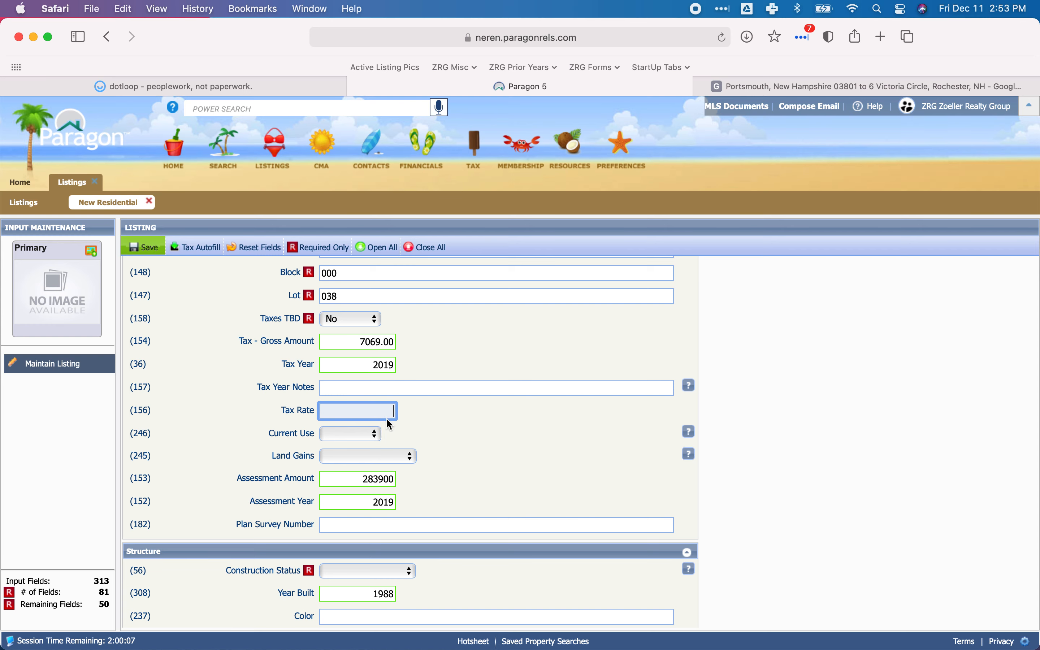
# Check the property disclosure's General Information section in dotloop for whether any part of the property is in Current Use.
pyautogui.scroll(-3, 432, 440)
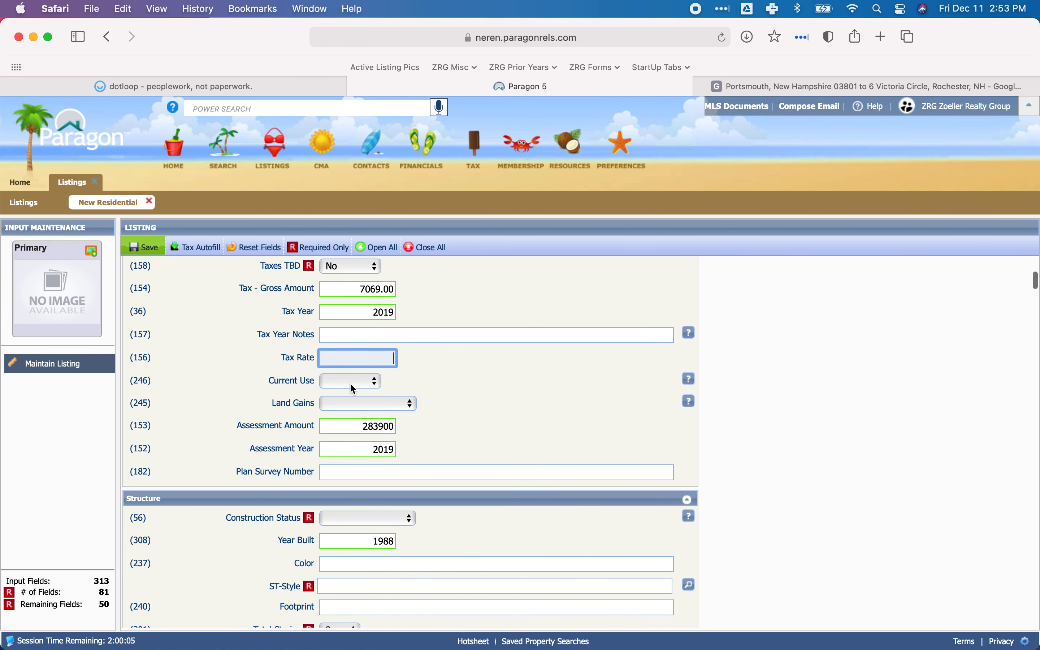
pyautogui.click(247, 82)
pyautogui.scroll(-5, 432, 302)
pyautogui.scroll(-20, 432, 301)
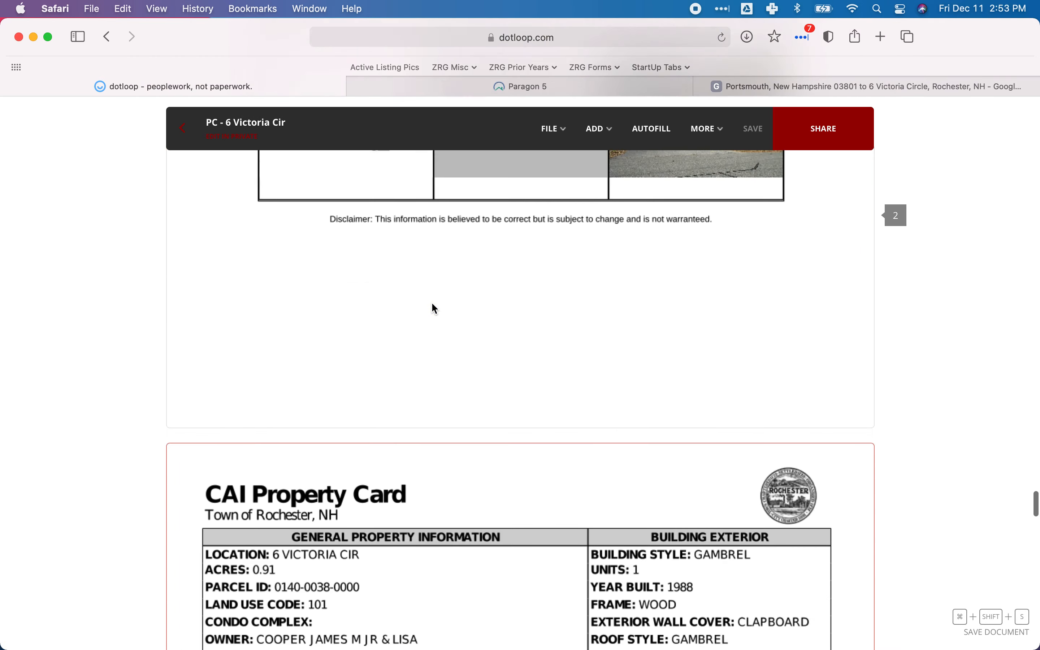
pyautogui.scroll(-20, 431, 302)
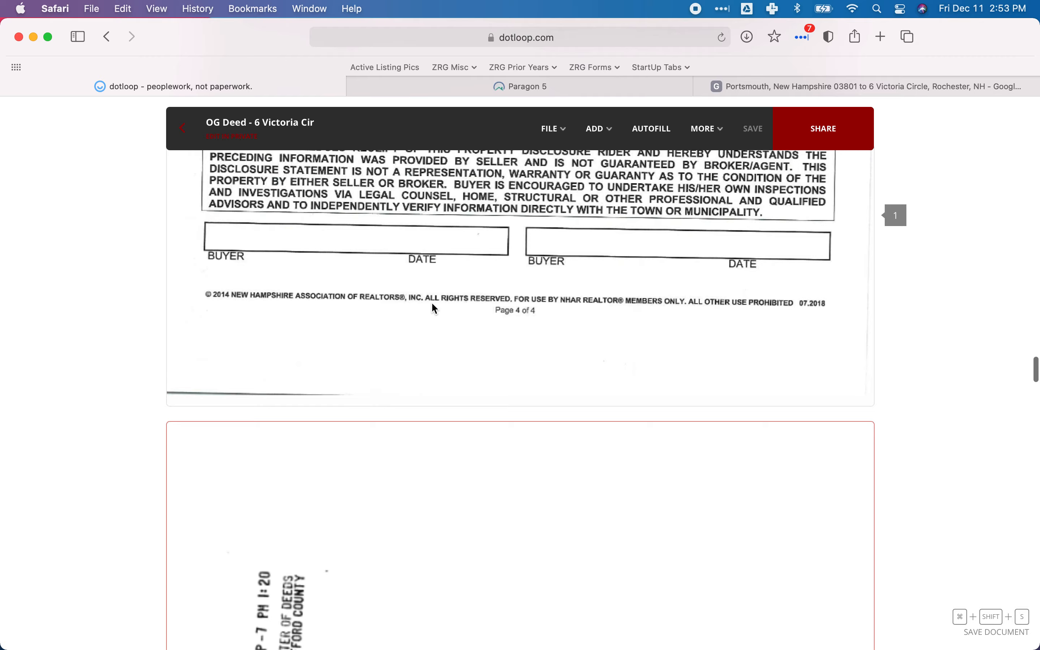
pyautogui.scroll(15, 431, 301)
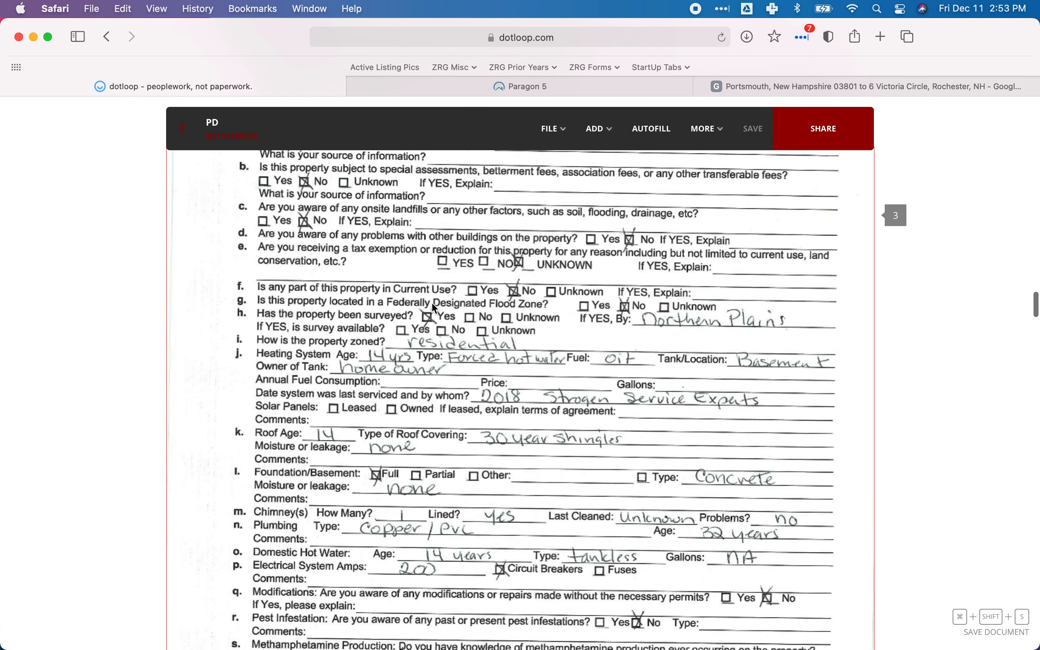
pyautogui.scroll(3, 434, 308)
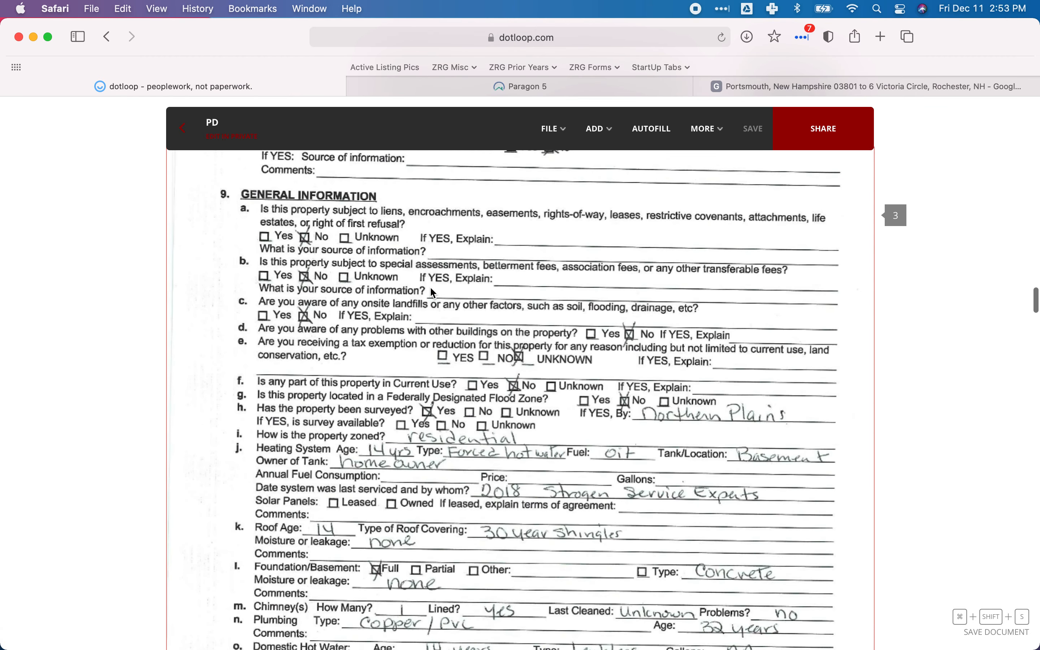
pyautogui.scroll(1, 431, 288)
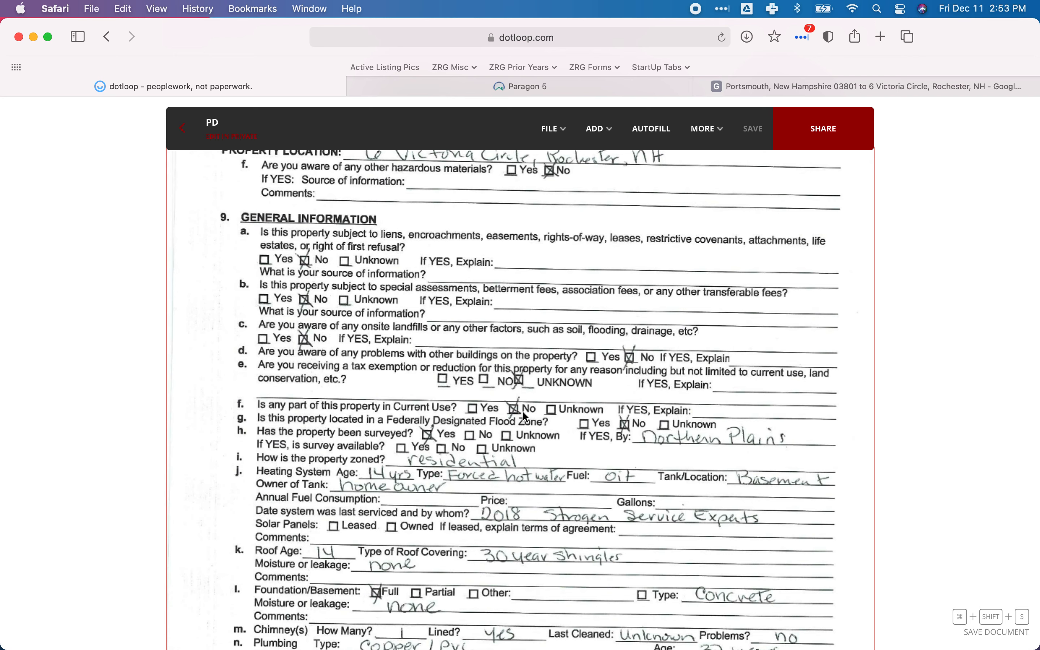
pyautogui.click(469, 92)
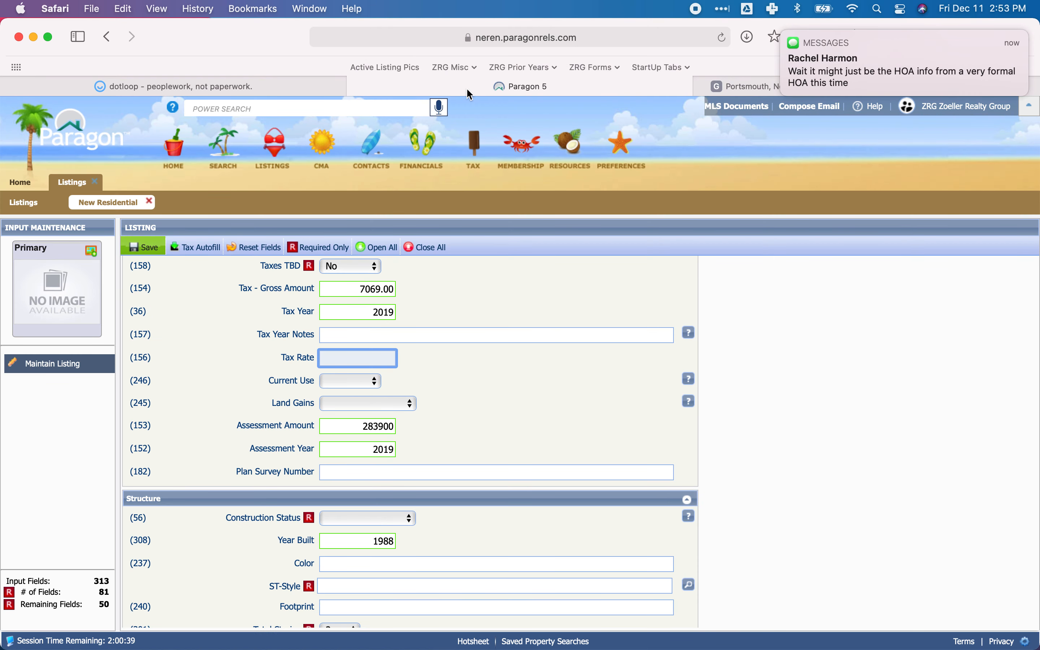
# Mark the new HOA message notification as read.
pyautogui.moveTo(1011, 45)
pyautogui.click(1000, 83)
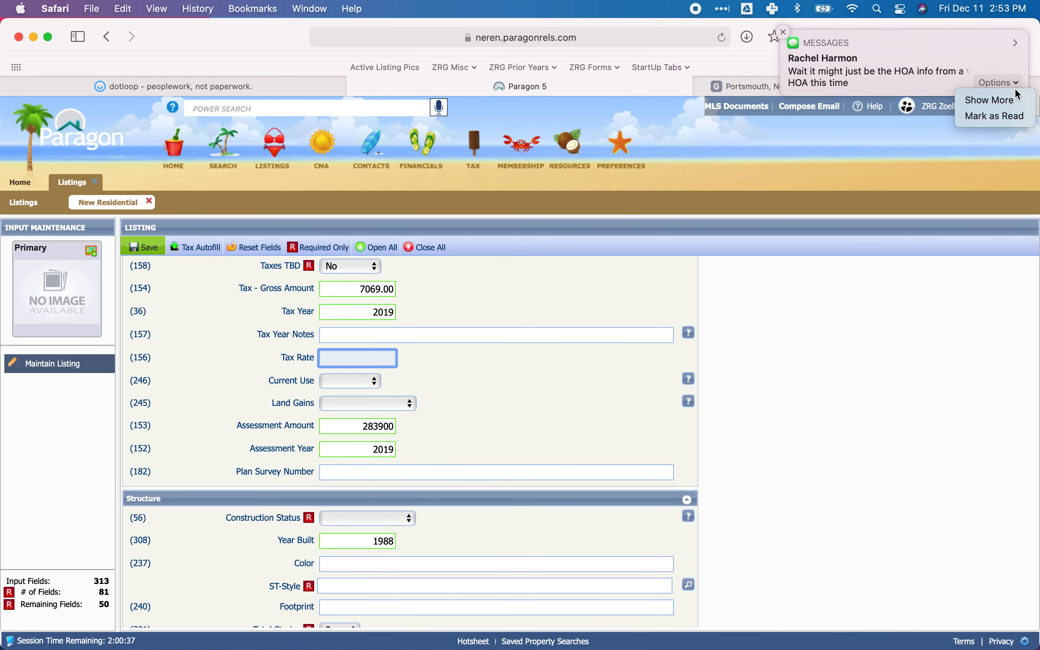
pyautogui.click(1006, 117)
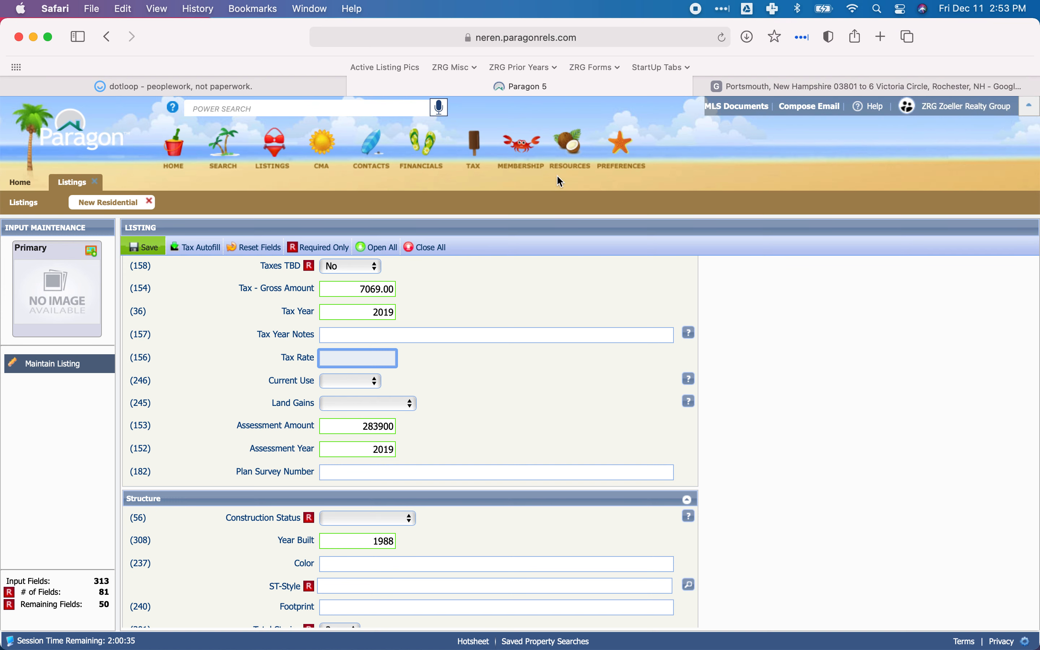
# Set Current Use to No in the listing's Tax/Public Records section.
pyautogui.click(352, 385)
pyautogui.click(344, 397)
pyautogui.click(458, 390)
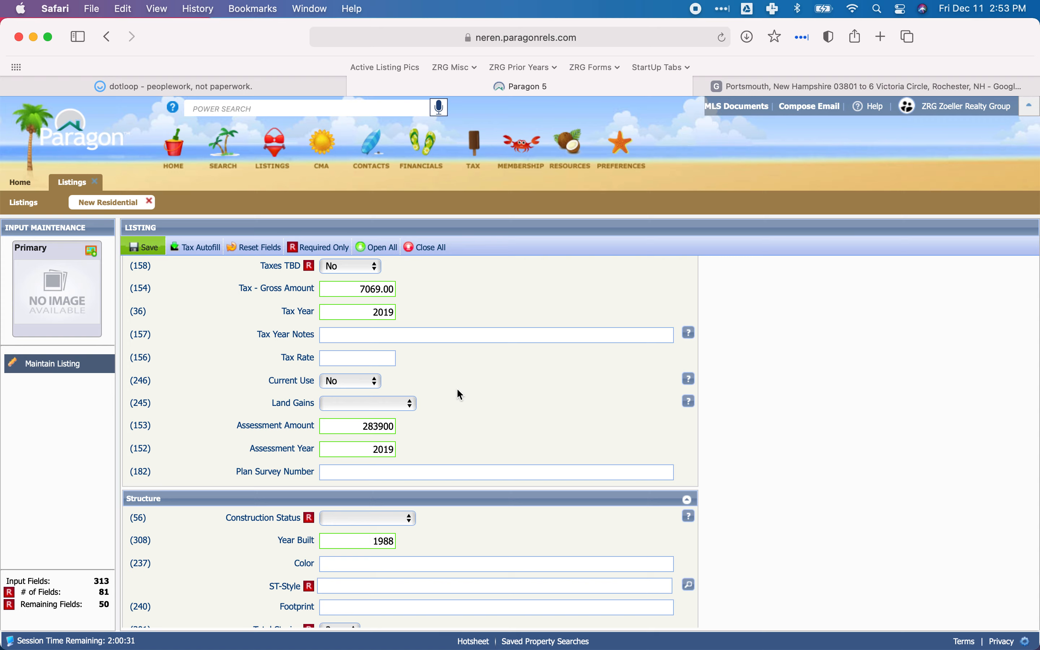
# Check the listing's Assessment Amount against the total value on the Unofficial Property Record Card in dotloop.
pyautogui.click(379, 430)
pyautogui.click(237, 88)
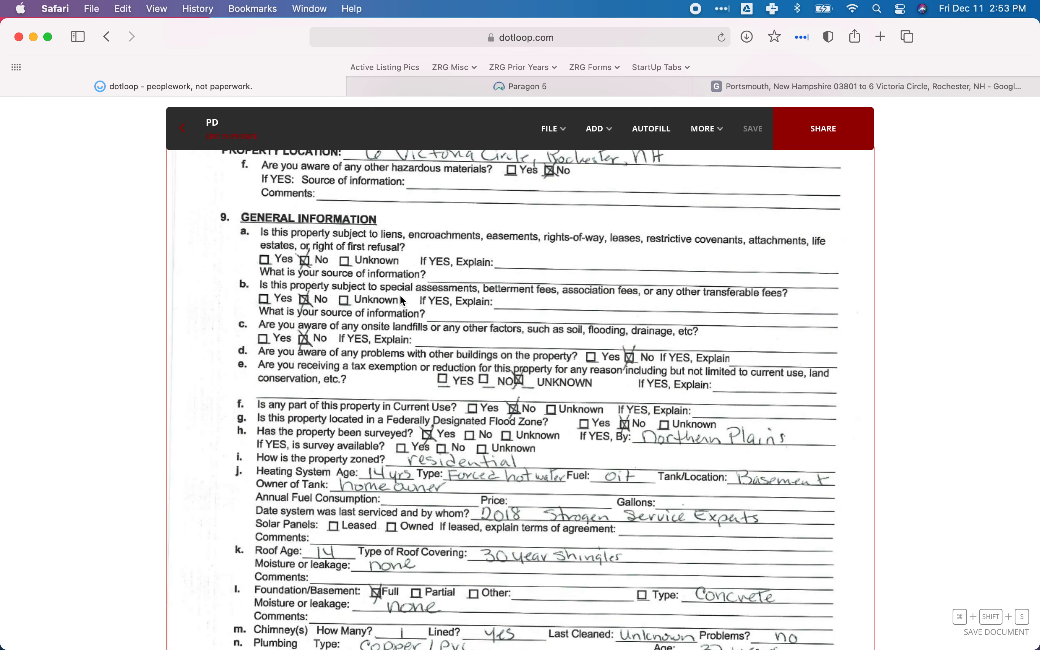
pyautogui.scroll(-20, 402, 298)
pyautogui.scroll(-20, 403, 300)
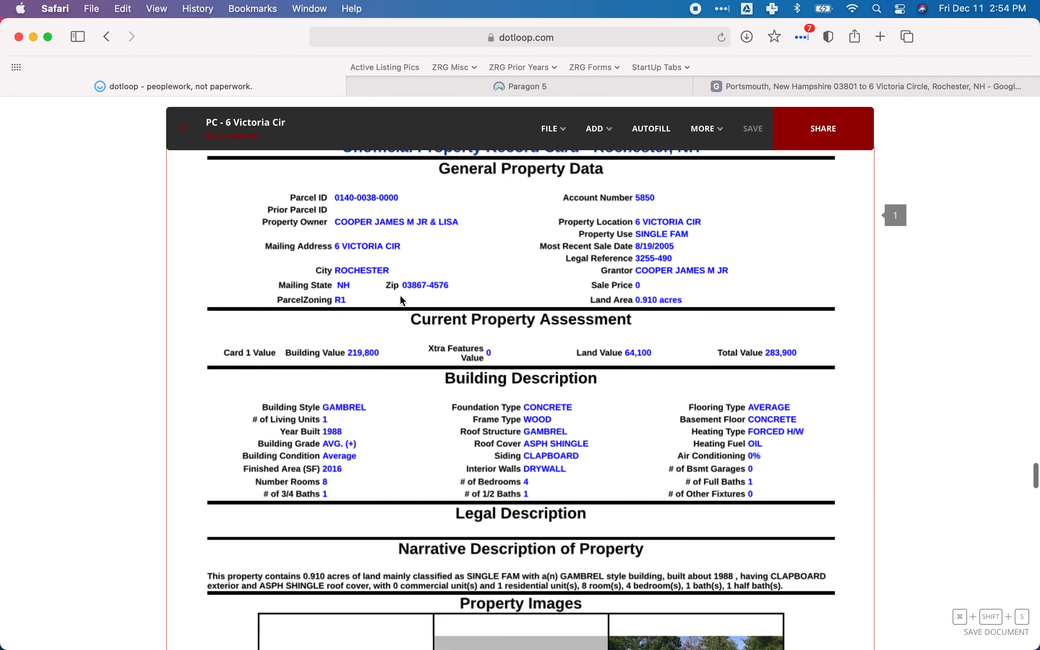
pyautogui.scroll(-3, 402, 300)
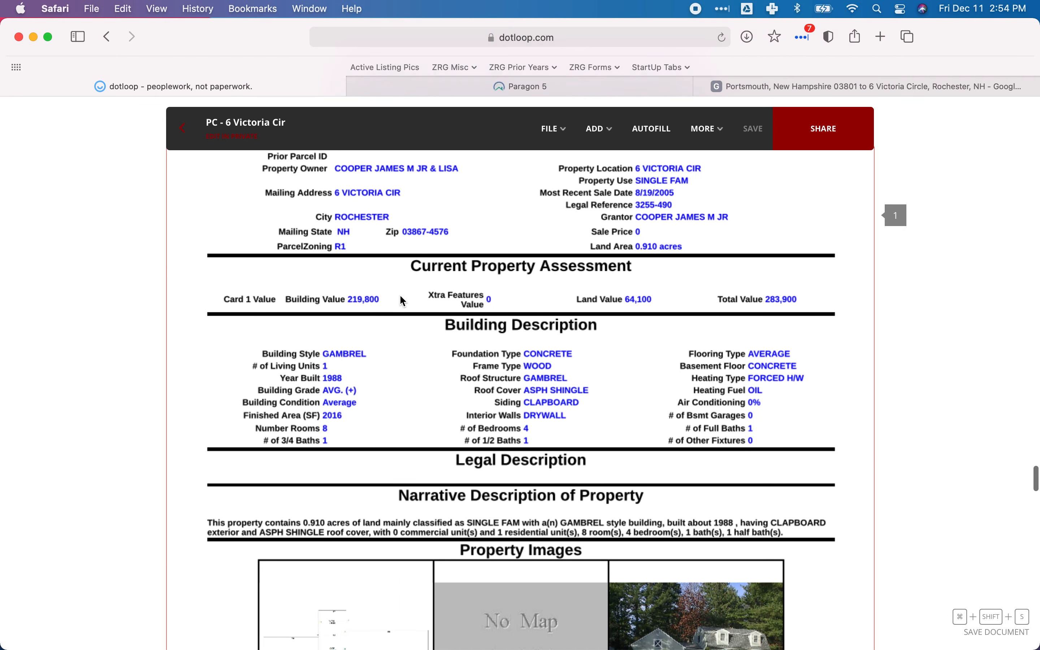
pyautogui.scroll(-1, 403, 300)
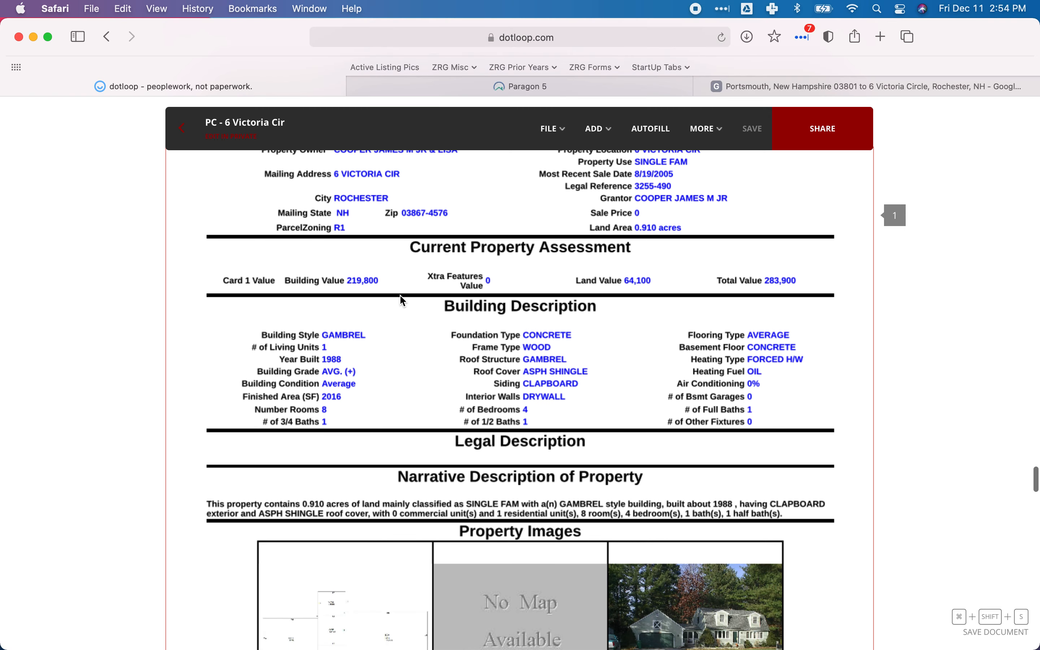
pyautogui.scroll(-5, 400, 294)
pyautogui.scroll(3, 362, 268)
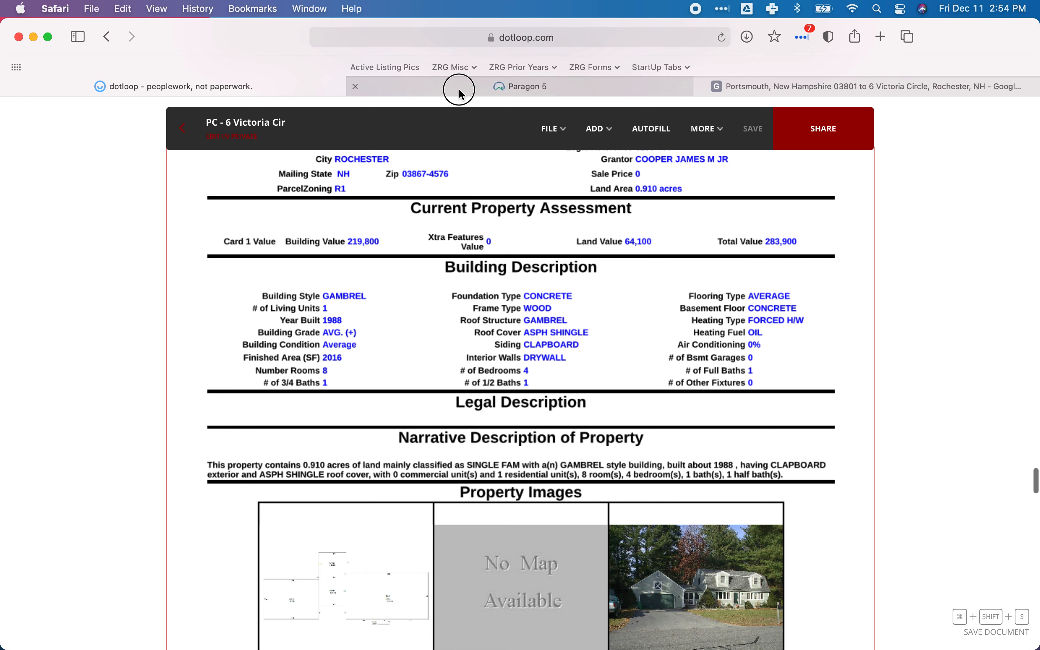
pyautogui.click(412, 90)
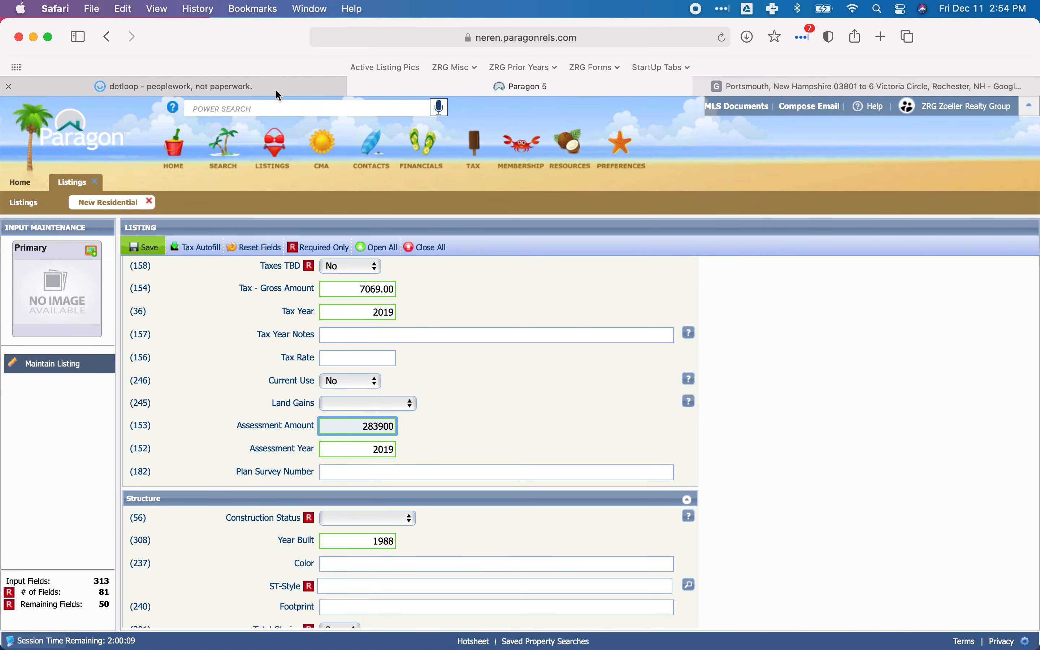
# Review the assessment details on the property record card and the CAI Property Card in dotloop, and return to the Paragon listing.
pyautogui.click(279, 88)
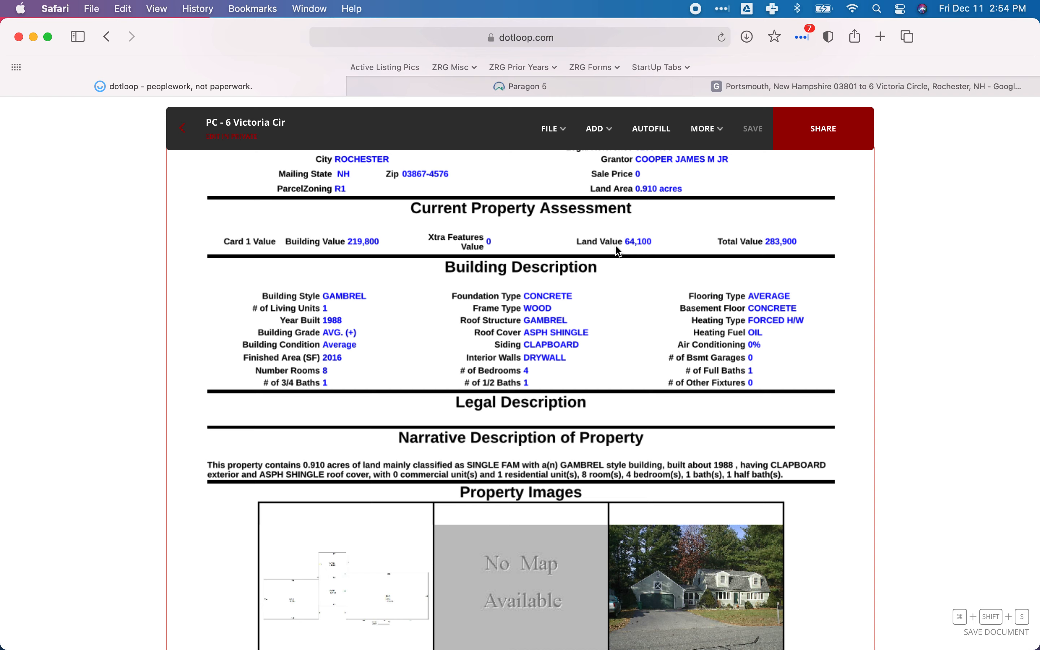
pyautogui.scroll(5, 617, 251)
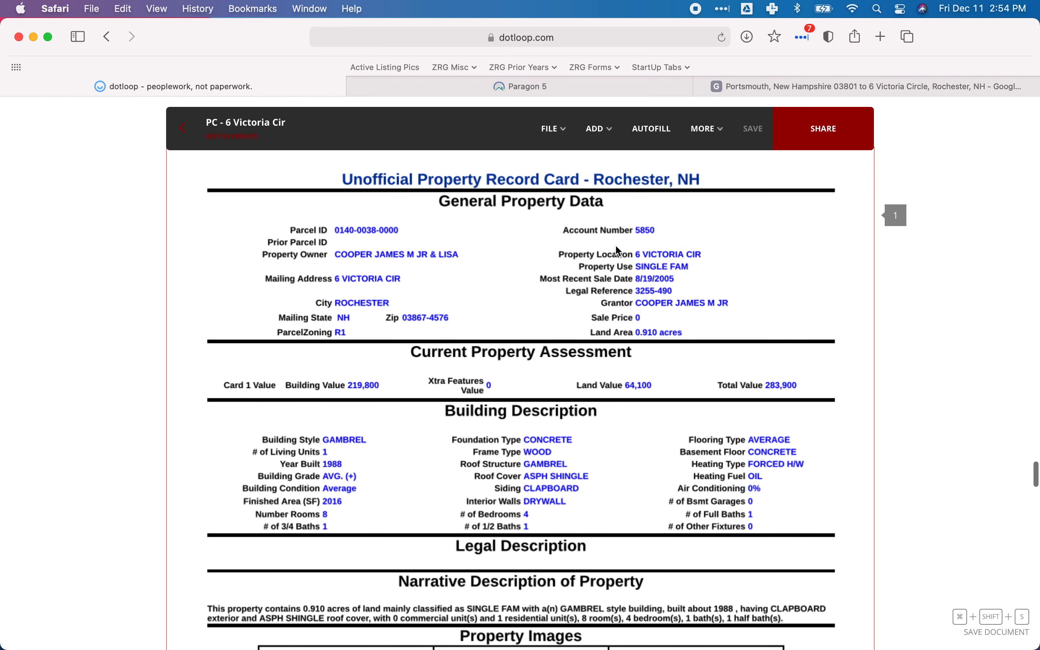
pyautogui.scroll(-5, 618, 251)
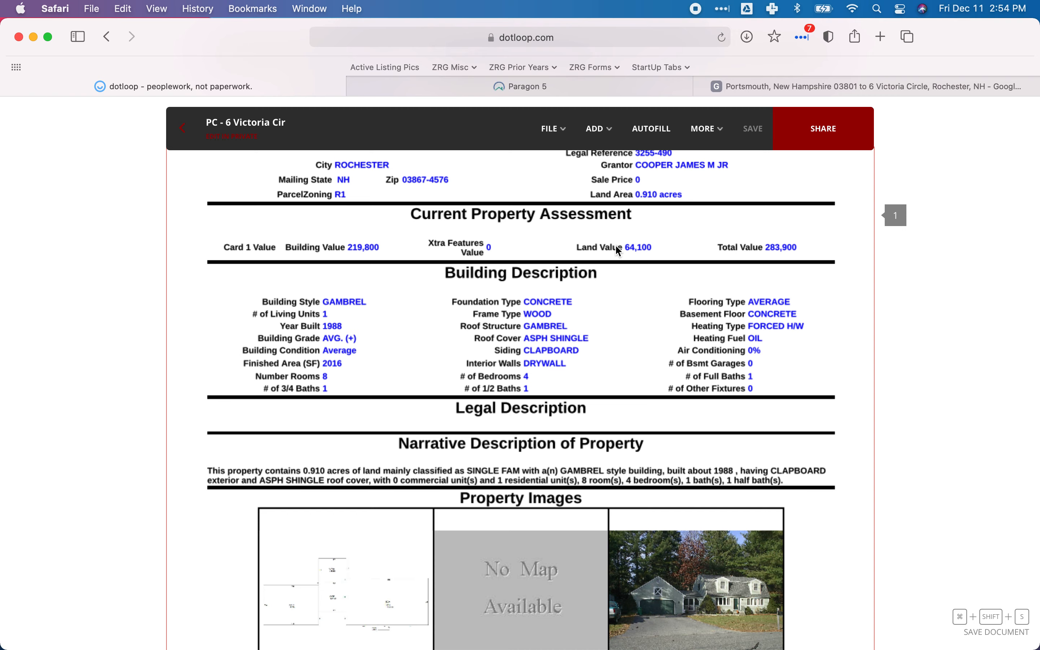
pyautogui.scroll(-12, 618, 251)
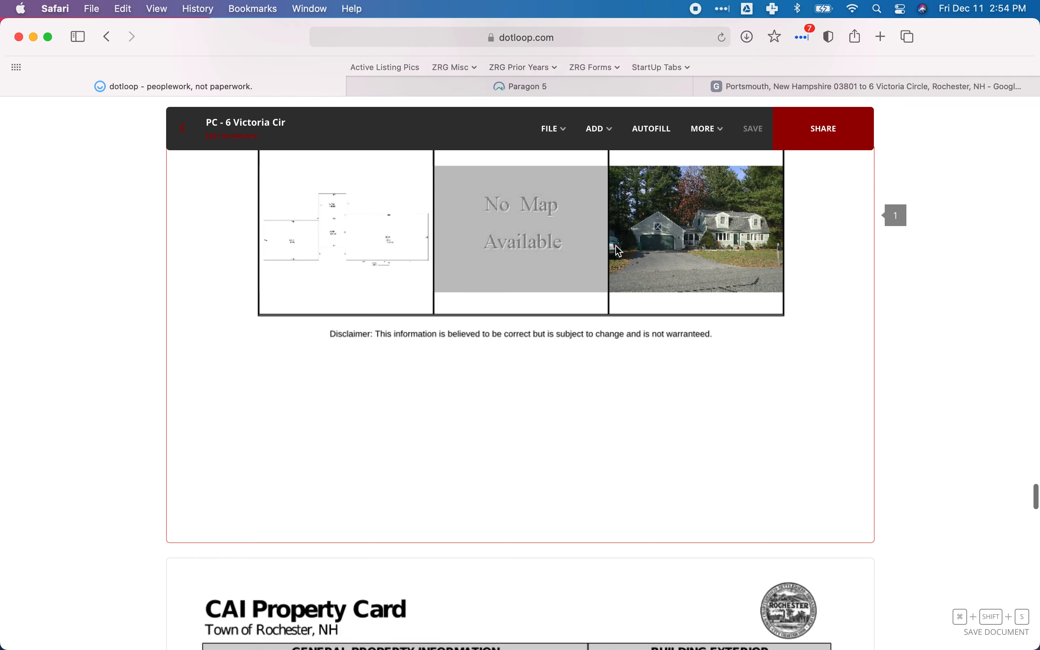
pyautogui.scroll(-15, 619, 251)
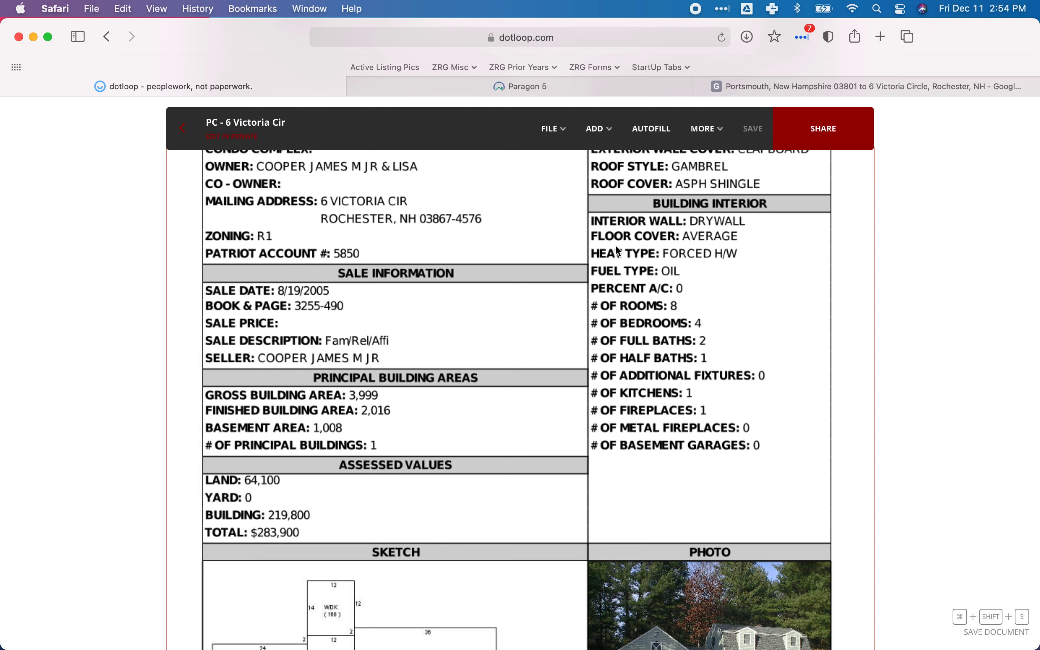
pyautogui.scroll(2, 616, 245)
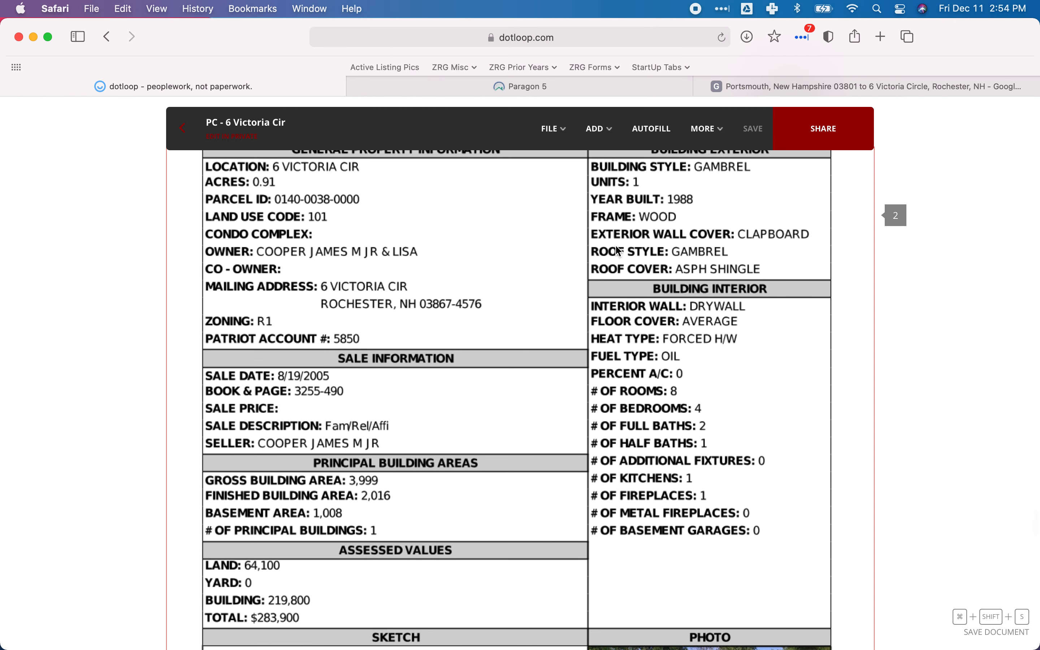
pyautogui.click(518, 85)
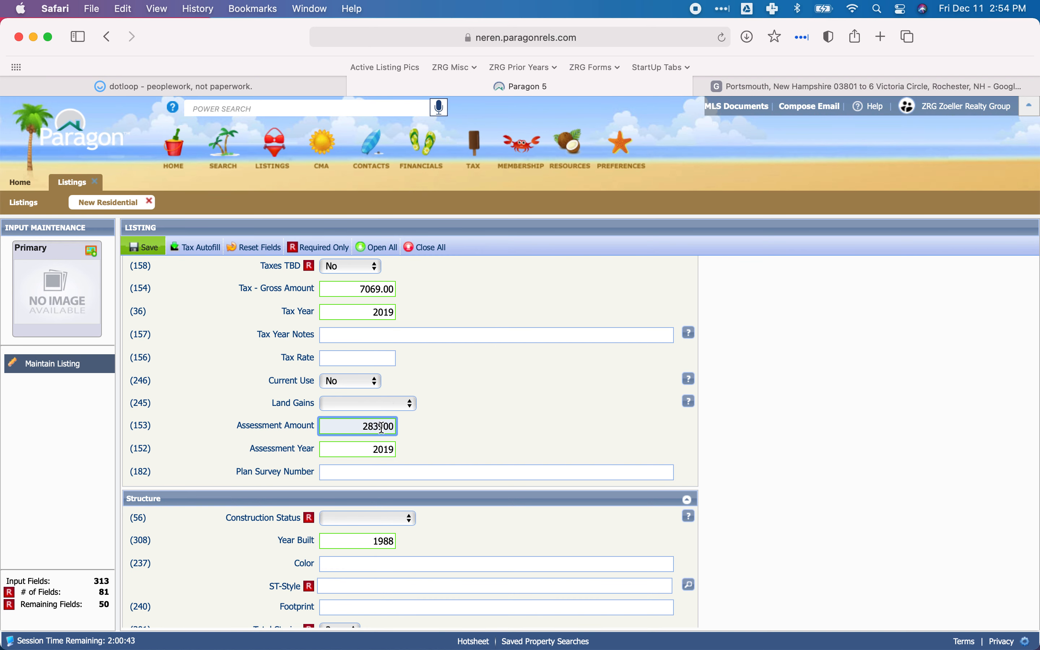
# Collapse the Tax/Public Records section and set Construction Status to Existing in the Structure section.
pyautogui.scroll(-1, 442, 420)
pyautogui.scroll(10, 406, 457)
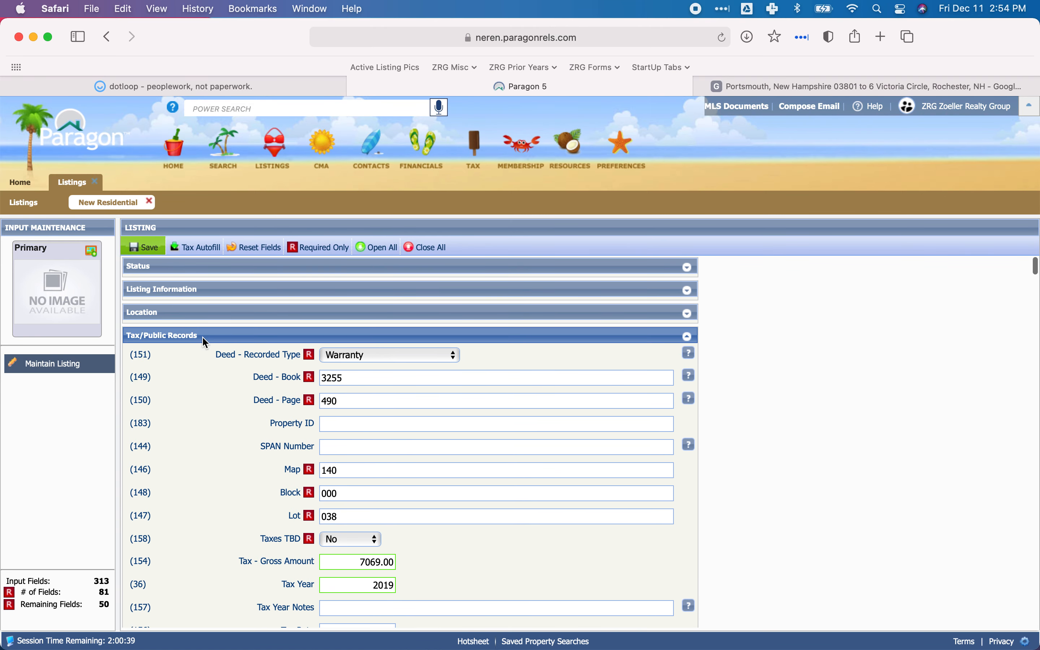
pyautogui.click(203, 336)
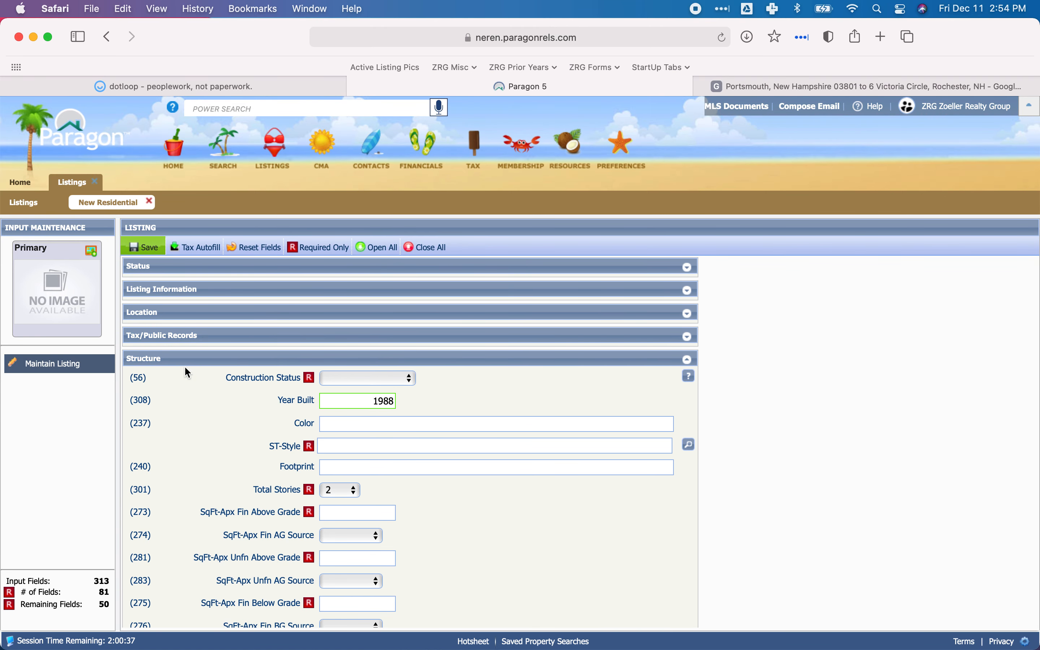
pyautogui.scroll(-1, 219, 401)
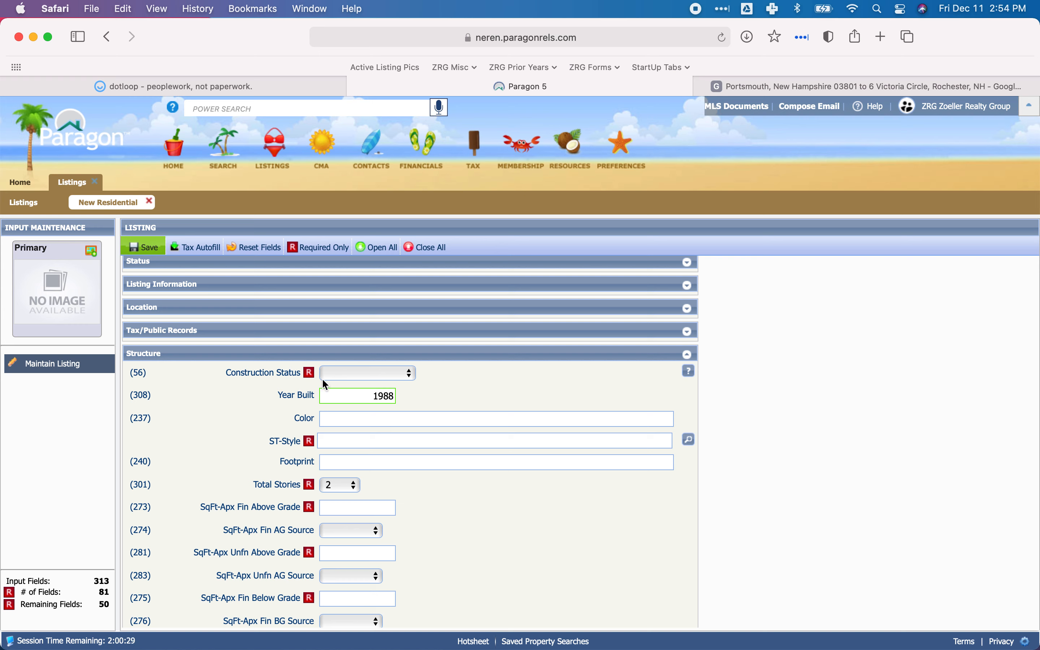
pyautogui.click(361, 380)
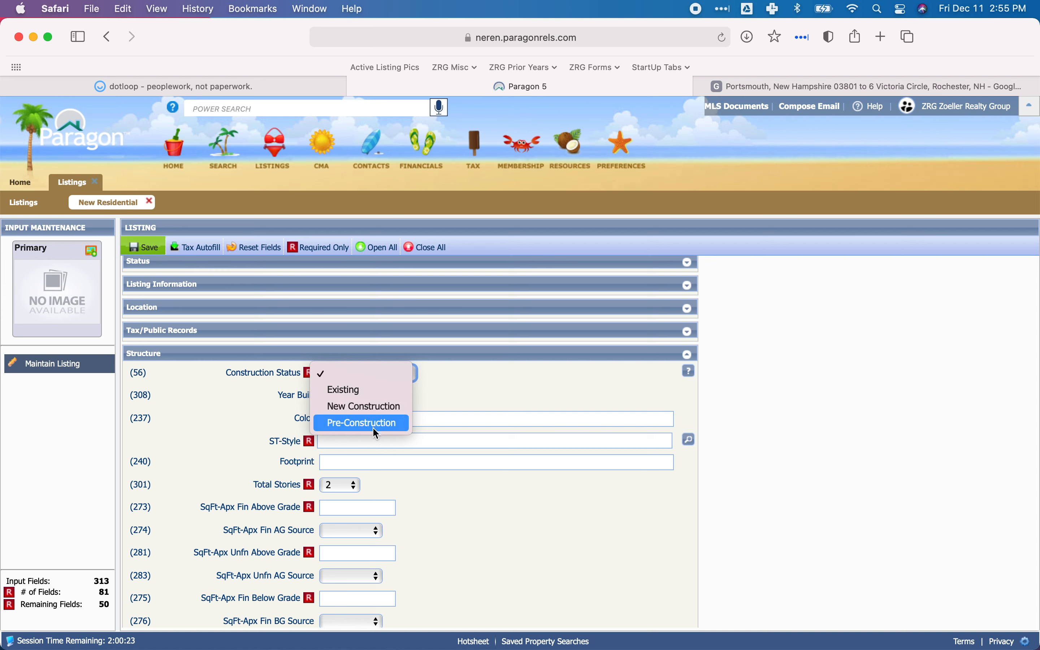
pyautogui.click(343, 389)
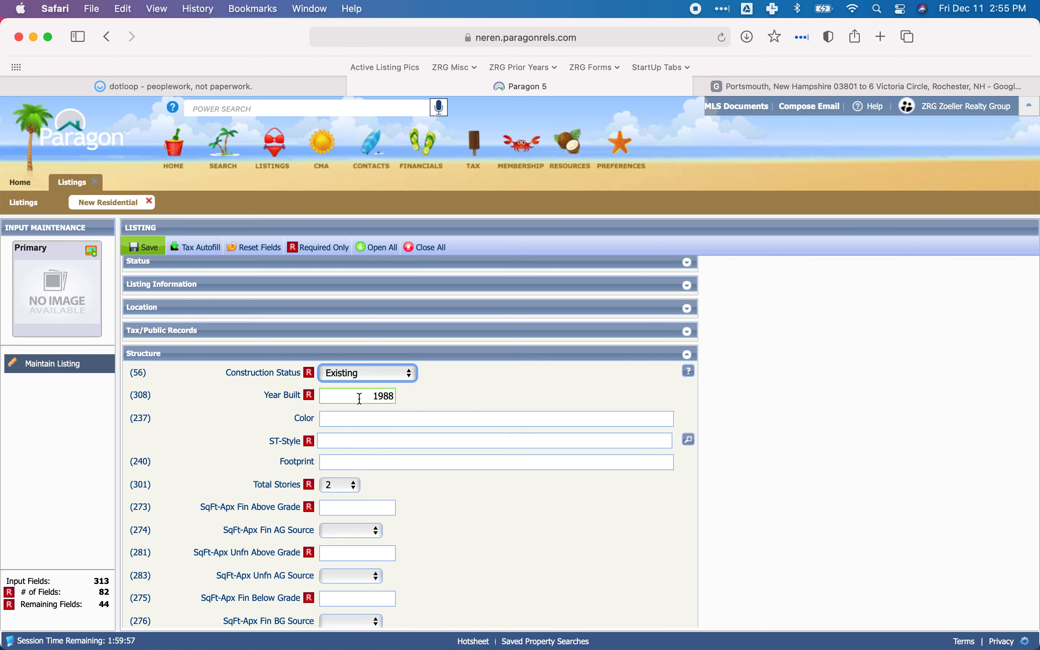
# Check the listing's Year Built against the Building Exterior data on dotloop's CAI Property Card.
pyautogui.click(388, 398)
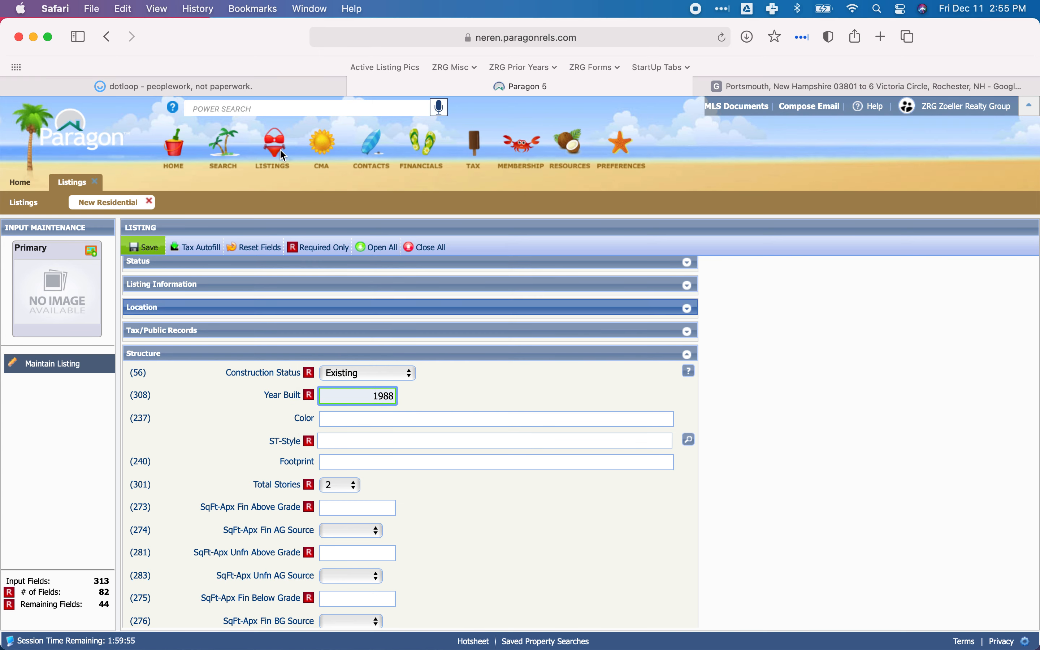
pyautogui.click(229, 96)
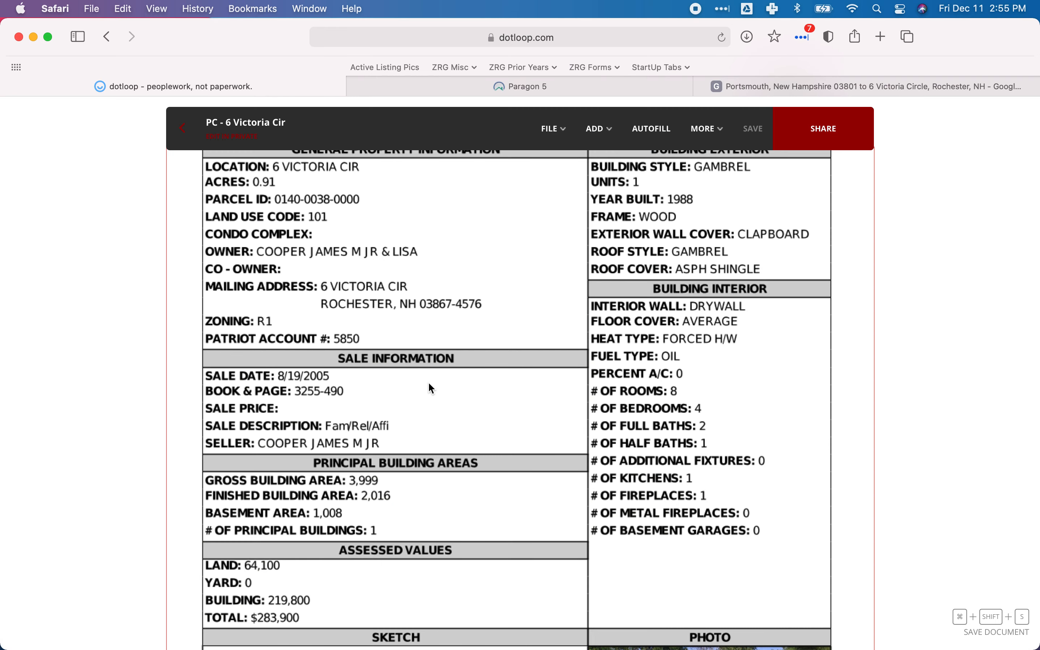
pyautogui.scroll(2, 432, 388)
pyautogui.scroll(2, 432, 388)
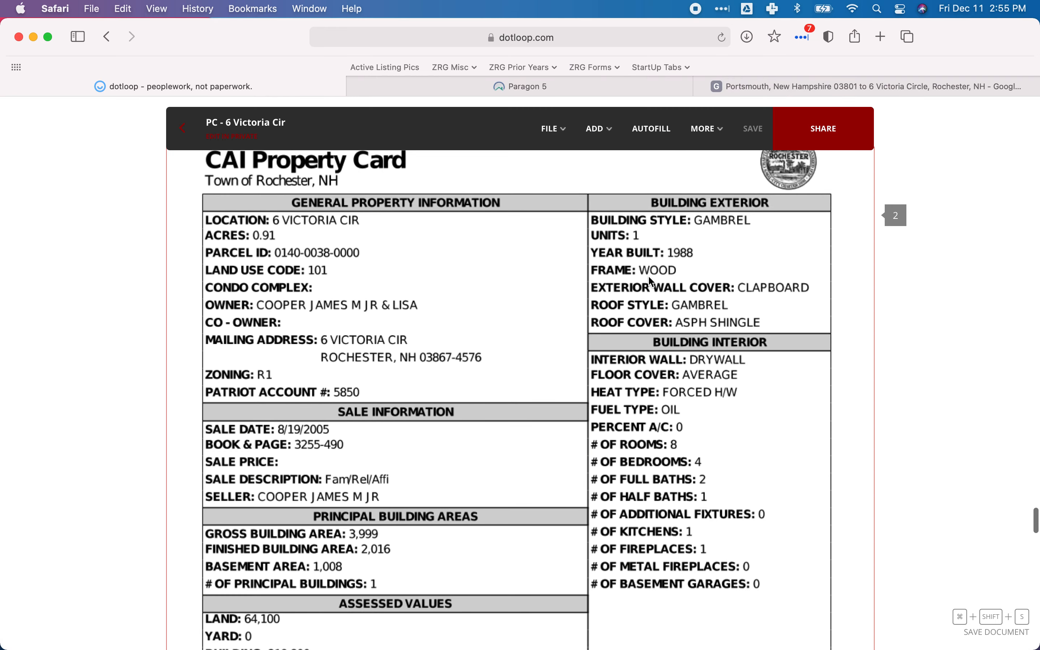
pyautogui.click(420, 92)
pyautogui.scroll(-2, 433, 385)
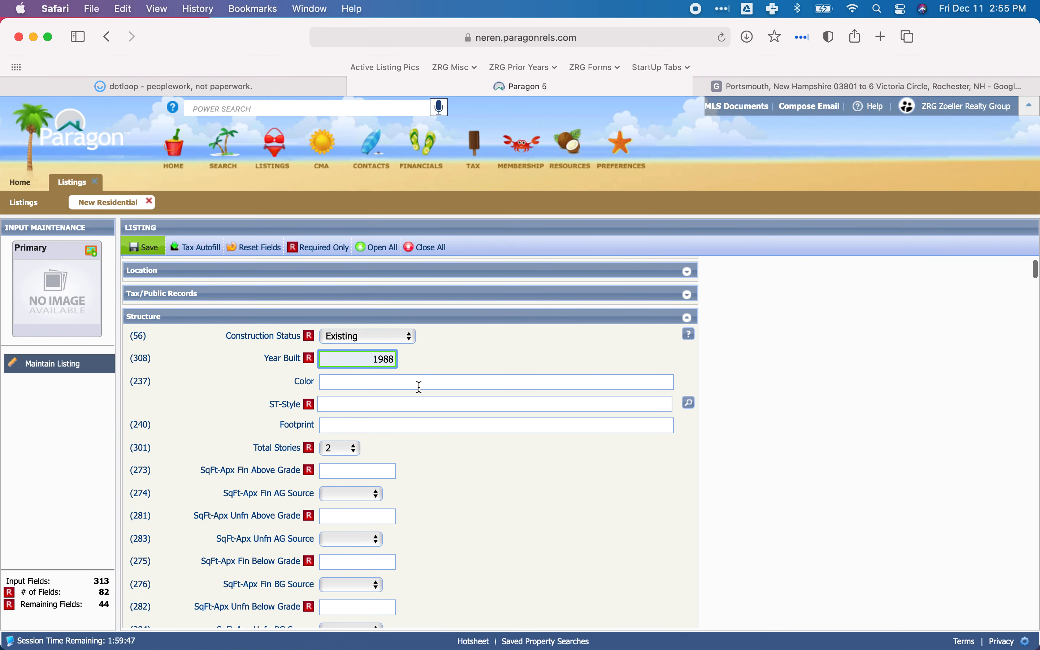
# Examine the house photo and building details on dotloop's property cards for the exterior color needed in Paragon's Color field.
pyautogui.click(420, 384)
pyautogui.click(247, 89)
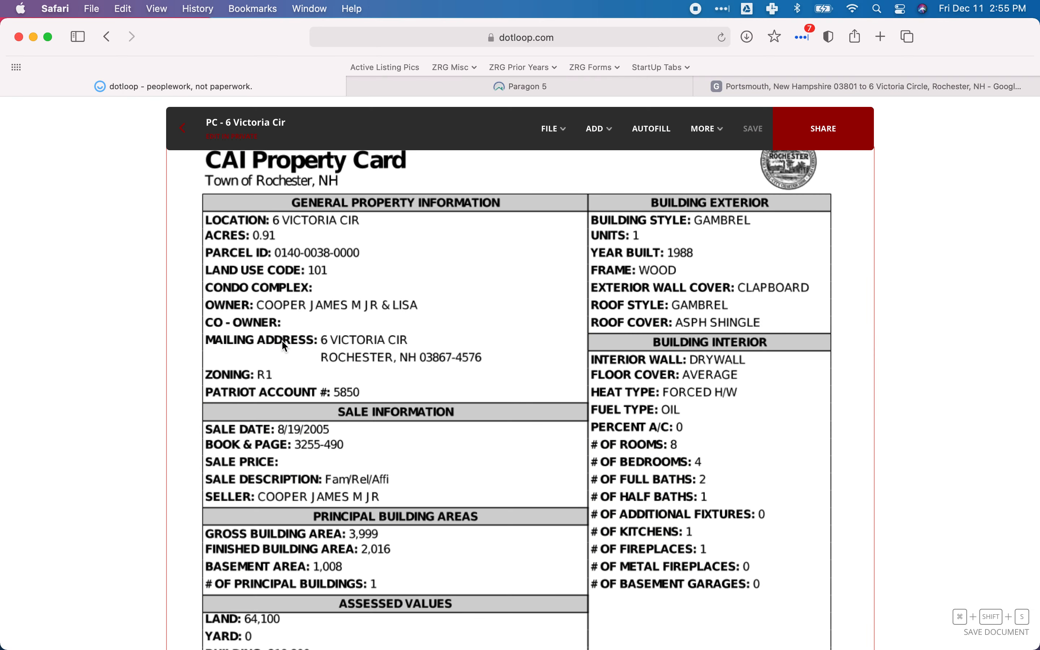
pyautogui.scroll(5, 282, 341)
pyautogui.scroll(-3, 282, 341)
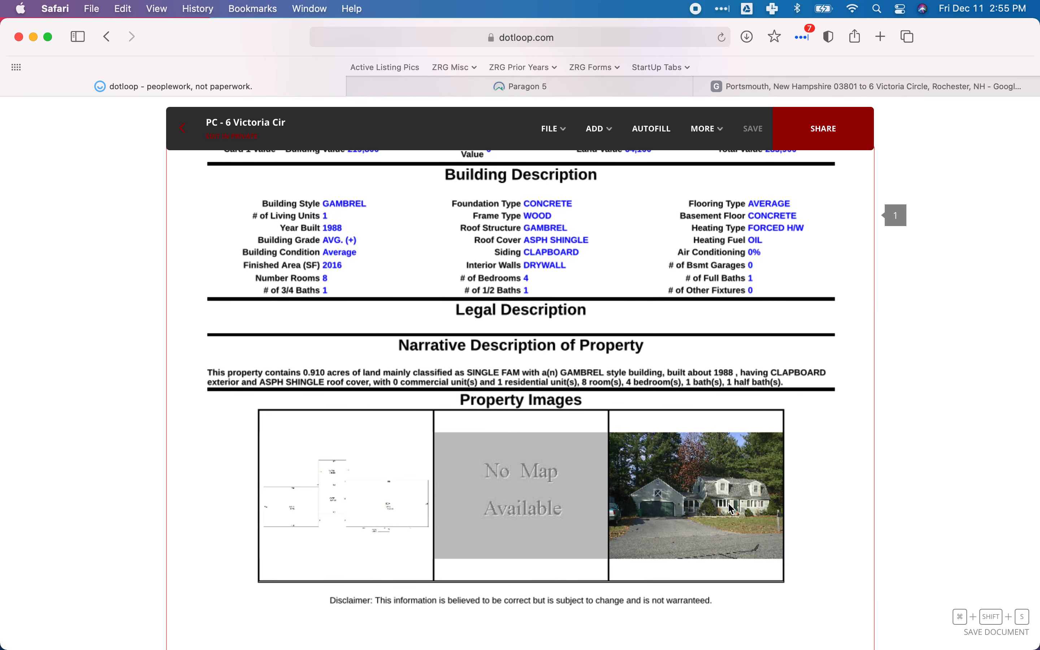
pyautogui.scroll(-10, 732, 508)
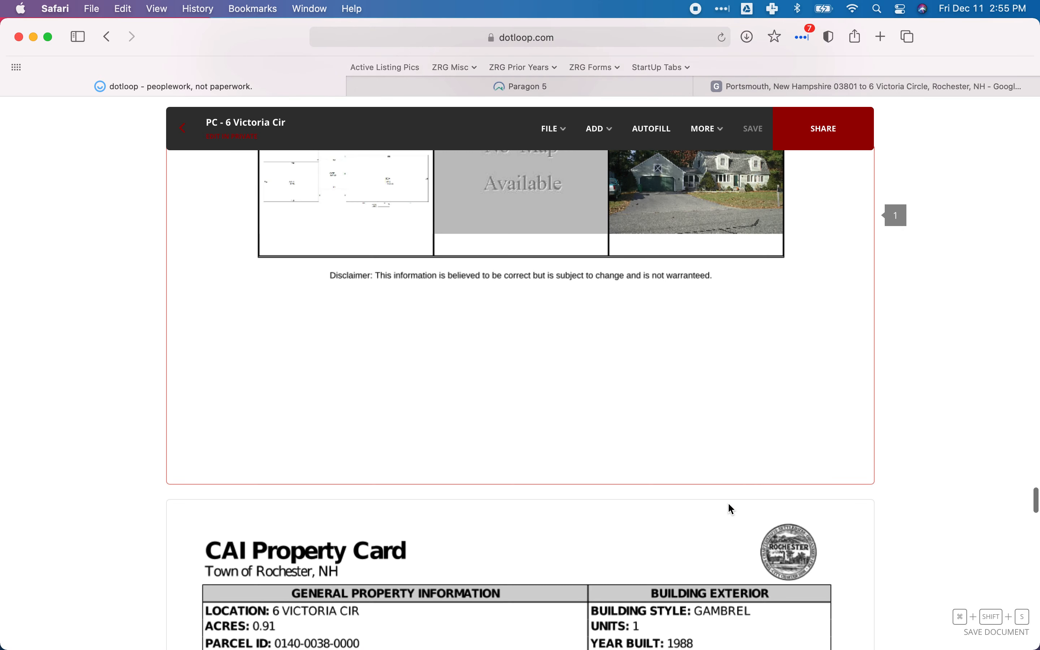
pyautogui.scroll(-6, 733, 508)
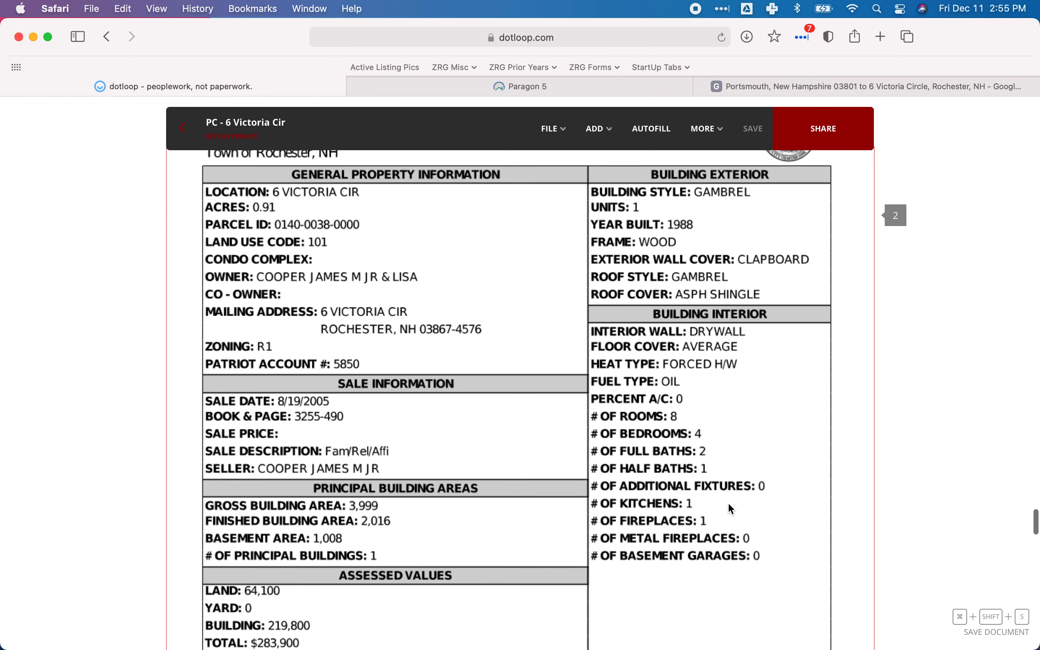
pyautogui.scroll(-3, 732, 509)
pyautogui.scroll(5, 733, 509)
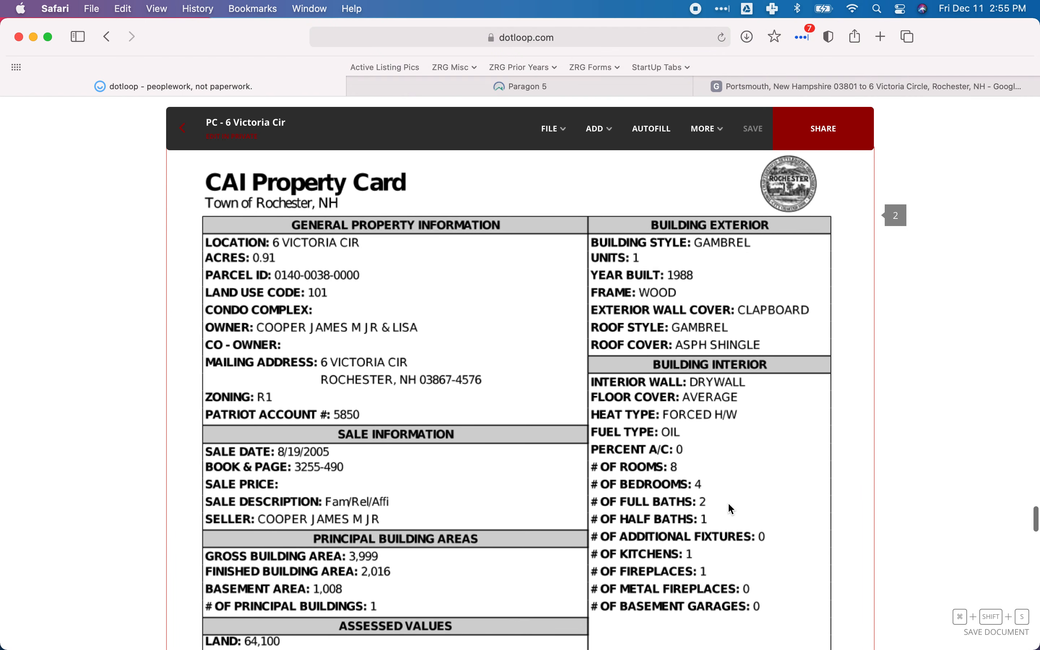
pyautogui.scroll(9, 732, 509)
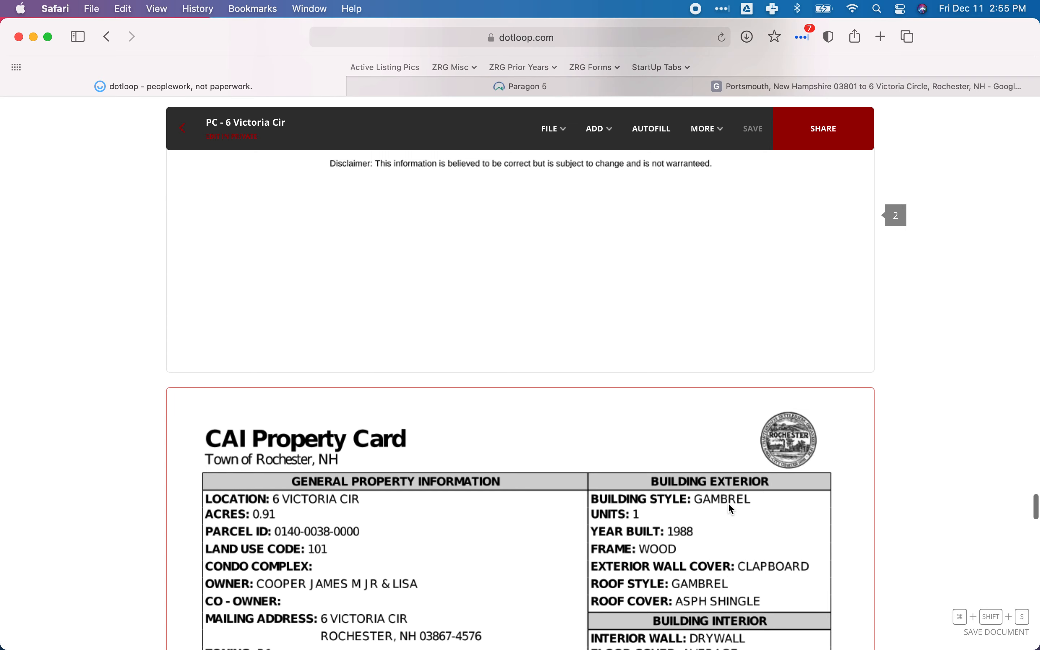
pyautogui.scroll(5, 729, 505)
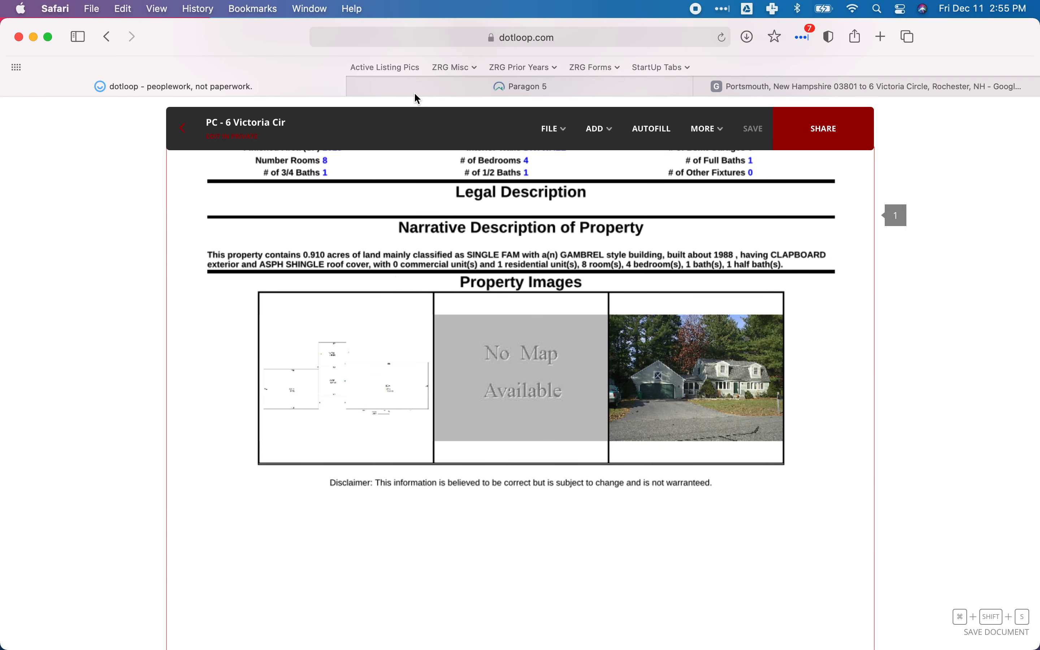
pyautogui.click(431, 88)
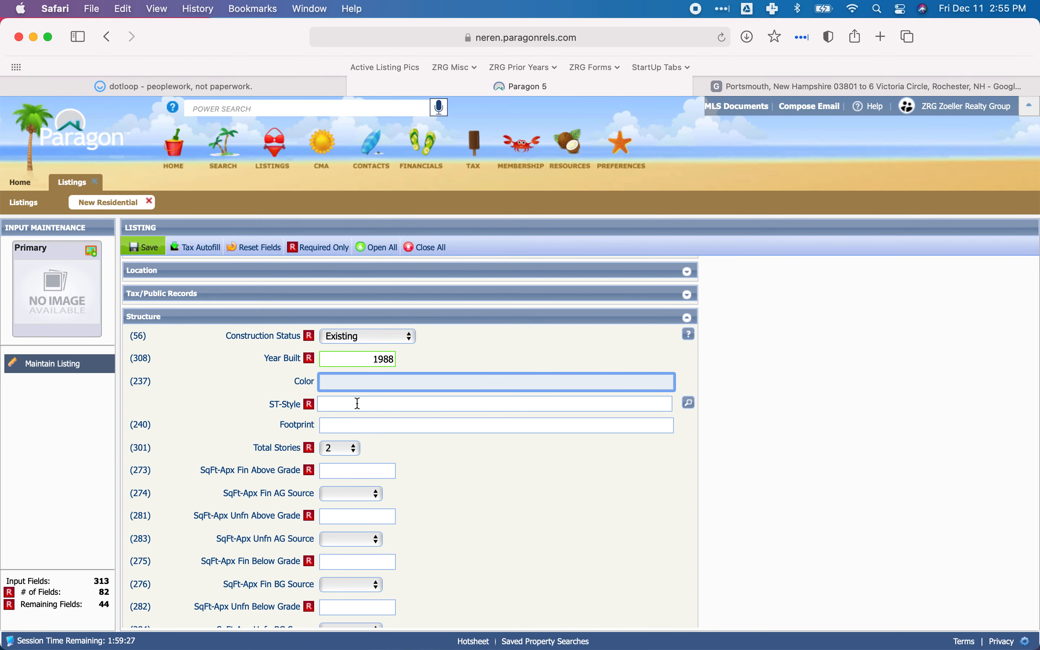
# Set ST-Style to ST27 - Gambrel in the Structure section, checking the Building Style on dotloop's property record card.
pyautogui.click(357, 404)
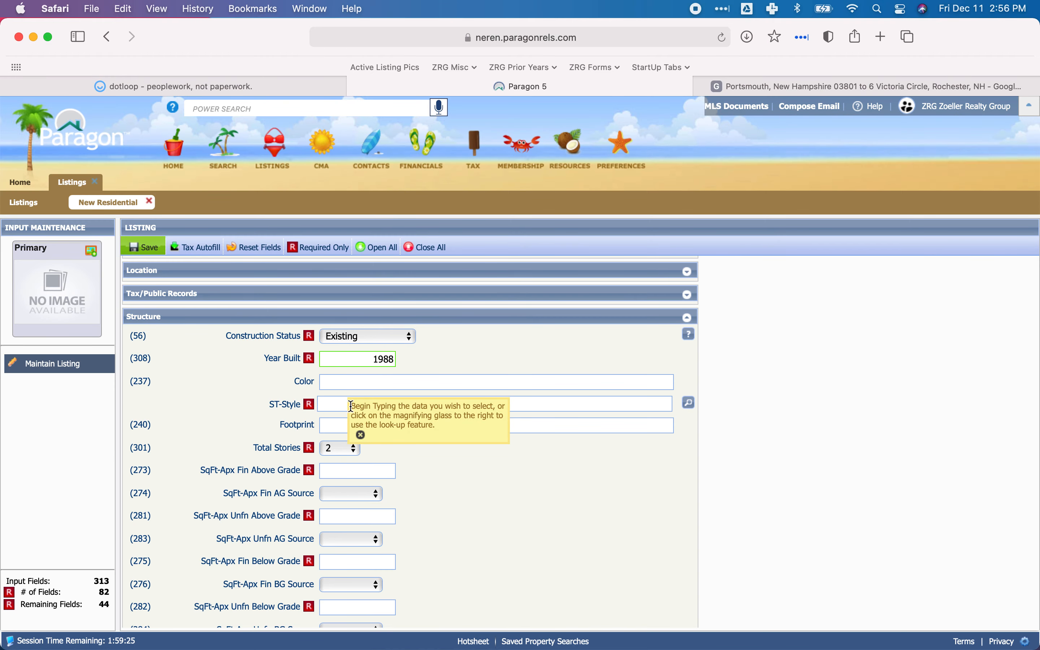
pyautogui.click(689, 402)
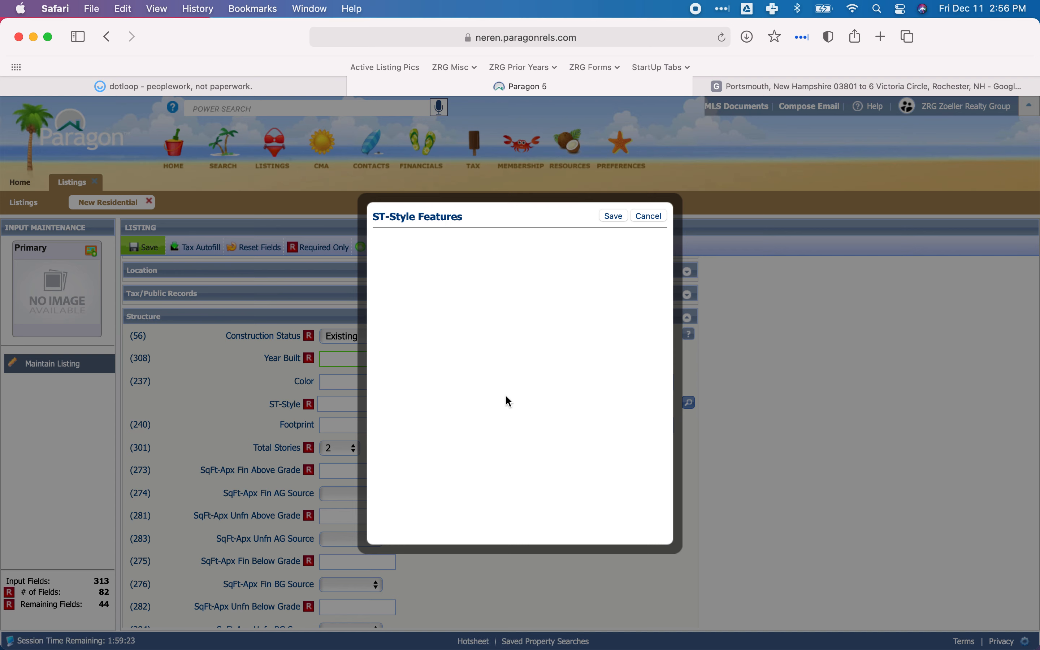
pyautogui.click(258, 86)
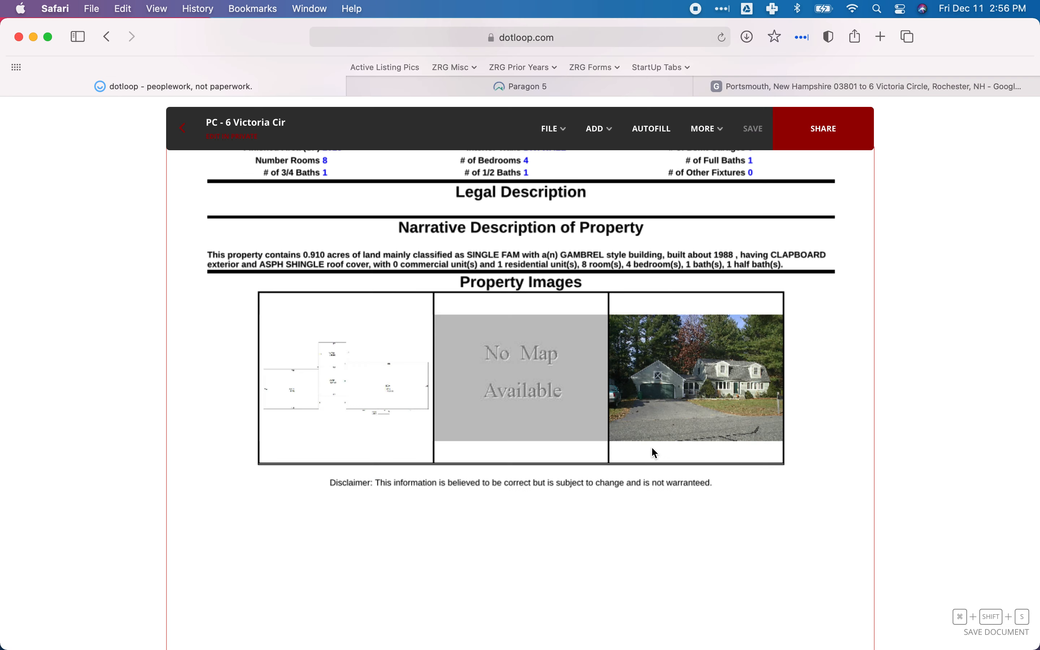
pyautogui.scroll(5, 651, 447)
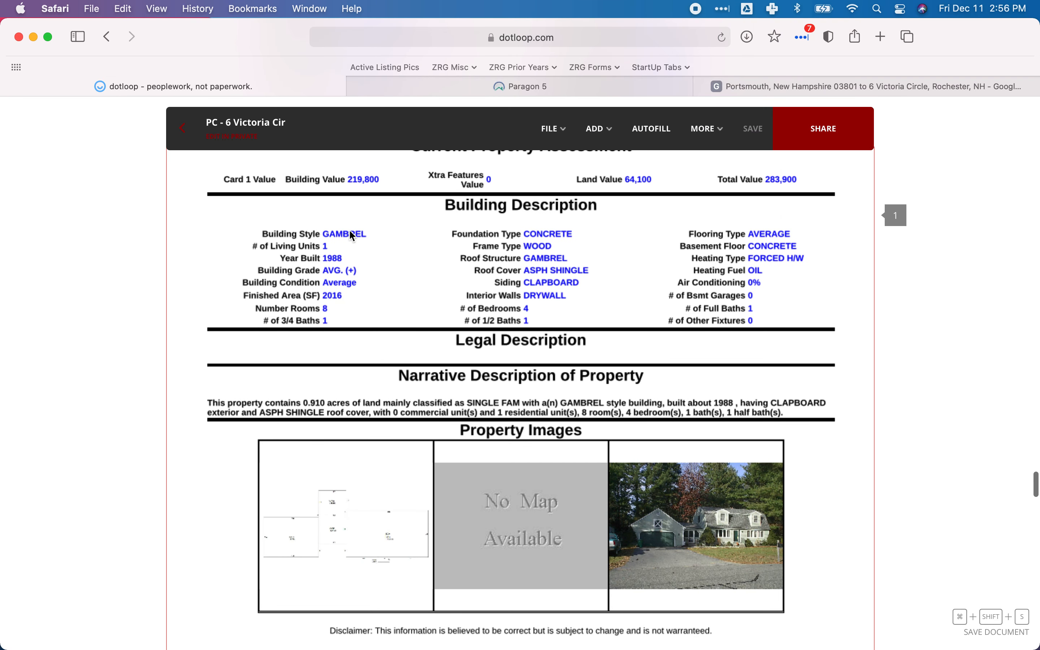
pyautogui.click(428, 92)
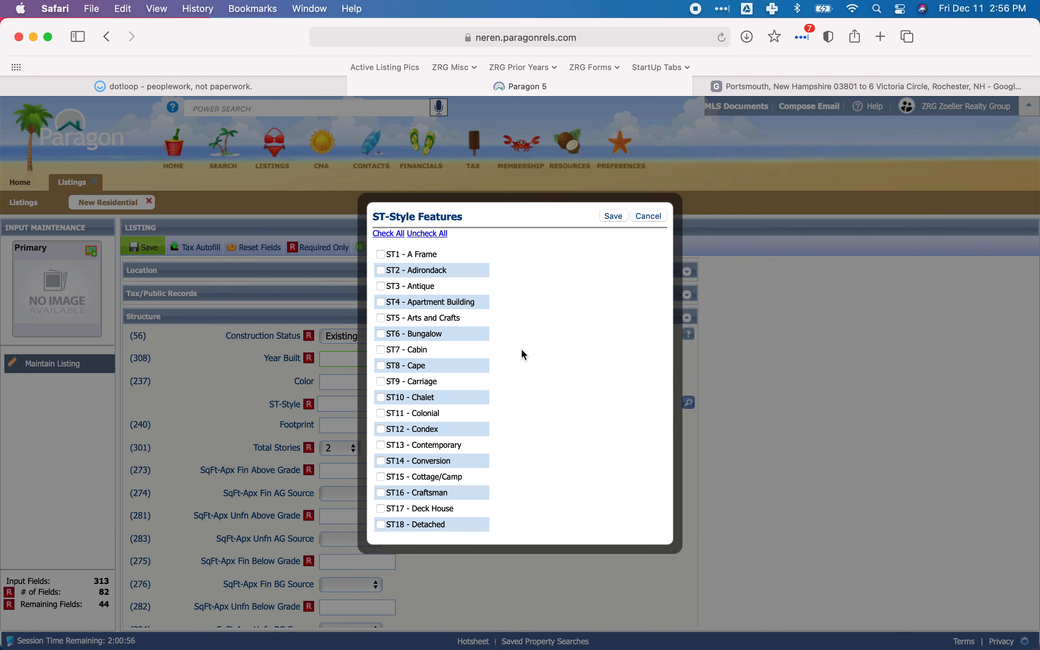
pyautogui.scroll(-5, 495, 376)
pyautogui.scroll(-3, 495, 377)
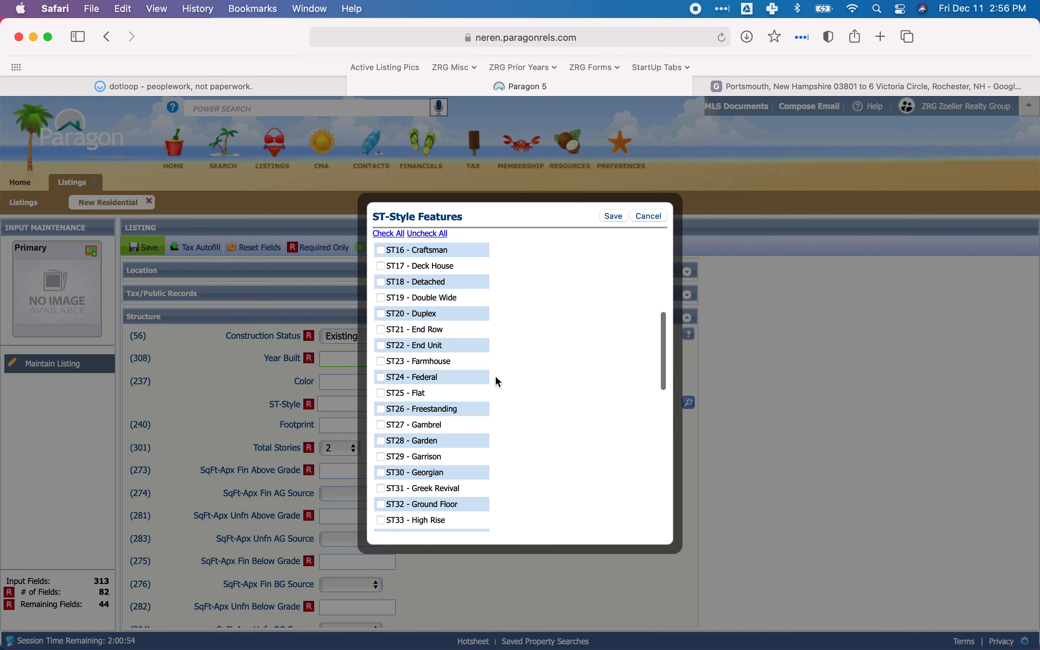
pyautogui.click(381, 403)
pyautogui.click(613, 216)
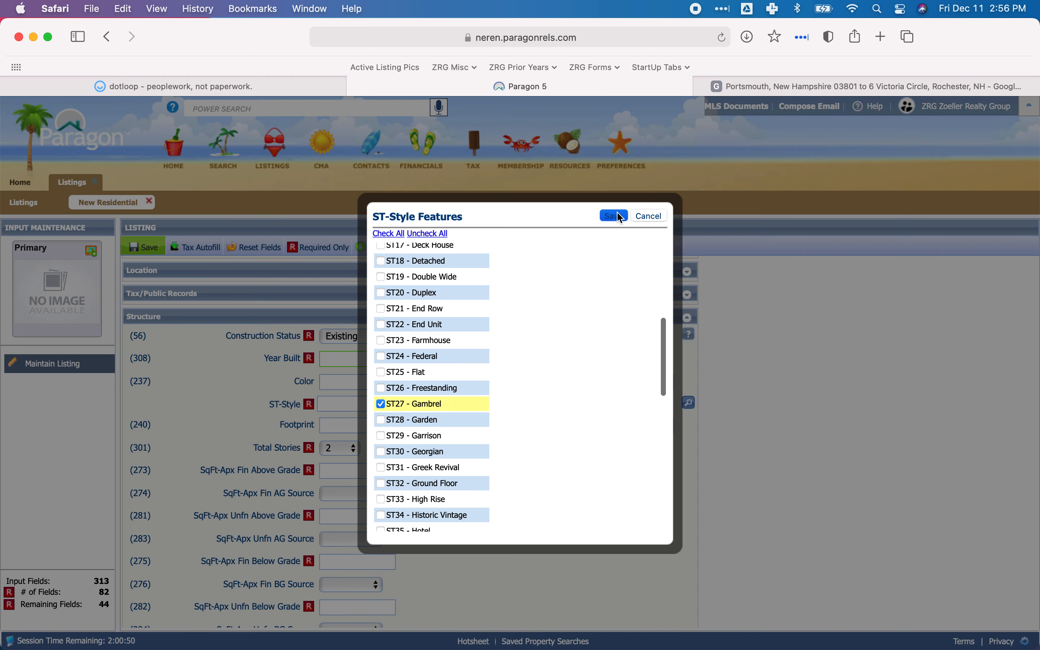
# Review the Building Description on dotloop's property record card against the remaining Structure fields, and return to the Paragon listing.
pyautogui.scroll(-2, 498, 381)
pyautogui.scroll(-1, 497, 381)
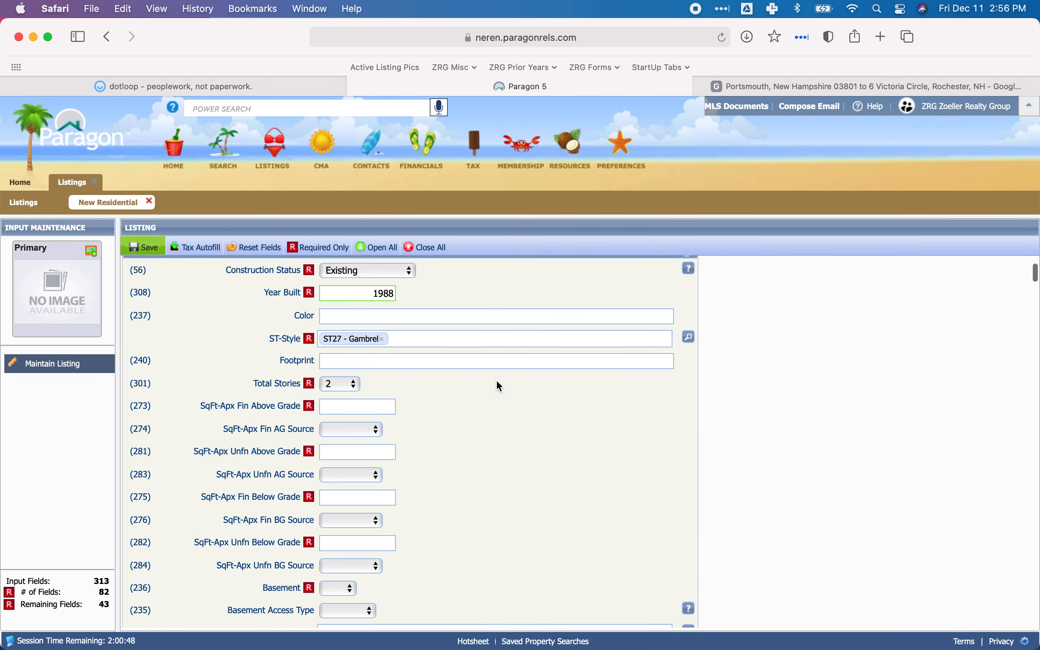
pyautogui.scroll(1, 396, 378)
pyautogui.scroll(-2, 396, 378)
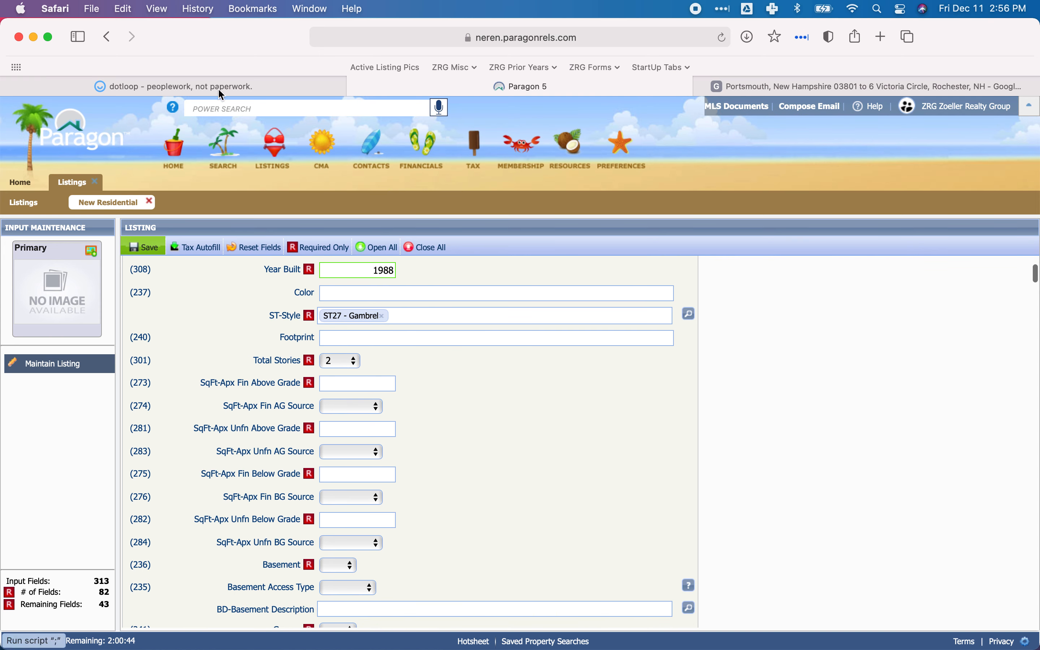
pyautogui.click(258, 87)
pyautogui.scroll(3, 410, 323)
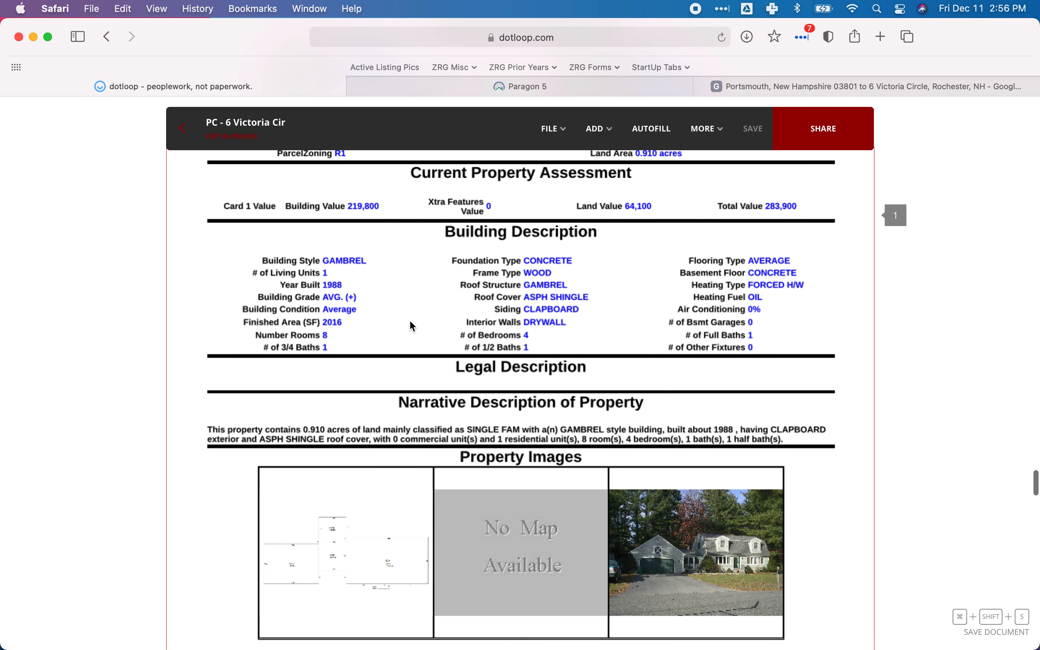
pyautogui.scroll(1, 412, 327)
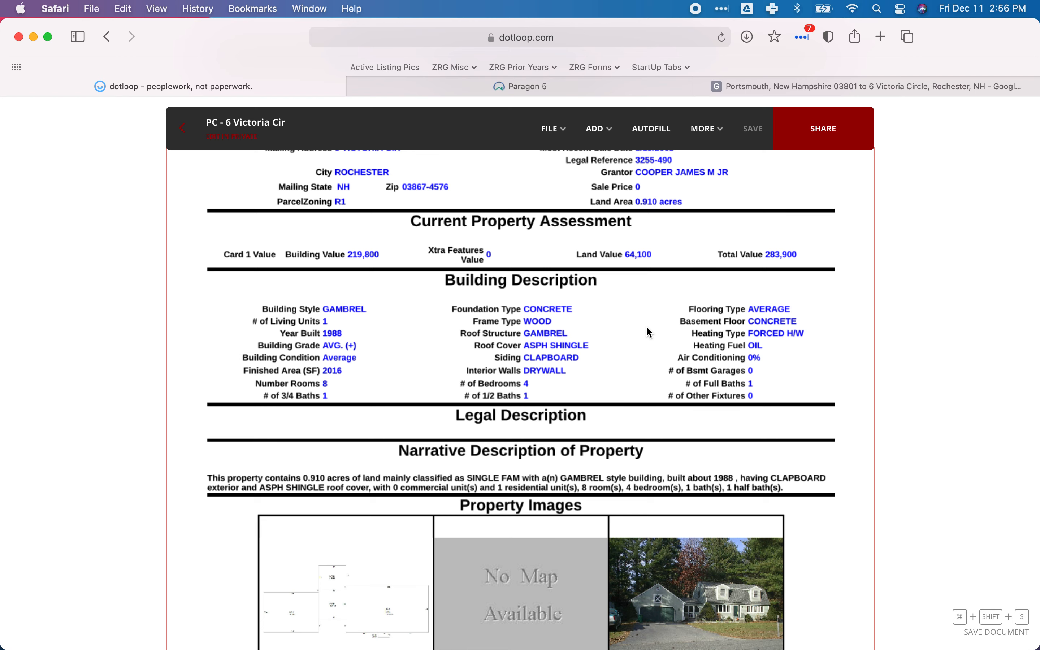
pyautogui.scroll(5, 637, 336)
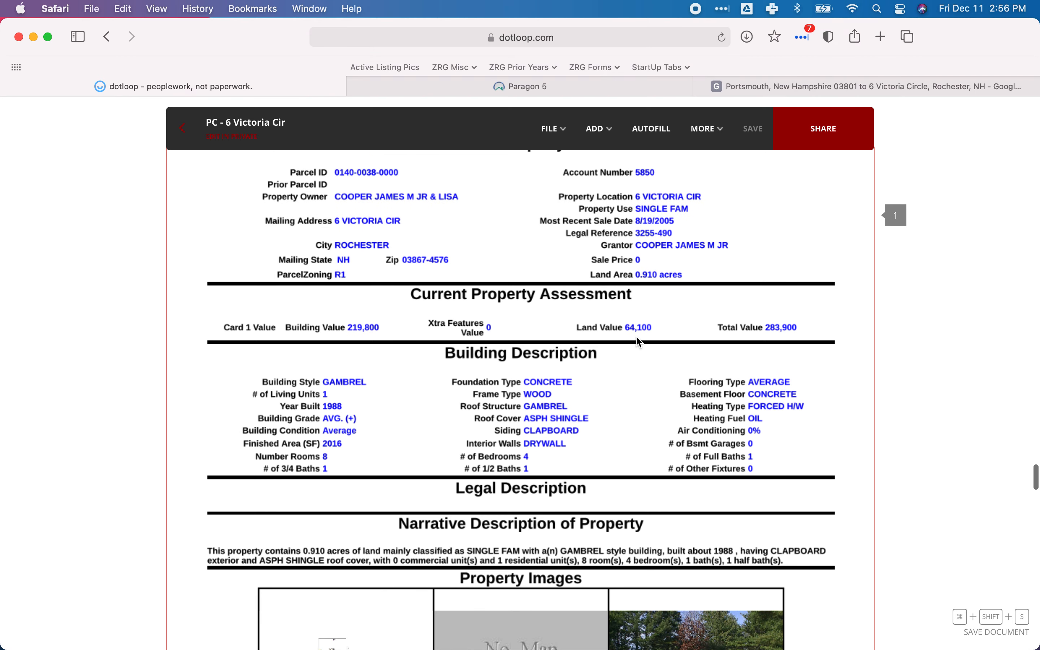
pyautogui.scroll(-5, 638, 340)
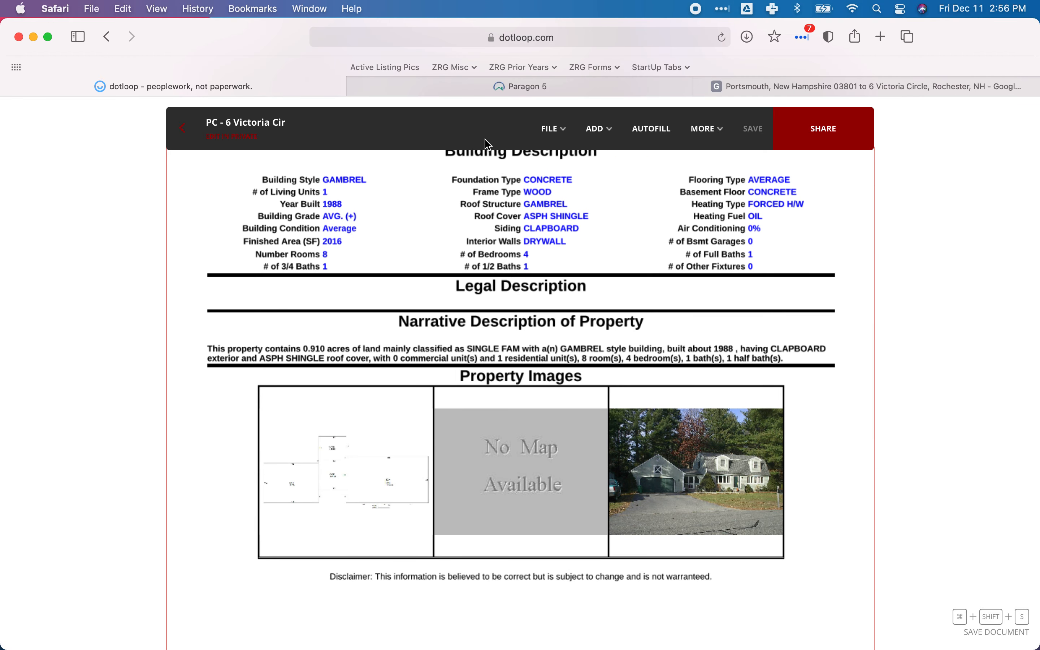
pyautogui.click(410, 86)
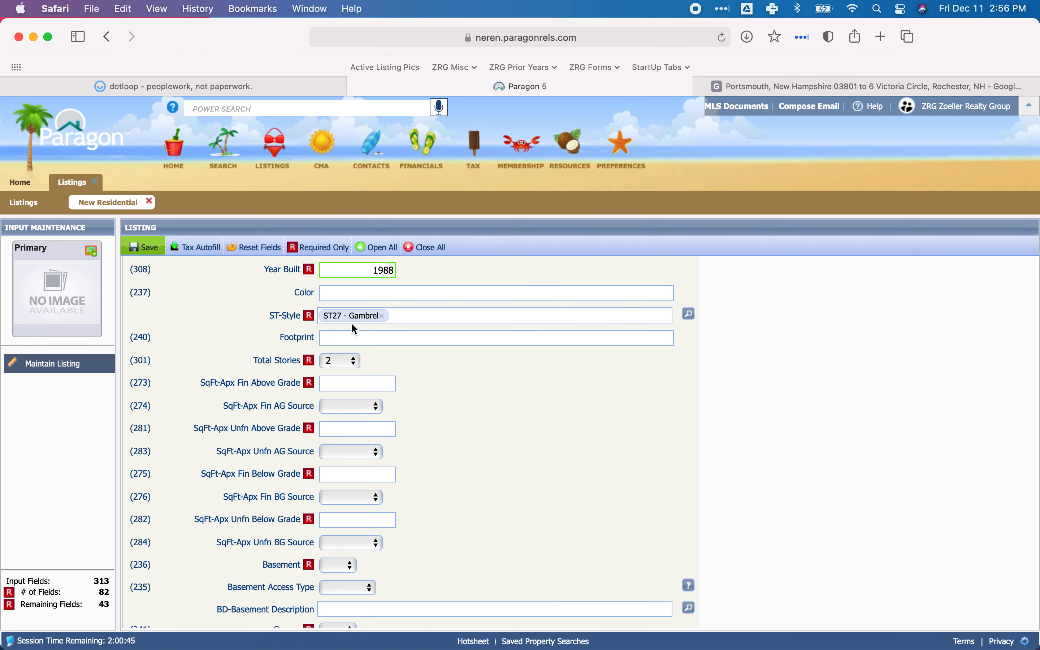
# Examine the building areas and sketch on dotloop's CAI Property Card for Paragon's SqFt-Apx Fin Above Grade field.
pyautogui.click(359, 383)
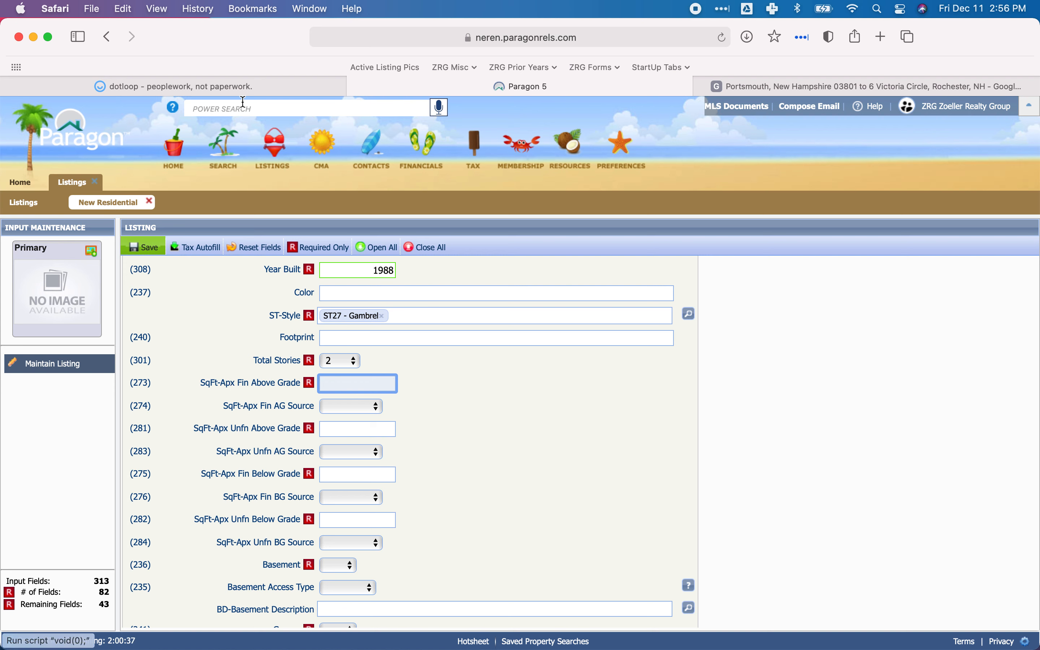
pyautogui.click(251, 92)
pyautogui.scroll(2, 452, 402)
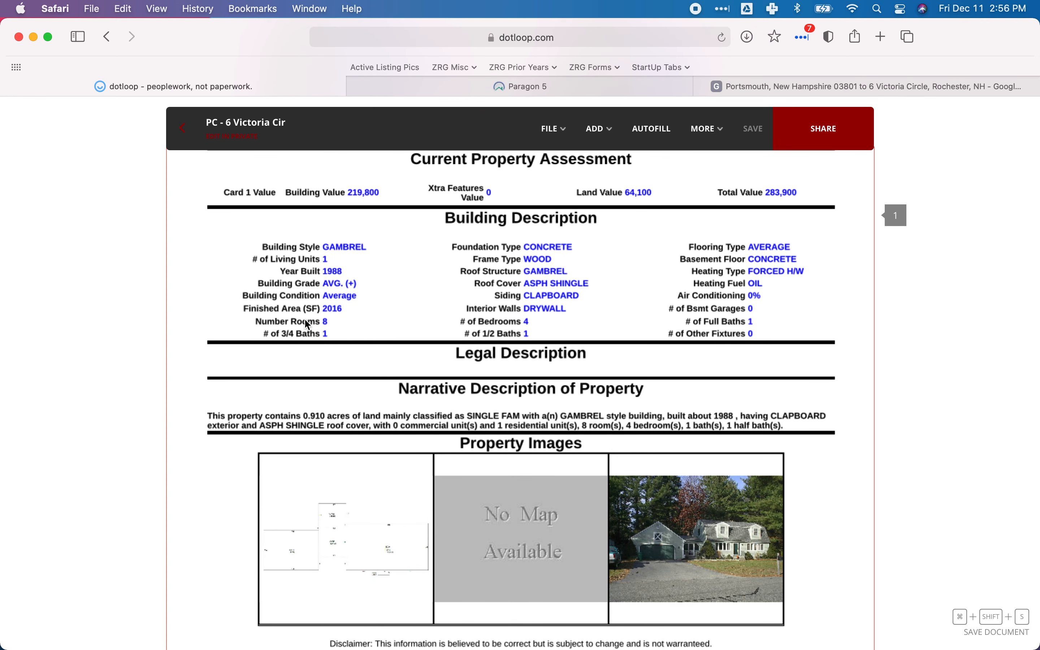
pyautogui.scroll(-3, 278, 313)
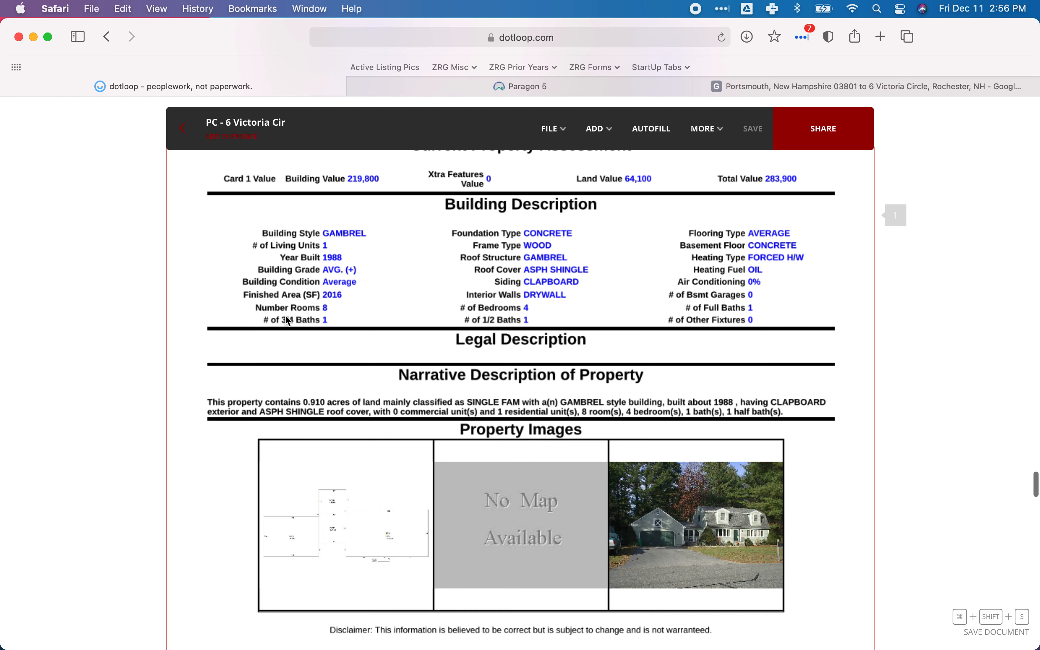
pyautogui.scroll(-10, 367, 354)
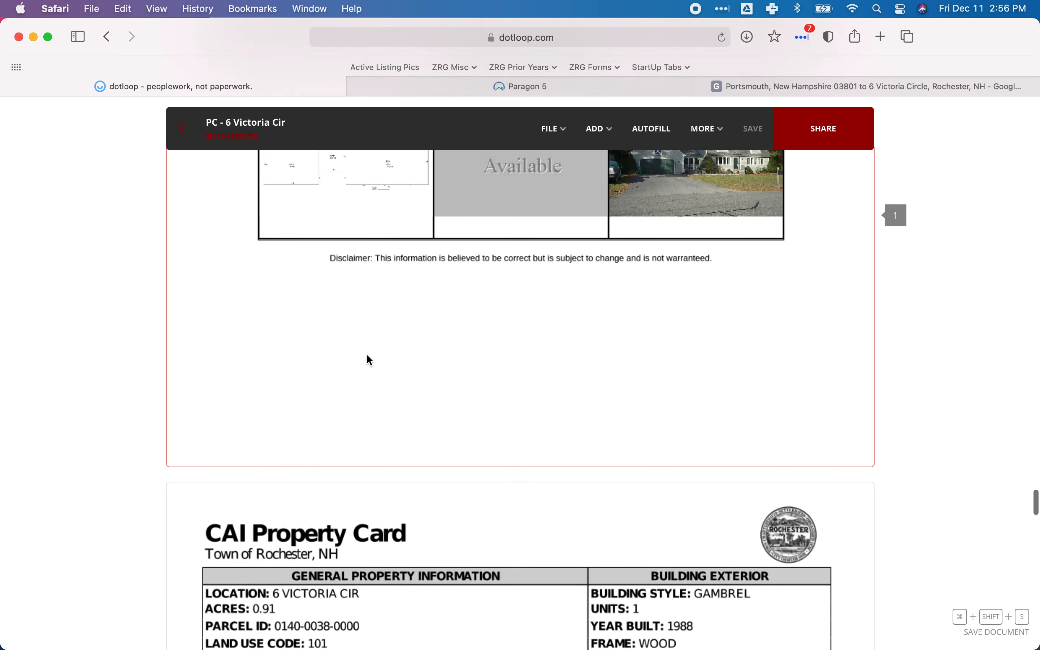
pyautogui.scroll(5, 367, 353)
pyautogui.scroll(-8, 367, 353)
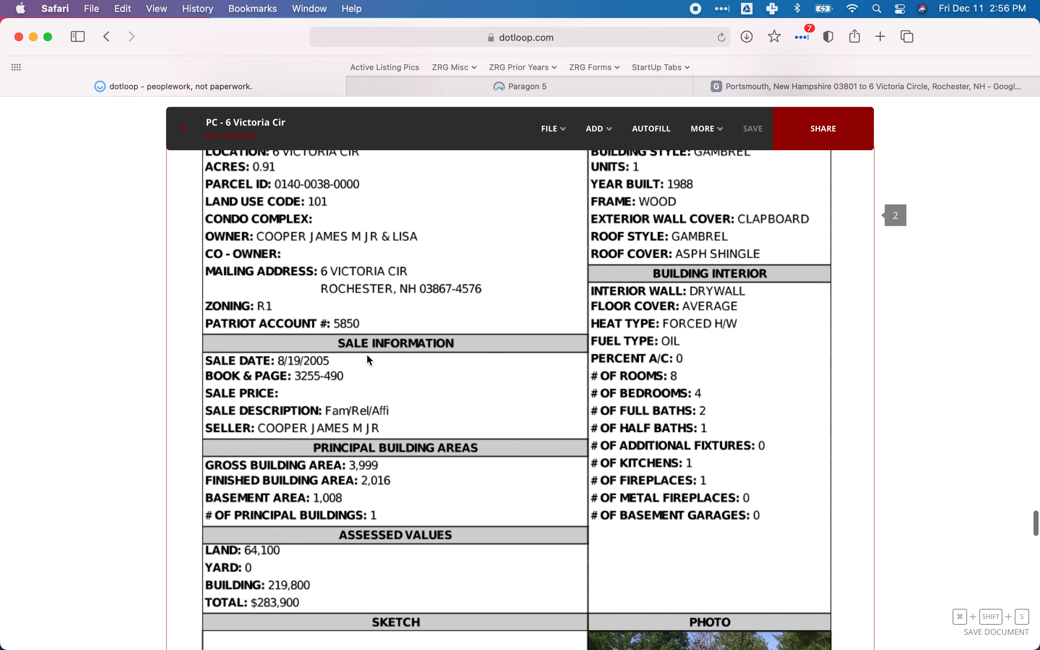
pyautogui.scroll(-5, 367, 355)
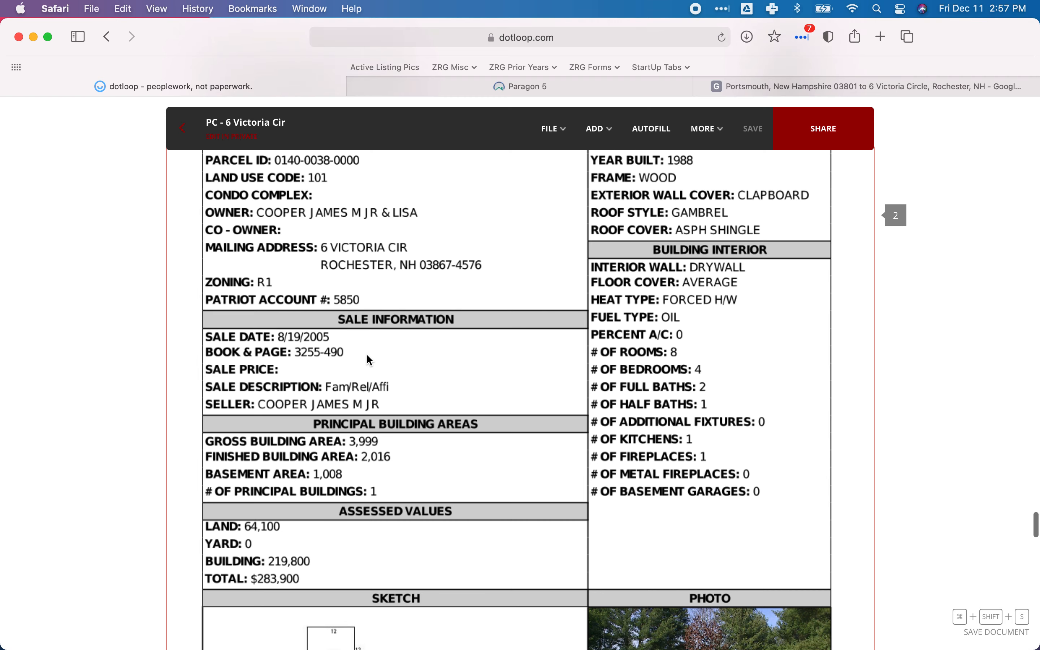
pyautogui.scroll(-3, 366, 353)
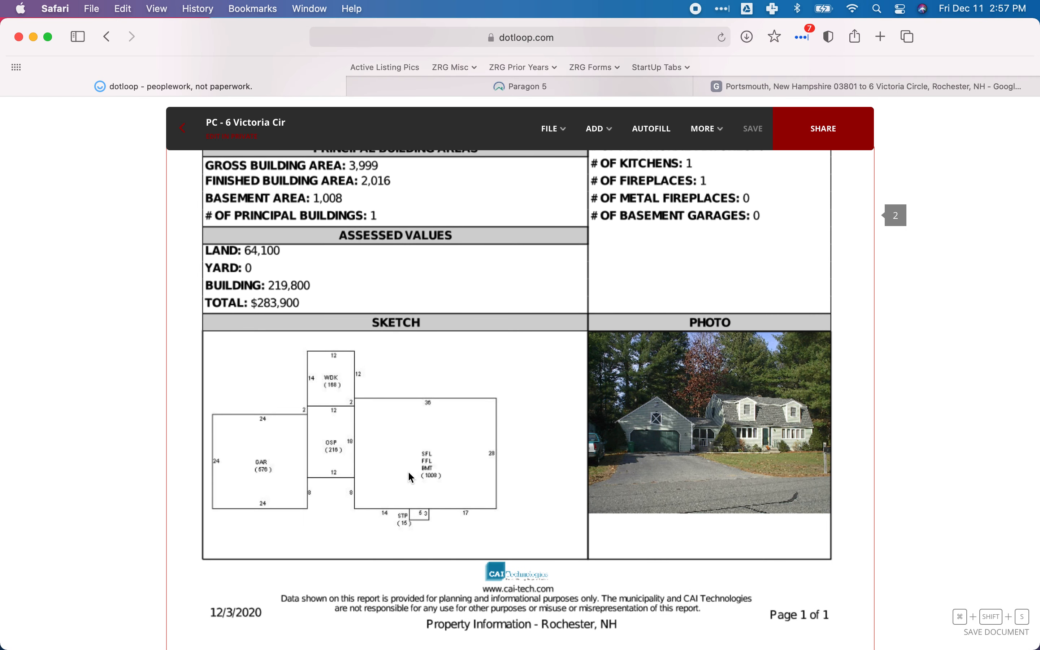
pyautogui.scroll(2, 280, 352)
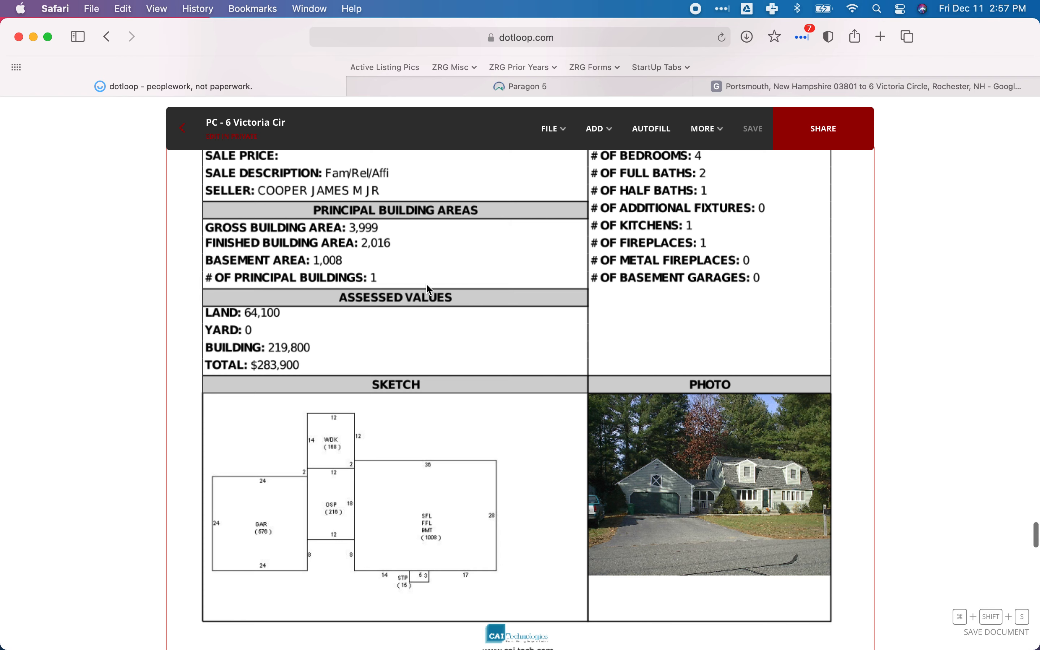
pyautogui.scroll(5, 427, 286)
pyautogui.scroll(3, 427, 285)
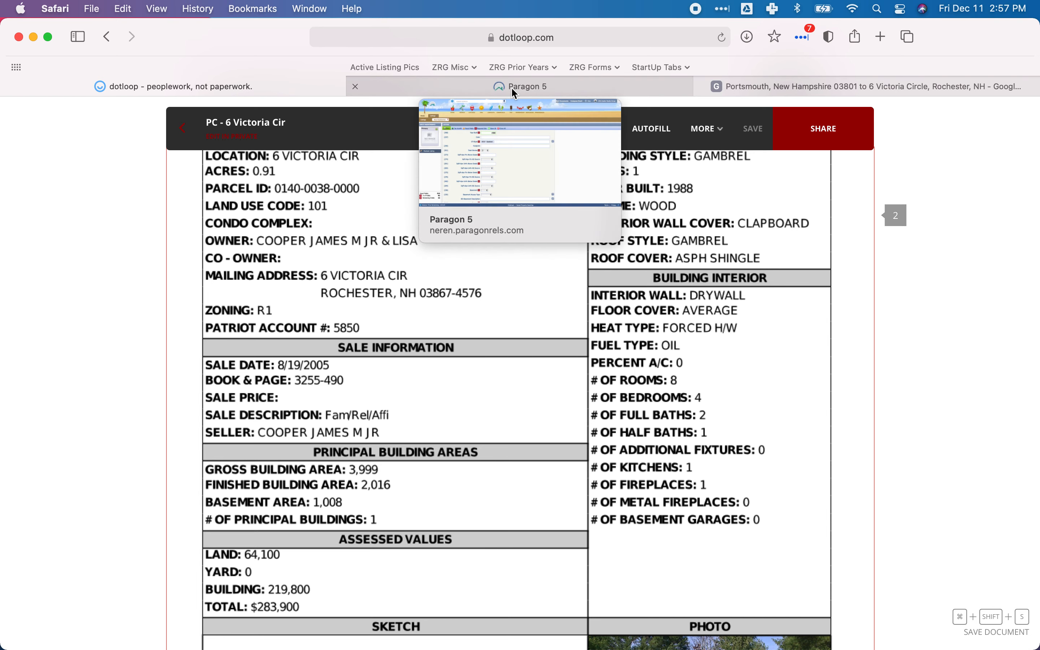
pyautogui.scroll(-10, 427, 389)
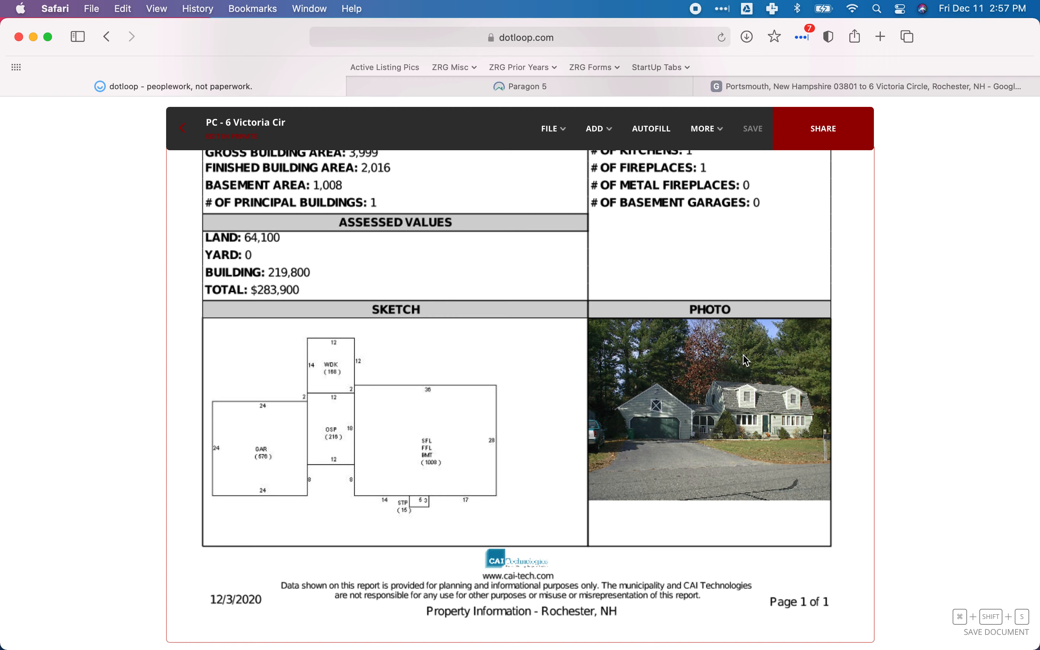
# Return to the Paragon listing and set SqFt-Apx Fin Above Grade to 2016 with Municipal as its source.
pyautogui.click(522, 86)
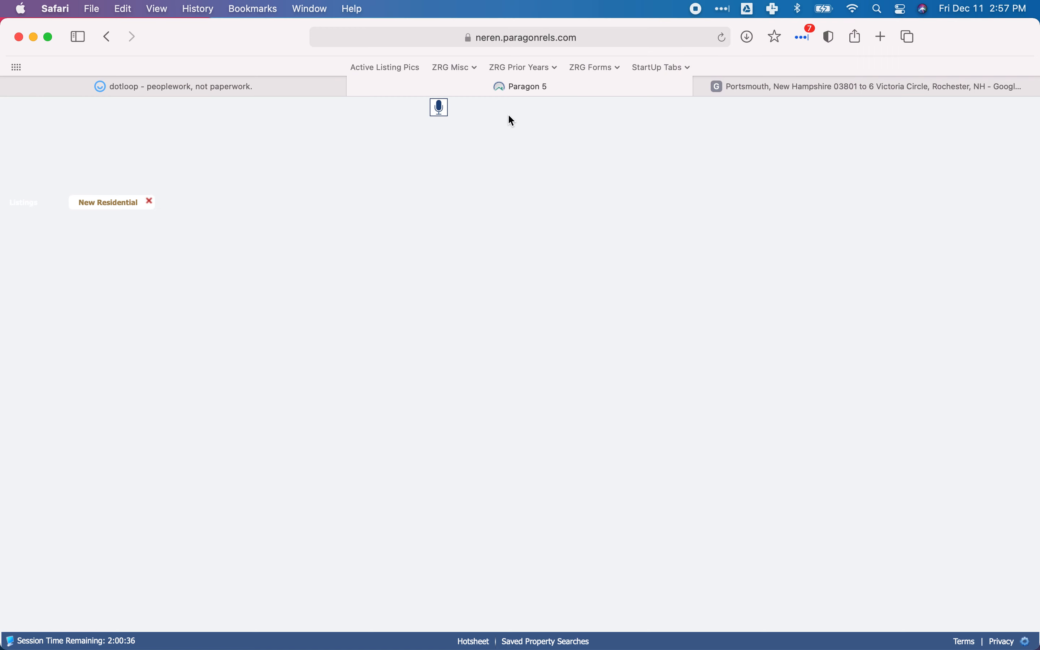
pyautogui.write('2016')
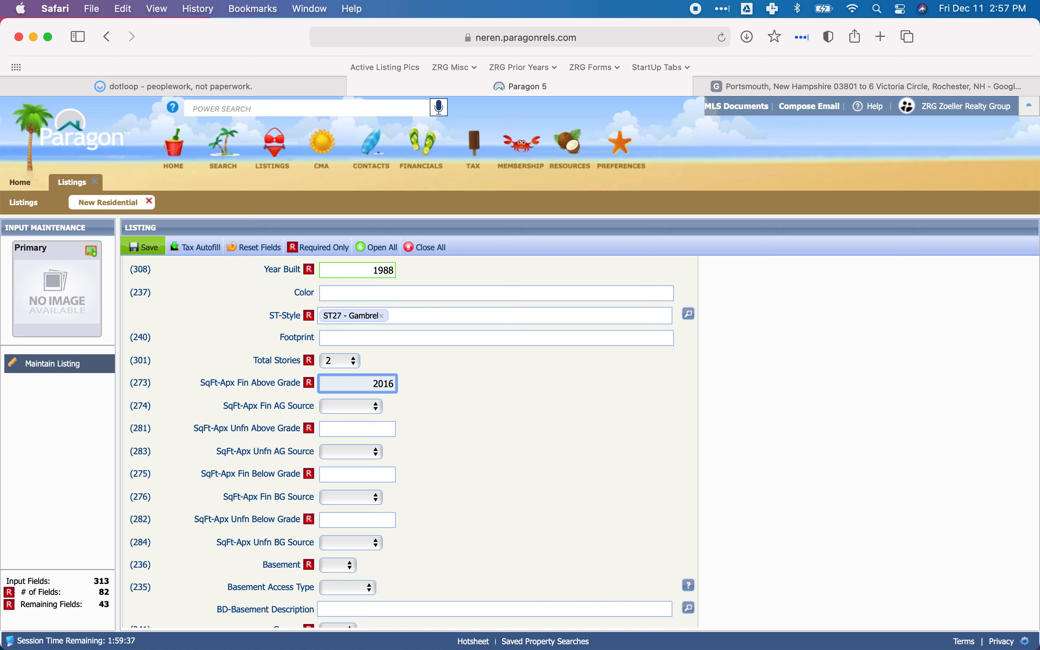
pyautogui.press('Tab')
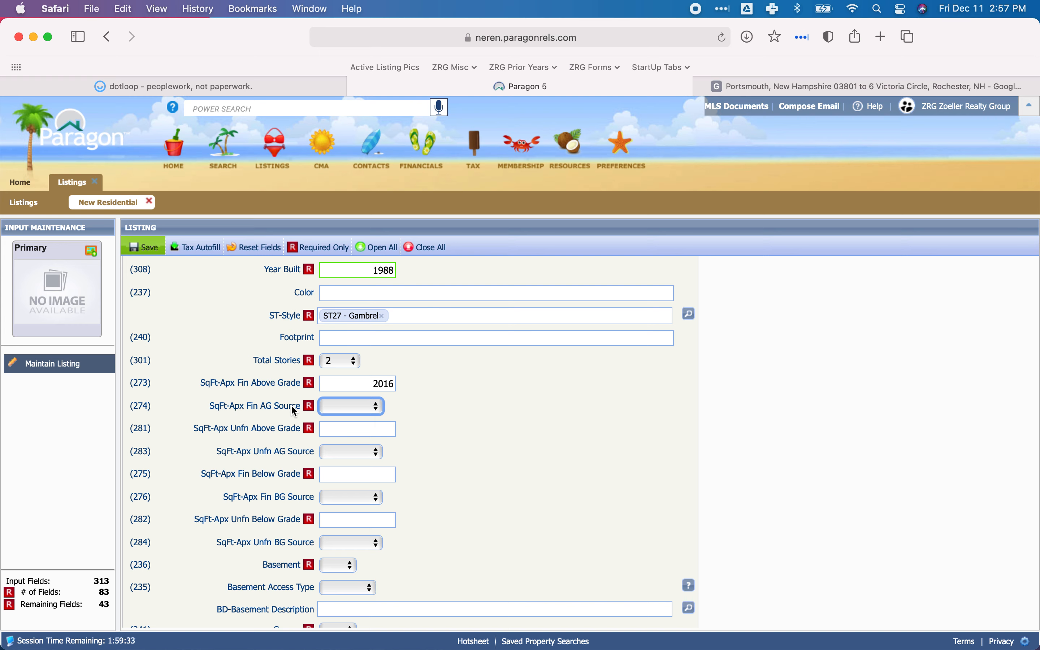
pyautogui.click(351, 410)
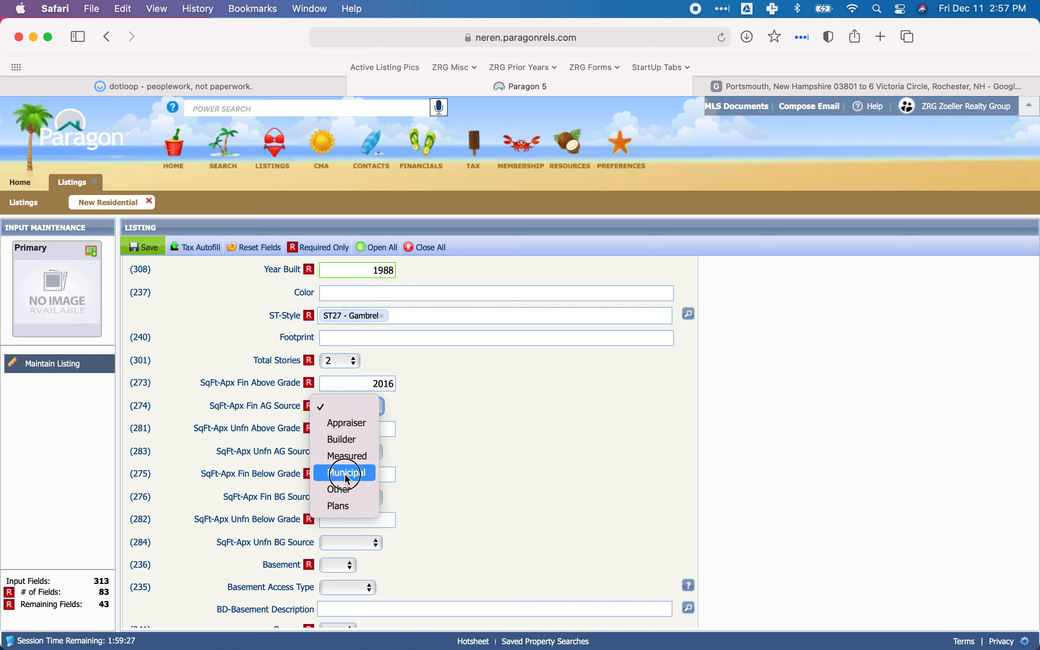
pyautogui.click(470, 424)
pyautogui.press('m')
pyautogui.press('Tab')
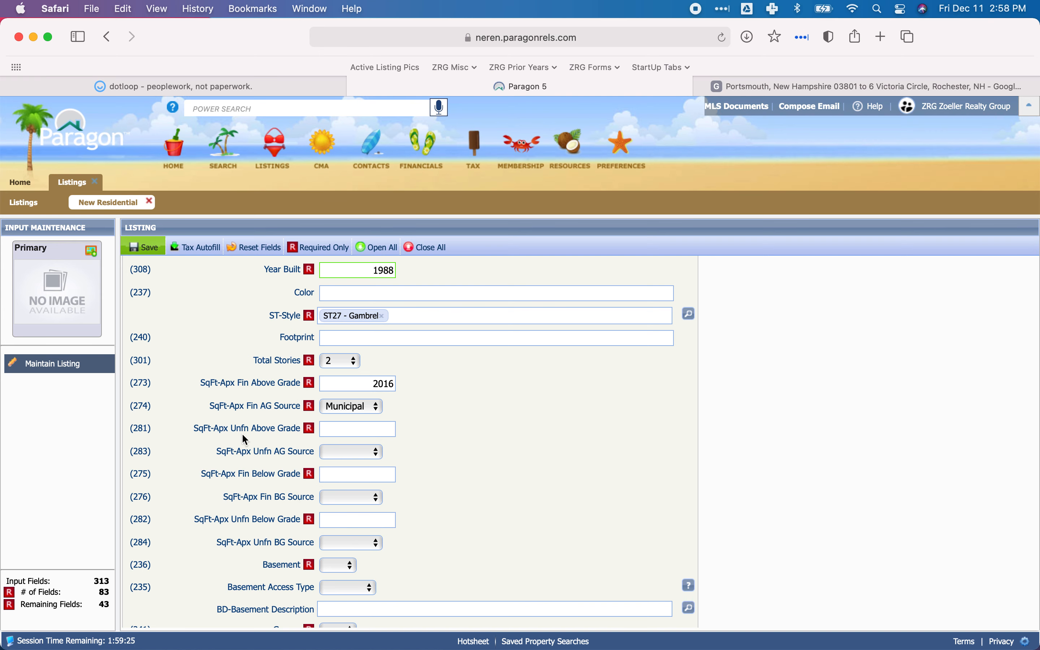
# Set SqFt-Apx Unfn Above Grade to 0 after a brief check of the dotloop property card.
pyautogui.click(375, 431)
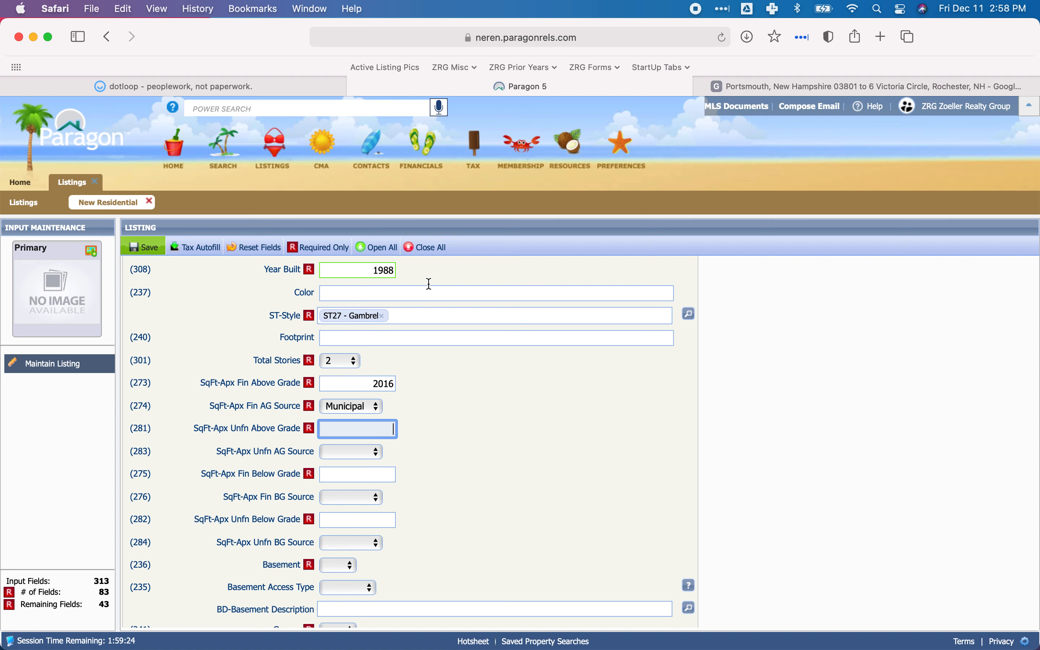
pyautogui.click(310, 87)
pyautogui.click(403, 80)
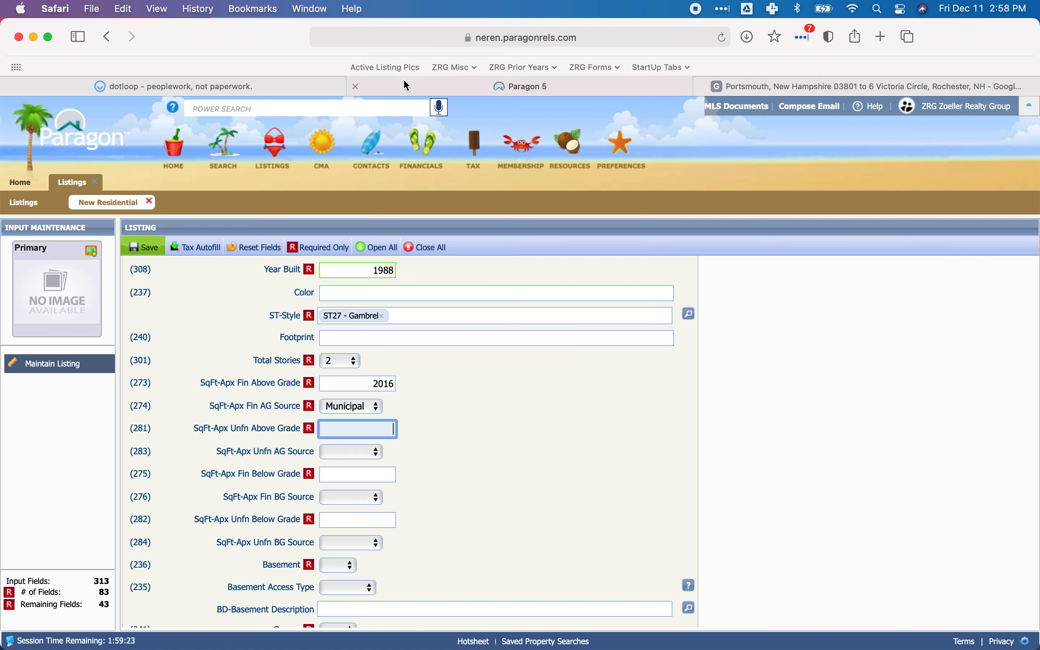
pyautogui.scroll(1, 447, 390)
pyautogui.write('0')
pyautogui.press('Tab')
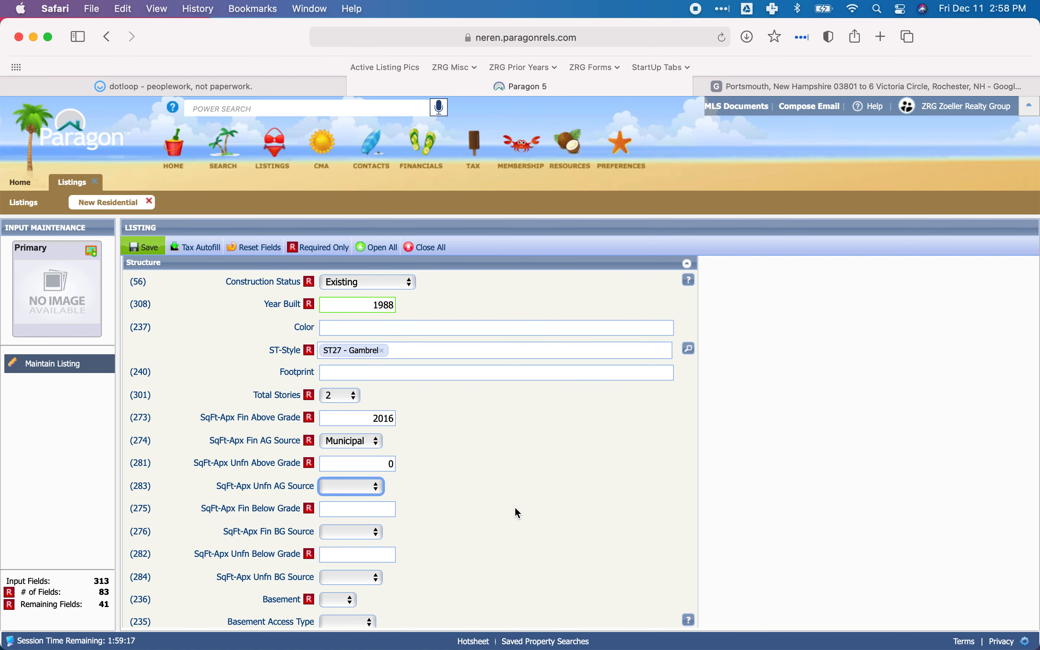
# Examine the principal building areas and sketch on dotloop's CAI Property Card for Paragon's SqFt-Apx Fin Below Grade field.
pyautogui.scroll(-5, 518, 513)
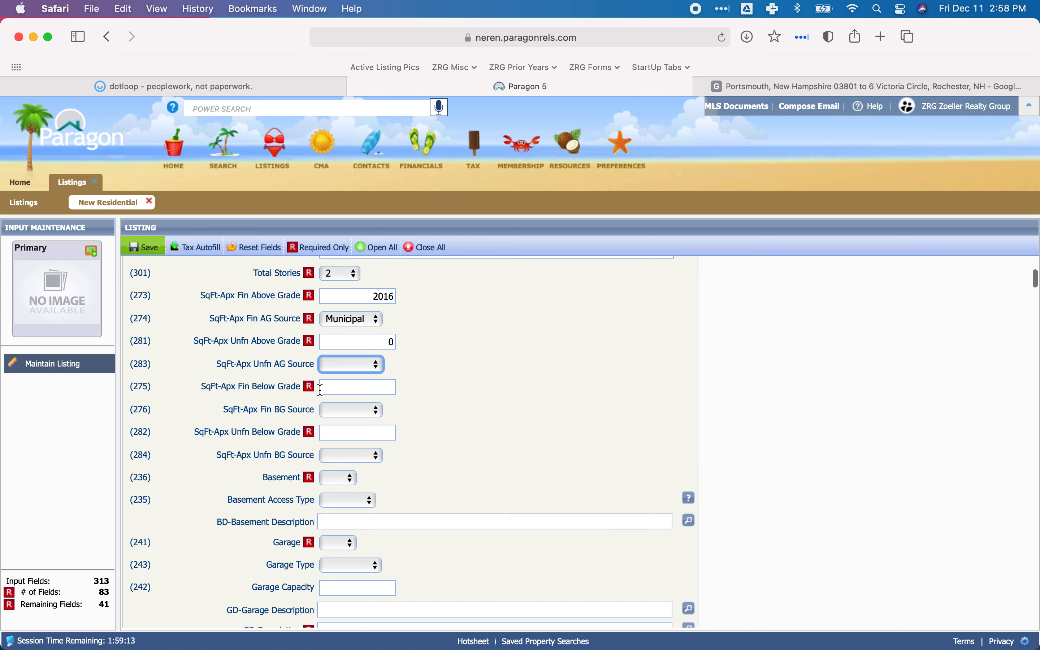
pyautogui.click(348, 388)
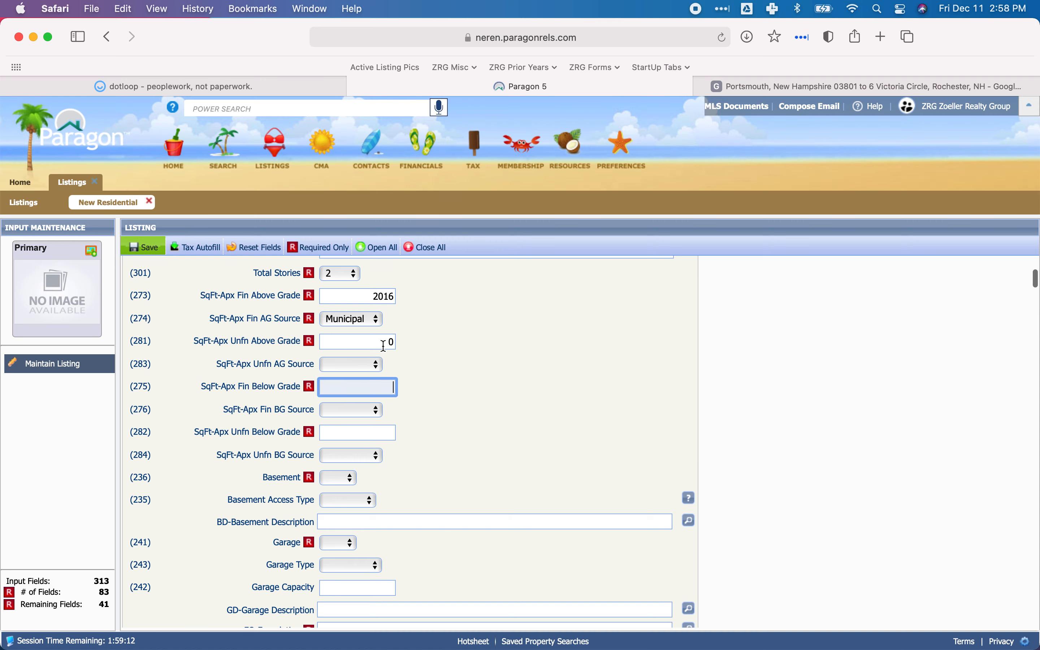
pyautogui.click(243, 90)
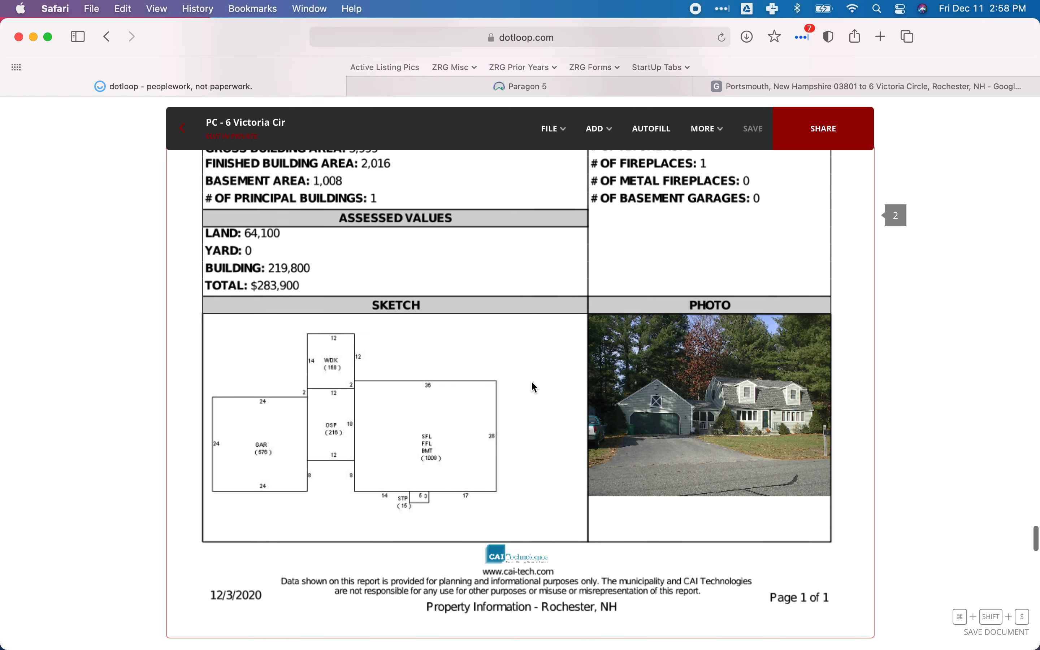
pyautogui.scroll(5, 531, 383)
pyautogui.scroll(3, 532, 383)
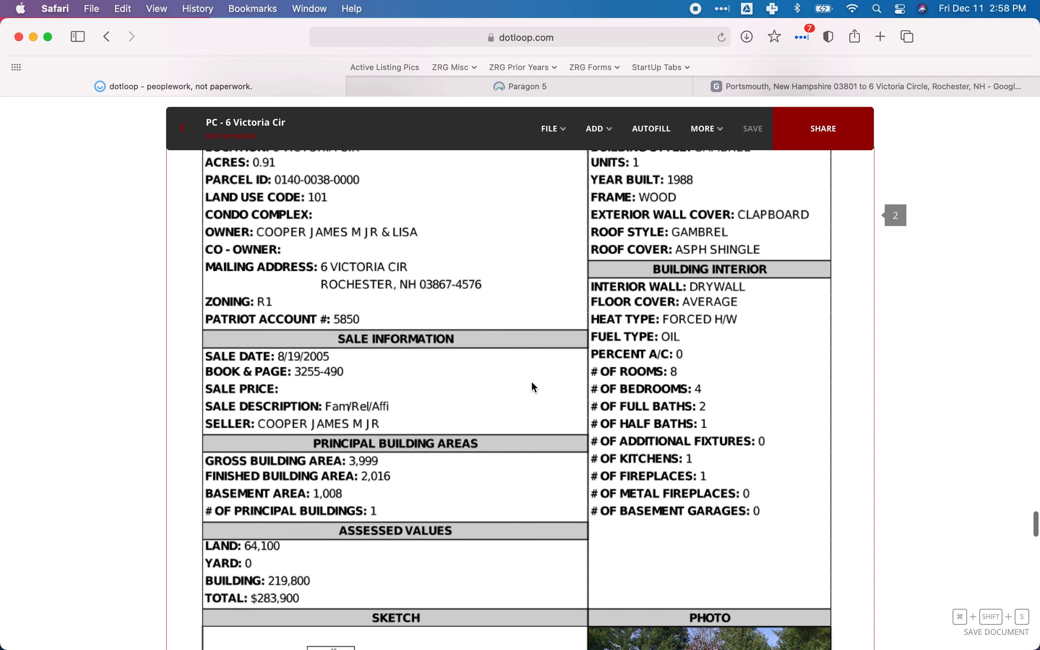
pyautogui.scroll(1, 534, 387)
pyautogui.scroll(-8, 534, 386)
pyautogui.scroll(-5, 532, 383)
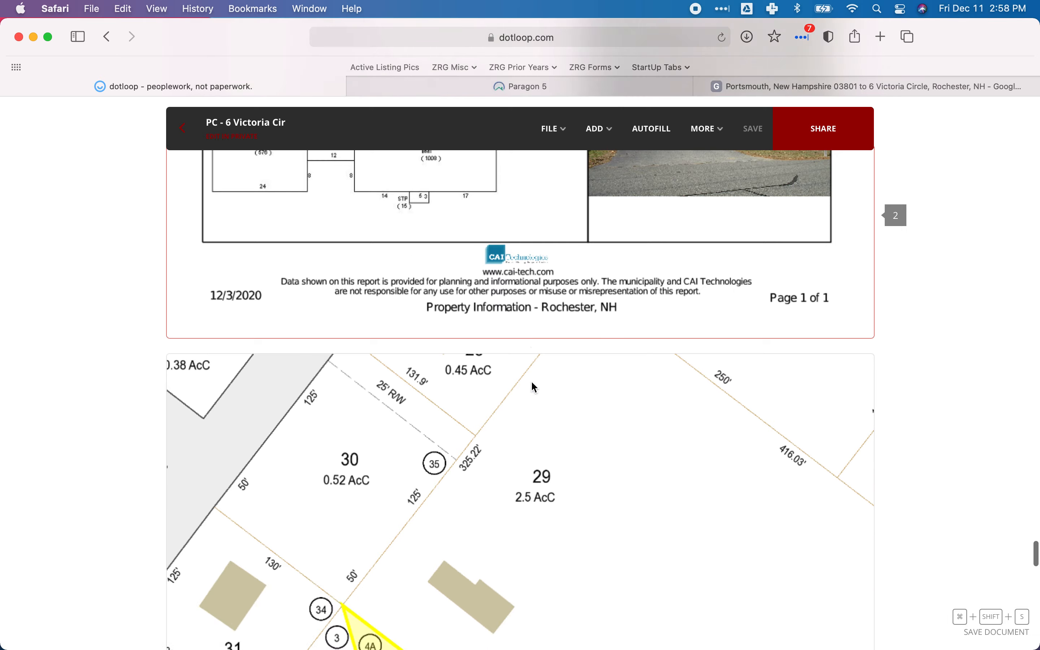
pyautogui.scroll(12, 532, 383)
pyautogui.scroll(15, 532, 382)
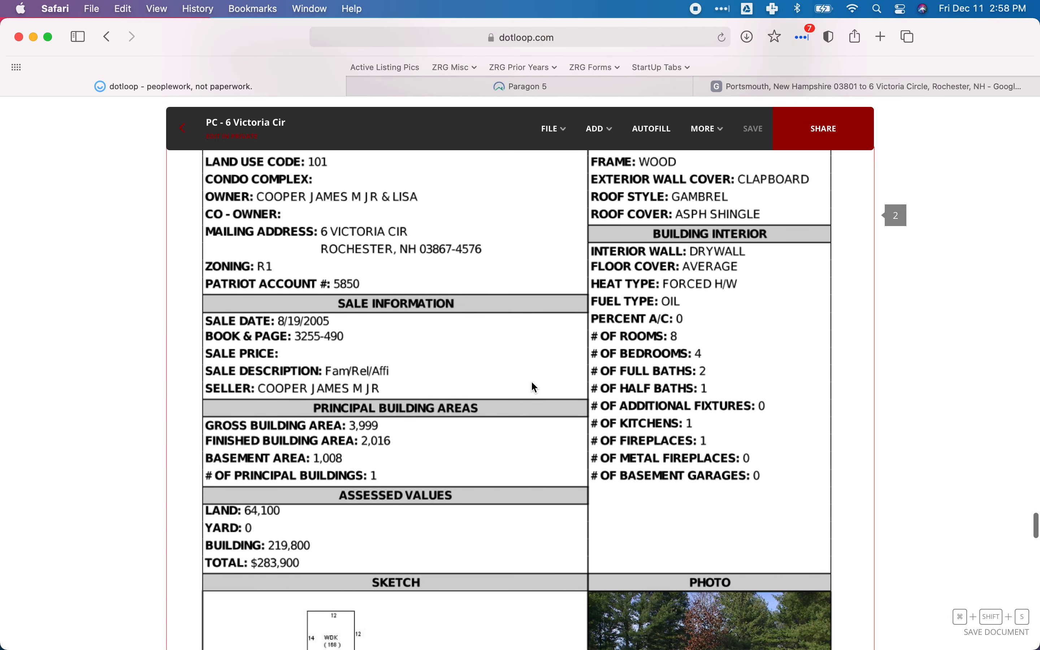
# Review the property record card's Building Description and the seller's Property Disclosure in dotloop for foundation and basement details.
pyautogui.scroll(10, 536, 387)
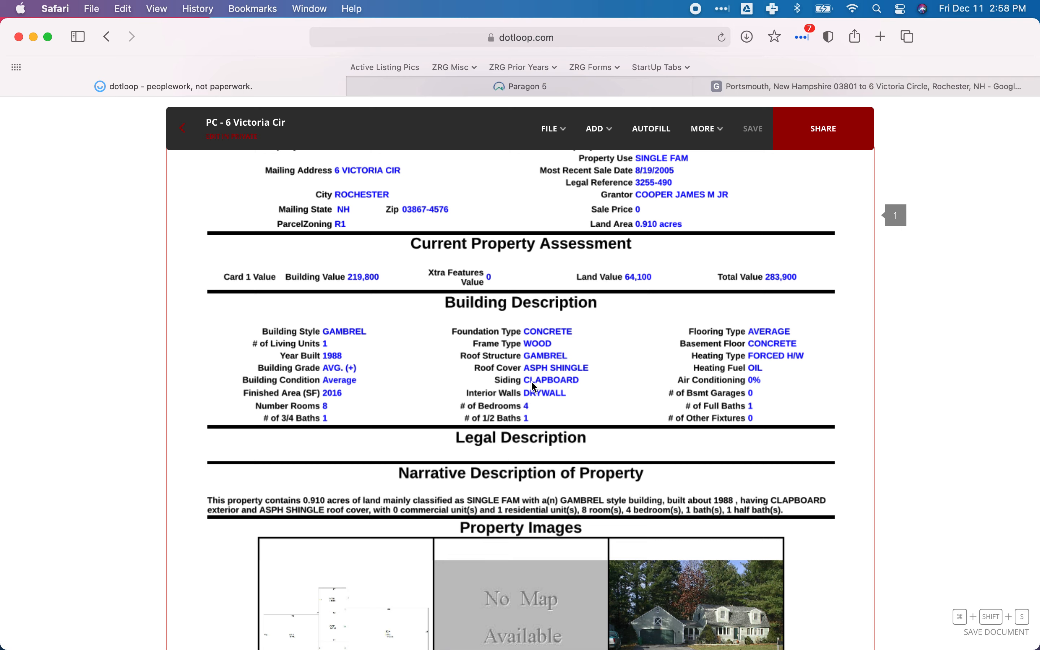
pyautogui.scroll(18, 531, 382)
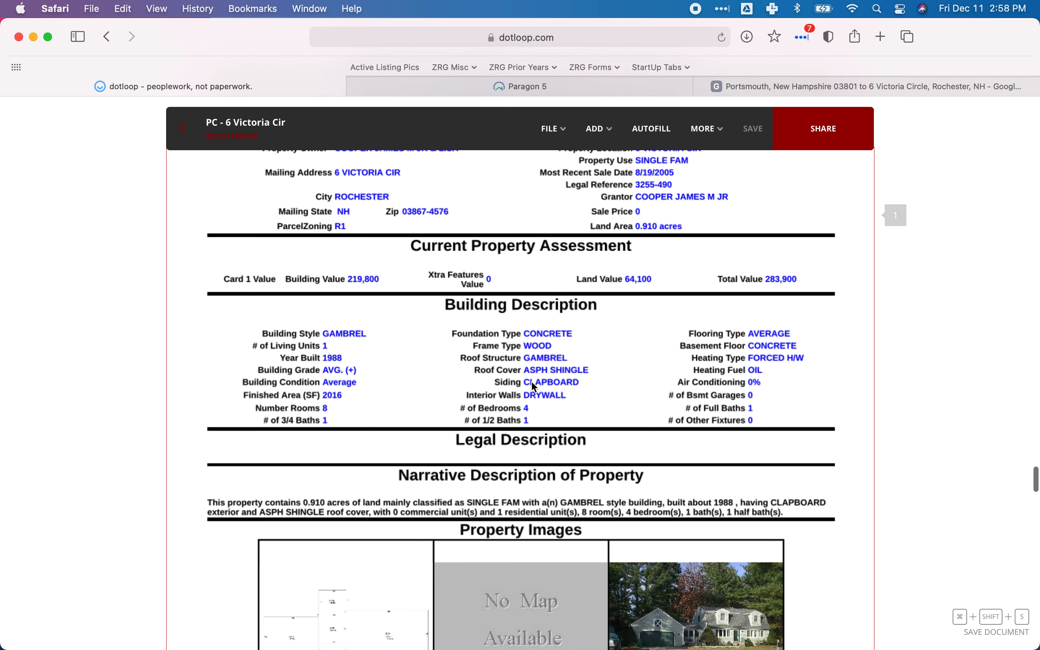
pyautogui.scroll(20, 533, 383)
pyautogui.scroll(-20, 533, 382)
pyautogui.scroll(-5, 531, 381)
pyautogui.scroll(20, 531, 381)
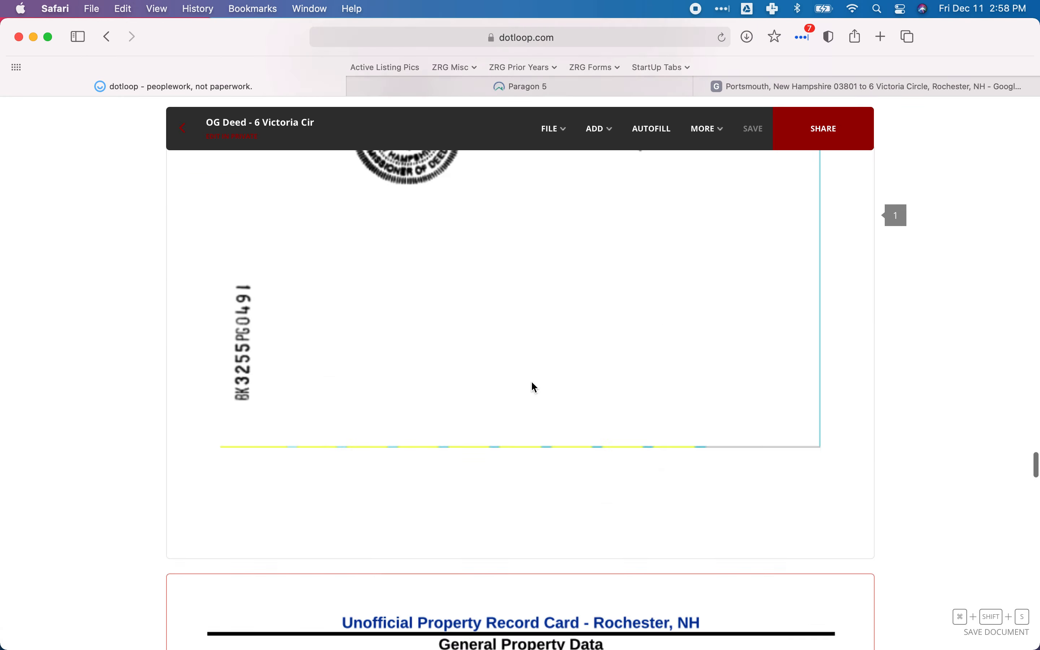
pyautogui.scroll(15, 531, 381)
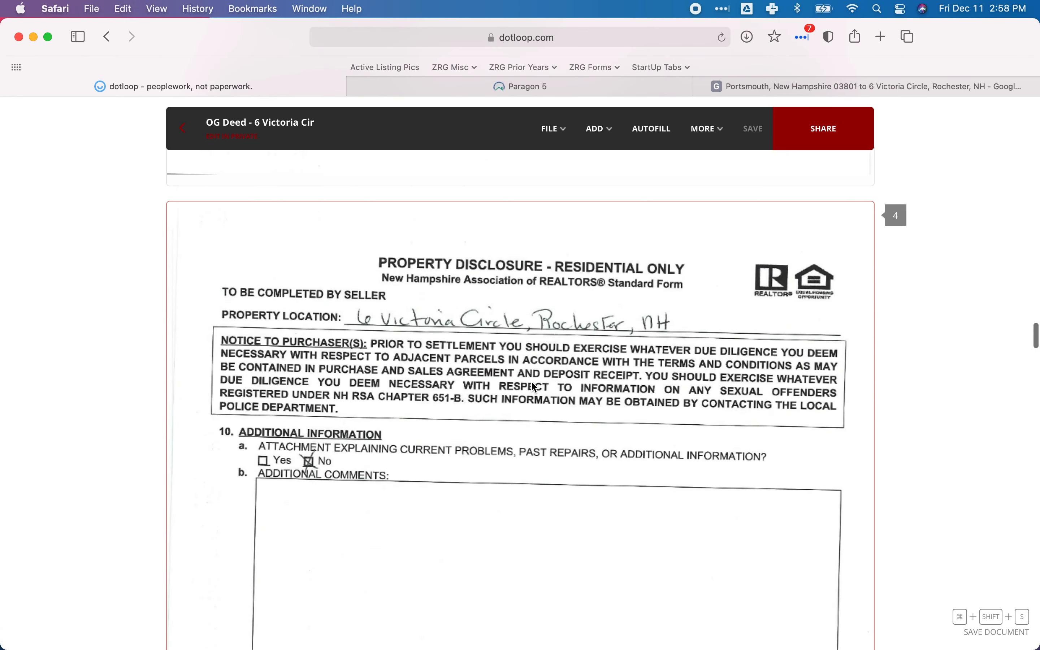
pyautogui.scroll(1, 488, 387)
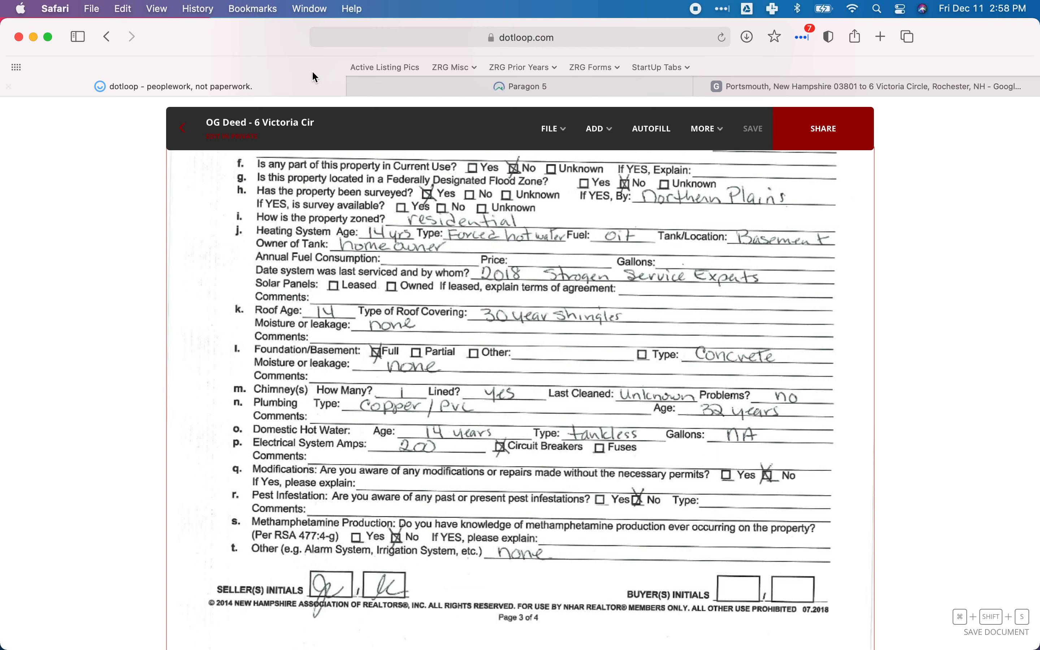
# Return to the Paragon listing and set SqFt-Apx Fin Below Grade to 0.
pyautogui.click(443, 86)
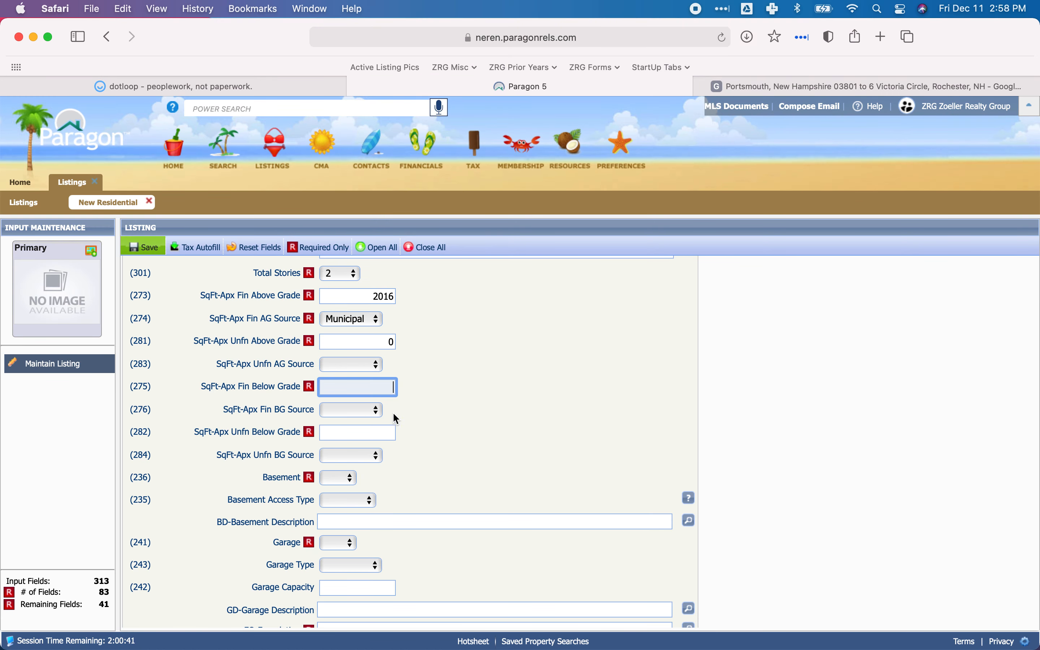
pyautogui.write('0')
pyautogui.click(437, 402)
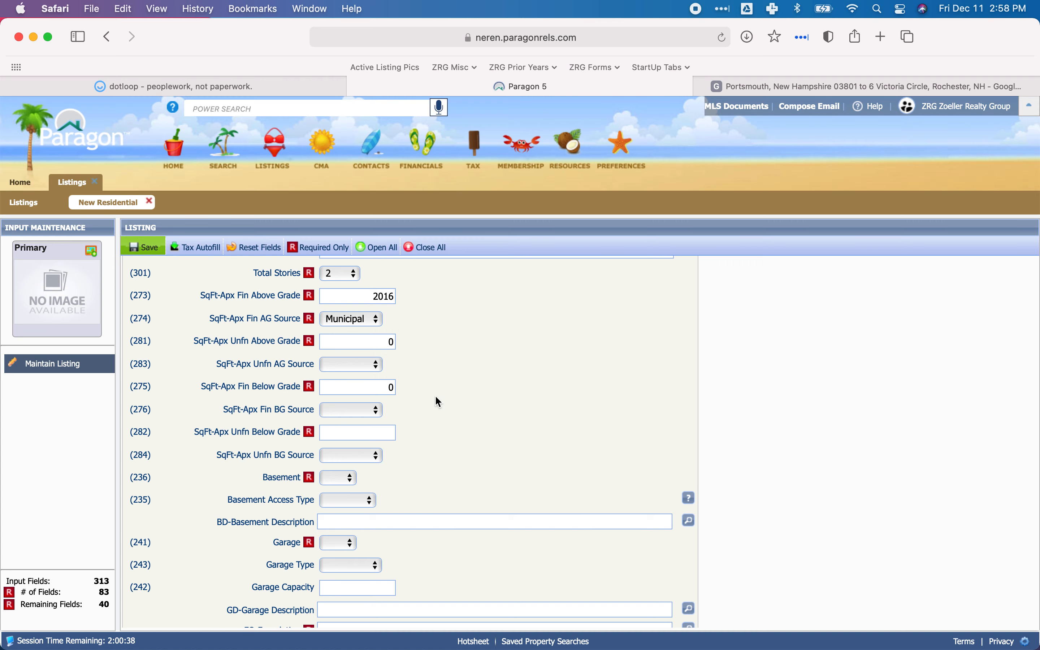
# Look up the basement area and sketch on dotloop's CAI Property Card for Paragon's SqFt-Apx Unfn Below Grade field.
pyautogui.click(354, 432)
pyautogui.click(277, 82)
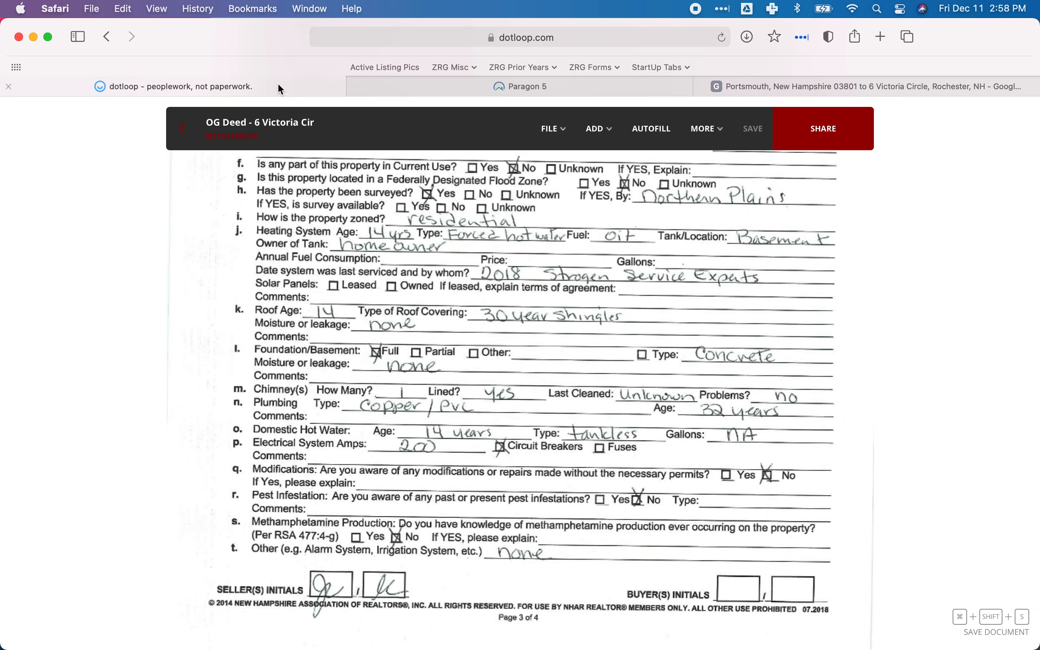
pyautogui.scroll(-5, 461, 441)
pyautogui.scroll(-15, 463, 443)
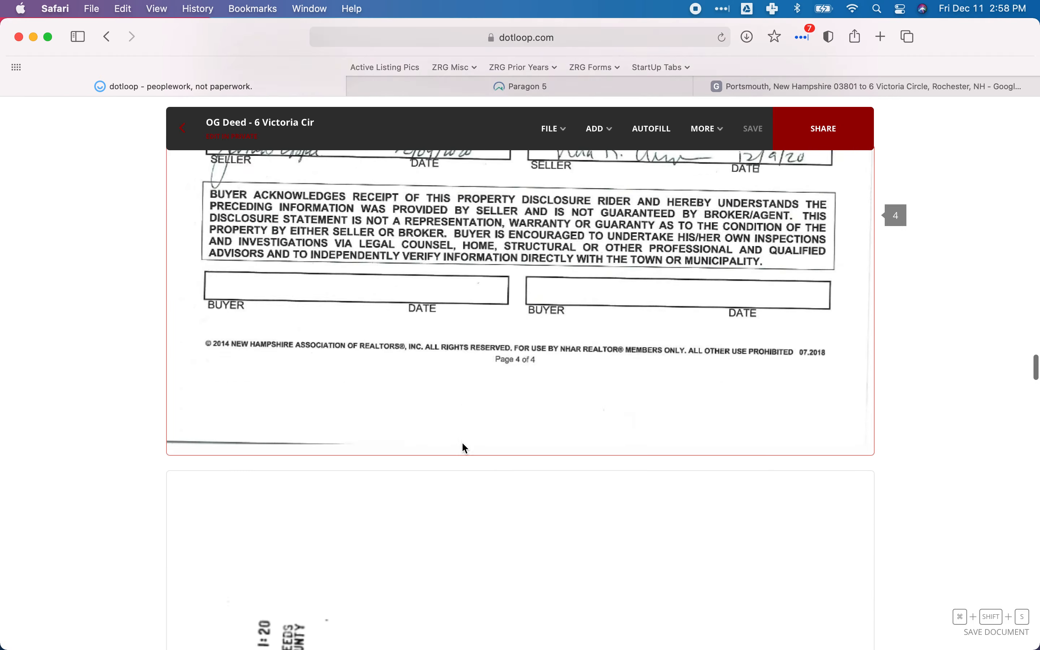
pyautogui.scroll(-15, 462, 441)
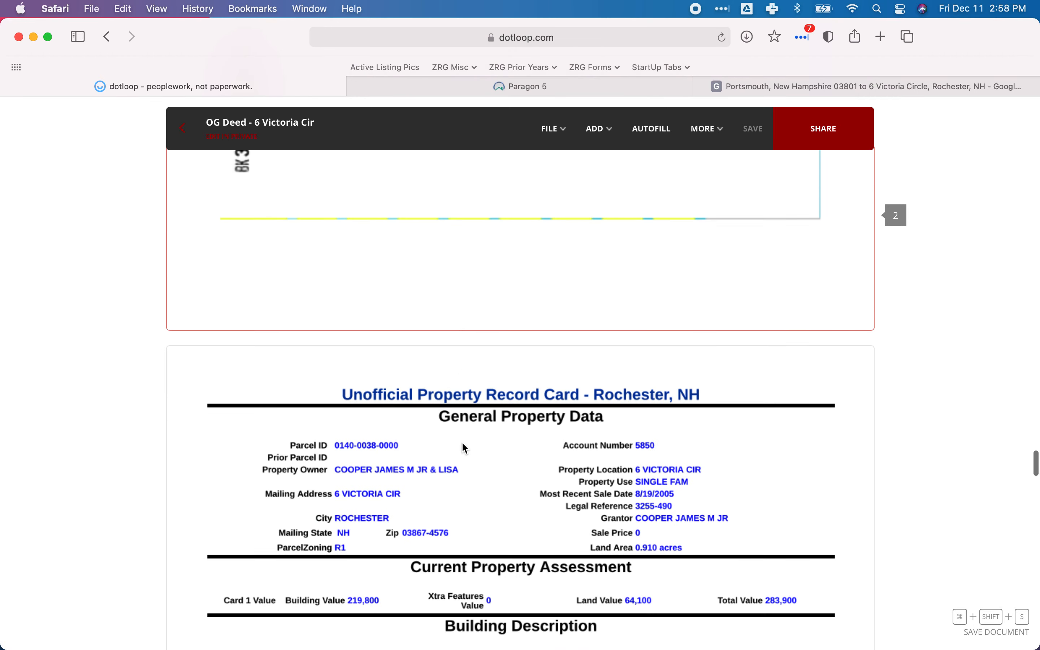
pyautogui.scroll(-15, 462, 442)
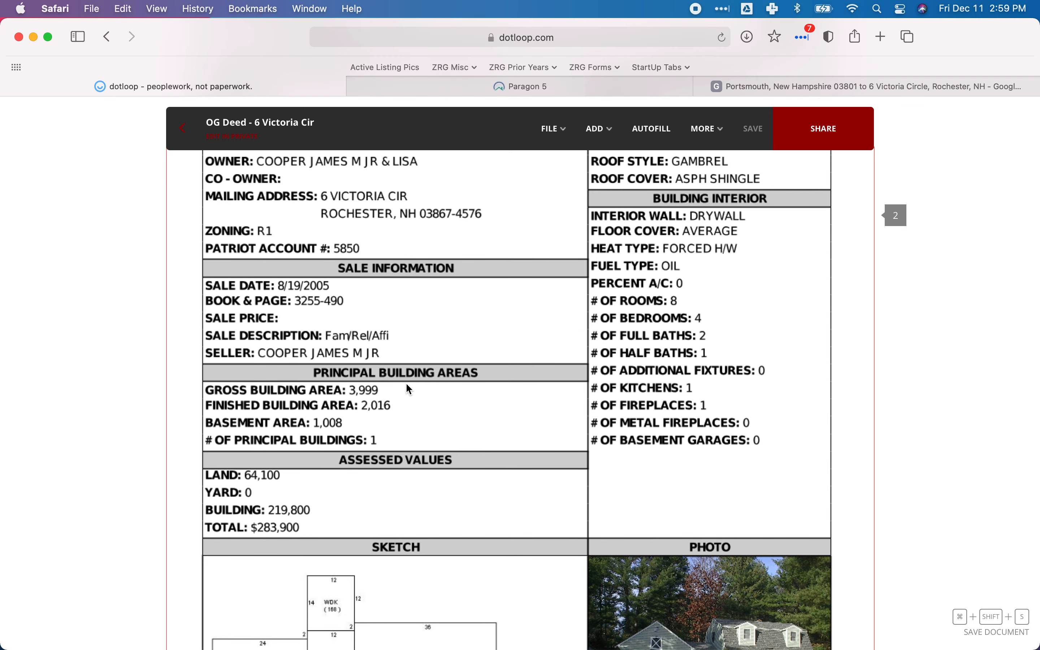
pyautogui.scroll(-2, 387, 400)
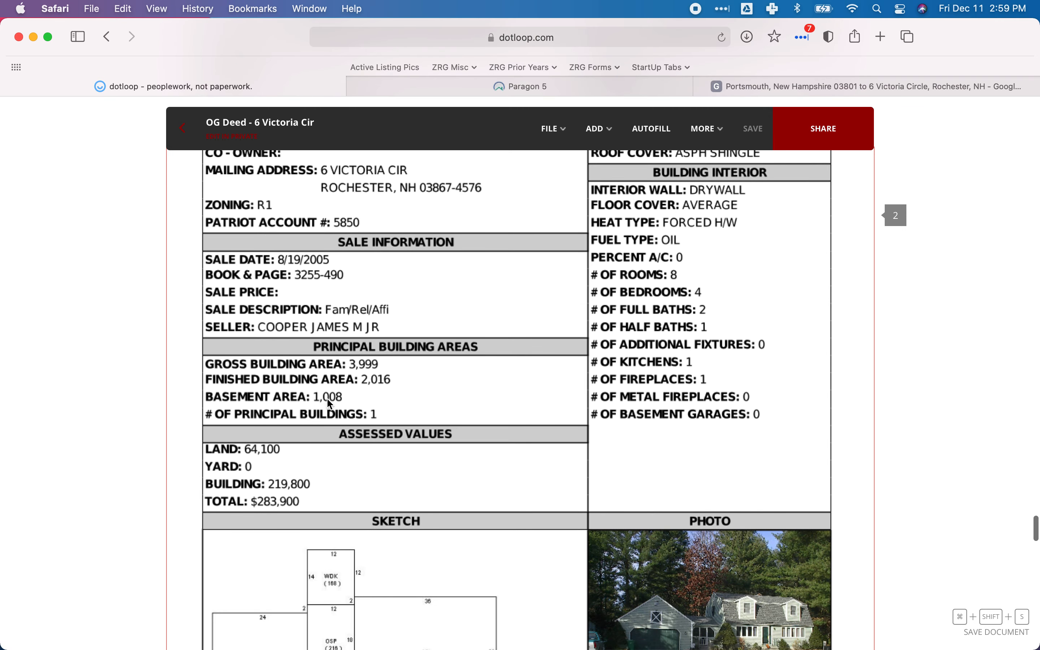
pyautogui.scroll(-5, 325, 393)
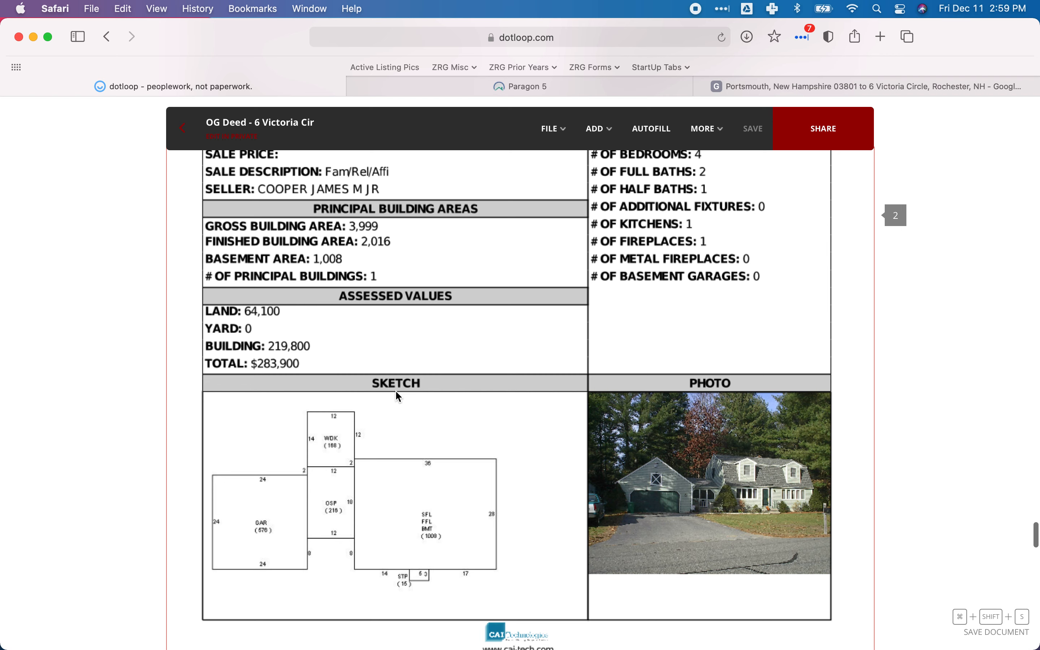
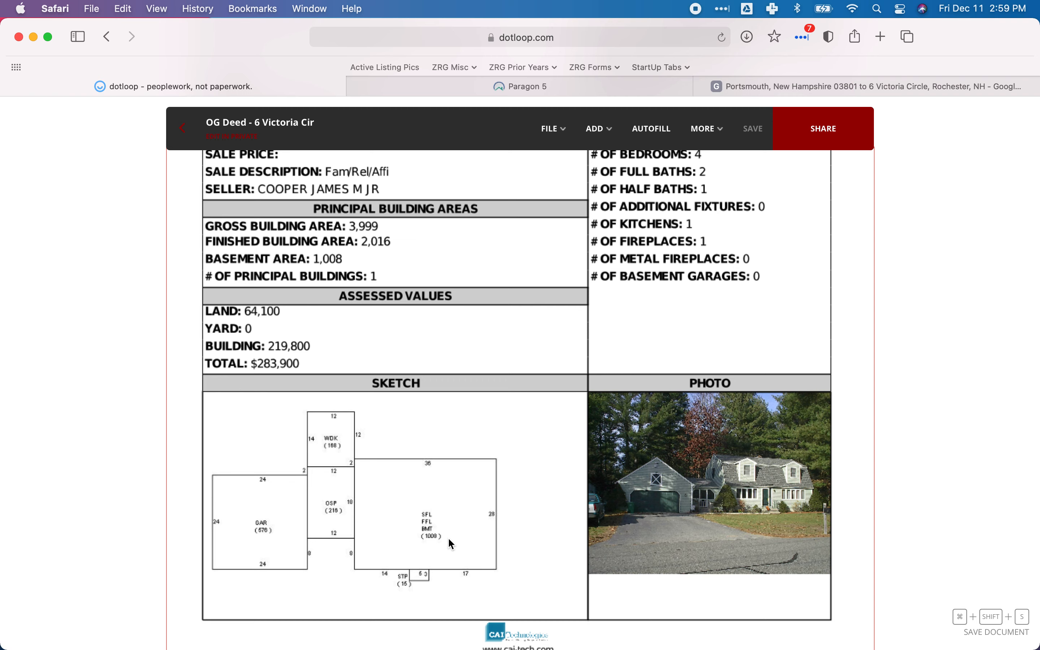
# Return to the Paragon listing and set SqFt-Apx Unfn Below Grade to 1008.
pyautogui.click(576, 86)
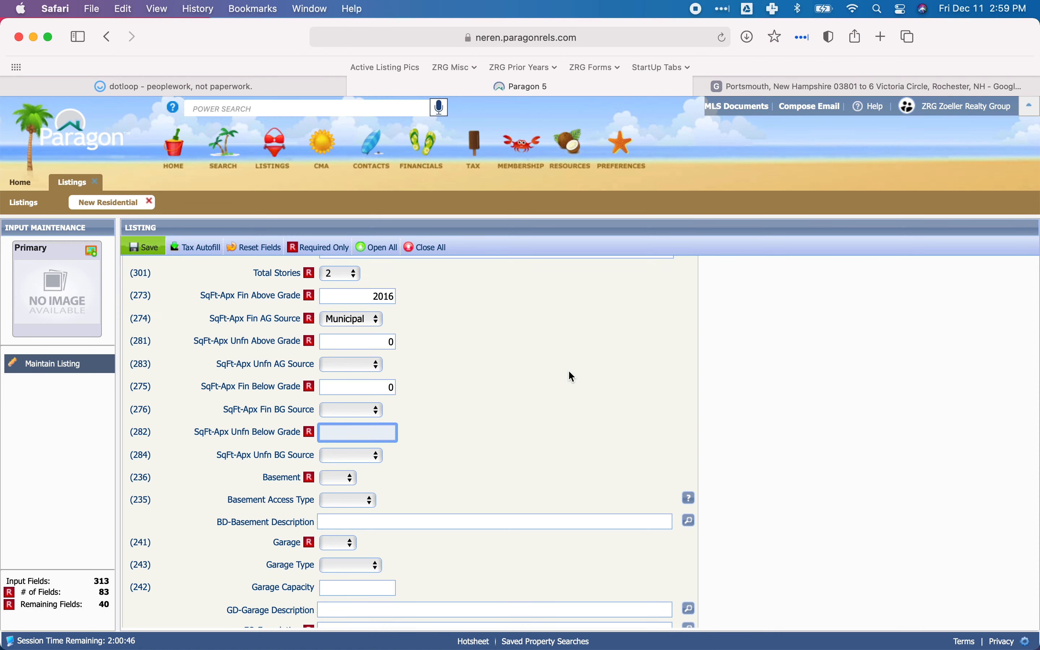
pyautogui.write('008')
pyautogui.click(430, 437)
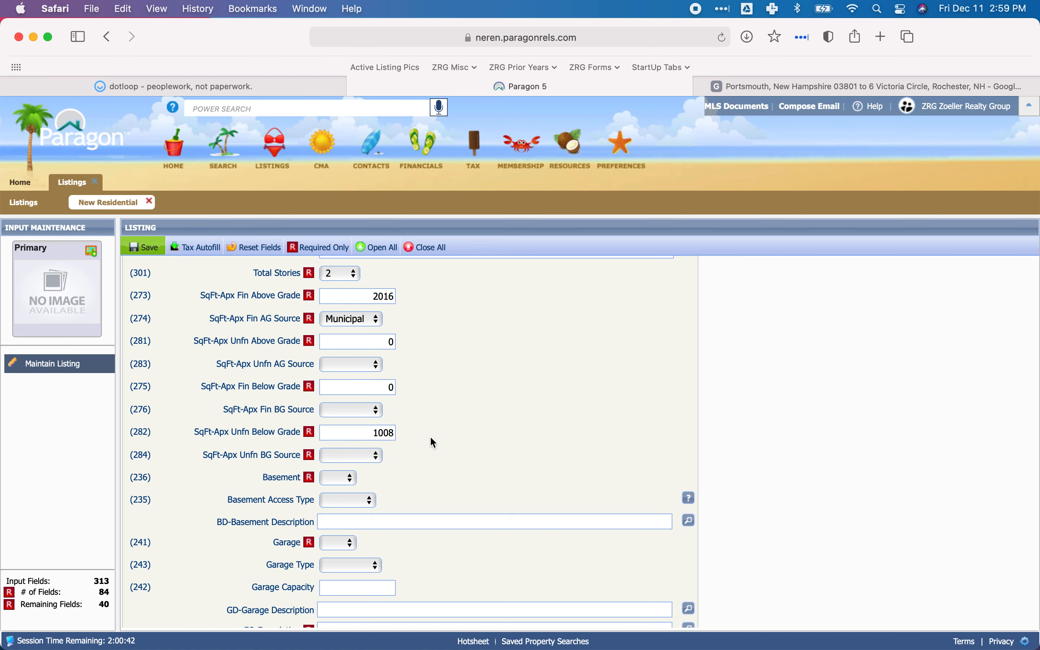
# Set SqFt-Apx Unfn BG Source to Municipal and Basement to Yes.
pyautogui.scroll(-3, 445, 425)
pyautogui.click(352, 403)
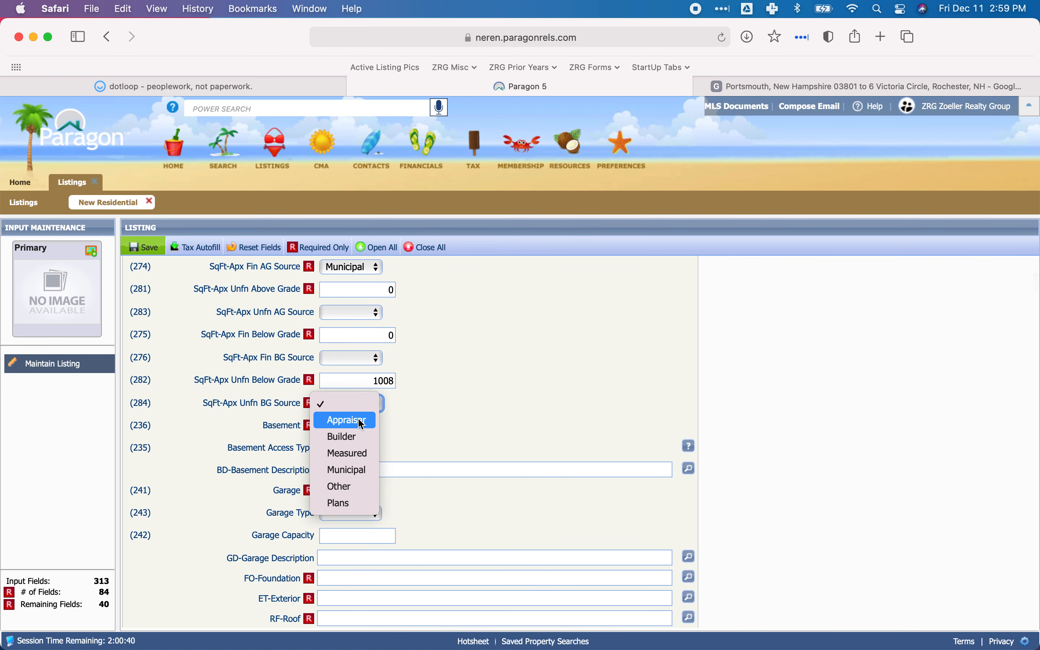
pyautogui.click(348, 470)
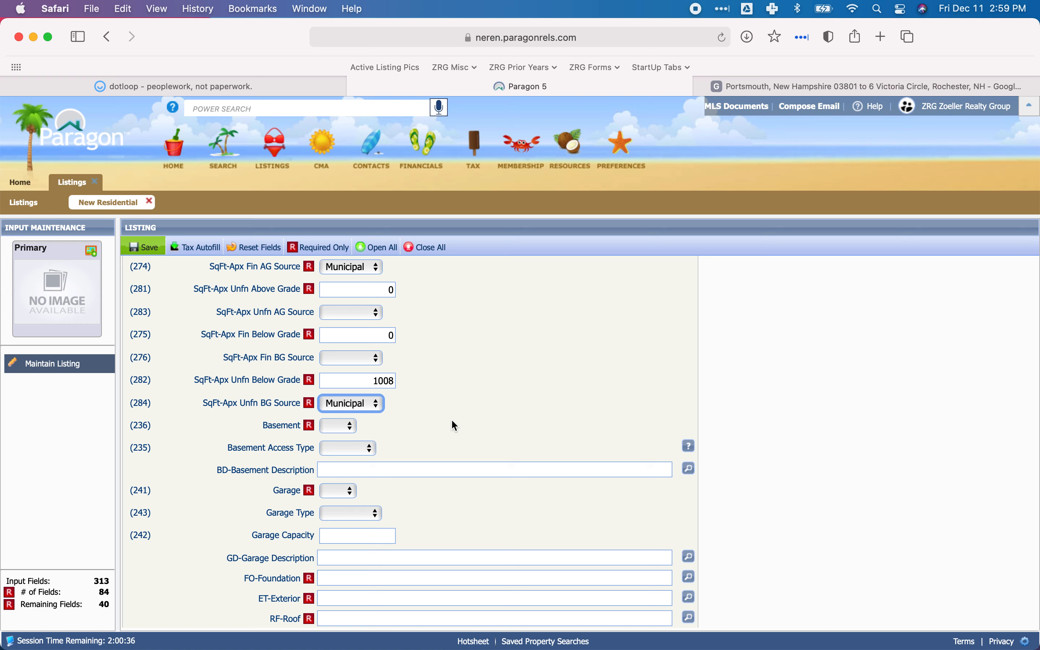
pyautogui.click(342, 427)
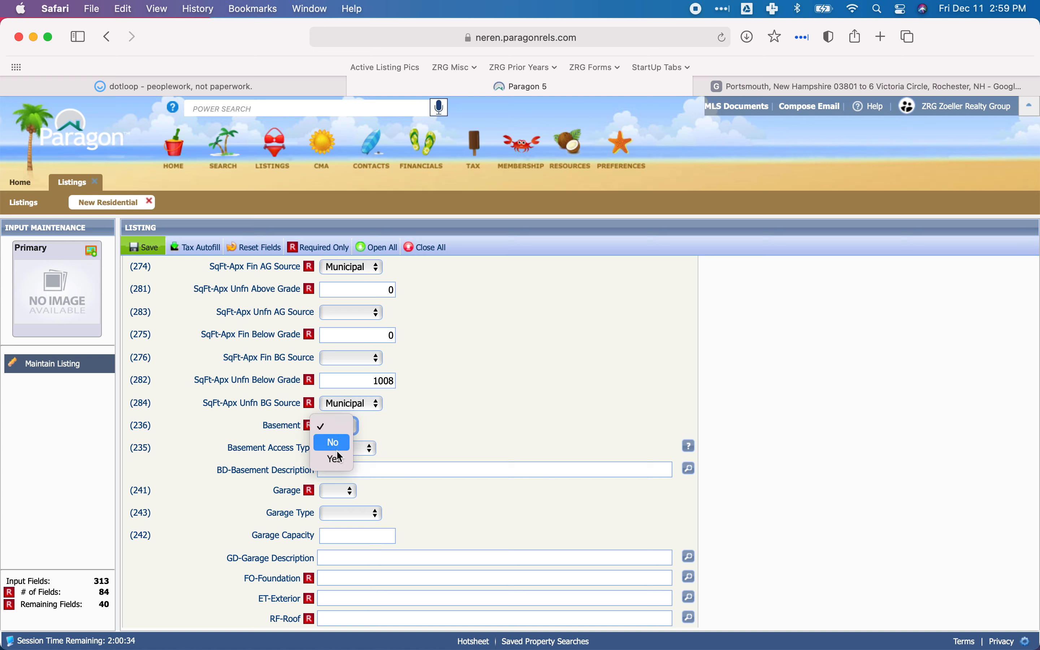
pyautogui.click(342, 459)
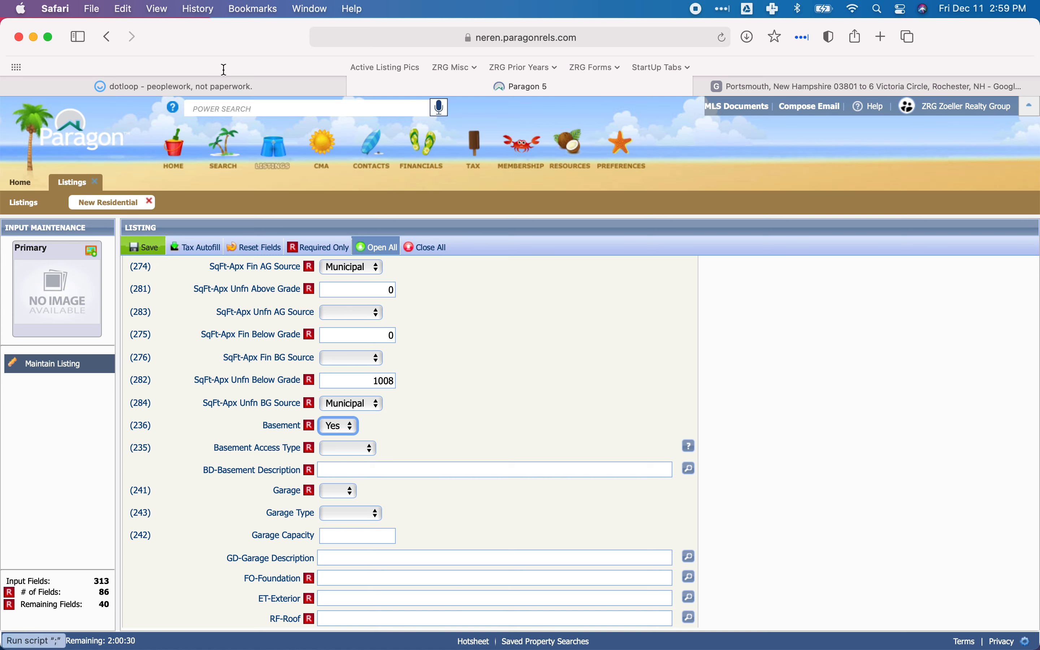
# Review dotloop's property cards and the seller's Property Disclosure for the basement access and foundation details.
pyautogui.click(209, 86)
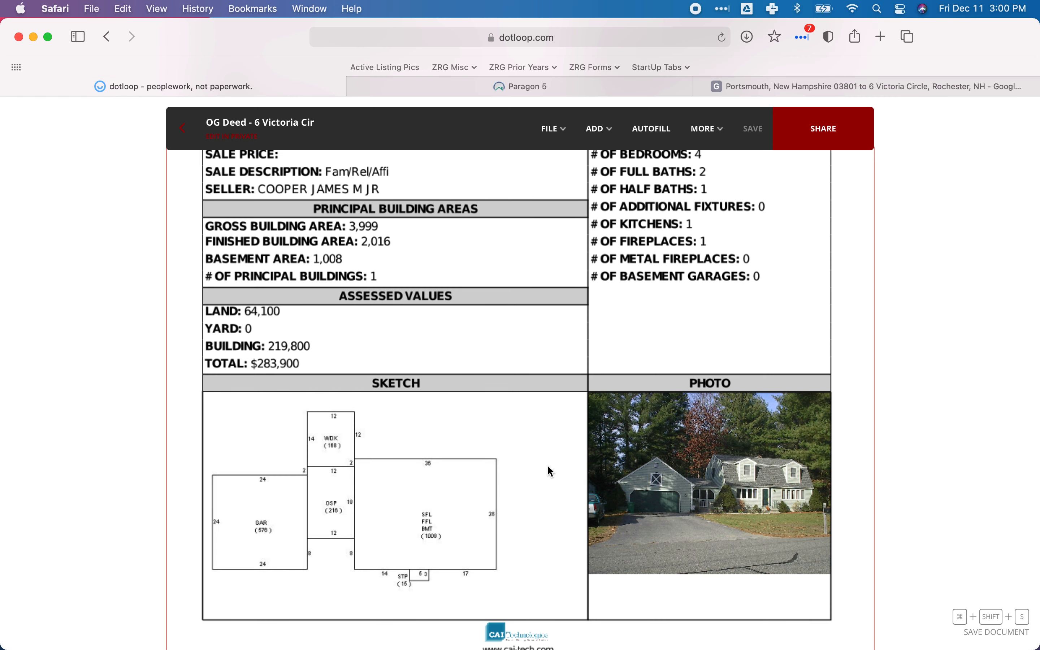
pyautogui.scroll(3, 549, 467)
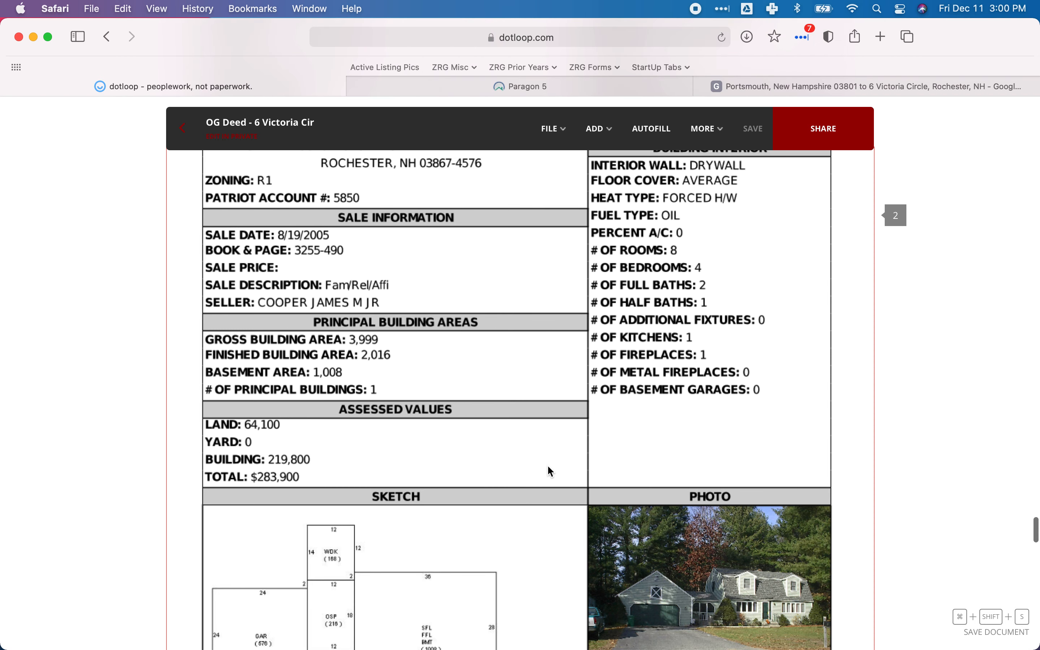
pyautogui.scroll(4, 548, 466)
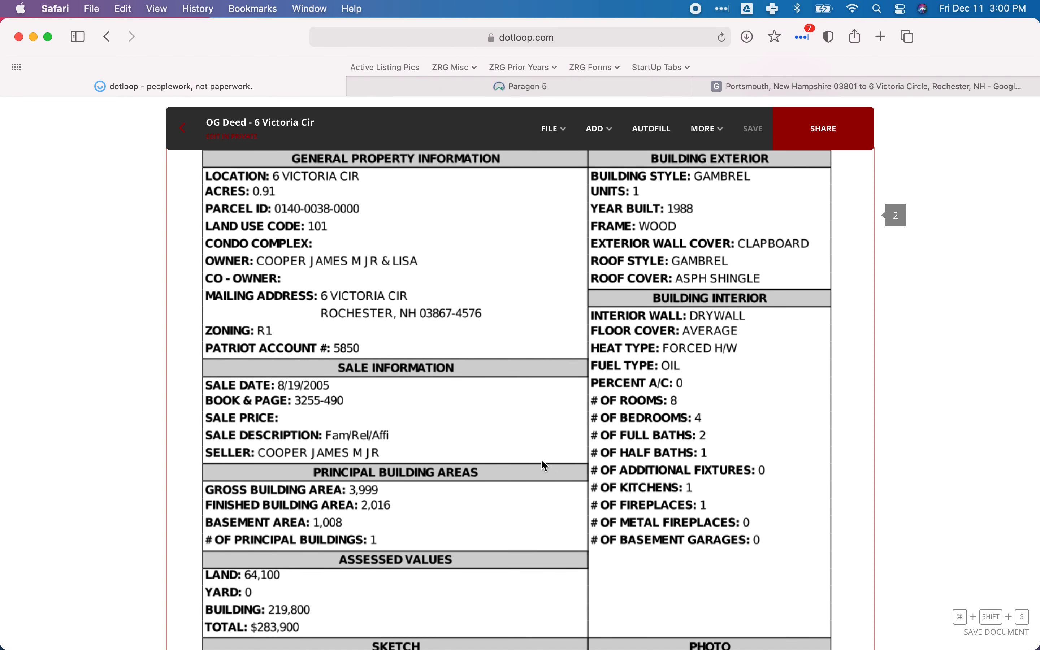
pyautogui.scroll(1, 468, 424)
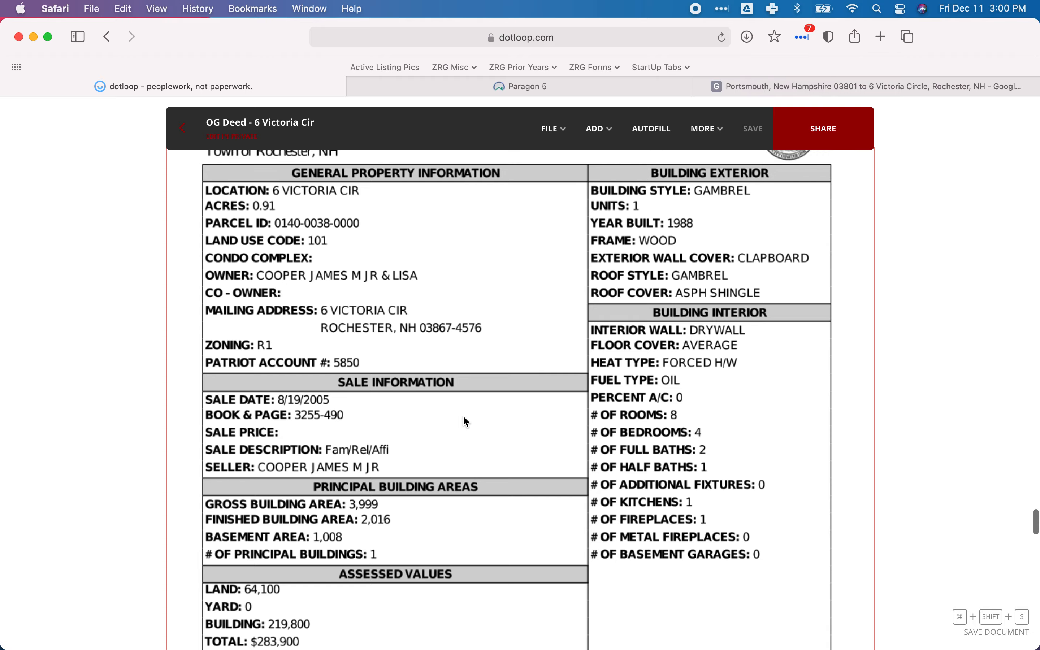
pyautogui.scroll(20, 465, 417)
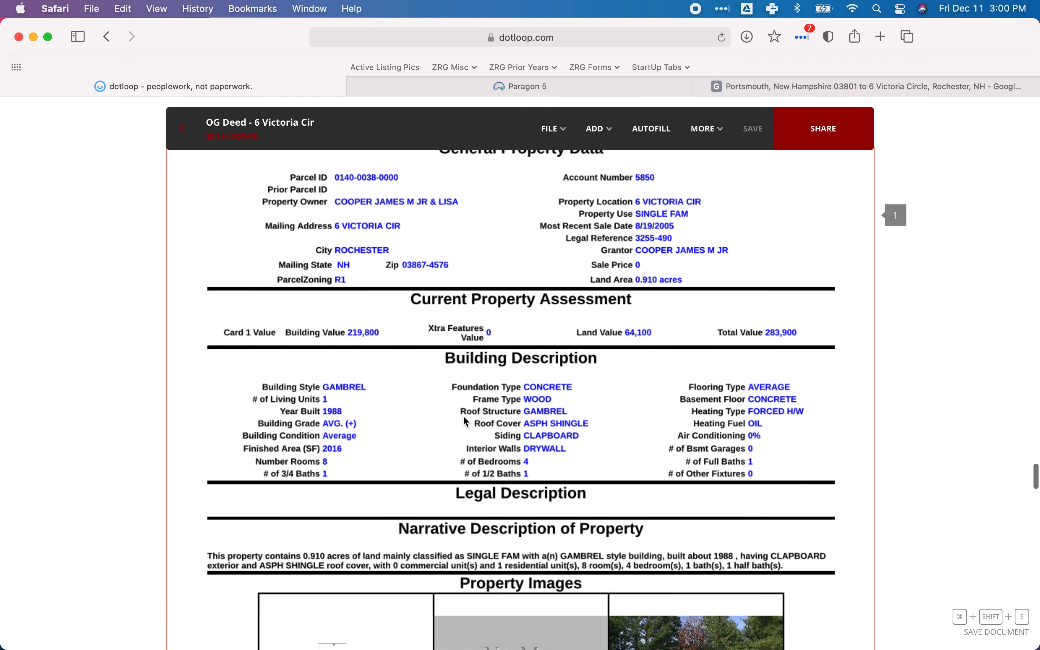
pyautogui.scroll(1, 466, 421)
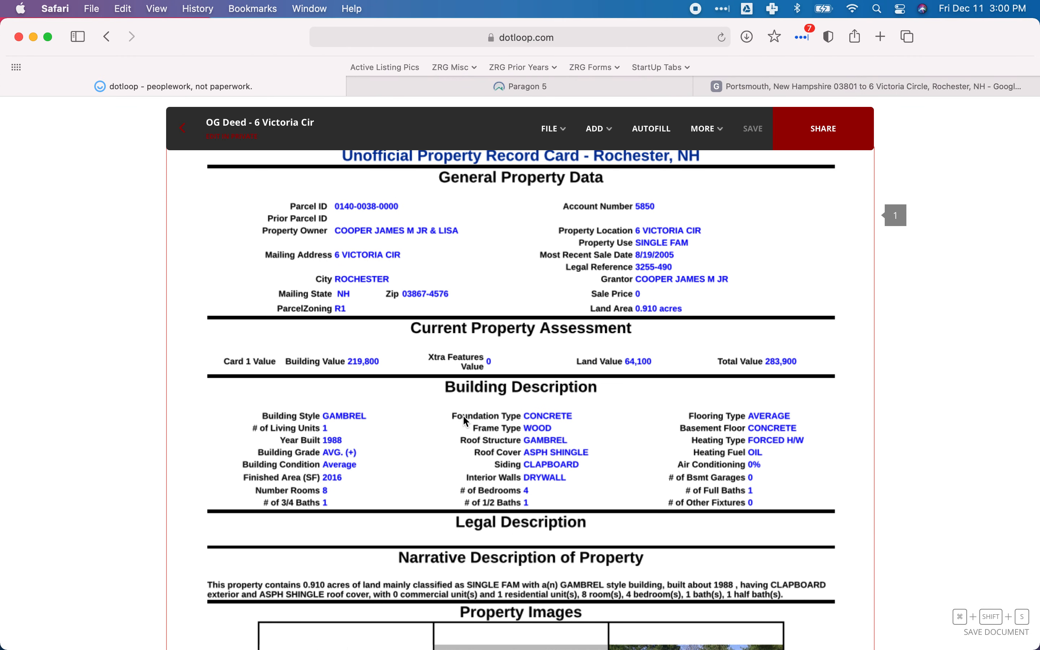
pyautogui.scroll(1, 467, 421)
pyautogui.scroll(15, 464, 416)
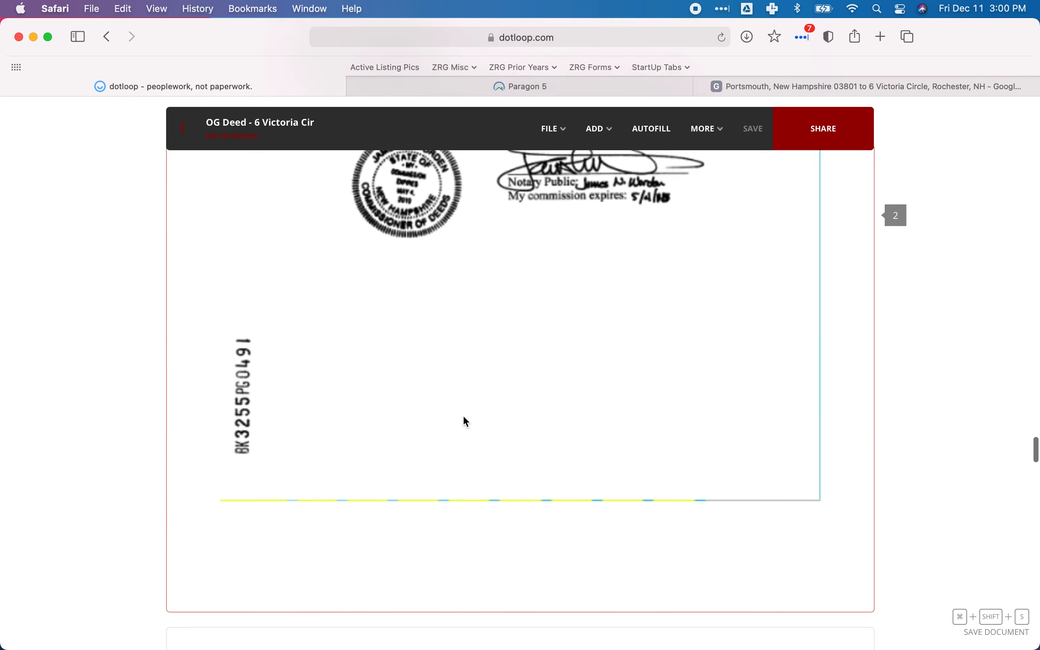
pyautogui.scroll(15, 466, 422)
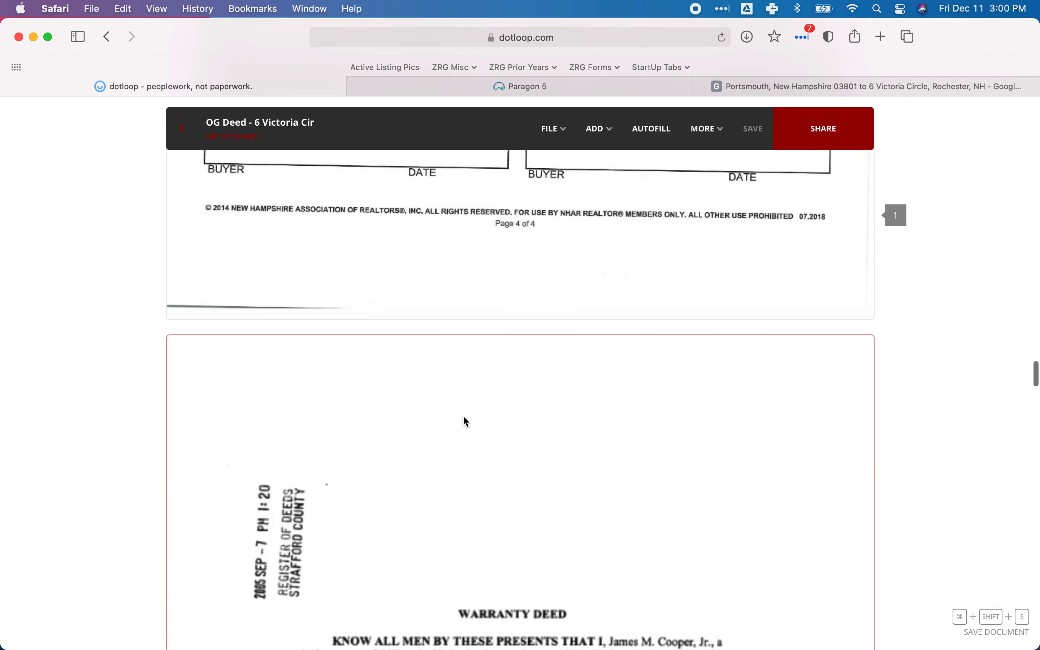
pyautogui.scroll(8, 463, 415)
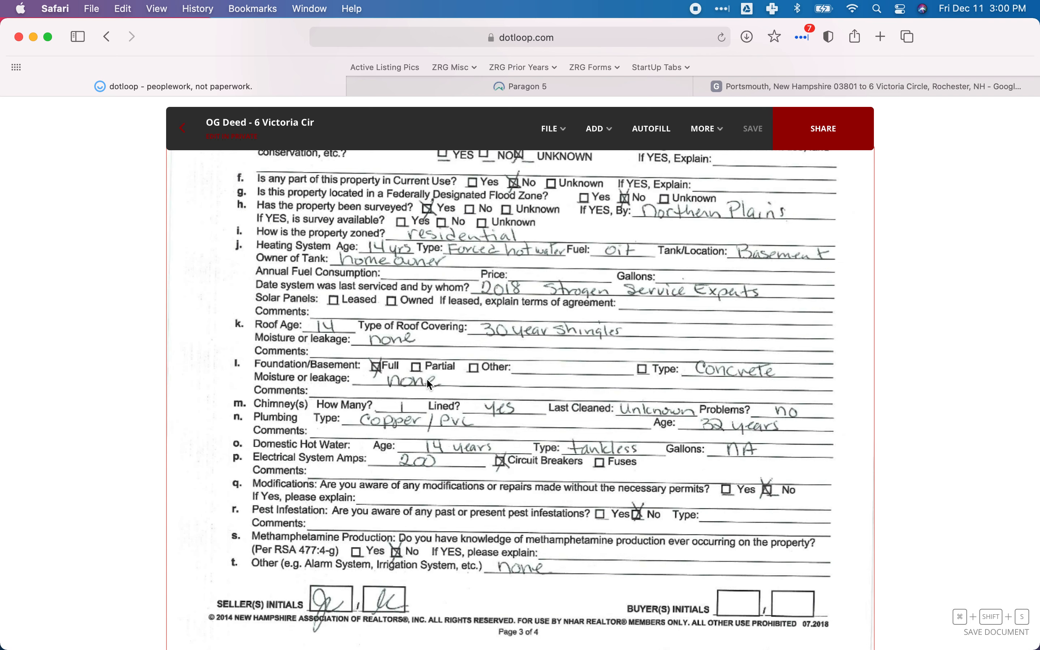
# Return to the Paragon listing and check the Basement Access Type choices without selecting one.
pyautogui.click(465, 89)
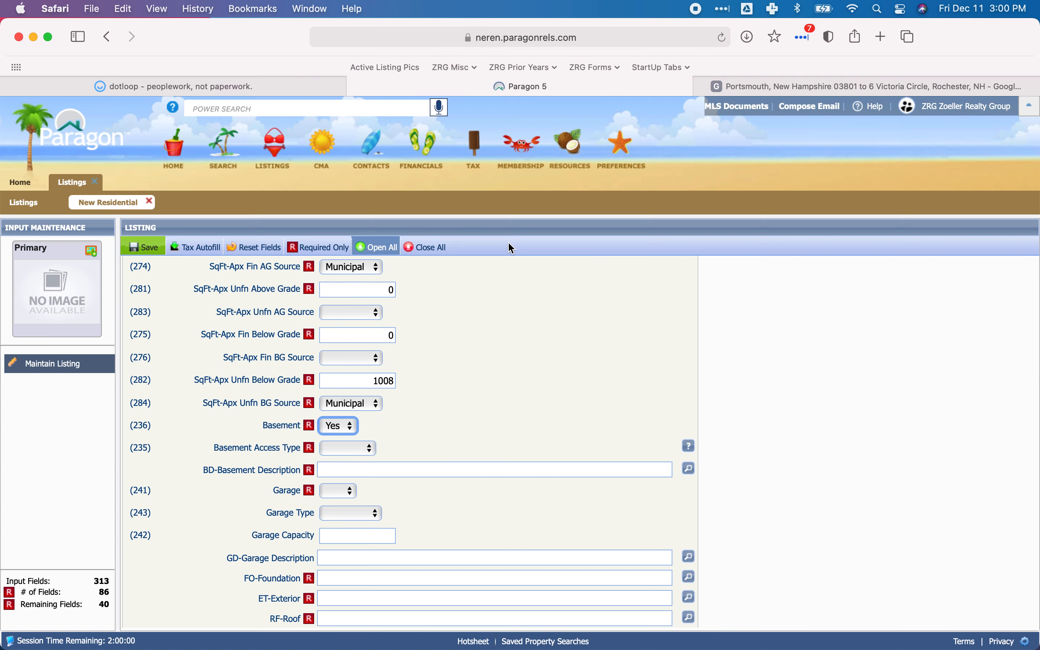
pyautogui.click(346, 447)
pyautogui.click(465, 445)
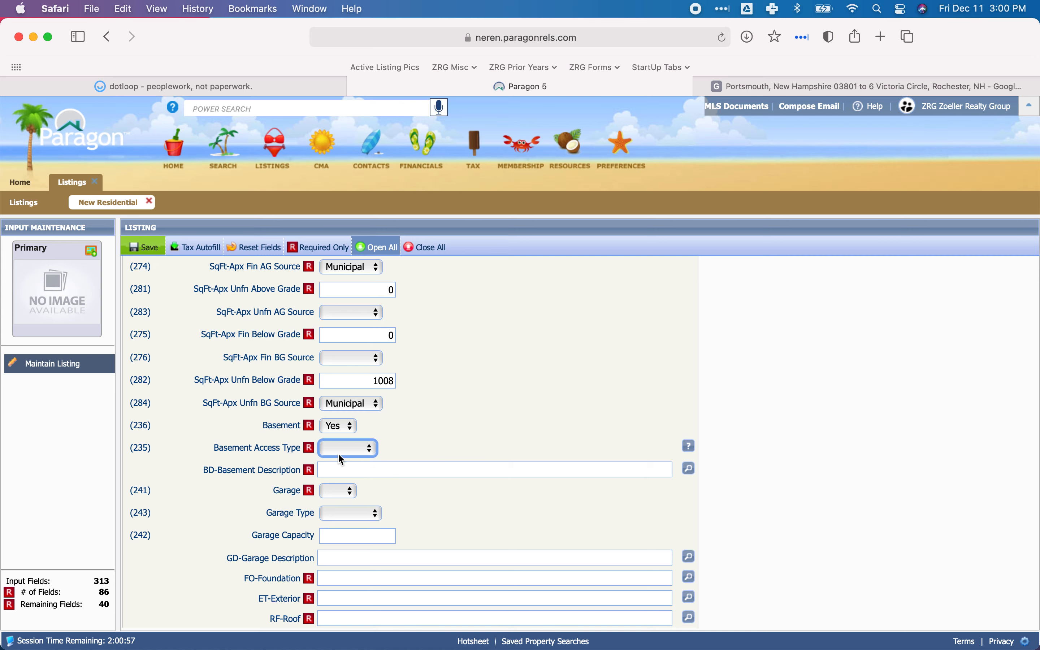
# Fill BD-Basement Description with the features BD4 - Concrete, BD13 - Full and BD250 - Unfinished, and save the selection.
pyautogui.scroll(-5, 459, 408)
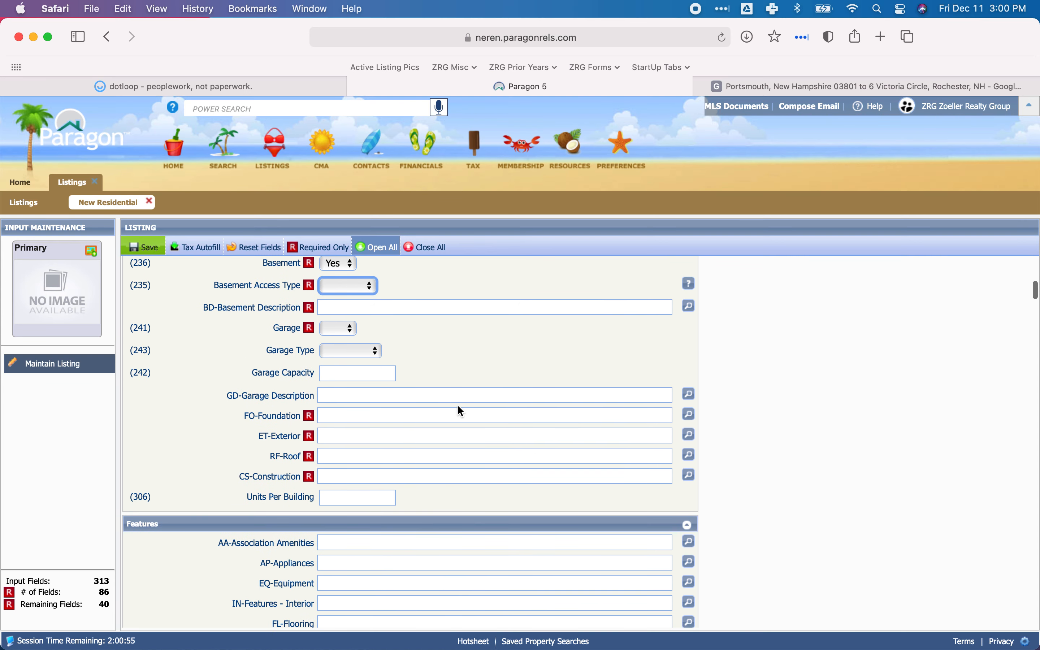
pyautogui.click(328, 307)
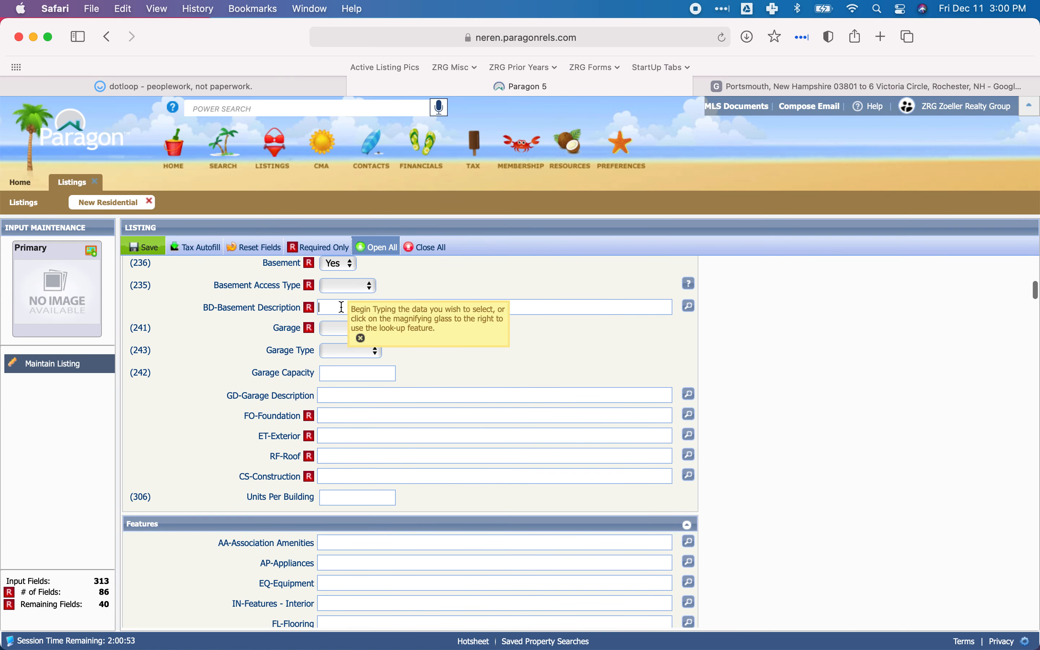
pyautogui.click(689, 308)
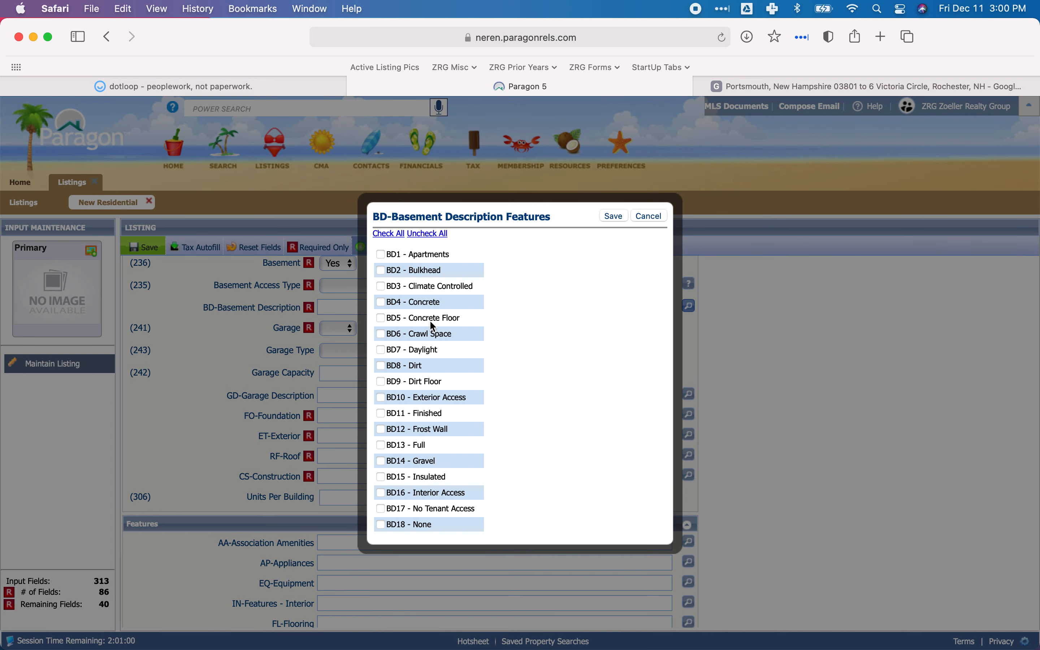
pyautogui.click(380, 294)
pyautogui.scroll(-4, 482, 318)
pyautogui.click(381, 357)
pyautogui.scroll(-4, 465, 346)
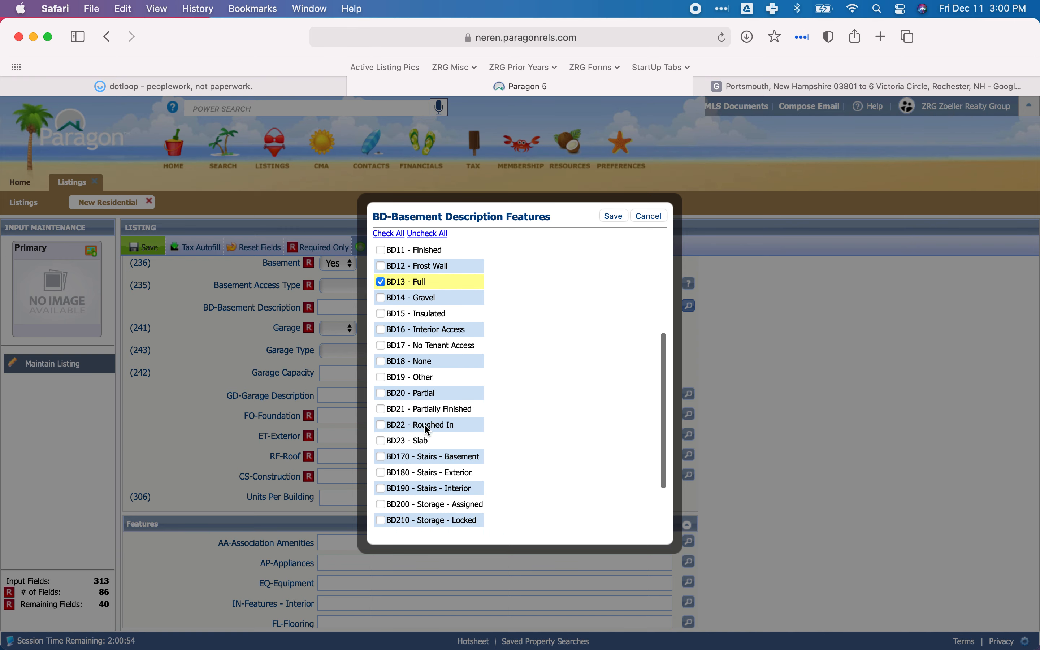
pyautogui.scroll(-4, 427, 429)
pyautogui.click(382, 508)
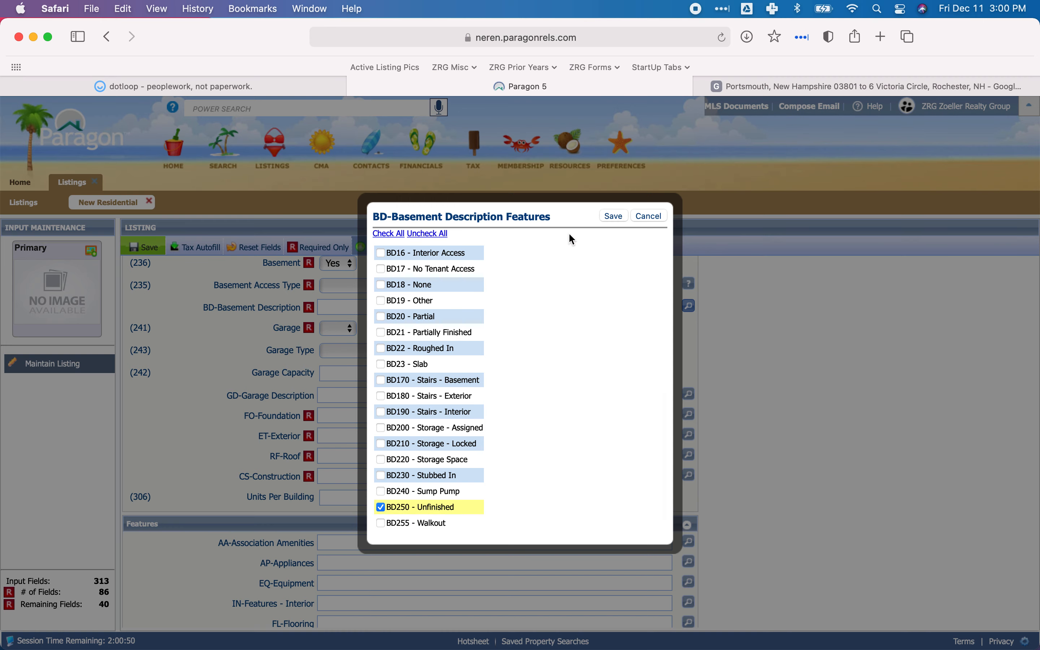
pyautogui.click(618, 215)
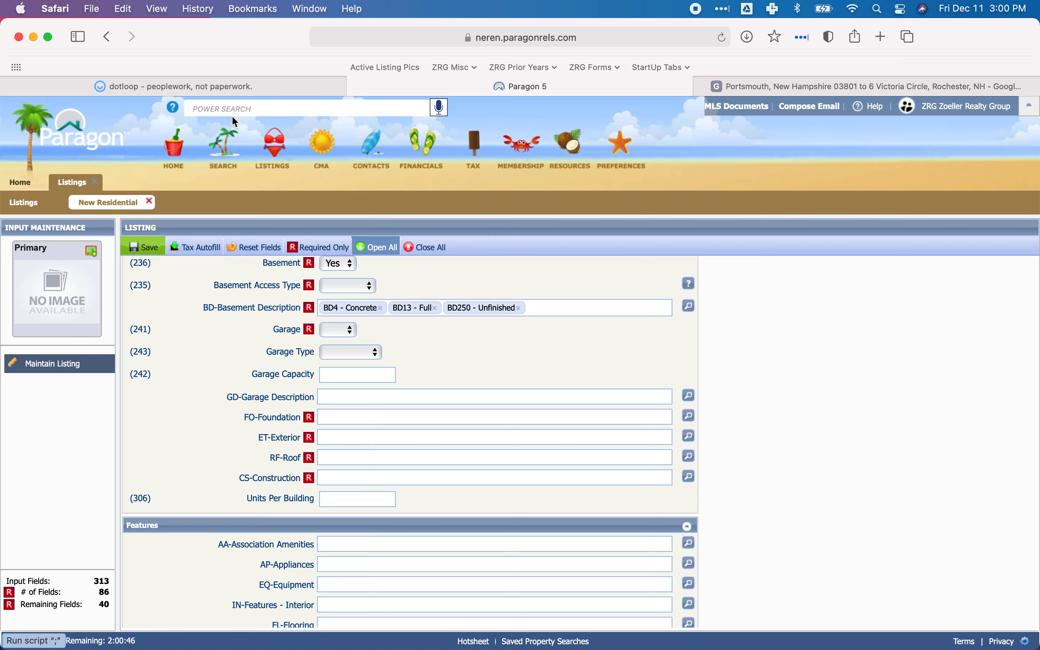
# Examine the property record card and the CAI Property Card's sketch and photo in dotloop for garage details.
pyautogui.click(232, 86)
pyautogui.scroll(-15, 434, 364)
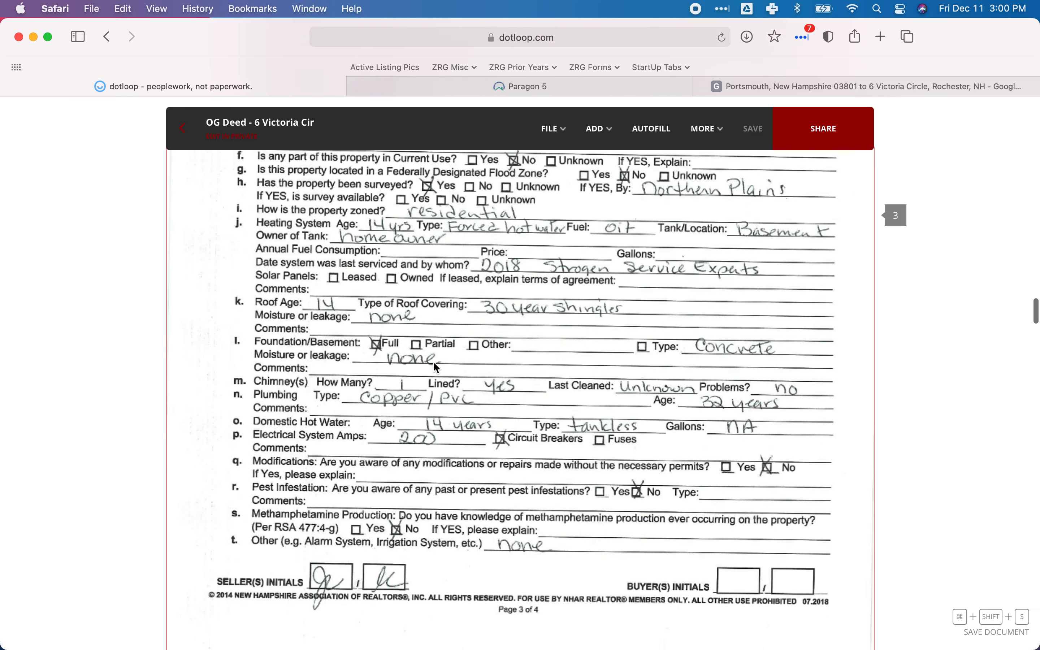
pyautogui.scroll(-20, 434, 364)
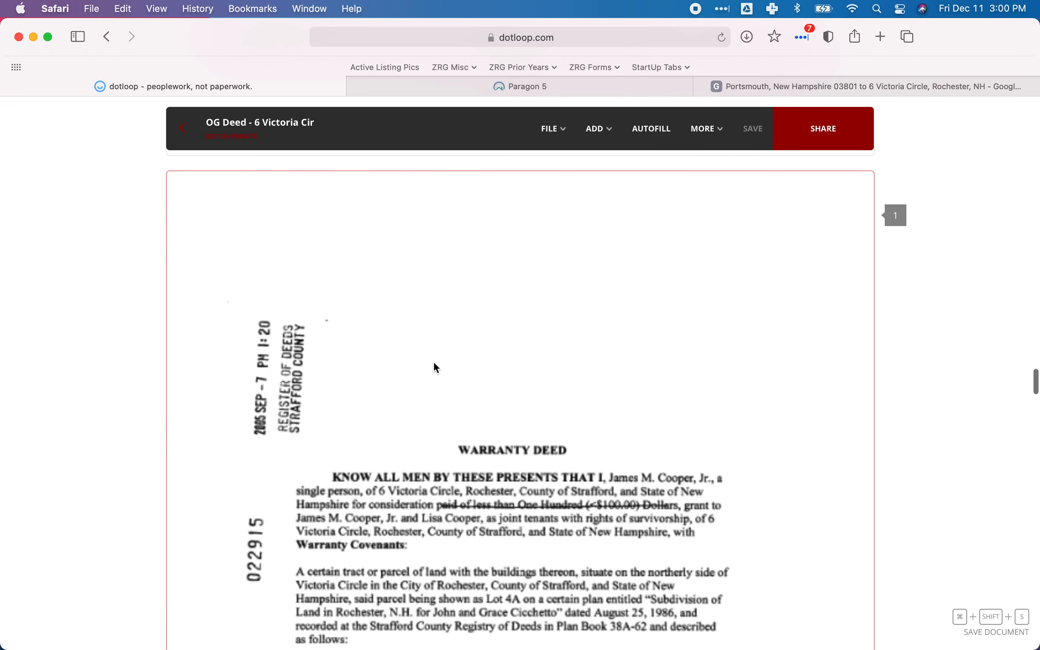
pyautogui.scroll(-12, 434, 364)
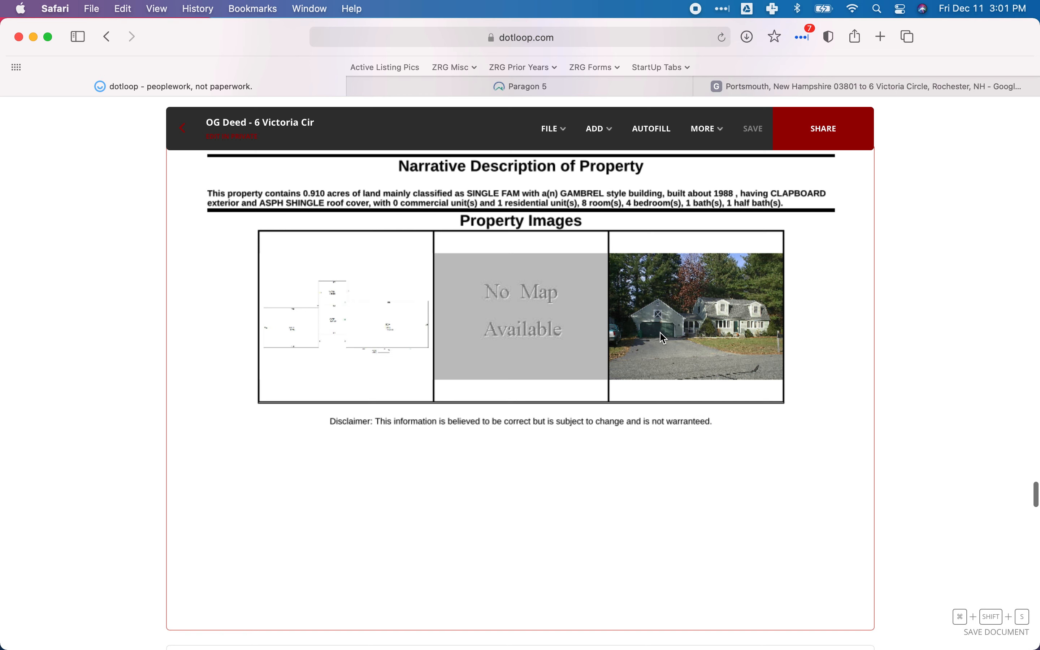
pyautogui.scroll(1, 674, 353)
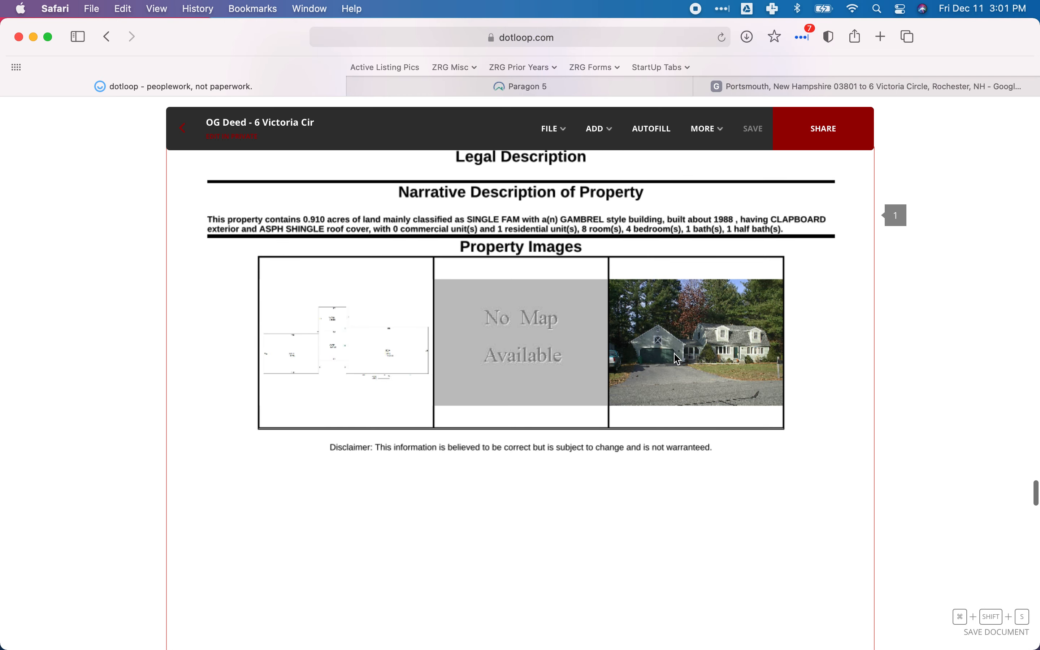
pyautogui.scroll(-15, 649, 359)
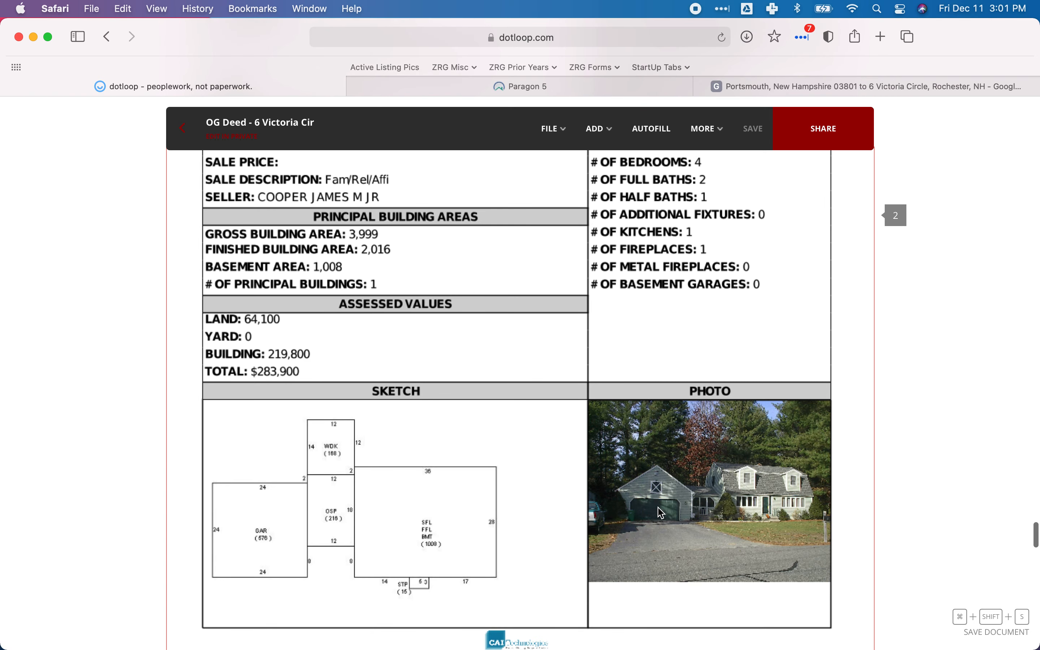
pyautogui.scroll(3, 594, 469)
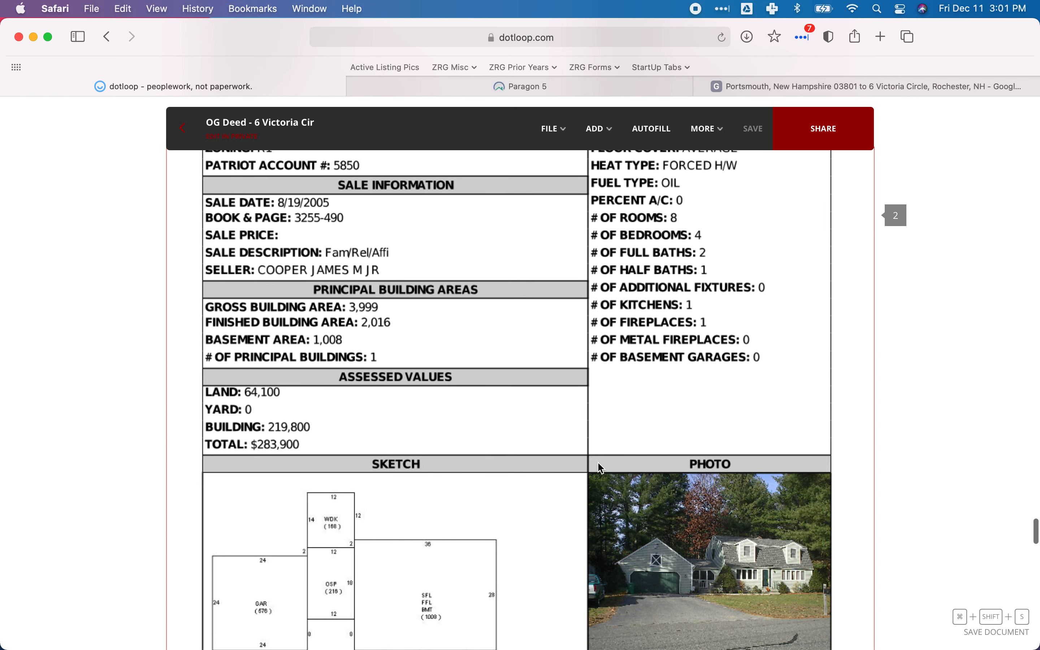
pyautogui.scroll(6, 375, 372)
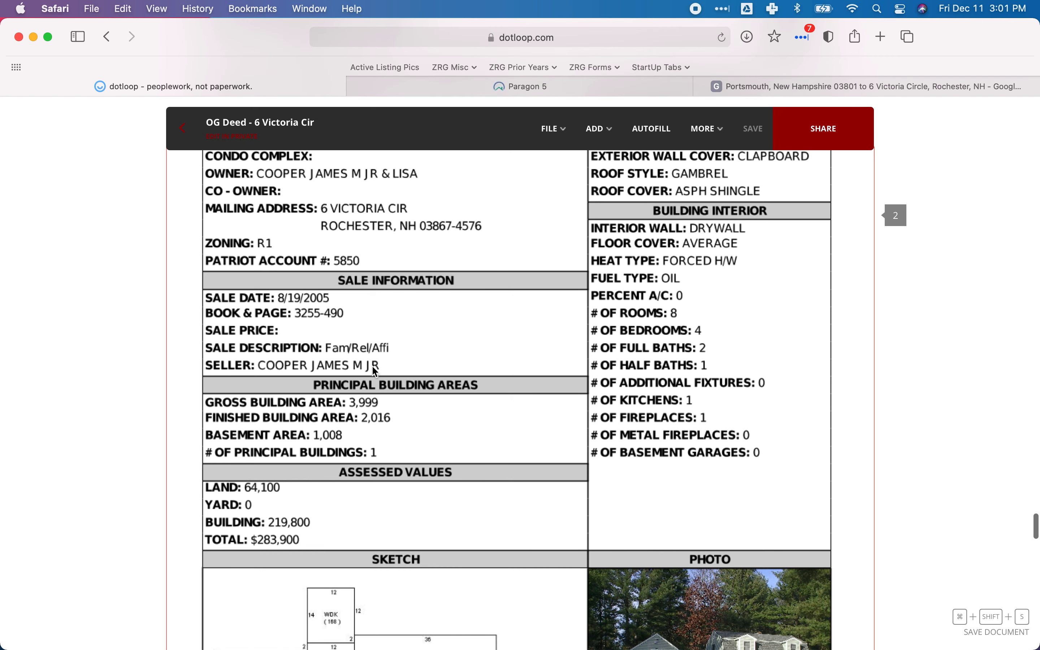
pyautogui.scroll(1, 375, 372)
pyautogui.scroll(-5, 375, 371)
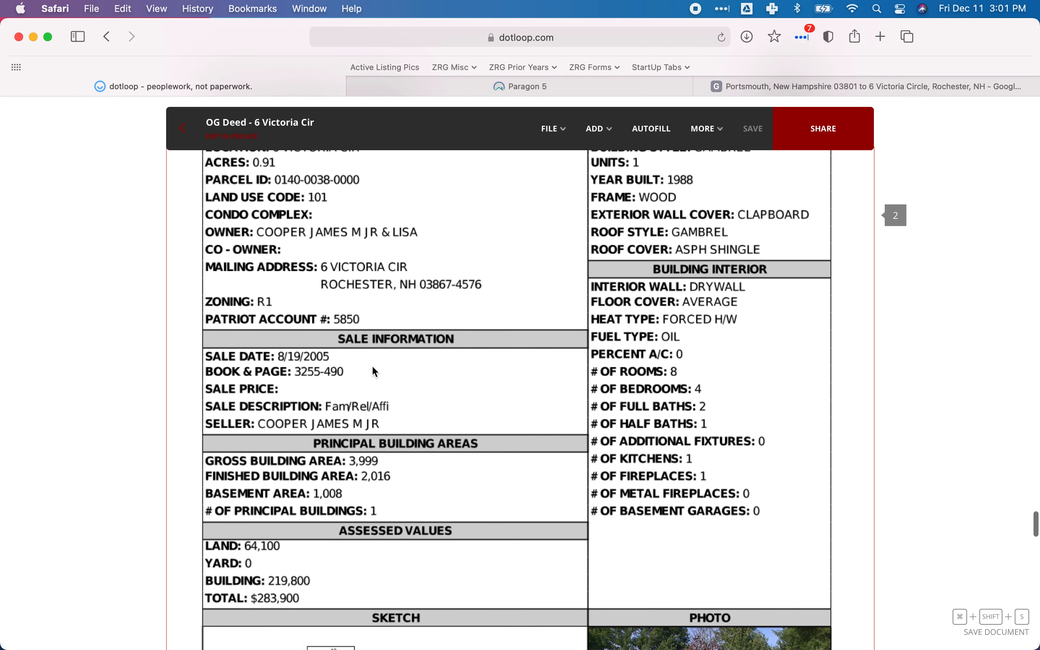
pyautogui.scroll(-7, 373, 367)
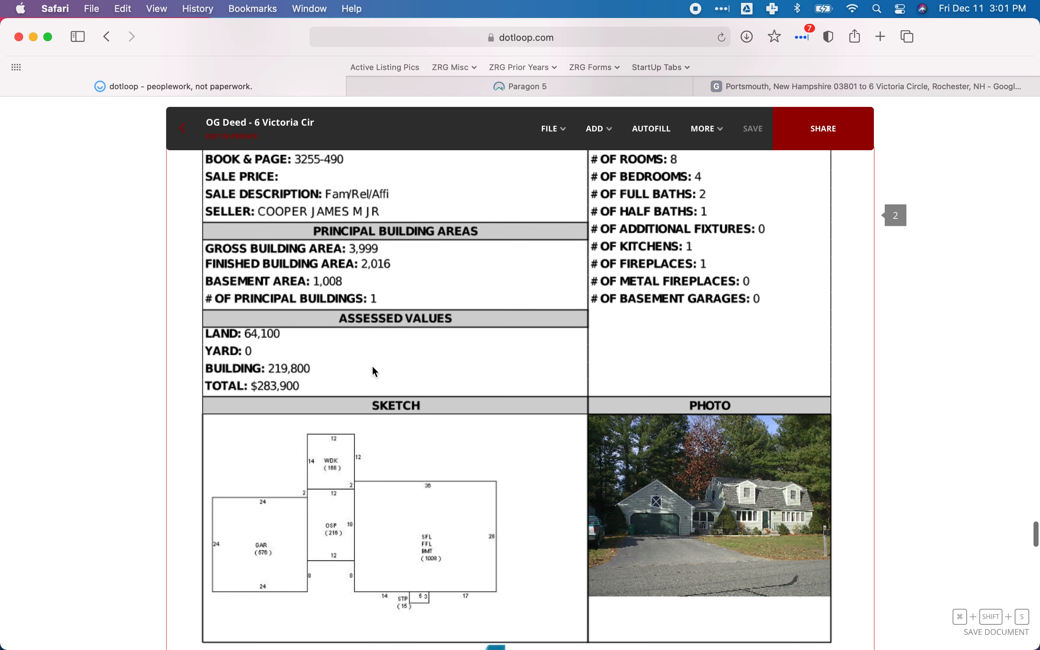
pyautogui.scroll(-2, 375, 370)
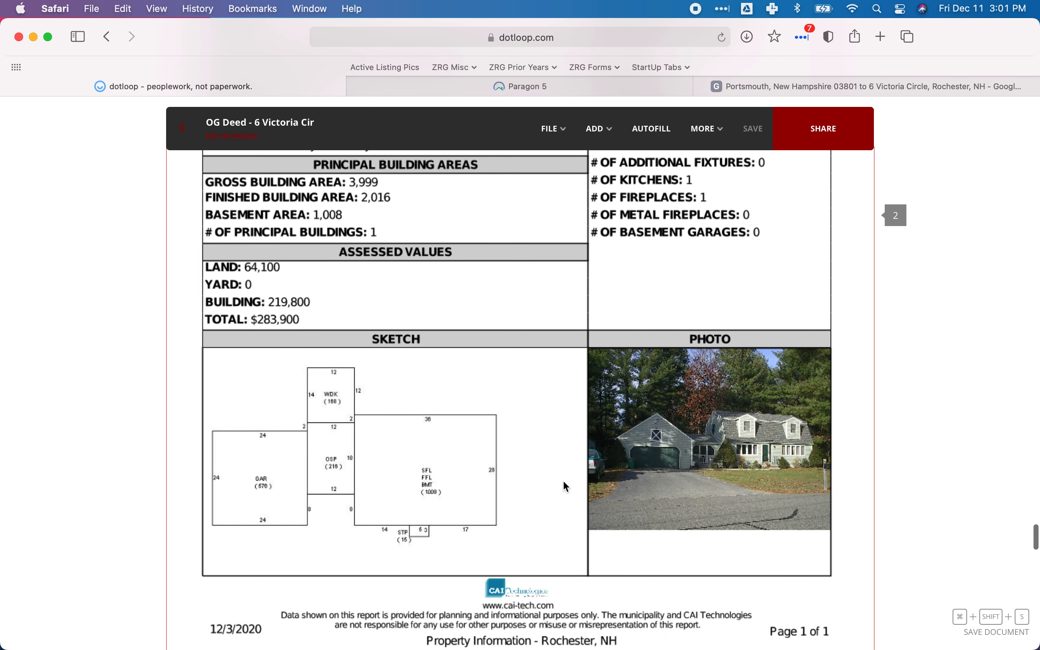
# Return to the Paragon listing and set Garage to Yes, Garage Type to Attached and Garage Capacity to 2.
pyautogui.click(503, 91)
pyautogui.click(325, 329)
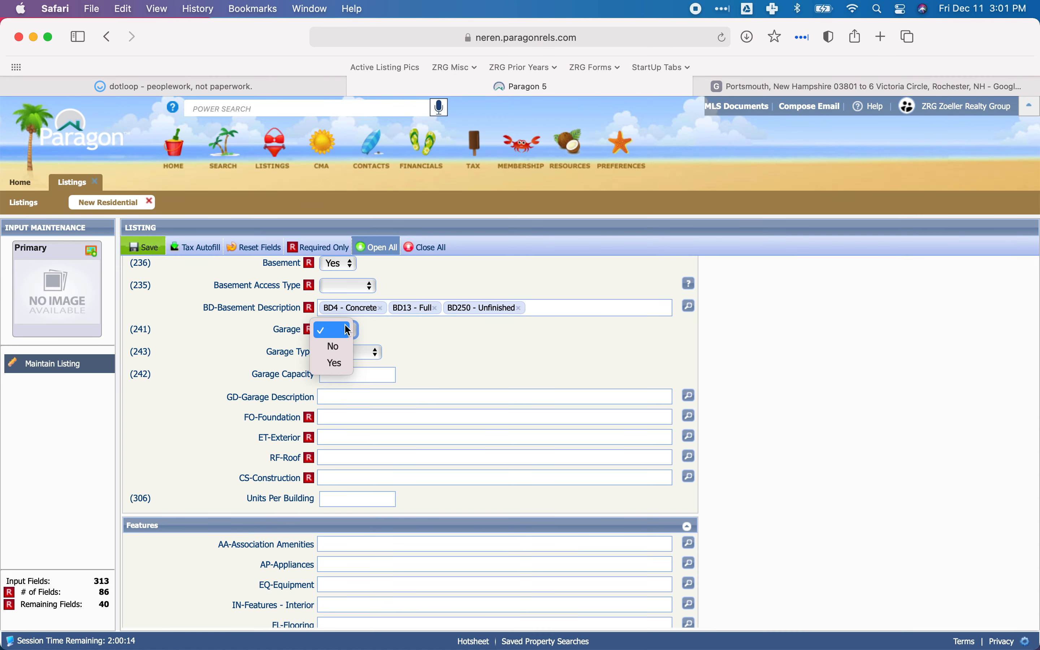
pyautogui.click(332, 362)
pyautogui.click(335, 353)
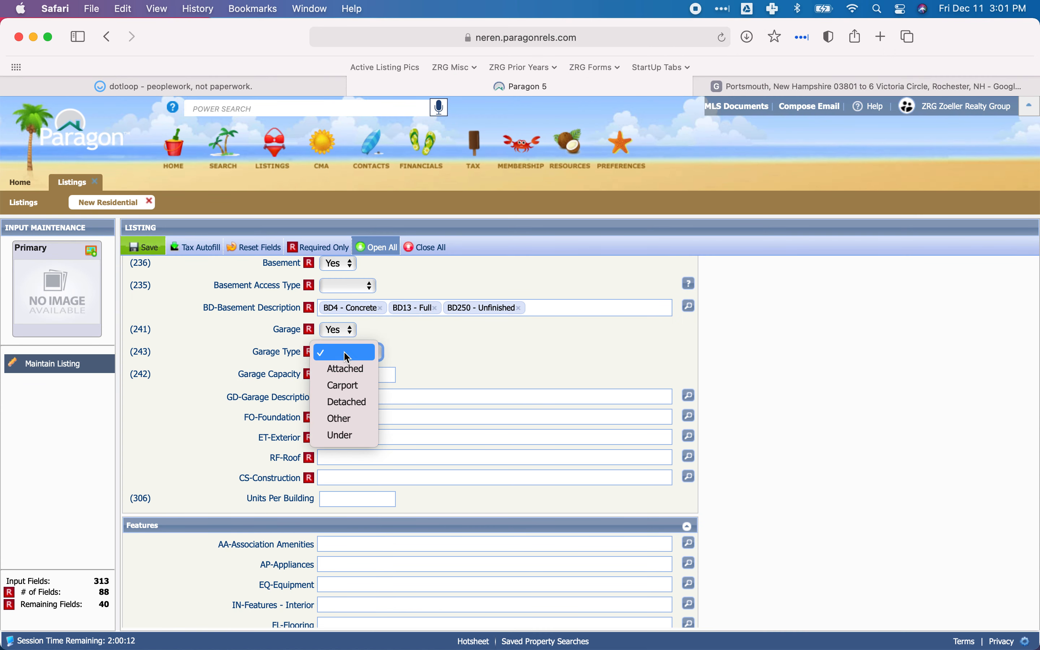
pyautogui.click(351, 373)
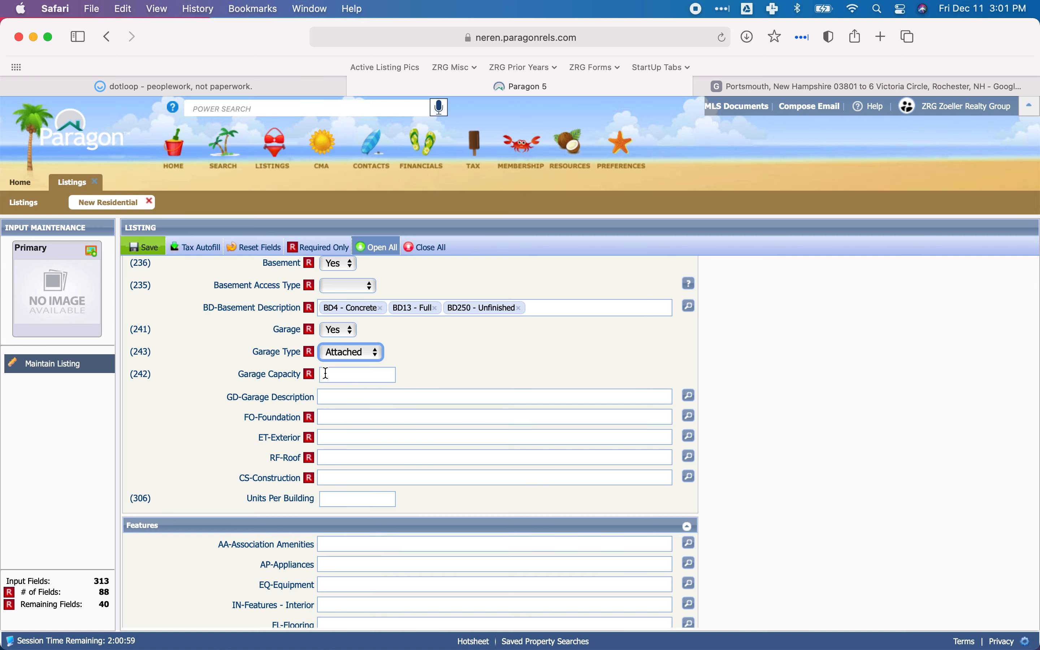
pyautogui.click(354, 376)
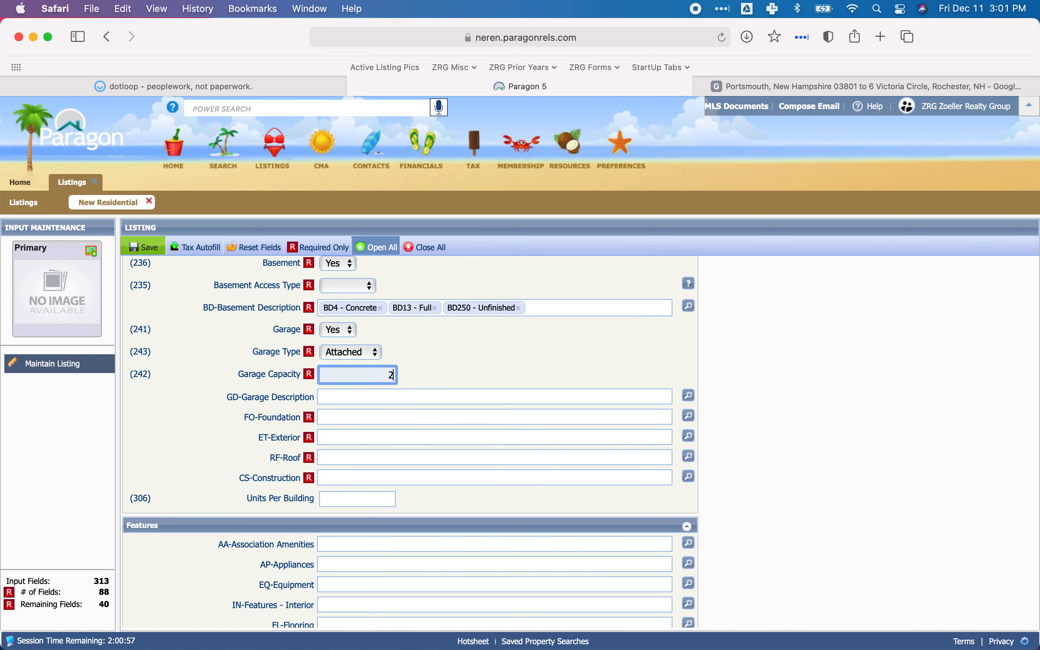
# Review the GD-Garage Description feature choices and close the list without selecting any.
pyautogui.click(446, 394)
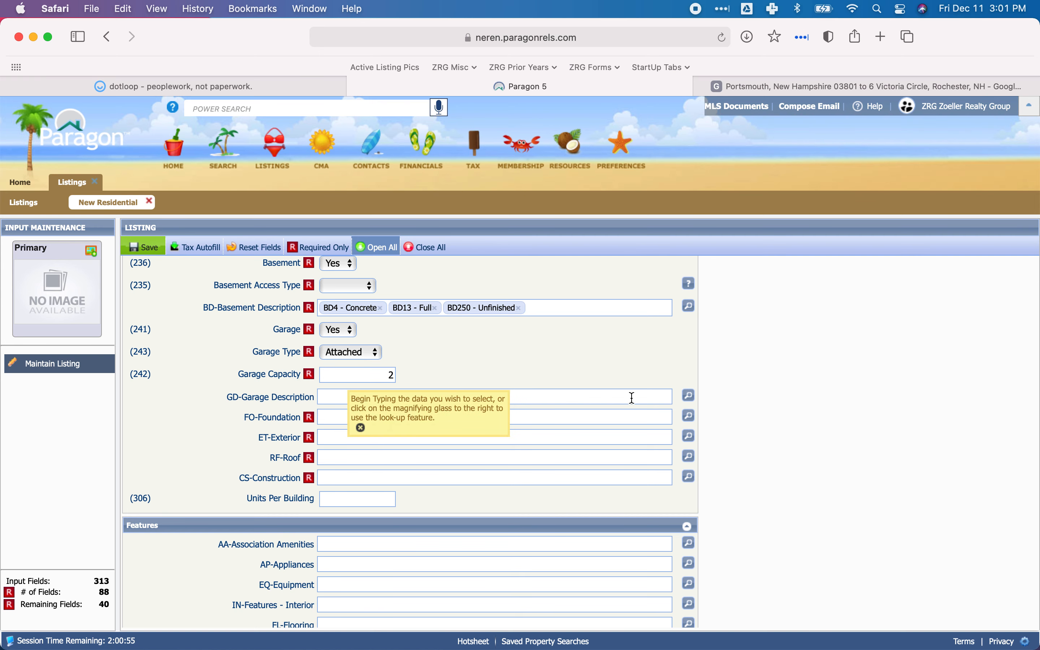
pyautogui.click(689, 396)
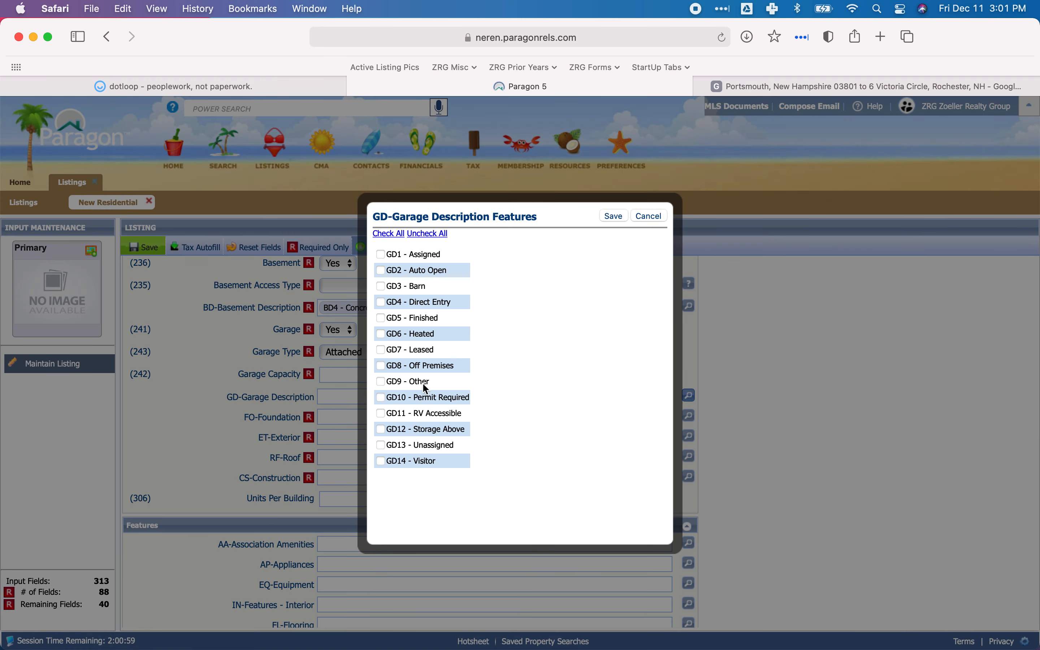
pyautogui.click(654, 216)
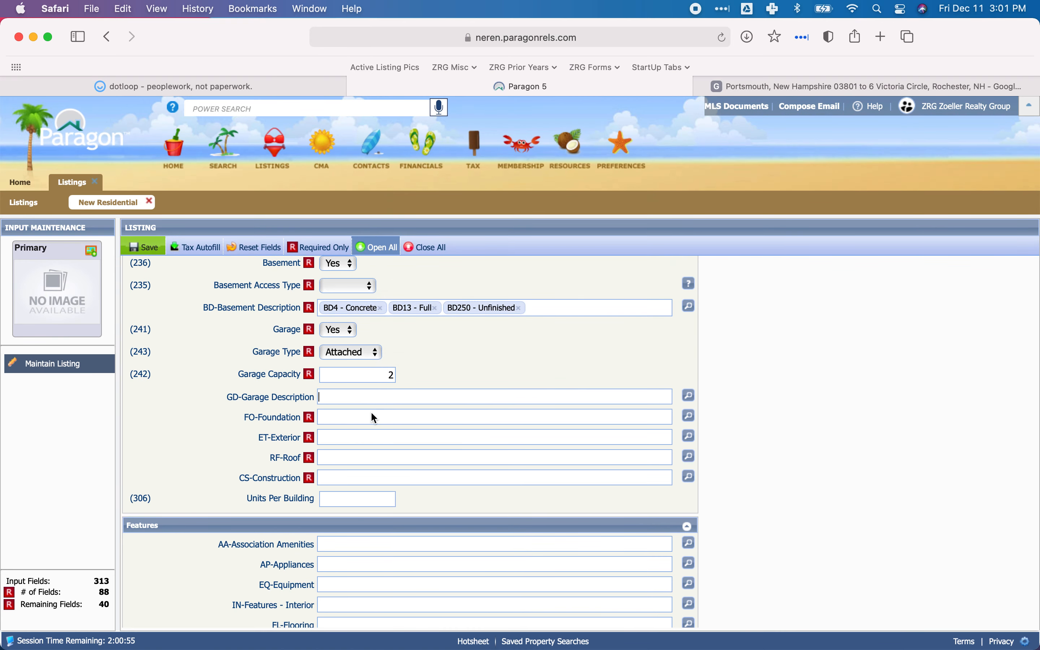
# Check the foundation type on dotloop's property card, then save FO6 - Concrete as the listing's FO-Foundation feature in Paragon.
pyautogui.click(689, 415)
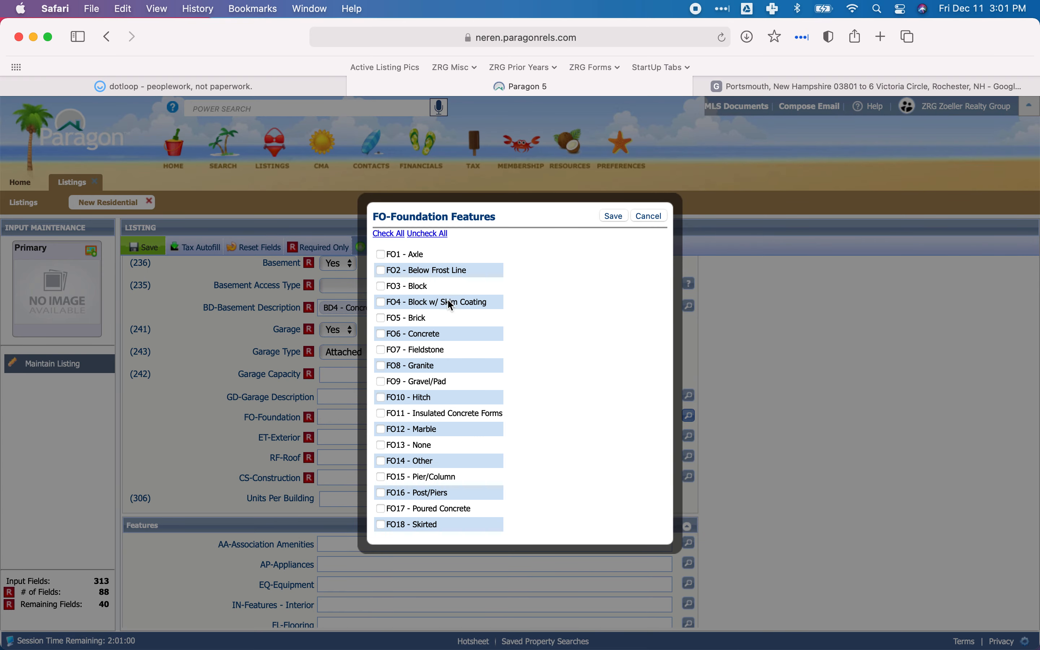
pyautogui.click(253, 90)
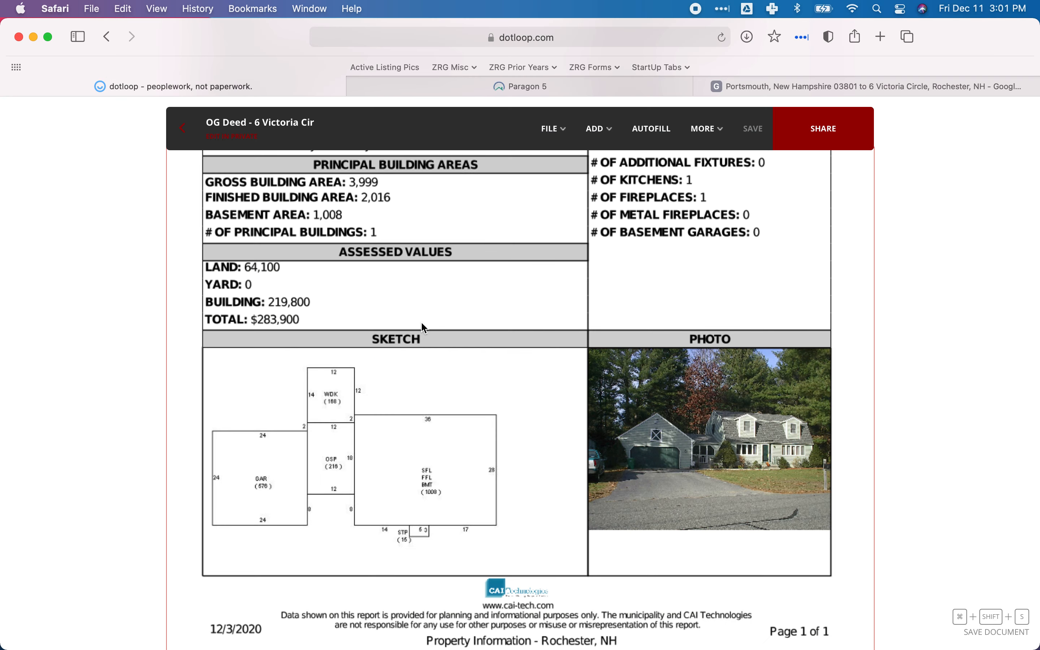
pyautogui.scroll(15, 423, 327)
pyautogui.scroll(3, 424, 327)
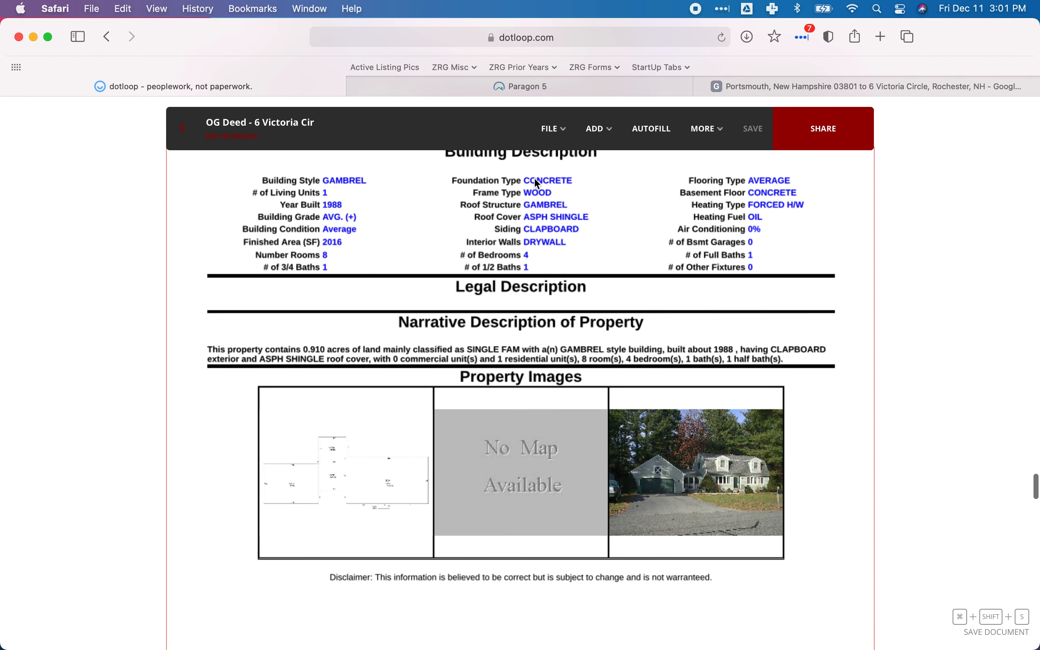
pyautogui.click(508, 91)
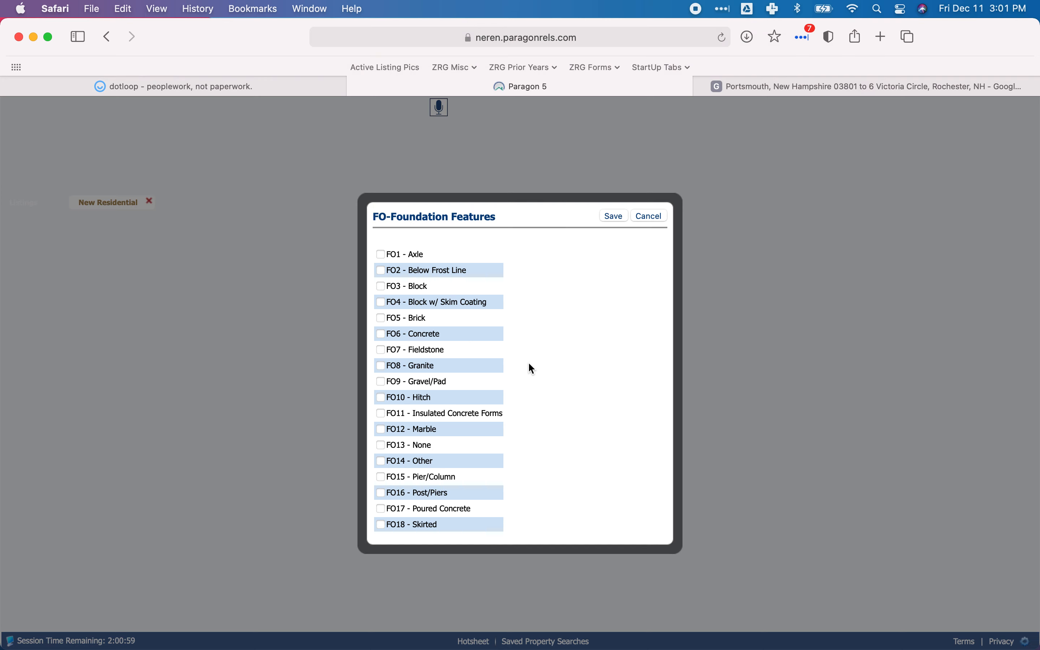
pyautogui.click(382, 333)
pyautogui.click(615, 216)
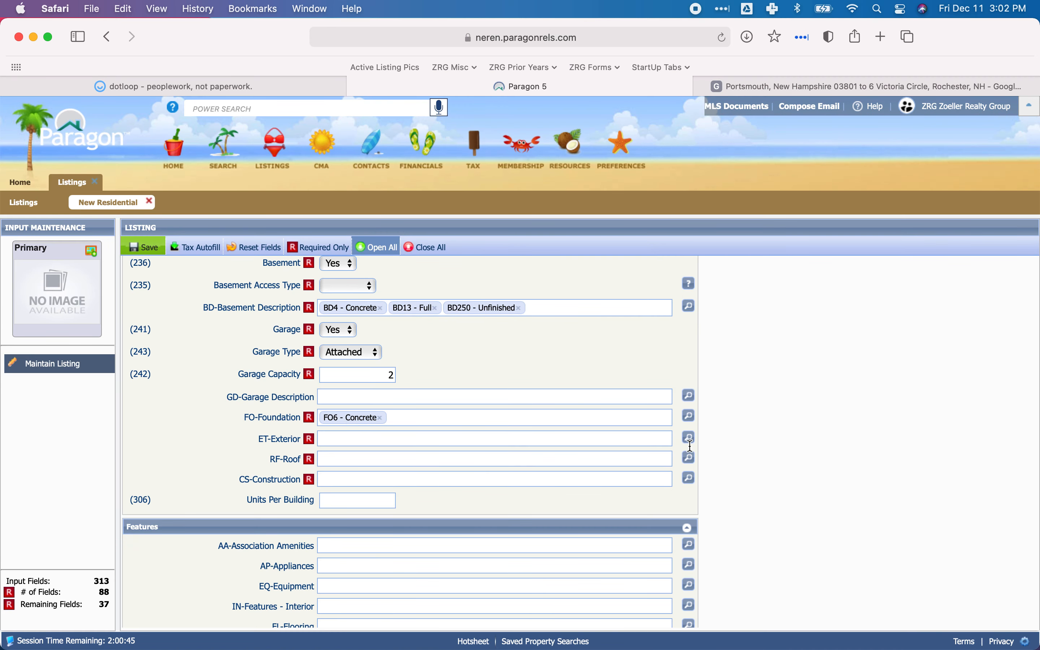
# Look up the siding on dotloop's property card and save ET13 - Clapboard as the ET-Exterior feature in Paragon.
pyautogui.click(689, 437)
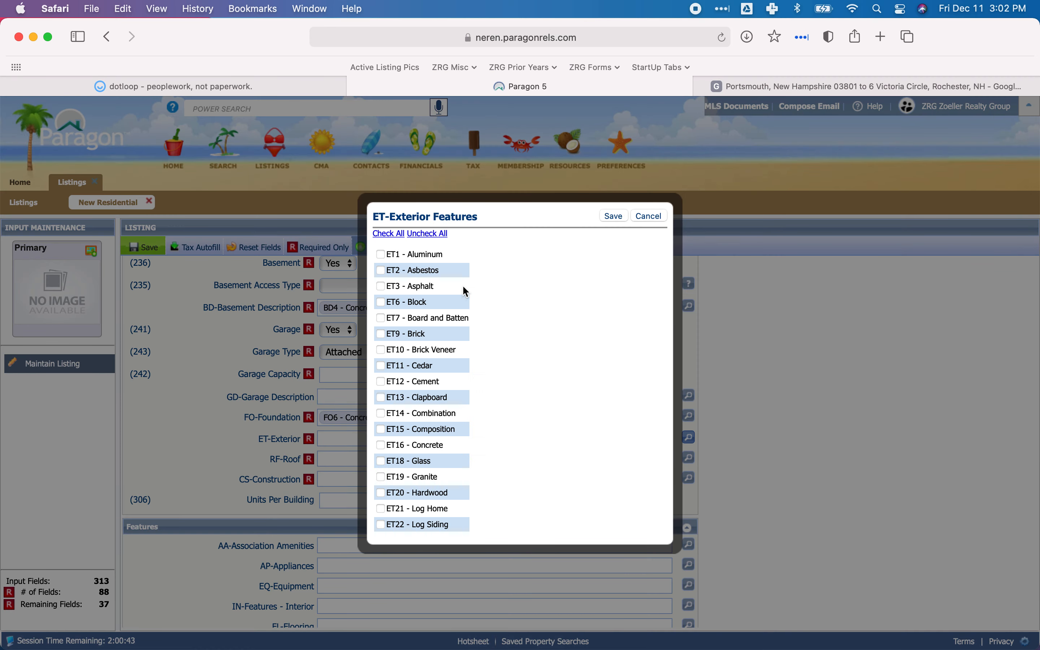
pyautogui.scroll(-5, 424, 377)
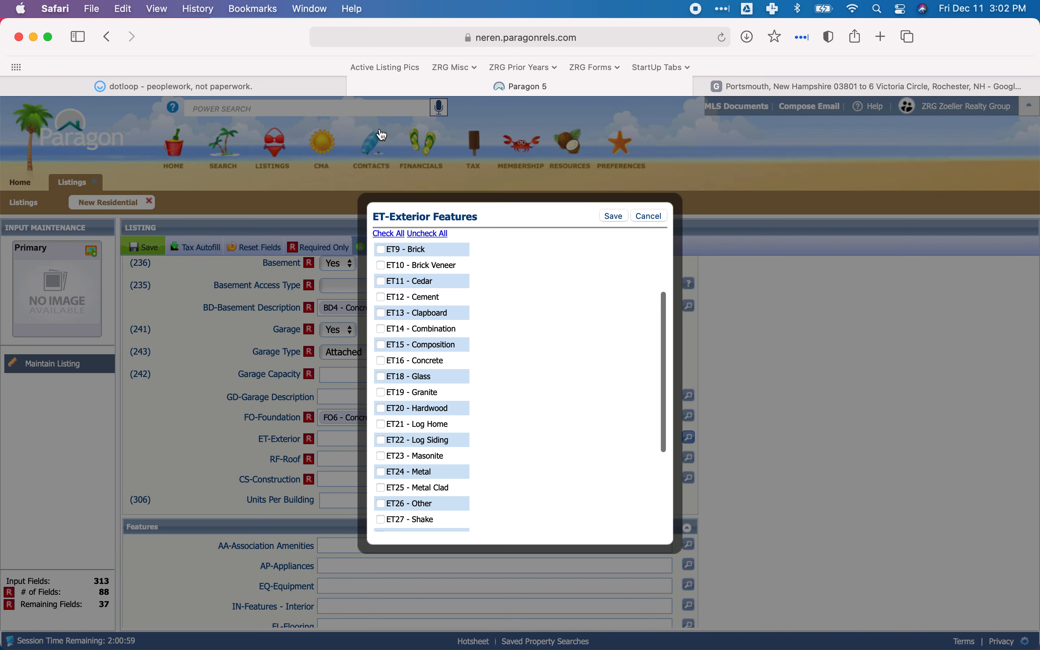
pyautogui.click(226, 88)
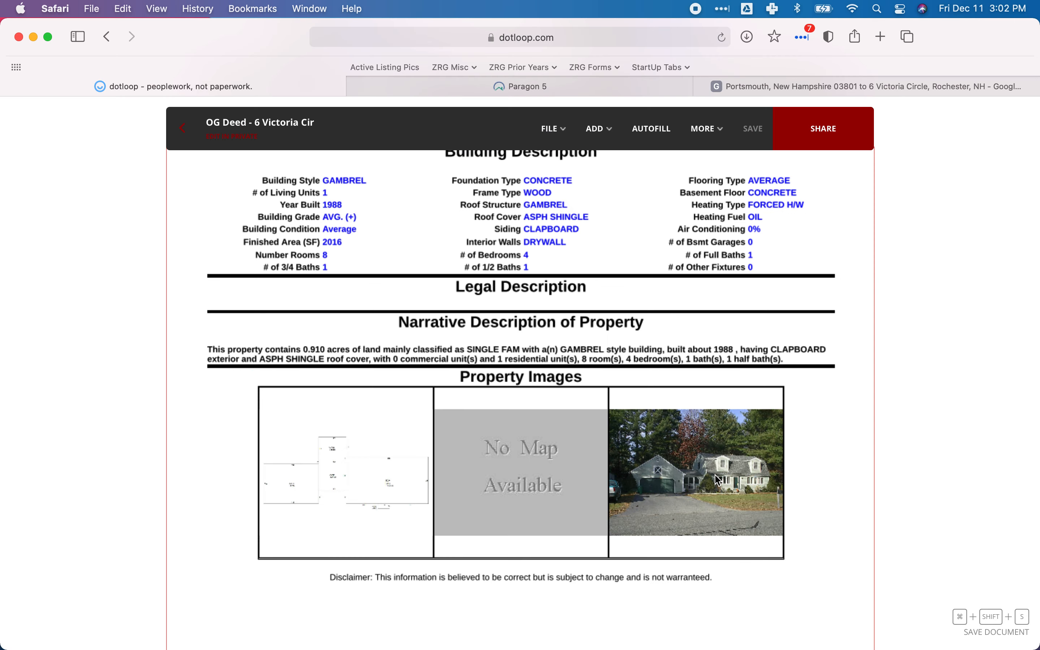
pyautogui.scroll(1, 714, 478)
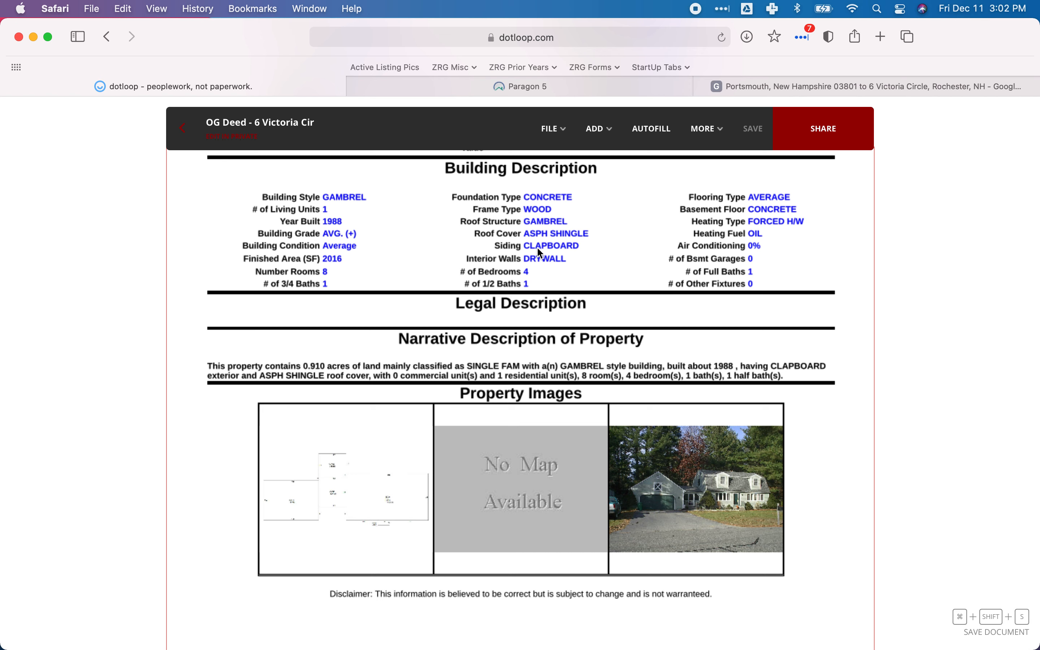
pyautogui.click(473, 87)
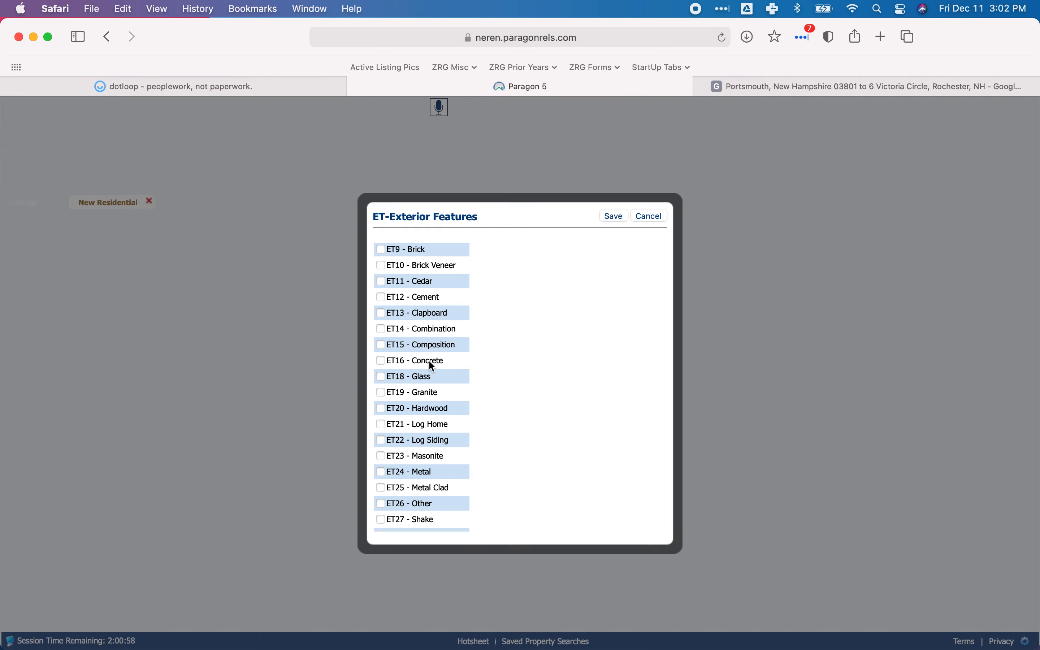
pyautogui.click(380, 313)
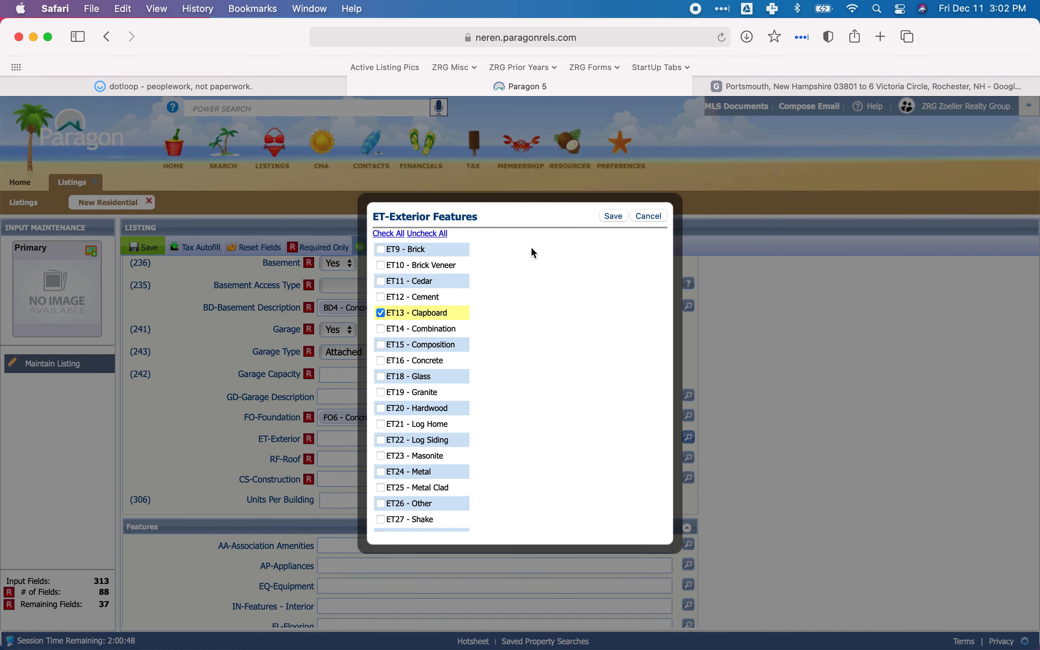
pyautogui.click(613, 216)
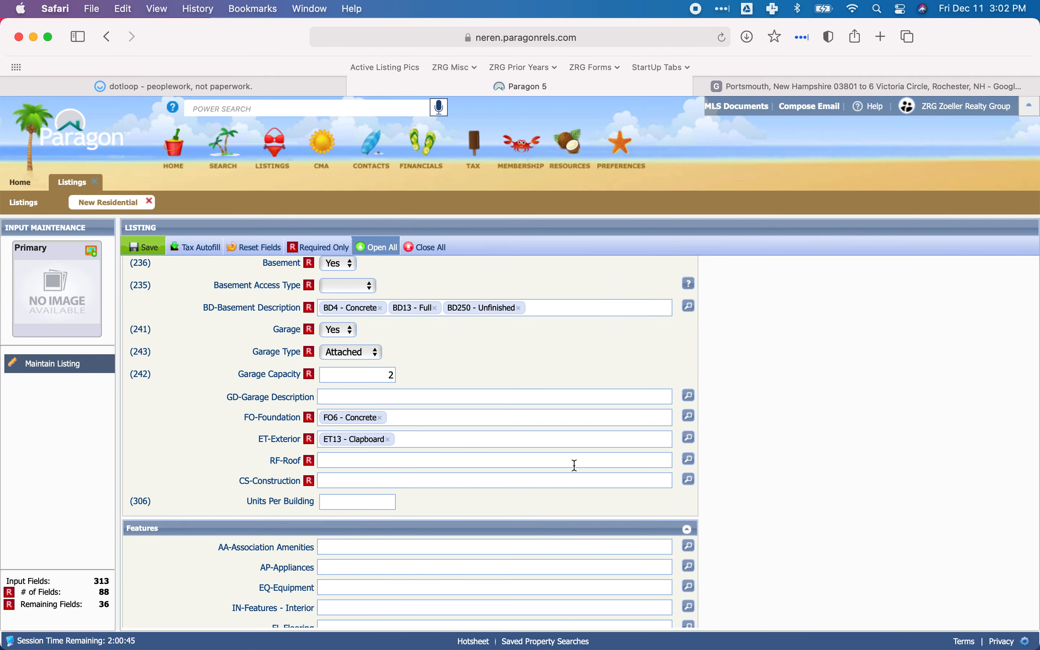
# Check the roof covering in dotloop's property card and Property Disclosure, and save RF14 - Shingle - Asphalt as the RF-Roof feature in Paragon.
pyautogui.click(690, 459)
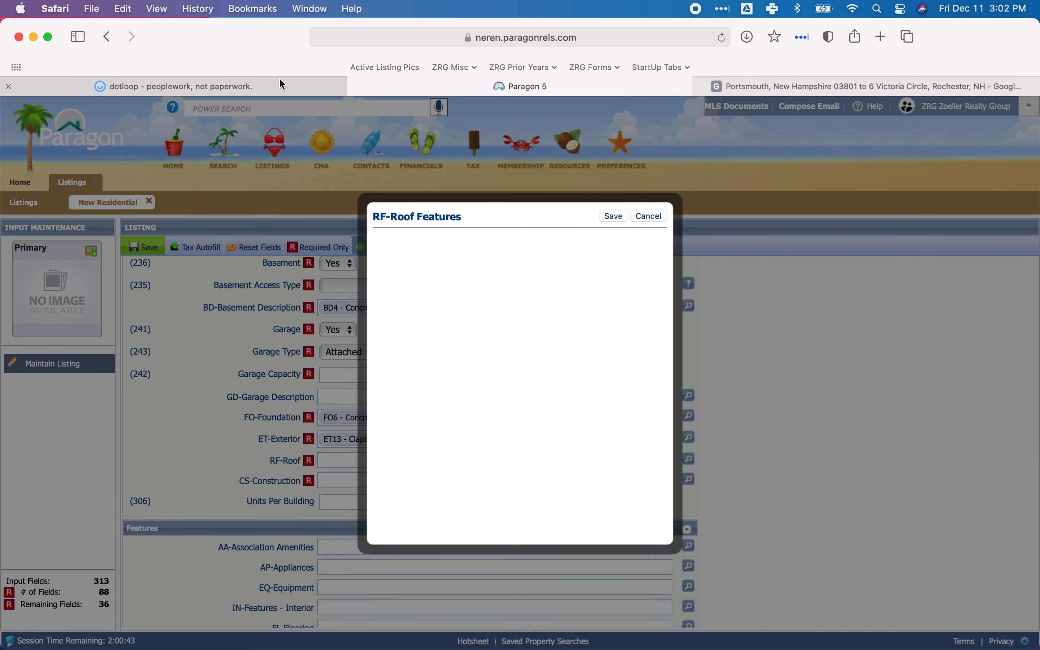
pyautogui.click(280, 80)
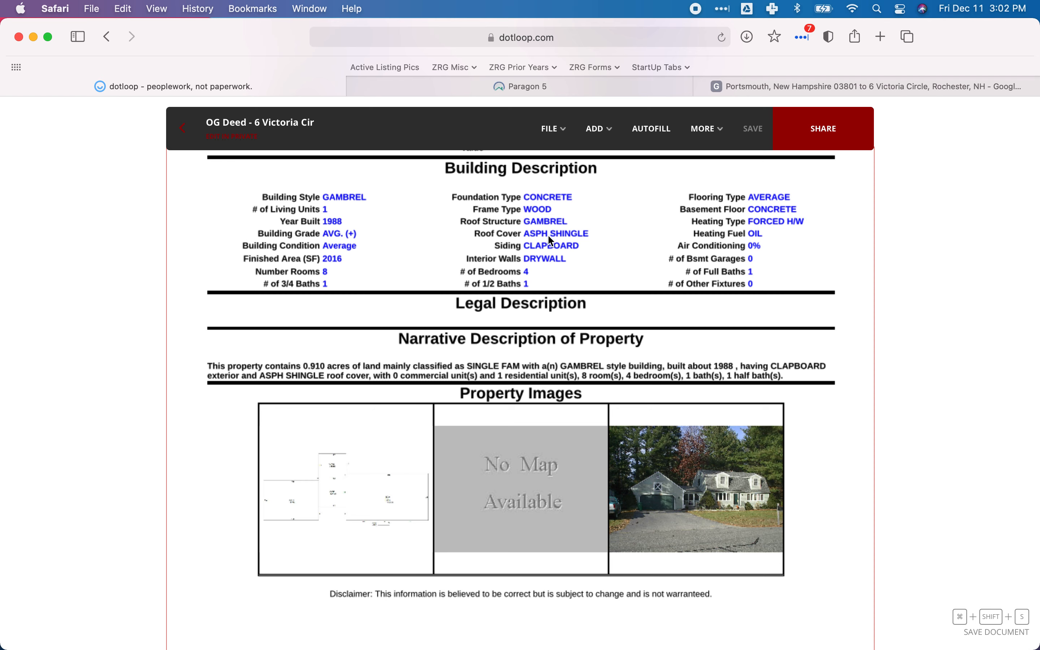
pyautogui.click(529, 88)
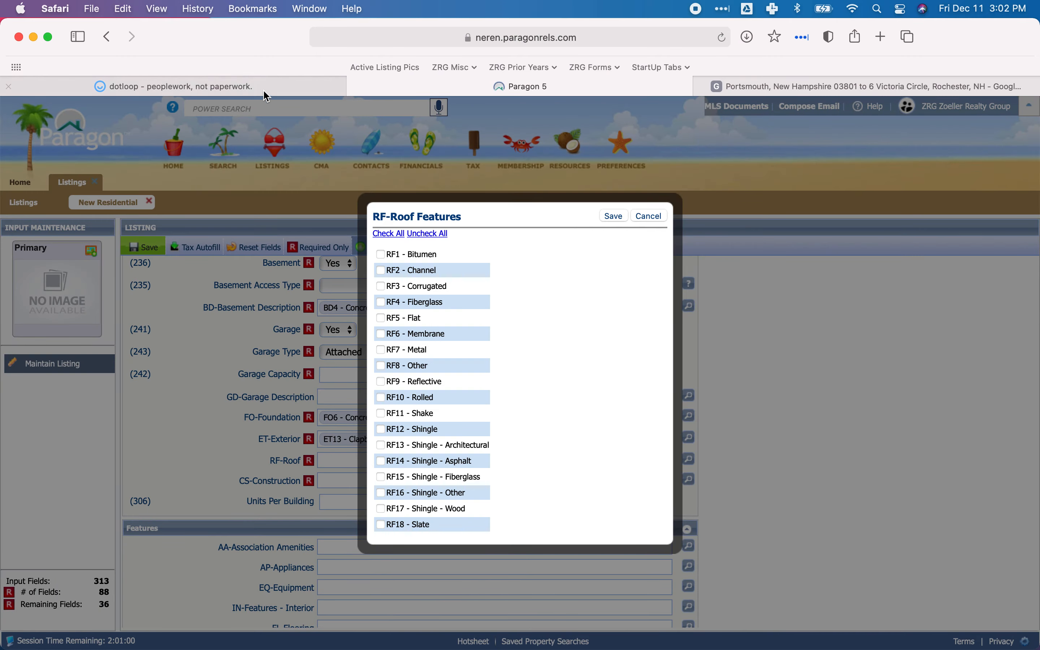
pyautogui.click(211, 86)
pyautogui.scroll(20, 440, 309)
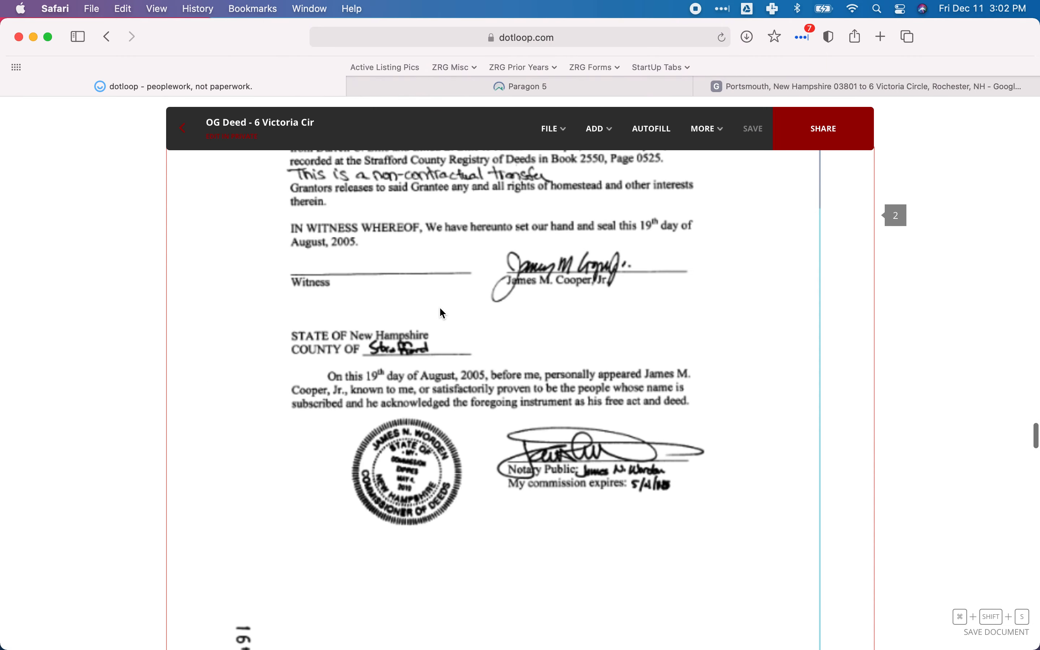
pyautogui.scroll(15, 443, 313)
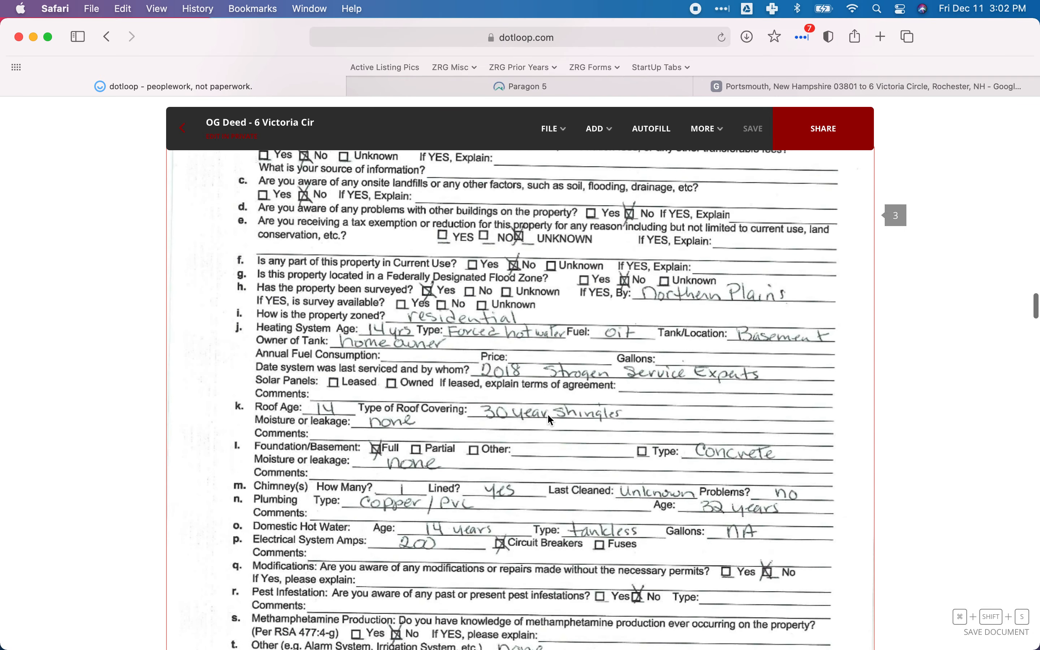
pyautogui.click(423, 88)
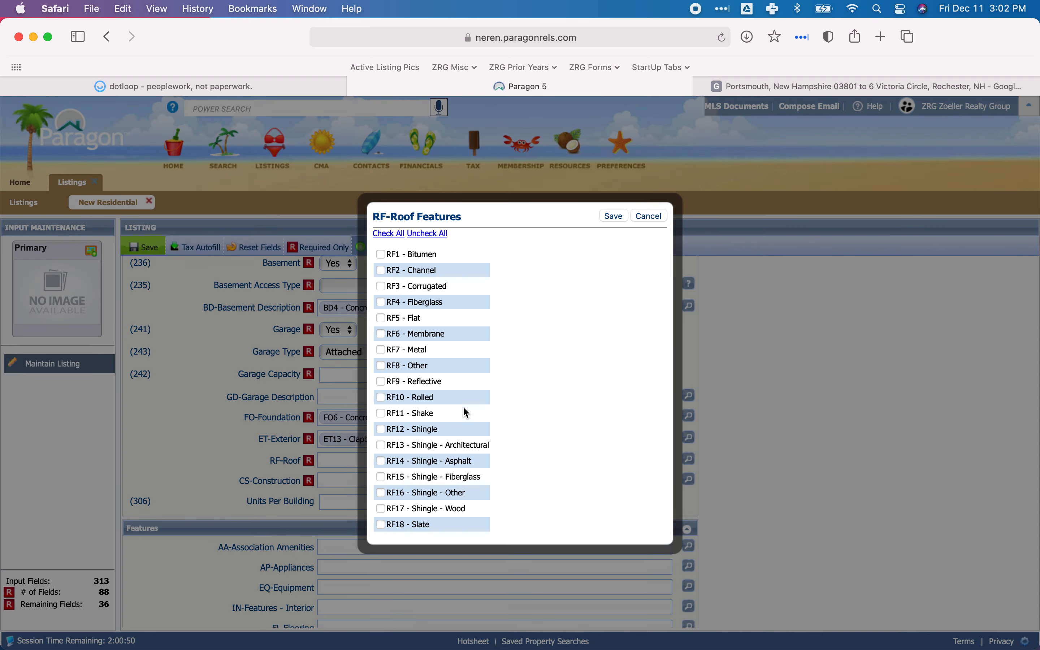
pyautogui.scroll(-3, 459, 410)
pyautogui.click(380, 403)
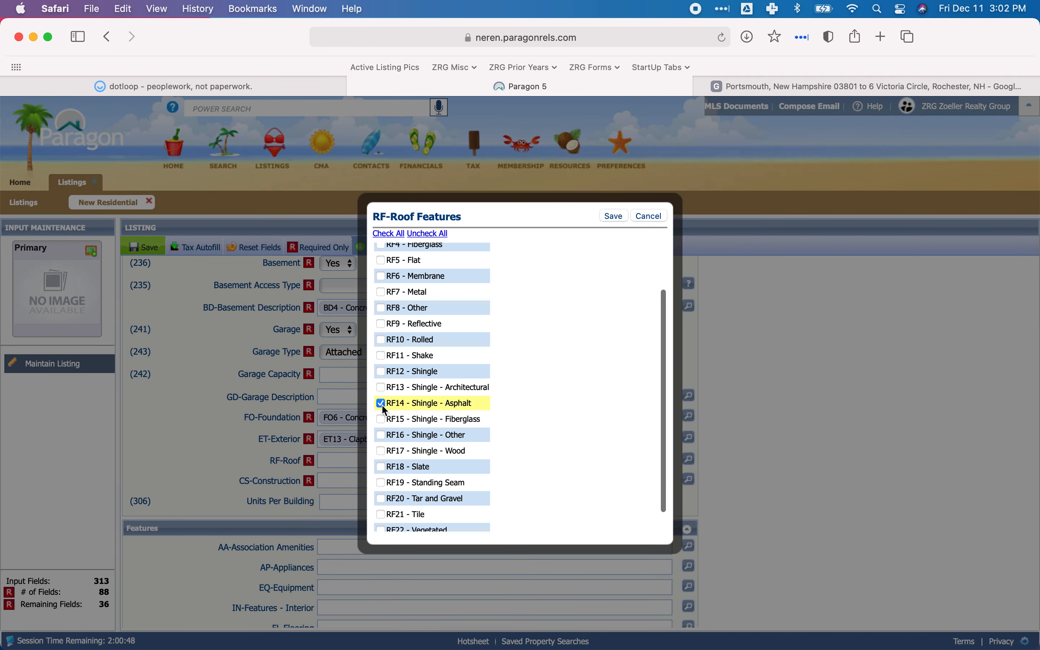
pyautogui.click(610, 214)
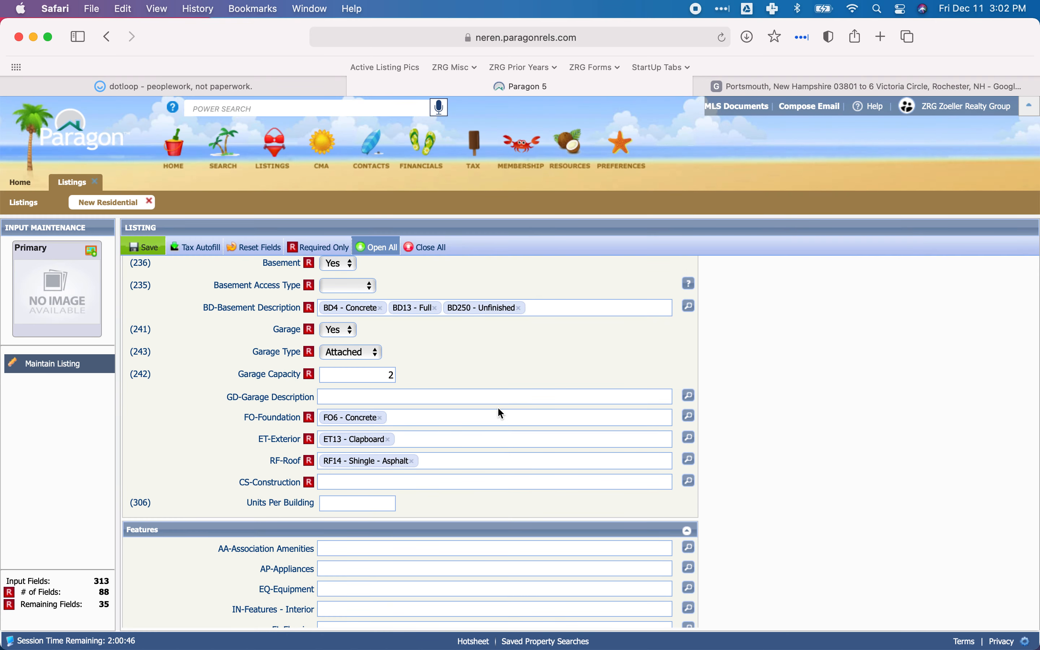
# Look up the frame type on dotloop's property card and save CS24 - Wood Frame as the CS-Construction feature in Paragon.
pyautogui.scroll(-1, 497, 406)
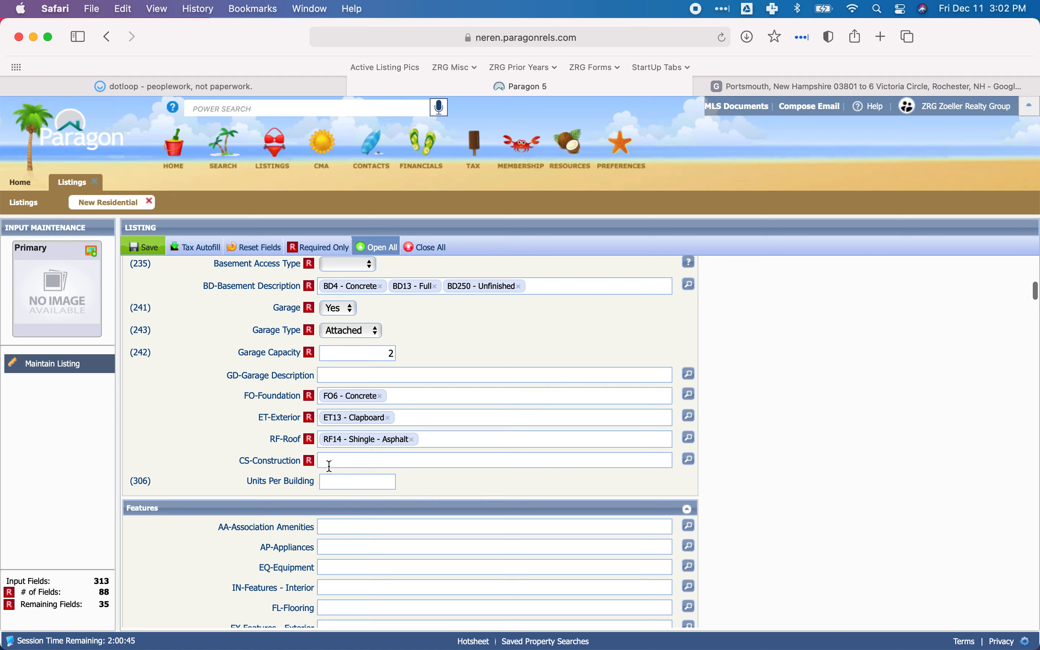
pyautogui.click(689, 459)
pyautogui.click(230, 86)
pyautogui.scroll(-15, 442, 342)
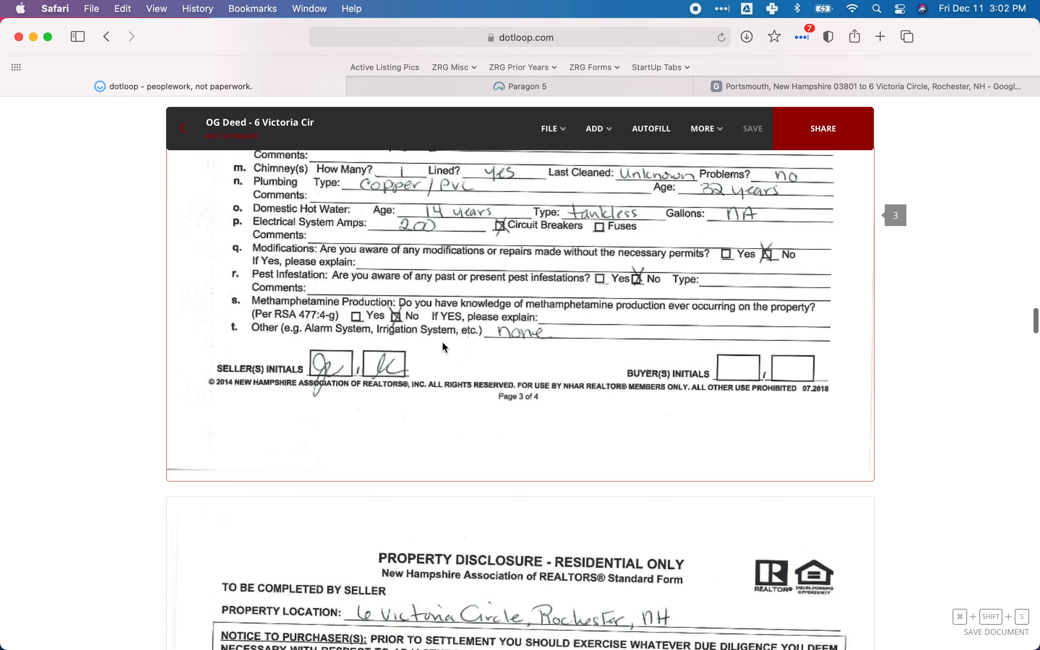
pyautogui.scroll(-20, 443, 342)
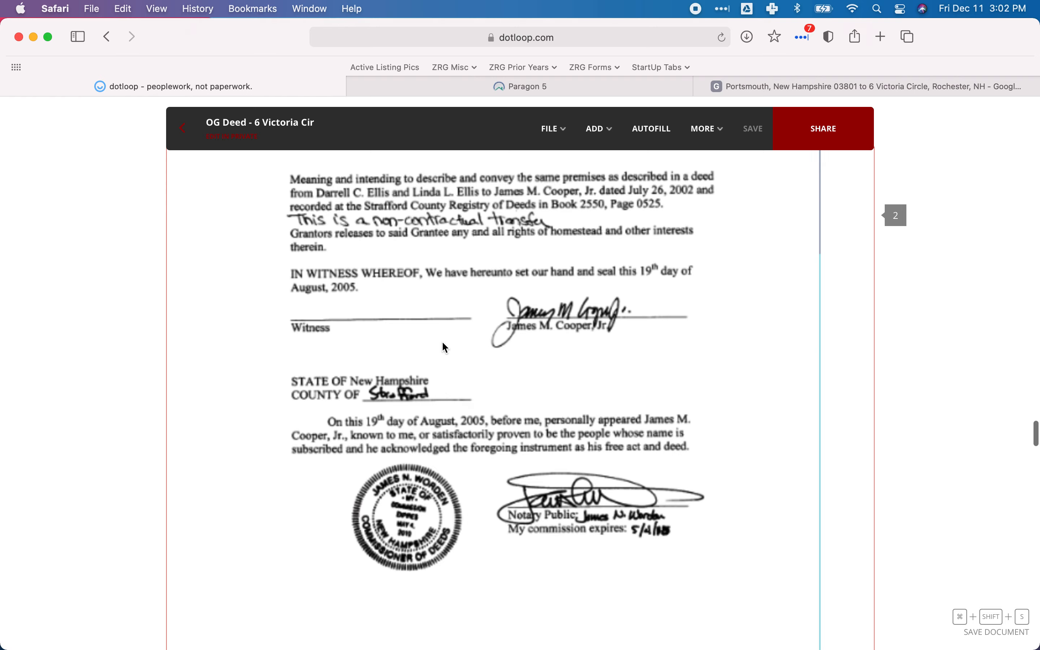
pyautogui.scroll(-1, 445, 348)
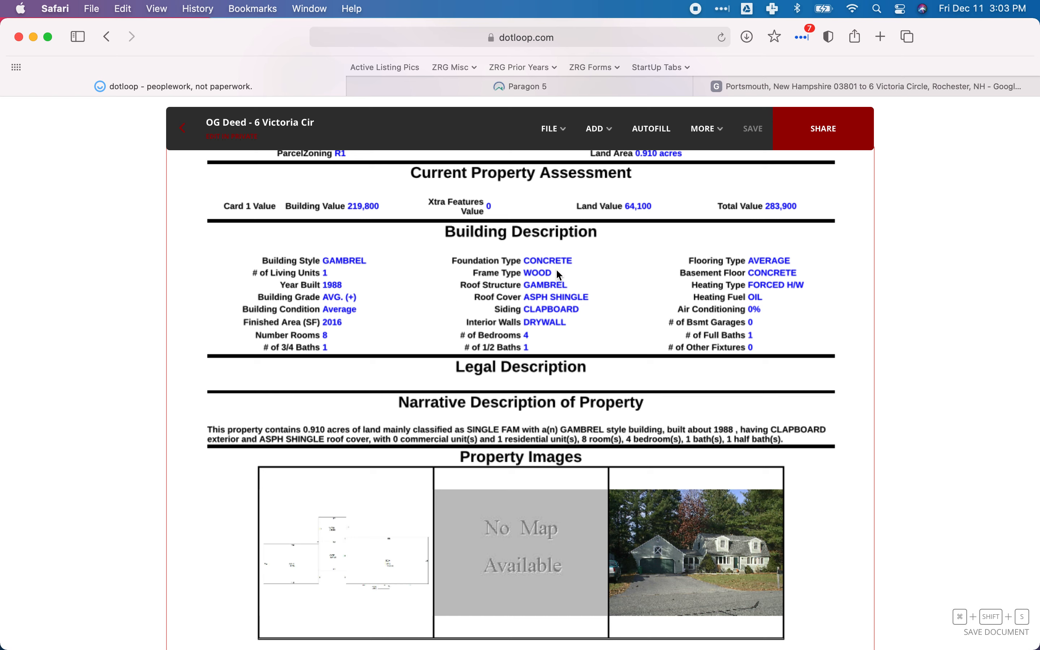
pyautogui.click(506, 88)
pyautogui.scroll(-4, 459, 355)
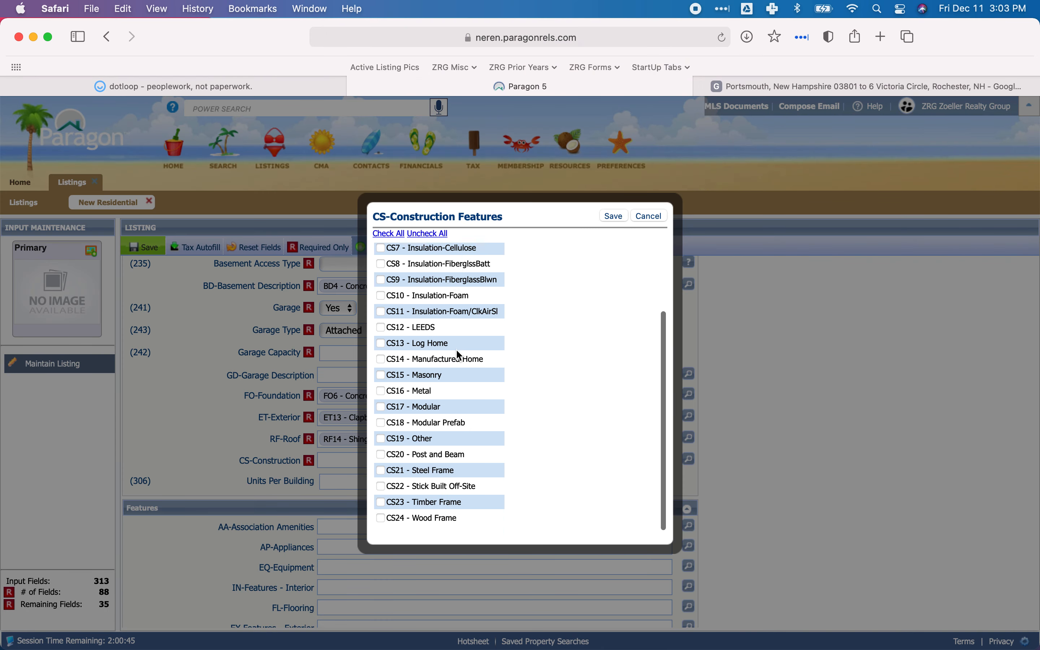
pyautogui.click(381, 523)
pyautogui.click(613, 216)
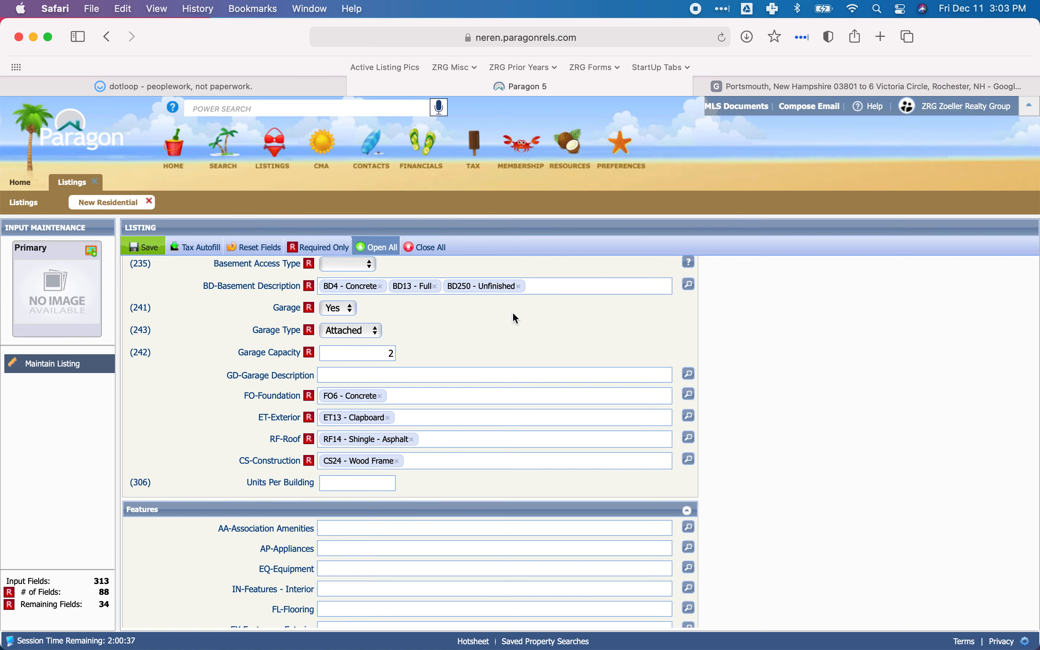
# Collapse the completed Structure section and bring the listing's Features section into view.
pyautogui.scroll(15, 516, 318)
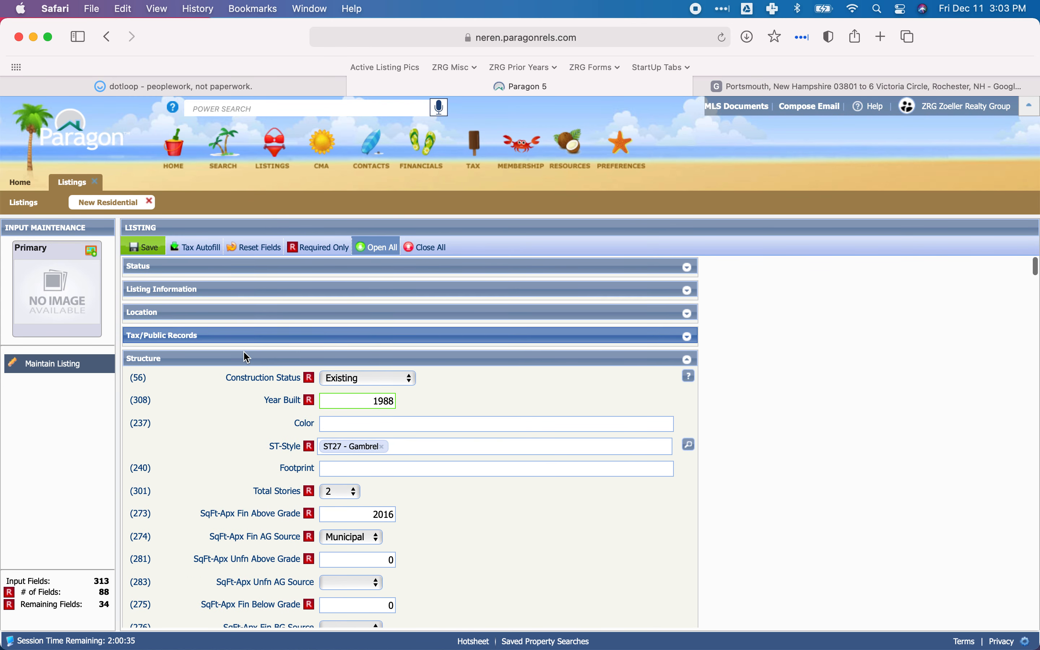
pyautogui.click(169, 359)
pyautogui.scroll(-3, 358, 345)
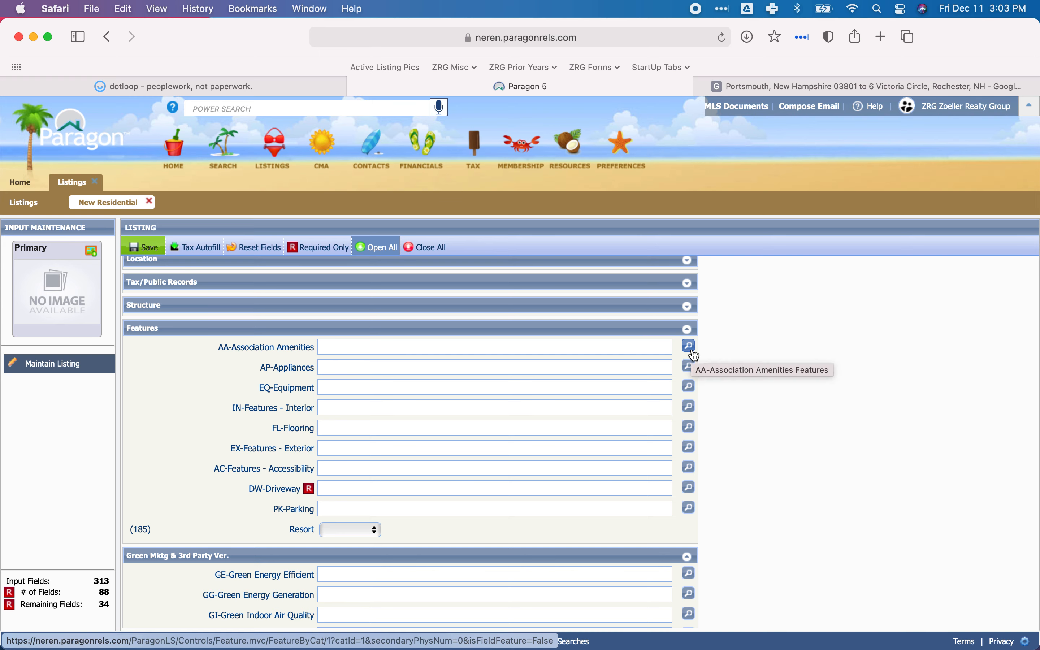
# Review the property's warranty deed in dotloop and return to the Features section of the listing in Paragon.
pyautogui.click(459, 348)
pyautogui.click(181, 86)
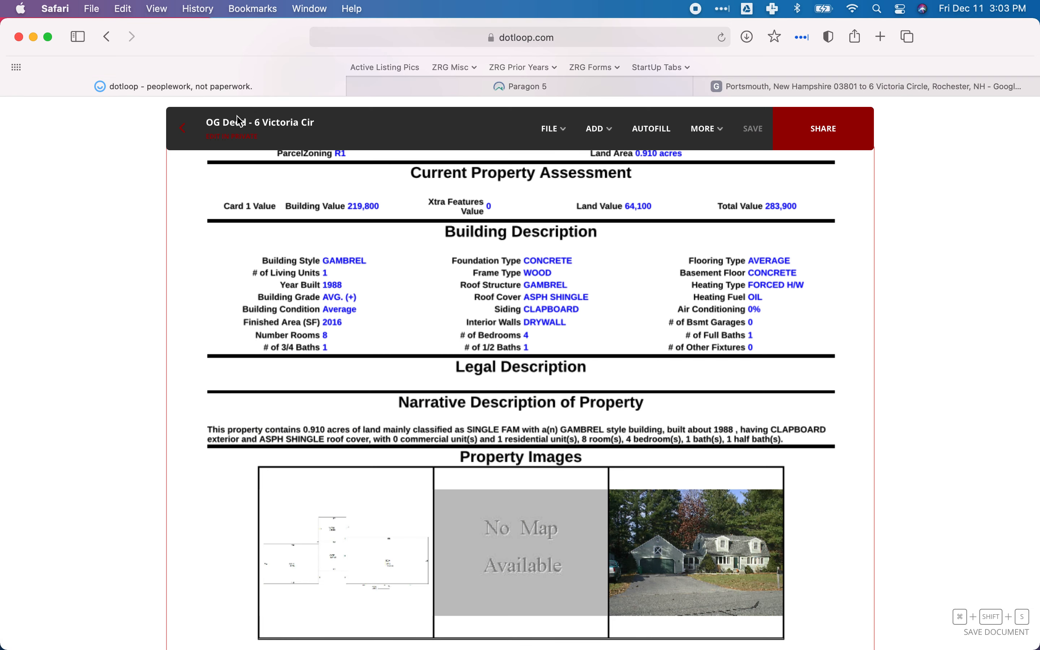
pyautogui.scroll(5, 426, 426)
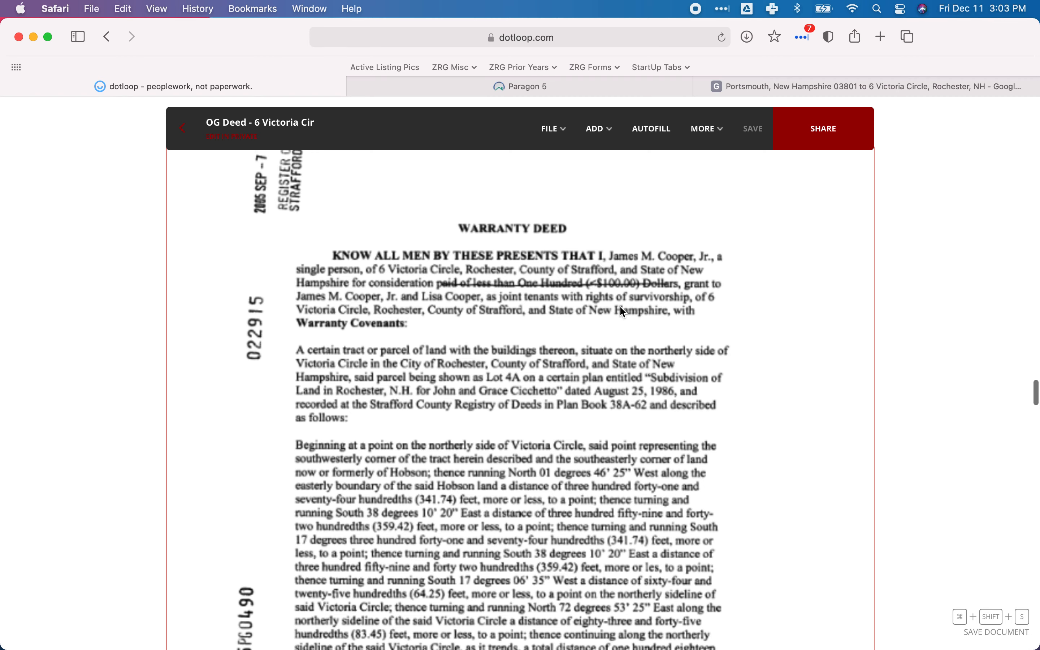
pyautogui.scroll(-3, 431, 366)
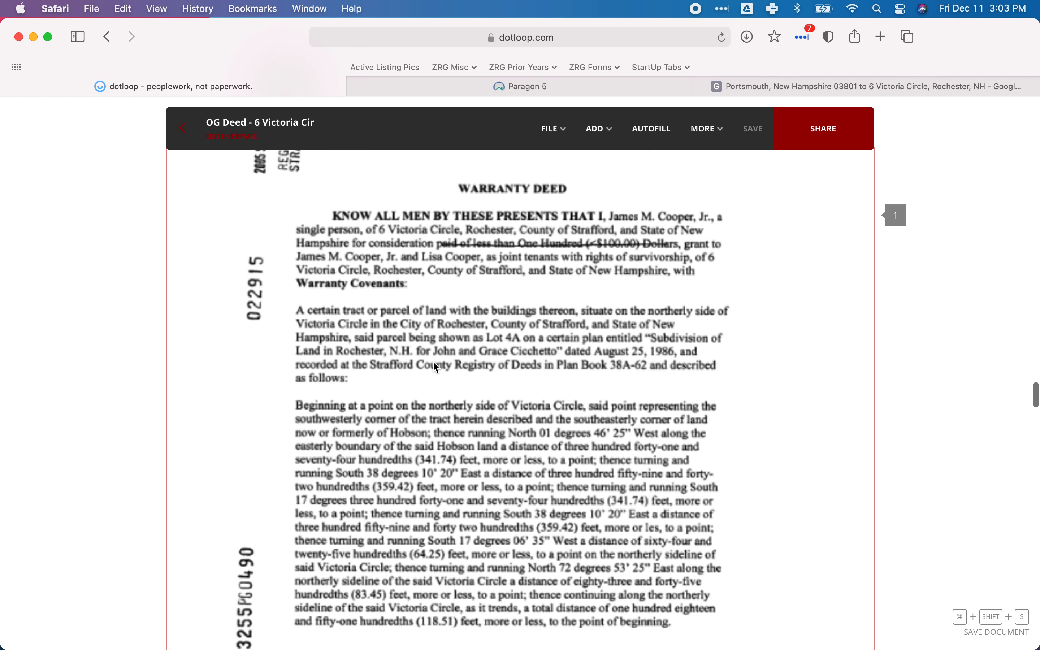
pyautogui.scroll(-1, 435, 366)
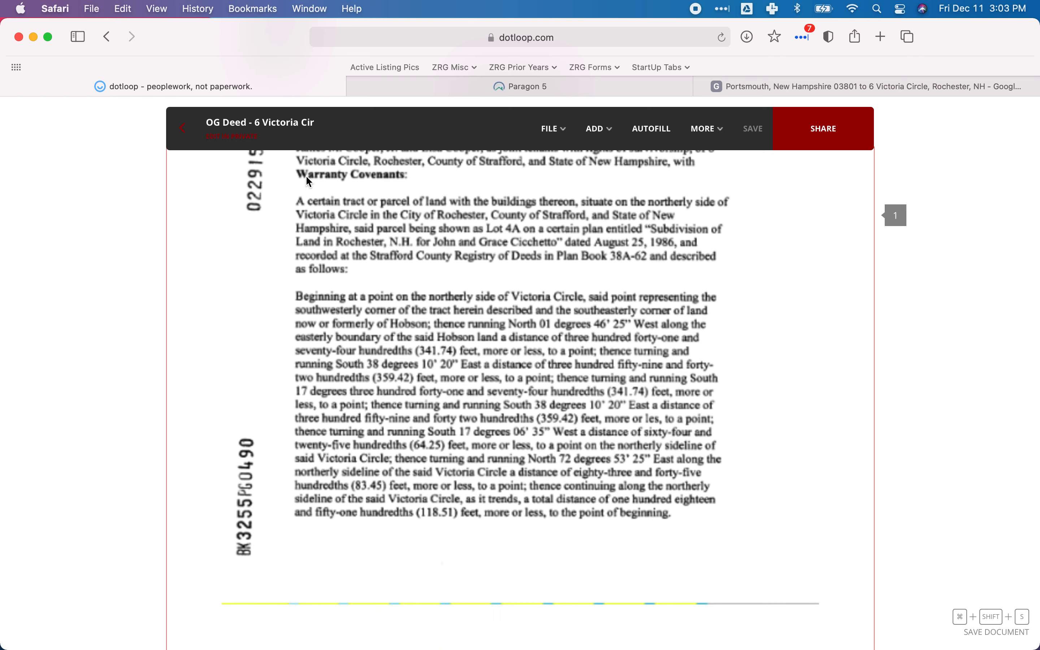
pyautogui.click(423, 86)
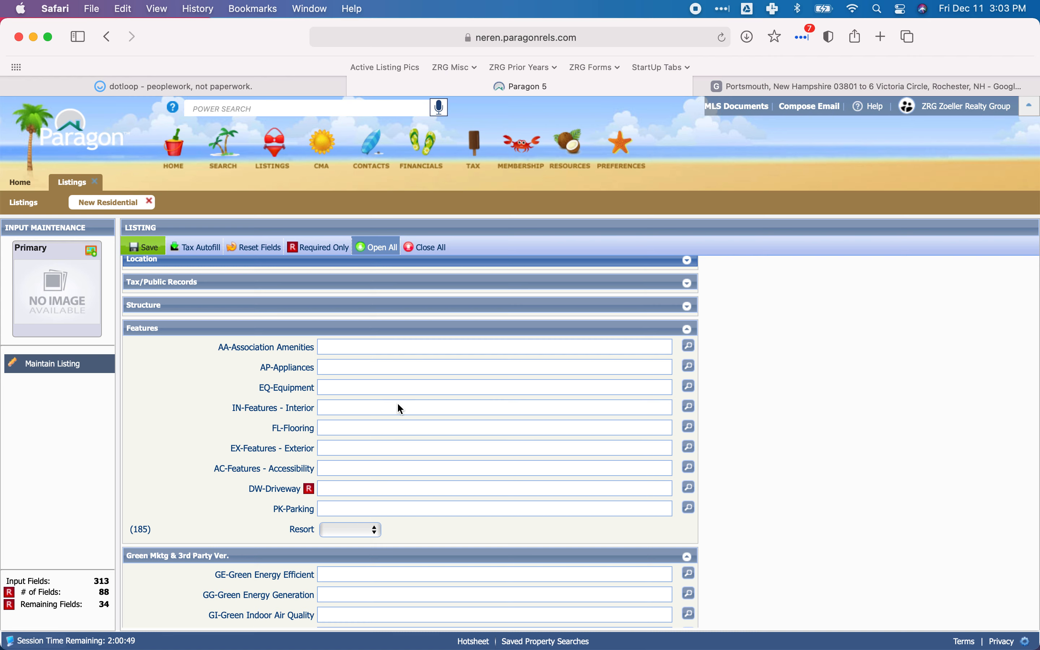
pyautogui.scroll(-1, 390, 403)
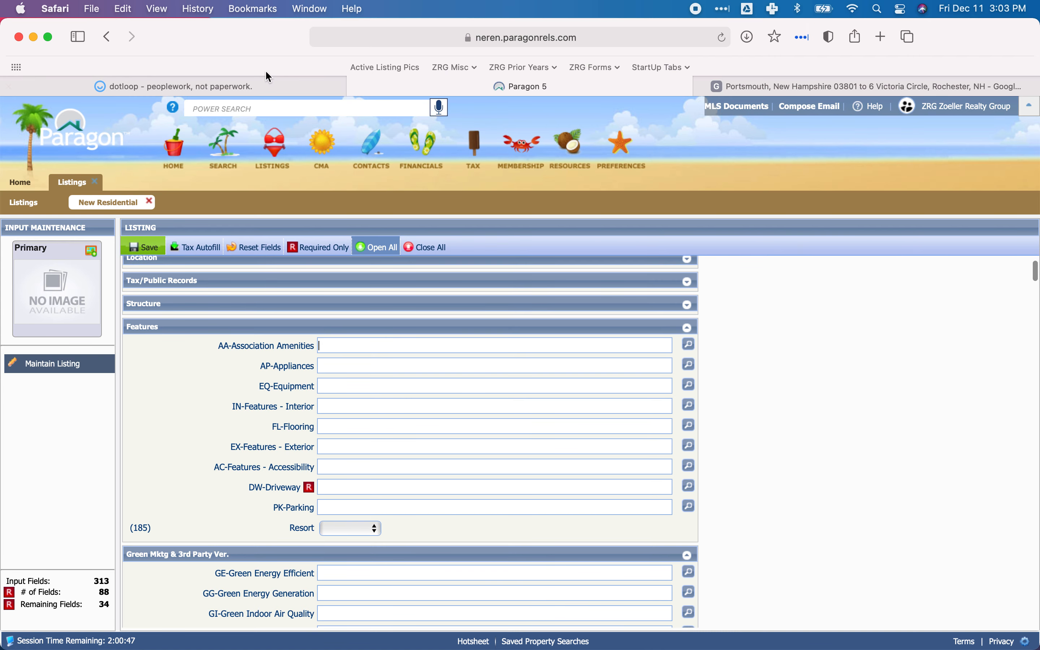
# Open the ZRG New Listing form from the loop's documents in dotloop and find which appliances are included.
pyautogui.click(231, 85)
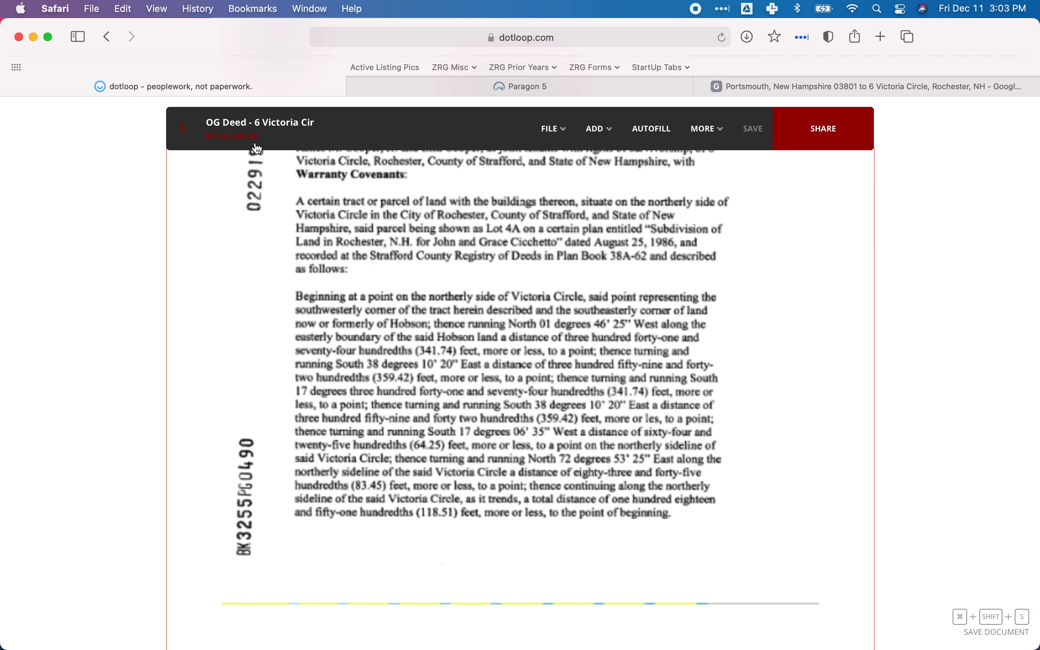
pyautogui.click(192, 132)
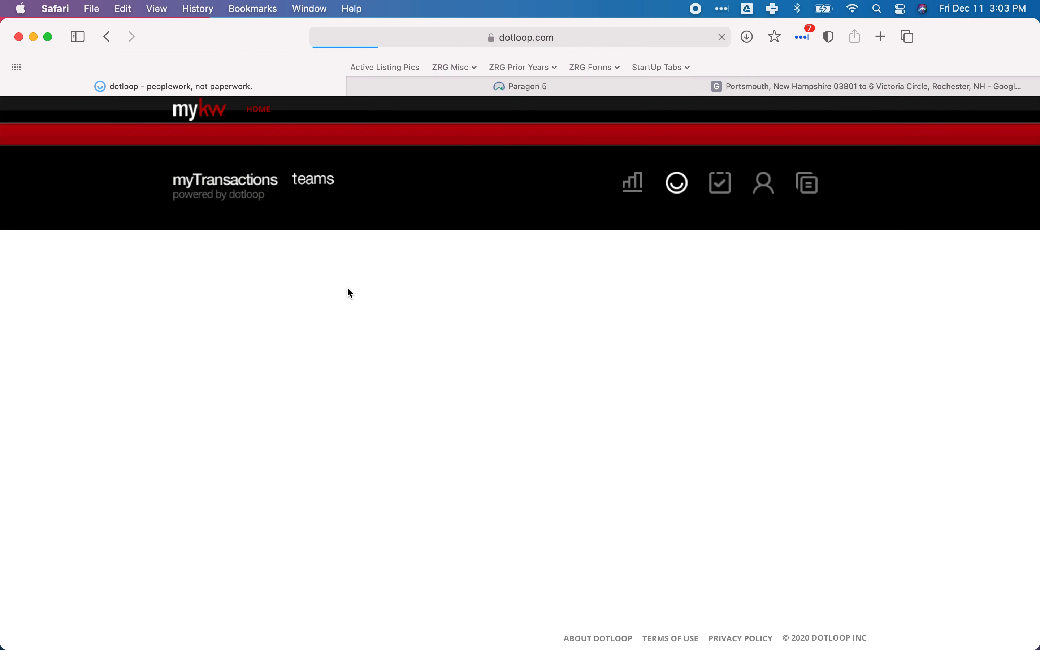
pyautogui.scroll(-8, 480, 453)
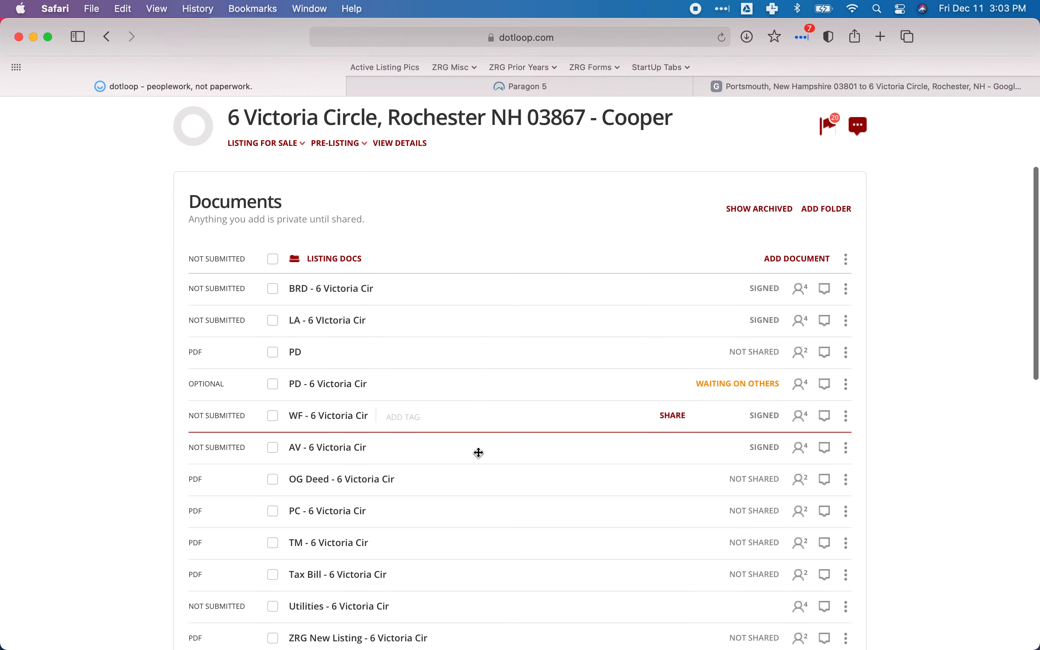
pyautogui.scroll(-1, 479, 453)
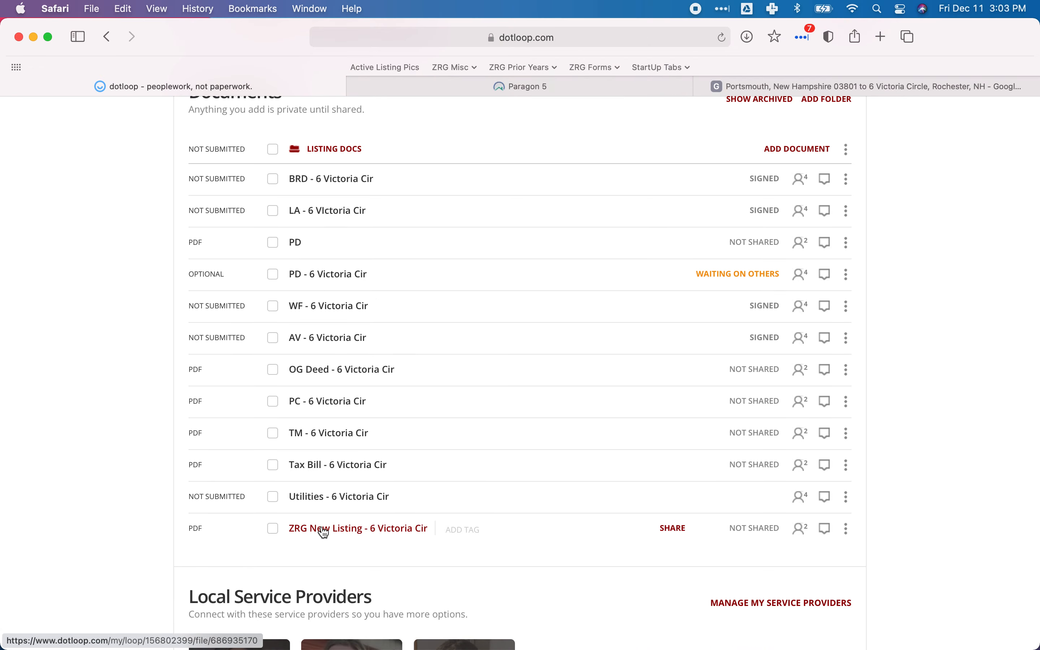
pyautogui.click(349, 533)
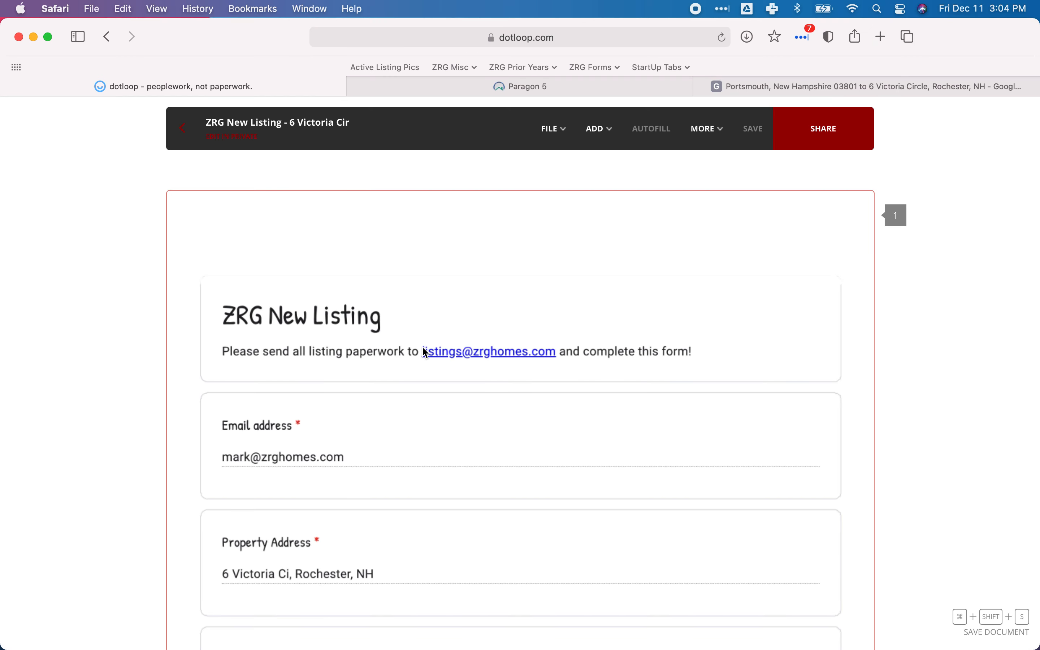
pyautogui.scroll(-15, 426, 353)
pyautogui.scroll(-20, 423, 349)
pyautogui.scroll(-12, 424, 350)
pyautogui.scroll(-8, 426, 353)
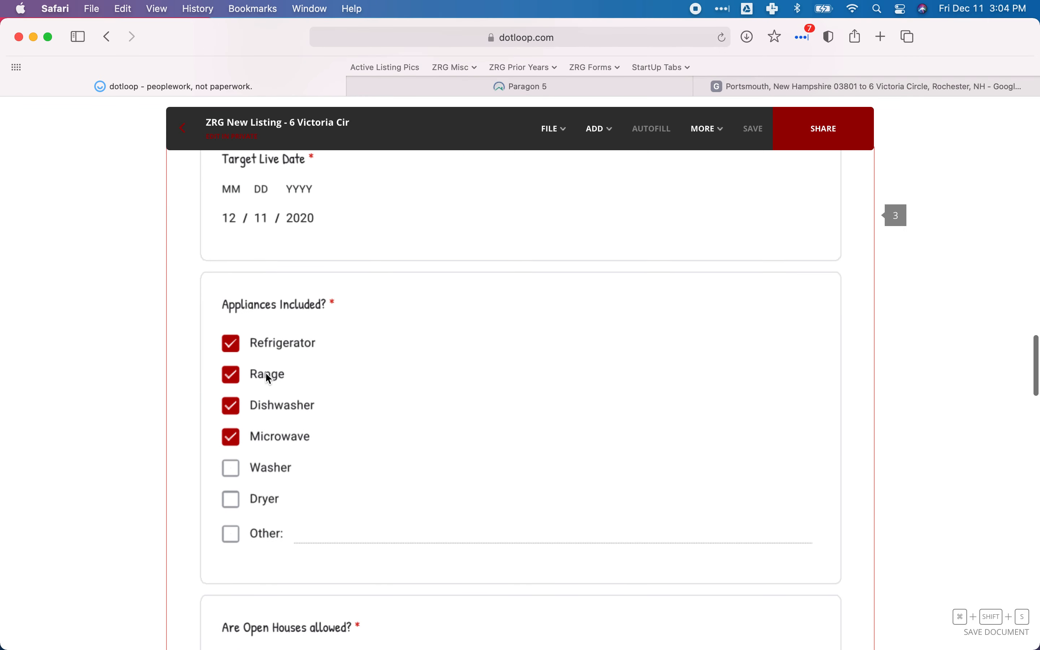
# Save AP5 - Dishwasher, AP14 - Microwave, AP20 - Range - Electric and AP22 - Refrigerator as the AP-Appliances features in Paragon.
pyautogui.click(518, 87)
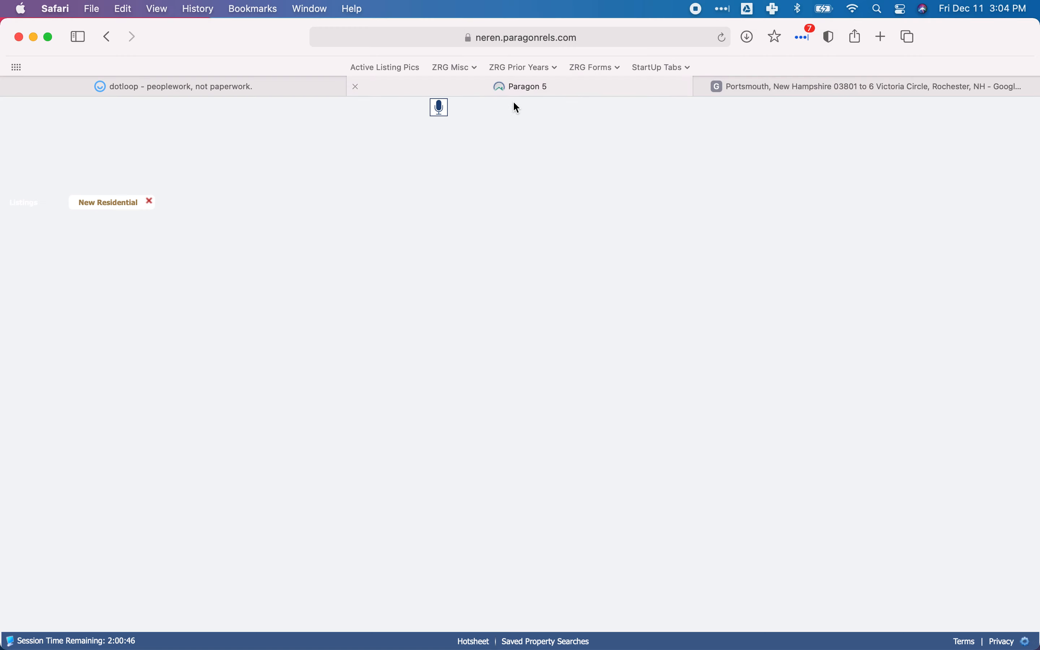
pyautogui.click(394, 352)
pyautogui.click(689, 366)
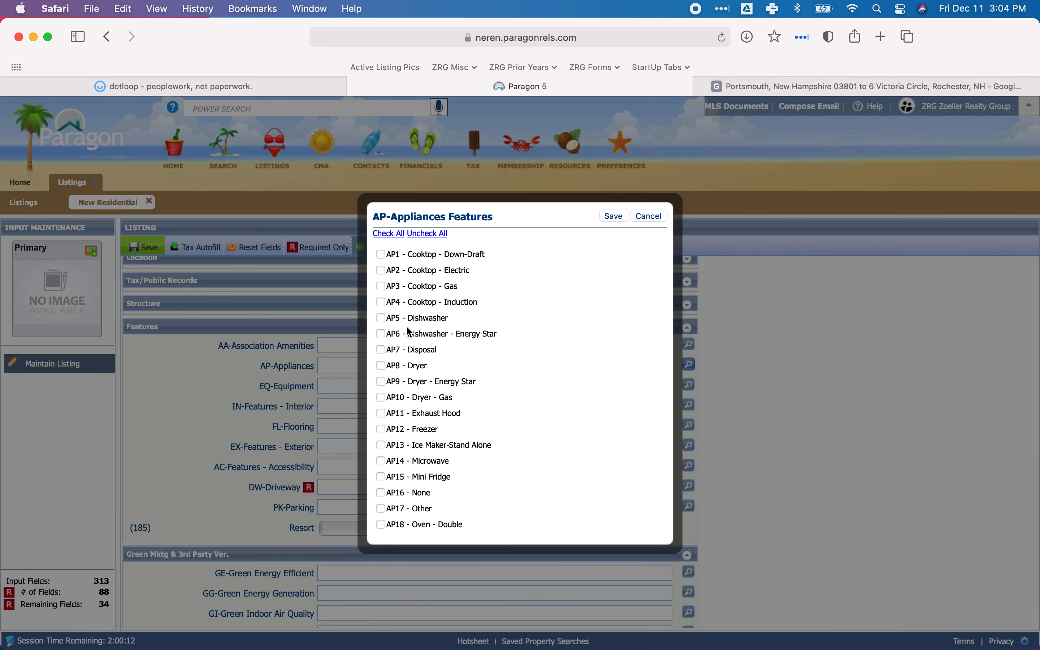
pyautogui.scroll(-1, 423, 432)
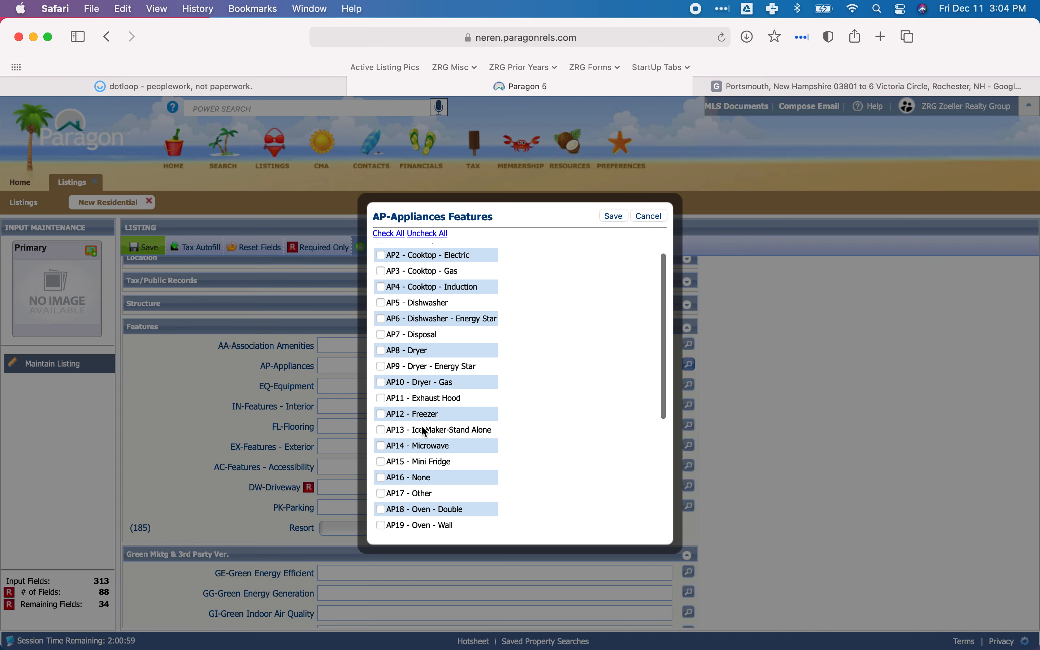
pyautogui.click(381, 303)
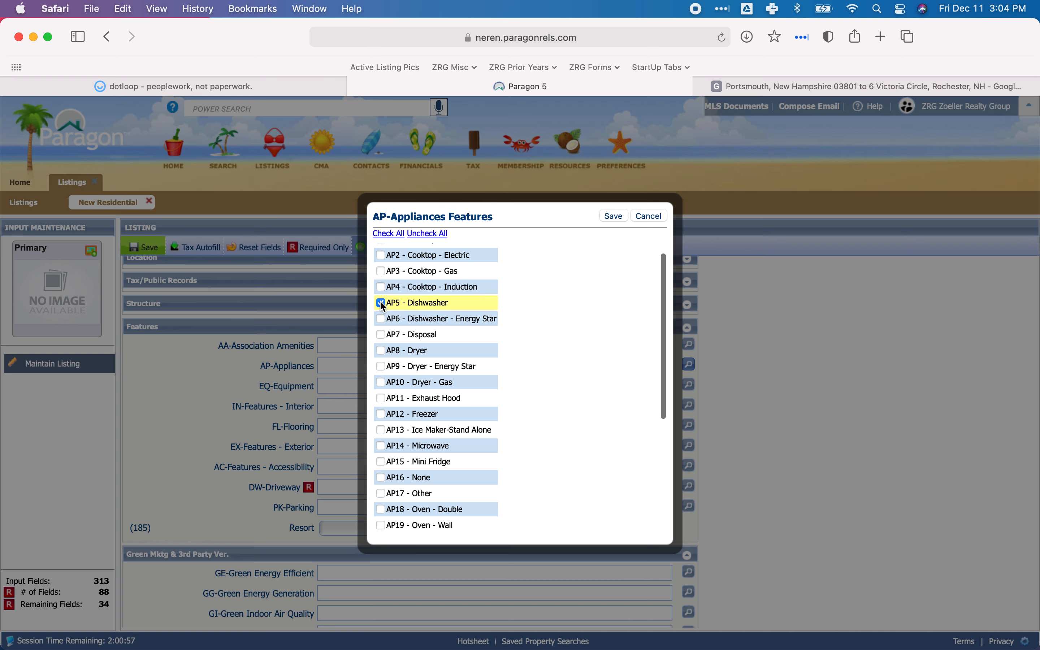
pyautogui.scroll(-6, 412, 374)
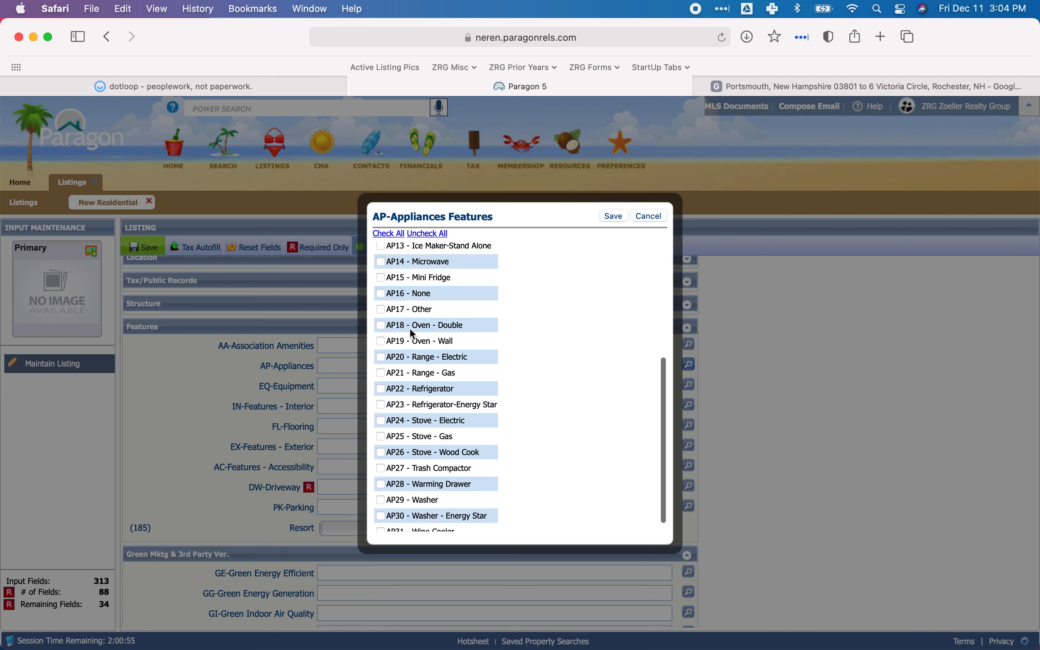
pyautogui.click(381, 385)
pyautogui.scroll(4, 423, 401)
pyautogui.click(383, 360)
pyautogui.scroll(-2, 431, 381)
pyautogui.scroll(-1, 432, 381)
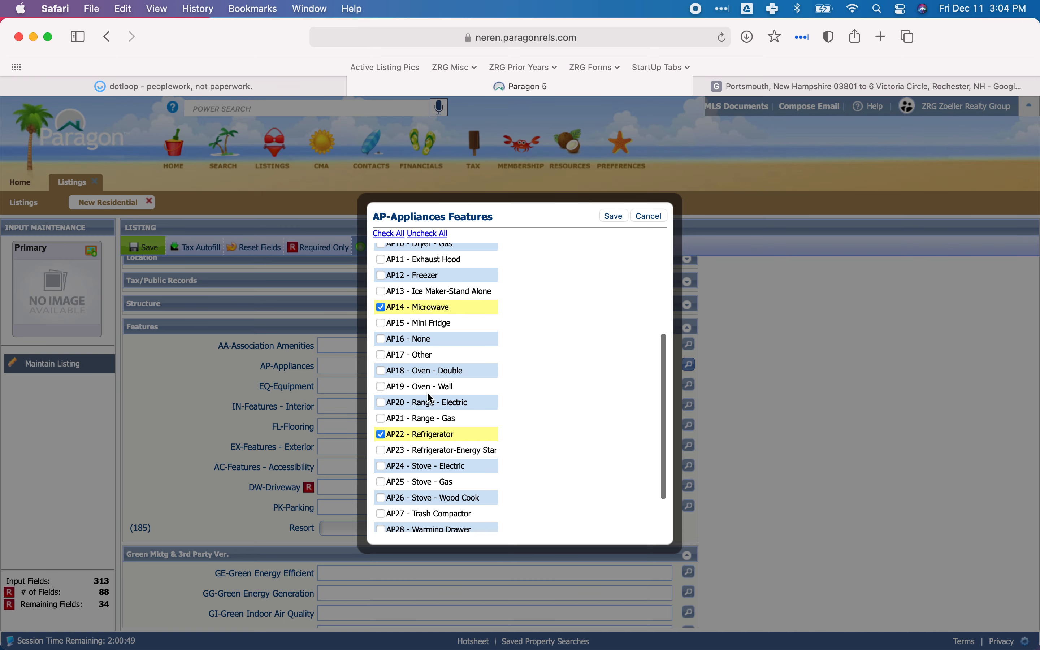
pyautogui.click(381, 403)
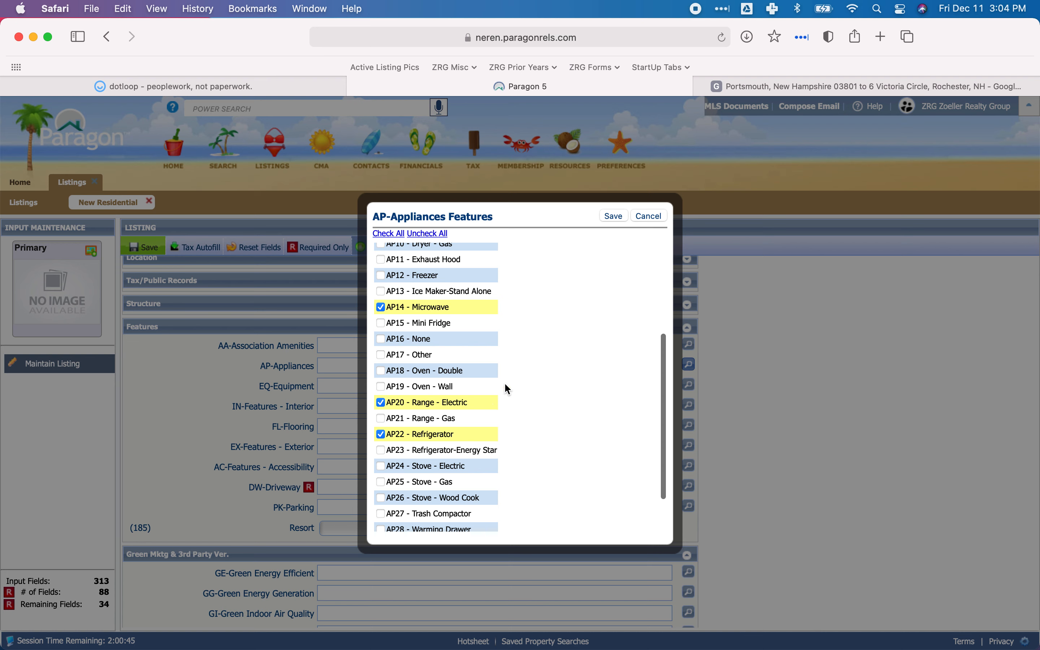
pyautogui.click(614, 219)
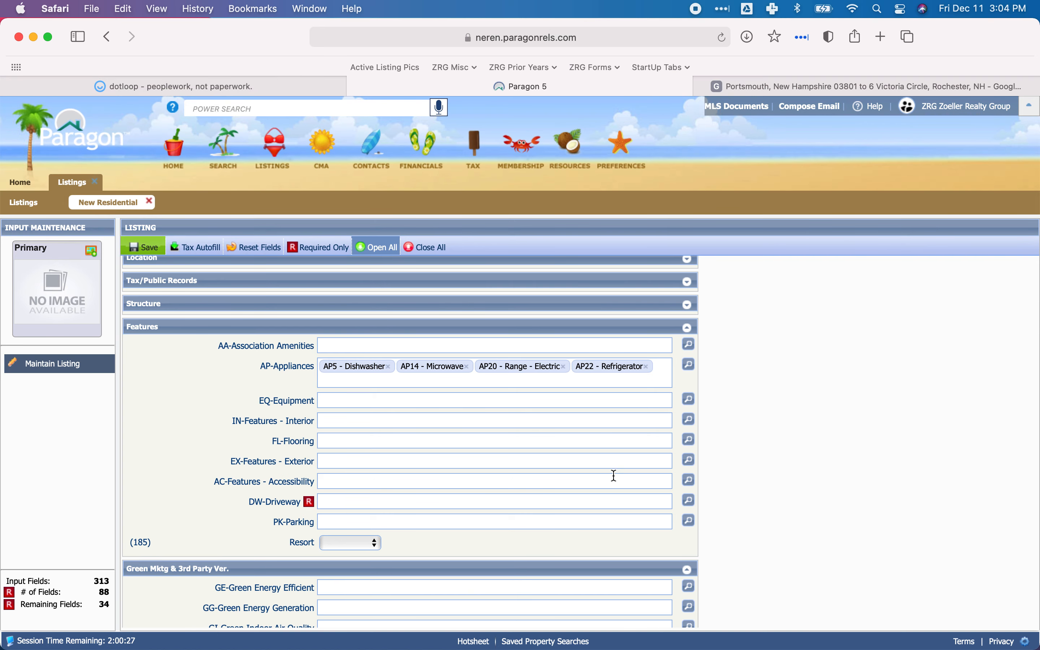
# Check the driveway in the property card's photo in dotloop, and save DW12 - Paved as the DW-Driveway feature in Paragon.
pyautogui.click(290, 89)
pyautogui.click(184, 129)
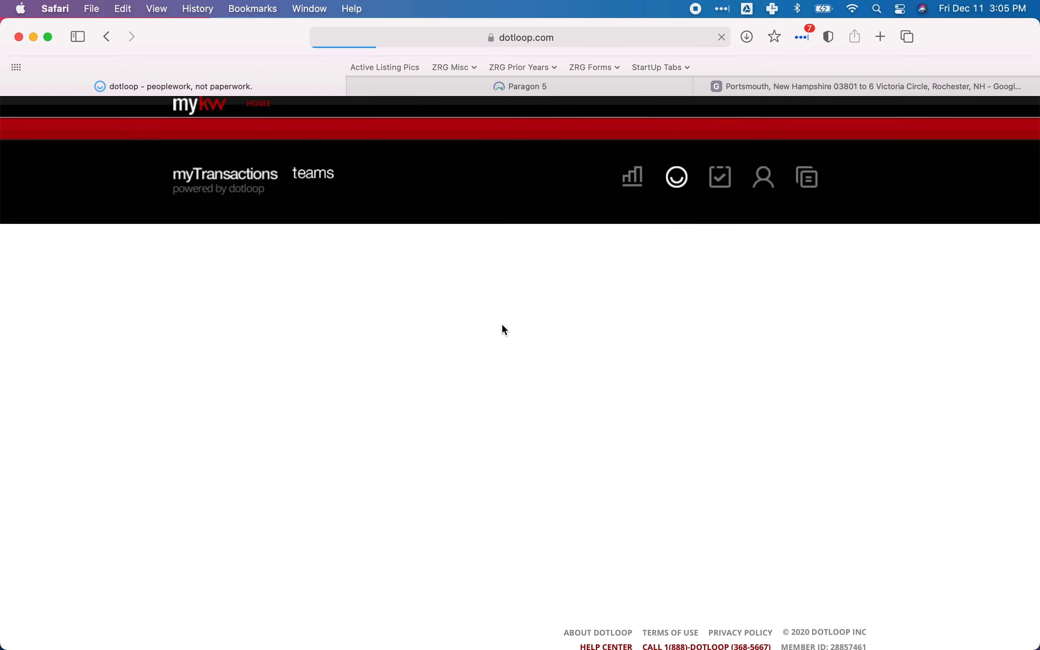
pyautogui.scroll(-3, 502, 327)
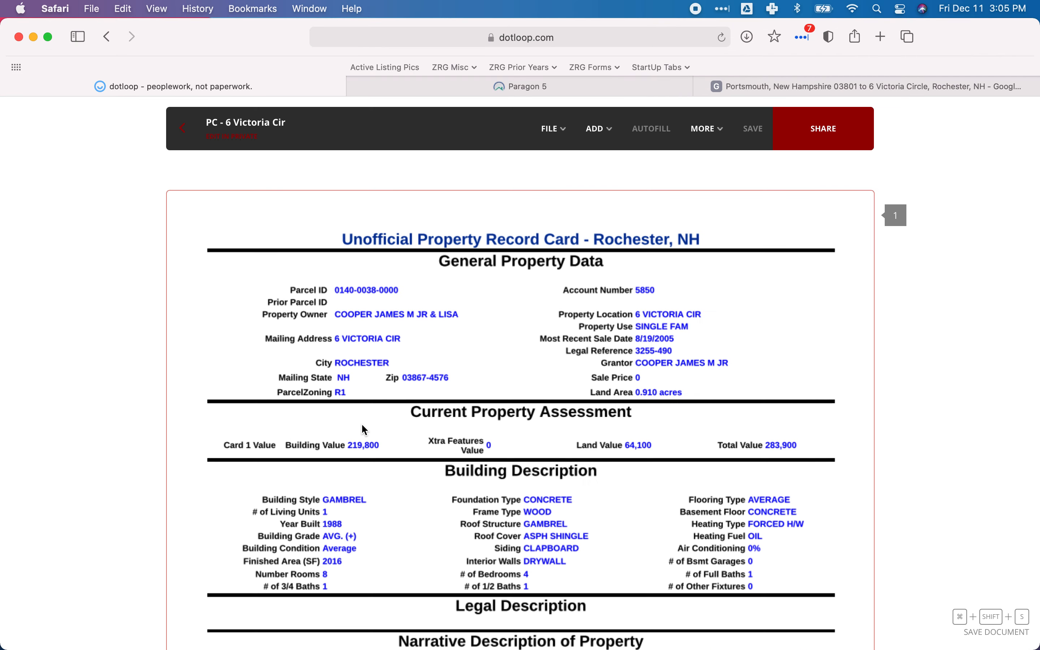
pyautogui.scroll(-10, 406, 410)
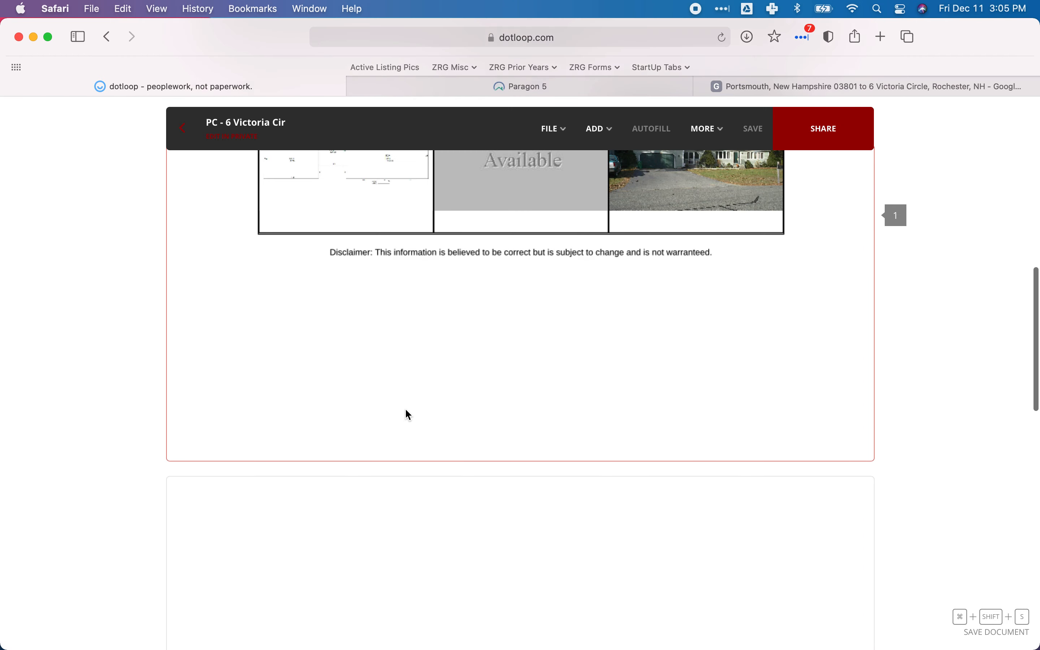
pyautogui.scroll(1, 406, 409)
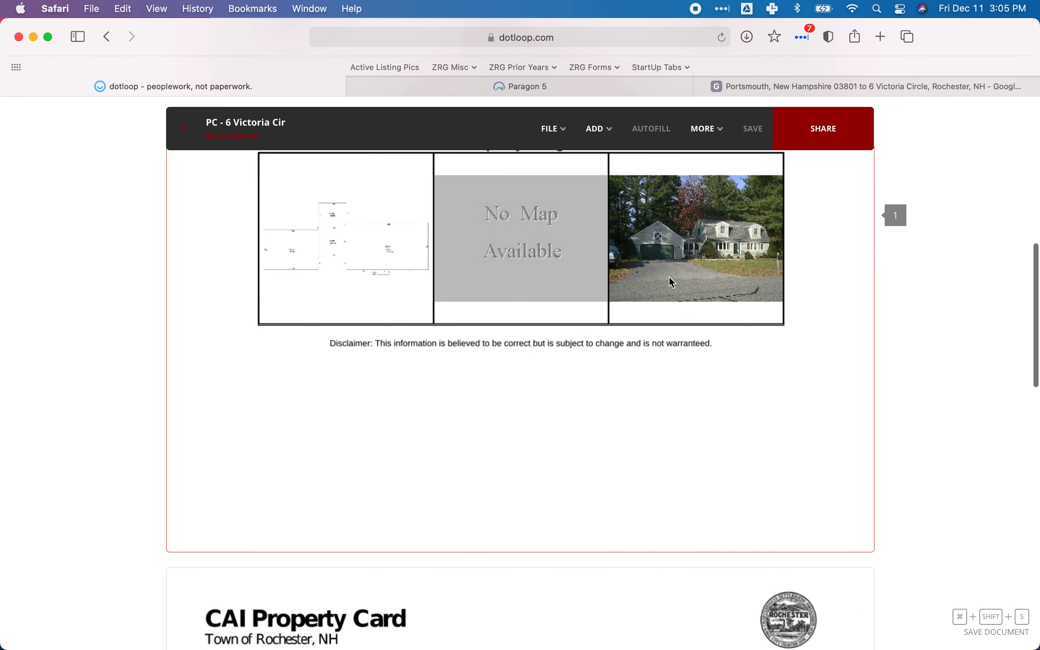
pyautogui.click(518, 90)
pyautogui.scroll(-2, 395, 413)
pyautogui.click(689, 453)
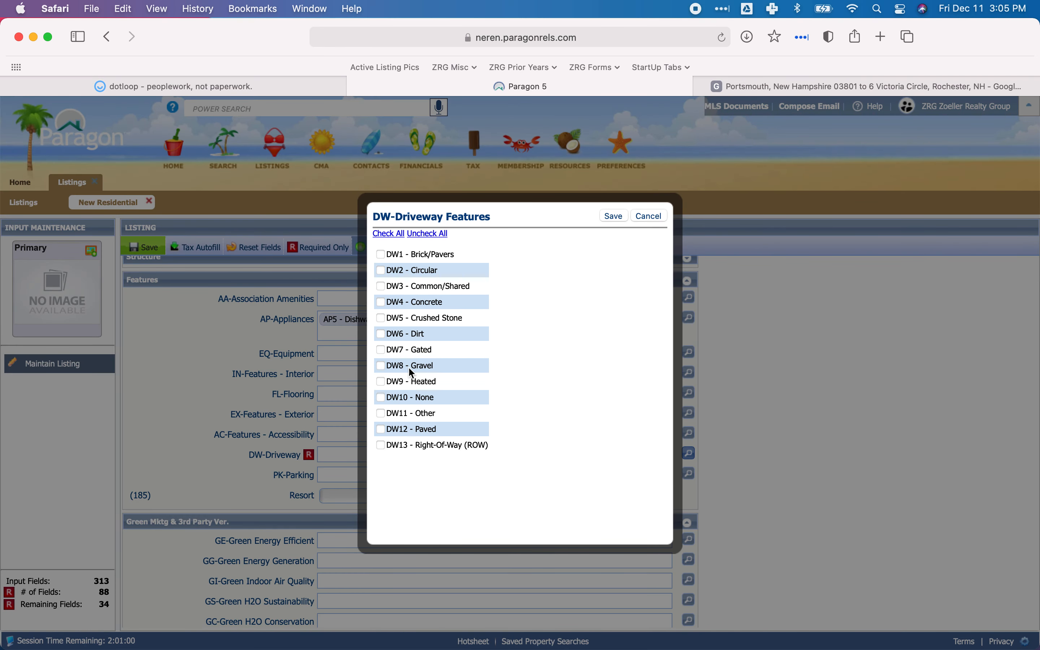
pyautogui.click(381, 429)
pyautogui.click(613, 216)
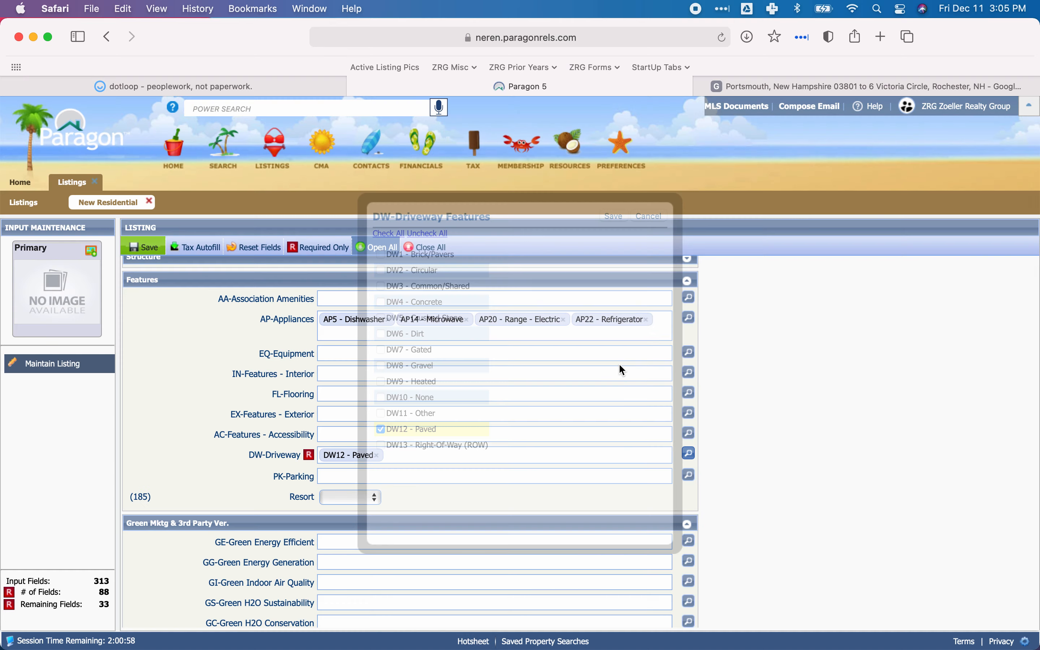
# Collapse the Features and Green Mktg & 3rd Party Ver. sections to reach the listing's Lot section.
pyautogui.click(479, 473)
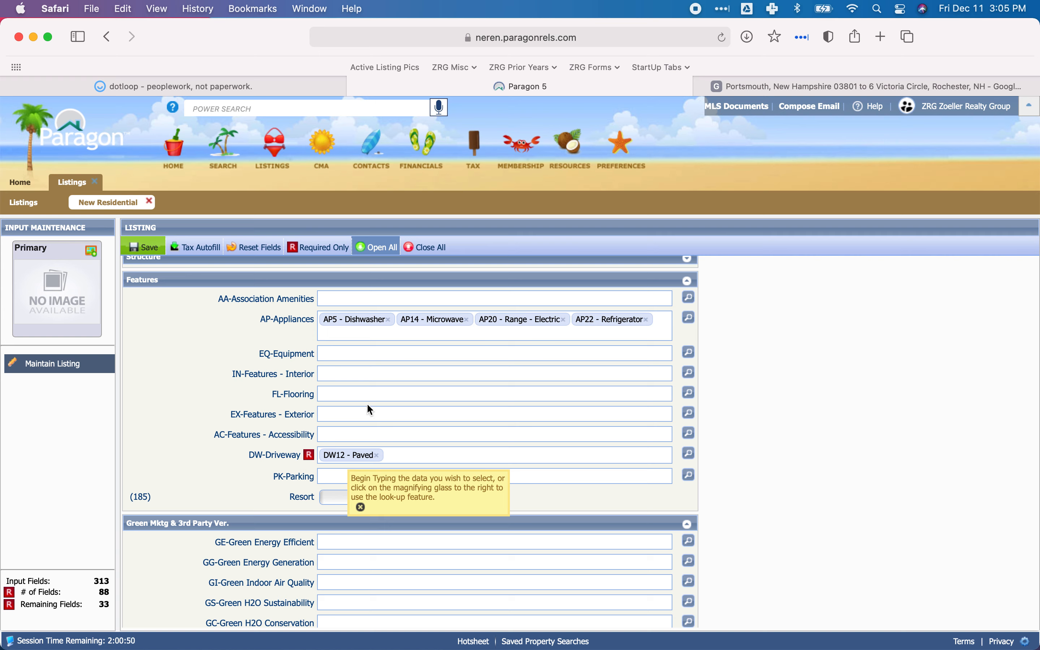
pyautogui.click(201, 280)
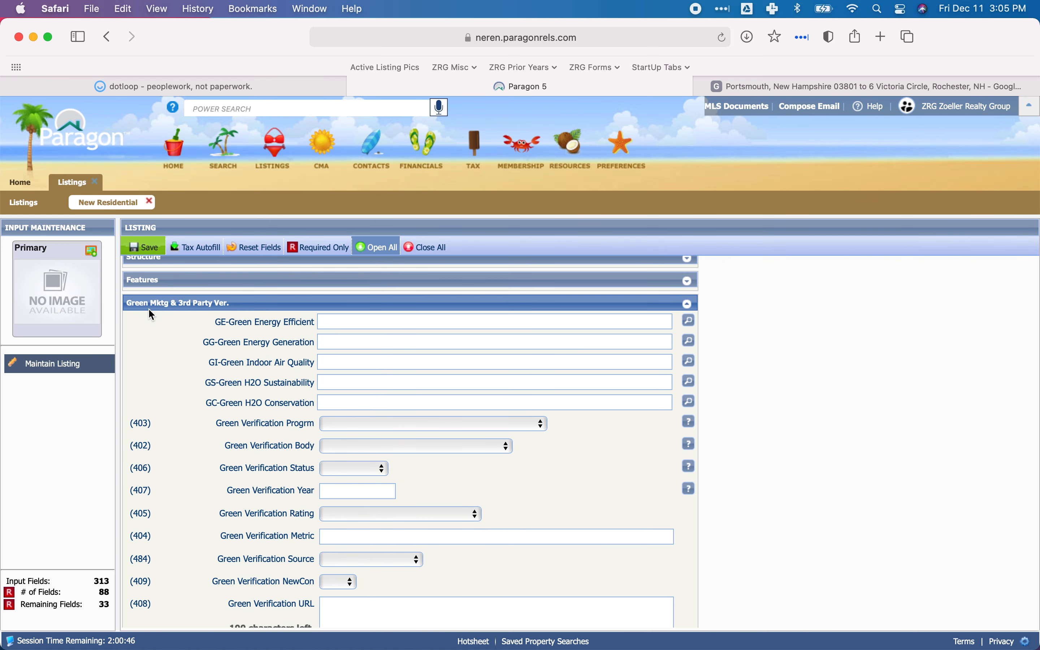
pyautogui.click(247, 309)
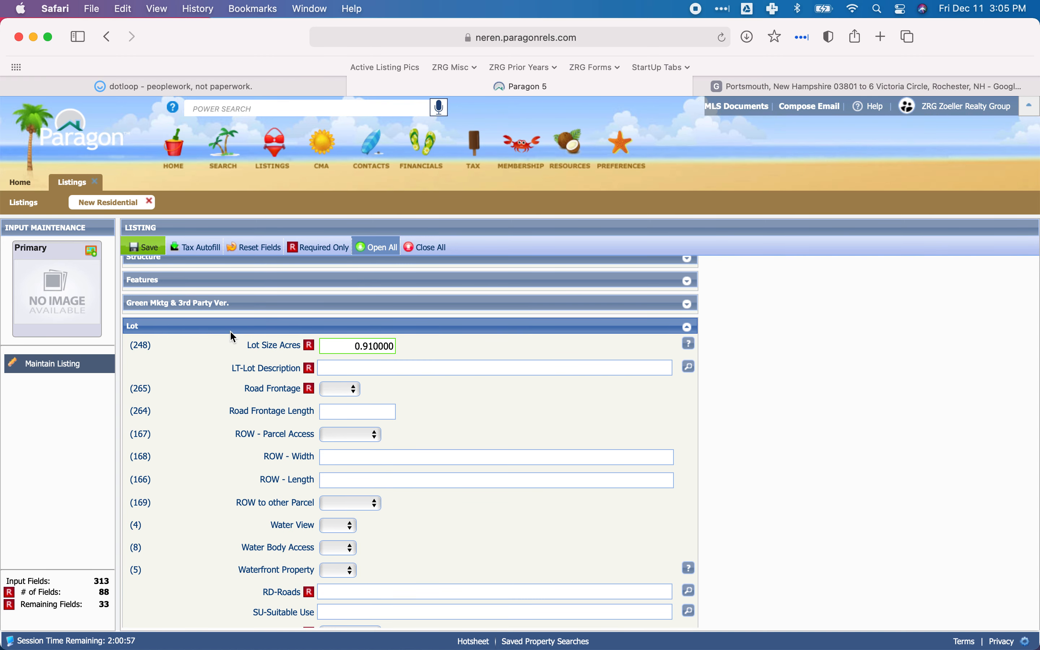
# Return to the loop's document list in dotloop and open the PC and TM documents together.
pyautogui.click(204, 85)
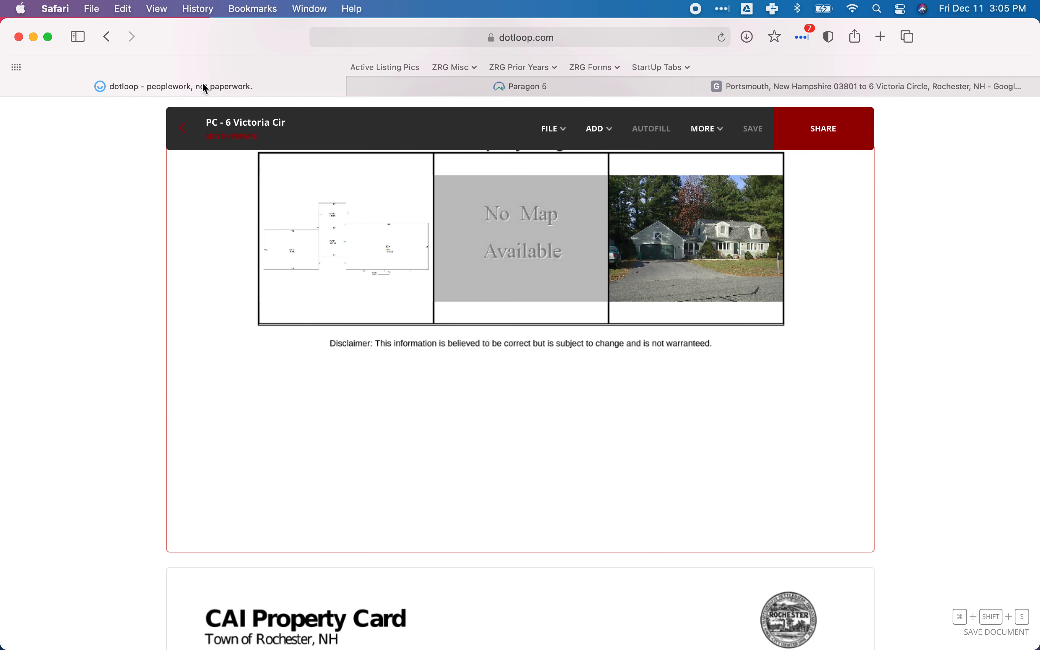
pyautogui.click(188, 135)
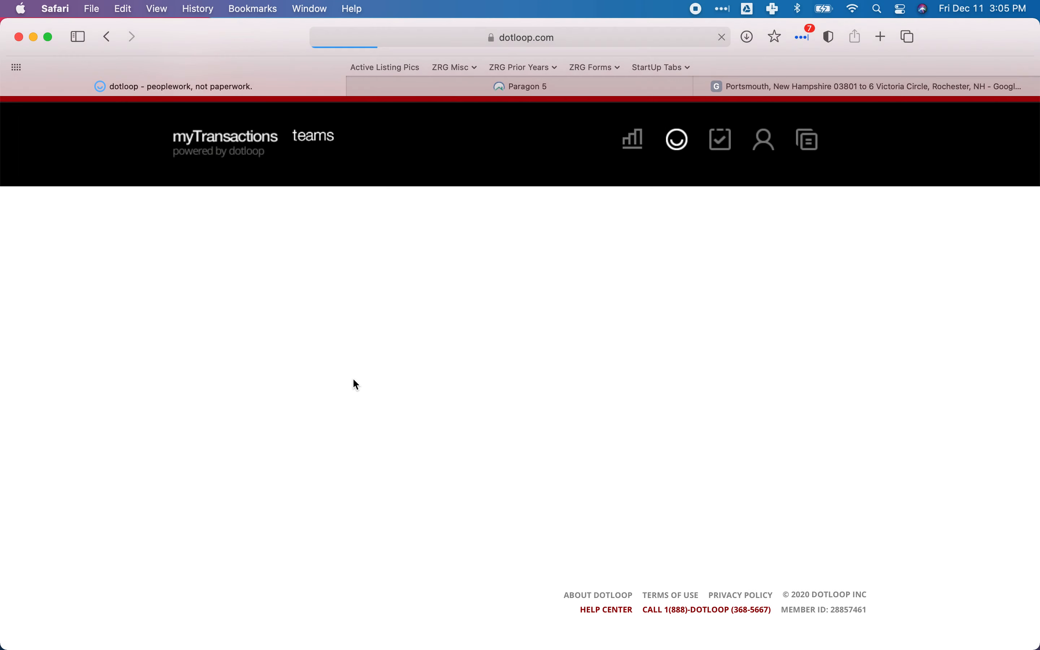
pyautogui.scroll(-7, 353, 383)
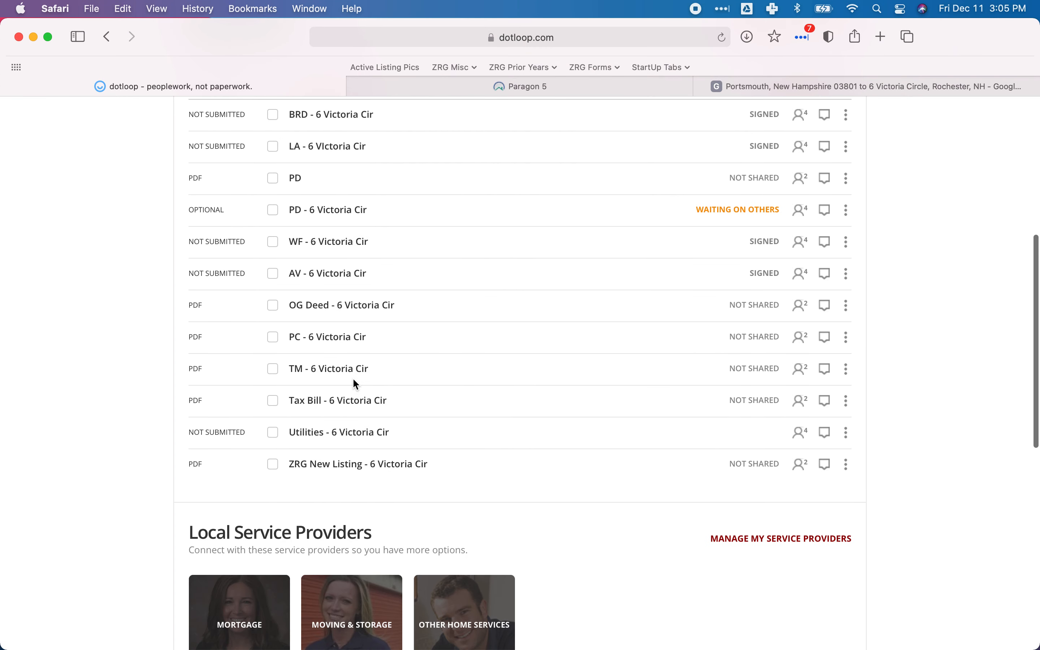
pyautogui.click(273, 338)
pyautogui.click(273, 368)
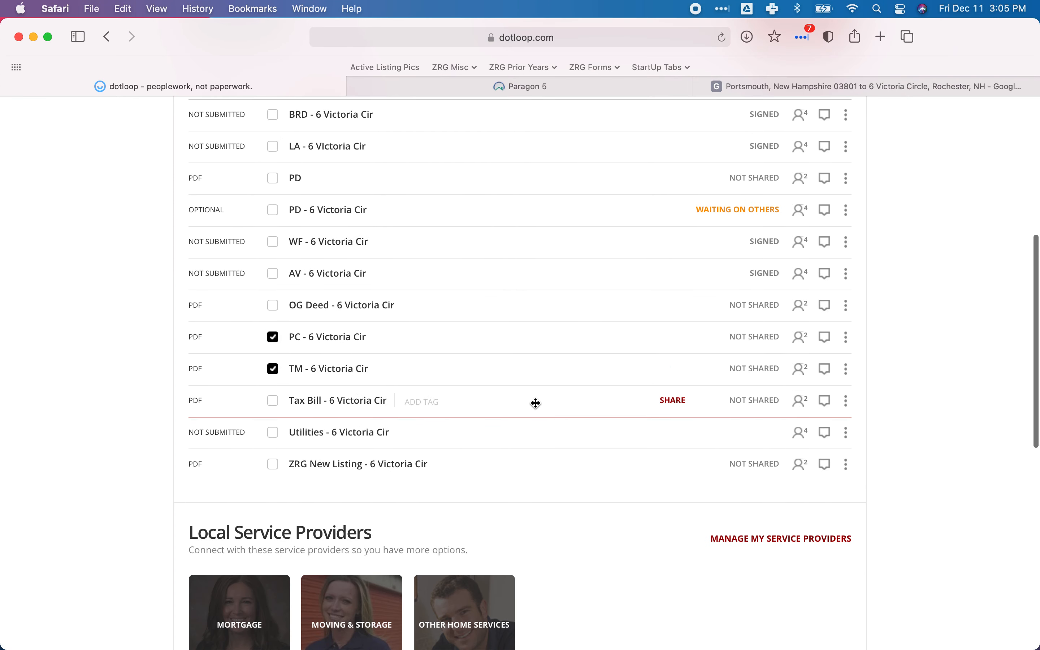
pyautogui.scroll(5, 536, 403)
pyautogui.scroll(2, 536, 403)
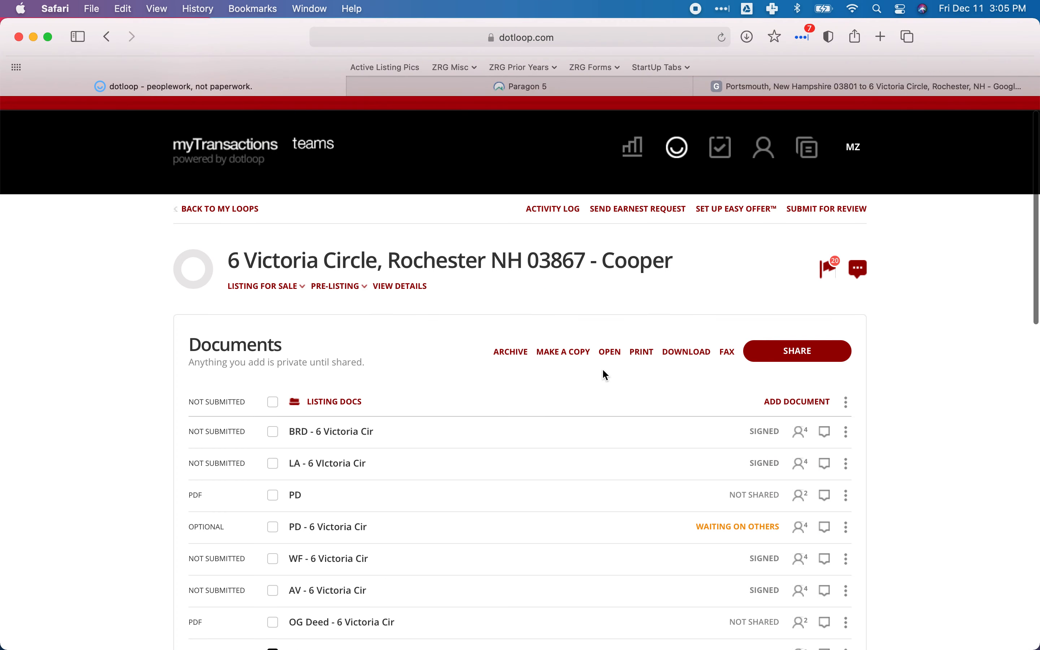
pyautogui.click(614, 353)
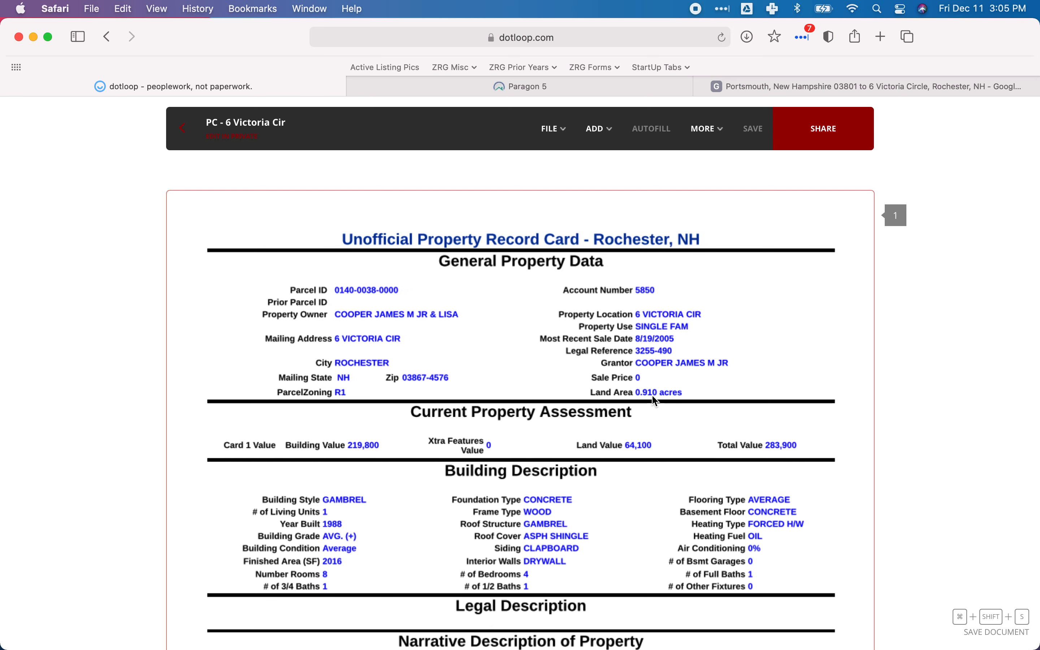
# Compare the land area on the property card in dotloop with the Lot Size Acres field in Paragon.
pyautogui.scroll(-3, 516, 295)
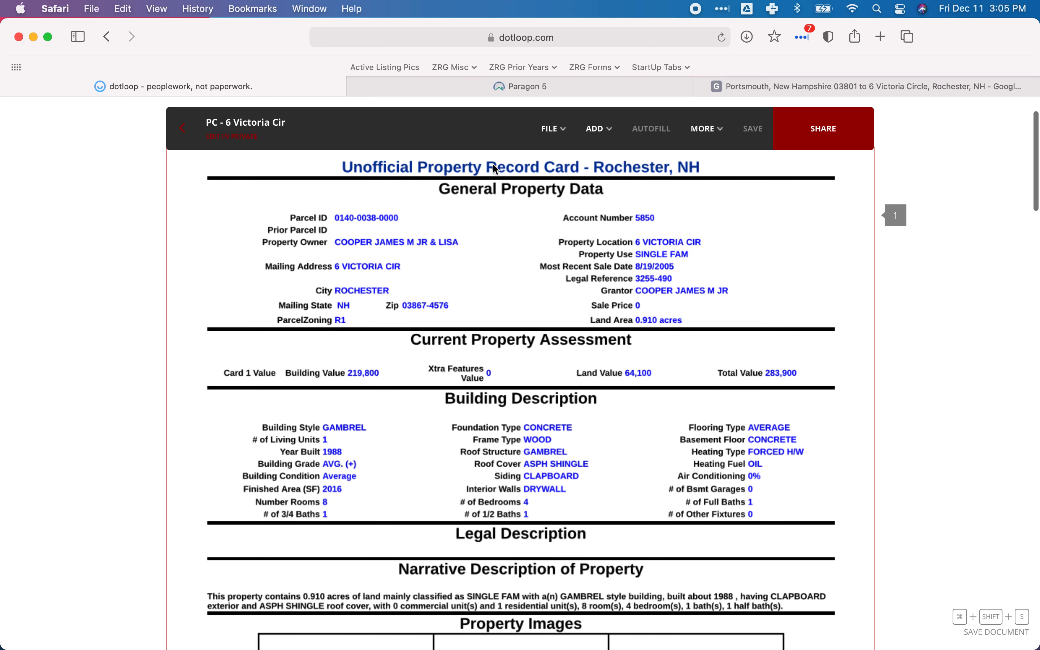
pyautogui.click(468, 84)
pyautogui.scroll(-2, 385, 331)
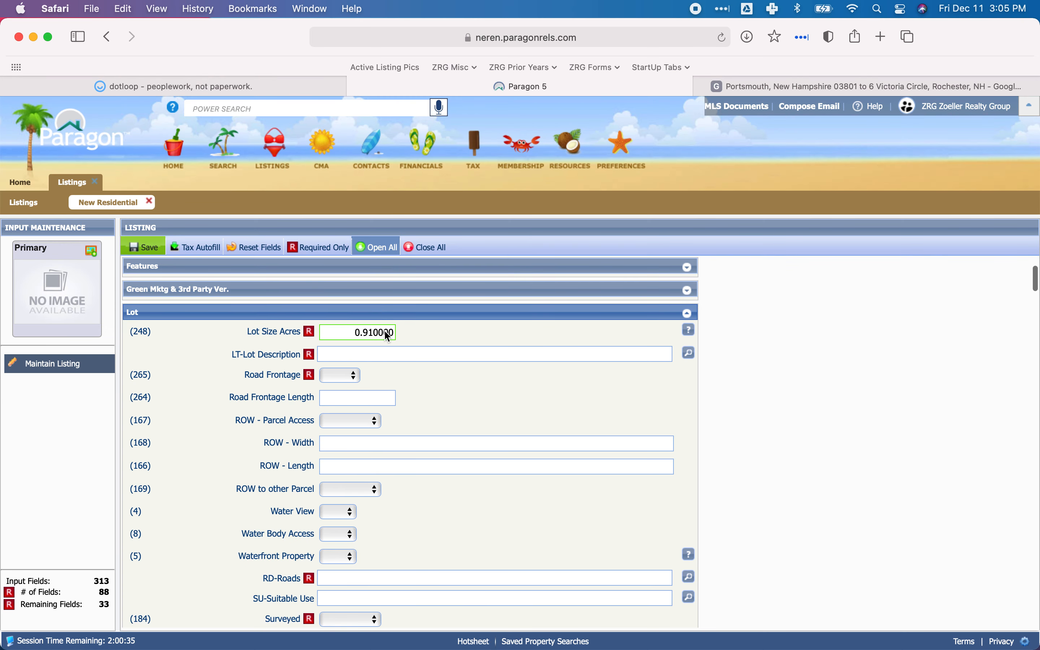
# Review both property card pages in dotloop, including the building details, assessed values, sketch and photo.
pyautogui.click(246, 91)
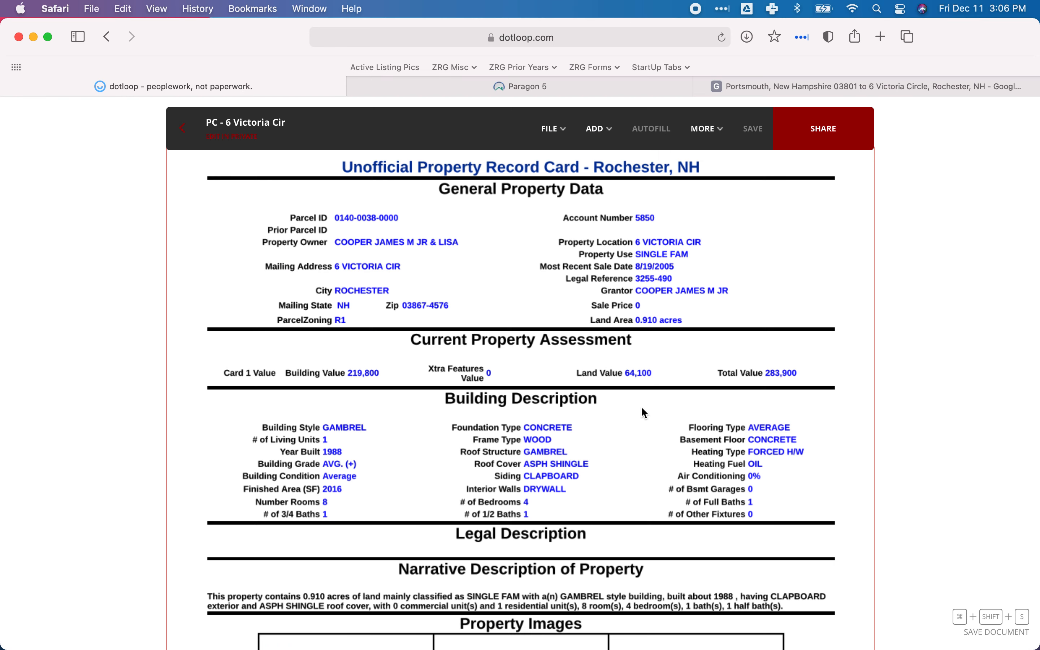
pyautogui.scroll(-3, 645, 412)
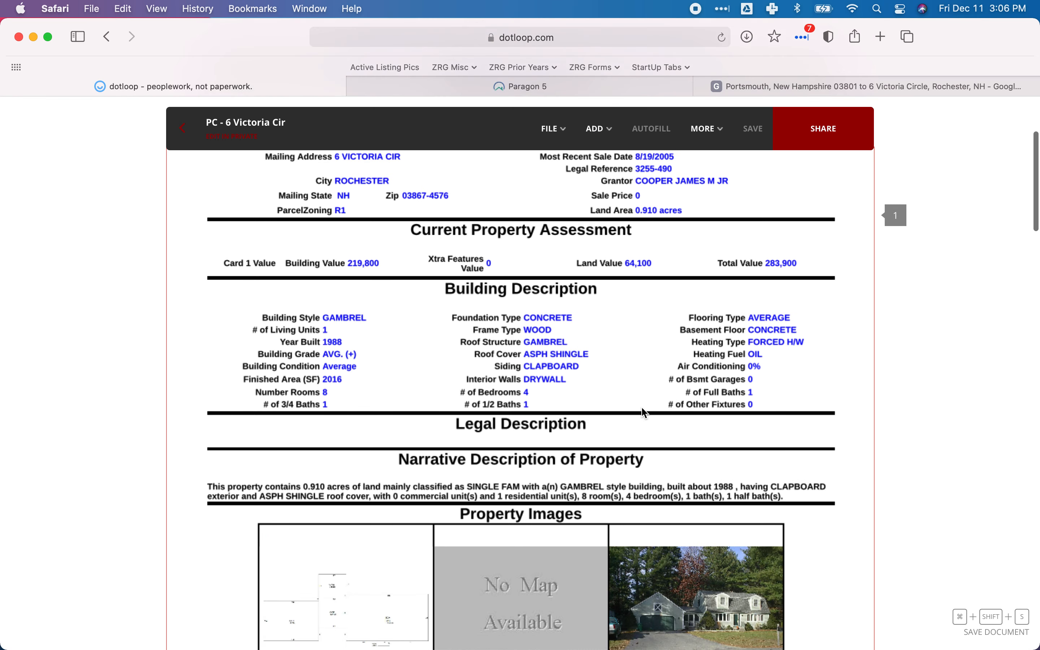
pyautogui.scroll(-10, 645, 412)
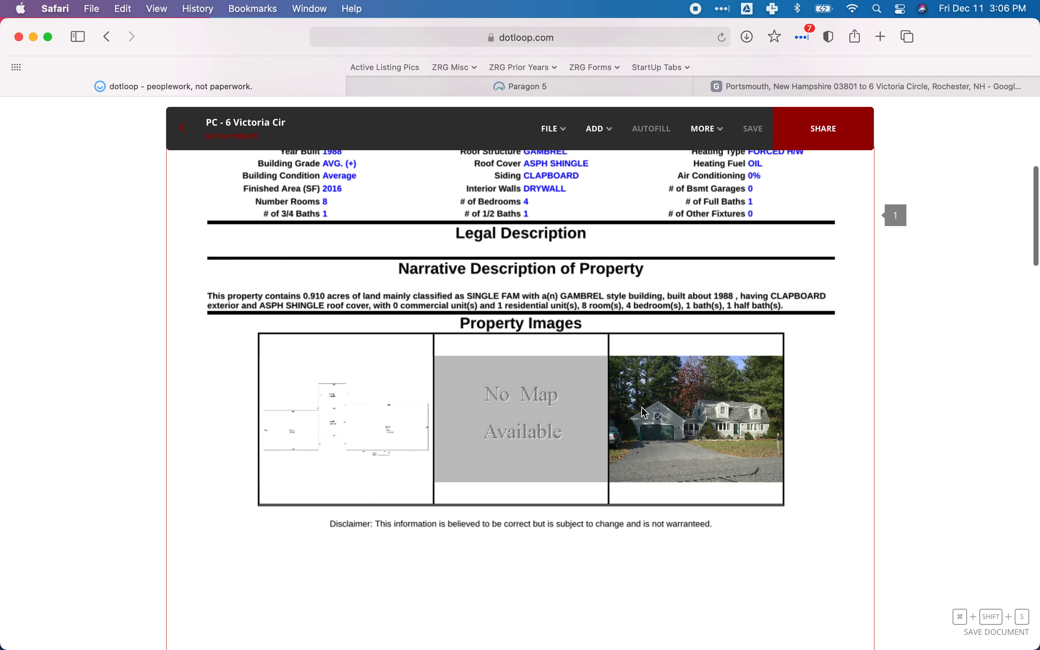
pyautogui.scroll(-5, 644, 411)
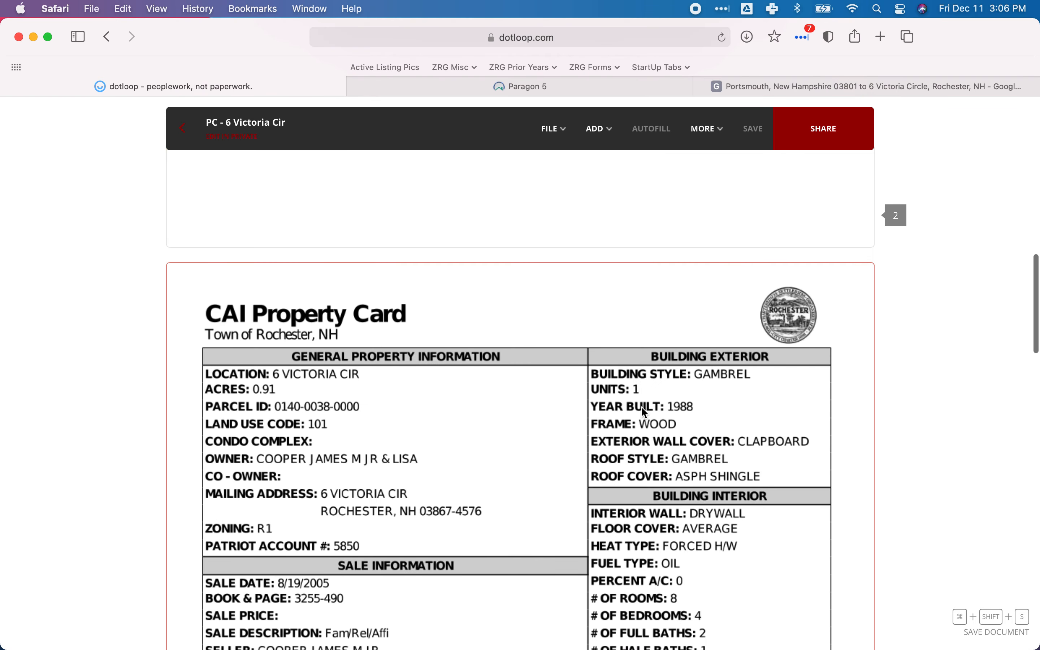
pyautogui.scroll(-3, 643, 411)
pyautogui.scroll(-5, 644, 412)
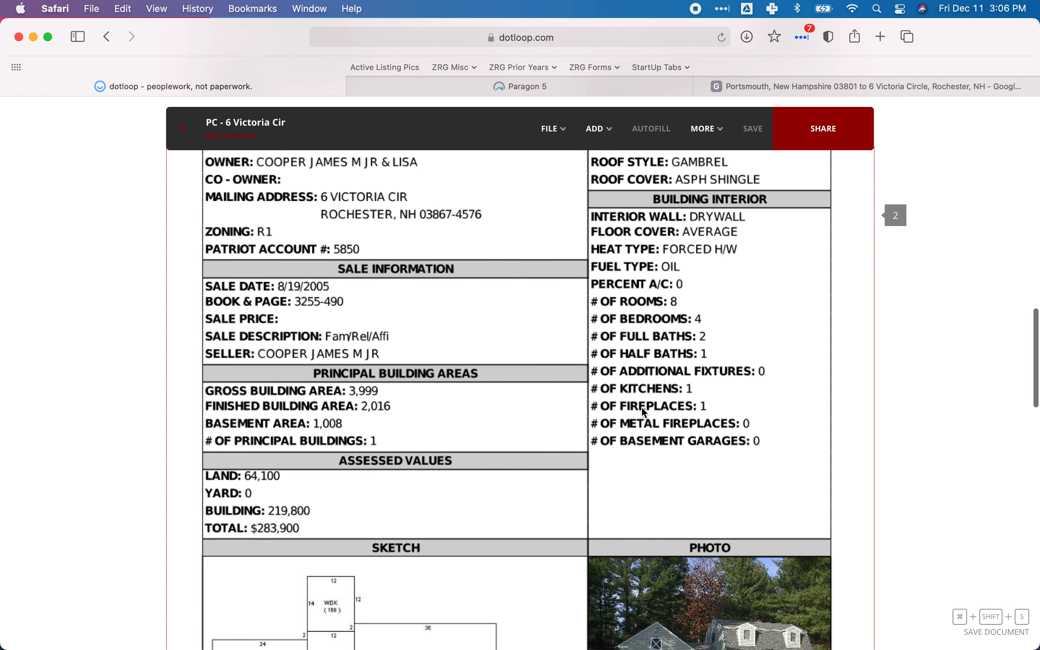
pyautogui.scroll(-4, 645, 411)
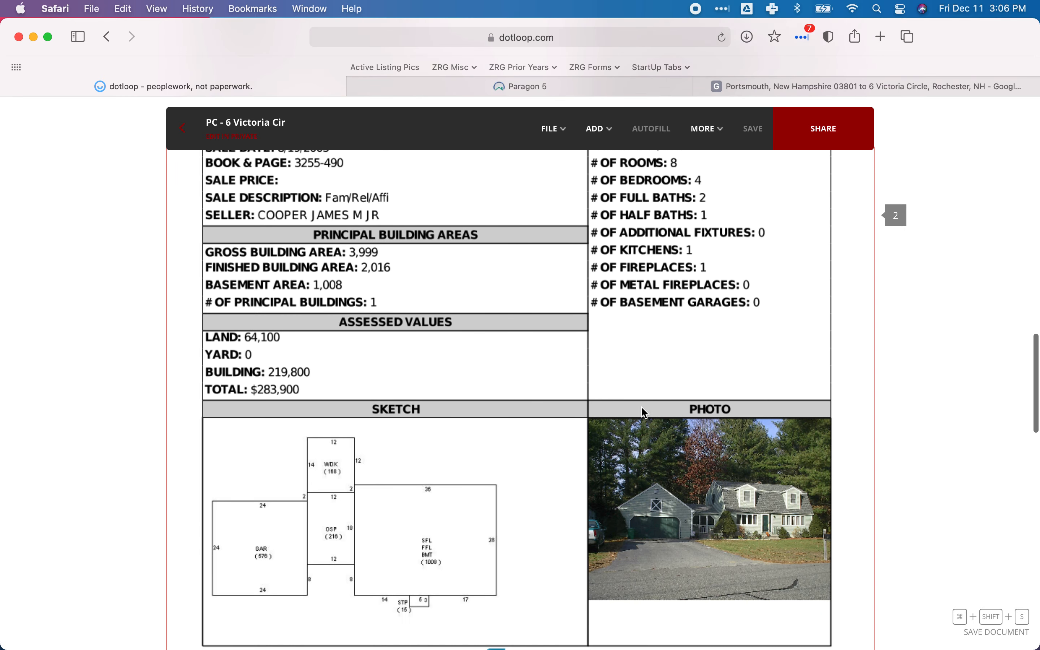
pyautogui.scroll(-3, 645, 413)
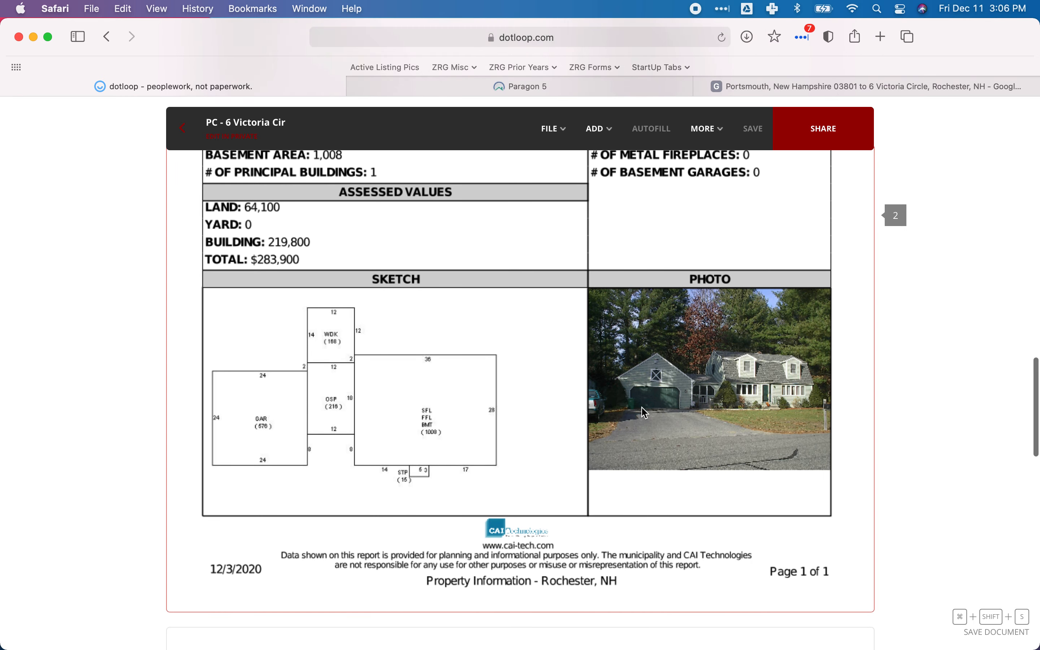
pyautogui.scroll(9, 642, 408)
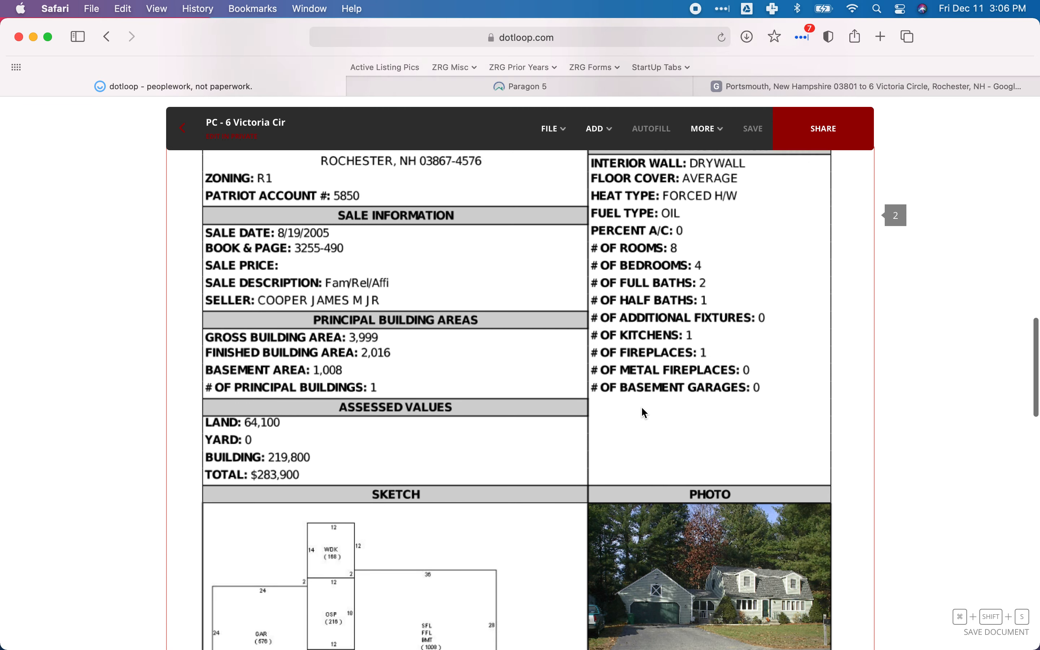
pyautogui.scroll(2, 645, 413)
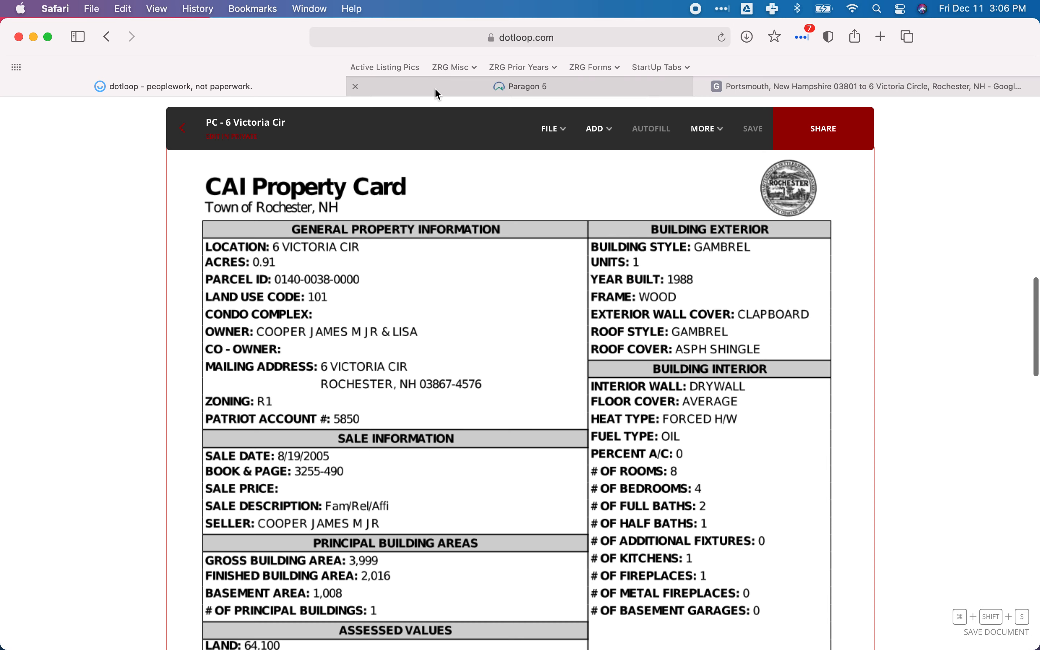
# Open the LT-Lot Description feature list in Paragon, and check the lot's terrain and trees in dotloop's property card photo.
pyautogui.click(516, 86)
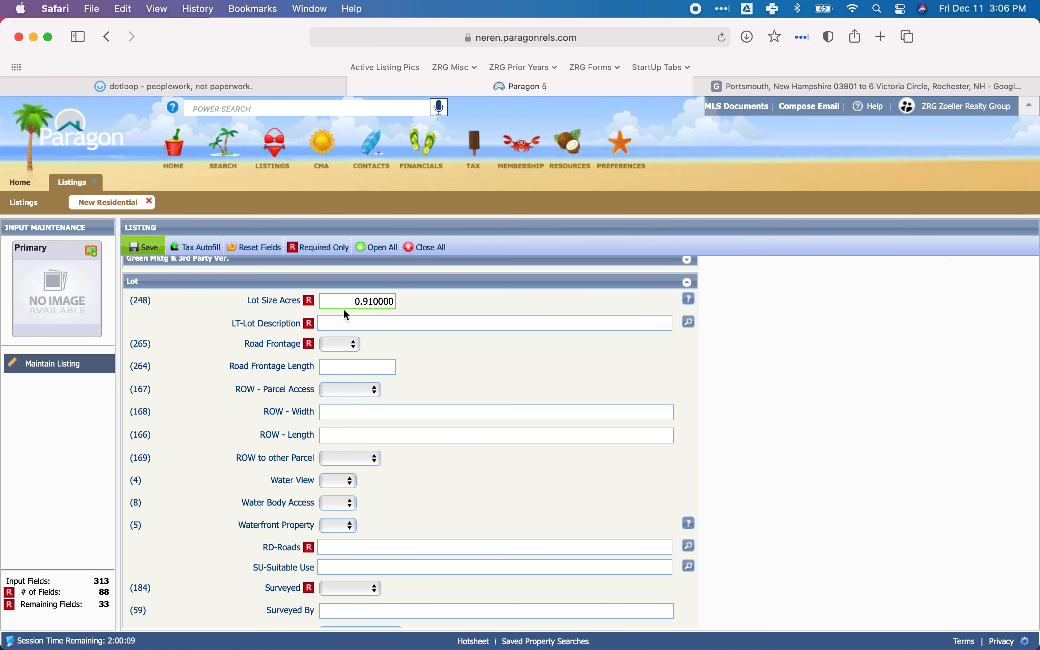
pyautogui.click(689, 323)
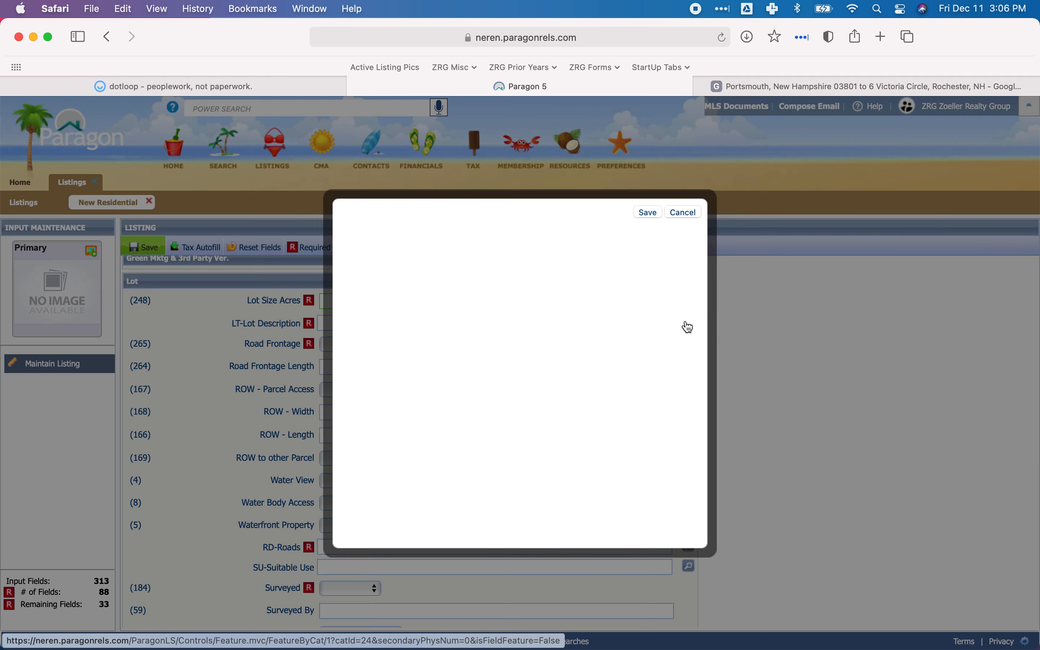
pyautogui.click(234, 86)
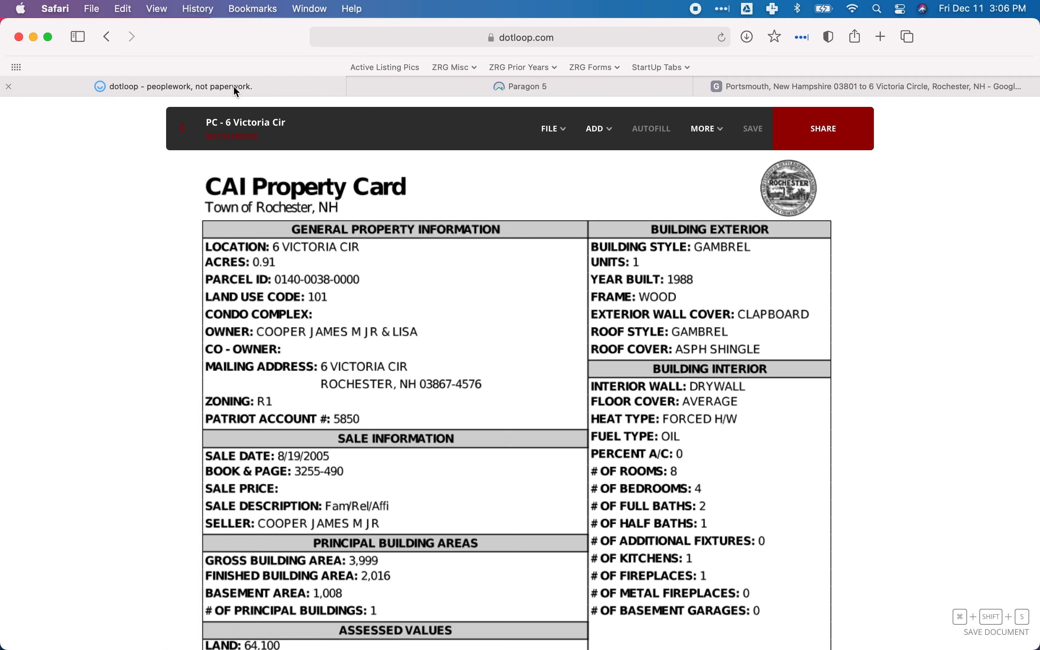
pyautogui.scroll(10, 507, 327)
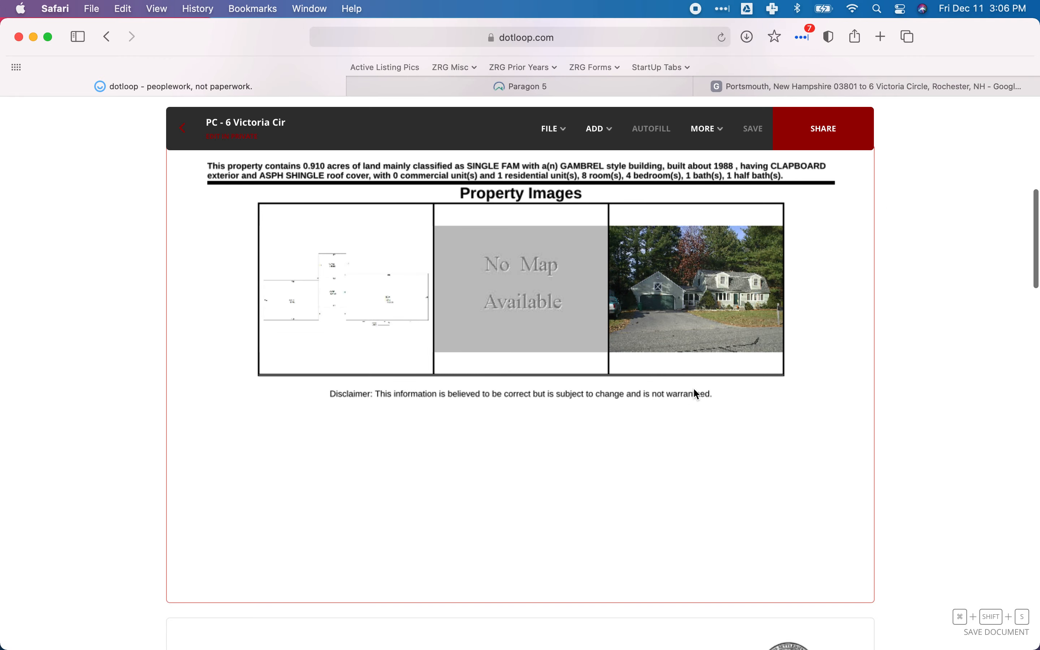
pyautogui.scroll(-10, 694, 386)
pyautogui.scroll(-6, 697, 395)
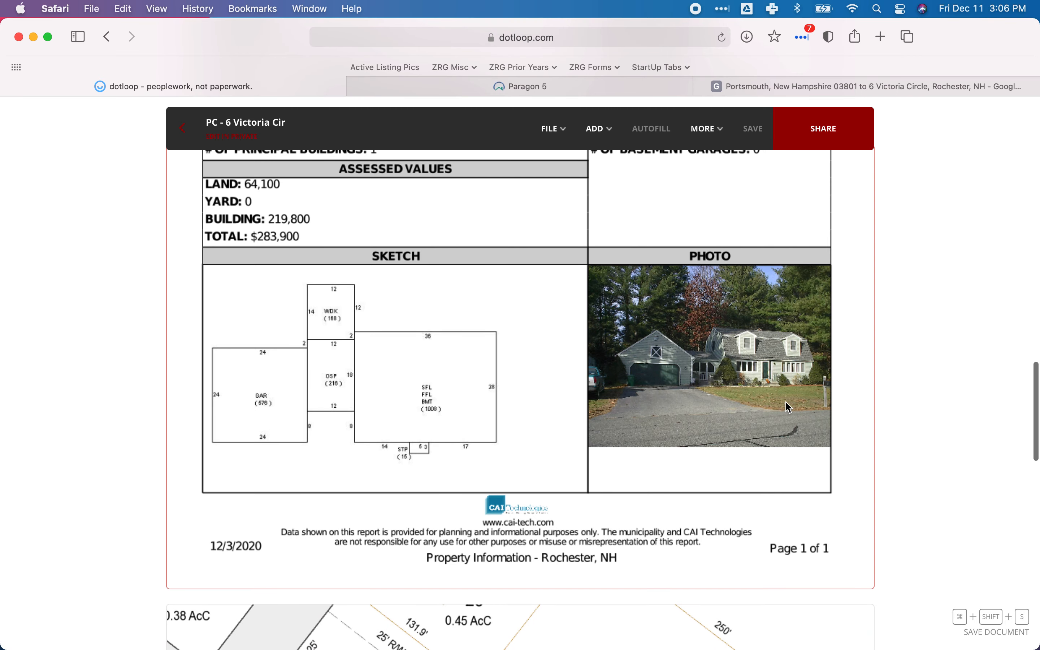
# Save LT27 - Level and LT63 - Wooded as the LT-Lot Description features in Paragon.
pyautogui.click(420, 83)
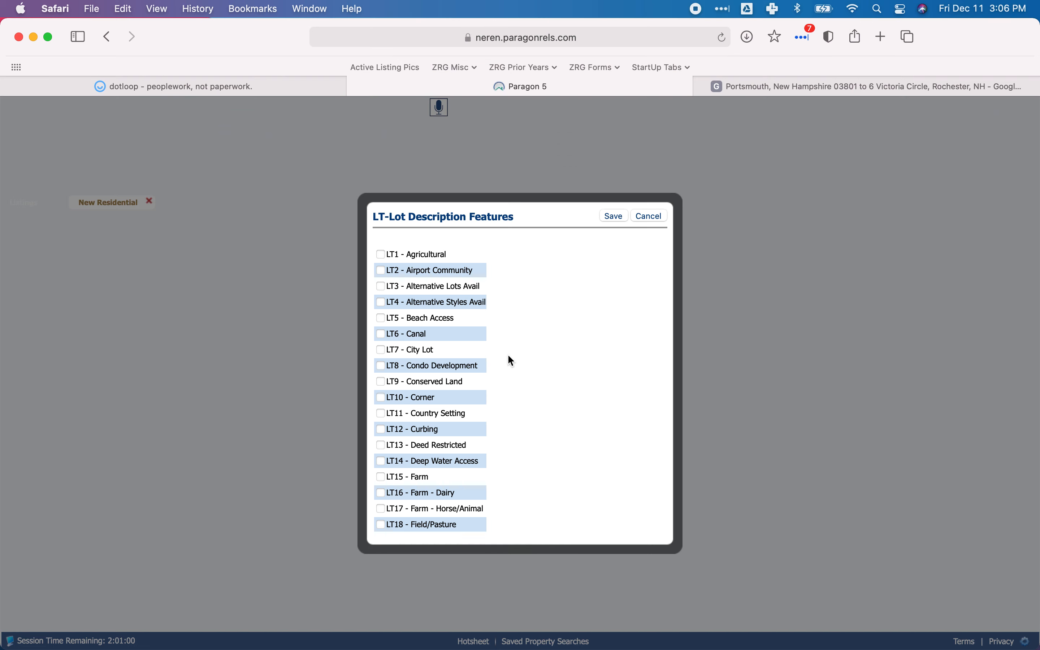
pyautogui.scroll(-5, 394, 405)
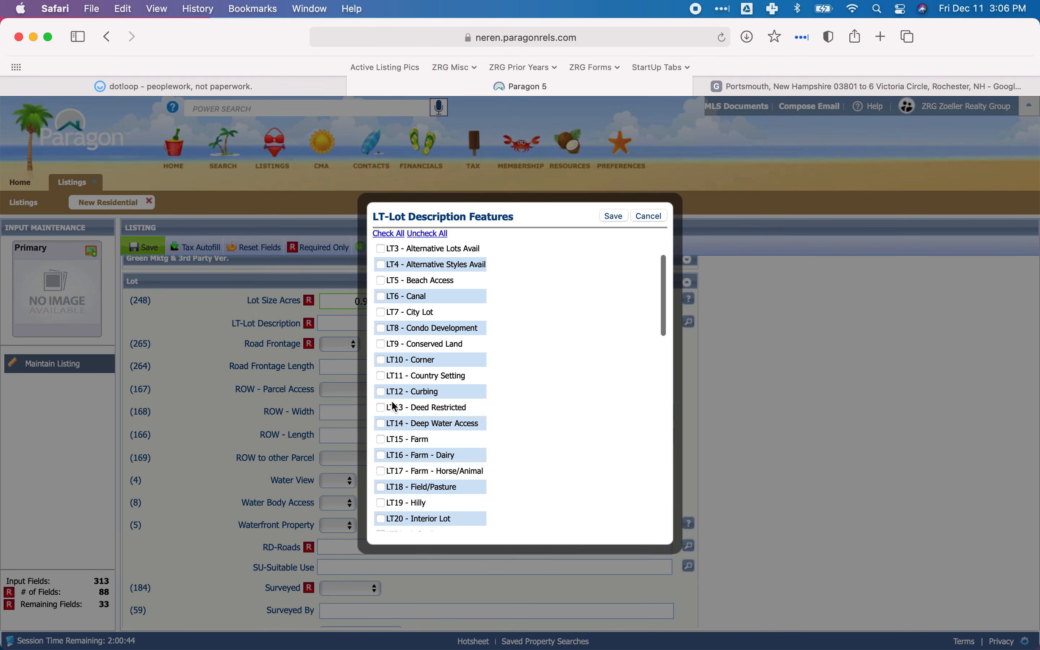
pyautogui.scroll(-2, 412, 471)
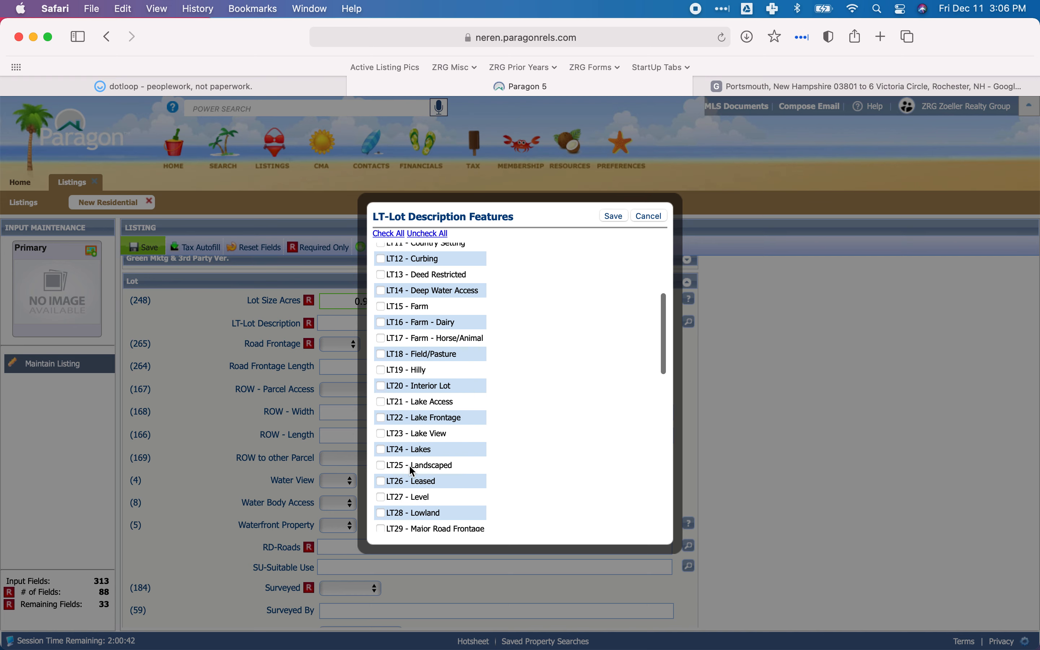
pyautogui.click(381, 490)
pyautogui.scroll(-10, 427, 428)
pyautogui.scroll(-6, 428, 427)
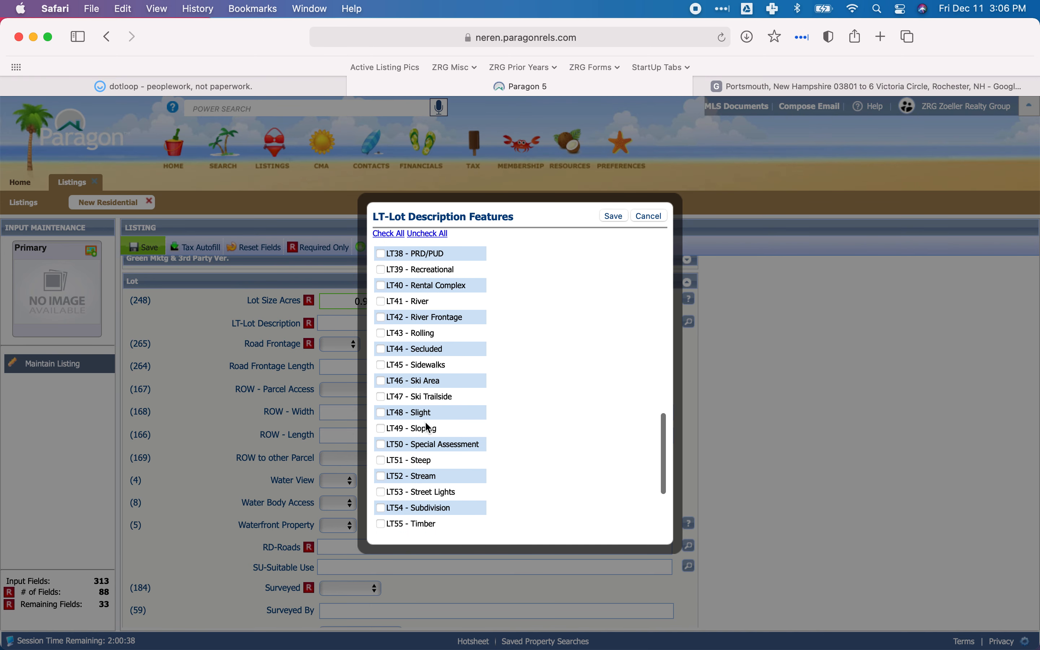
pyautogui.scroll(-1, 405, 489)
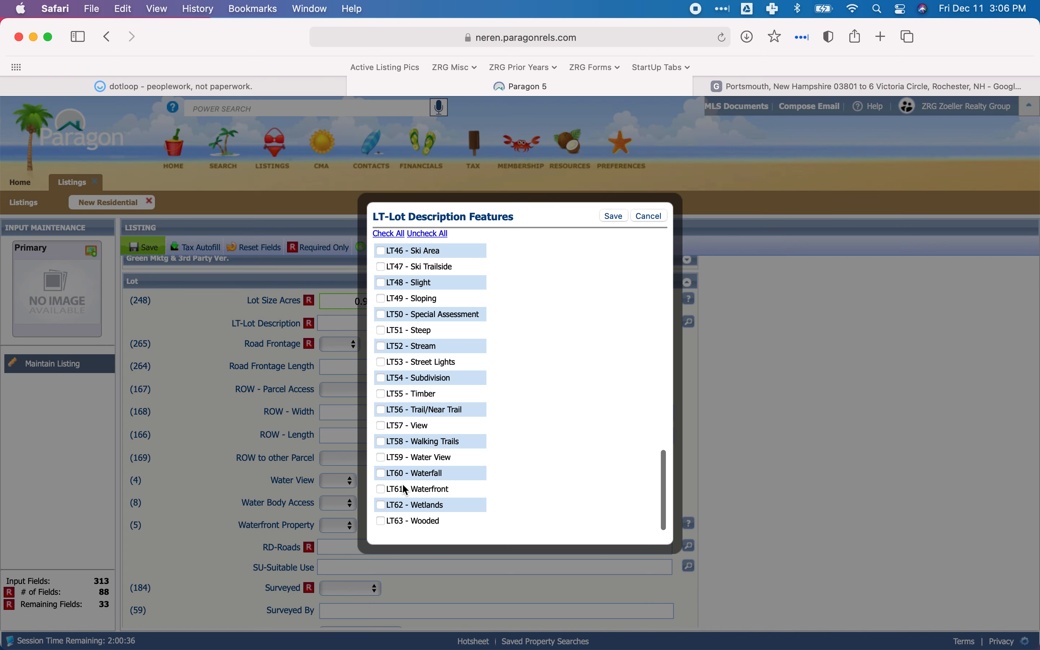
pyautogui.click(380, 523)
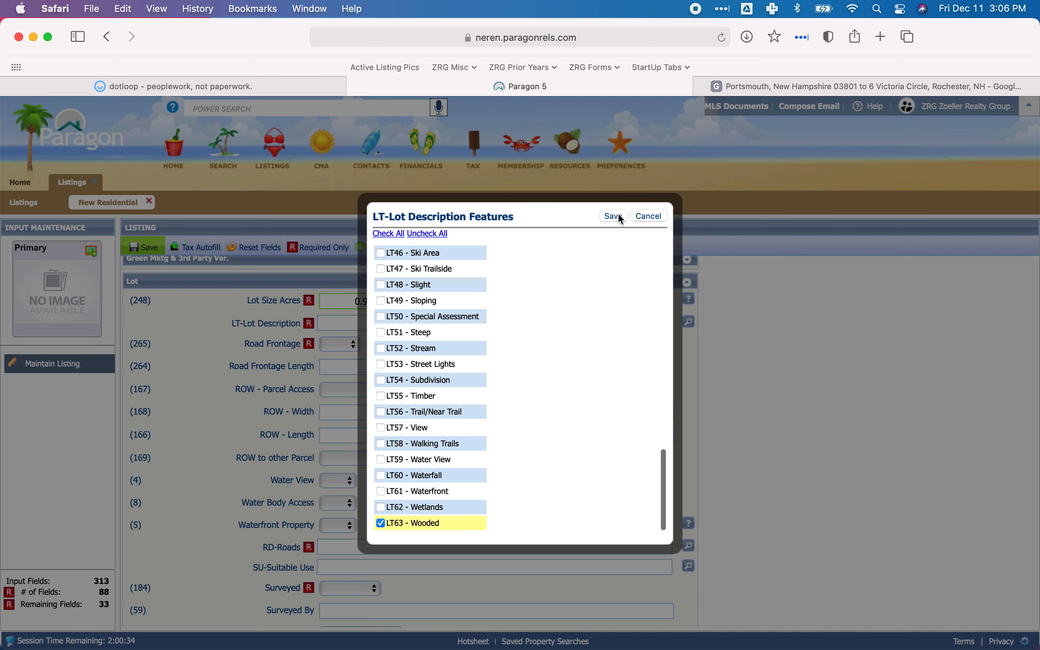
pyautogui.scroll(2, 605, 287)
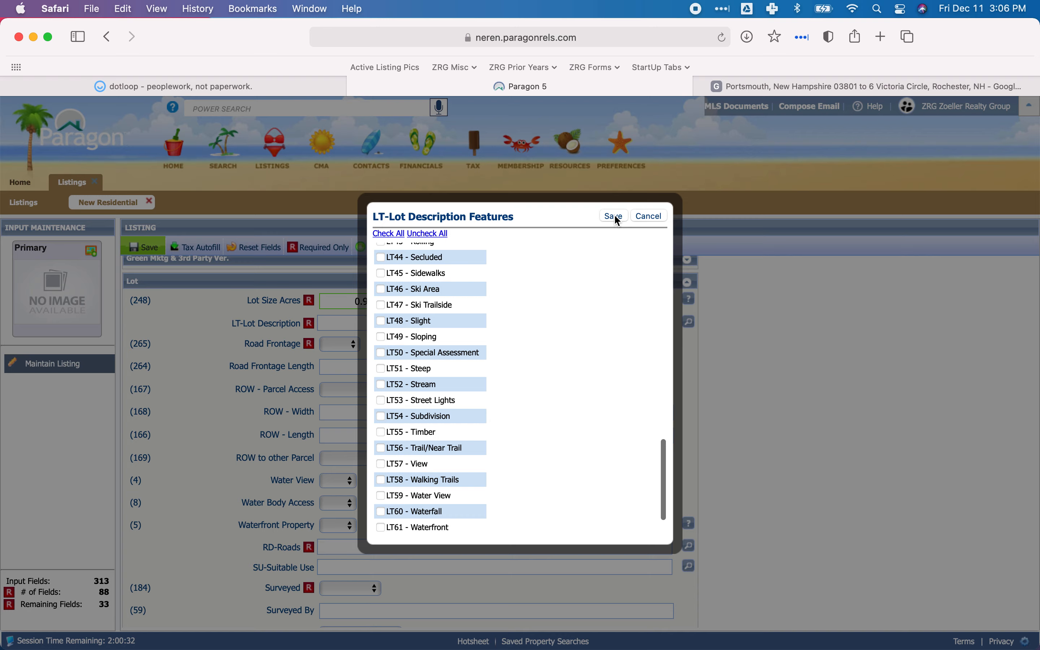
pyautogui.click(615, 217)
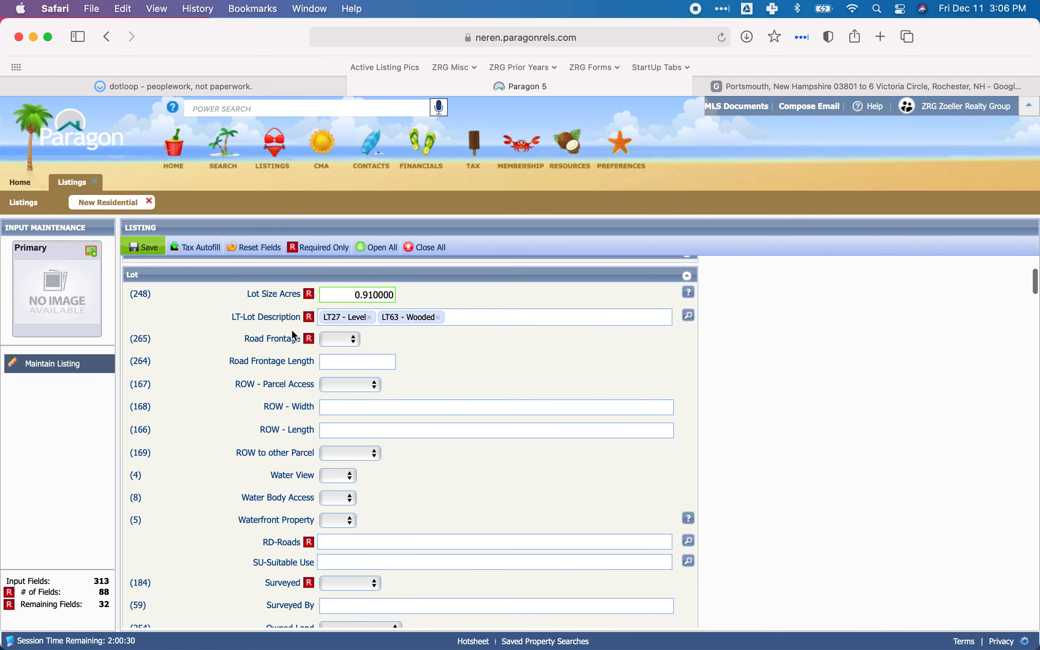
# Examine the street-side boundary measurements of lot 38 on the TM tax map in dotloop.
pyautogui.click(174, 86)
pyautogui.scroll(-20, 386, 278)
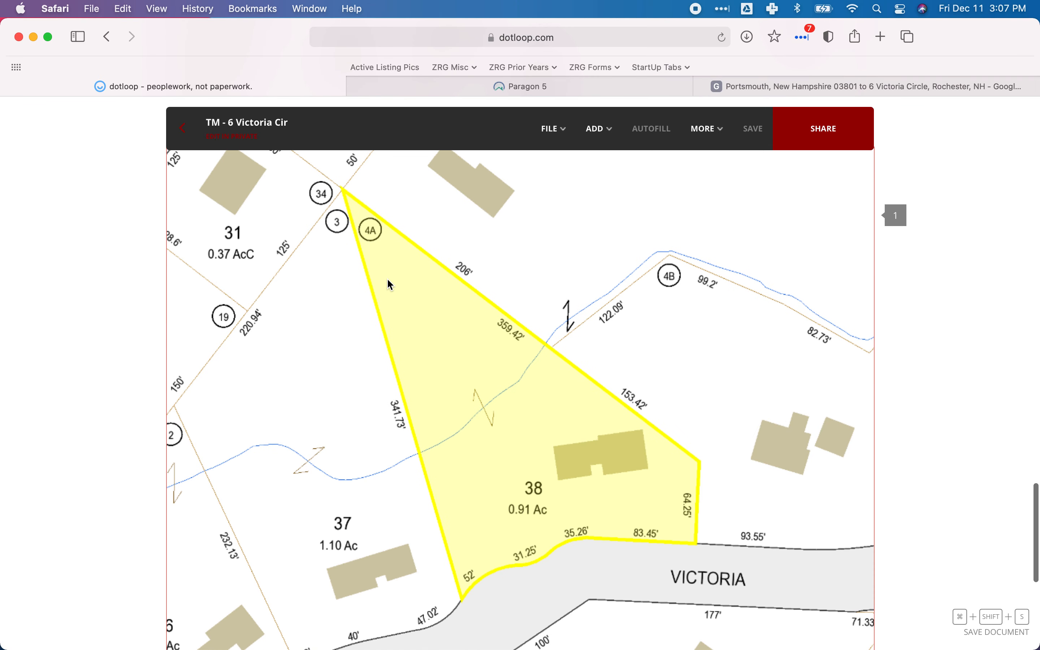
pyautogui.scroll(-3, 391, 285)
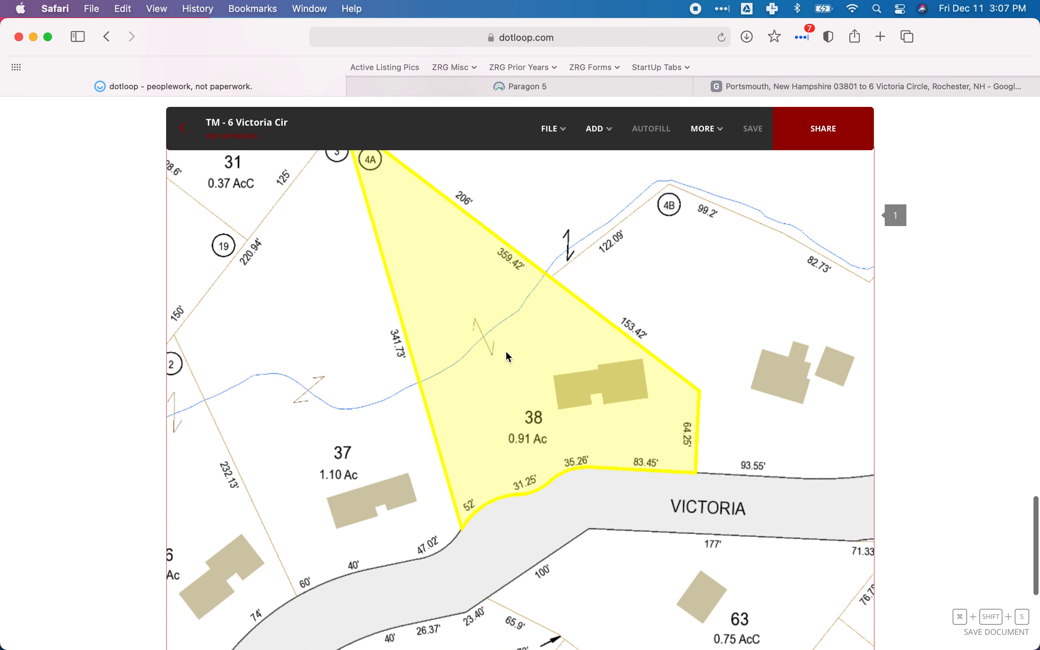
pyautogui.scroll(2, 508, 356)
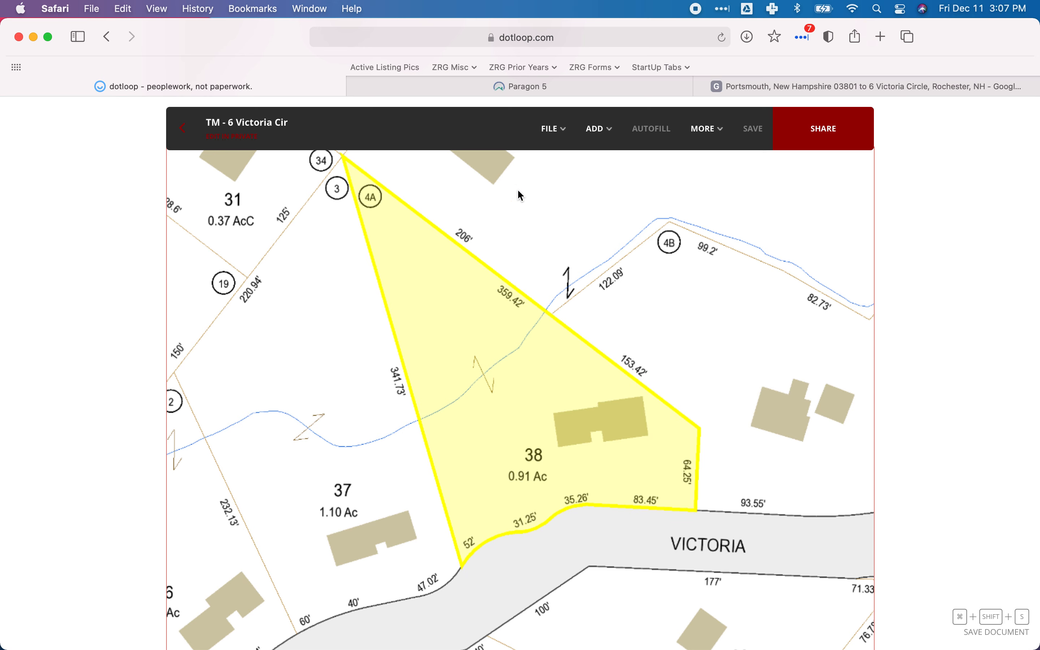
# Set Road Frontage to Yes and Road Frontage Length to 202 in Paragon's Lot section.
pyautogui.click(501, 90)
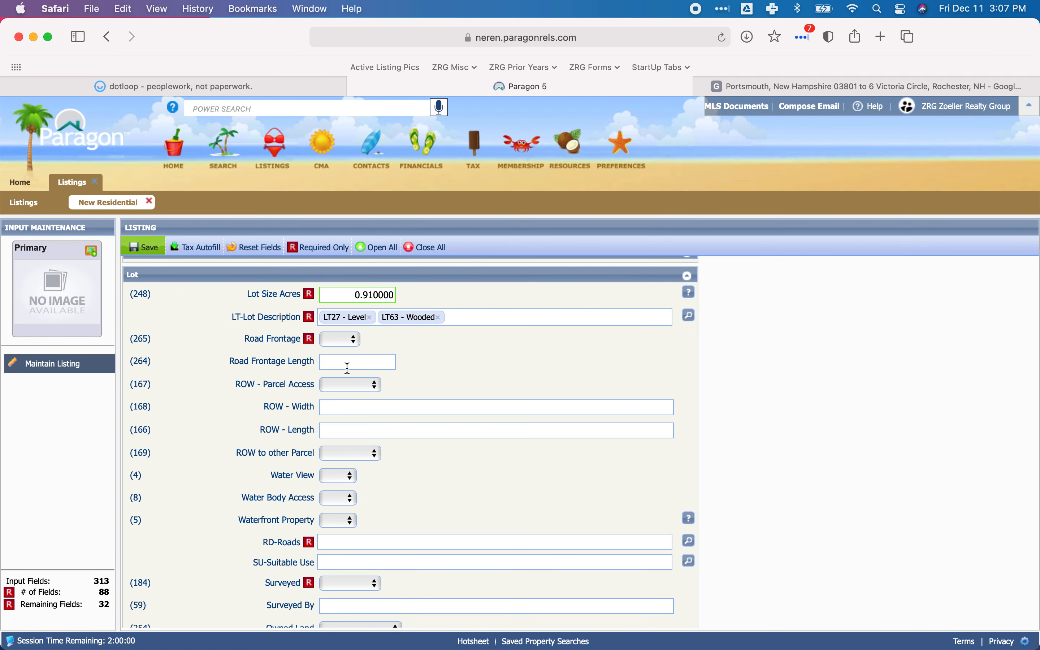
pyautogui.click(339, 343)
pyautogui.click(338, 389)
pyautogui.click(346, 368)
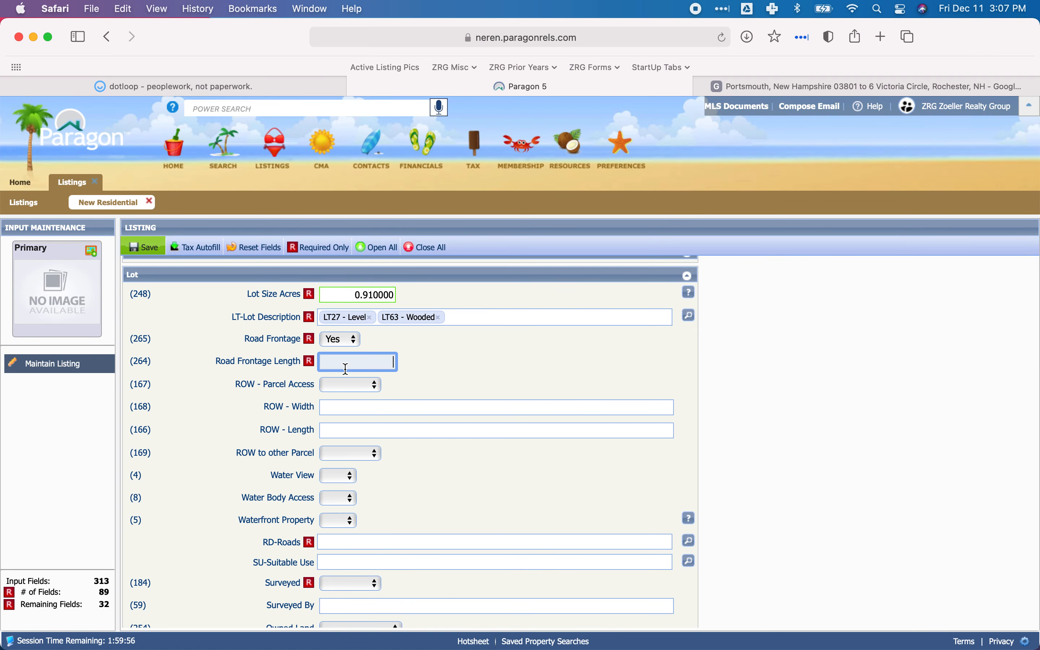
pyautogui.write('202')
pyautogui.click(476, 365)
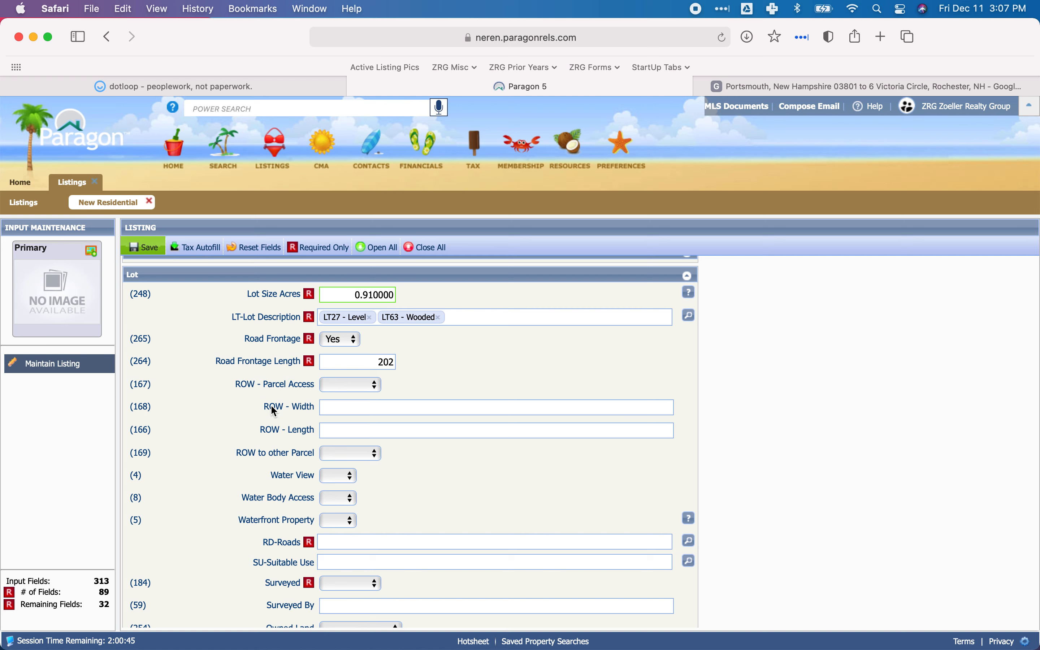
# Review the remaining Lot fields in Paragon, and check them against the tax map in dotloop.
pyautogui.scroll(-5, 290, 409)
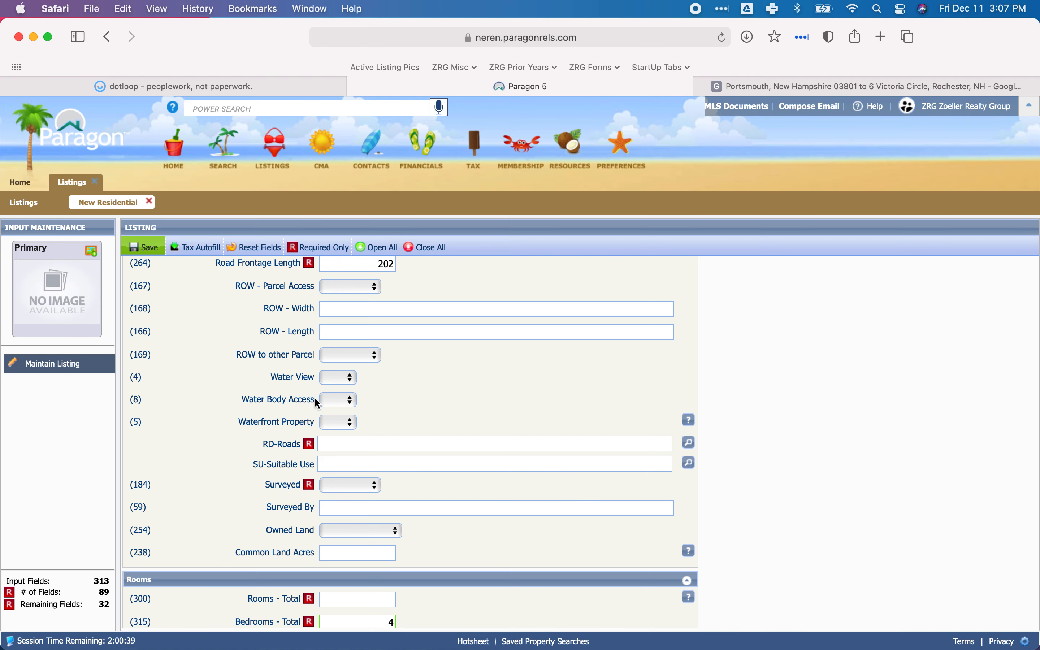
pyautogui.scroll(-5, 324, 400)
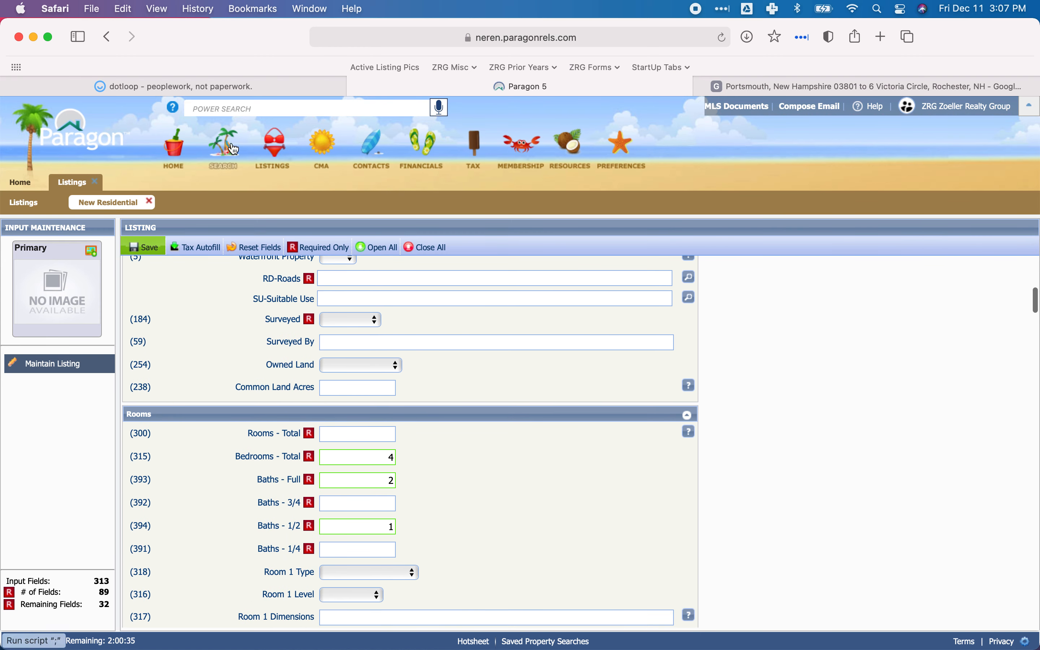
pyautogui.scroll(2, 353, 304)
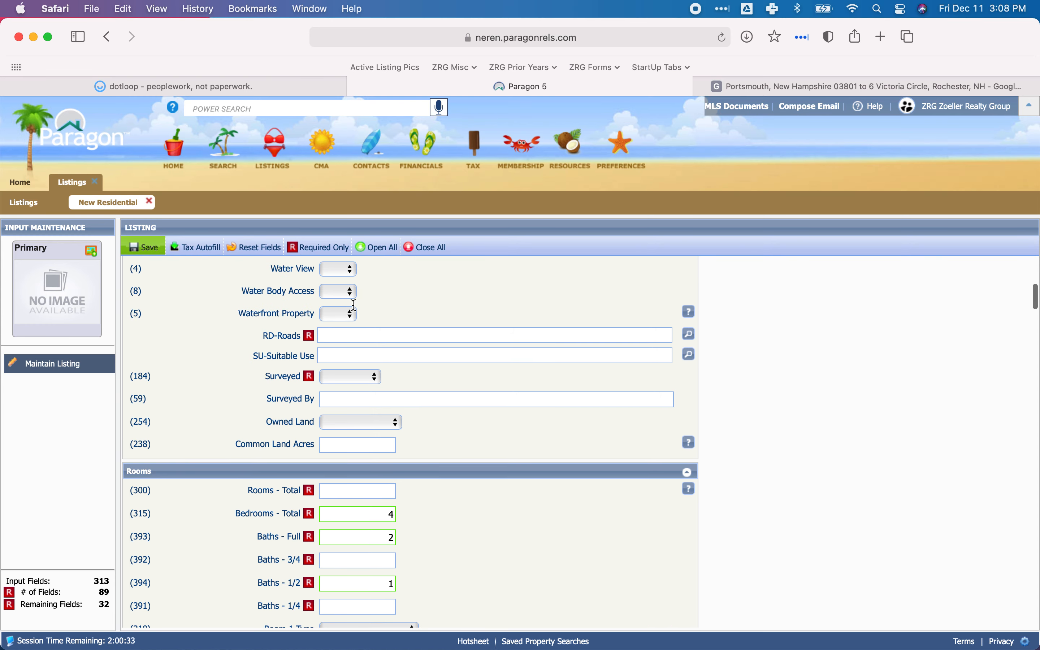
pyautogui.click(232, 86)
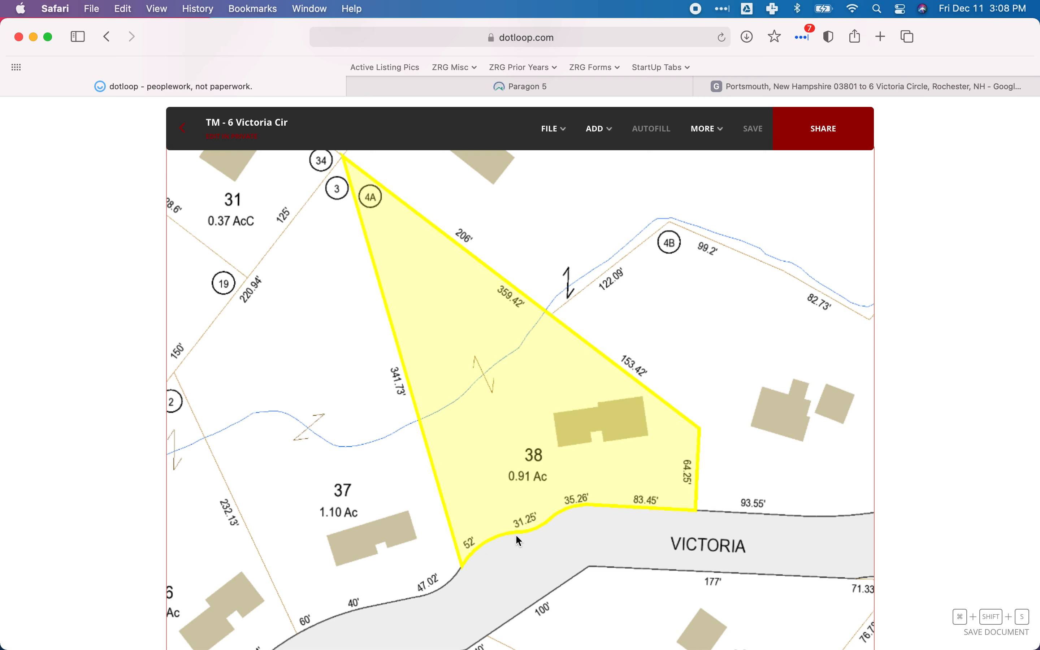
pyautogui.click(430, 88)
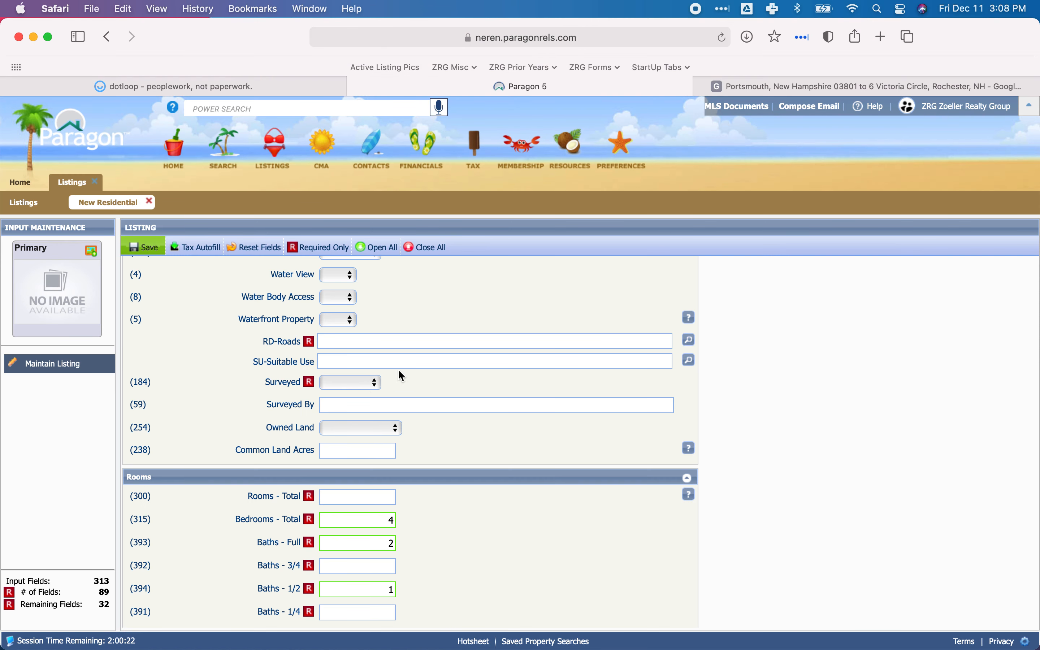
# Open the list of RD-Roads features in Paragon's Lot section.
pyautogui.scroll(-1, 422, 343)
pyautogui.click(335, 338)
pyautogui.click(691, 338)
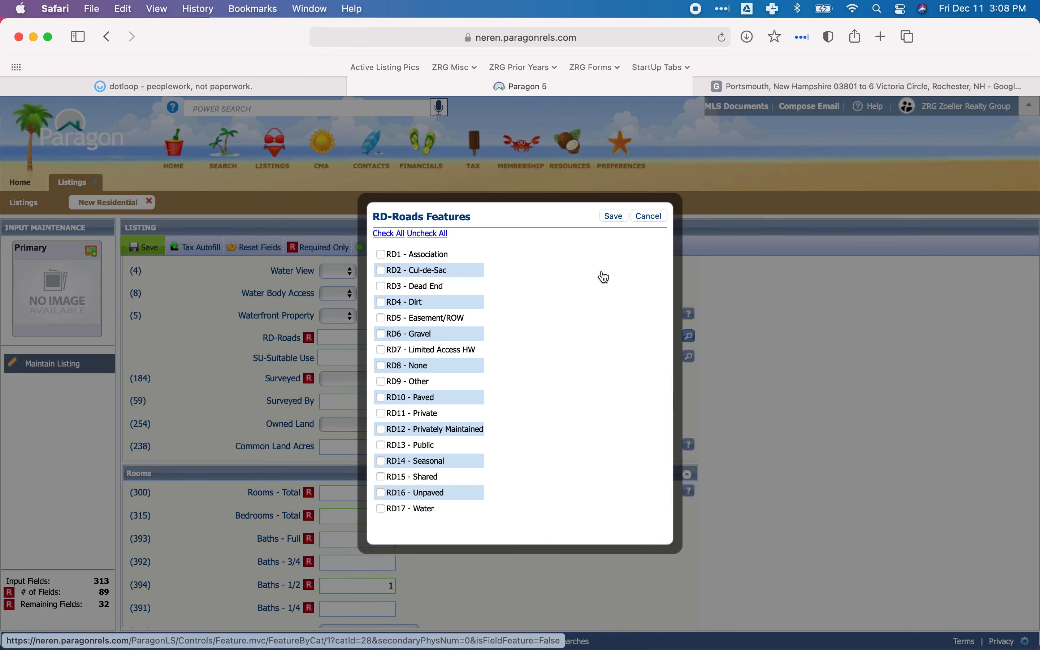
# Switch to dotloop, leave the TM tax map and open the loop's PD document.
pyautogui.click(223, 86)
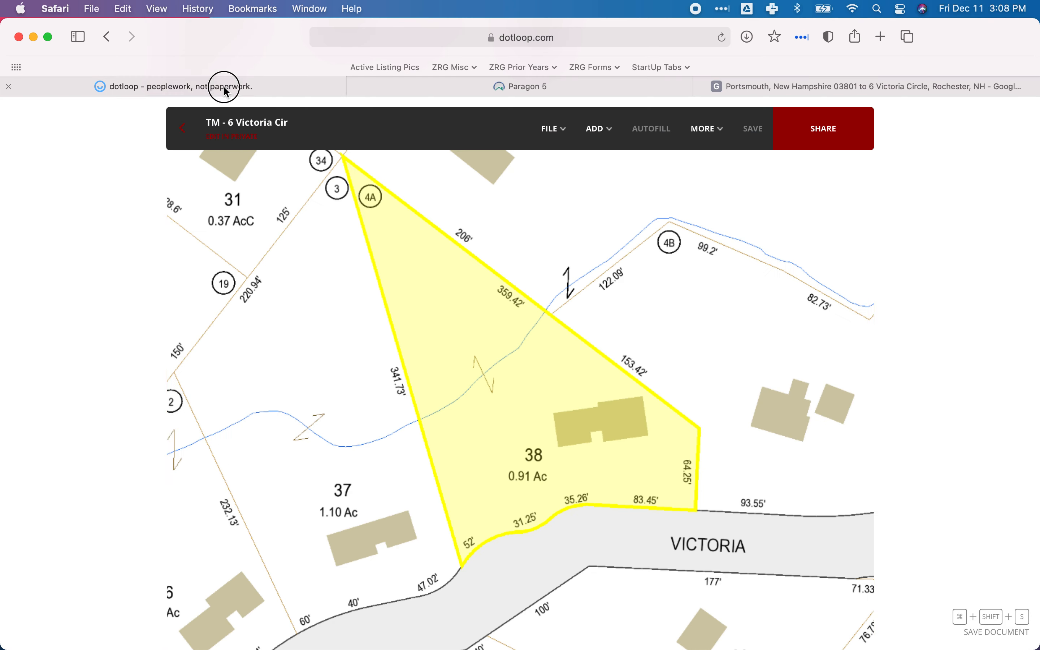
pyautogui.click(182, 131)
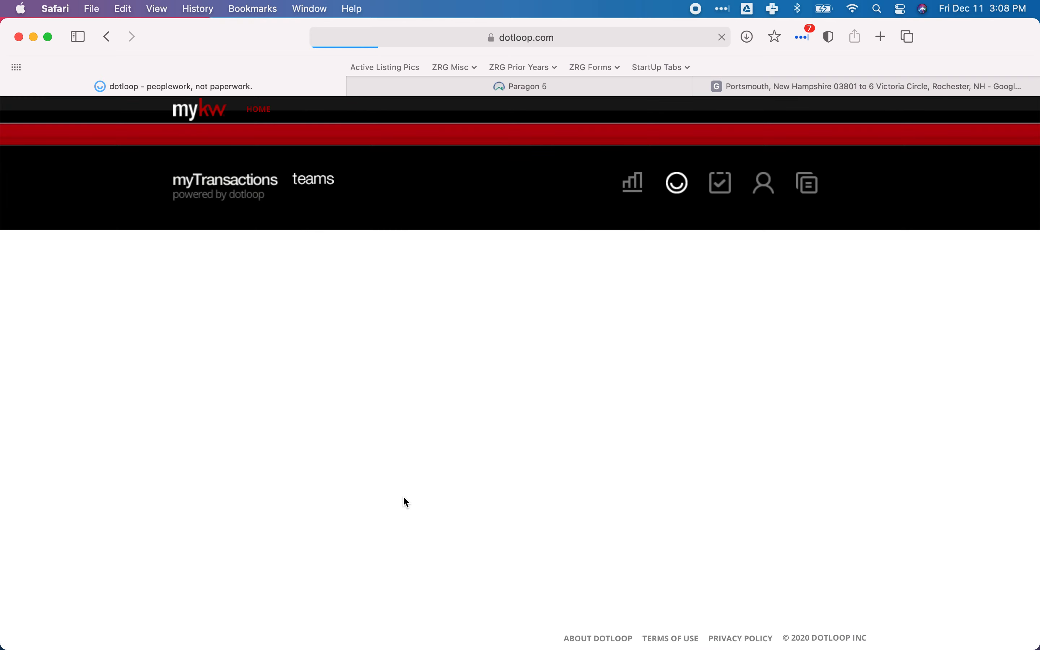
pyautogui.scroll(-3, 402, 494)
pyautogui.click(297, 424)
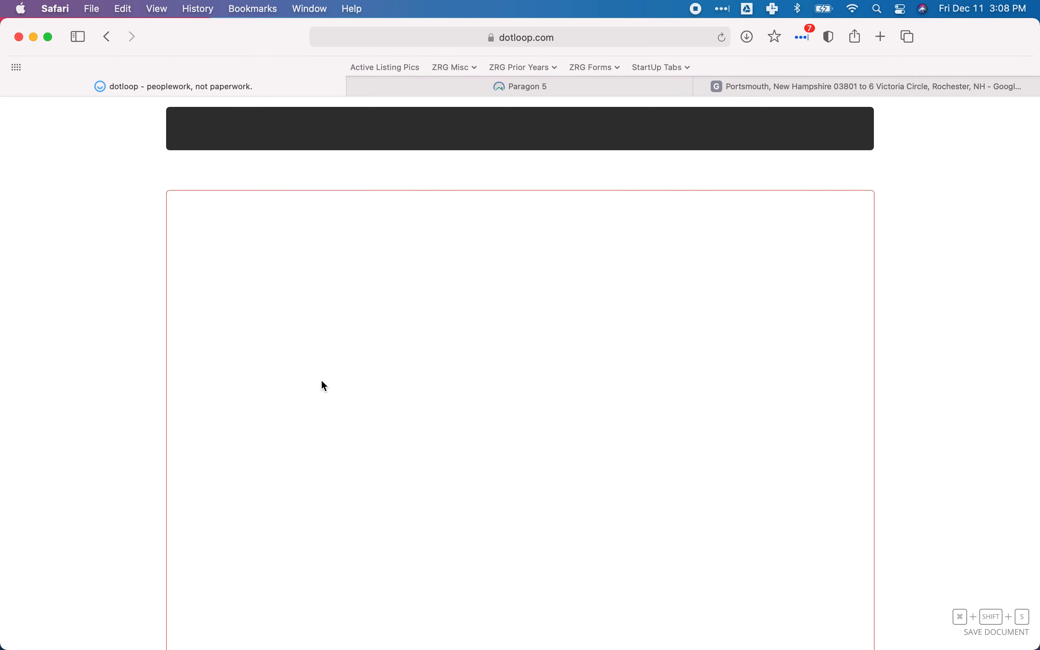
# Examine the PD property disclosure through page 4, focusing on the General Information section, for details the Lot fields need.
pyautogui.scroll(-5, 365, 330)
pyautogui.scroll(-10, 366, 334)
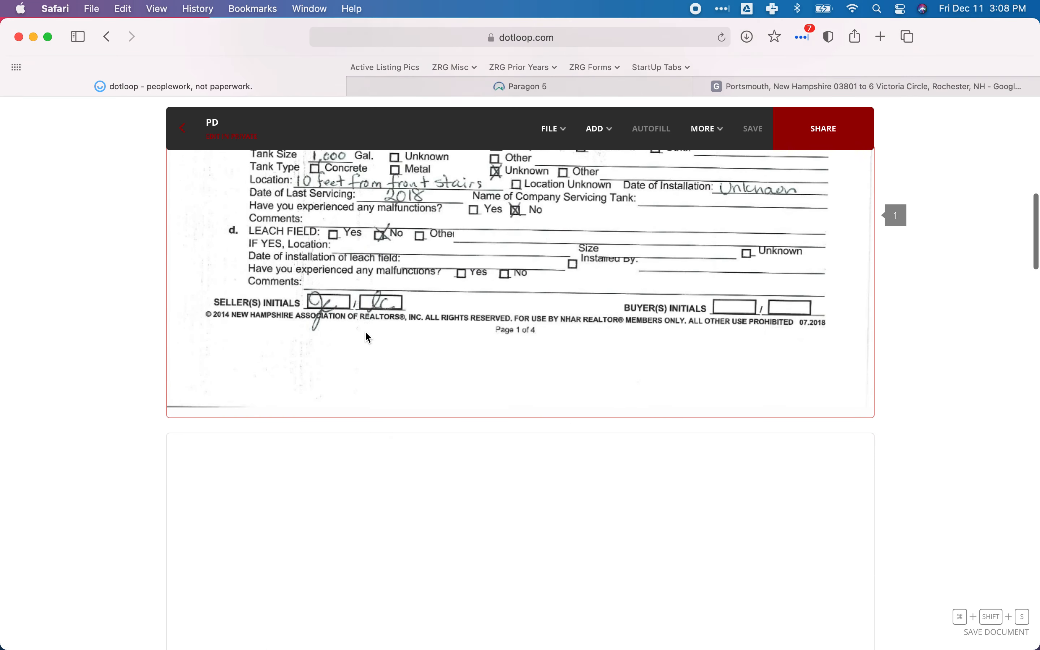
pyautogui.scroll(-10, 366, 333)
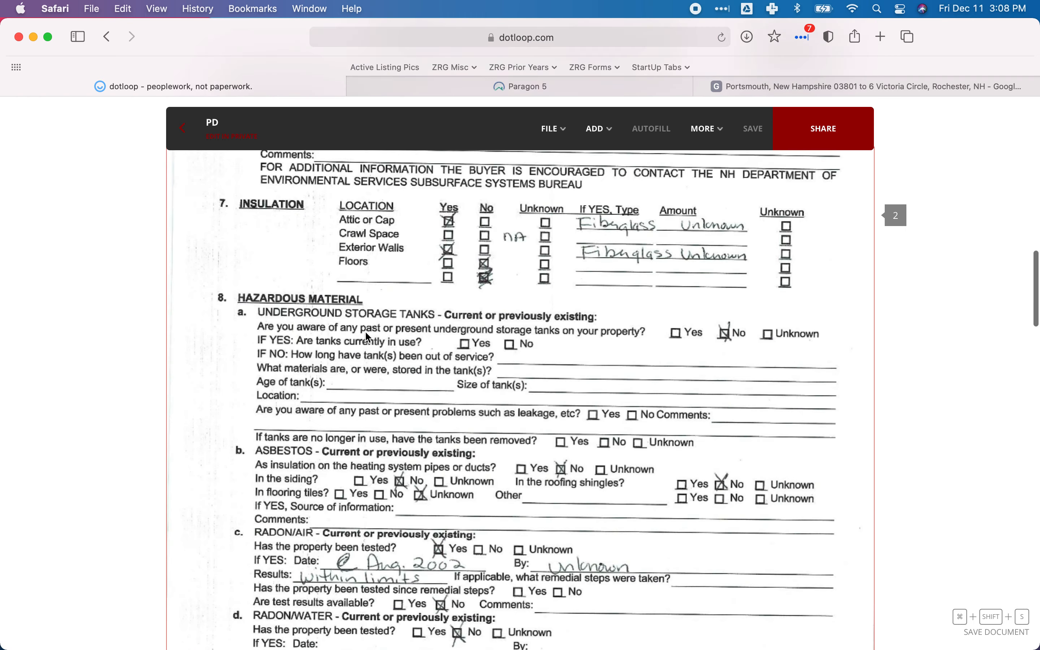
pyautogui.scroll(-3, 368, 336)
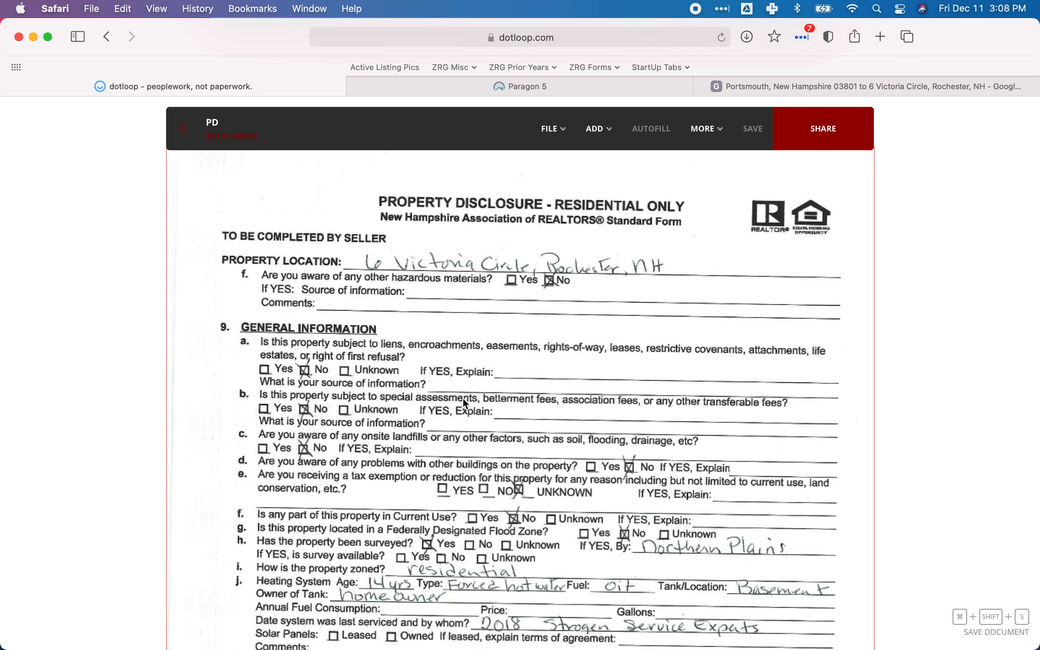
pyautogui.scroll(-4, 466, 403)
pyautogui.scroll(-1, 465, 403)
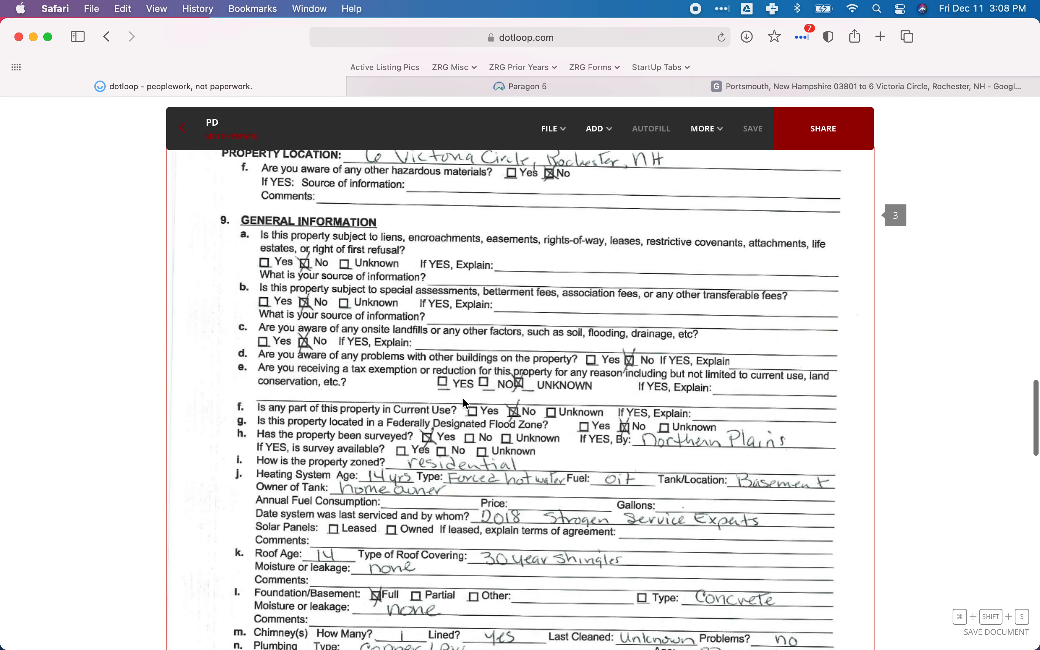
pyautogui.scroll(7, 466, 402)
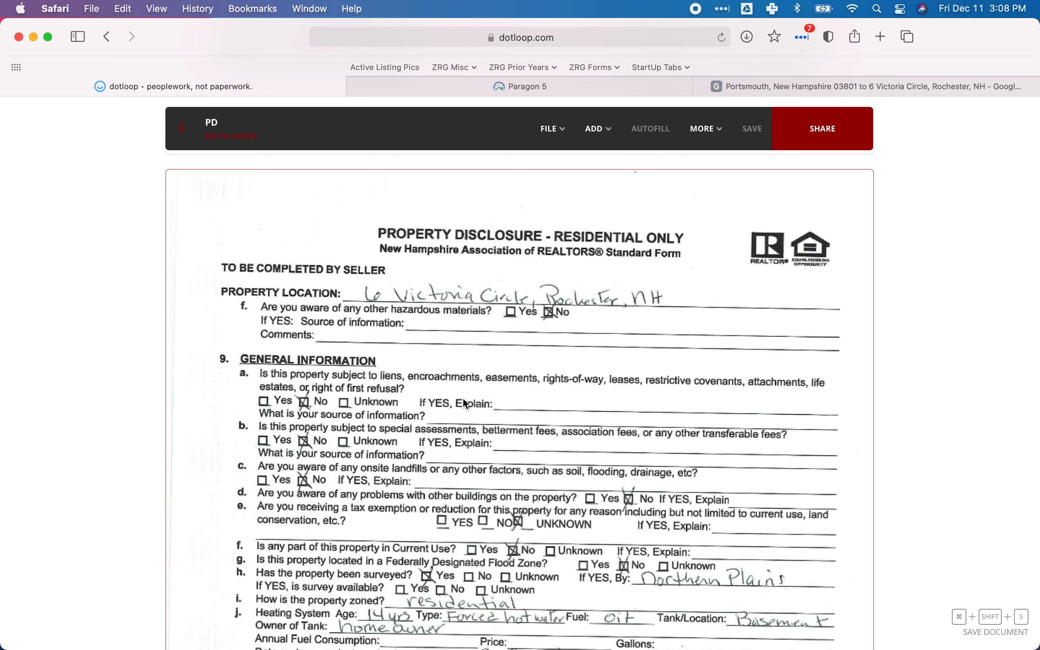
pyautogui.scroll(-20, 465, 403)
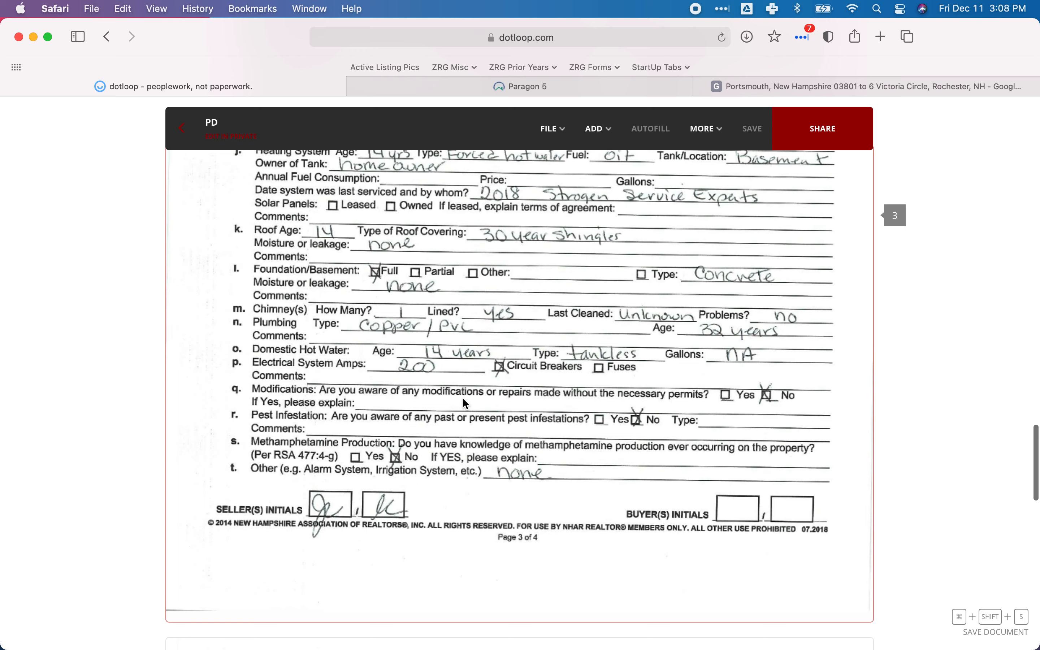
pyautogui.scroll(-20, 464, 402)
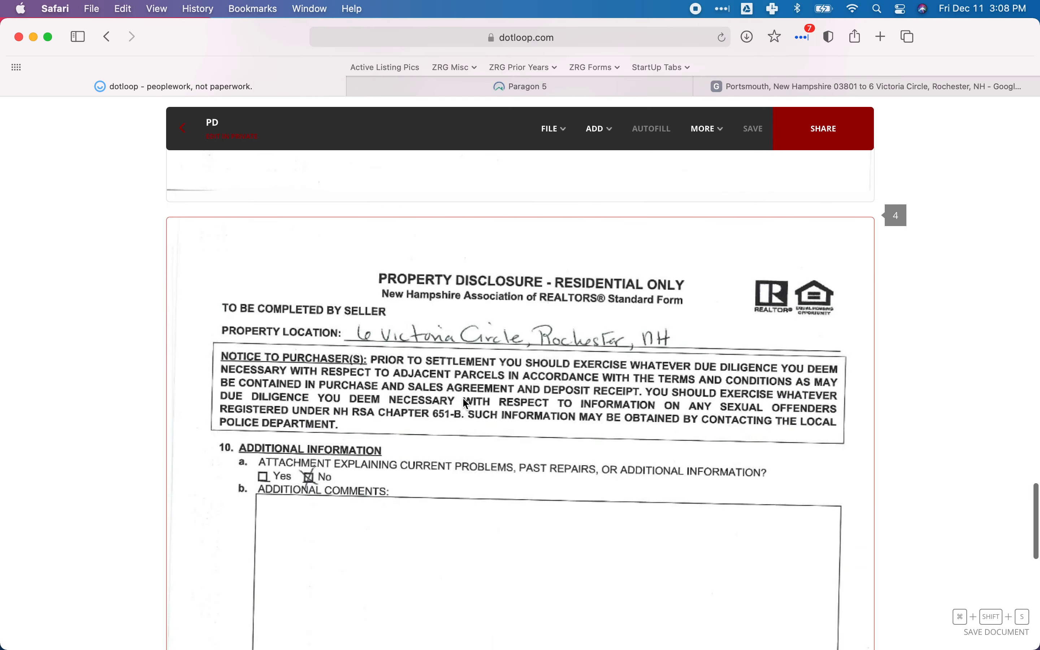
pyautogui.scroll(19, 464, 402)
pyautogui.scroll(8, 463, 403)
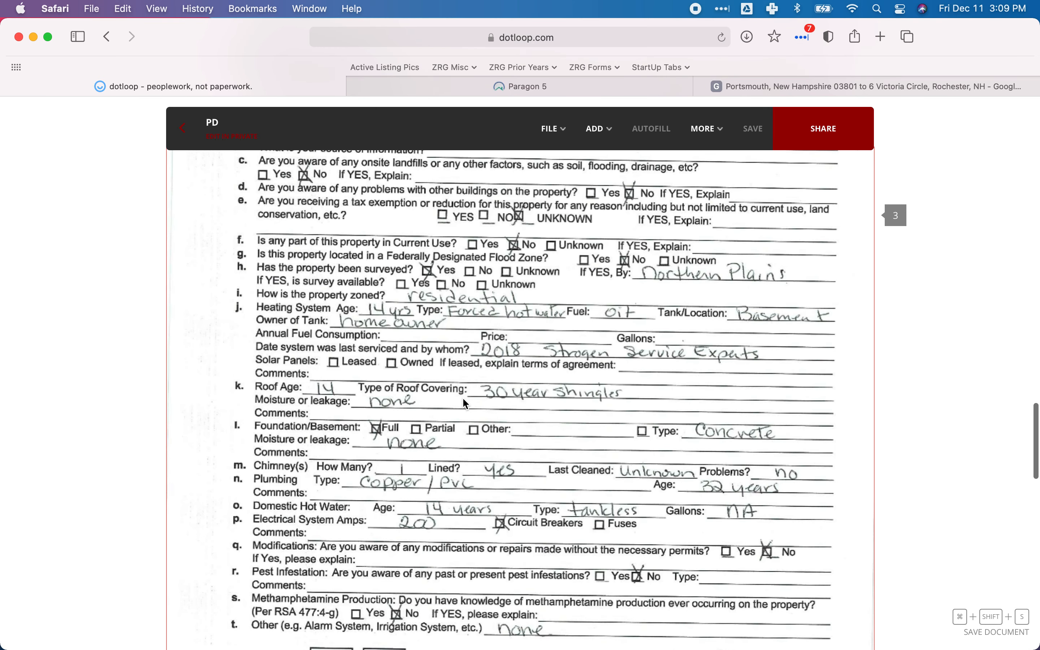
pyautogui.scroll(2, 463, 403)
pyautogui.scroll(3, 465, 404)
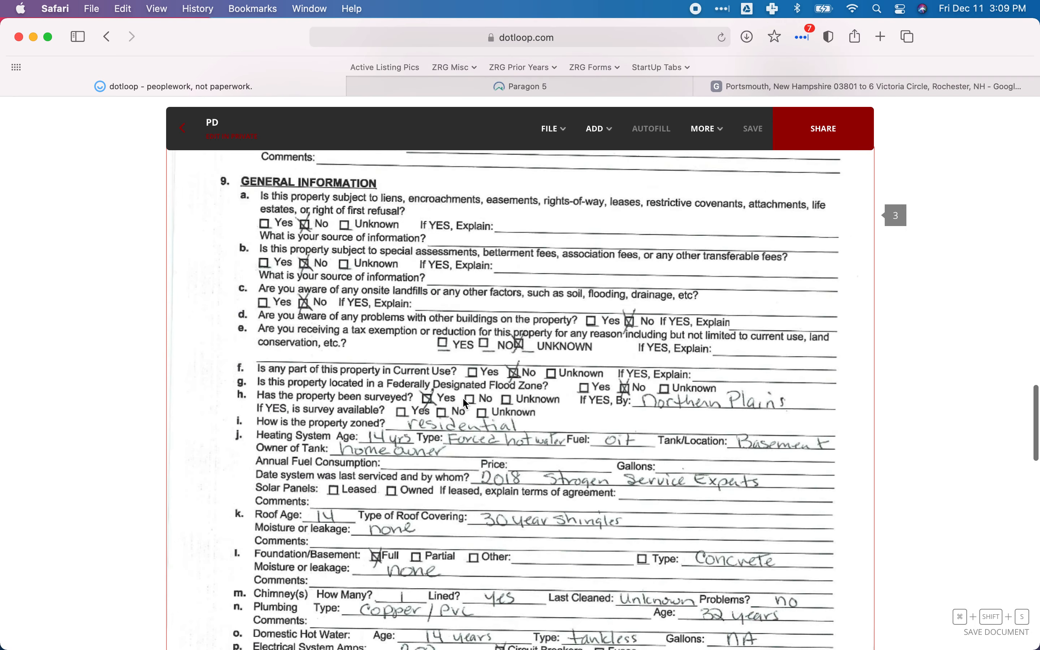
# Save RD13 - Public as the RD-Roads feature in Paragon.
pyautogui.click(406, 84)
pyautogui.scroll(1, 430, 280)
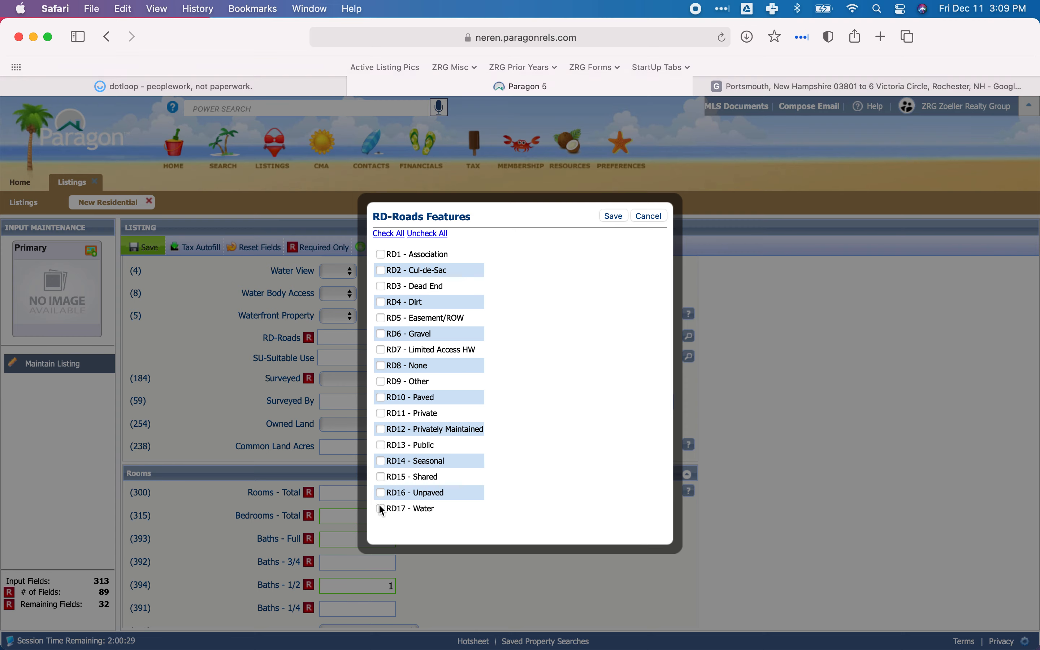
pyautogui.click(381, 445)
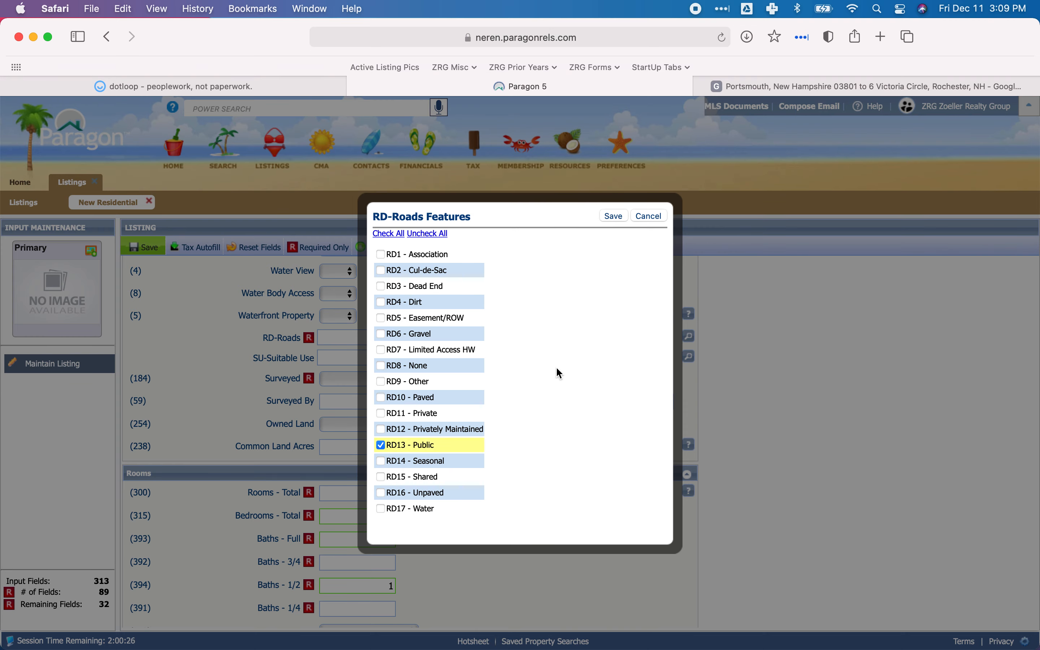
pyautogui.click(614, 216)
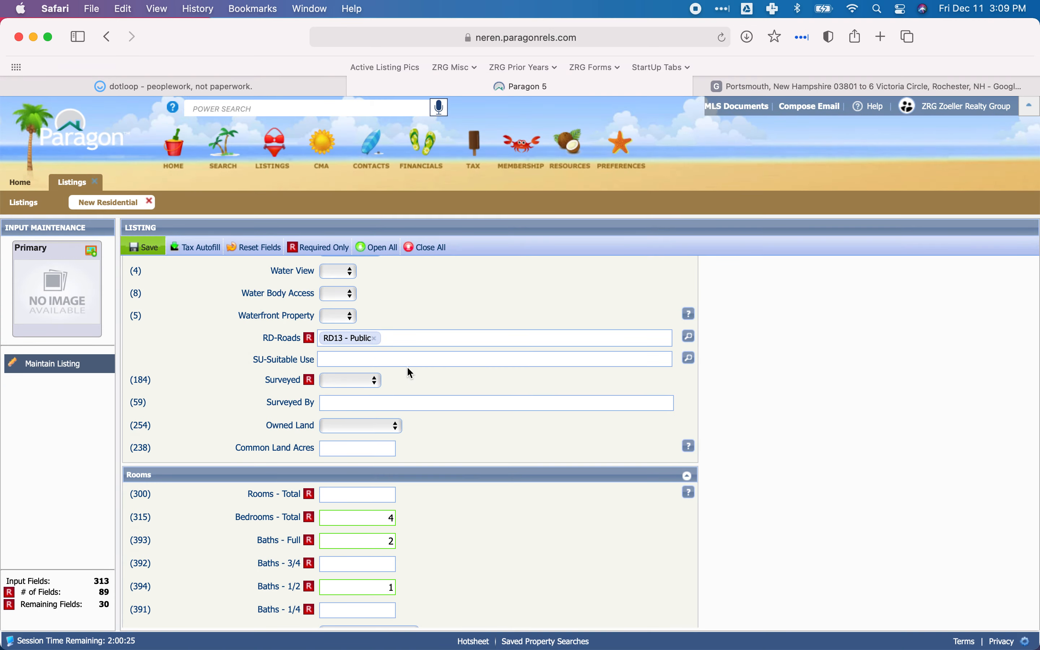
# Check the PD disclosure's General Information section in dotloop for the survey answer and who did the survey.
pyautogui.click(360, 360)
pyautogui.click(227, 84)
pyautogui.scroll(-3, 475, 340)
pyautogui.scroll(-1, 475, 338)
pyautogui.scroll(2, 474, 338)
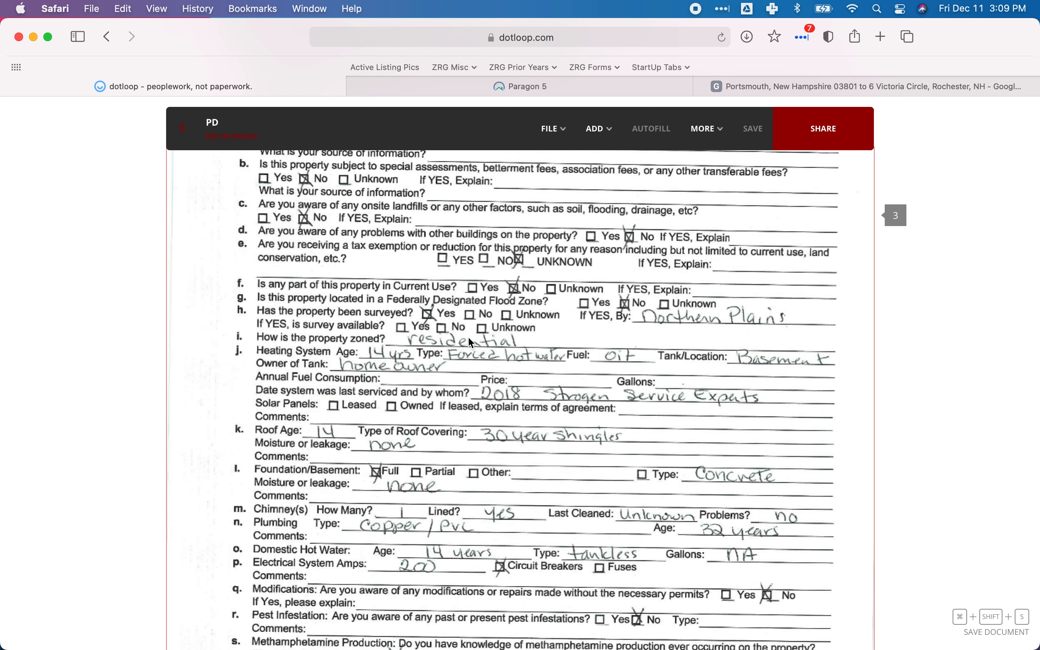
pyautogui.scroll(1, 469, 339)
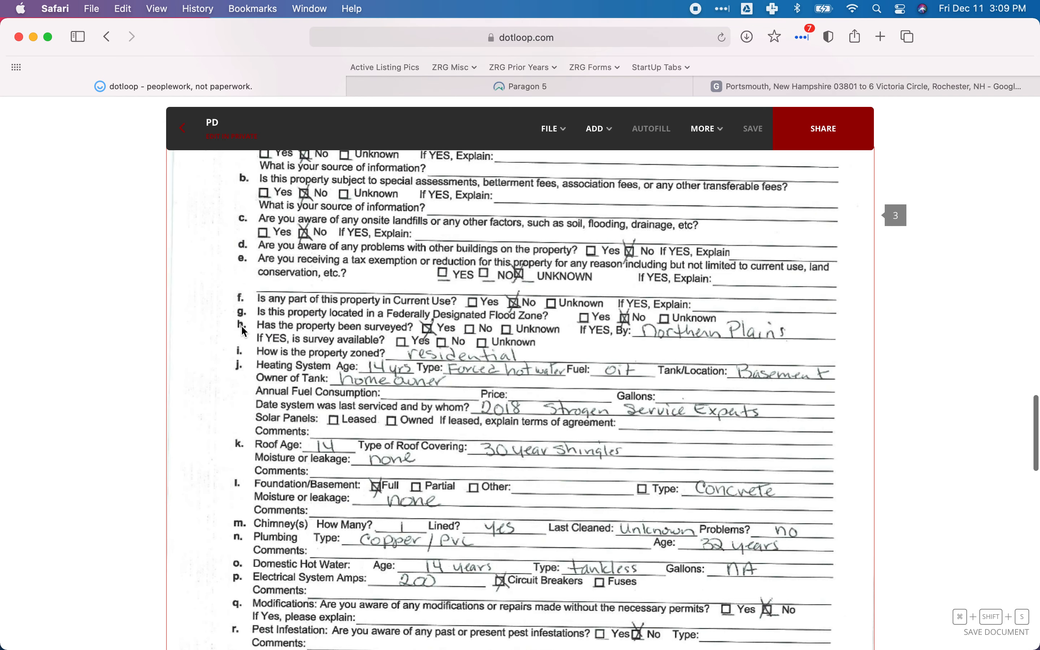
pyautogui.scroll(3, 243, 324)
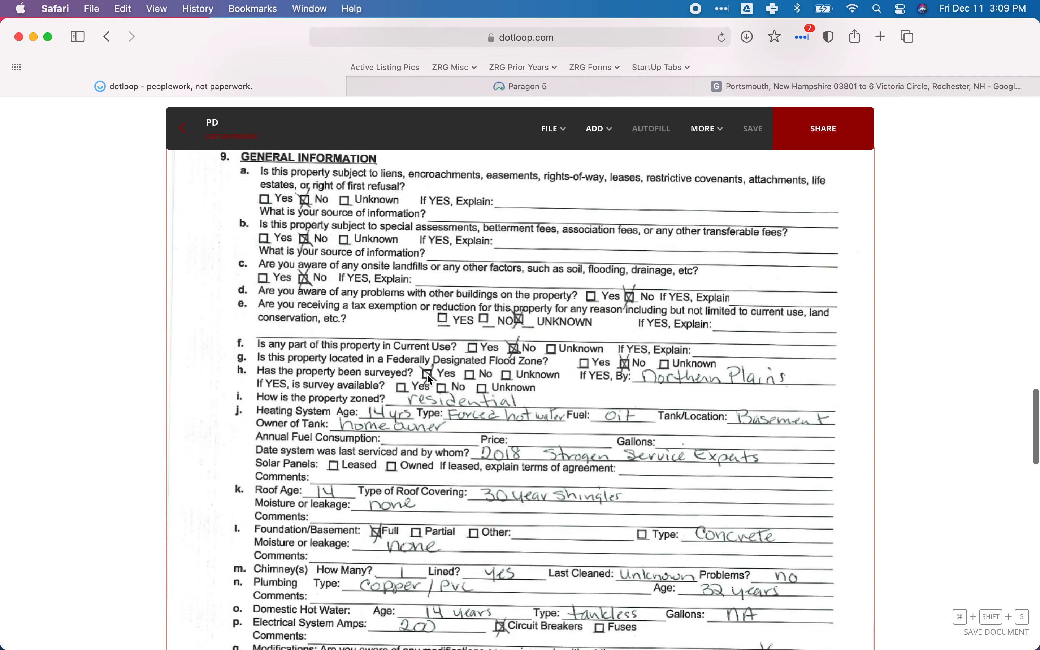
# Set Surveyed to Yes and Surveyed By to Northern Plains in Paragon's Lot section.
pyautogui.click(443, 93)
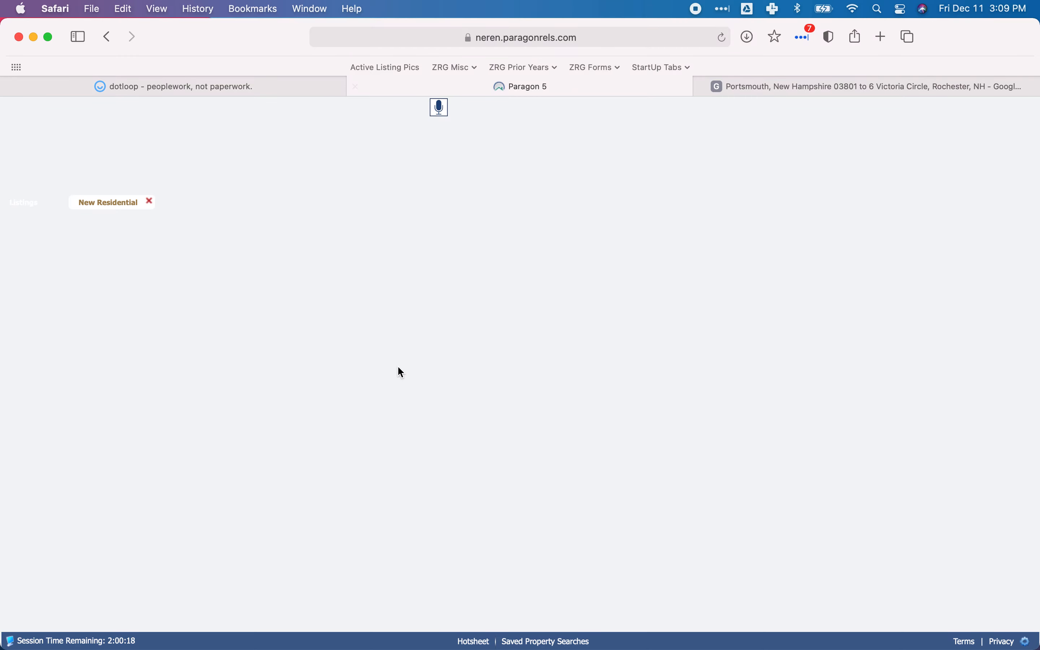
pyautogui.click(351, 381)
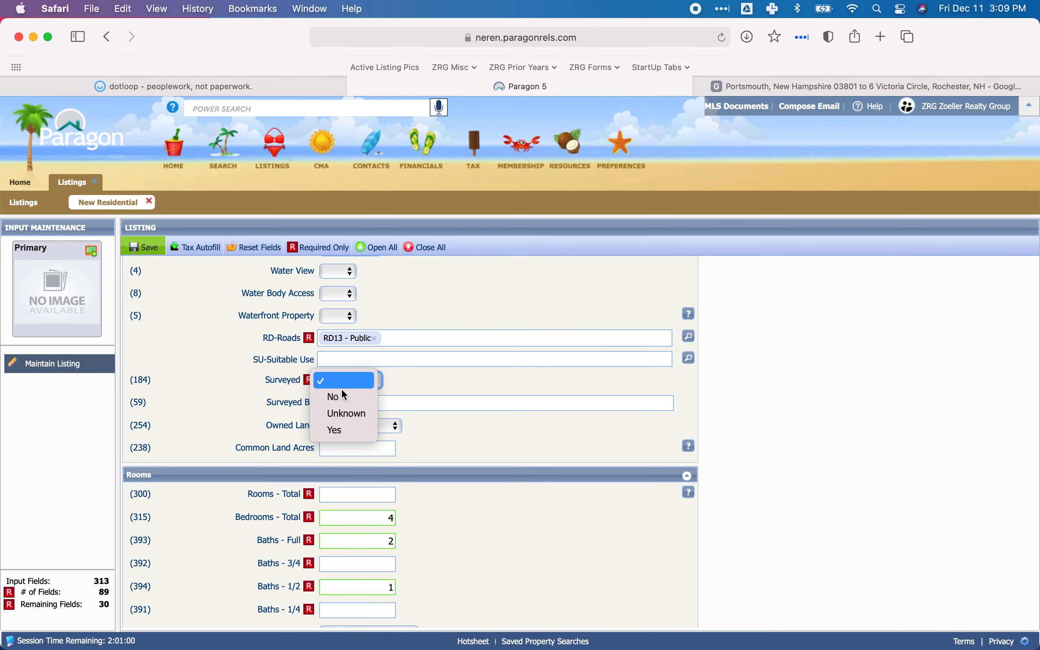
pyautogui.click(346, 430)
pyautogui.click(375, 404)
pyautogui.write('Northern Plains')
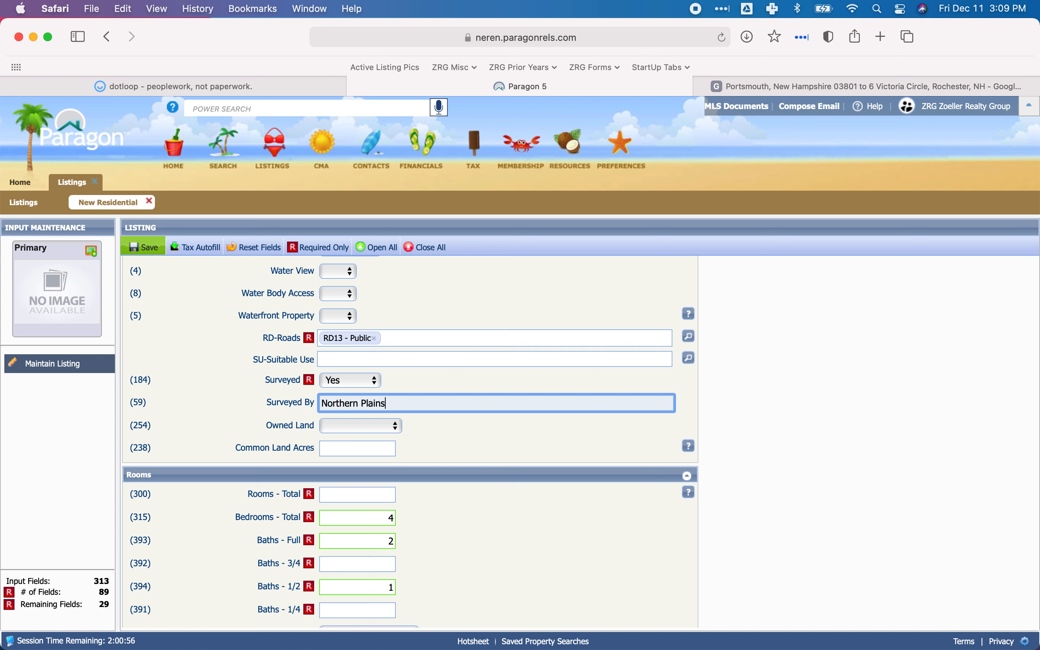
pyautogui.press('Tab')
pyautogui.click(444, 449)
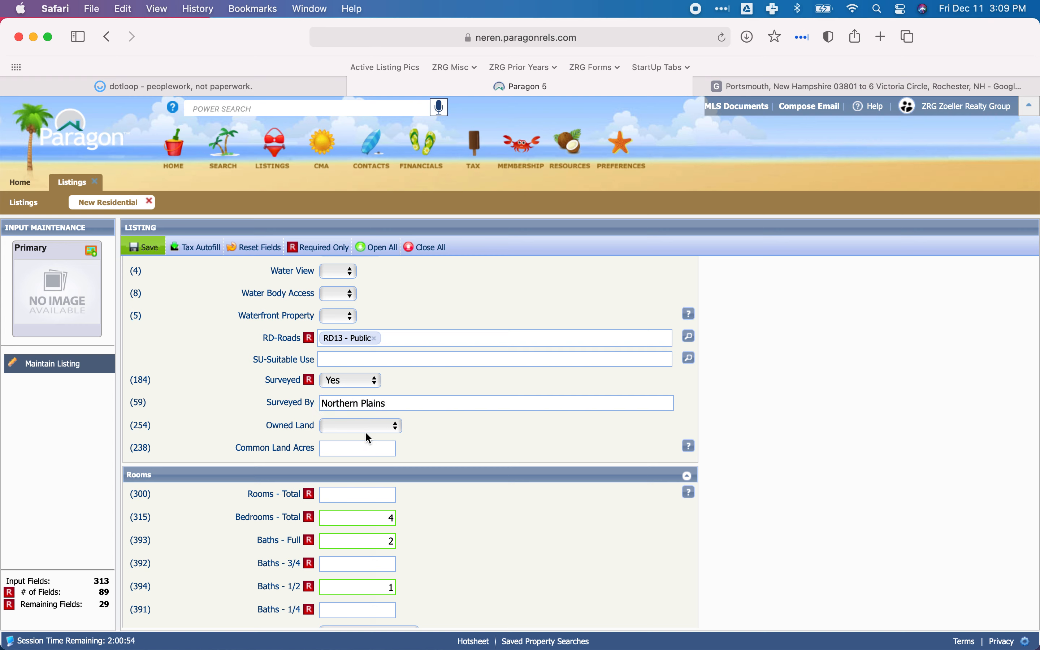
pyautogui.click(393, 435)
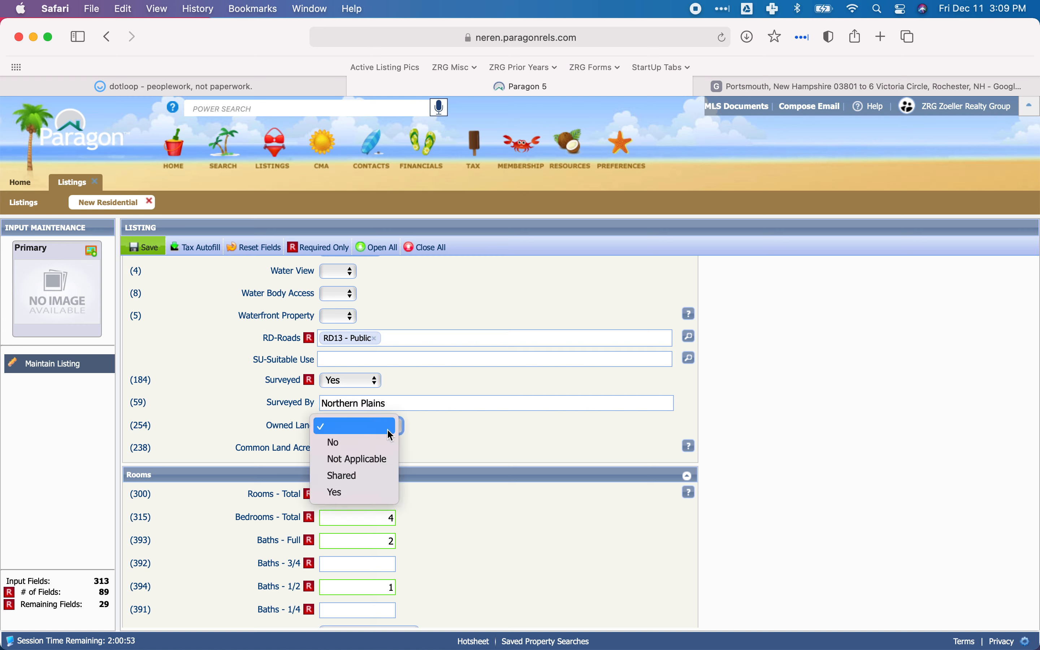
pyautogui.click(457, 436)
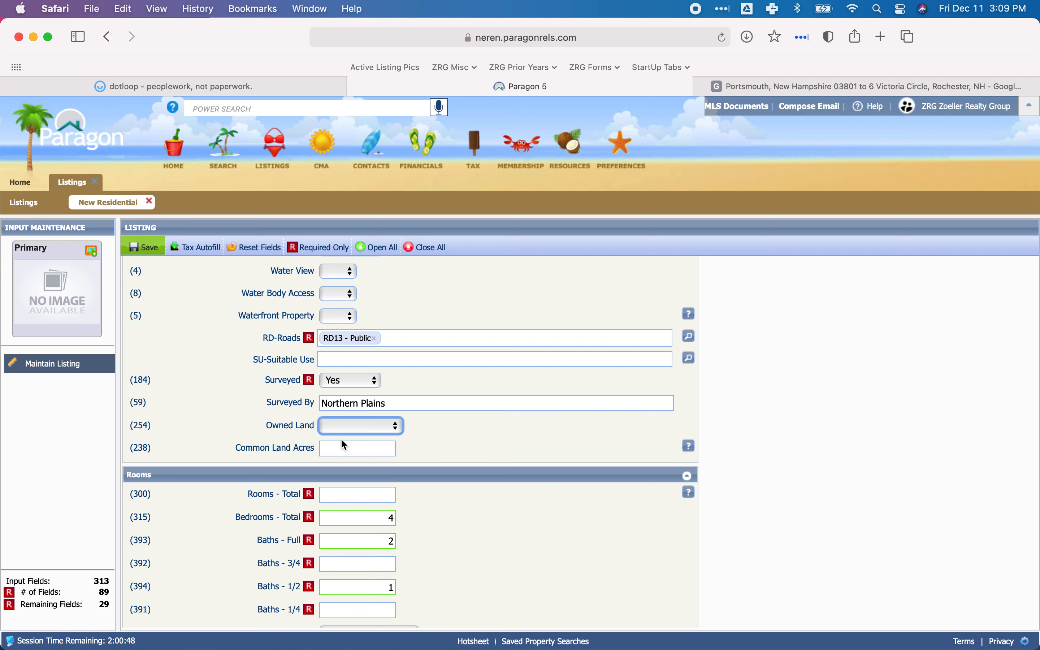
pyautogui.click(446, 443)
# Collapse the Lot section in Paragon and bring the Rooms section into view.
pyautogui.scroll(-3, 446, 443)
pyautogui.scroll(5, 446, 443)
pyautogui.scroll(5, 446, 443)
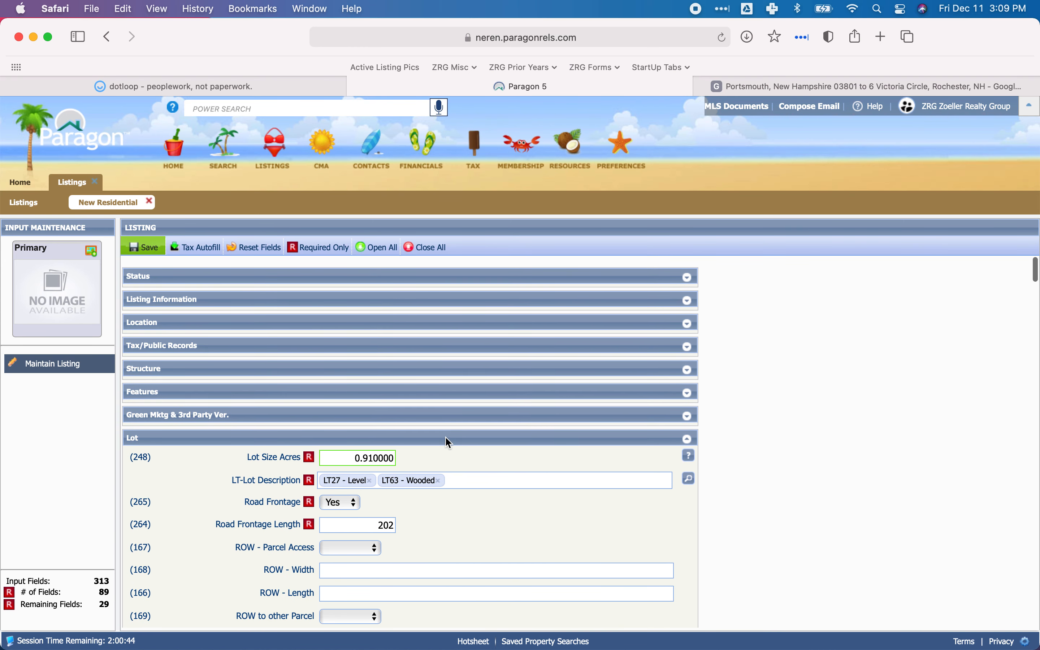
pyautogui.click(317, 429)
pyautogui.scroll(-4, 504, 429)
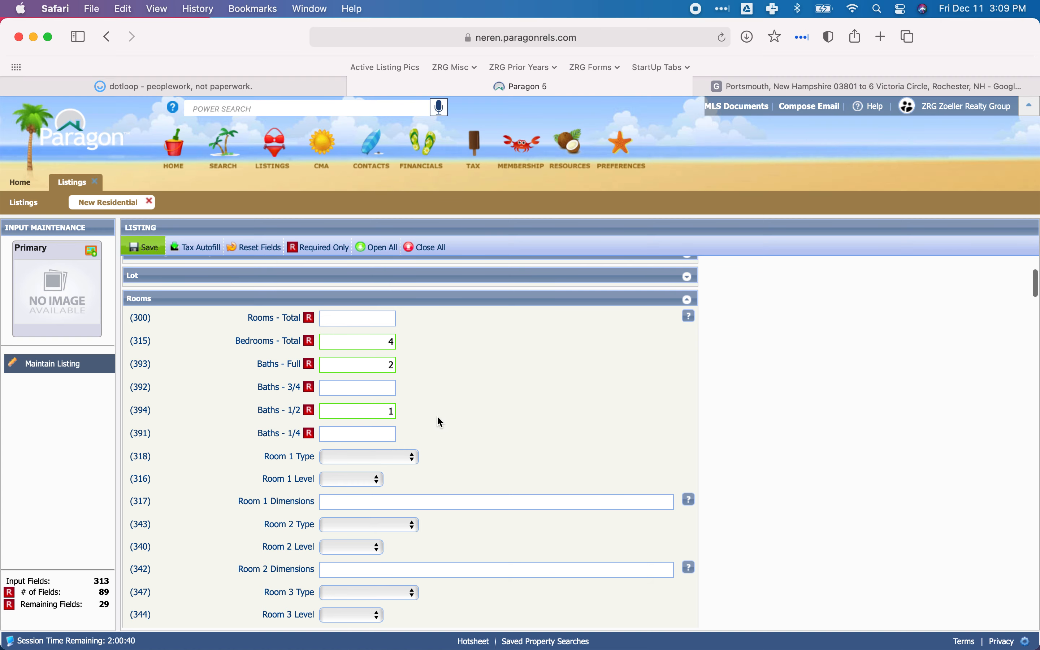
# Open the PC document in dotloop and examine its Building Description for room, bedroom and bath counts.
pyautogui.click(226, 84)
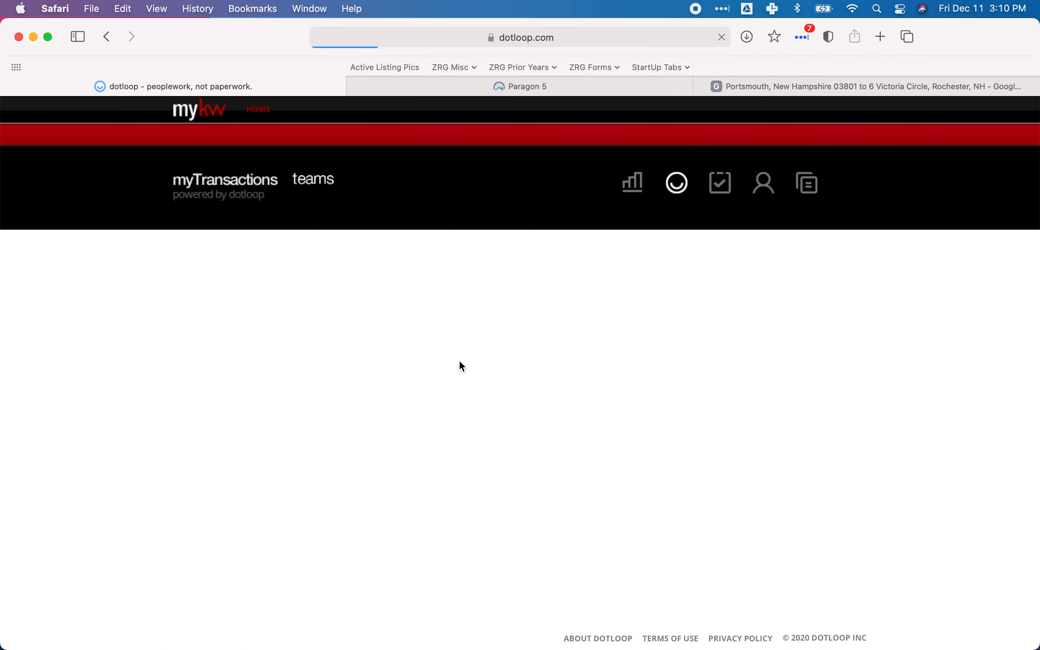
pyautogui.scroll(-2, 459, 359)
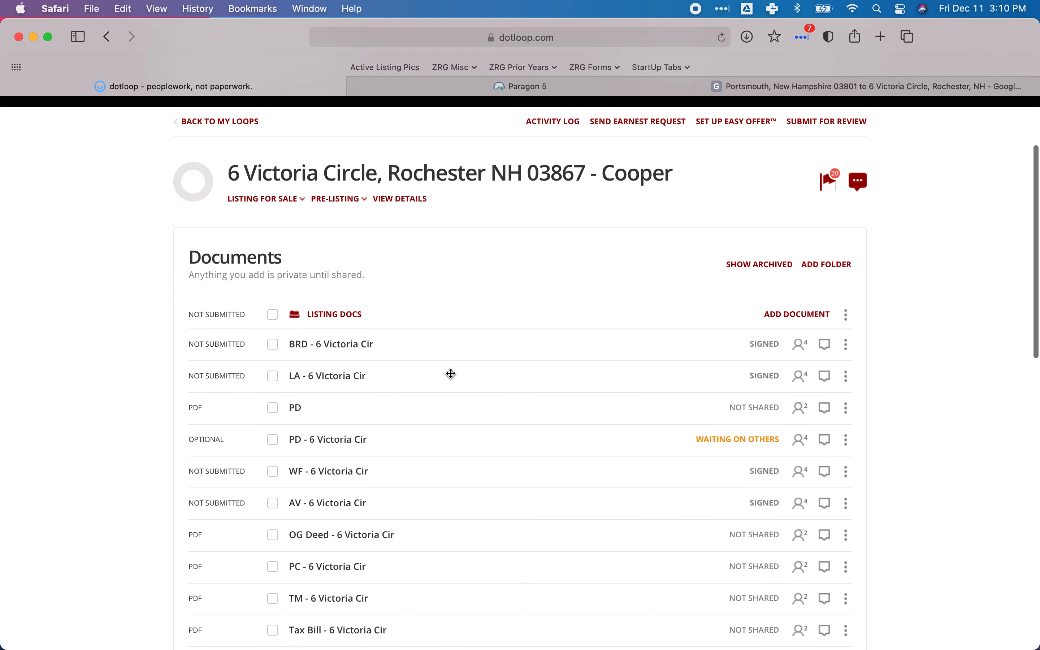
pyautogui.click(337, 568)
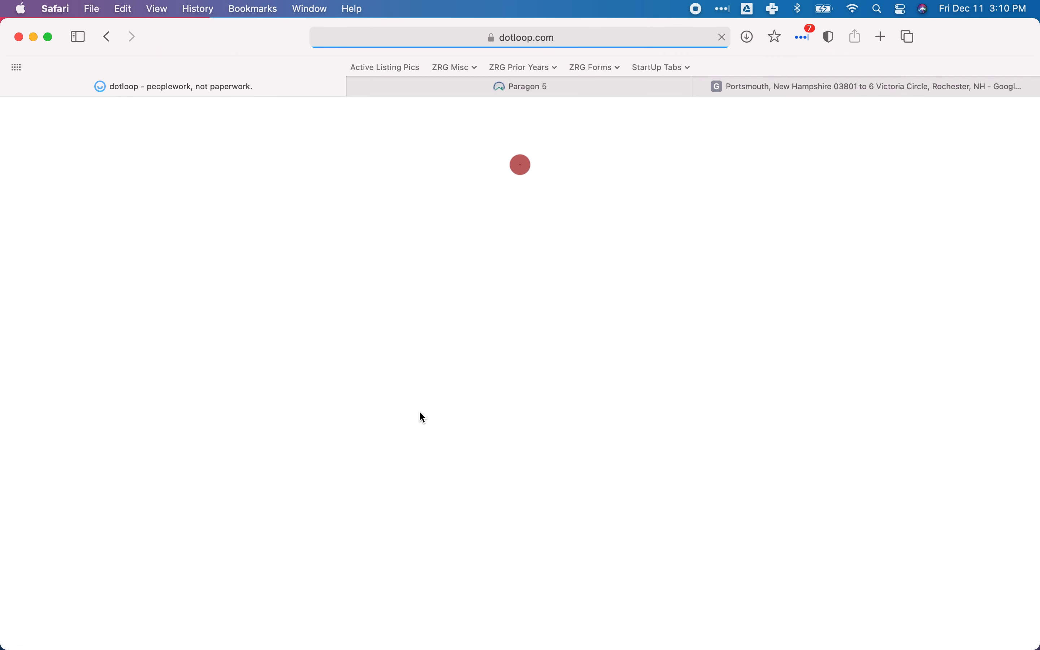
pyautogui.scroll(-3, 436, 346)
pyautogui.scroll(-4, 437, 350)
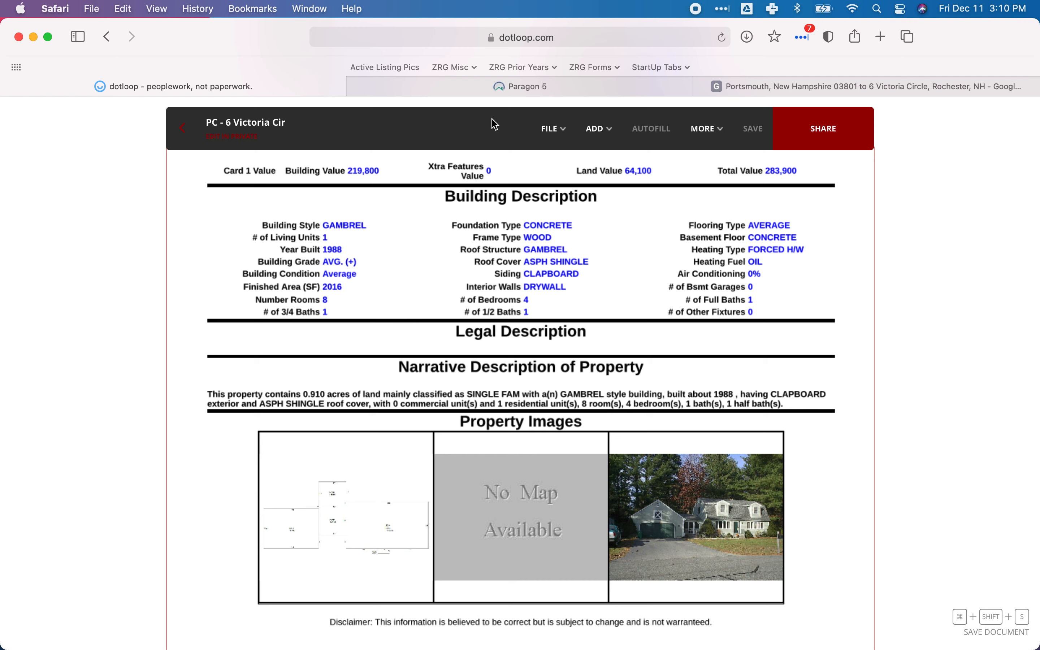
# Switch to Paragon and set Rooms - Total to 8 in the Rooms section.
pyautogui.moveTo(518, 86)
pyautogui.click(501, 86)
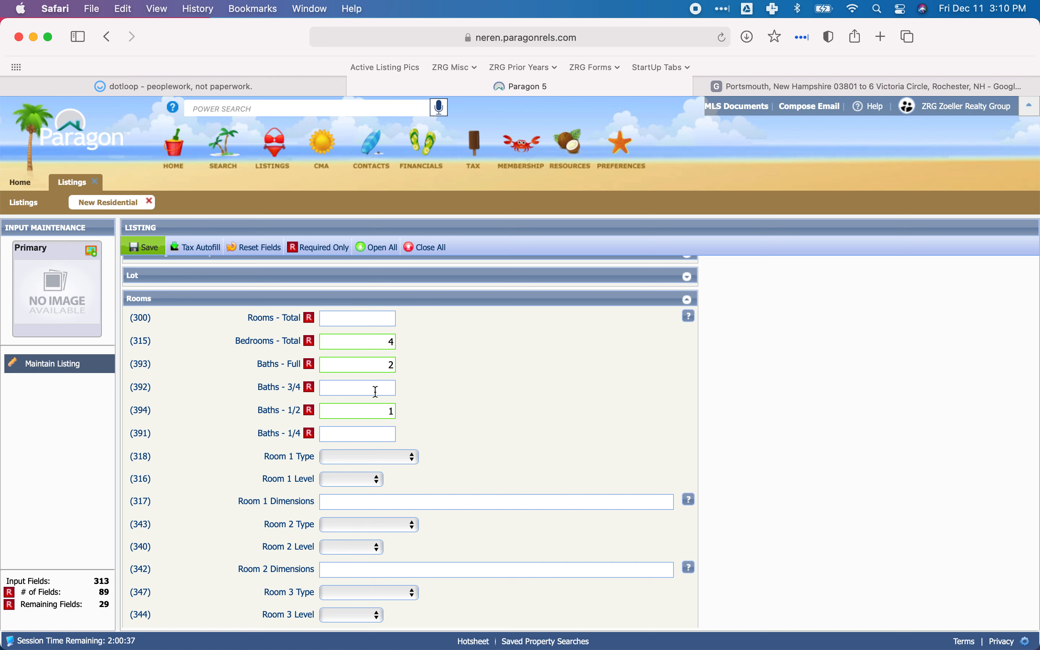
pyautogui.click(365, 323)
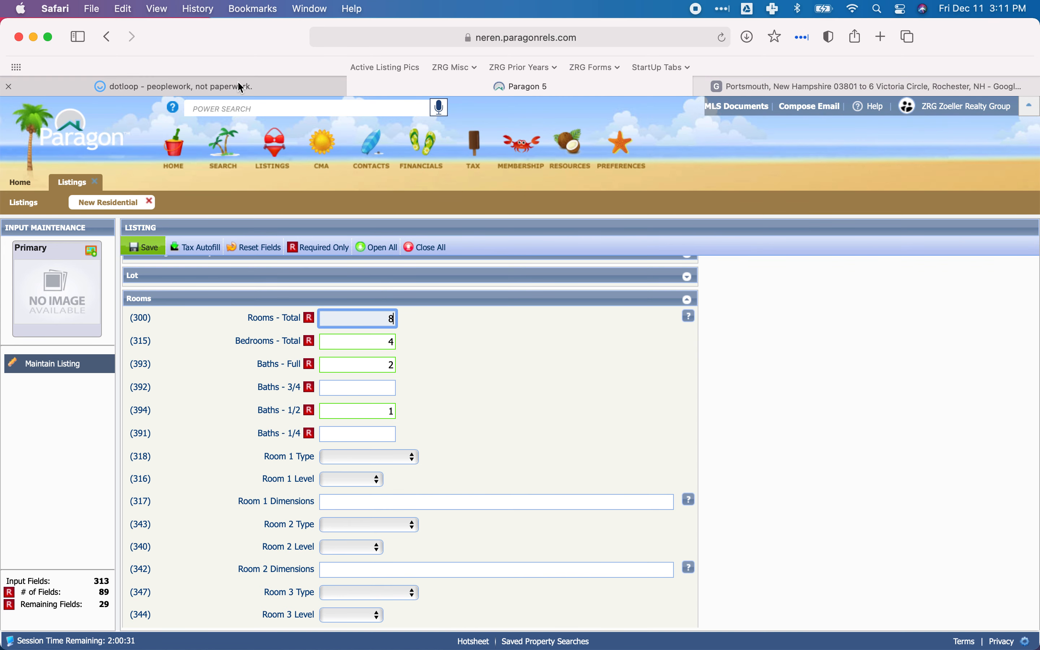
pyautogui.click(368, 345)
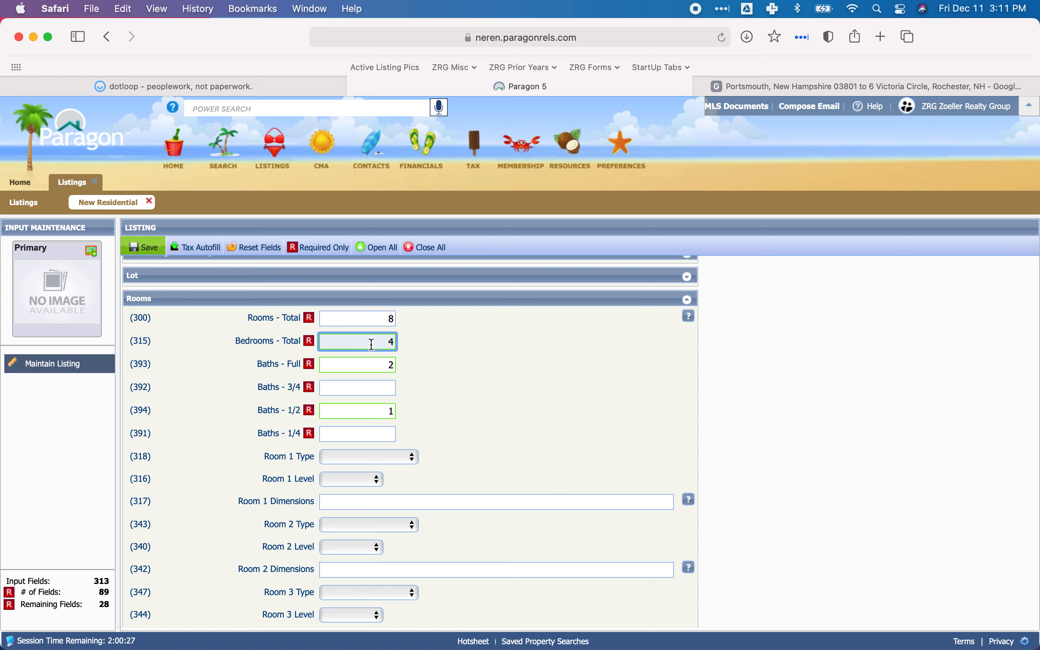
# Set Baths - Full to 1, Baths - 3/4 to 1 and Baths - 1/4 to 0 in the Rooms section.
pyautogui.click(374, 367)
pyautogui.doubleClick(394, 369)
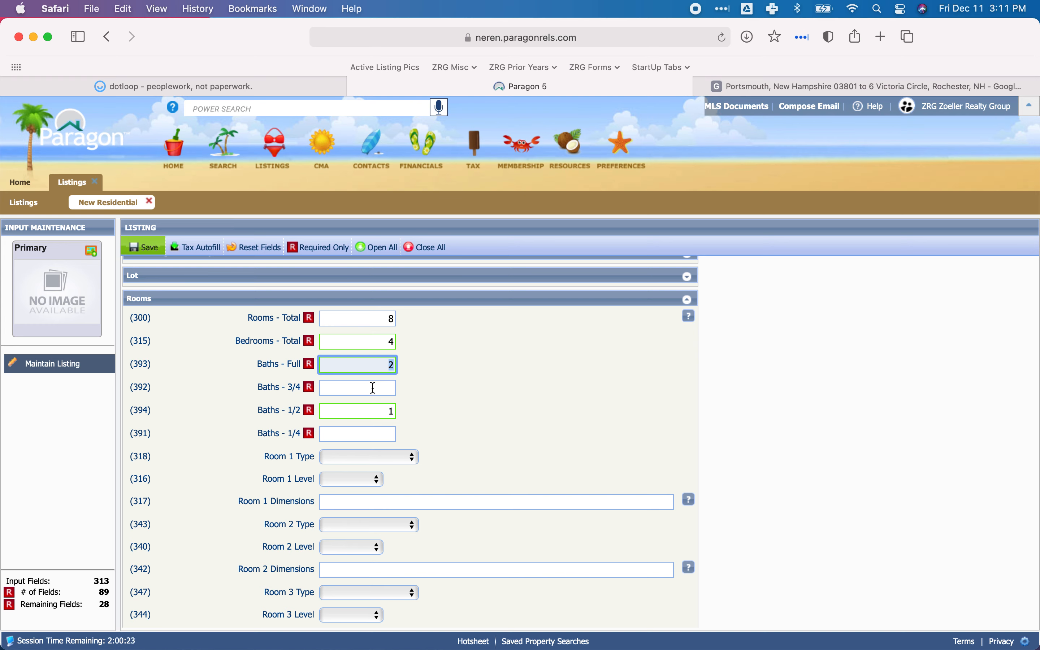
pyautogui.write('1')
pyautogui.click(378, 388)
pyautogui.write('1')
pyautogui.click(387, 410)
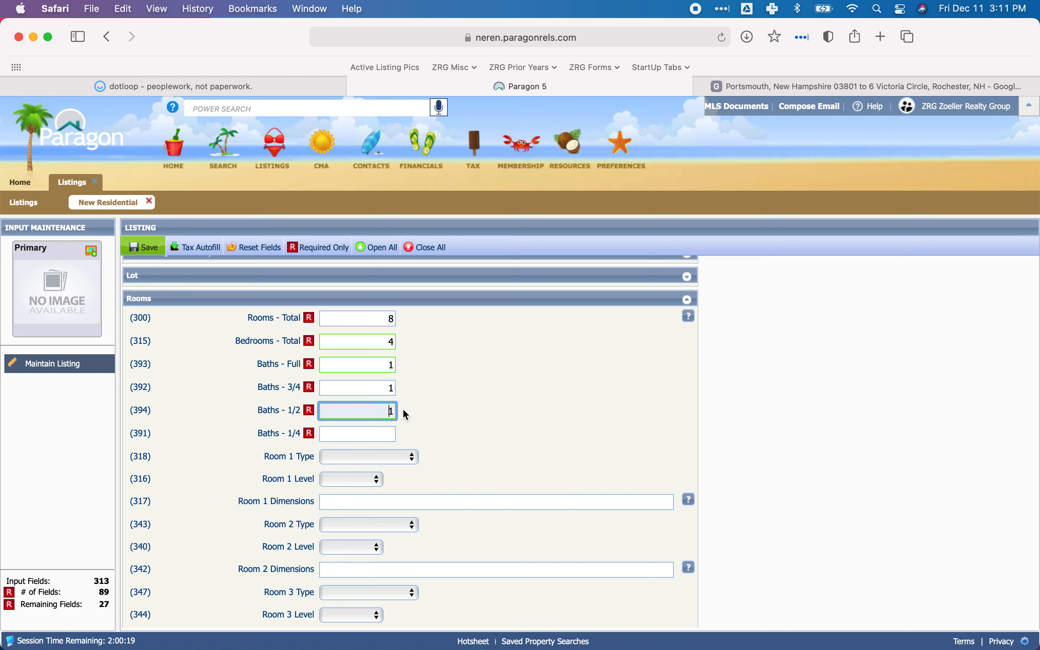
pyautogui.click(369, 434)
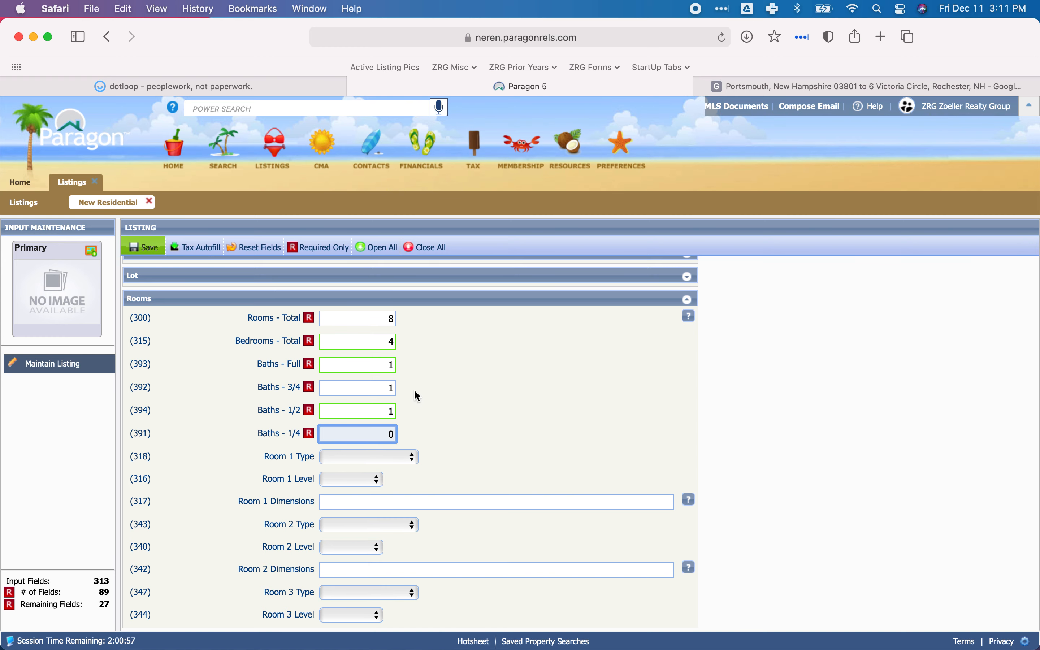
# Look over the individual room fields, then collapse the Rooms section and bring the Services section into view.
pyautogui.scroll(-2, 387, 408)
pyautogui.scroll(-10, 481, 384)
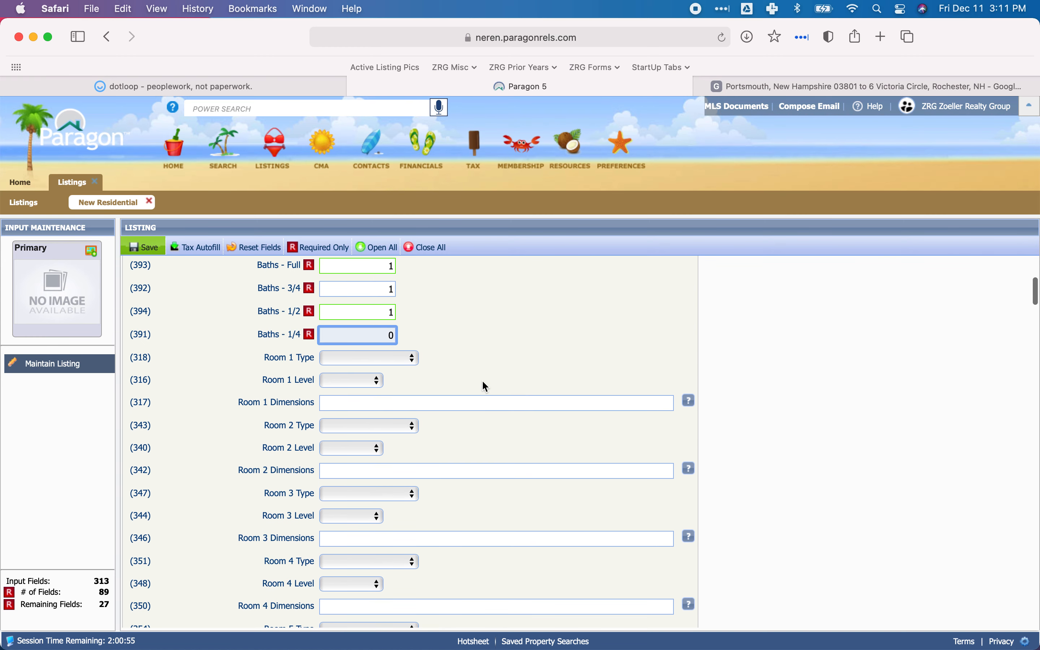
pyautogui.scroll(-20, 438, 354)
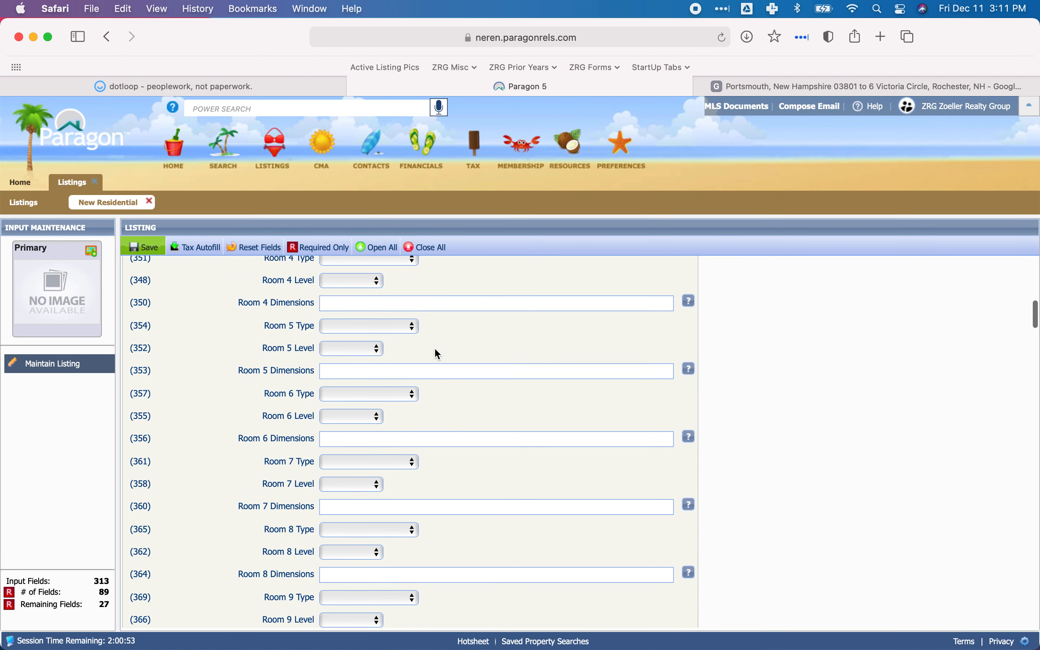
pyautogui.scroll(20, 438, 354)
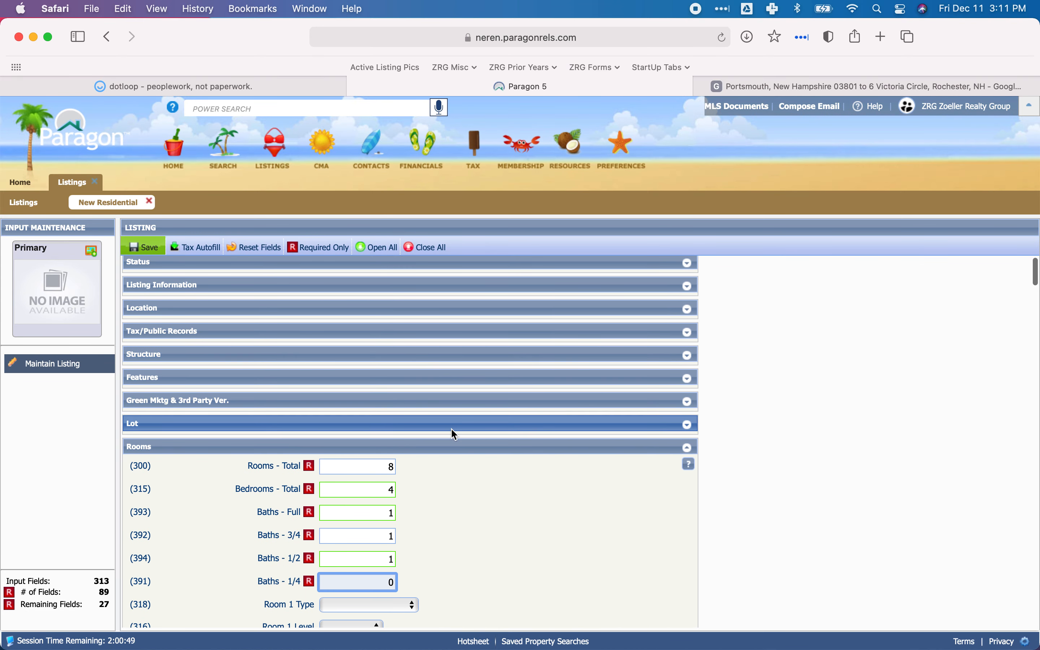
pyautogui.click(210, 447)
pyautogui.scroll(-3, 367, 435)
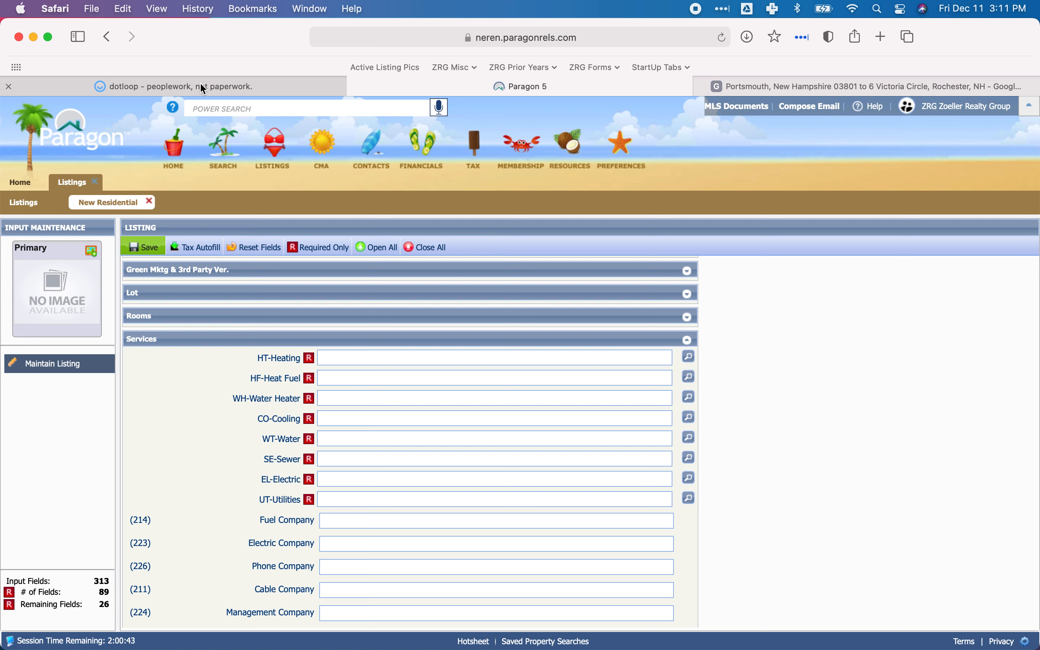
# Switch to dotloop, return to the loop's document list and archive the PD document marked Waiting on Others.
pyautogui.click(167, 88)
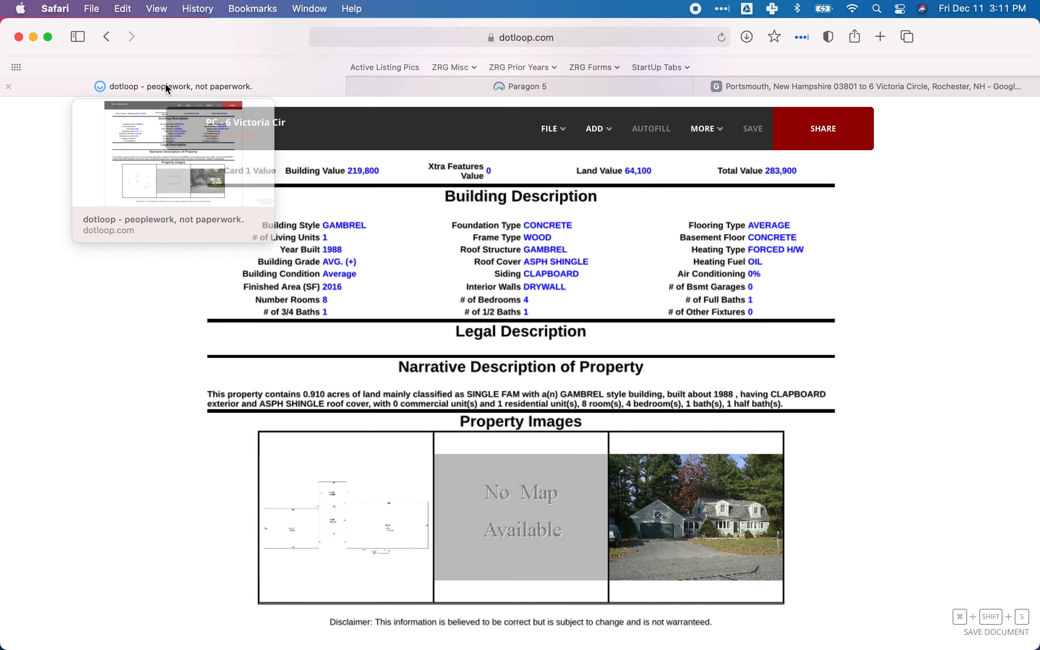
pyautogui.click(179, 130)
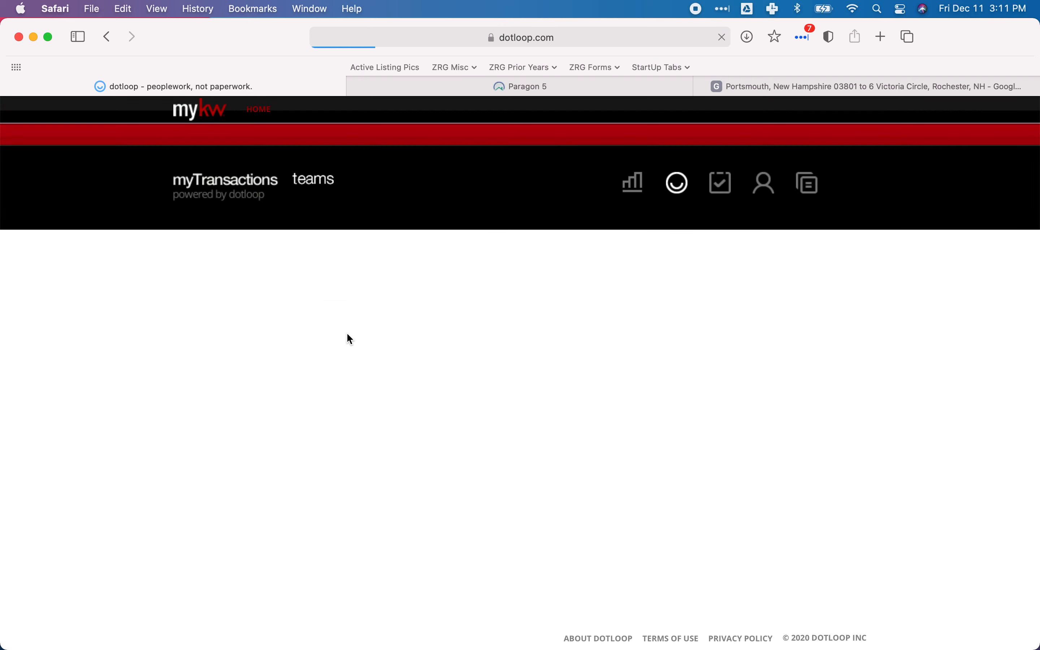
pyautogui.scroll(-6, 350, 339)
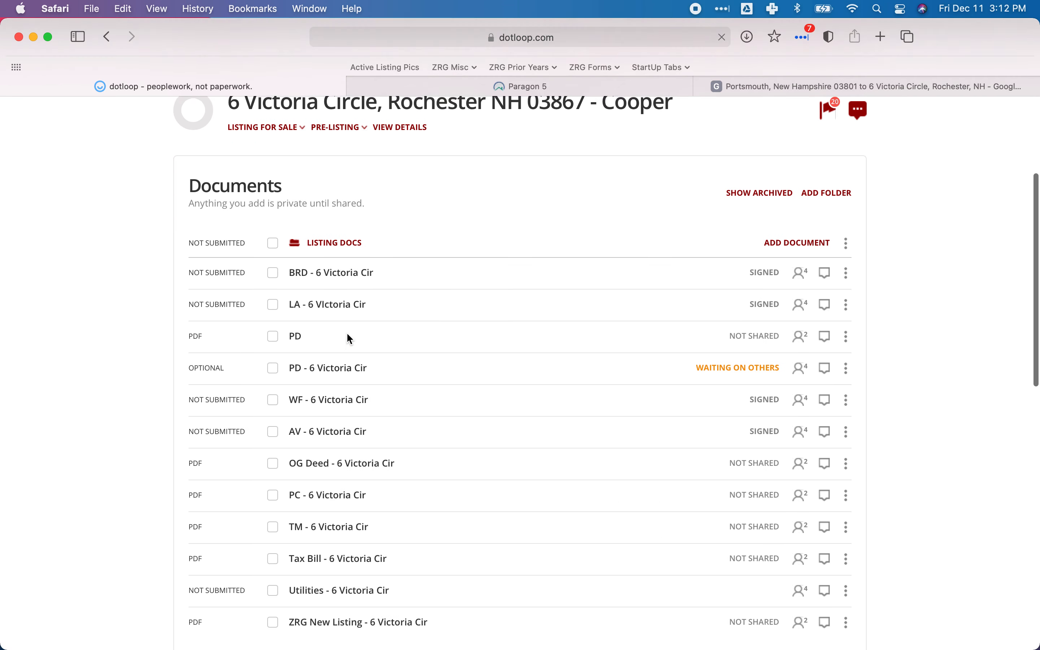
pyautogui.scroll(-1, 350, 340)
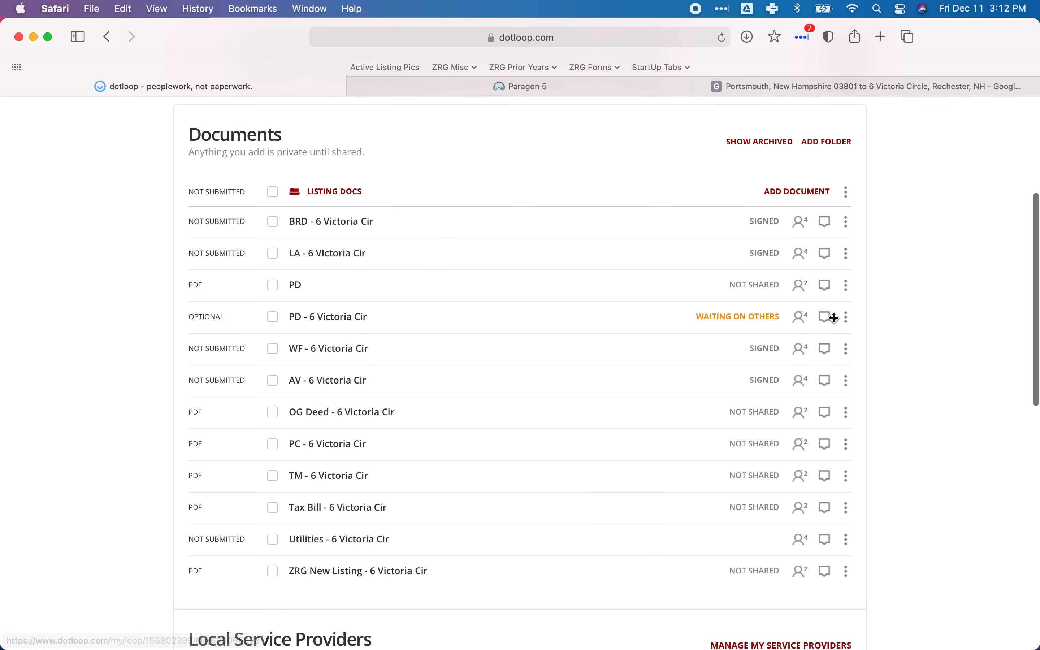
pyautogui.click(846, 318)
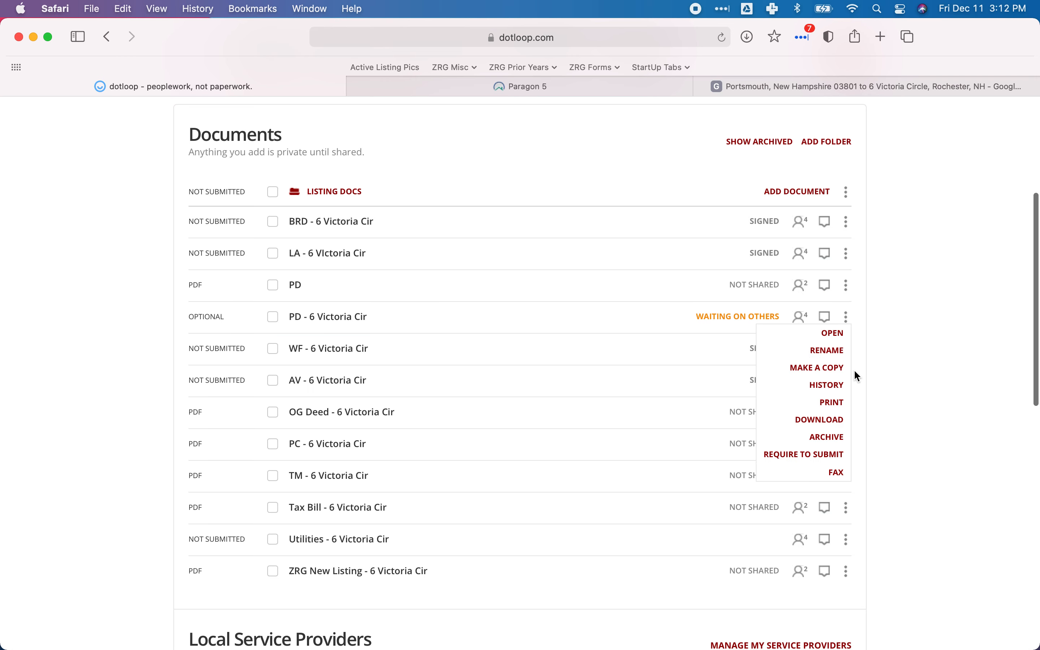
pyautogui.click(834, 438)
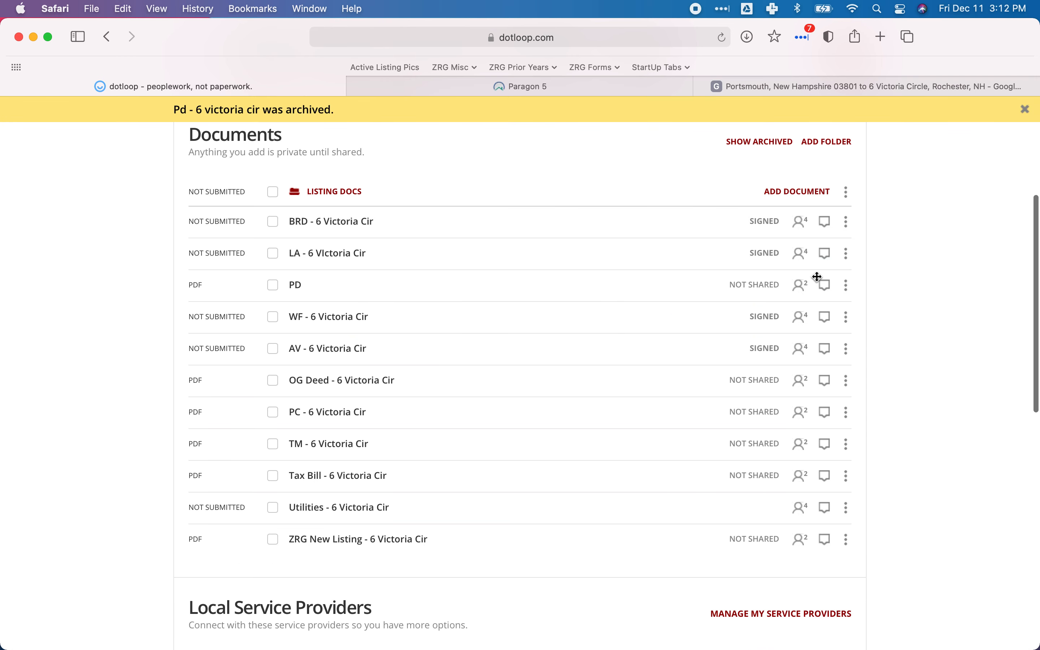
# Rename the remaining PD document in dotloop to "PD - " followed by the property's abbreviated street address.
pyautogui.click(847, 286)
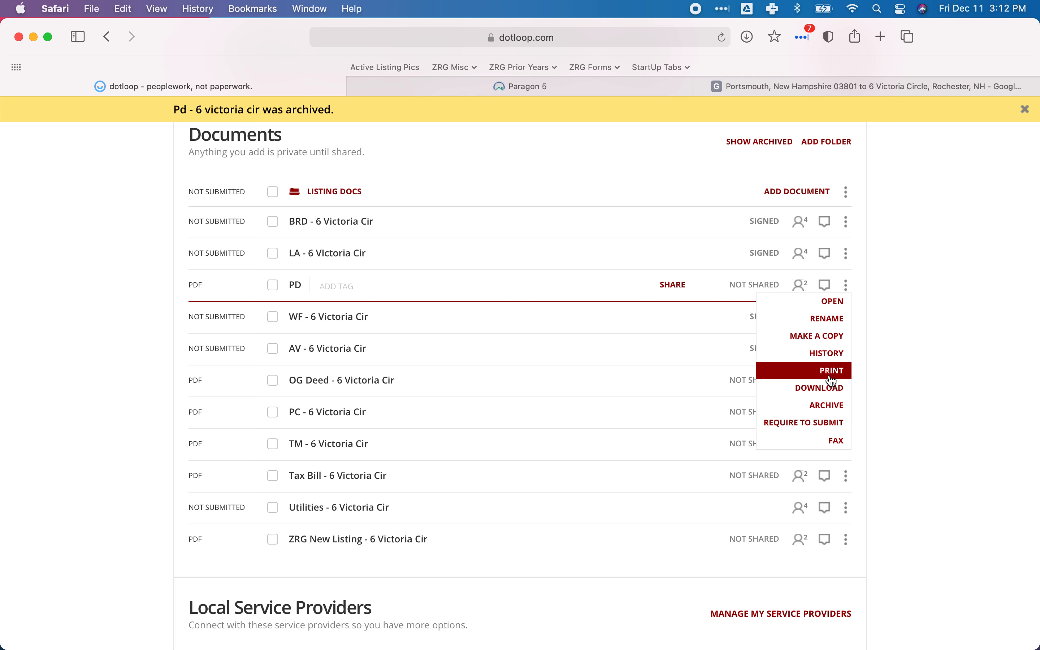
pyautogui.click(827, 319)
pyautogui.doubleClick(308, 283)
pyautogui.press('Return')
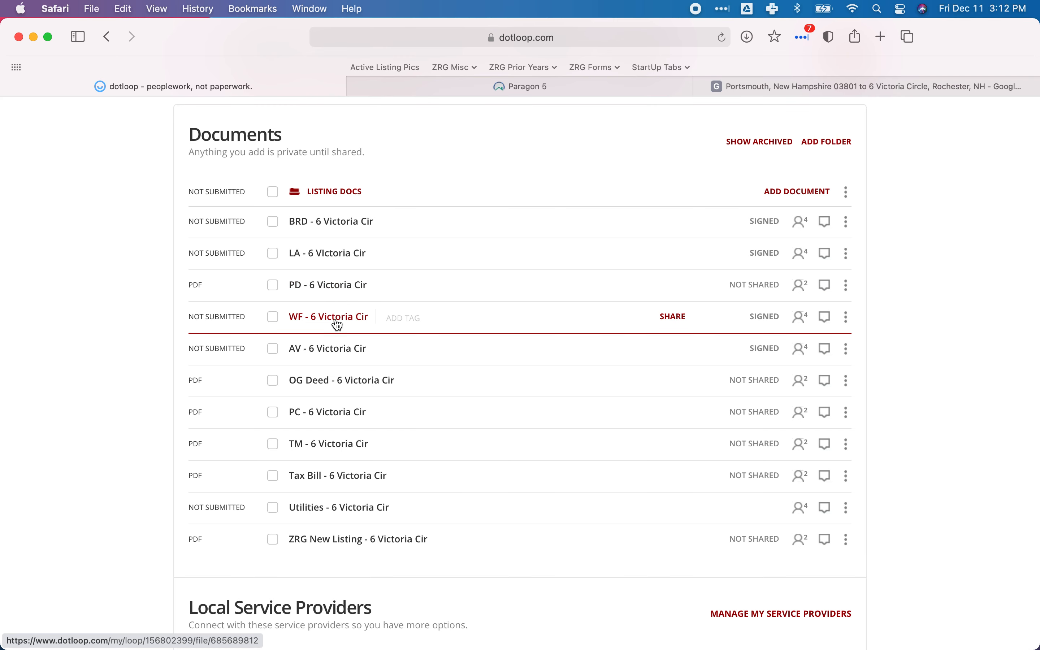
# Select the PD, PC and Utilities documents in dotloop and open them together.
pyautogui.click(274, 285)
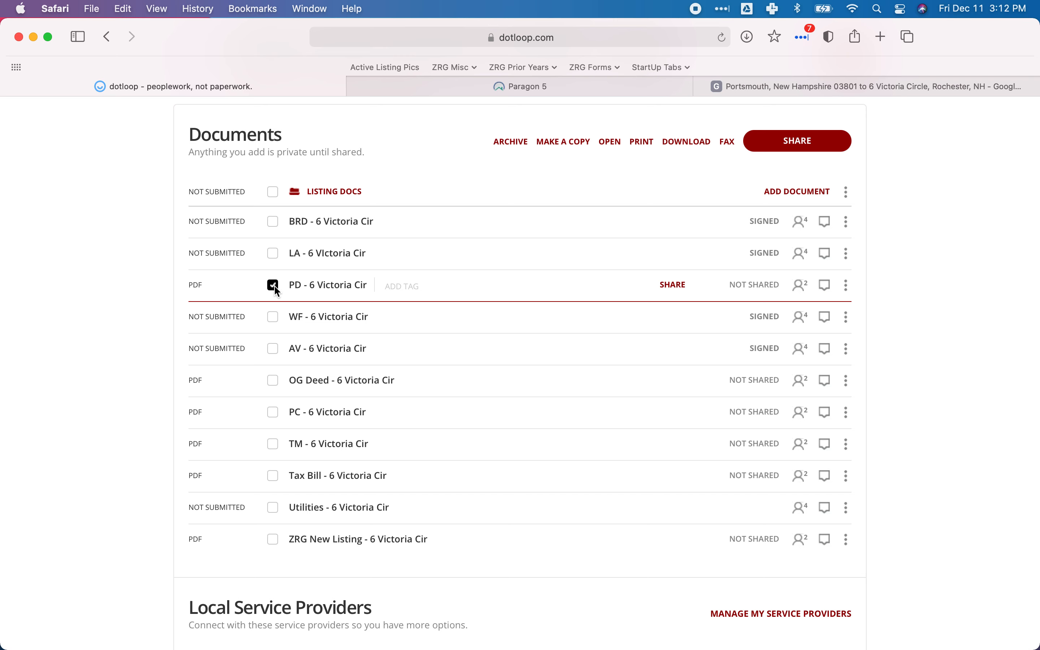
pyautogui.click(275, 413)
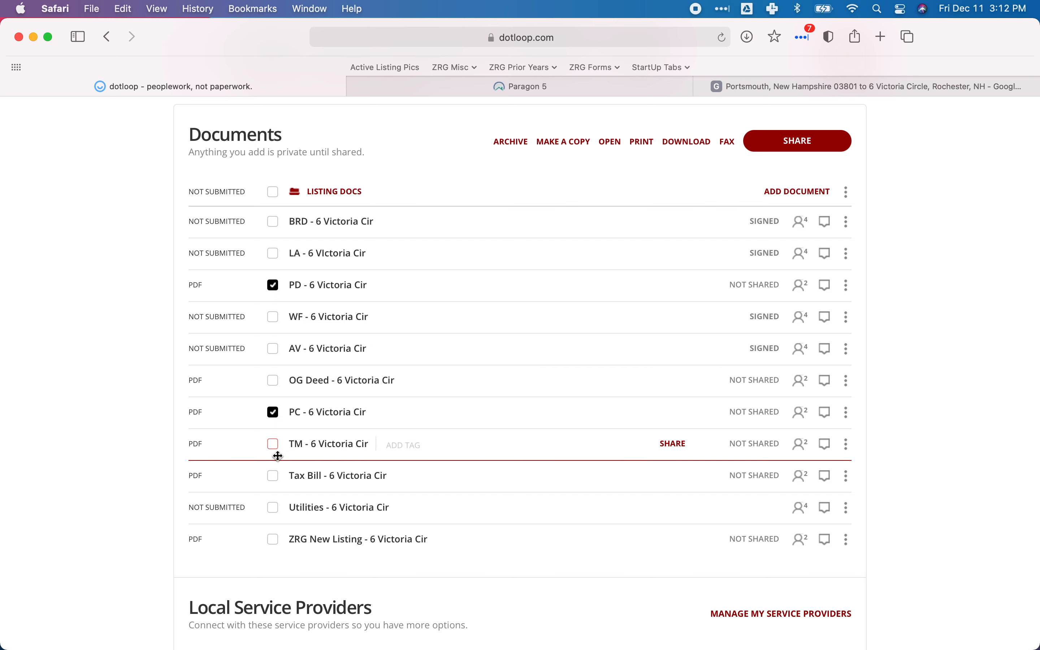
pyautogui.click(273, 508)
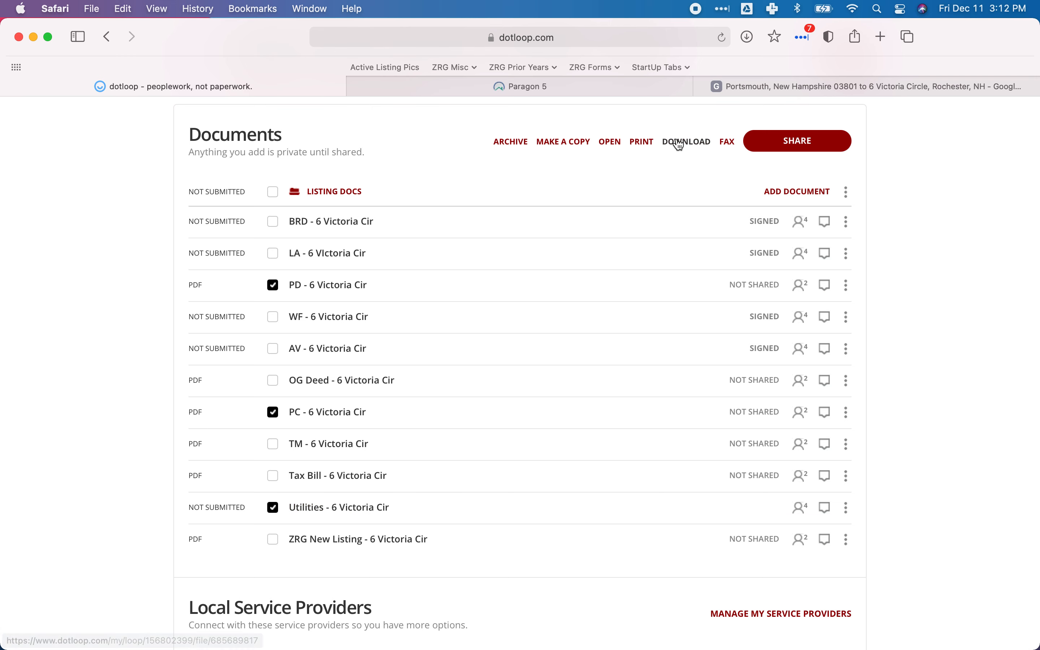
pyautogui.click(606, 143)
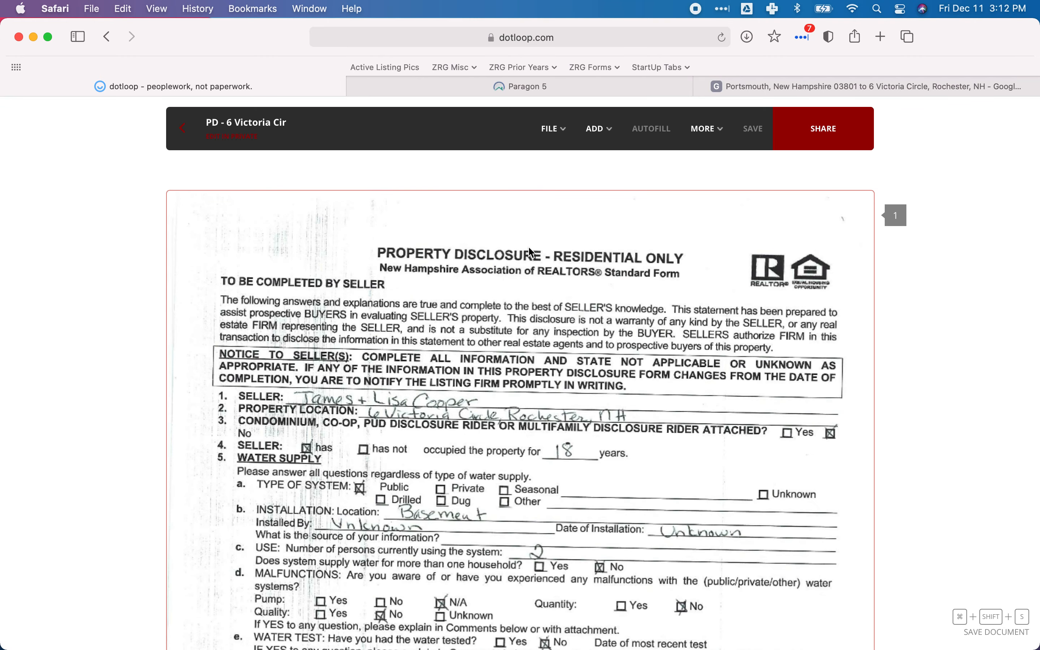
pyautogui.scroll(-5, 531, 253)
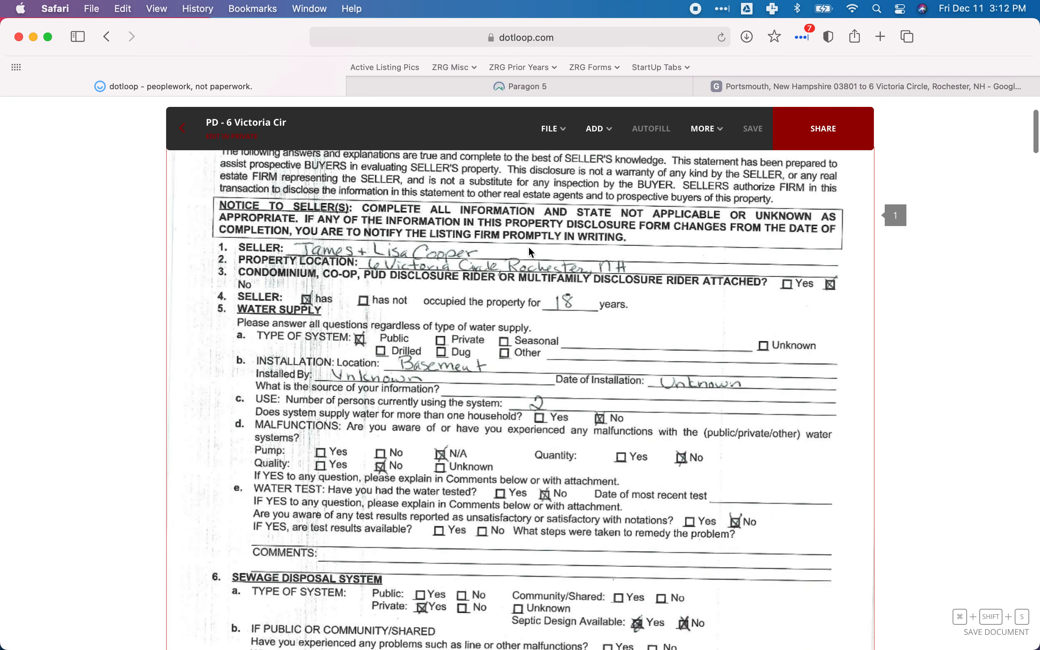
# Switch to Paragon and open the HT-Heating feature list in the Services section to view its options.
pyautogui.click(447, 90)
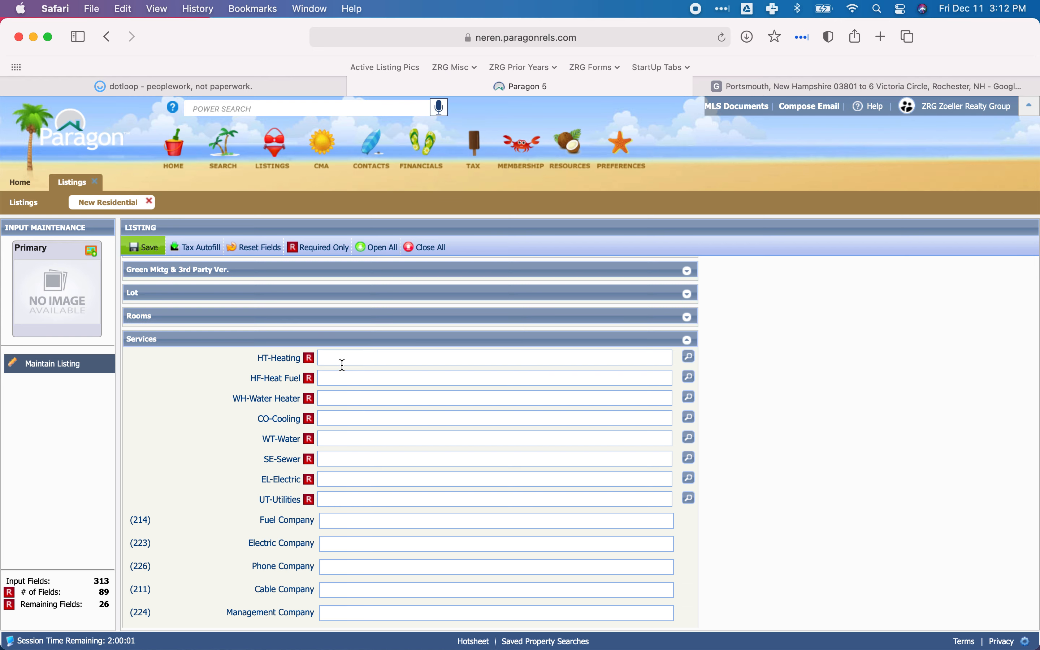
pyautogui.click(688, 361)
pyautogui.scroll(-5, 454, 294)
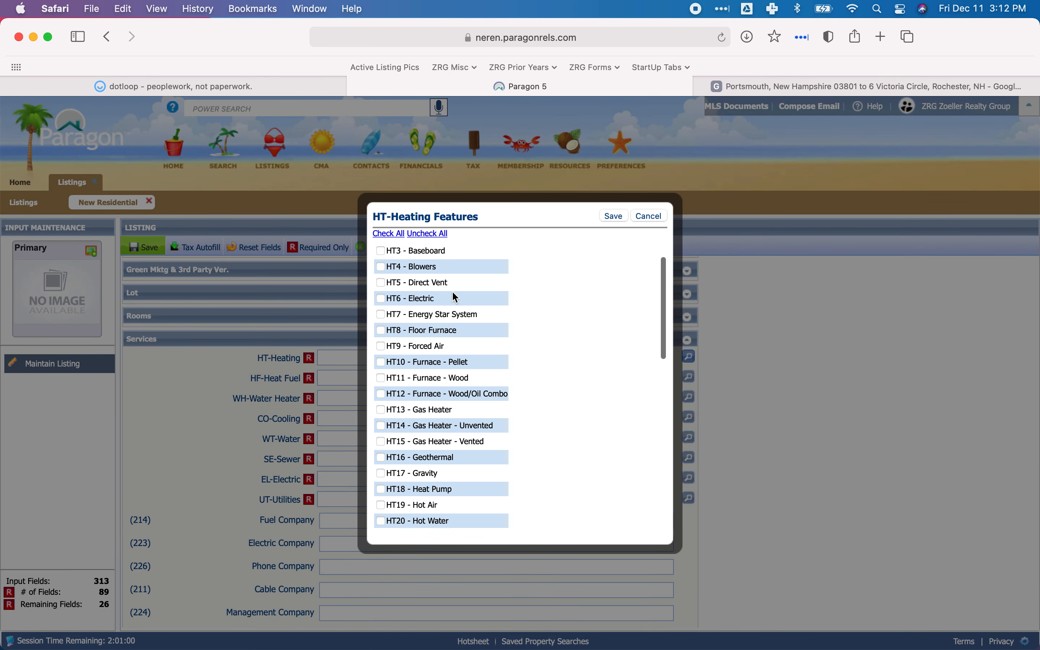
pyautogui.scroll(-2, 456, 297)
pyautogui.scroll(3, 455, 296)
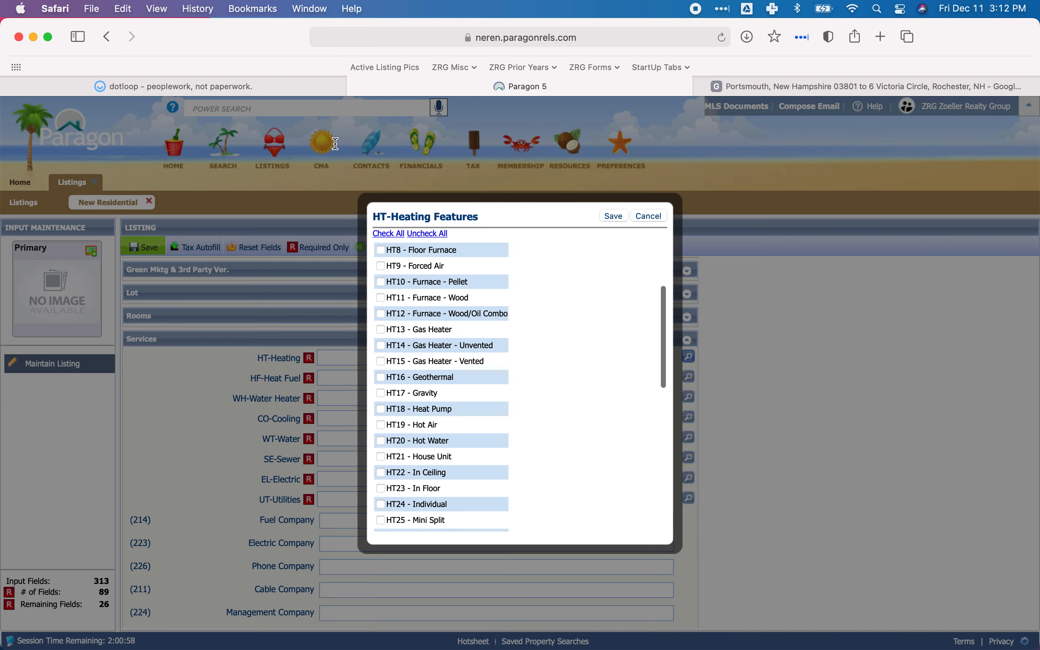
# Check the PD disclosure's General Information section in dotloop for the heating system type and fuel.
pyautogui.click(199, 82)
pyautogui.scroll(-10, 374, 267)
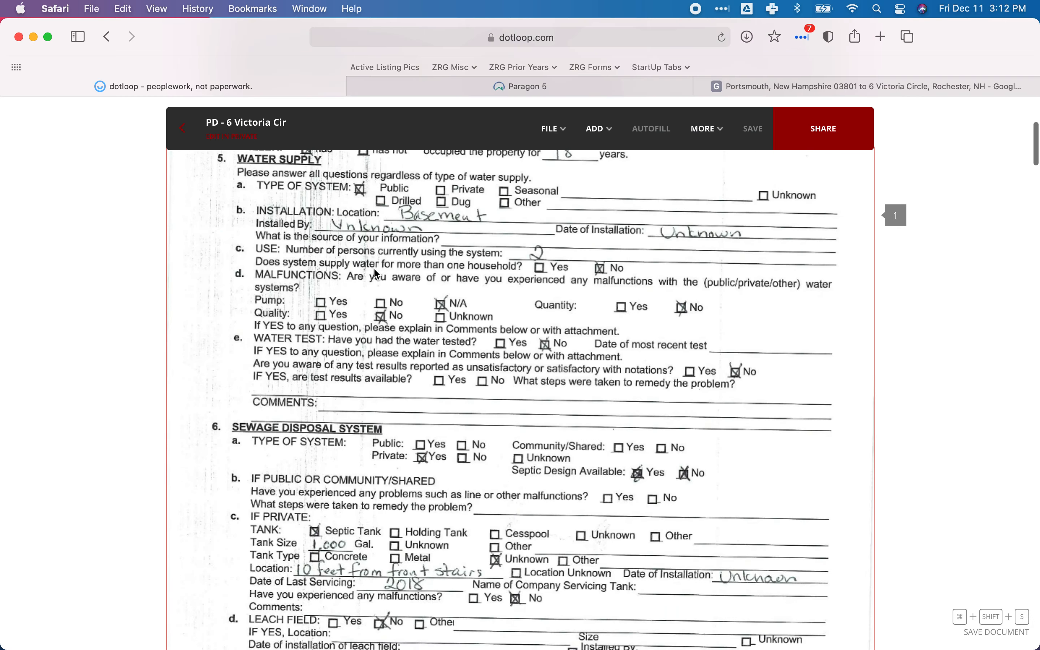
pyautogui.scroll(-10, 377, 274)
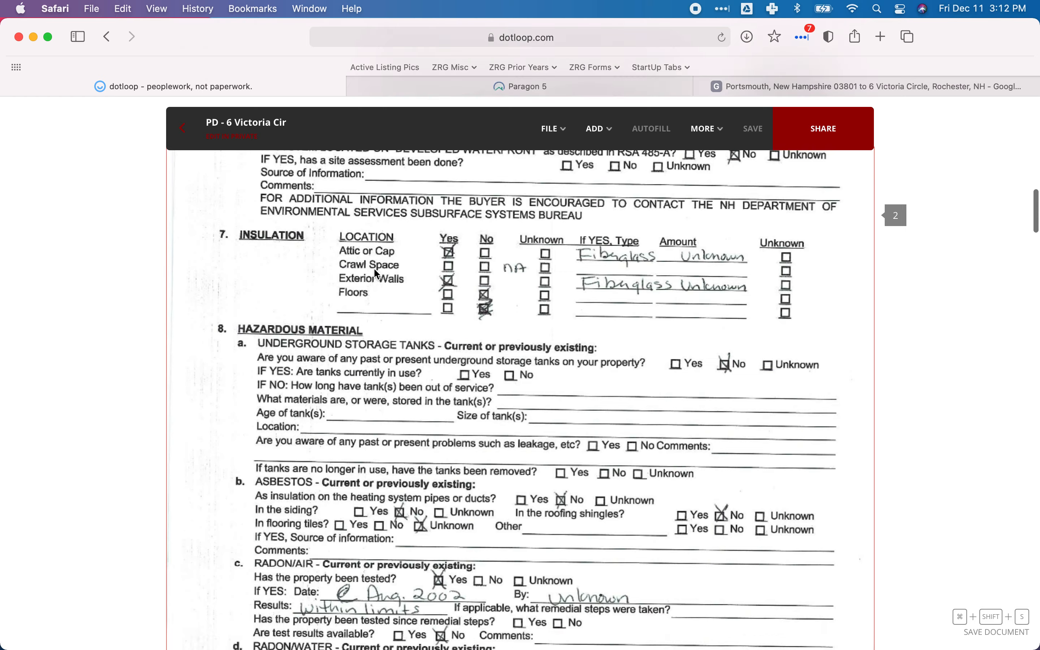
pyautogui.scroll(-10, 376, 273)
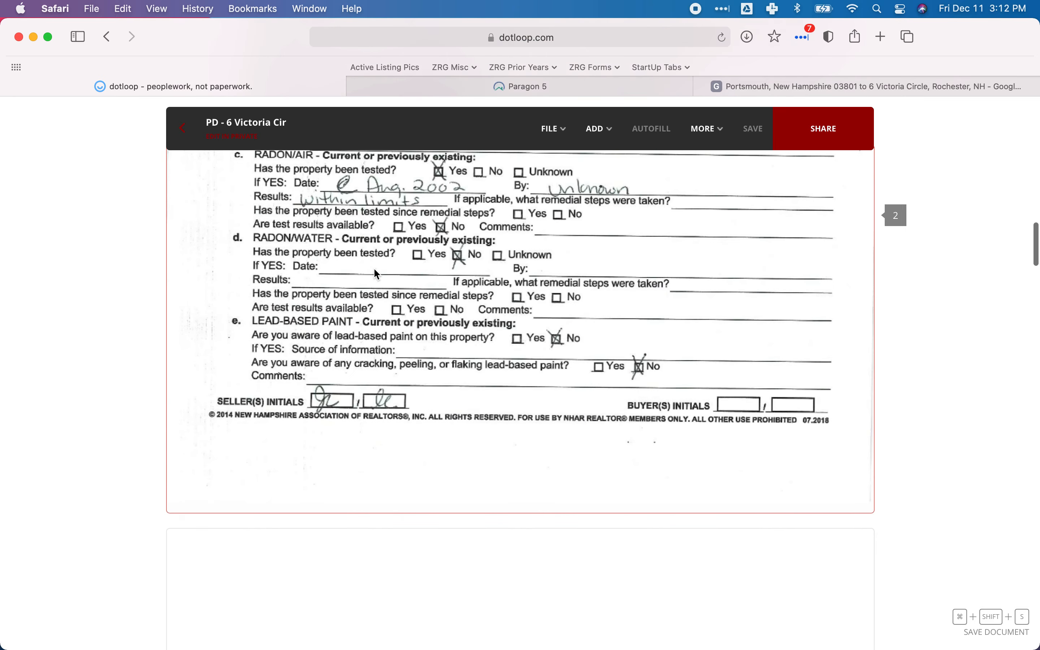
pyautogui.scroll(-10, 377, 273)
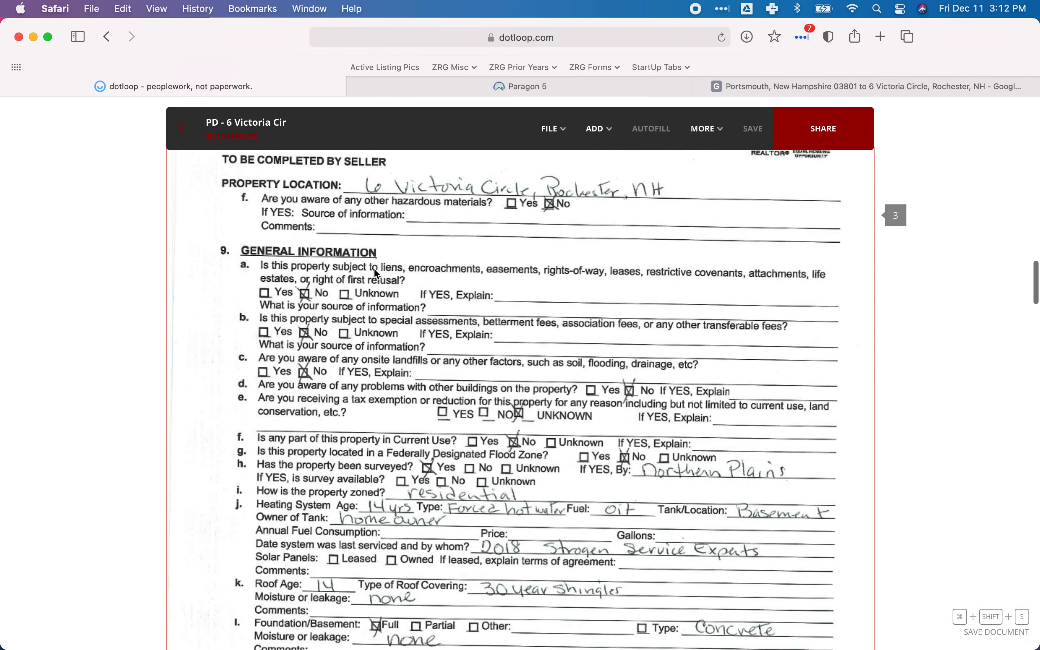
pyautogui.scroll(-3, 374, 270)
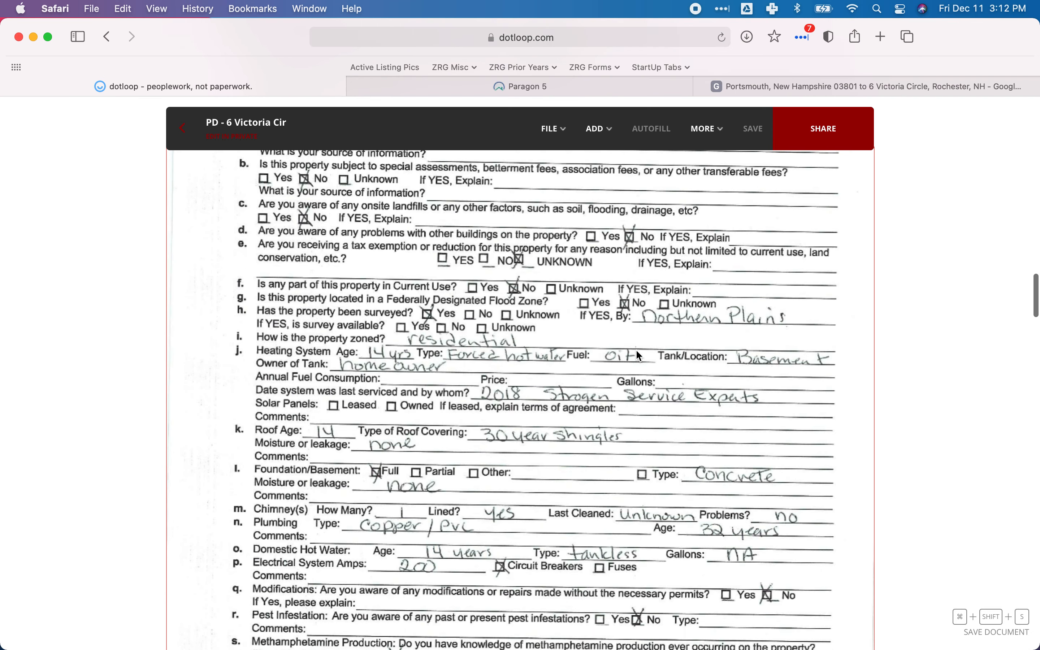
# Switch to Paragon and set HT-Heating to HT20 - Hot Water, saving the heating features.
pyautogui.click(367, 83)
pyautogui.scroll(-10, 455, 338)
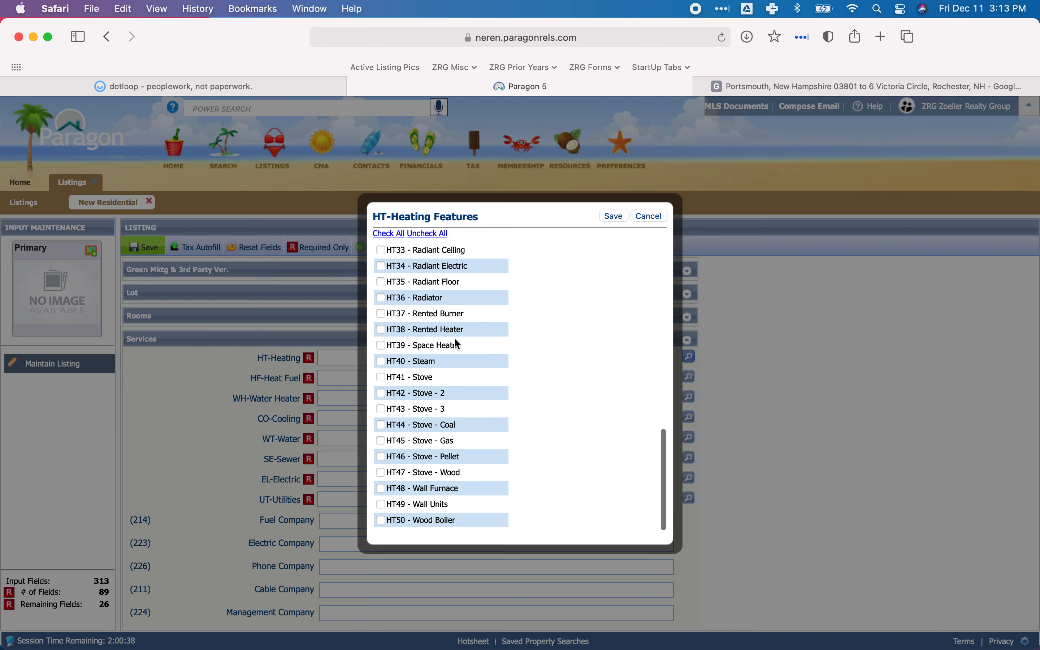
pyautogui.scroll(10, 457, 348)
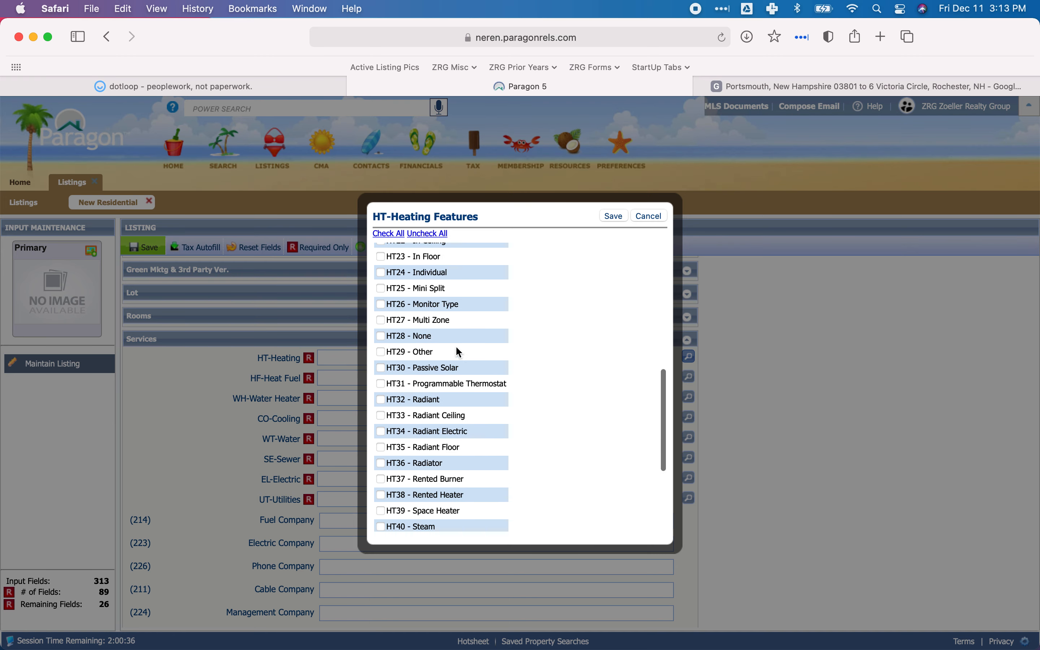
pyautogui.scroll(3, 459, 352)
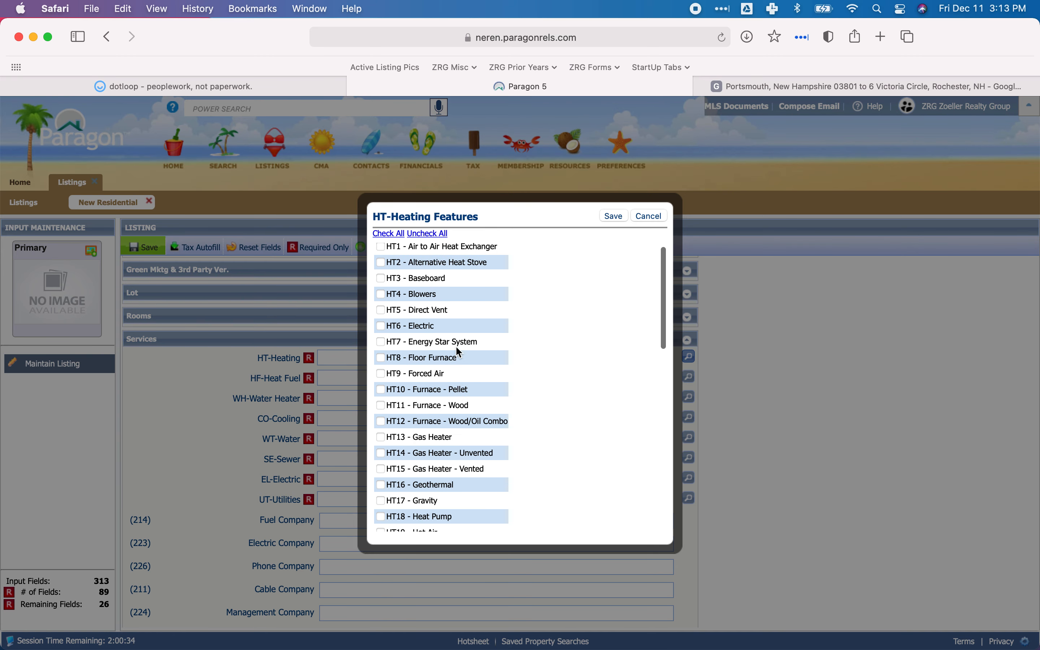
pyautogui.scroll(-3, 458, 352)
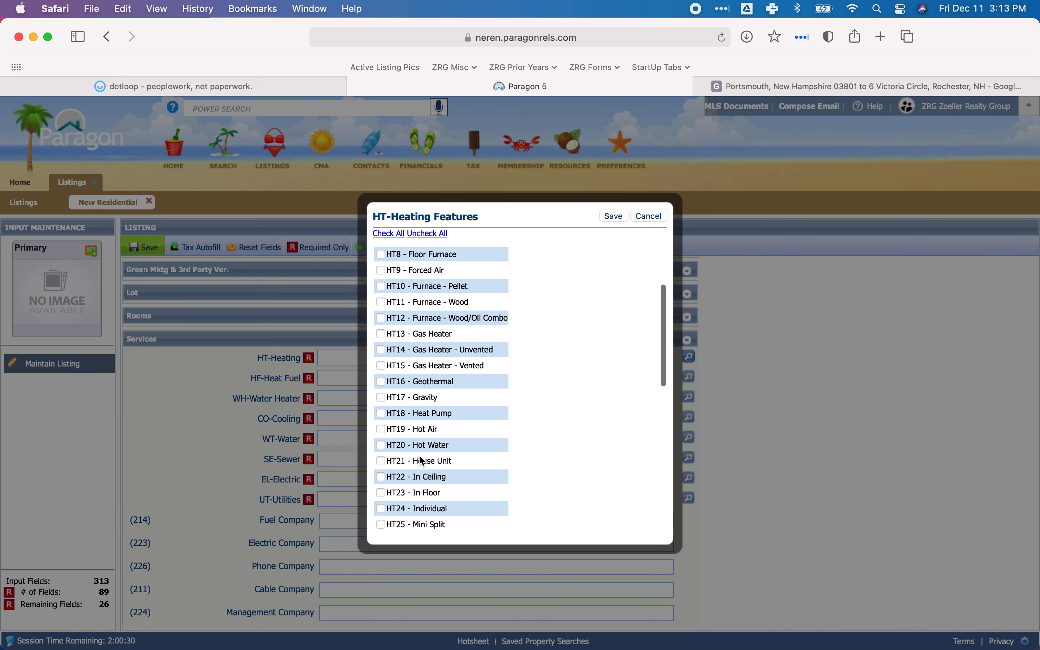
pyautogui.click(380, 445)
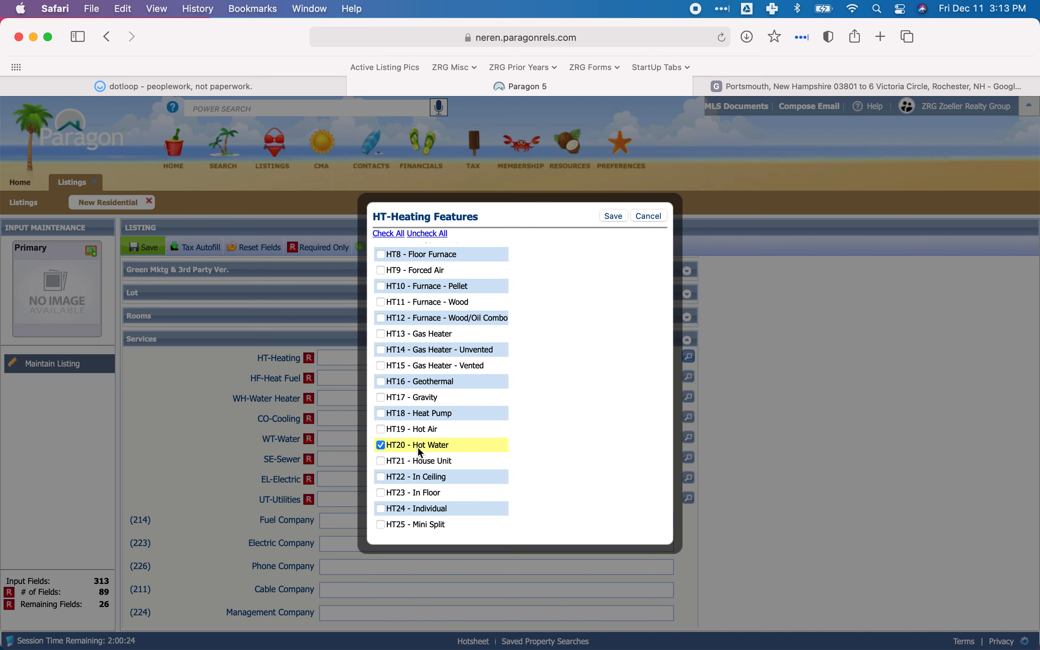
pyautogui.click(614, 216)
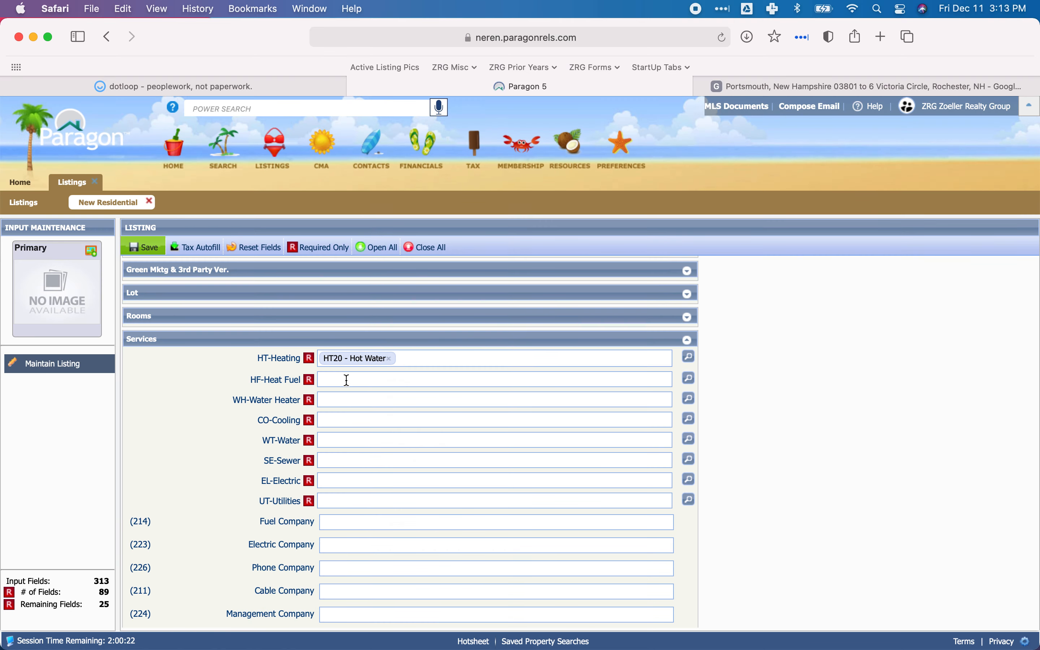
# Set HF-Heat Fuel to HF12 - Oil in the Services section and save the selection.
pyautogui.click(689, 381)
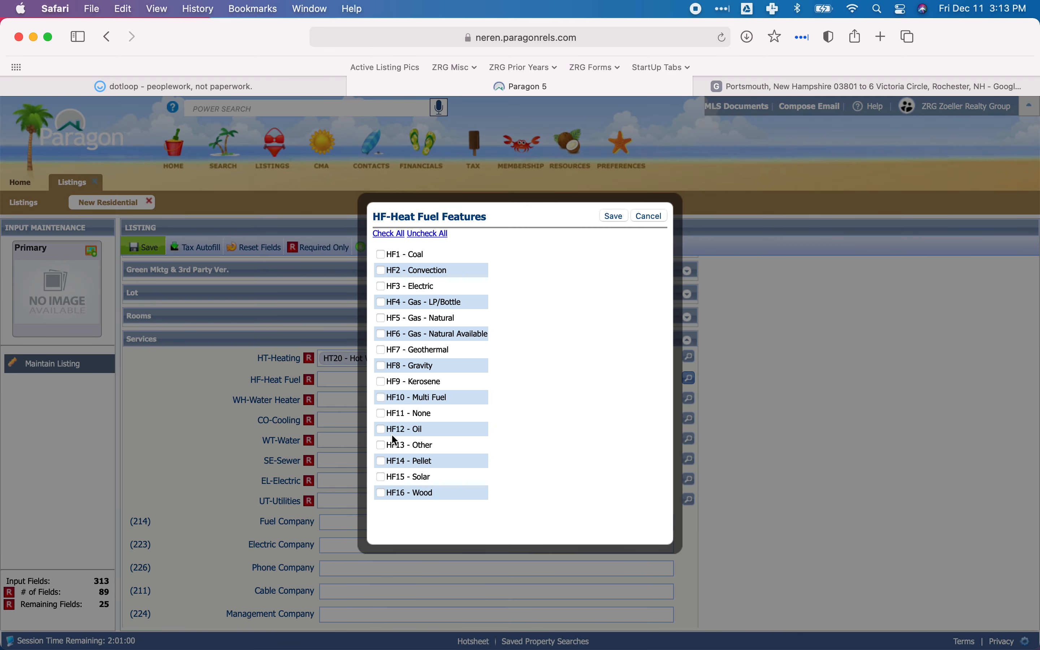
pyautogui.click(382, 430)
pyautogui.click(619, 219)
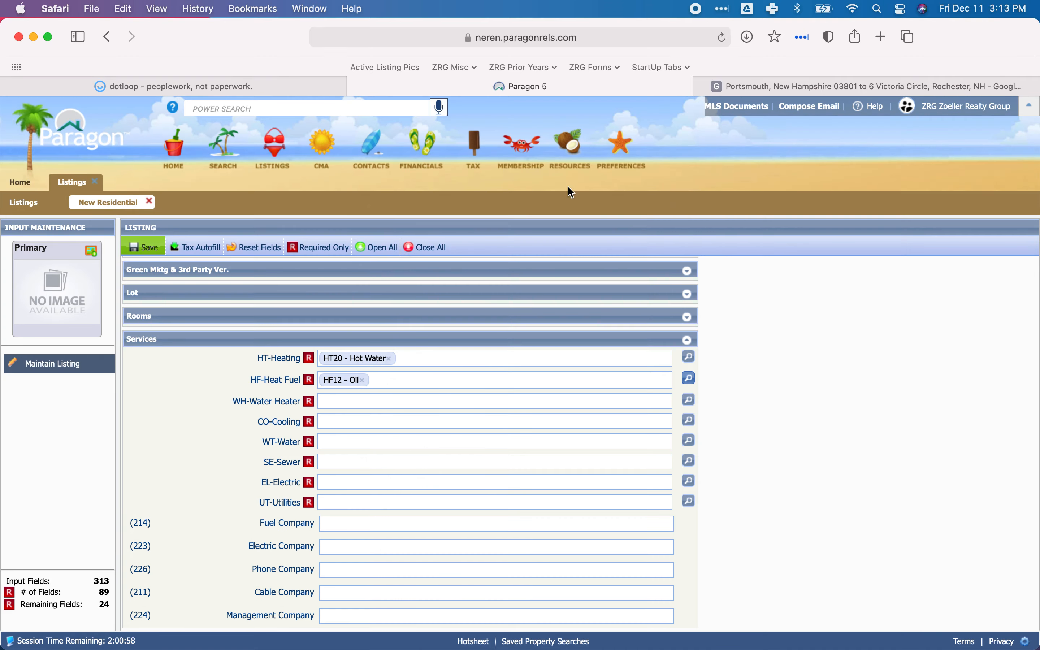
# Check the property record card and the PD disclosure in dotloop for the domestic hot water type.
pyautogui.click(249, 81)
pyautogui.scroll(-20, 460, 249)
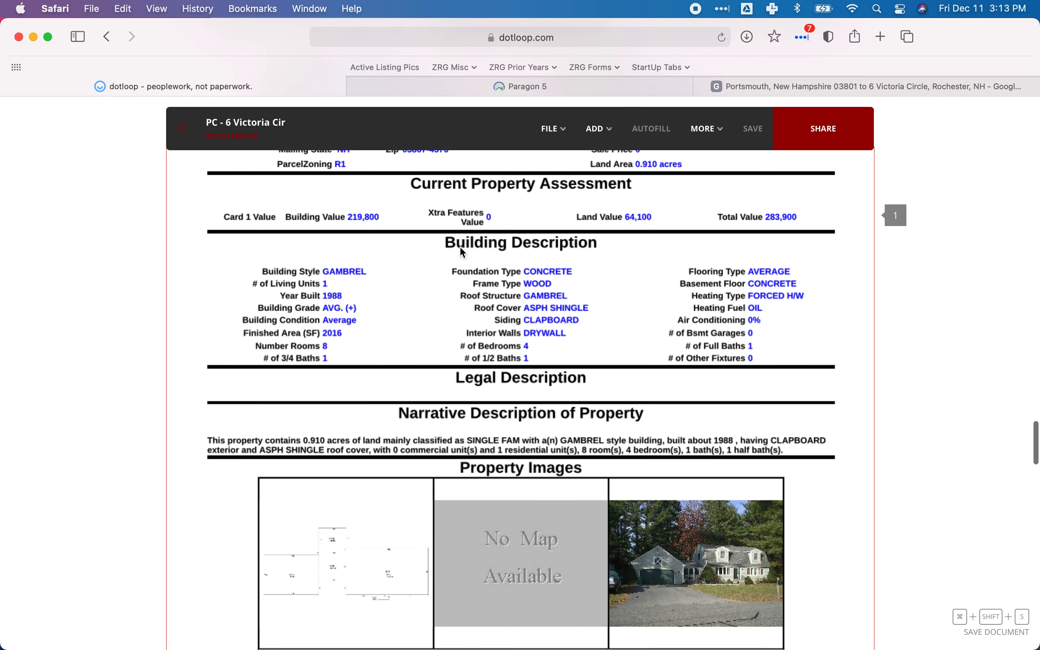
pyautogui.scroll(2, 459, 249)
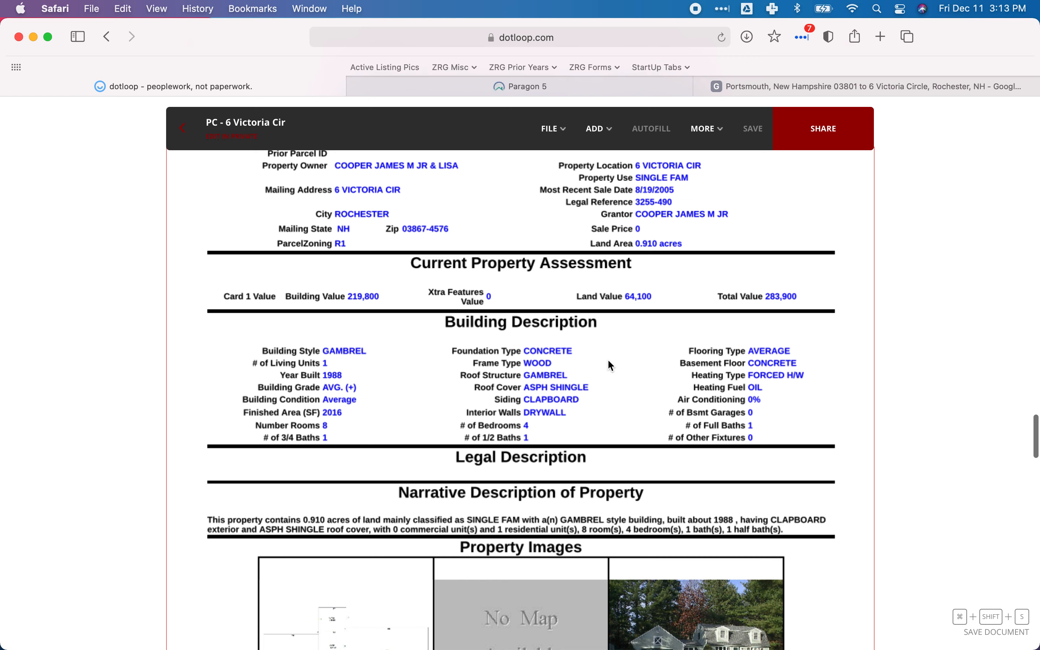
pyautogui.click(403, 84)
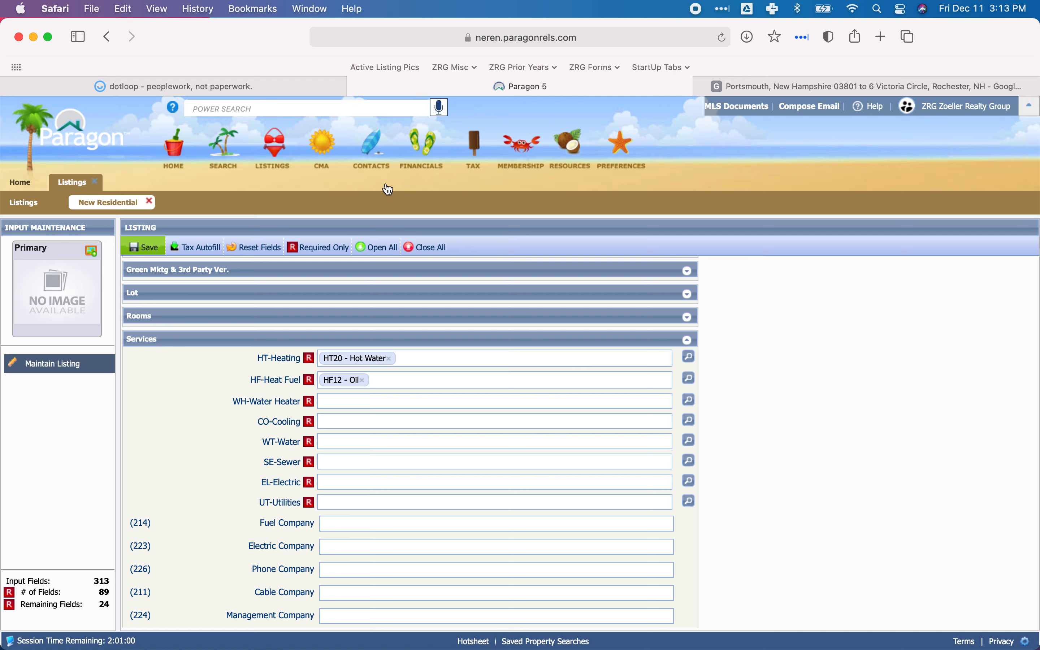
pyautogui.click(334, 401)
pyautogui.click(232, 86)
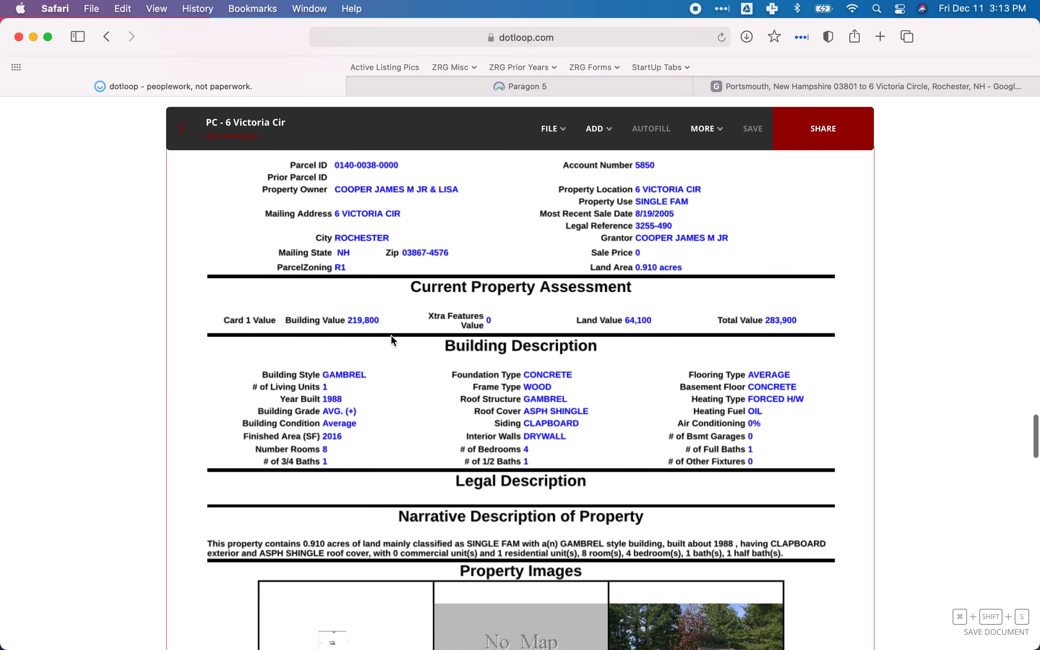
pyautogui.scroll(20, 391, 335)
pyautogui.scroll(2, 394, 339)
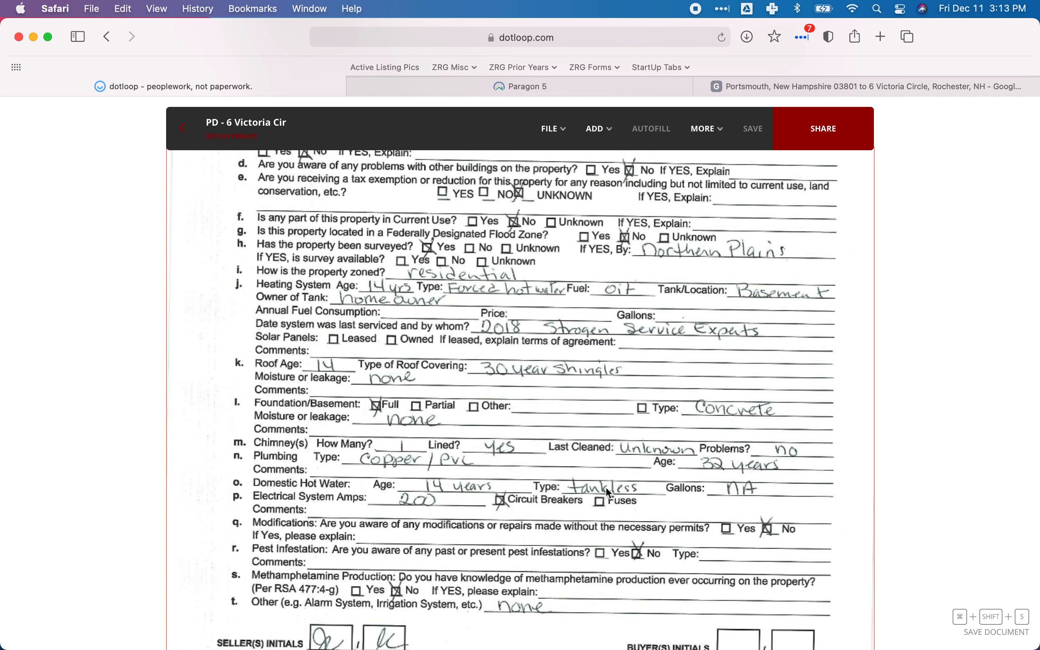
# Switch to Paragon and set WH-Water Heater to WH21 - Tankless, saving the selection.
pyautogui.click(400, 89)
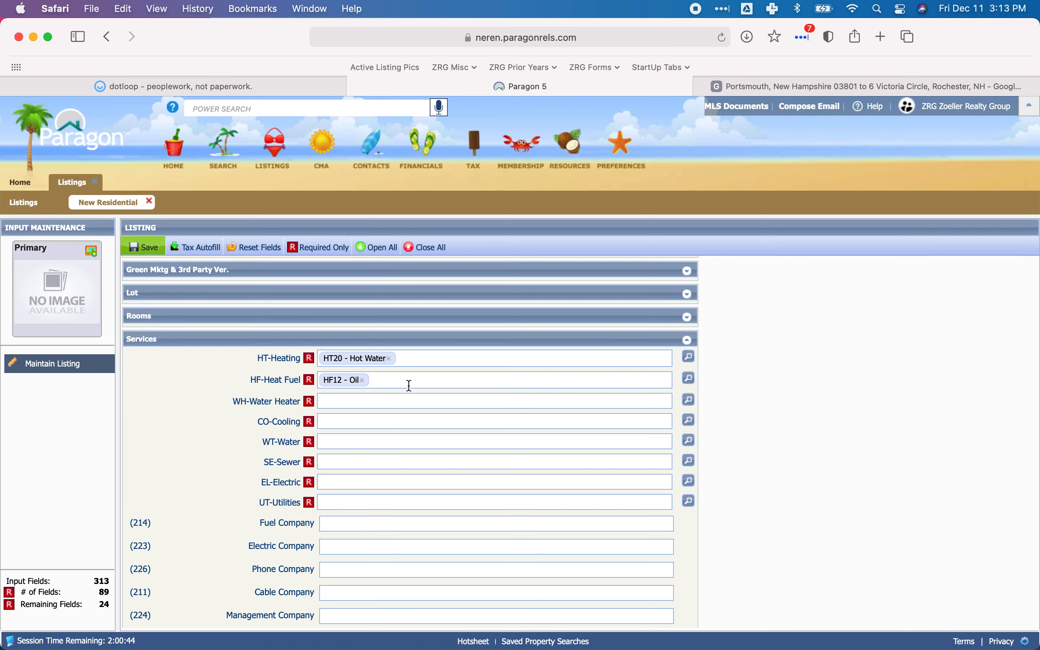
pyautogui.click(689, 400)
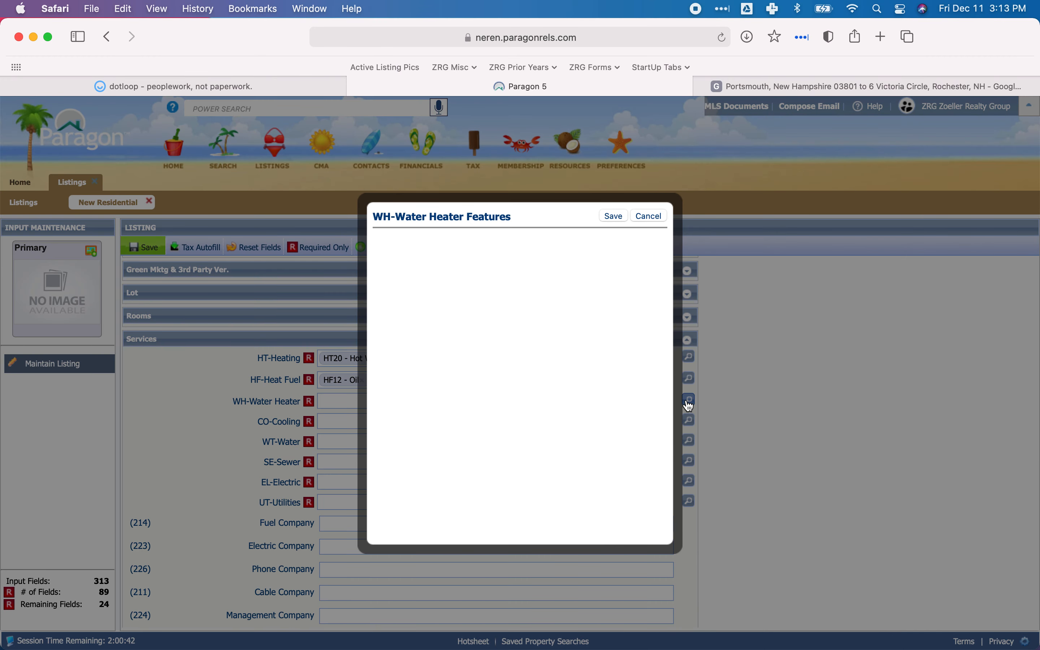
pyautogui.scroll(-3, 473, 339)
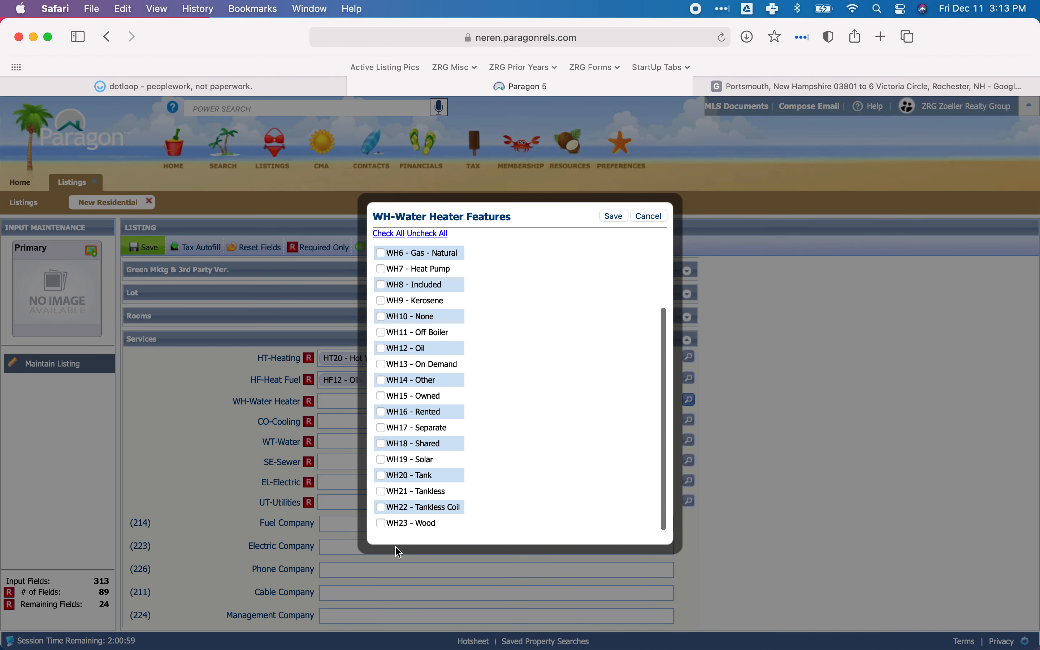
pyautogui.click(381, 492)
pyautogui.click(615, 216)
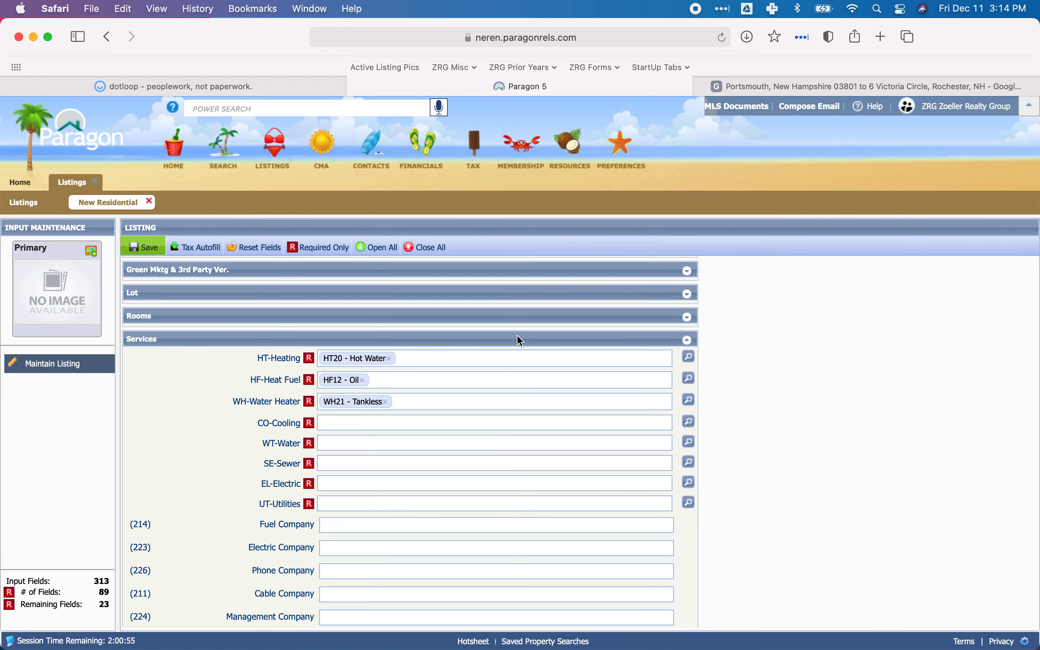
# Check the air conditioning entry on dotloop's property record card and set CO-Cooling to CO9 - None in Paragon.
pyautogui.click(335, 427)
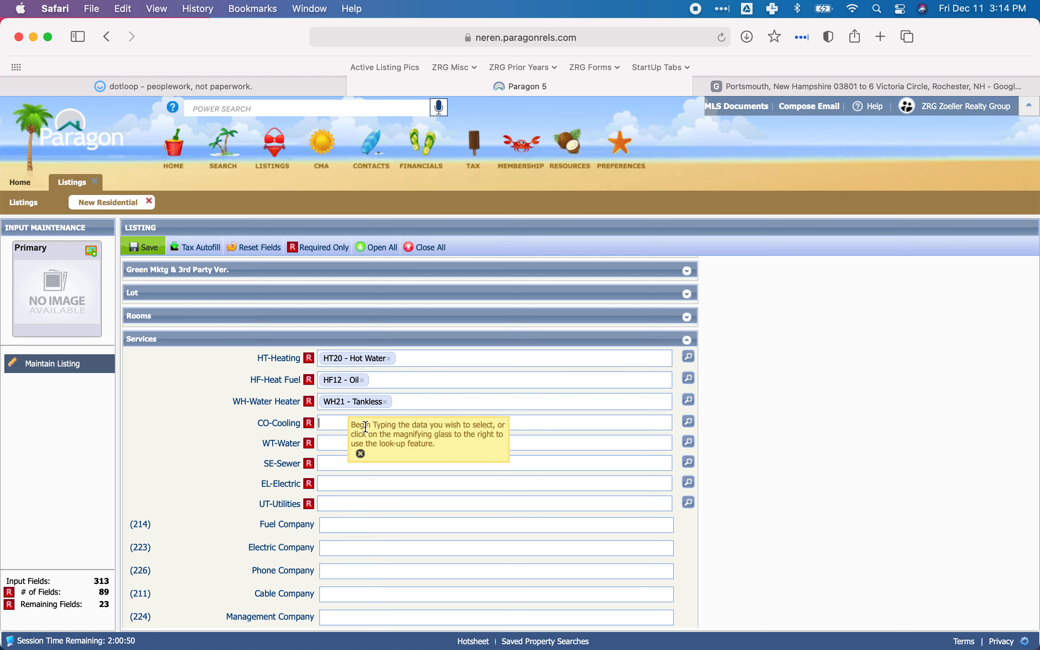
pyautogui.click(231, 90)
pyautogui.scroll(-20, 558, 366)
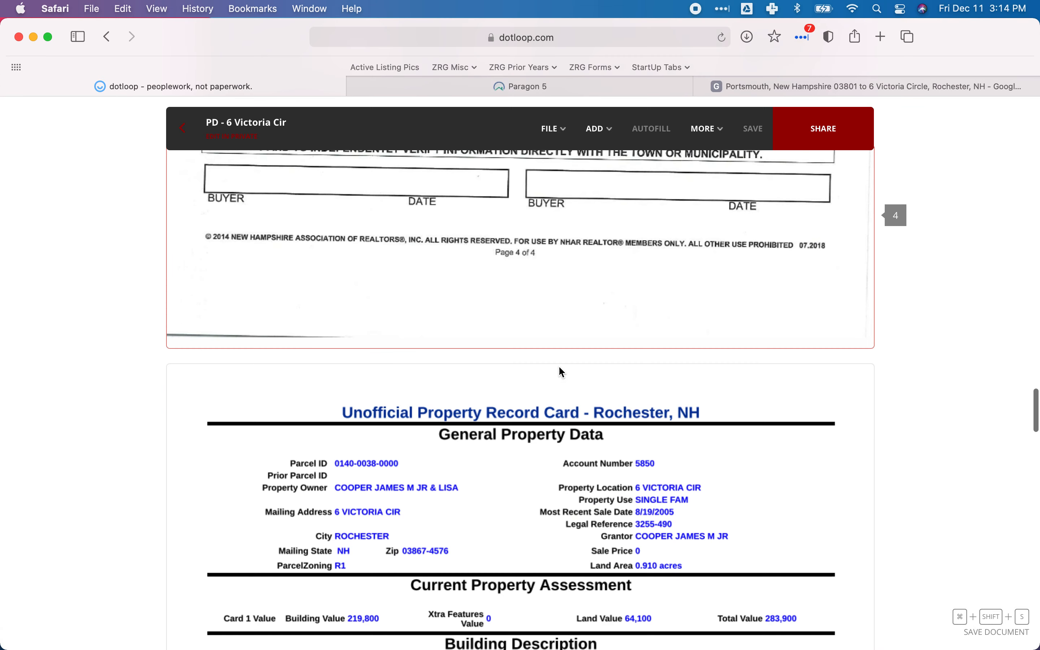
pyautogui.scroll(-10, 558, 365)
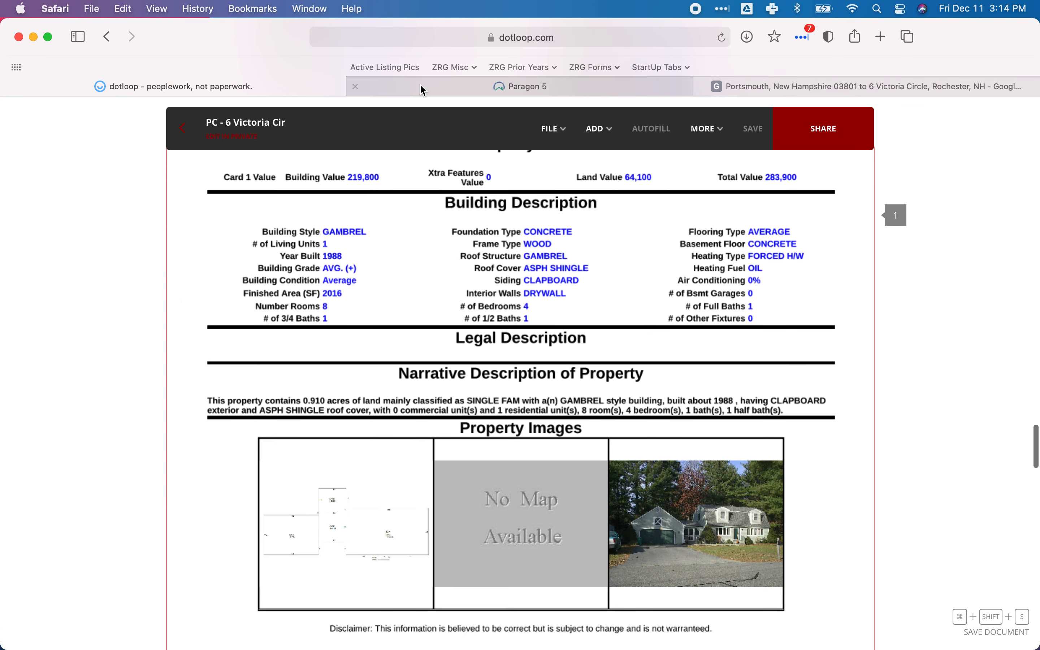
pyautogui.click(420, 85)
pyautogui.click(688, 424)
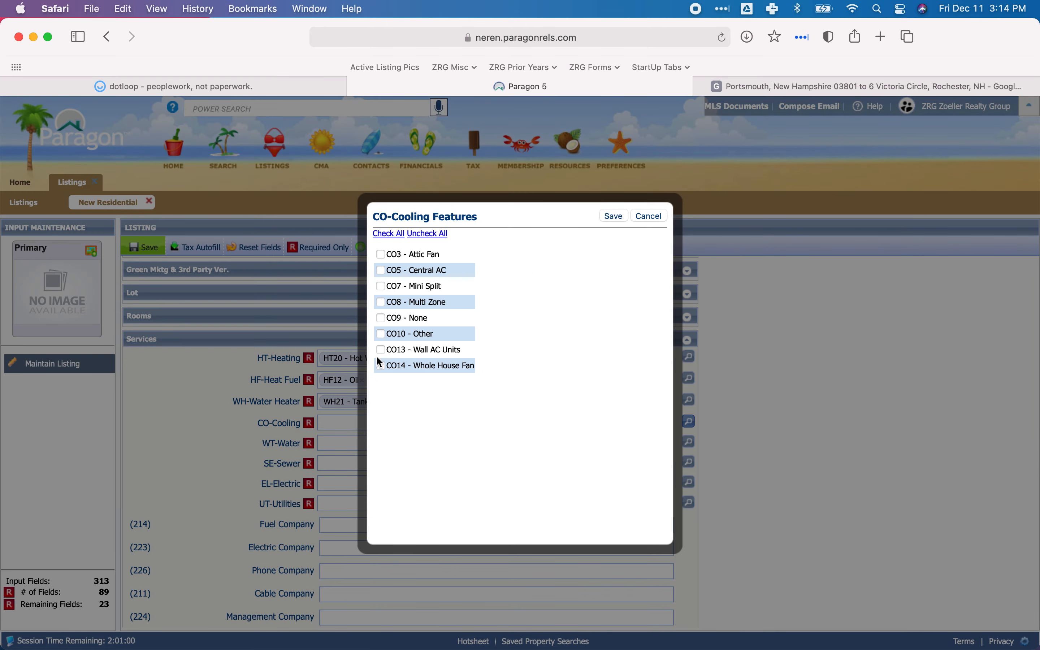
pyautogui.click(380, 318)
pyautogui.click(613, 216)
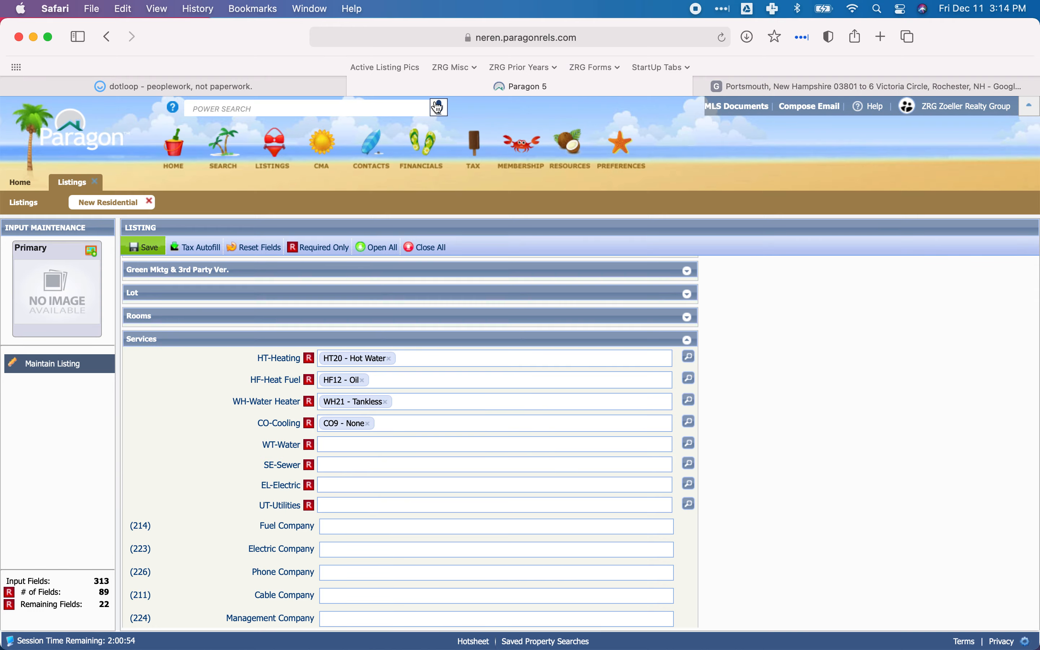
# Look up the water supply and sewage systems in dotloop's PD disclosure and set WT-Water to WT170 - Public in Paragon.
pyautogui.click(308, 86)
pyautogui.scroll(10, 386, 386)
pyautogui.scroll(15, 386, 388)
pyautogui.scroll(-3, 388, 392)
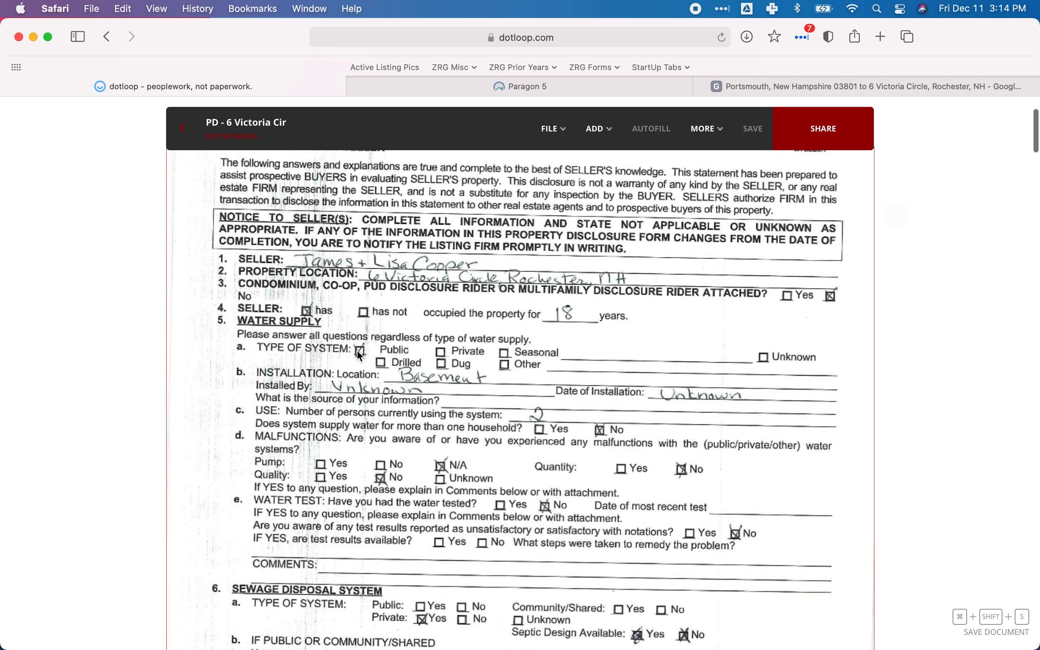
pyautogui.scroll(-4, 361, 353)
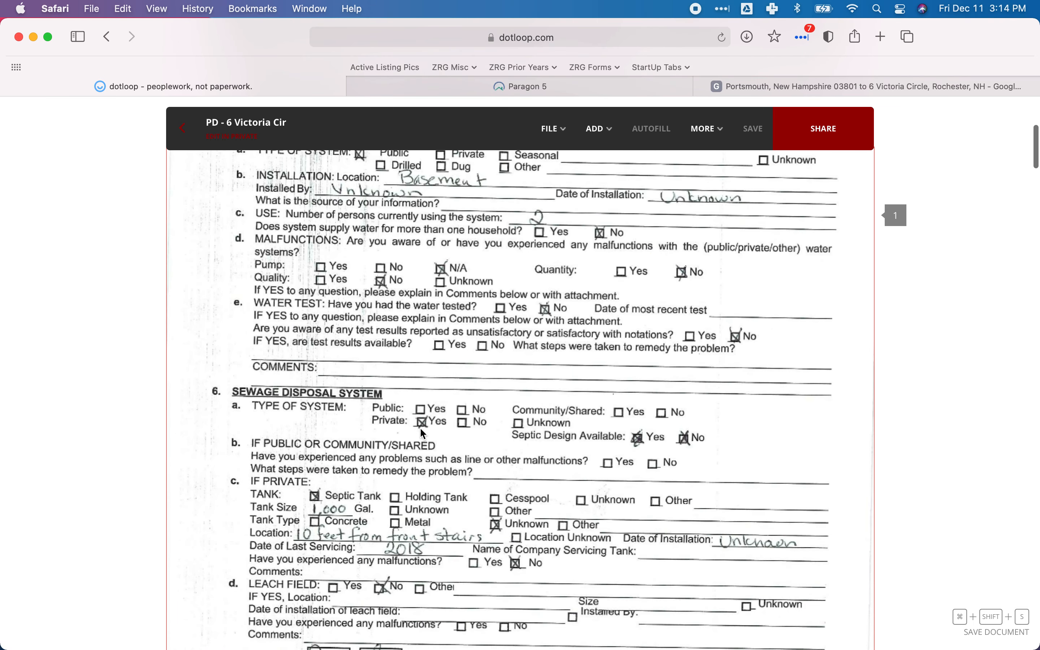
pyautogui.click(426, 86)
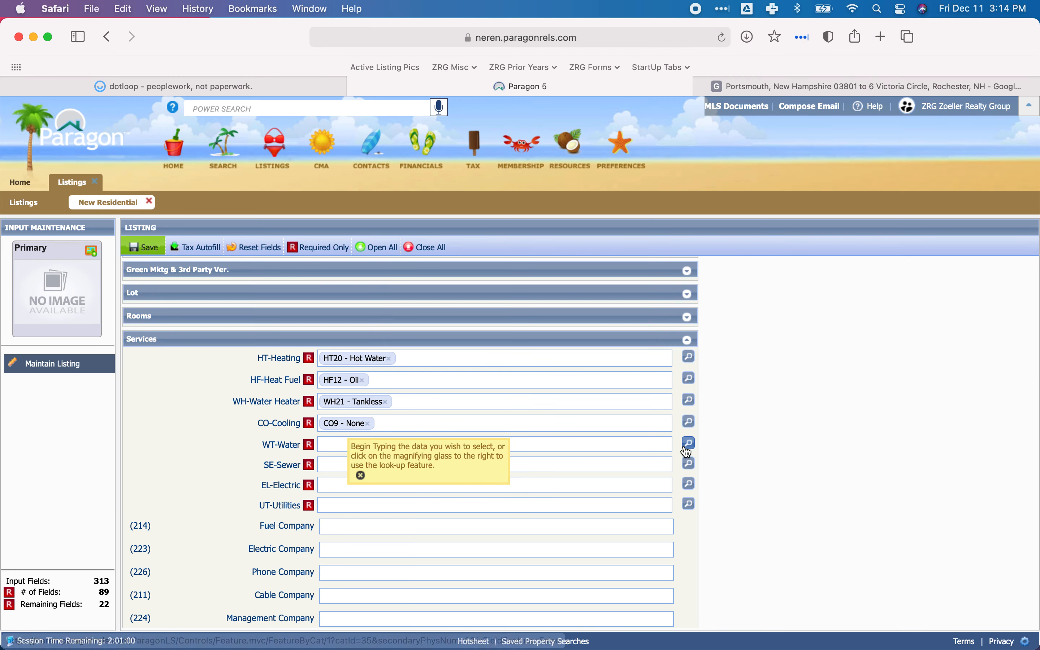
pyautogui.click(686, 448)
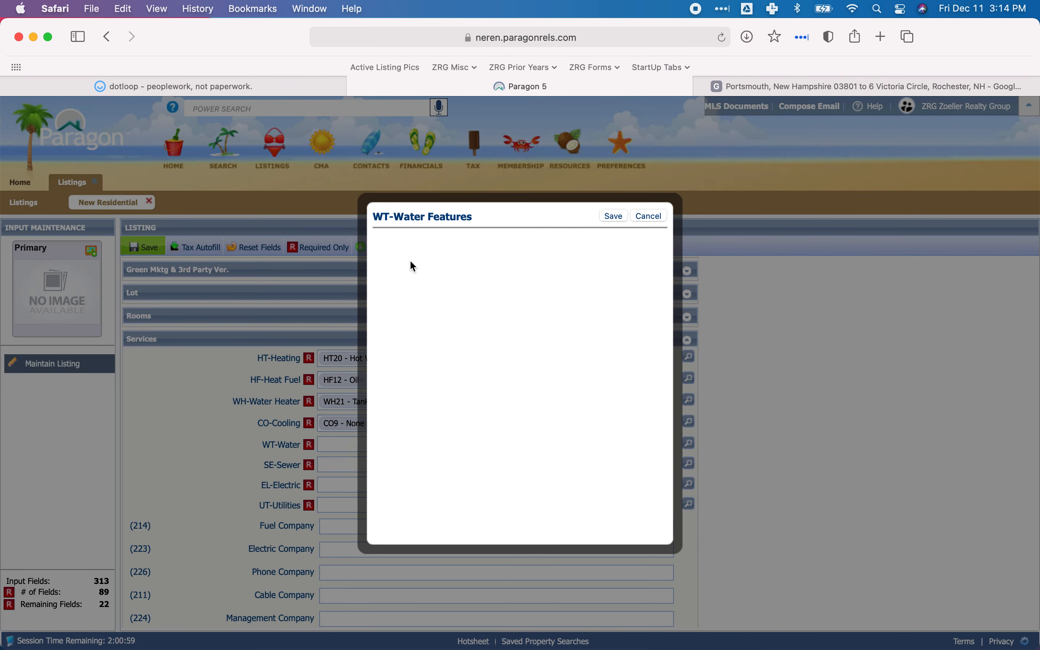
pyautogui.scroll(-3, 419, 387)
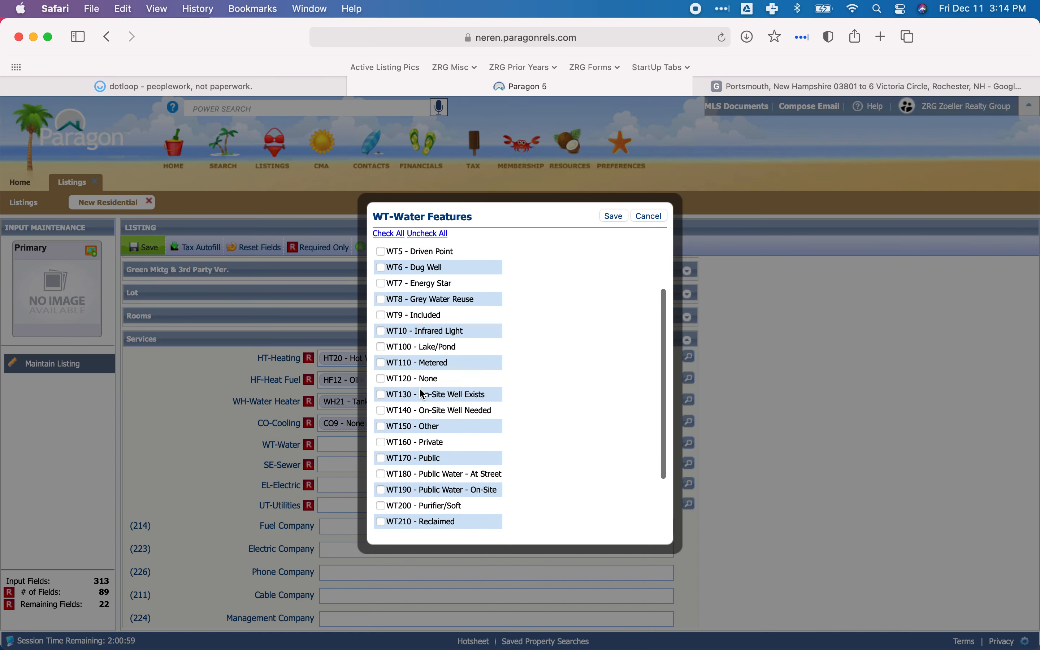
pyautogui.click(381, 458)
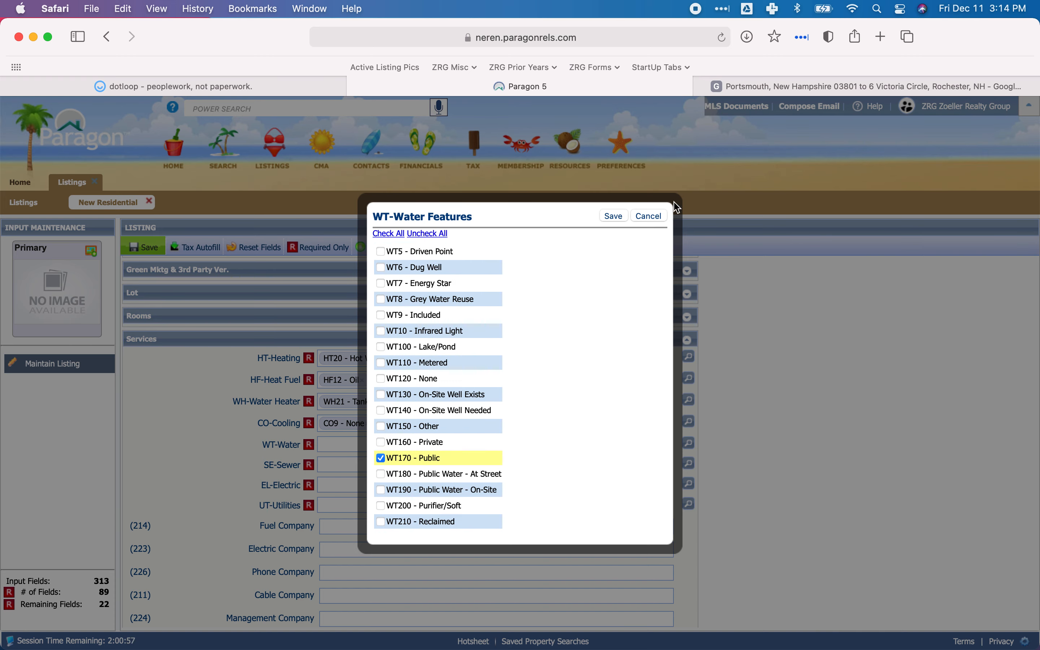
pyautogui.click(606, 216)
# Set SE-Sewer to SE29 - Private from the sewer feature list in the Services section.
pyautogui.scroll(-3, 533, 441)
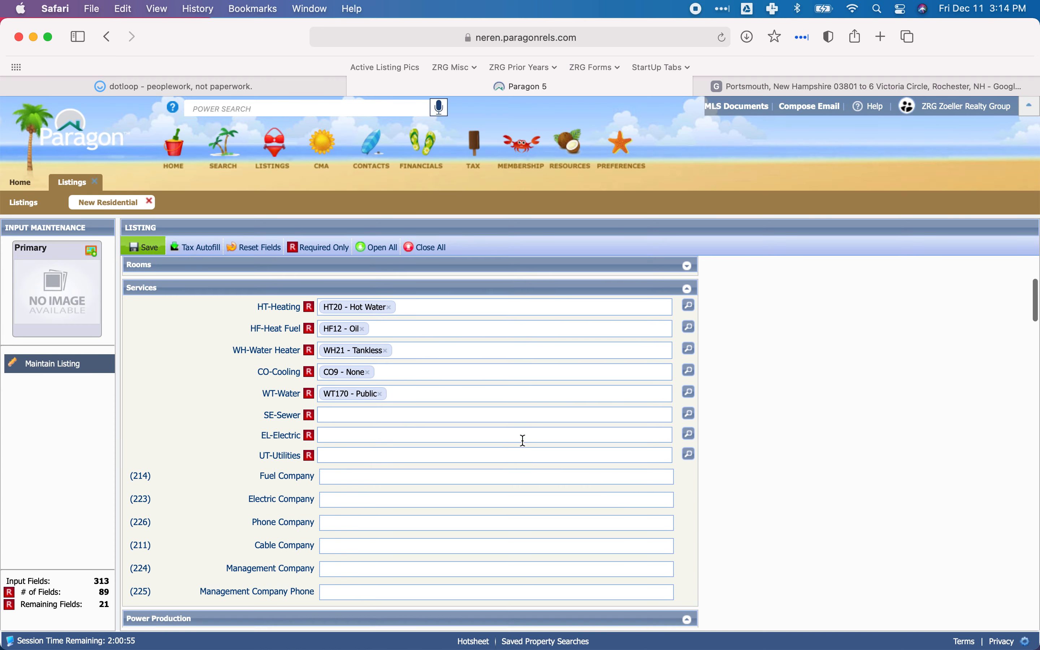
pyautogui.click(689, 407)
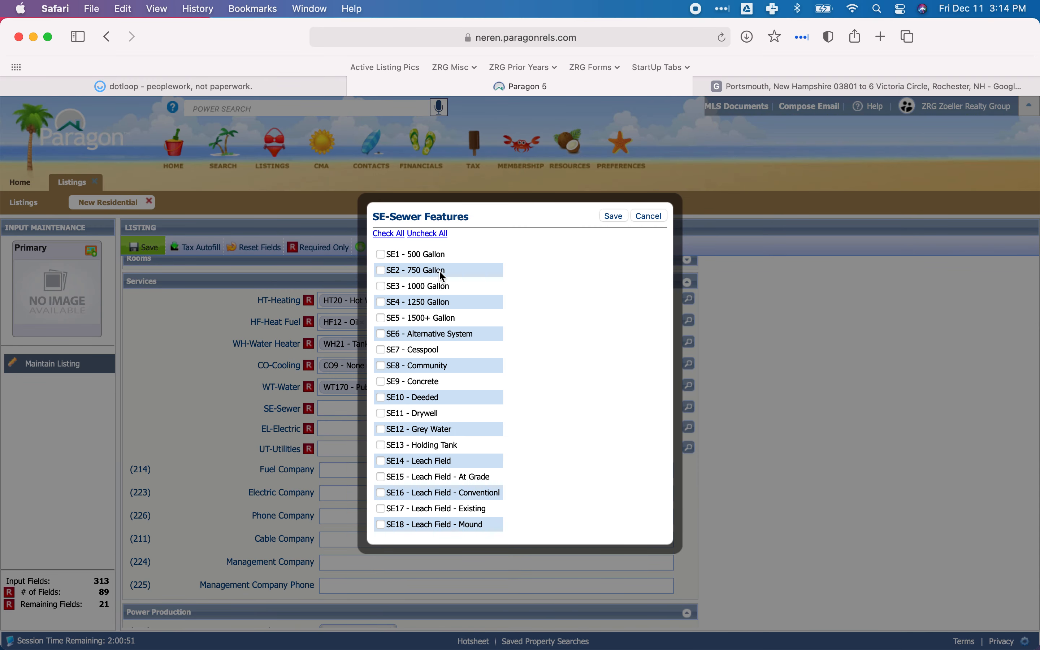
pyautogui.scroll(-10, 434, 386)
pyautogui.scroll(2, 433, 398)
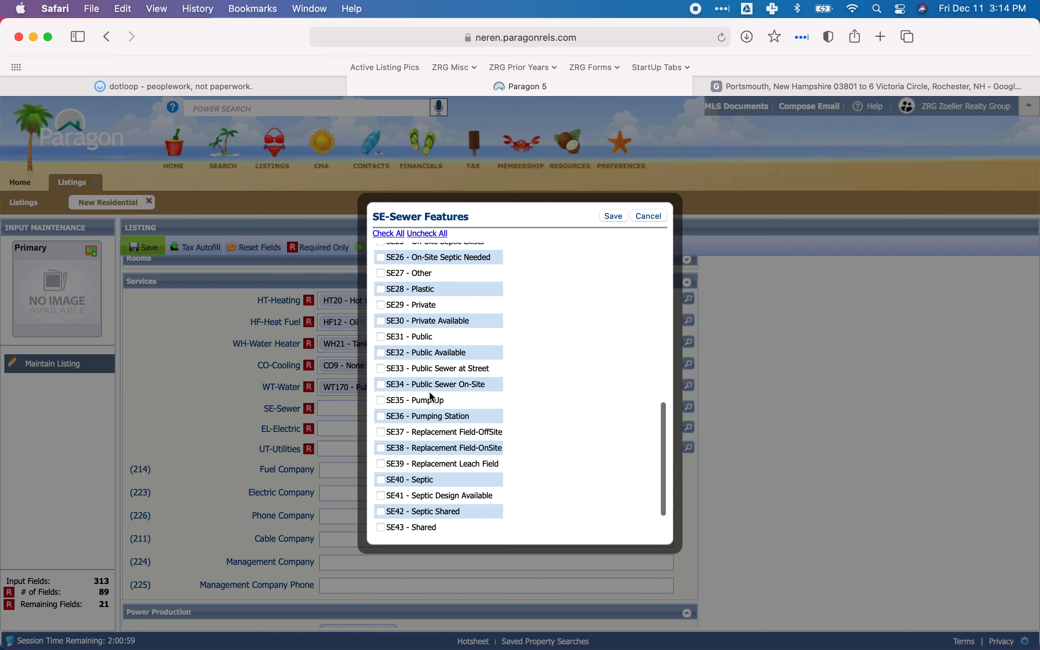
pyautogui.click(381, 305)
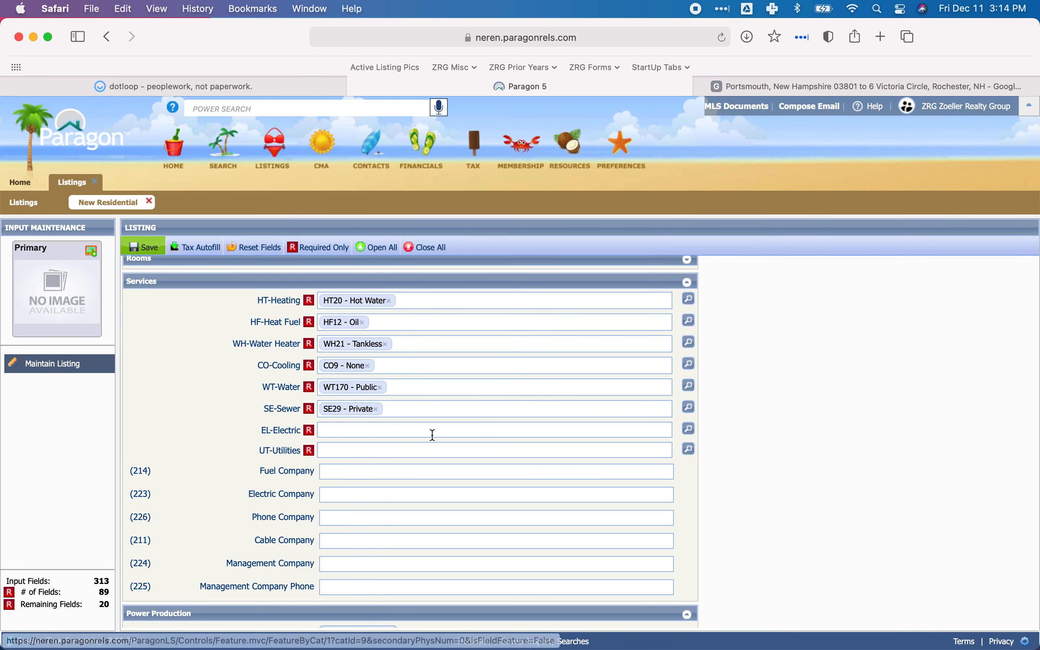
# Remove the WT-Water entry and re-add WT170 - Public by searching the field for "public".
pyautogui.click(384, 388)
pyautogui.write('public')
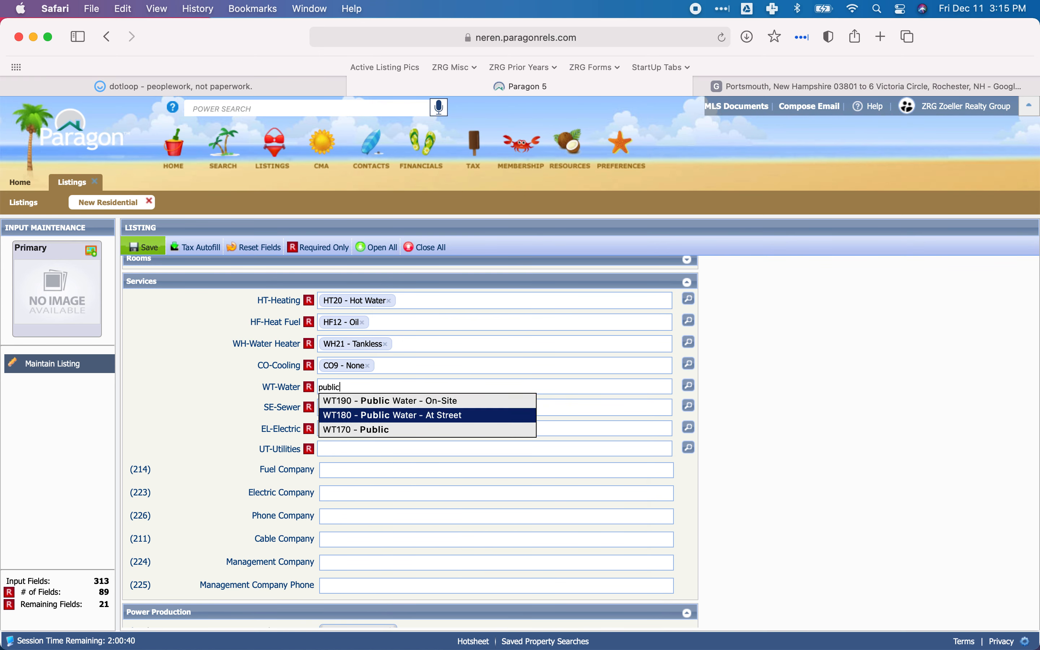
pyautogui.click(372, 430)
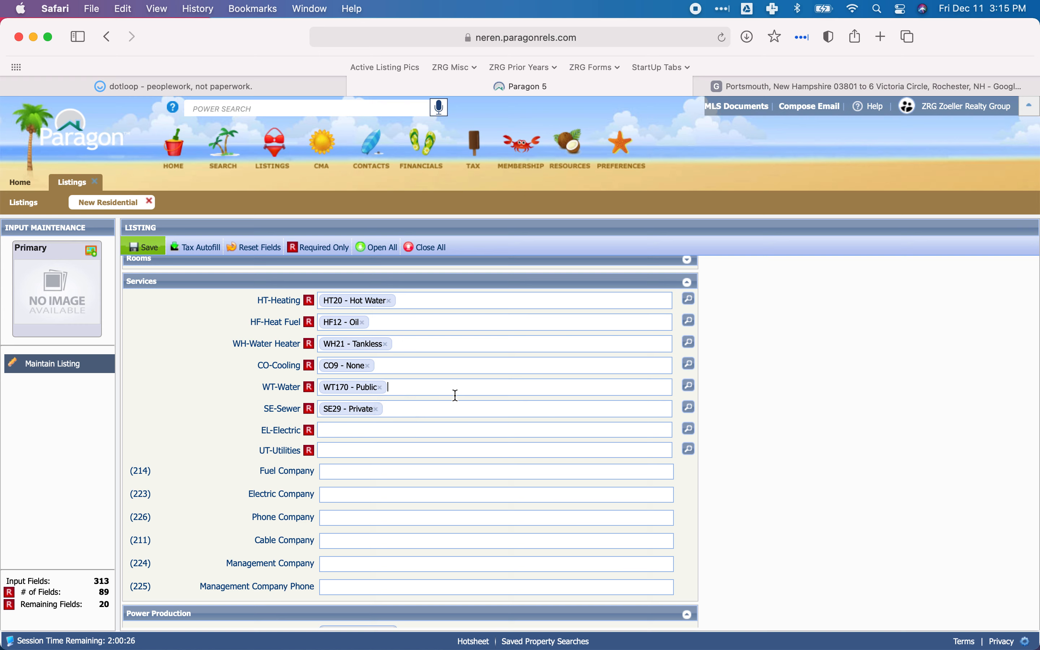
# Look up the electrical system's amperage and its circuit breaker or fuse type in dotloop's PD disclosure.
pyautogui.click(385, 430)
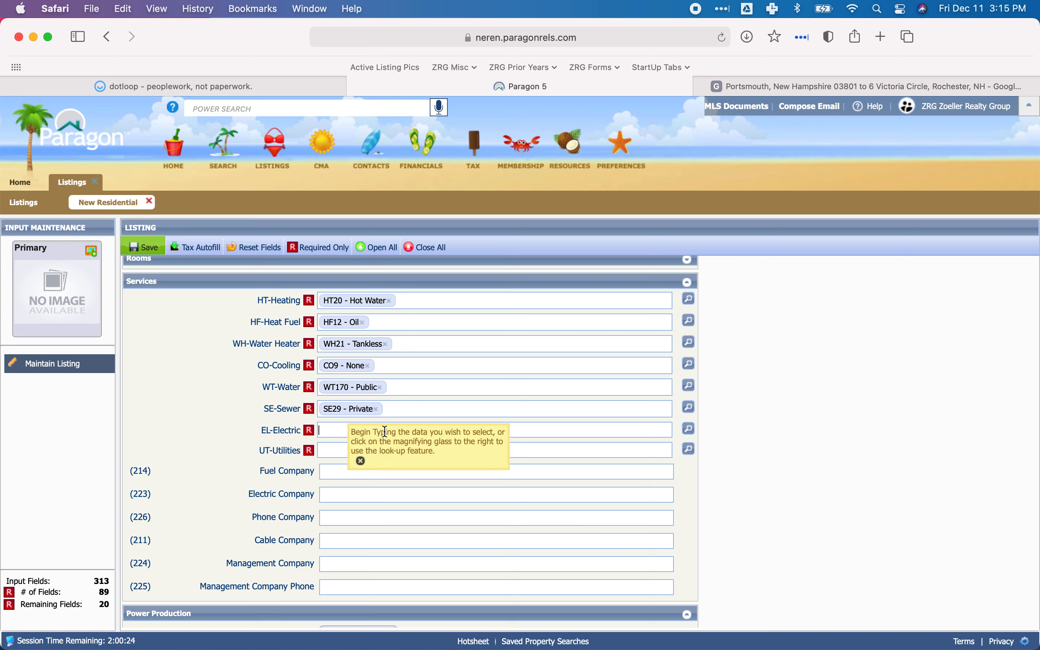
pyautogui.click(262, 88)
pyautogui.scroll(1, 439, 355)
pyautogui.scroll(-10, 440, 355)
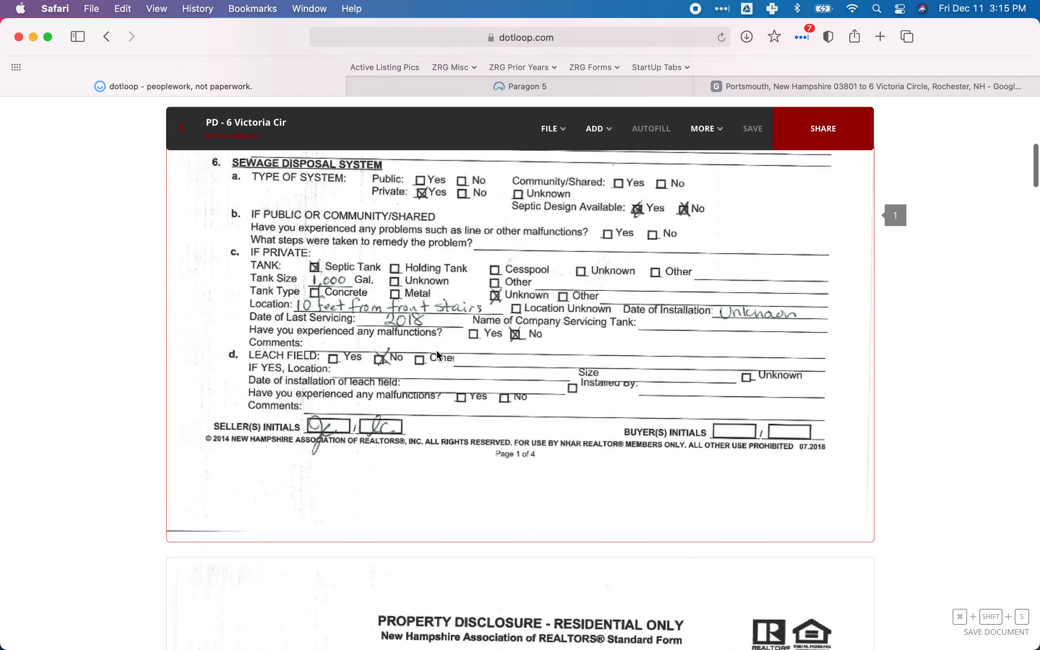
pyautogui.scroll(-10, 439, 355)
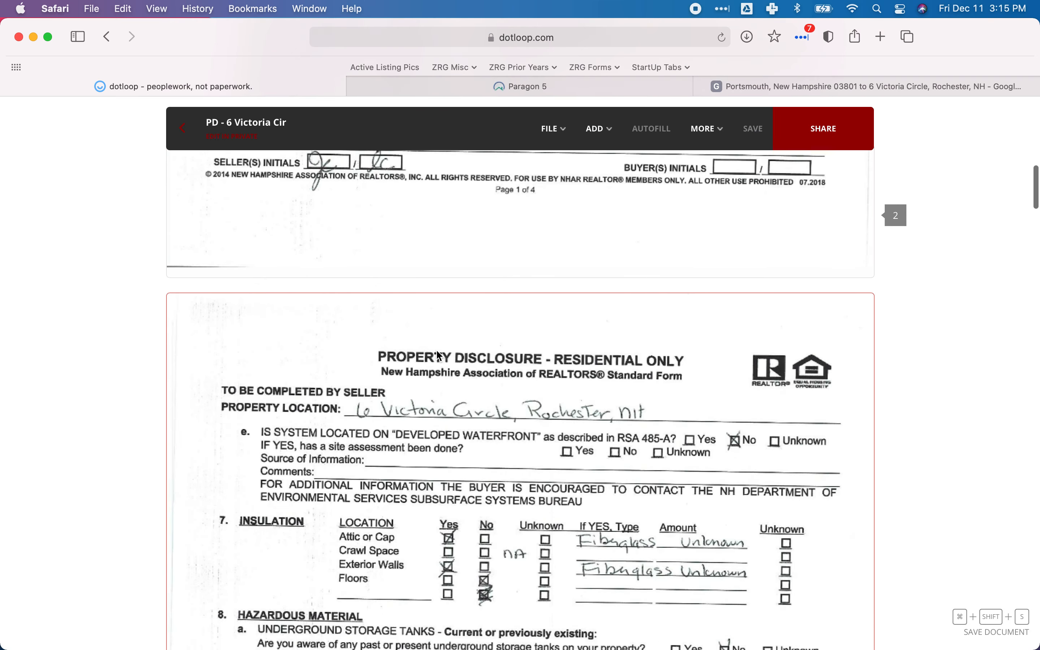
pyautogui.scroll(-15, 439, 355)
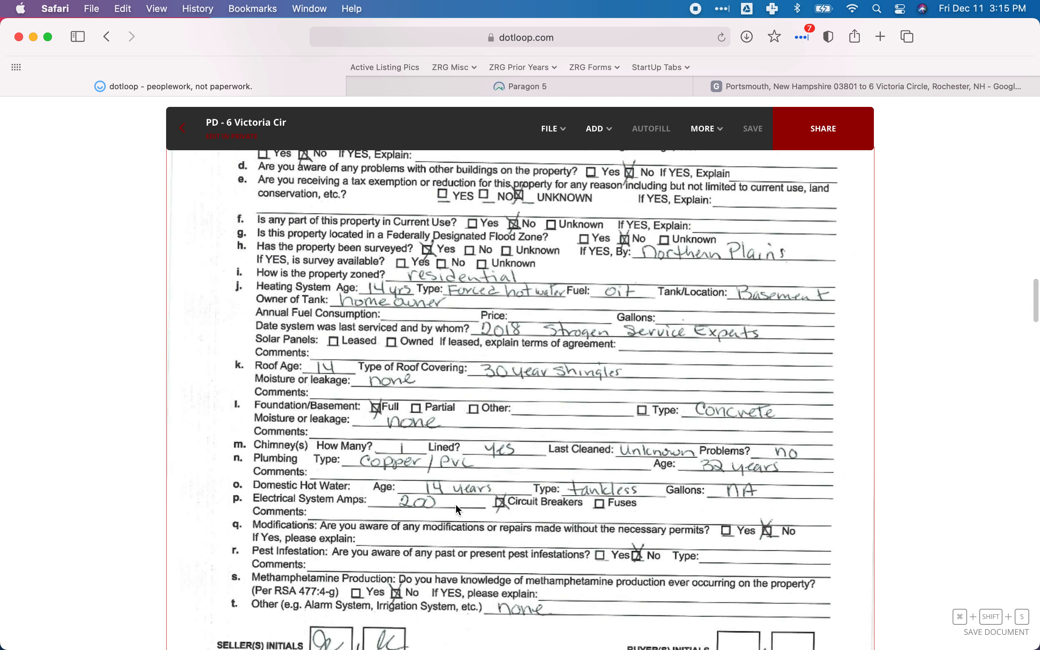
# Set EL-Electric to EL4 - 200 Amp and EL10 - Circuit Breaker(s) in Paragon's Services section.
pyautogui.click(489, 90)
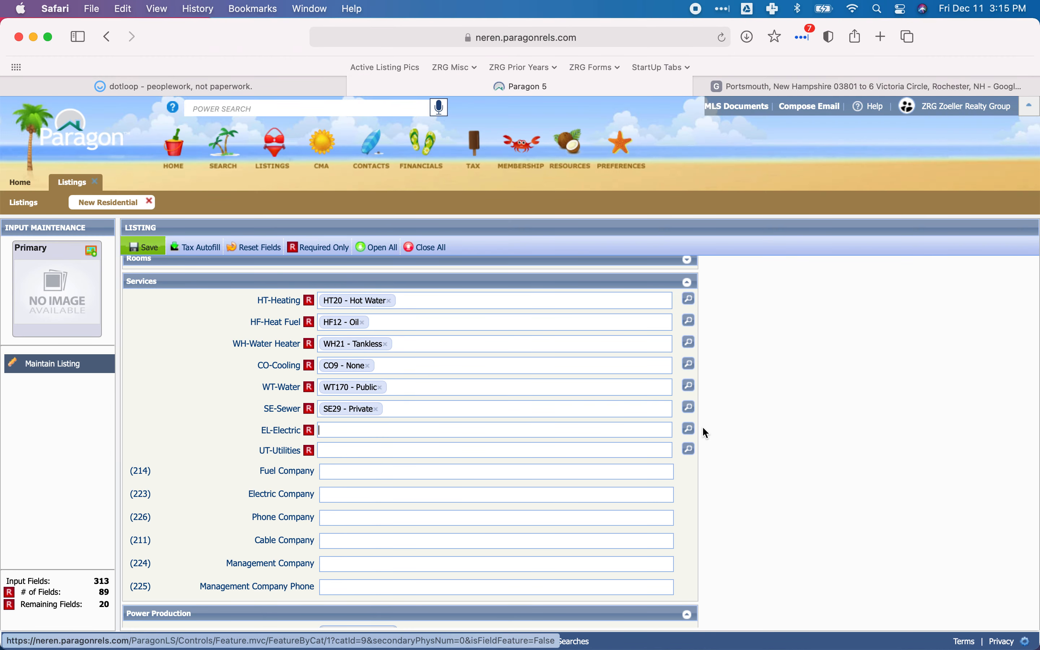
pyautogui.click(689, 429)
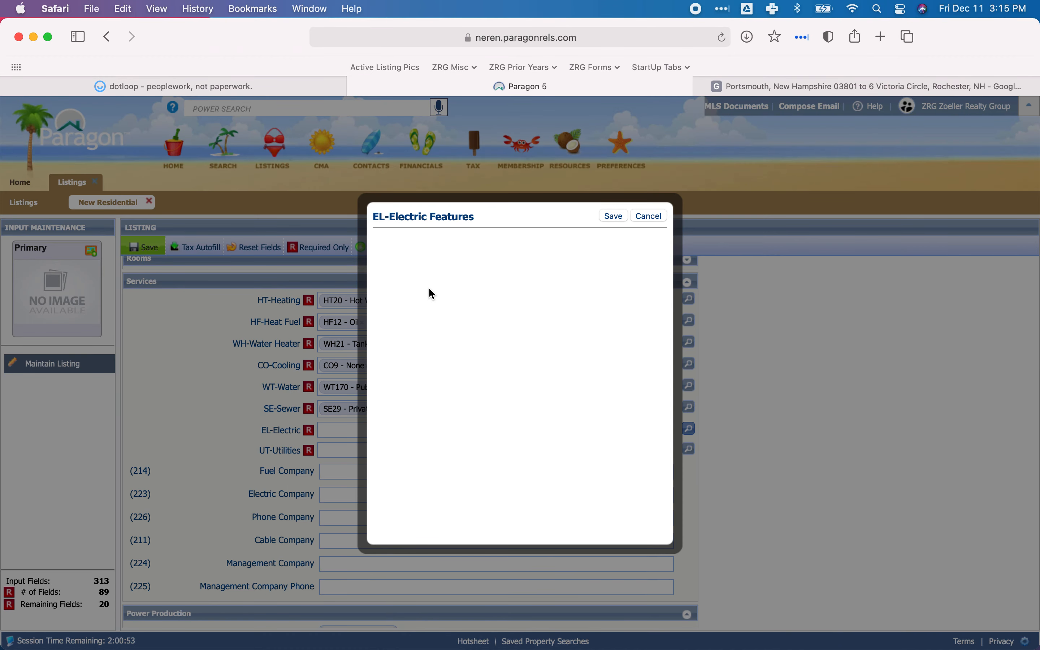
pyautogui.click(381, 303)
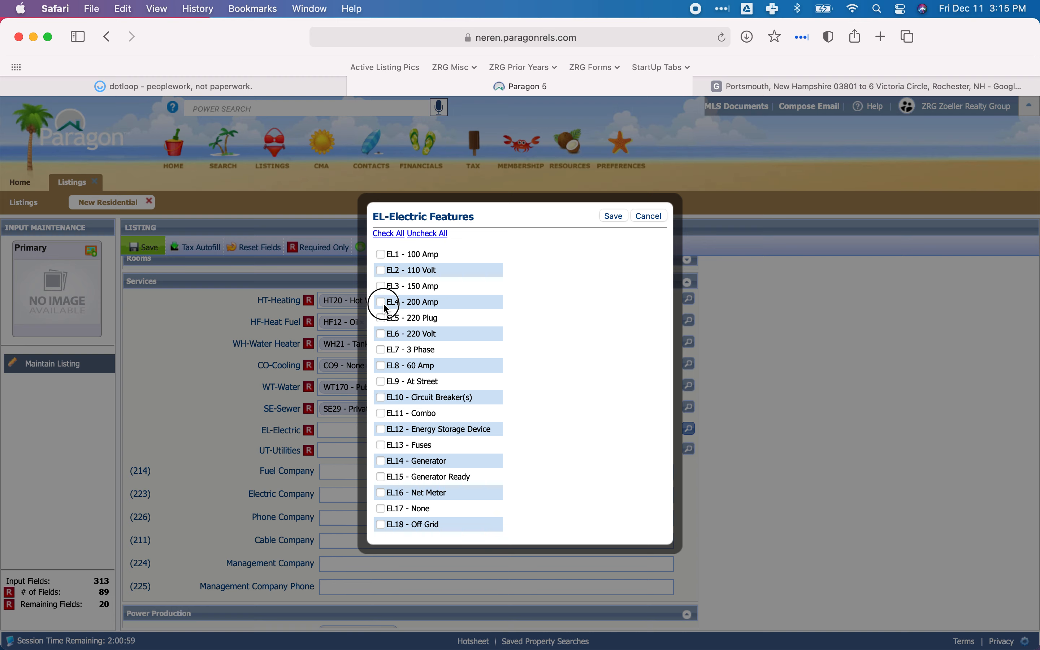
pyautogui.scroll(-5, 427, 330)
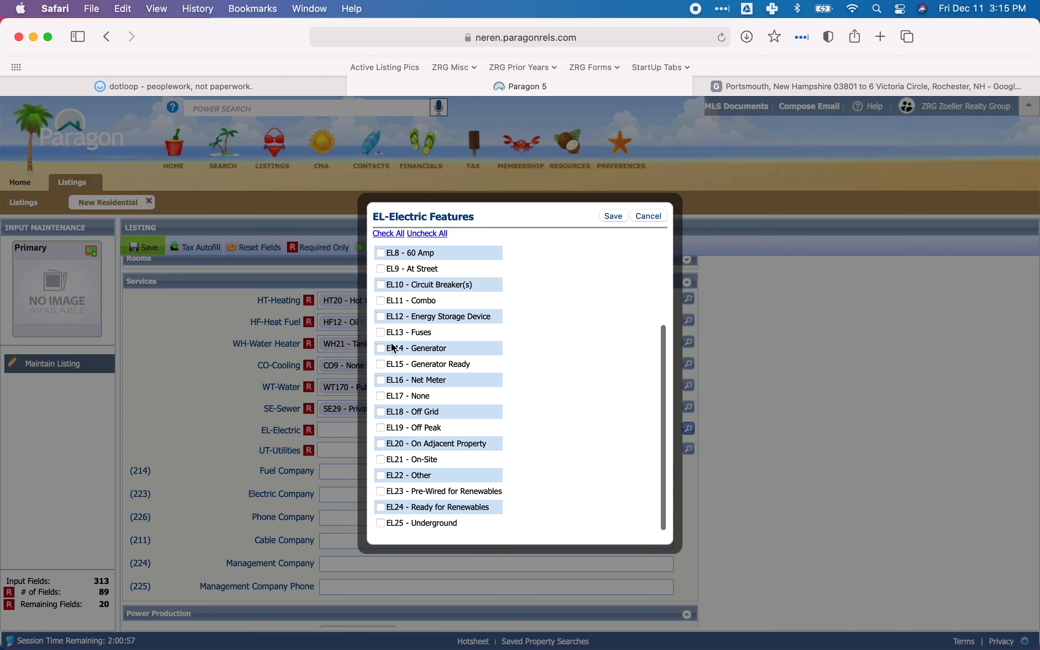
pyautogui.click(380, 284)
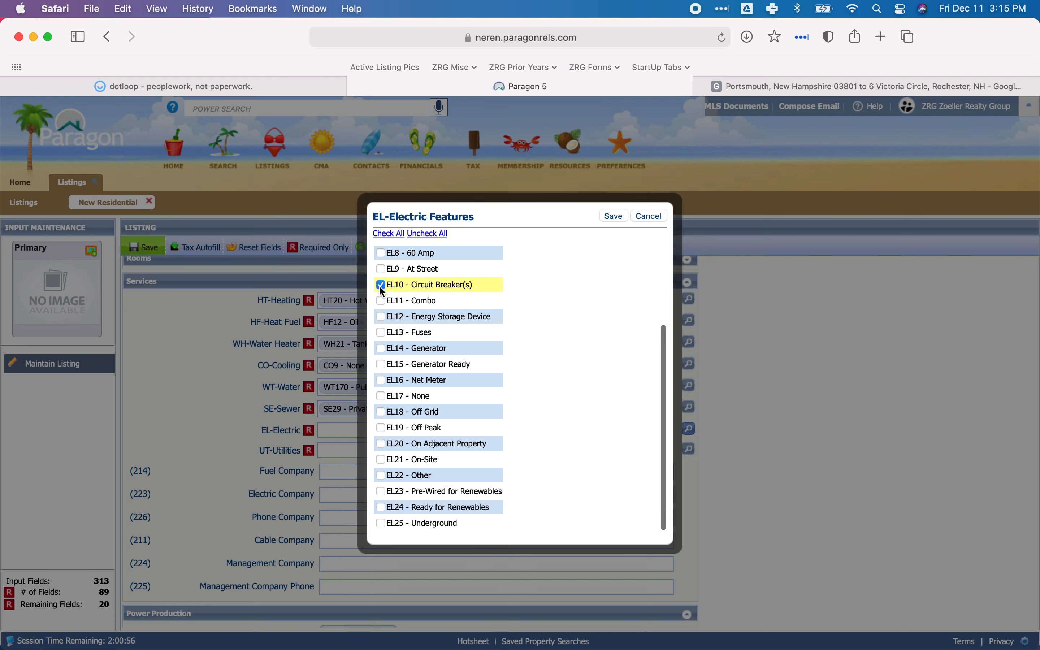
pyautogui.click(613, 216)
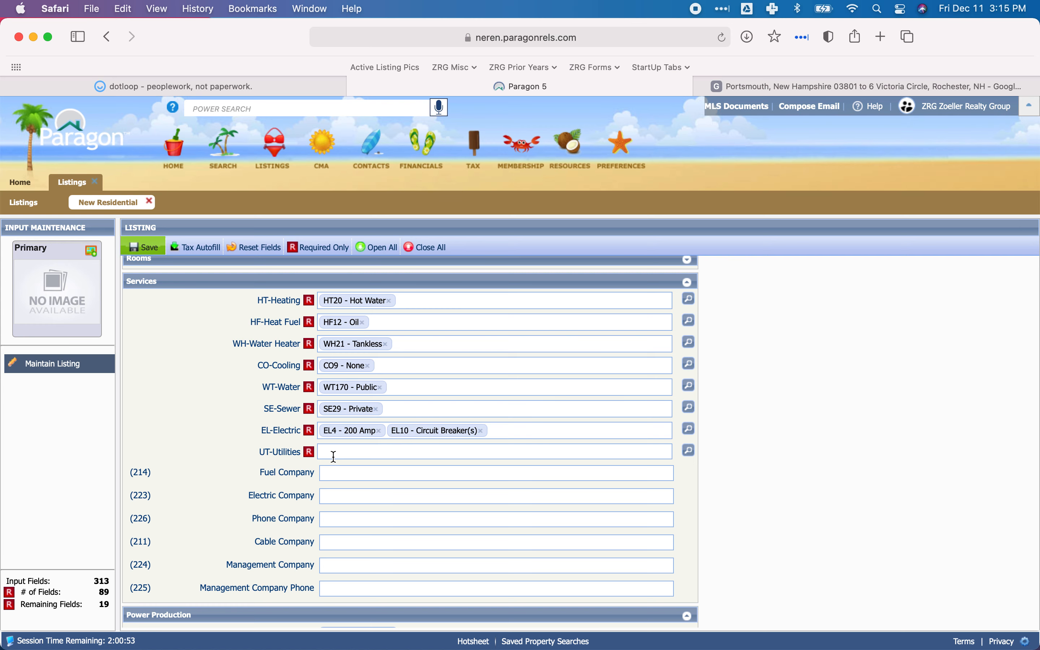
# Set UT-Utilities to UT3 - Cable - Available and UT12 - High Speed Intrnt -Avail in the Services section.
pyautogui.click(690, 450)
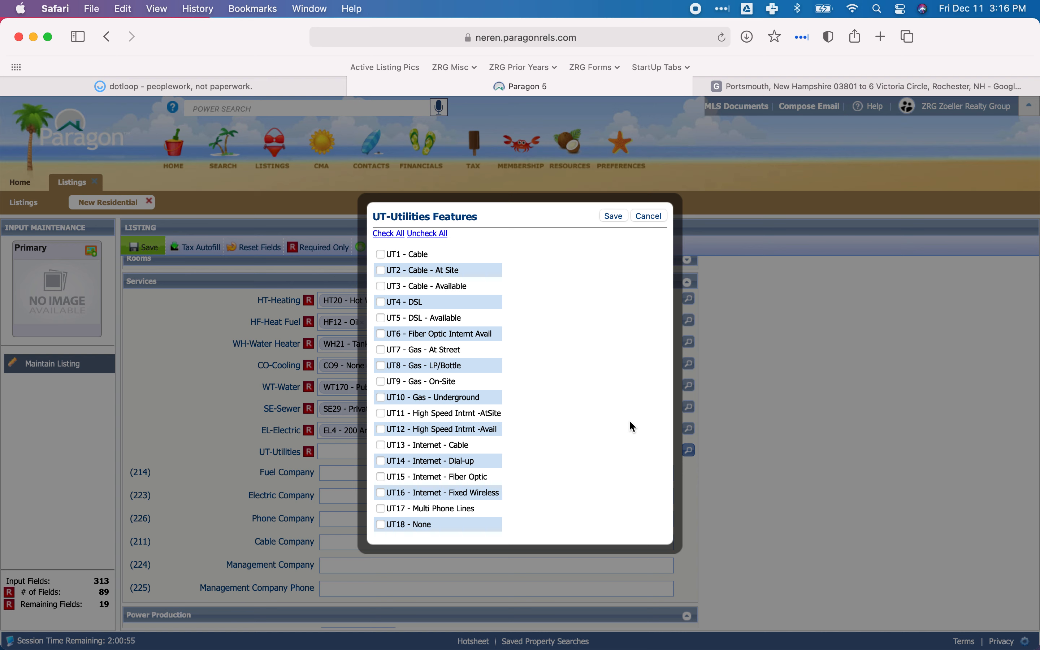
pyautogui.scroll(-5, 522, 394)
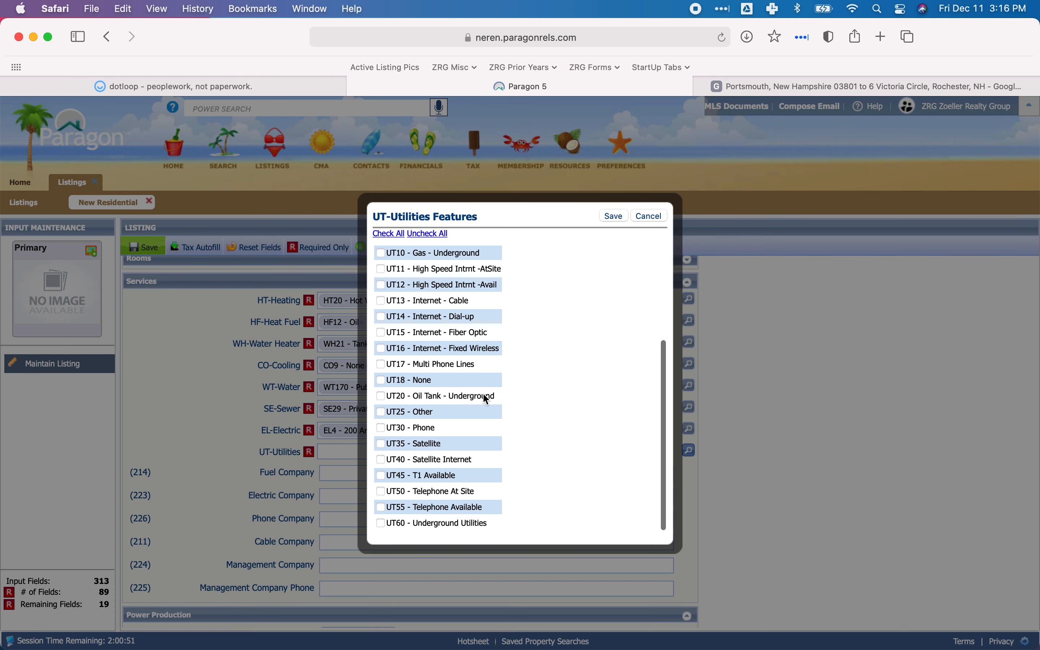
pyautogui.scroll(3, 525, 399)
pyautogui.scroll(1, 524, 394)
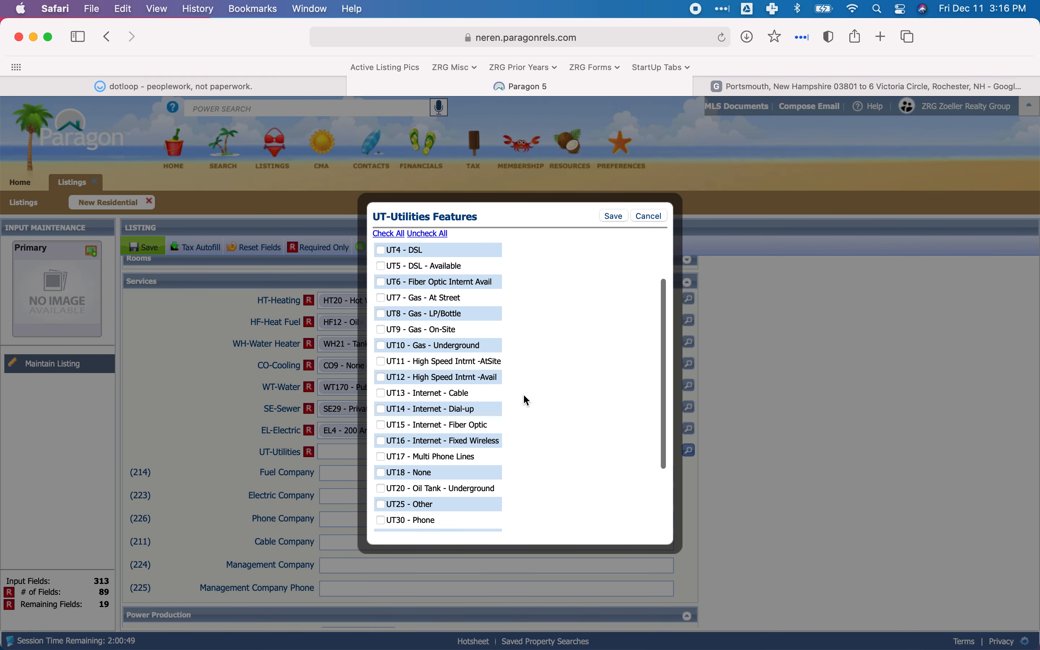
pyautogui.click(380, 379)
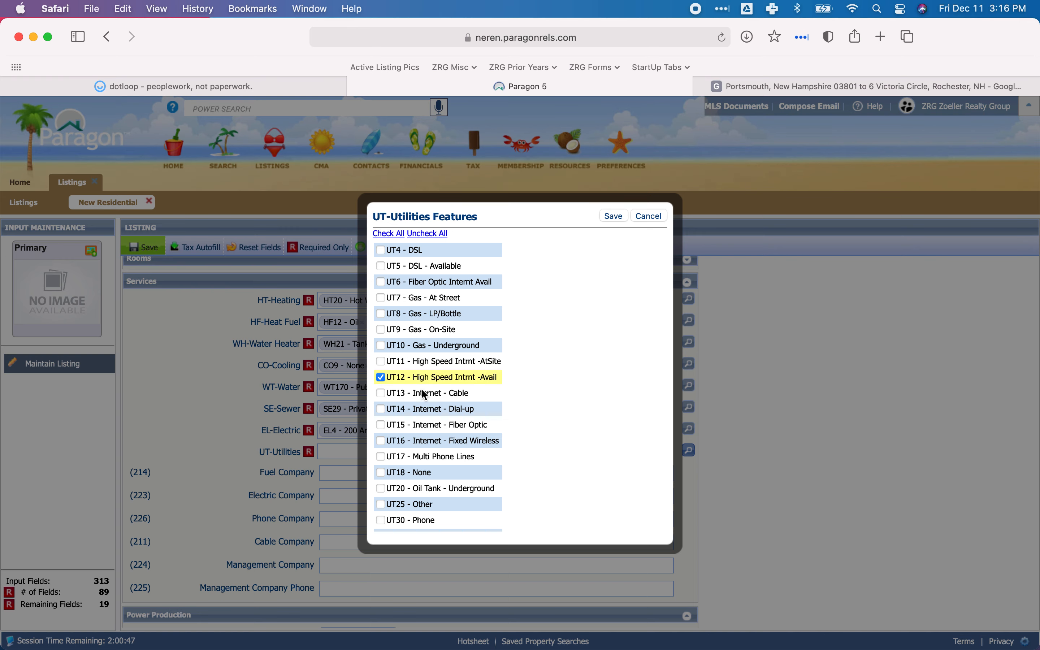
pyautogui.scroll(2, 429, 389)
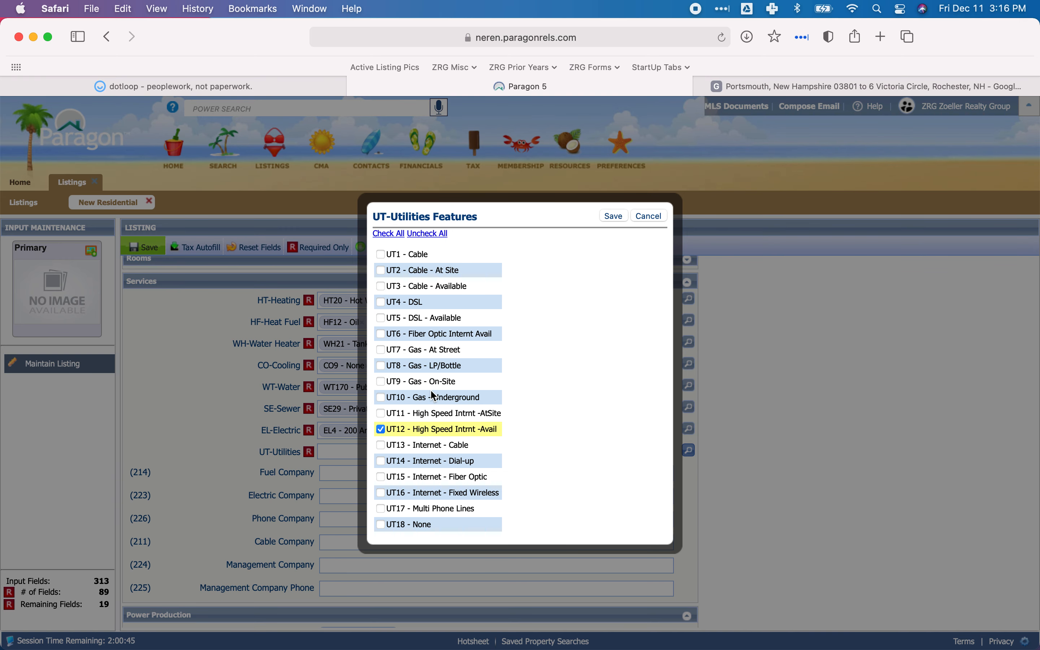
pyautogui.scroll(-1, 431, 391)
pyautogui.scroll(1, 431, 391)
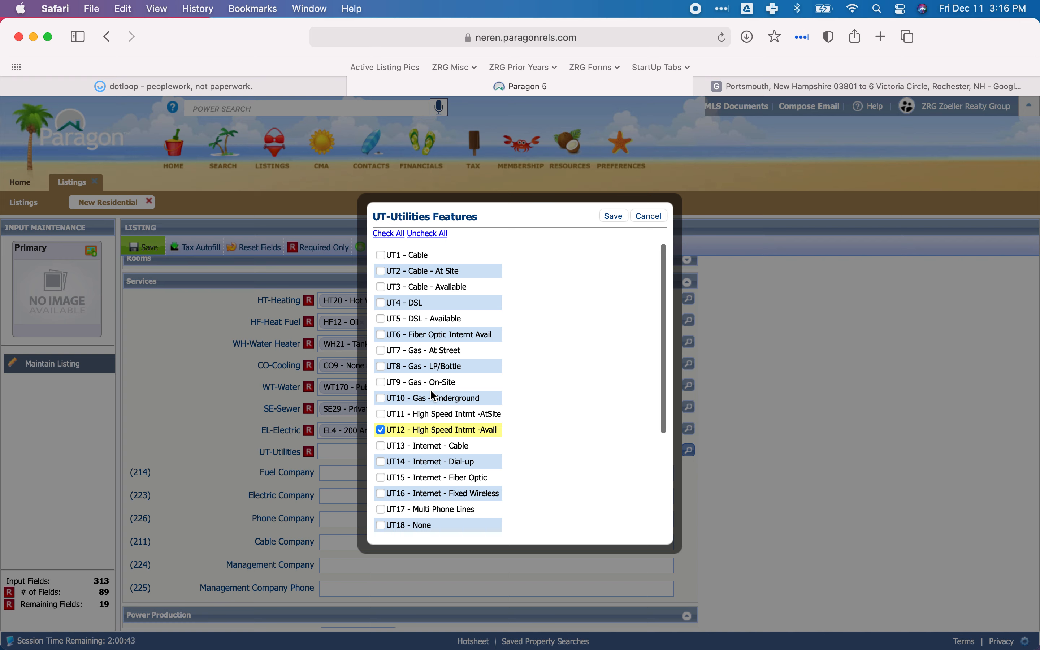
pyautogui.scroll(-5, 431, 393)
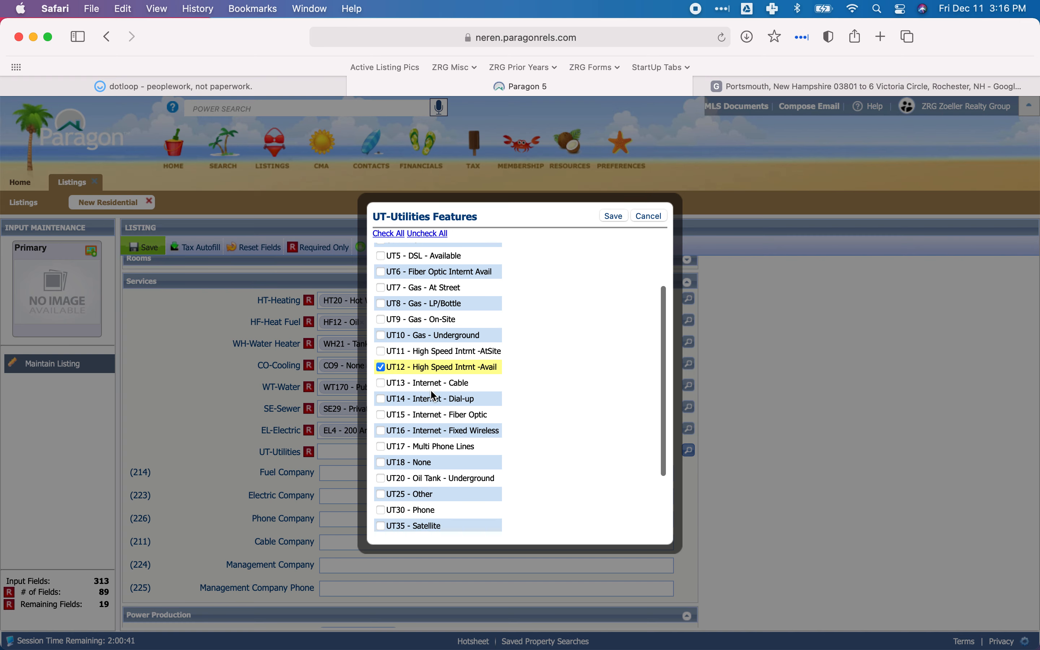
pyautogui.scroll(5, 431, 395)
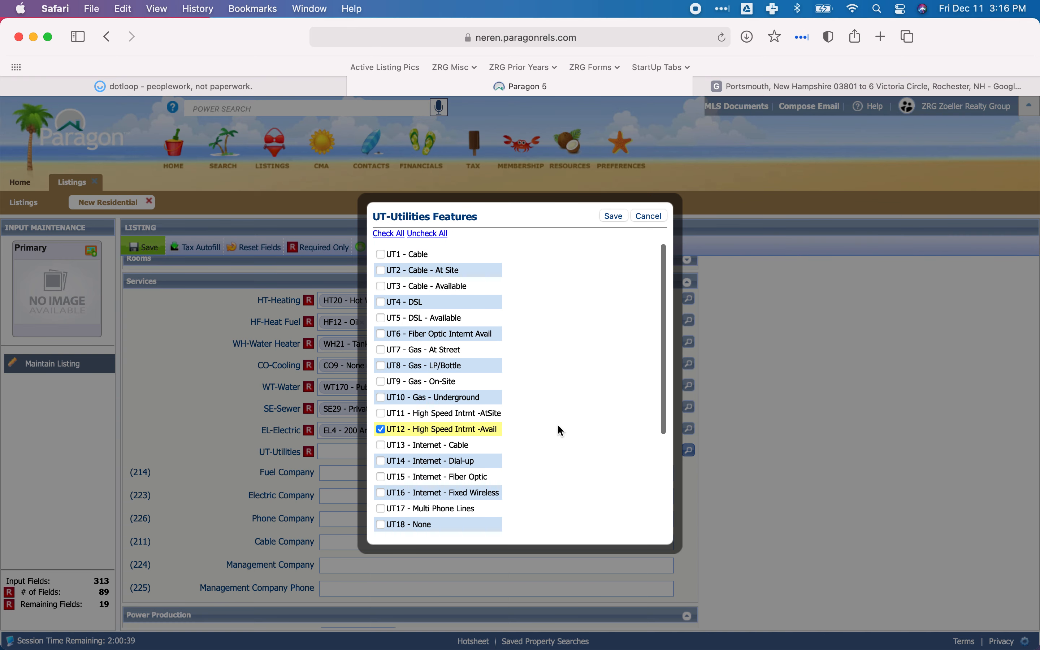
pyautogui.click(382, 287)
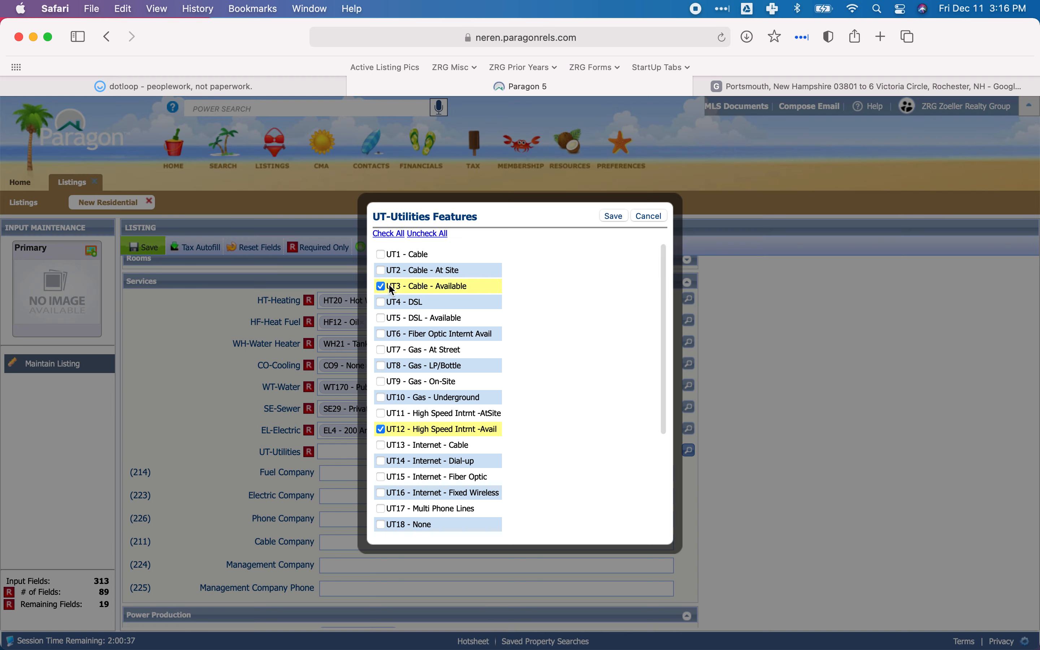
pyautogui.click(614, 218)
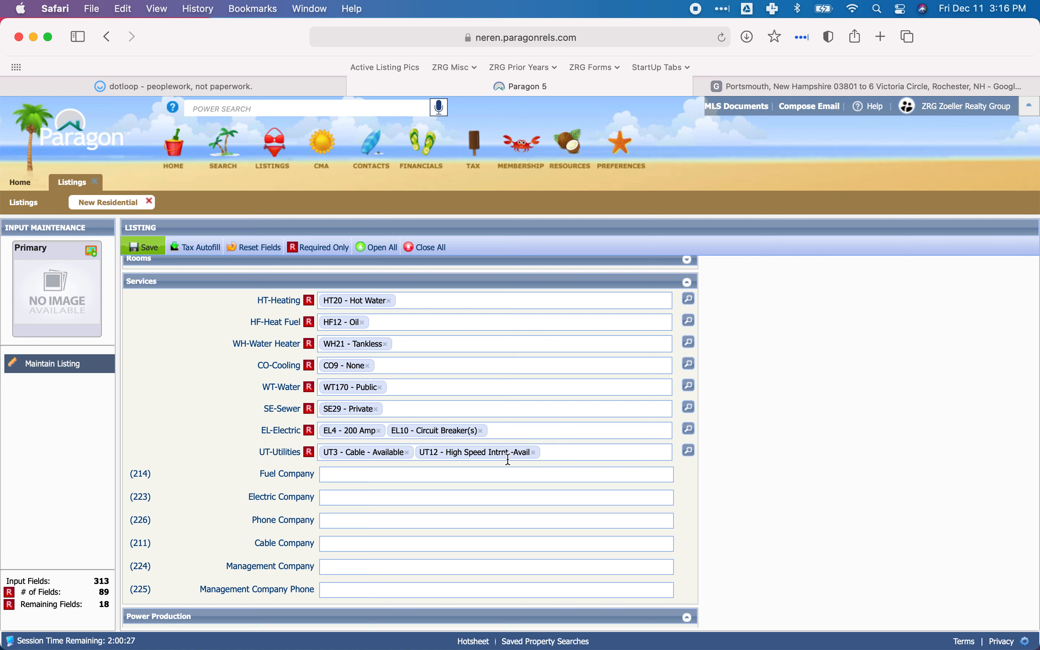
# Look through the dotloop documents for the Utilities form and read its electricity, fuel, cable and phone providers.
pyautogui.click(396, 476)
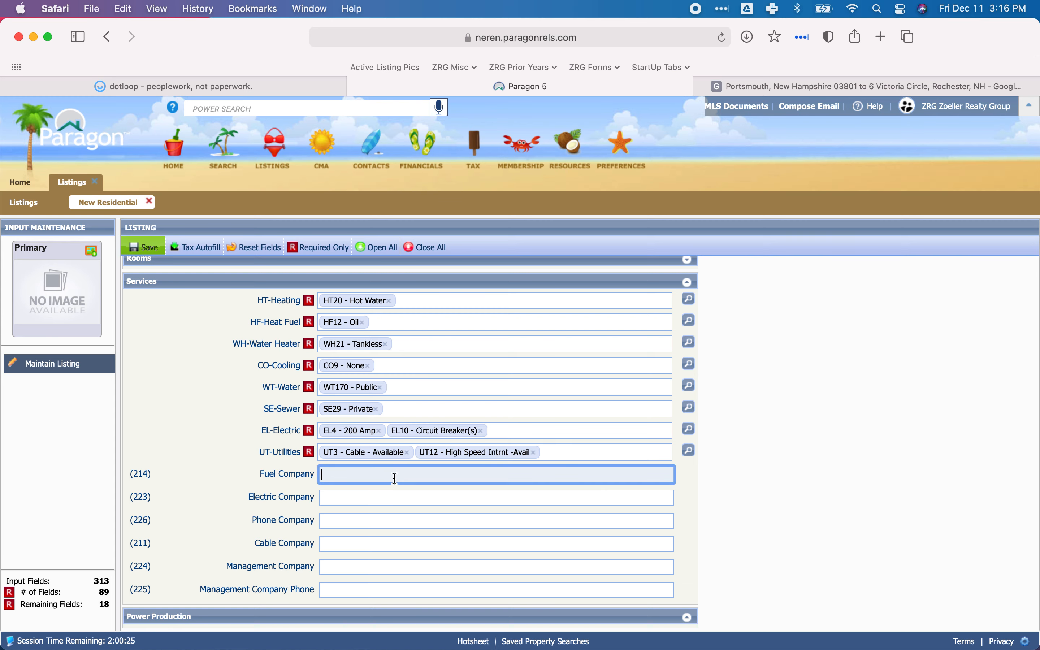
pyautogui.click(242, 86)
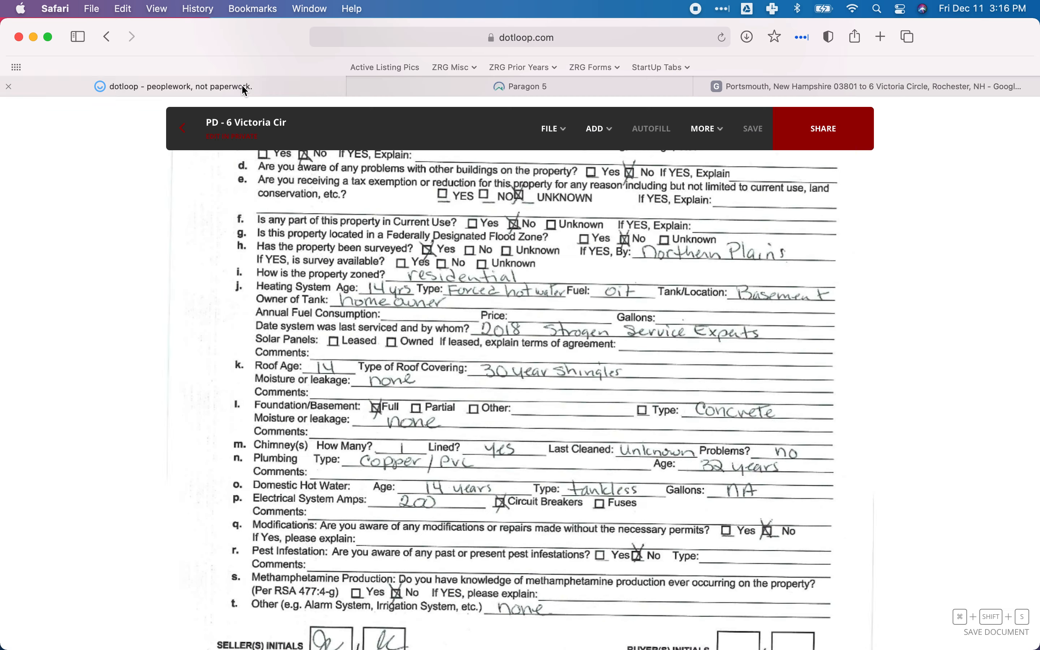
pyautogui.scroll(-1, 380, 359)
pyautogui.scroll(3, 380, 359)
pyautogui.scroll(1, 380, 359)
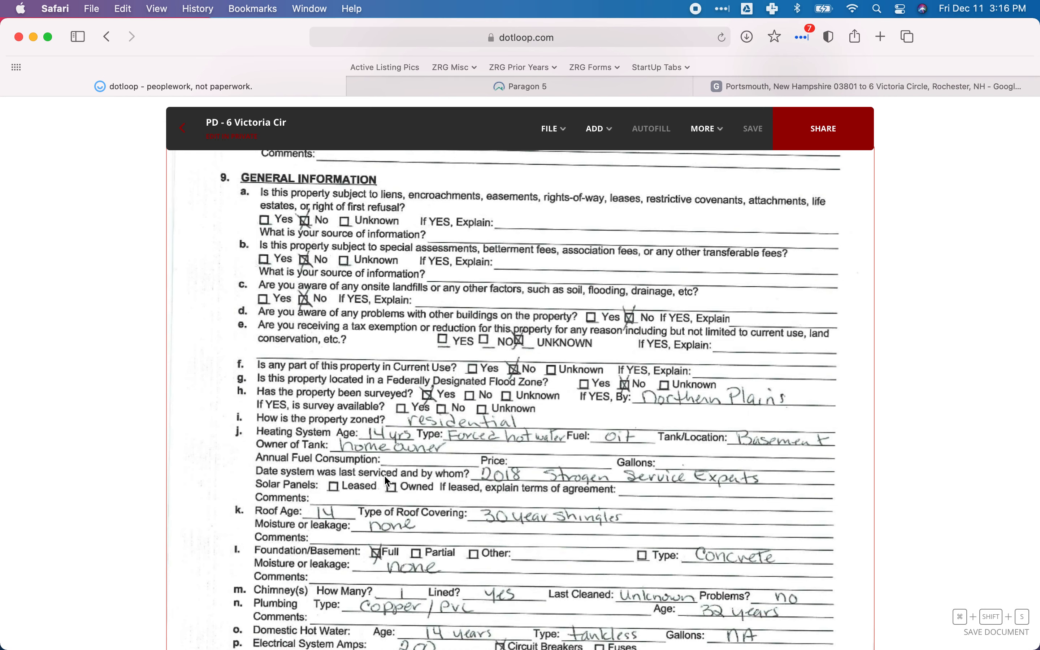
pyautogui.scroll(-2, 384, 477)
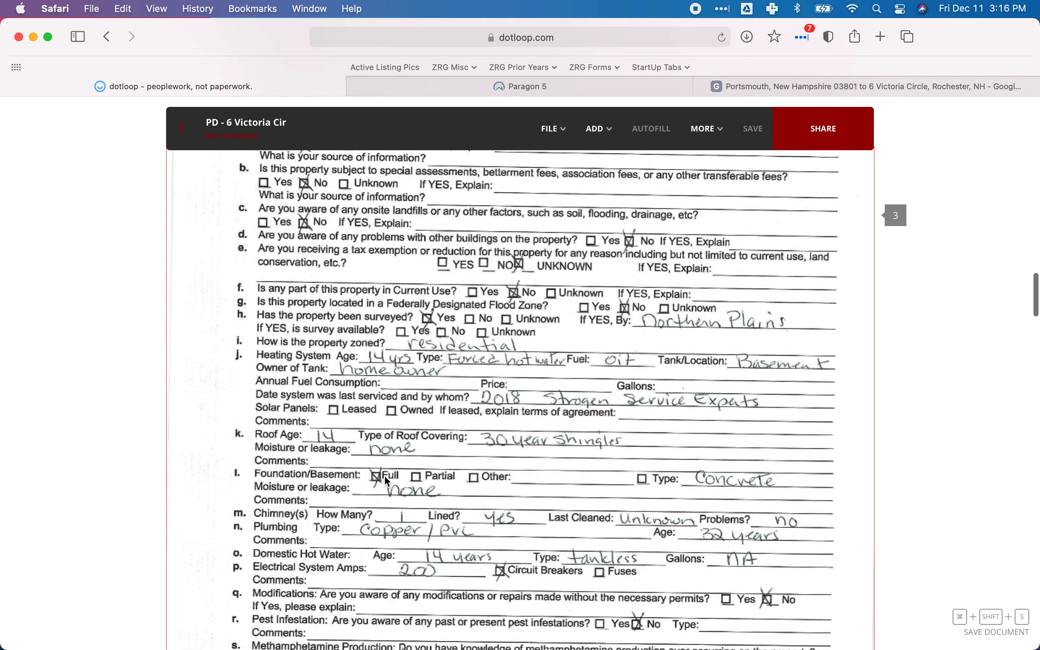
pyautogui.scroll(-3, 383, 474)
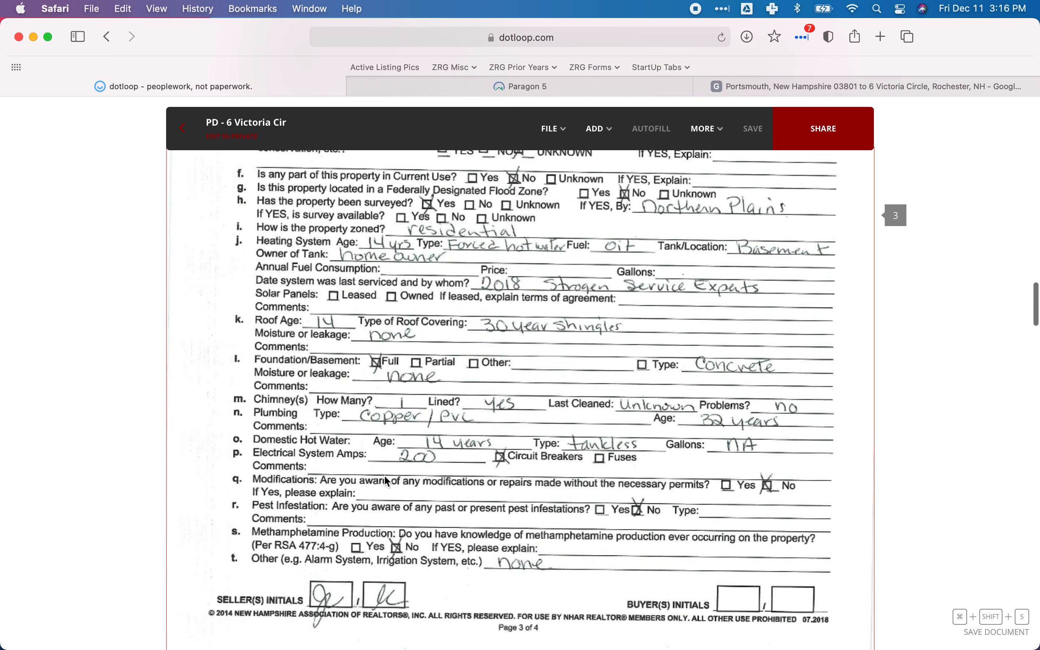
pyautogui.scroll(-15, 385, 477)
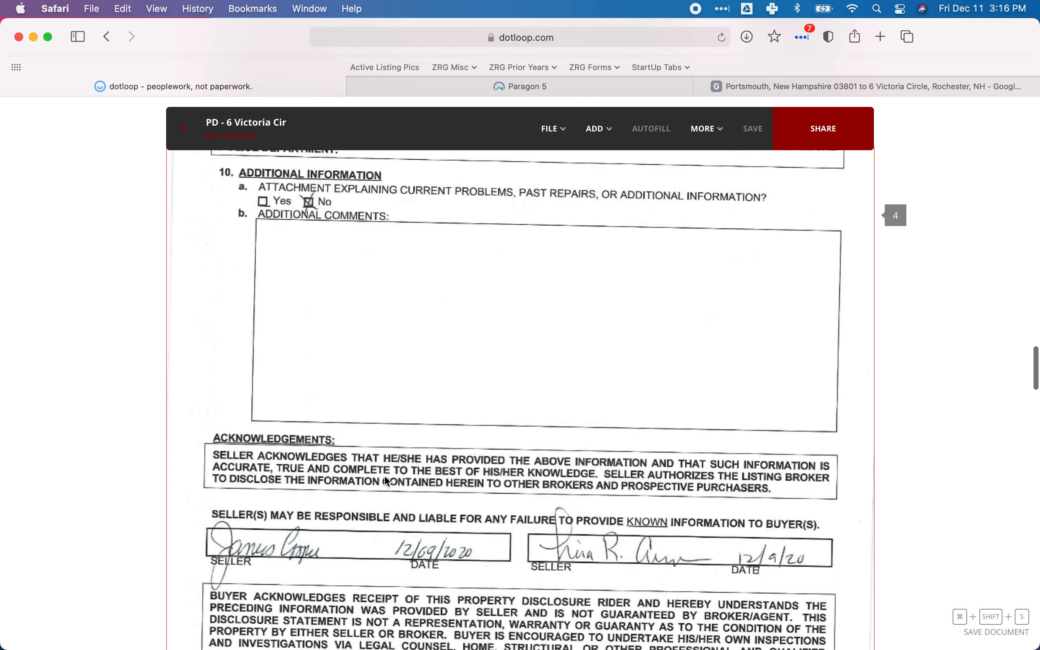
pyautogui.scroll(-20, 385, 477)
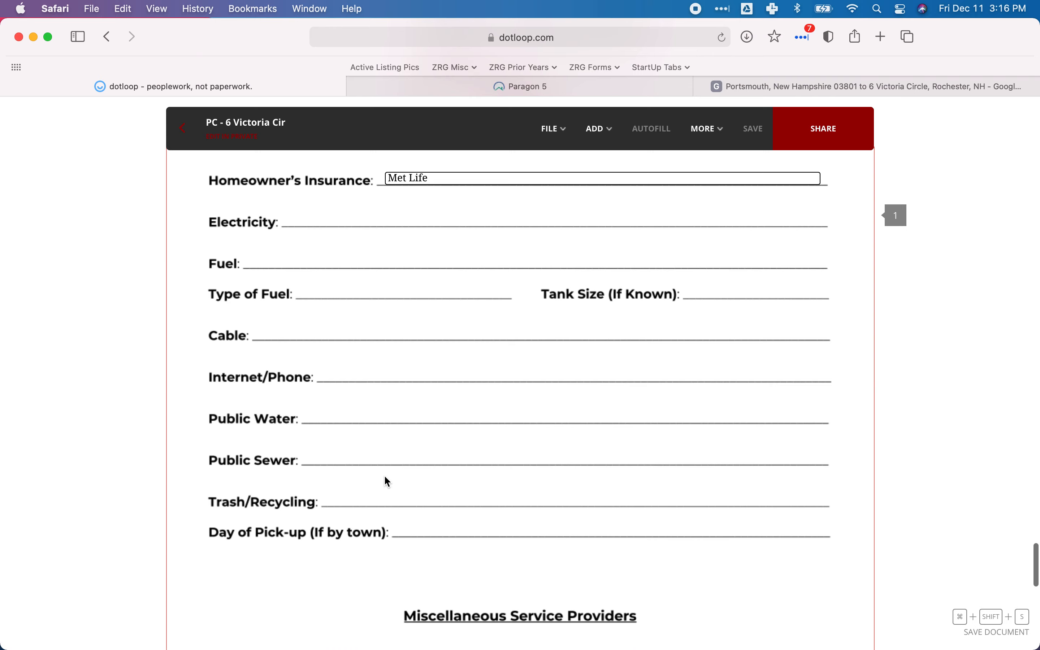
pyautogui.scroll(5, 384, 477)
pyautogui.scroll(-3, 383, 476)
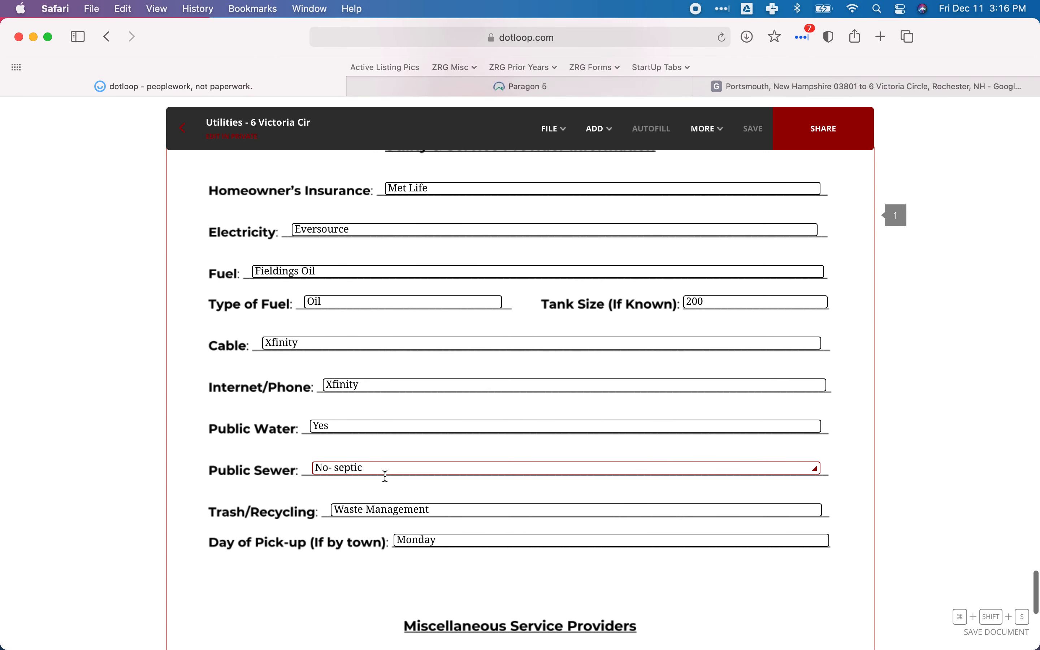
pyautogui.scroll(3, 420, 379)
pyautogui.click(341, 256)
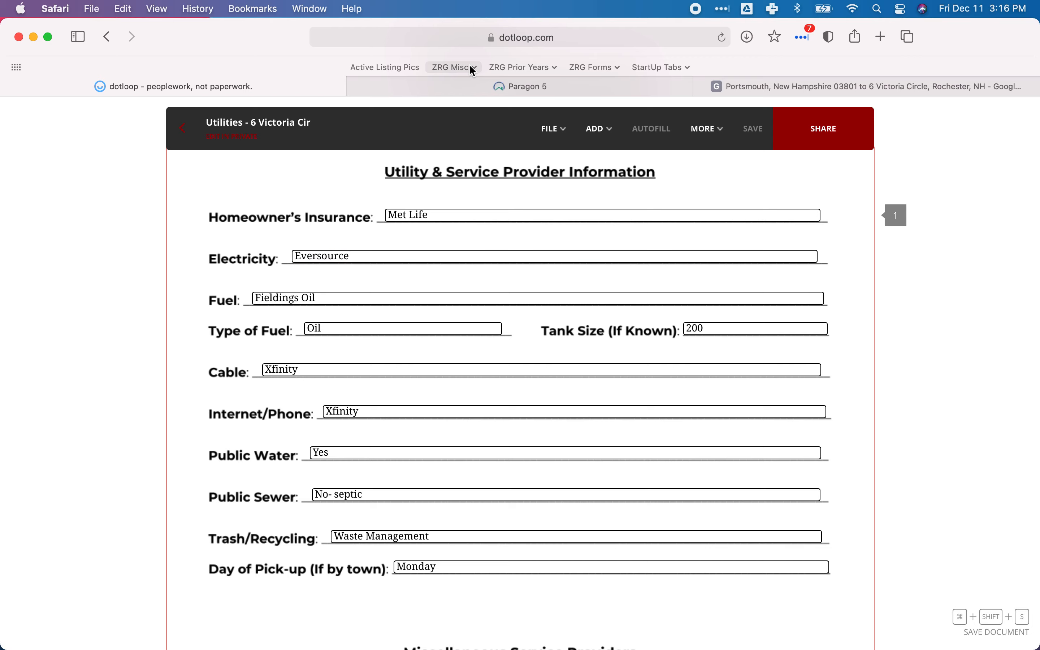
# Enter Eversource as the Electric Company in Paragon's Services section.
pyautogui.click(454, 83)
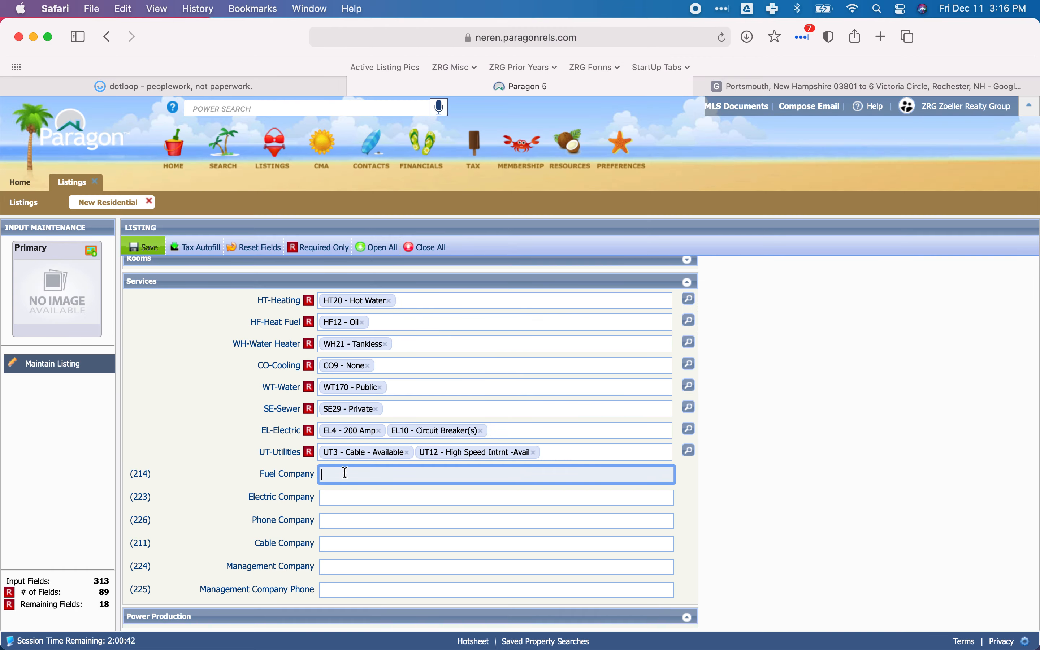
pyautogui.click(338, 498)
pyautogui.write('Eversource')
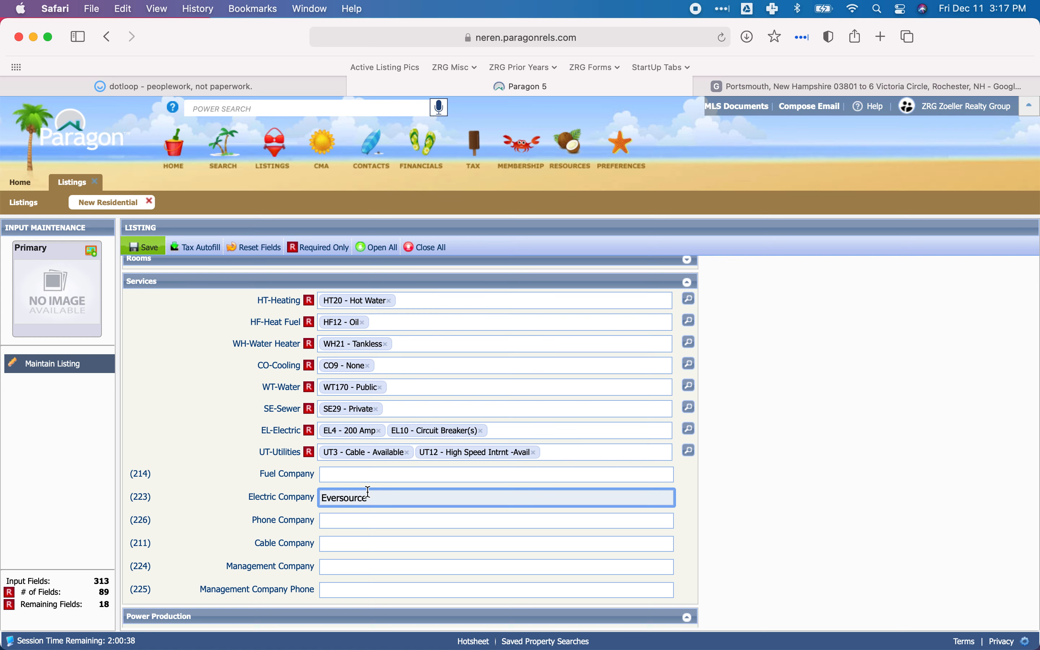
# Check the fuel provider on dotloop's Utilities form and enter Fieldings Oil as the Fuel Company in Paragon.
pyautogui.click(383, 475)
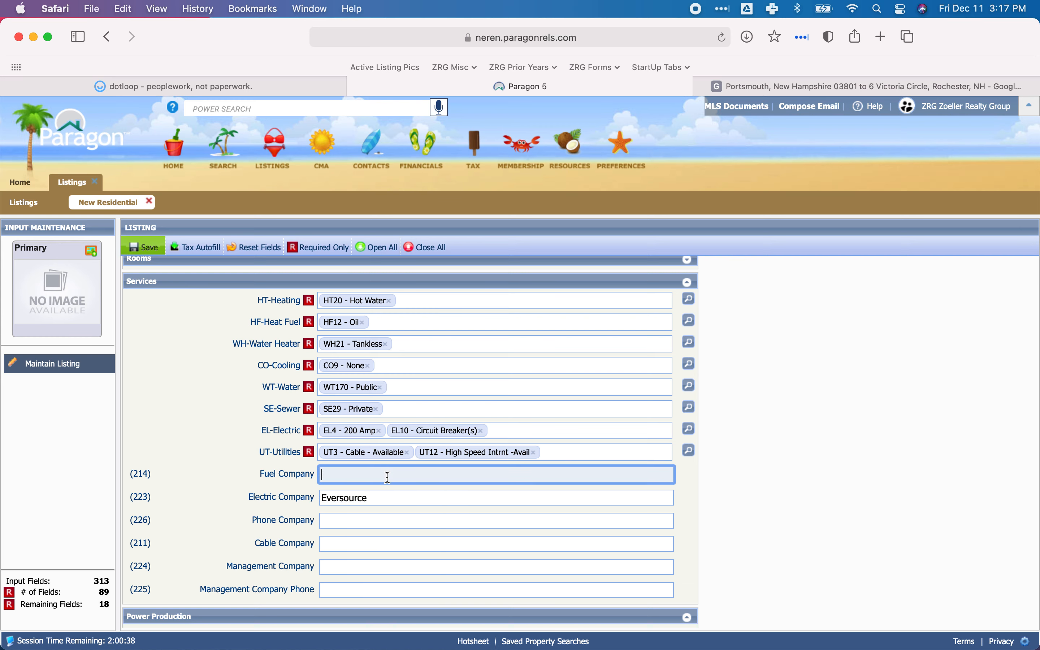
pyautogui.click(241, 88)
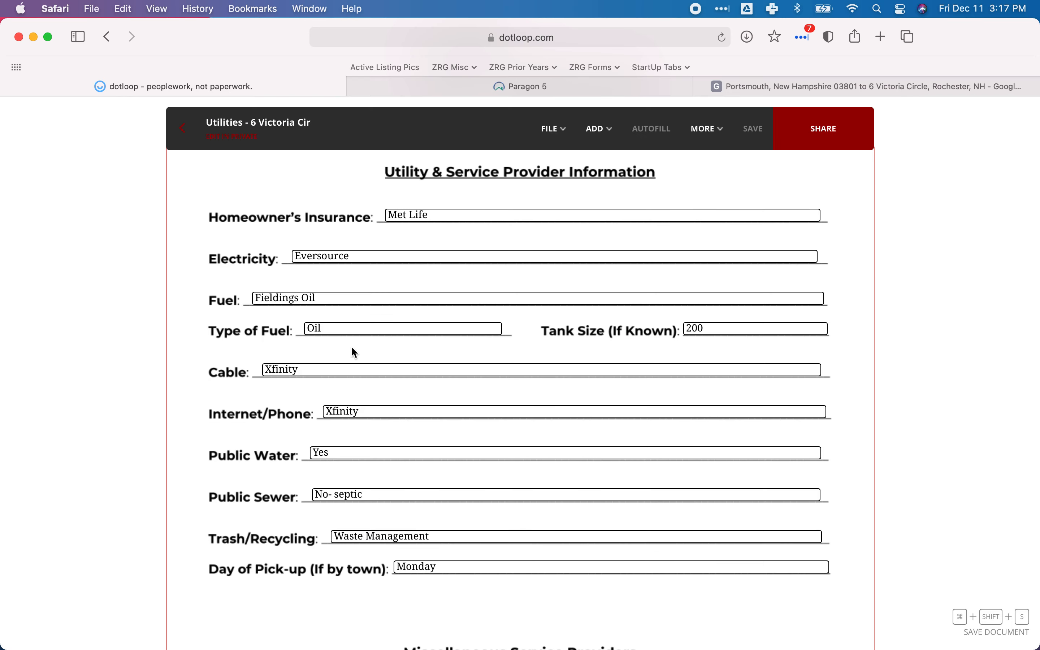
pyautogui.click(429, 88)
pyautogui.write('Fiel')
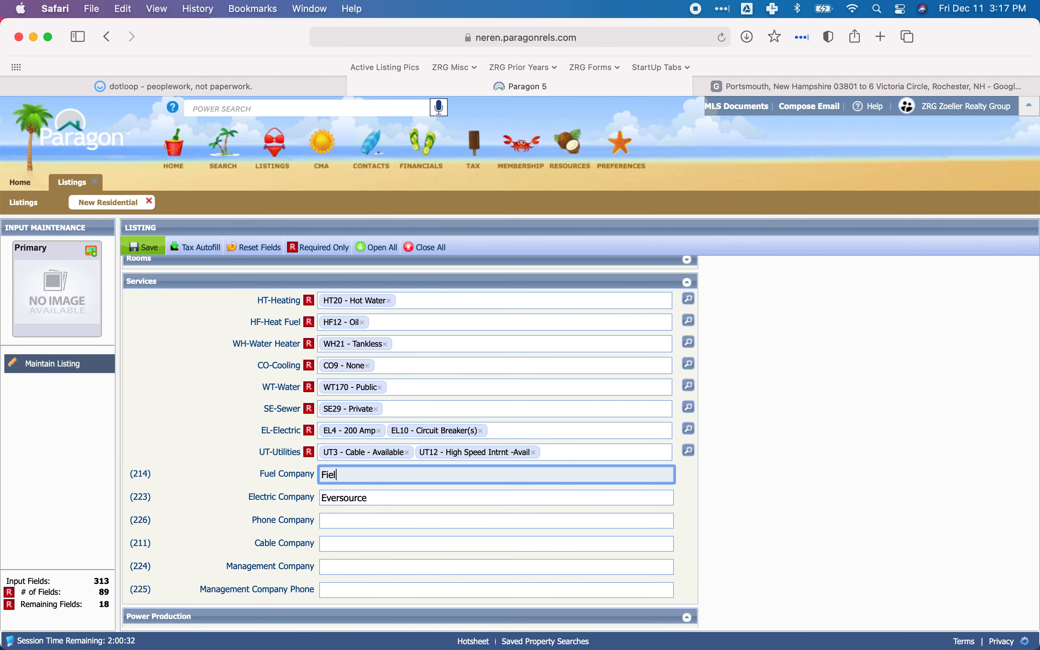
pyautogui.write('dings Oil')
pyautogui.press('Tab')
pyautogui.press('Tab')
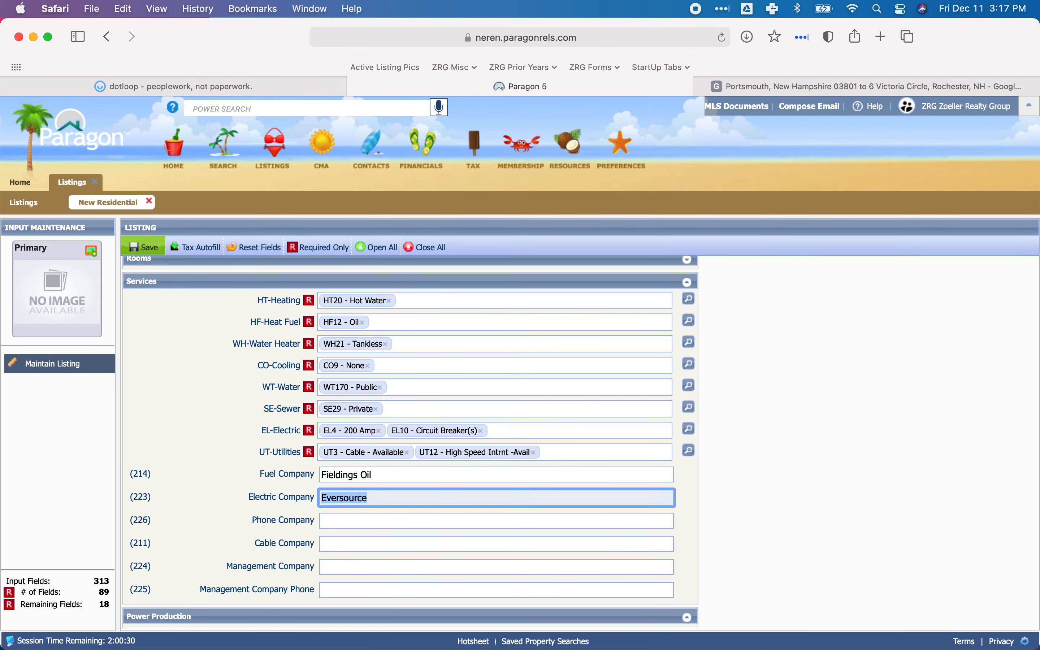
# Check the phone provider on dotloop's Utilities form and enter Xfinity as the Phone Company in Paragon's Services section.
pyautogui.click(213, 89)
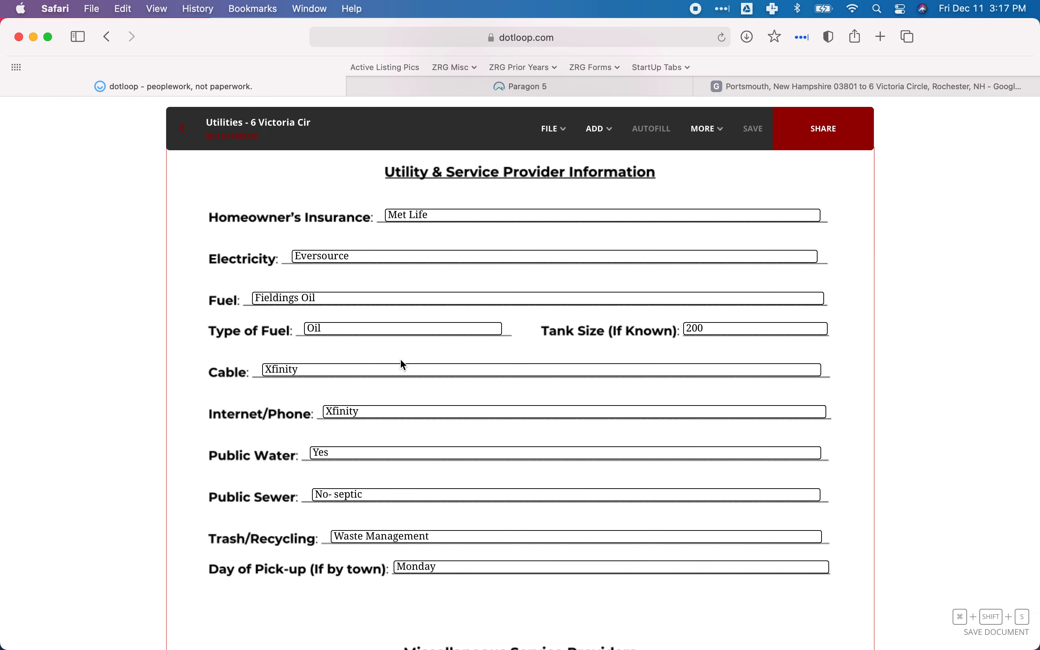
pyautogui.click(432, 92)
pyautogui.write('Xfinity')
pyautogui.press('Tab')
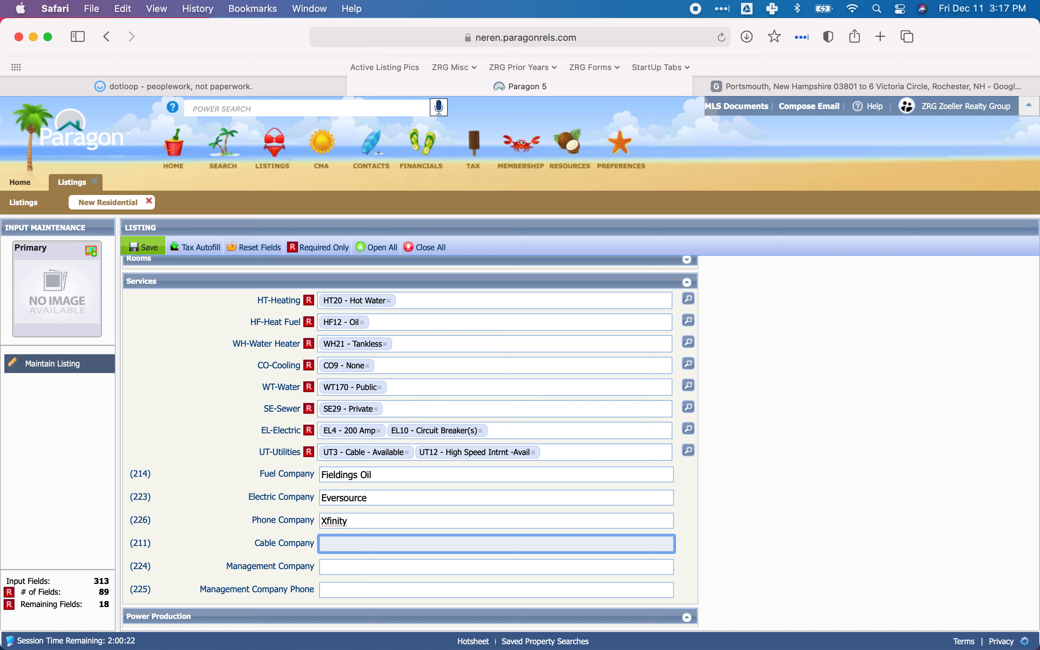
# Enter Xfinity as the Cable Company in Paragon, checking the spelling against dotloop's Utilities form.
pyautogui.write('Xfintin')
pyautogui.press('BackSpace')
pyautogui.press('BackSpace')
pyautogui.click(232, 86)
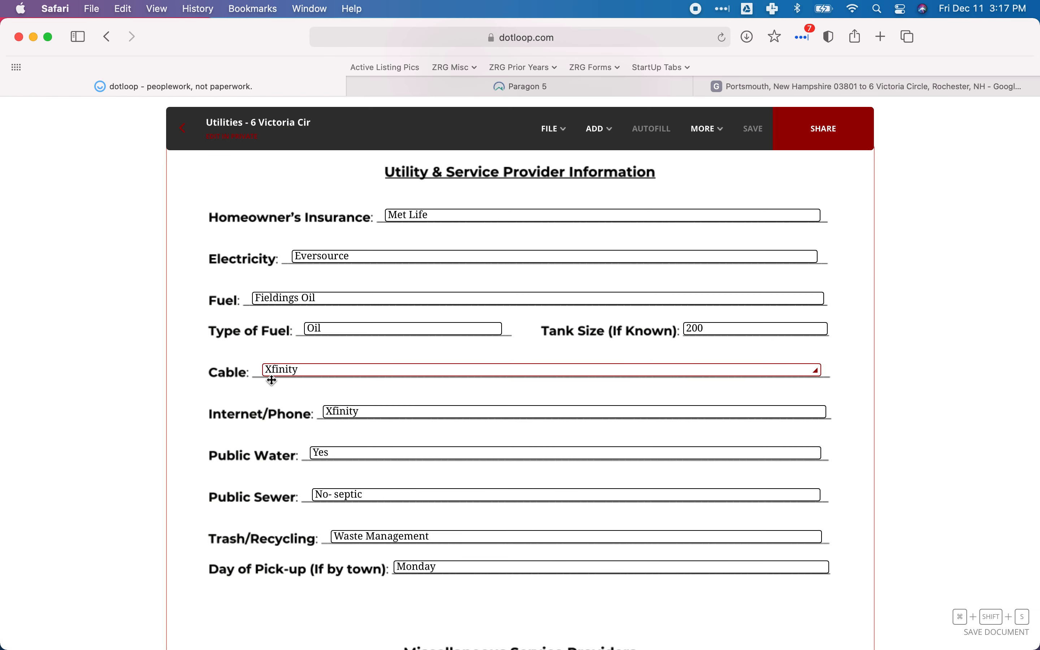
pyautogui.click(435, 85)
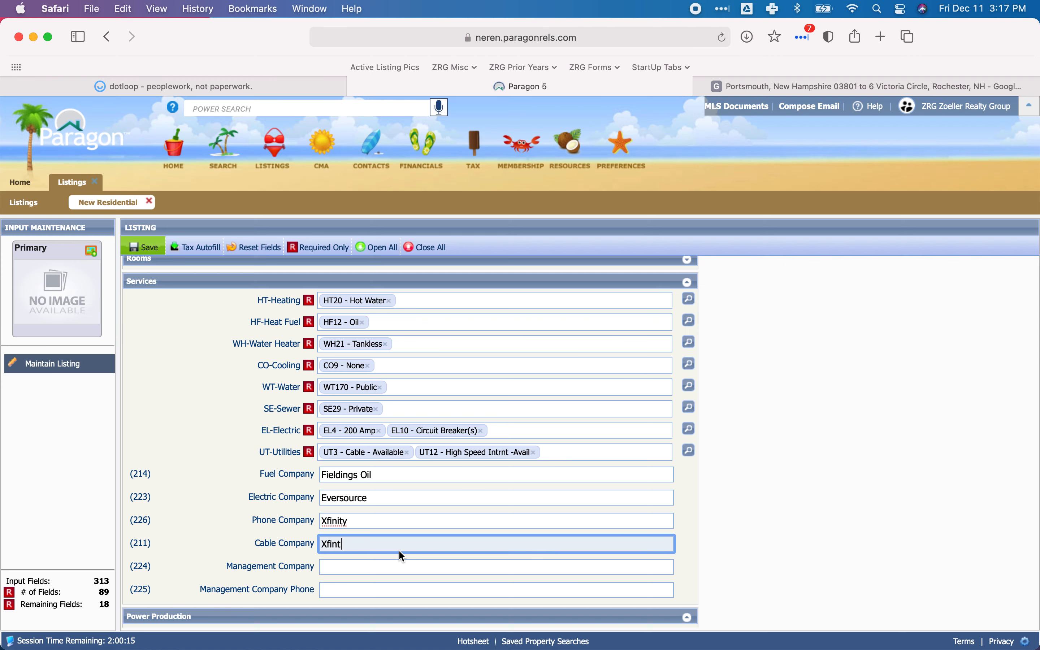
pyautogui.doubleClick(357, 540)
pyautogui.write('Xfinity')
pyautogui.scroll(-2, 360, 533)
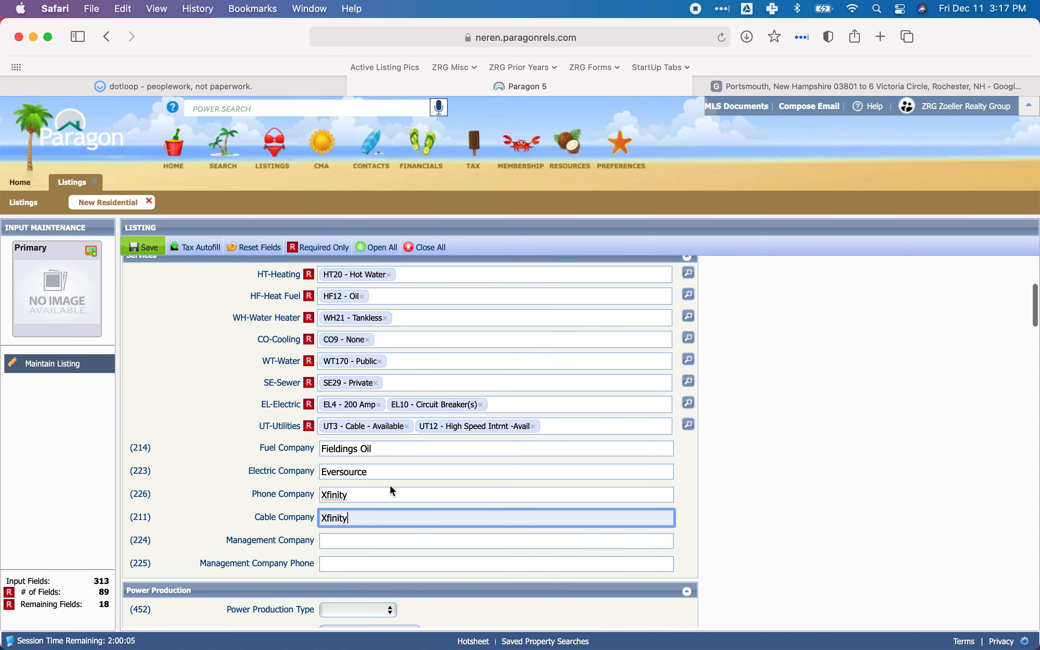
pyautogui.click(378, 495)
pyautogui.scroll(-3, 377, 494)
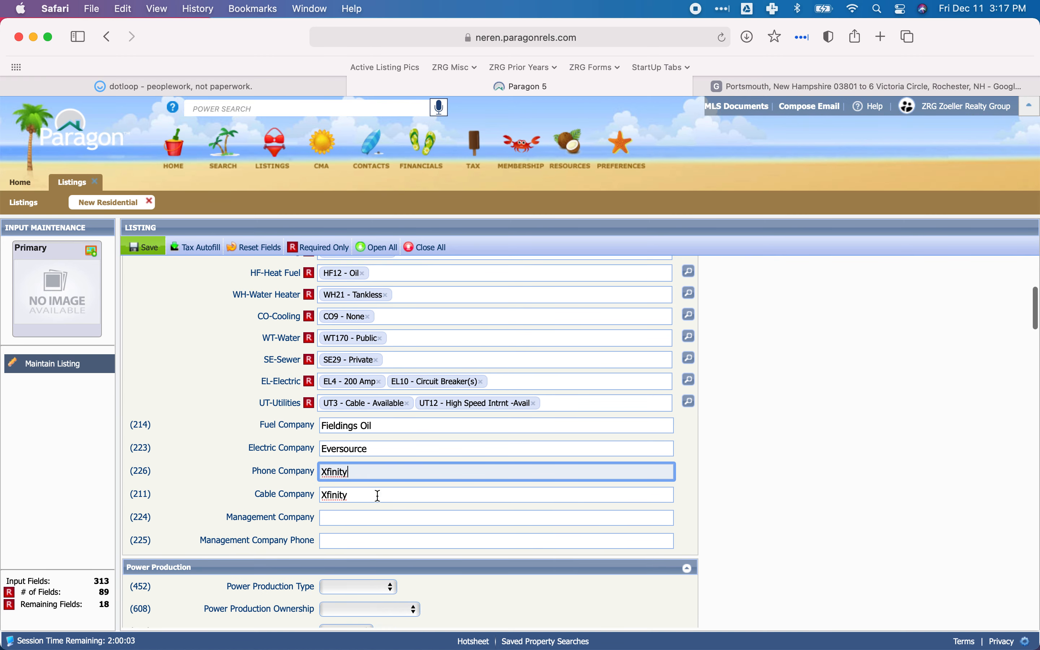
# Collapse the Services and Power Production sections of the listing form to reach the Compensation section.
pyautogui.scroll(10, 377, 495)
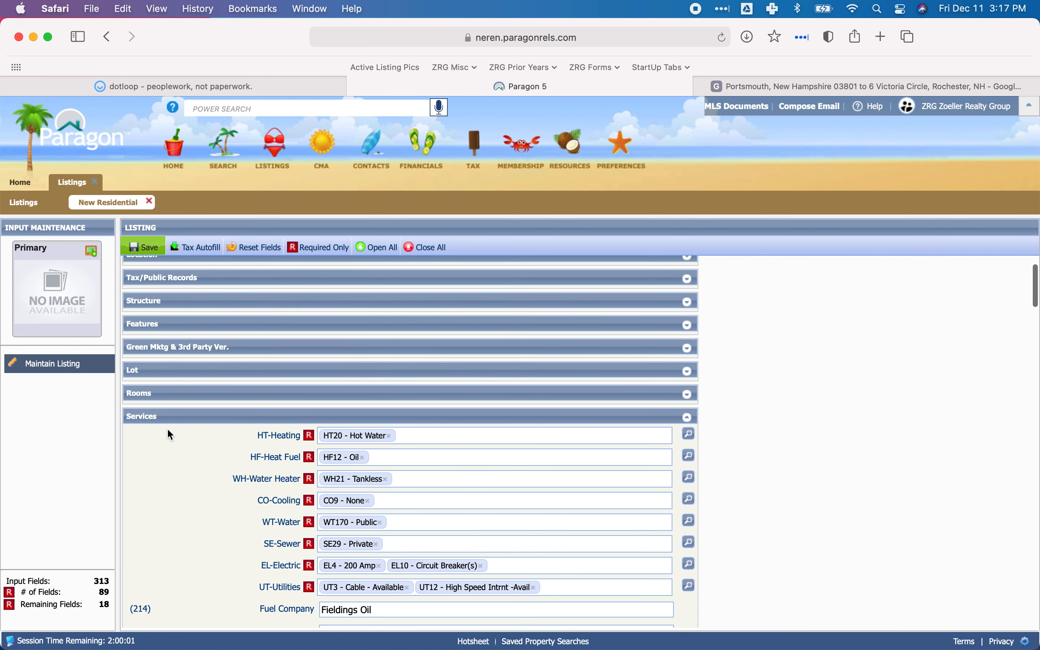
pyautogui.click(185, 416)
pyautogui.scroll(-1, 311, 420)
pyautogui.scroll(-1, 311, 426)
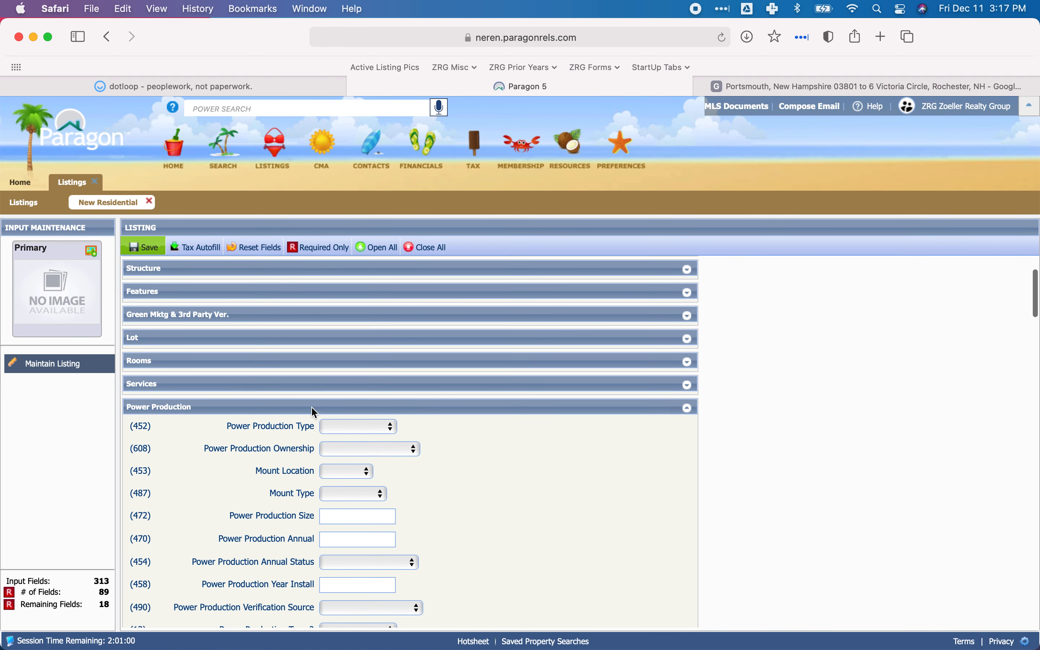
pyautogui.click(192, 407)
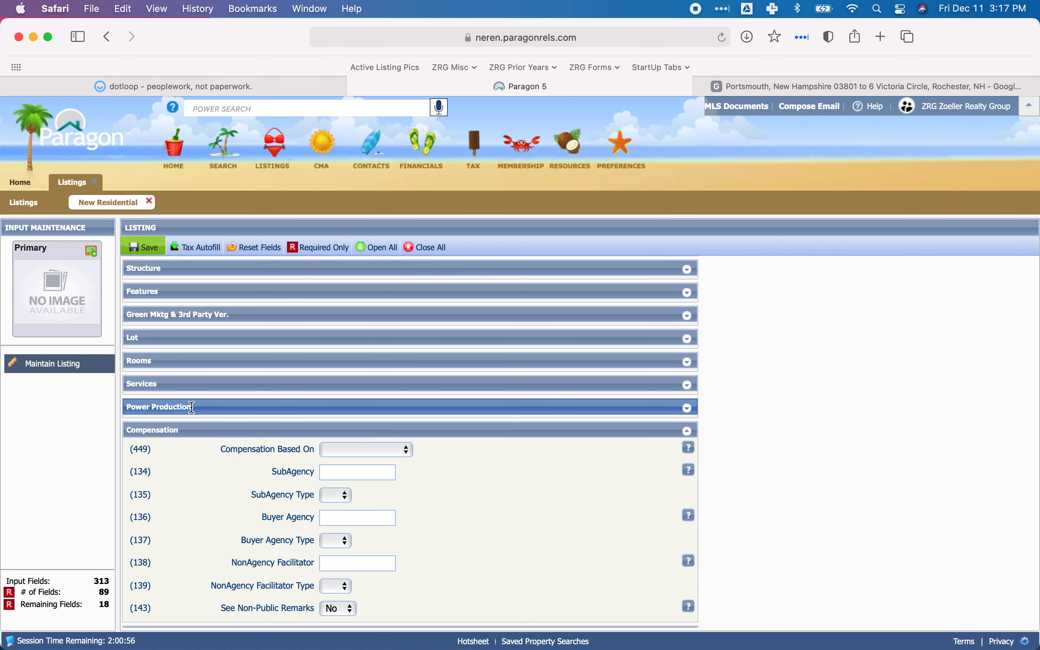
pyautogui.scroll(-1, 336, 416)
pyautogui.scroll(-2, 334, 413)
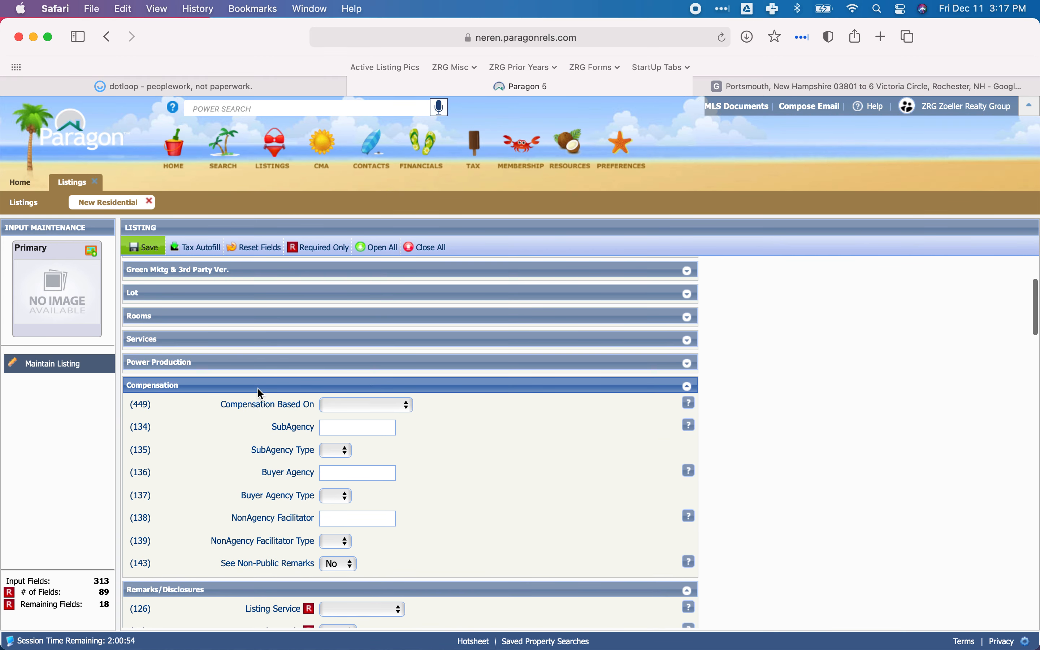
pyautogui.click(190, 81)
pyautogui.click(175, 137)
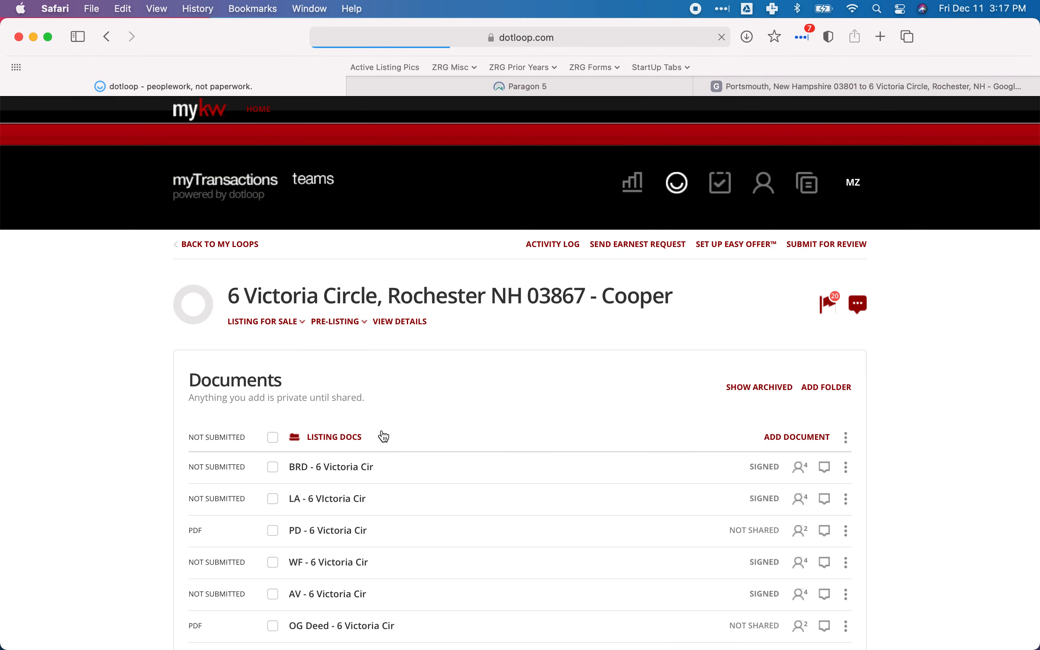
pyautogui.scroll(-3, 380, 432)
pyautogui.click(335, 403)
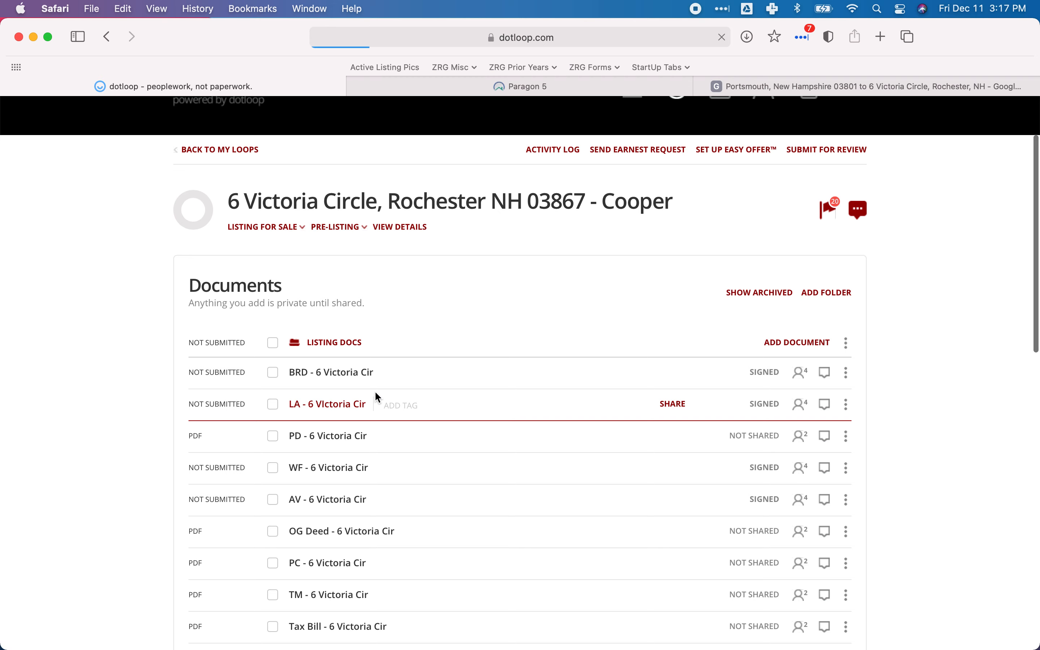
pyautogui.moveTo(468, 91)
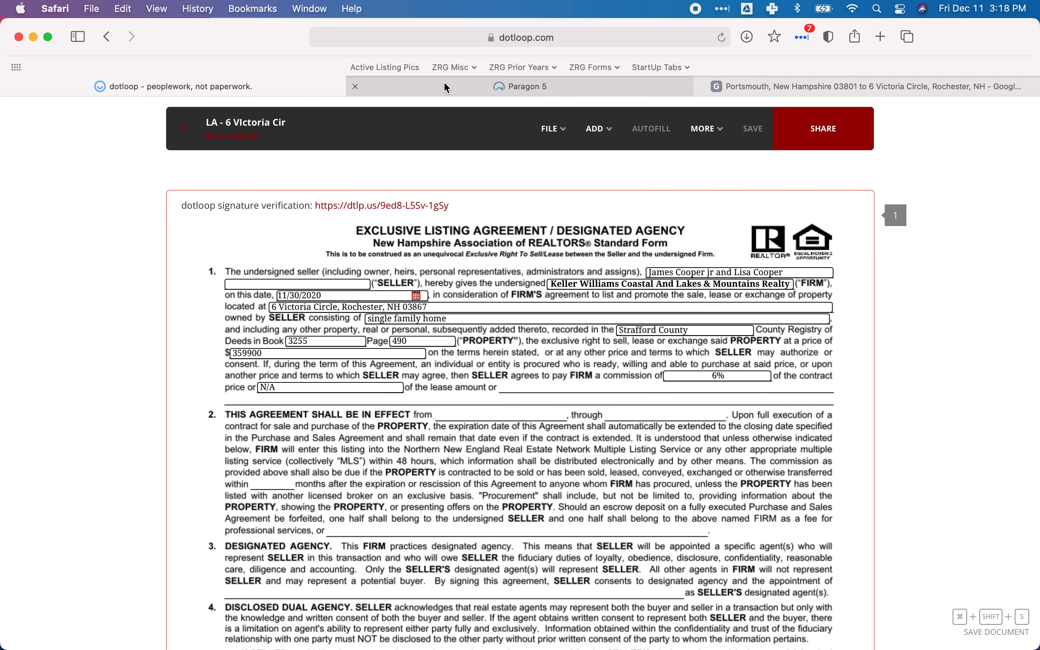
# Set Compensation Based On to Net Sales Price in the Compensation section of the Paragon listing.
pyautogui.click(447, 88)
pyautogui.scroll(-1, 412, 387)
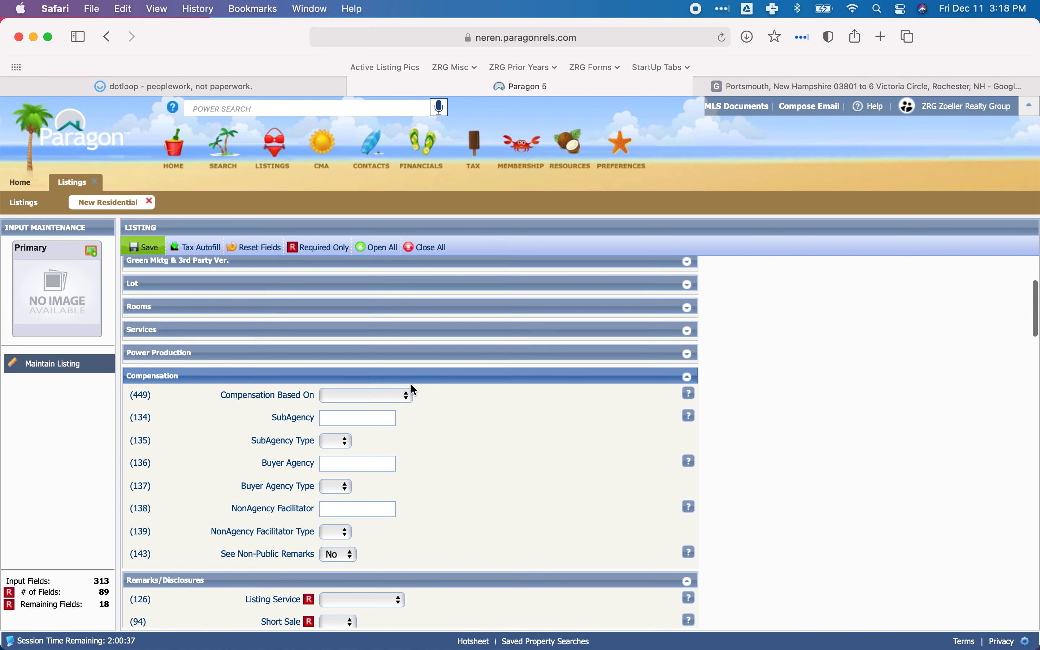
pyautogui.scroll(-1, 412, 389)
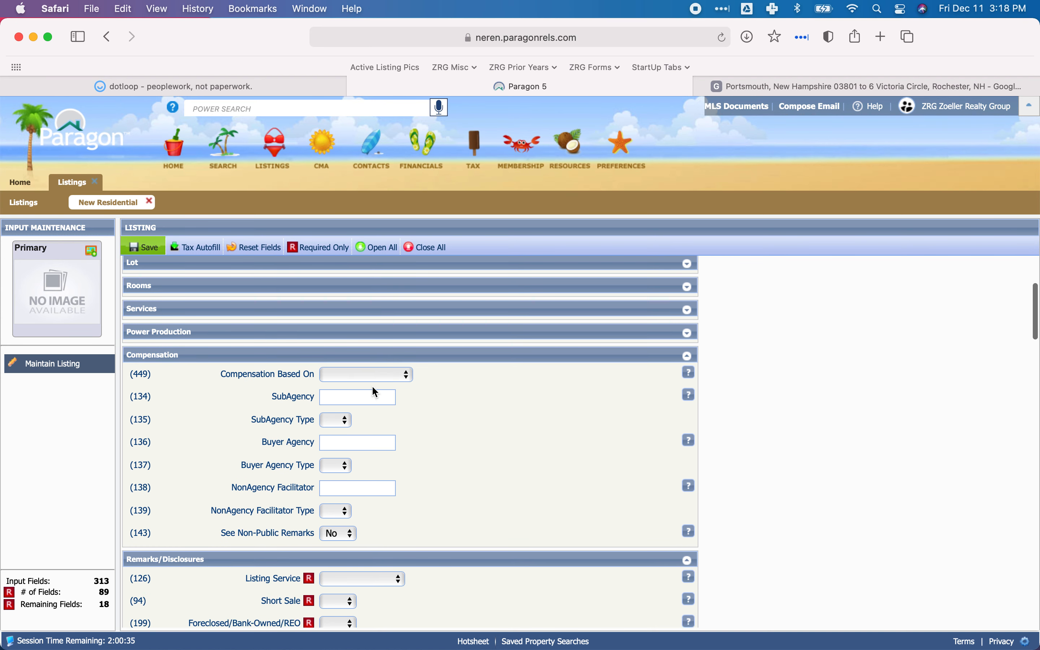
pyautogui.click(355, 382)
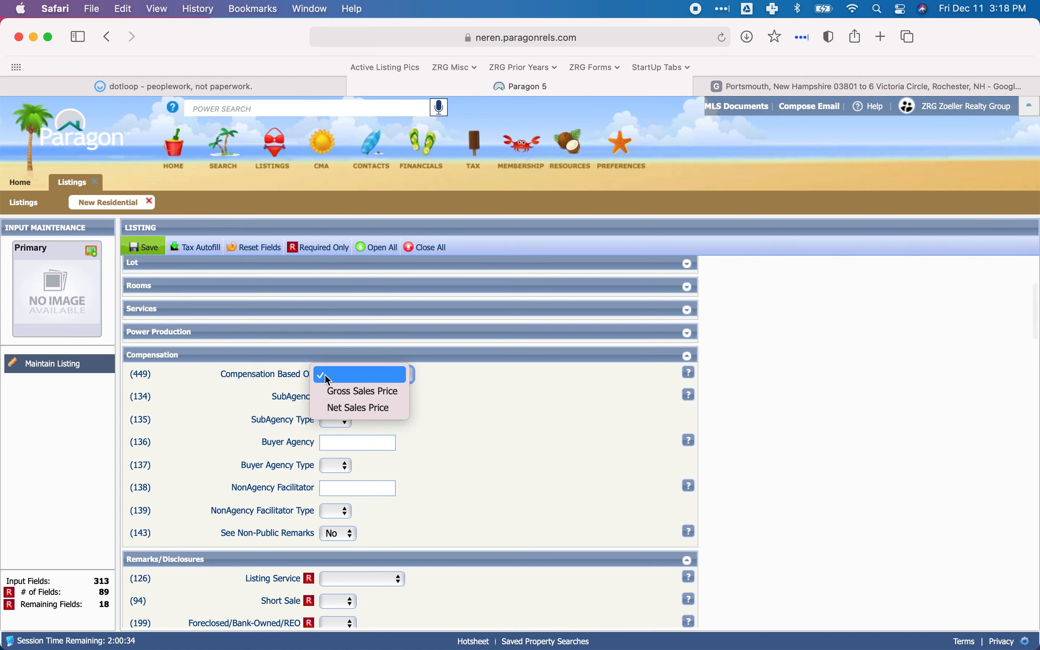
pyautogui.click(361, 411)
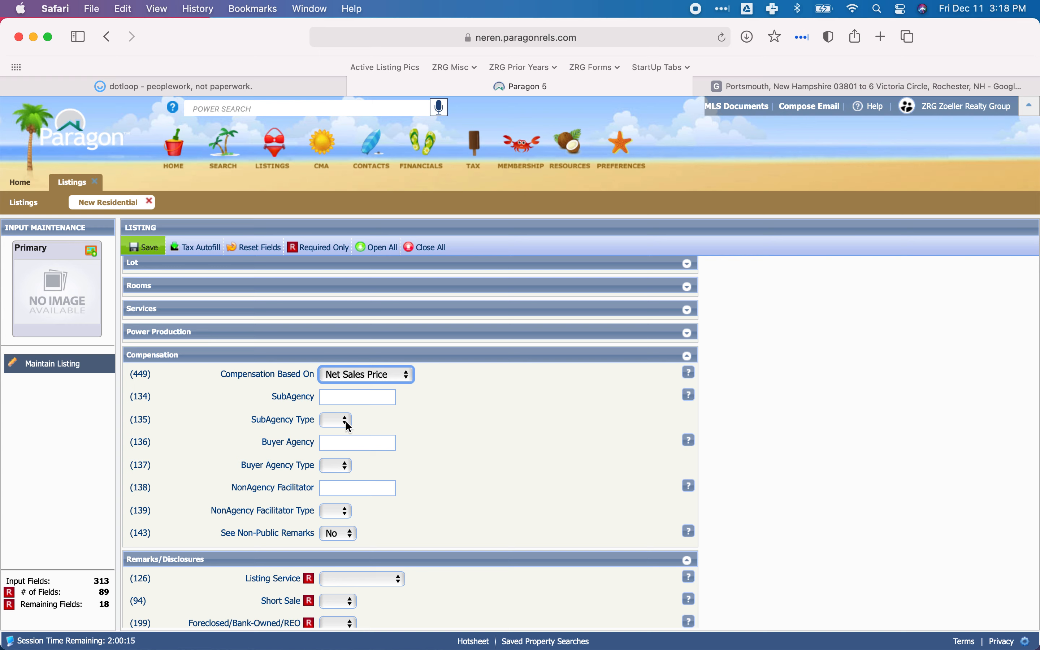
# Set Buyer Agency compensation to 2 with the Buyer Agency Type as %.
pyautogui.click(351, 444)
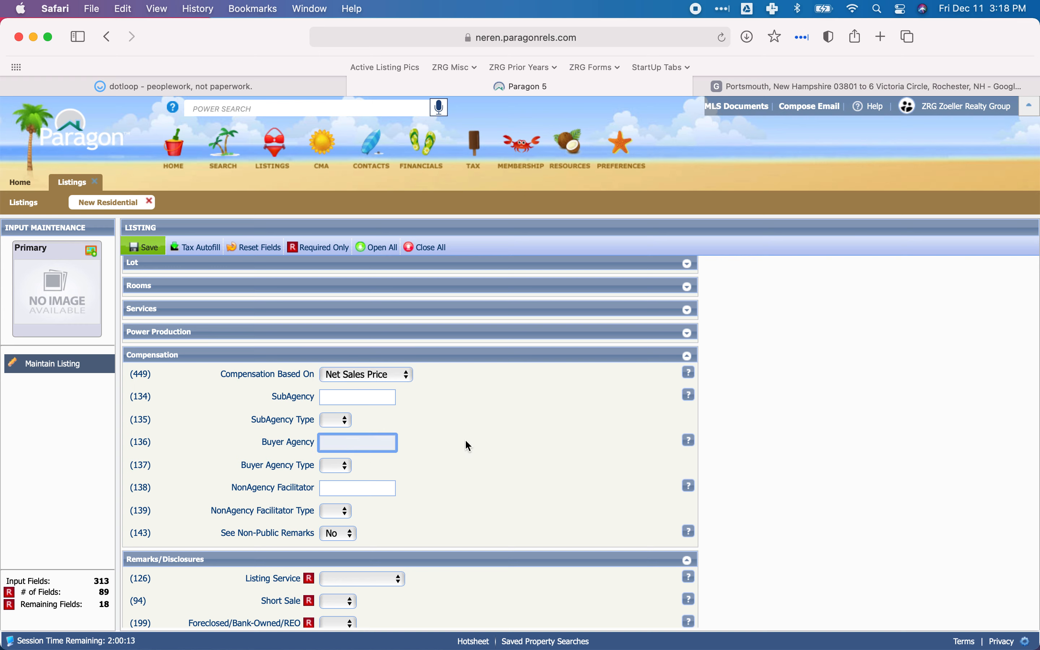
pyautogui.write('2')
pyautogui.press('Tab')
pyautogui.click(337, 463)
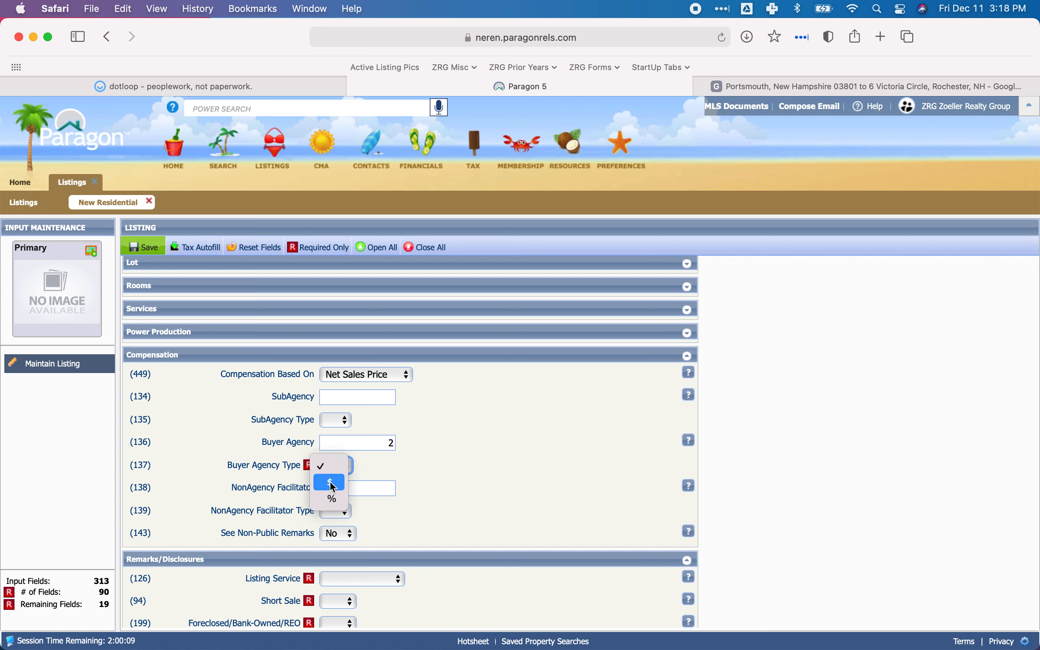
pyautogui.click(332, 500)
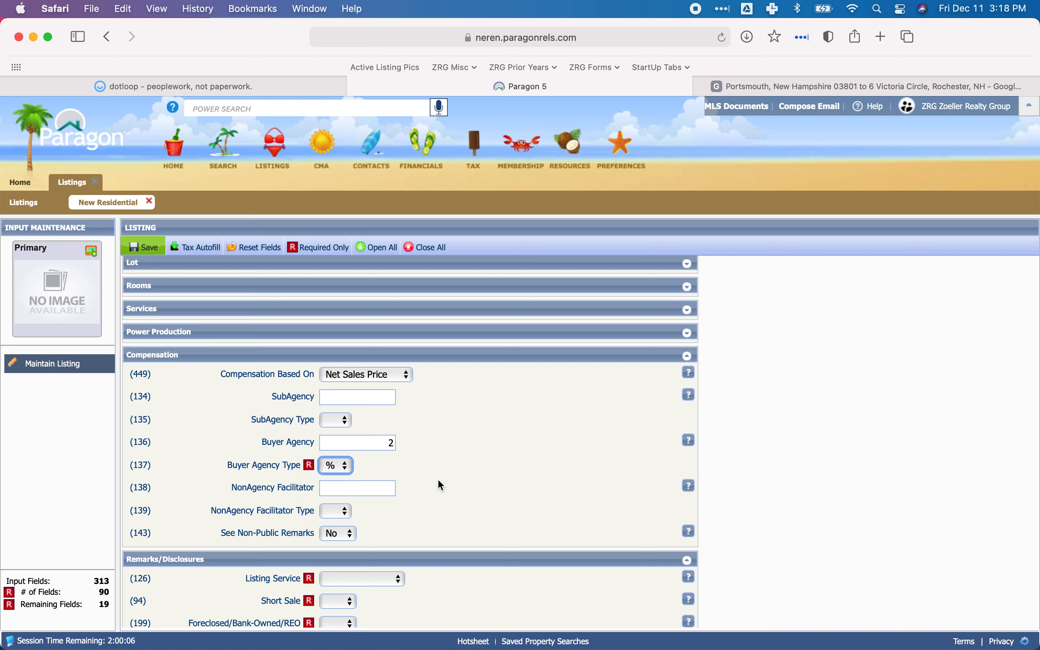
# Set NonAgency Facilitator compensation to 2 with the NonAgency Facilitator Type as %.
pyautogui.click(349, 491)
pyautogui.write('2')
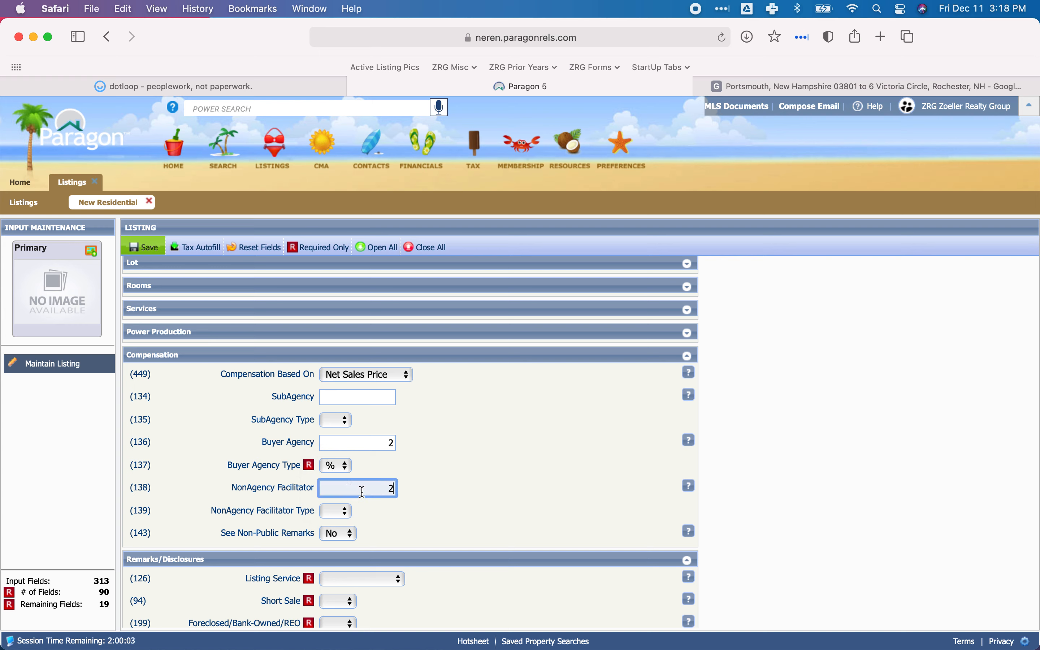
pyautogui.click(346, 511)
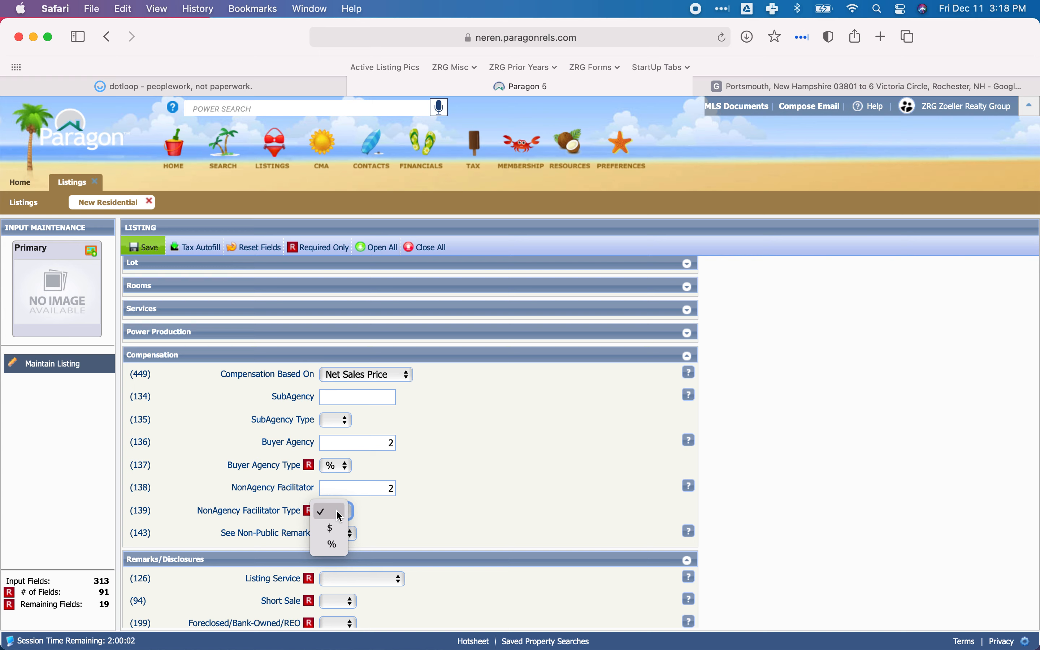
pyautogui.click(333, 546)
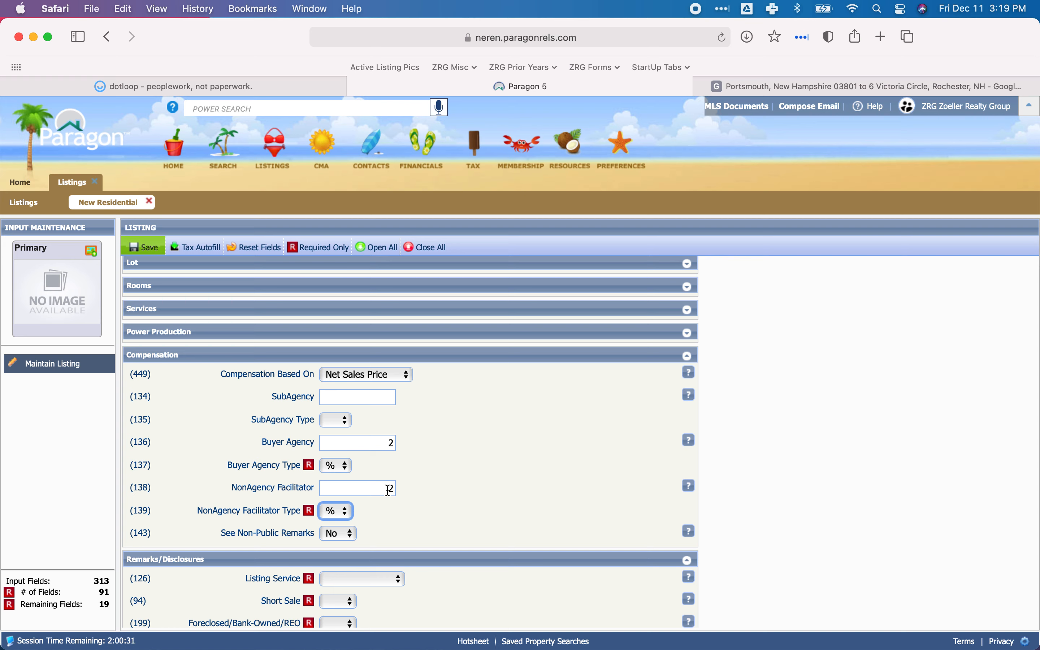
# Collapse the Compensation section and set Listing Service to Full Service under Remarks/Disclosures.
pyautogui.click(235, 356)
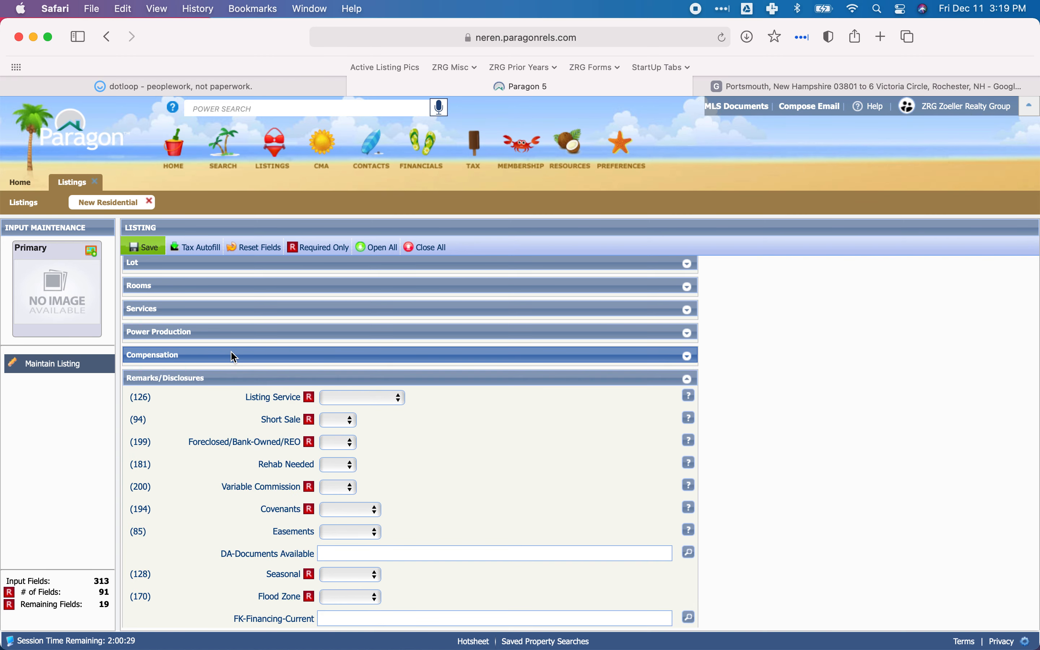
pyautogui.scroll(-3, 409, 444)
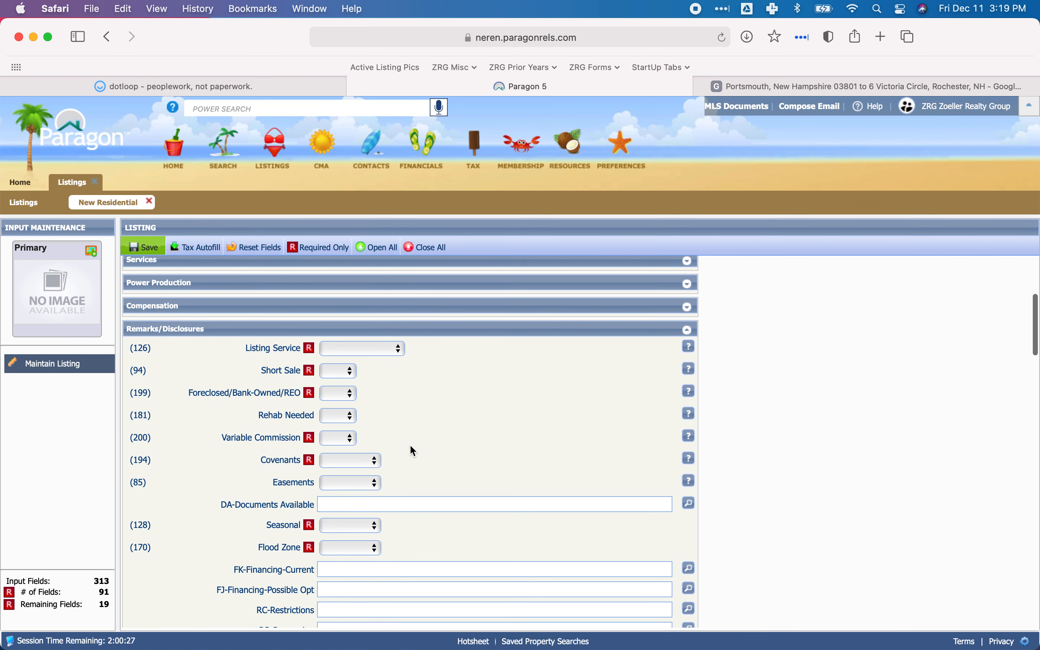
pyautogui.click(363, 351)
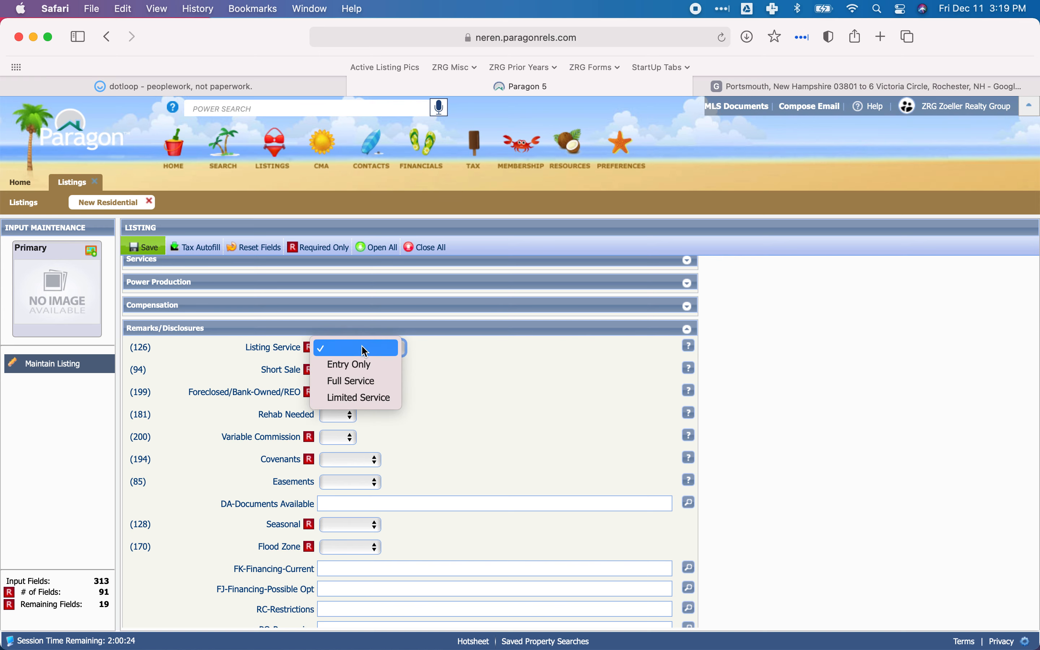
pyautogui.click(359, 382)
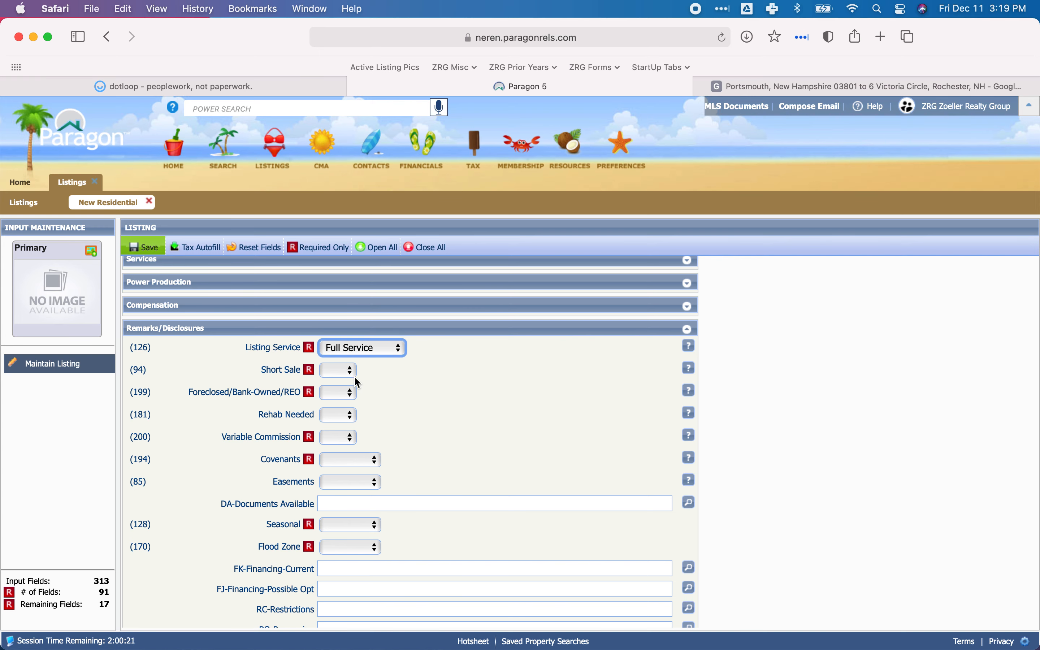
# Set Short Sale, Foreclosed/Bank-Owned/REO and Variable Commission to No in the Remarks/Disclosures section.
pyautogui.click(347, 372)
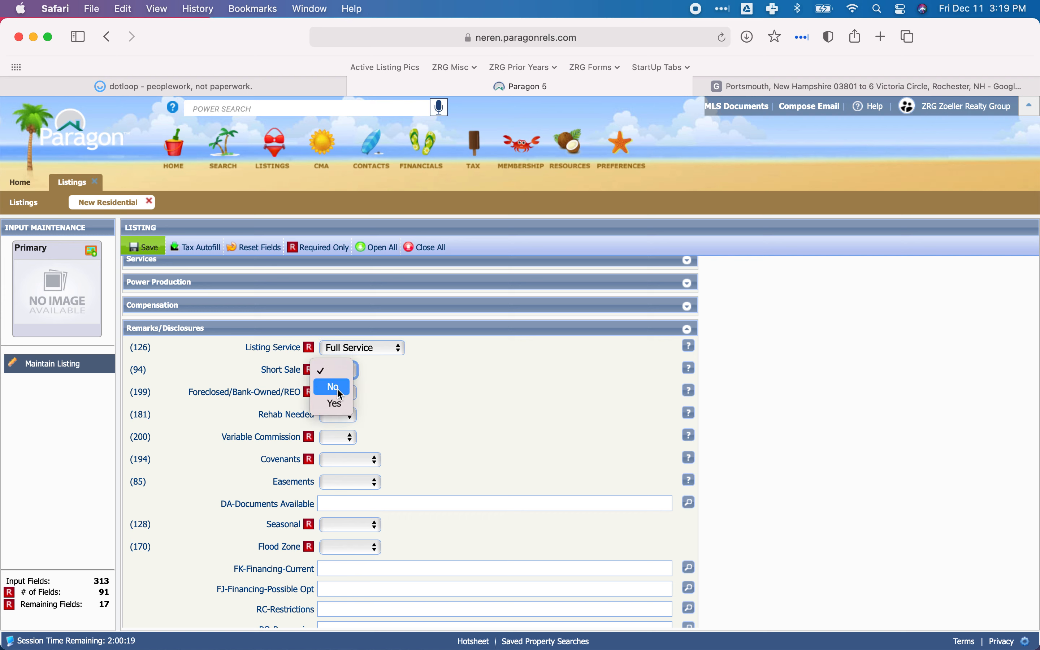
pyautogui.click(338, 388)
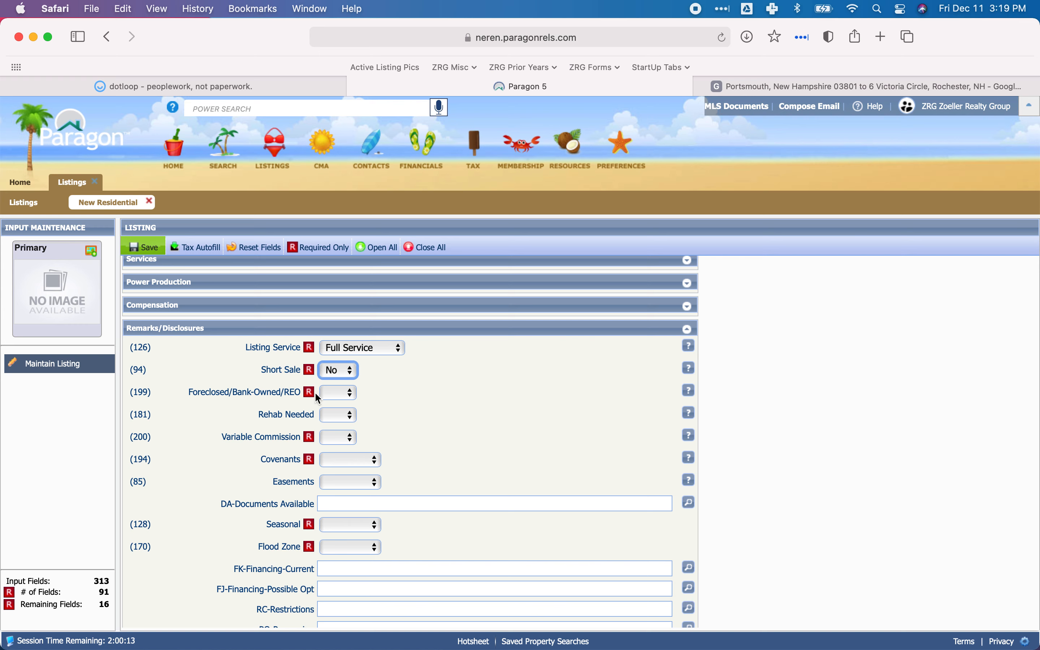
pyautogui.click(336, 393)
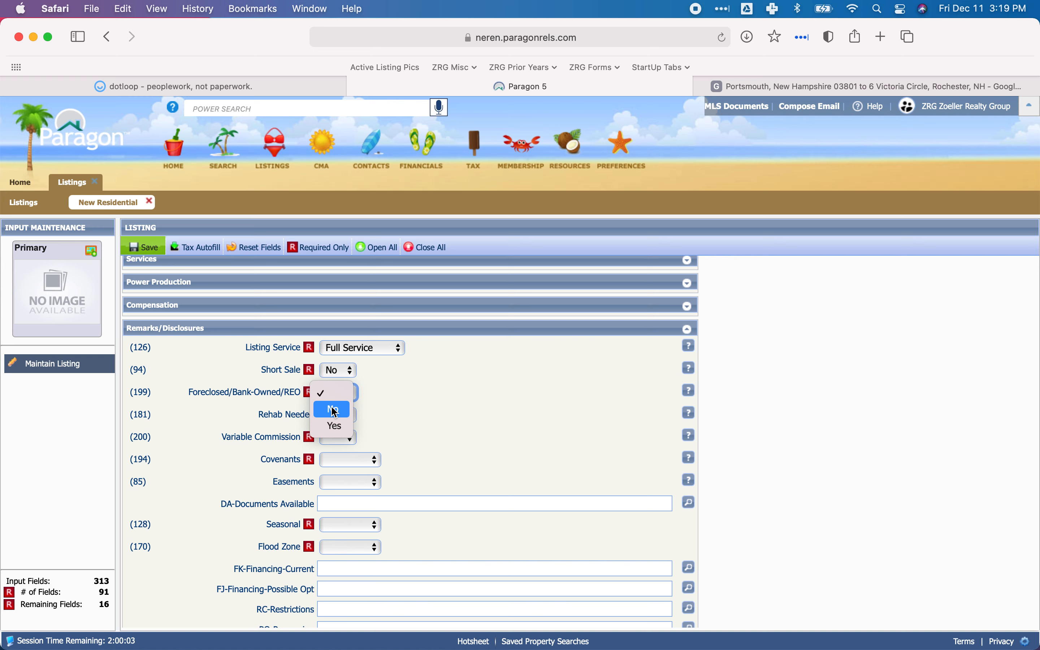
pyautogui.click(335, 411)
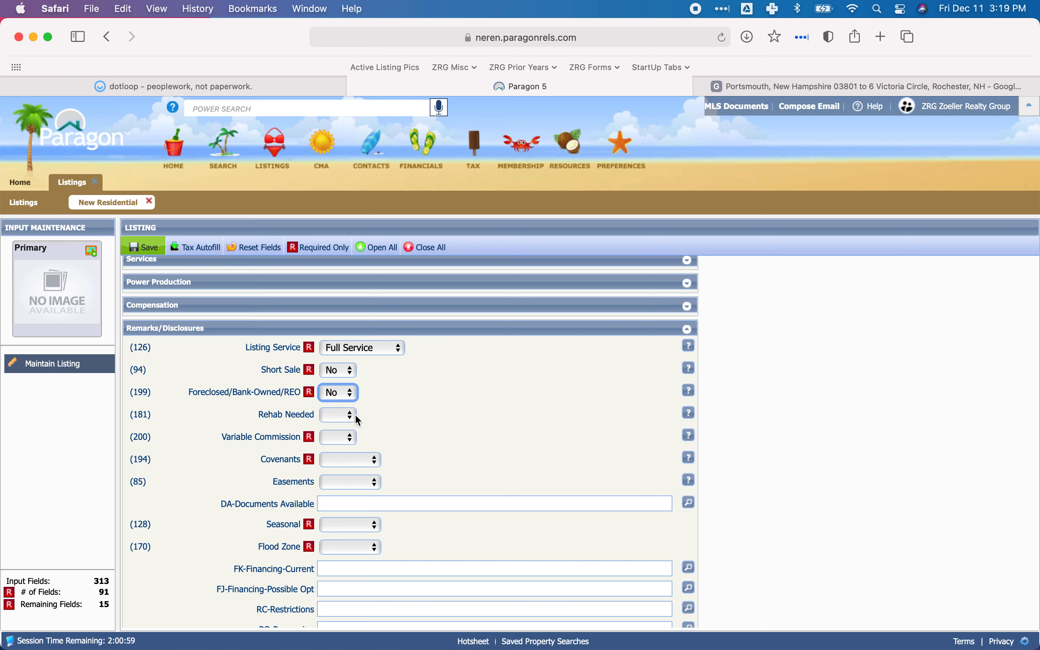
pyautogui.click(341, 442)
pyautogui.click(336, 457)
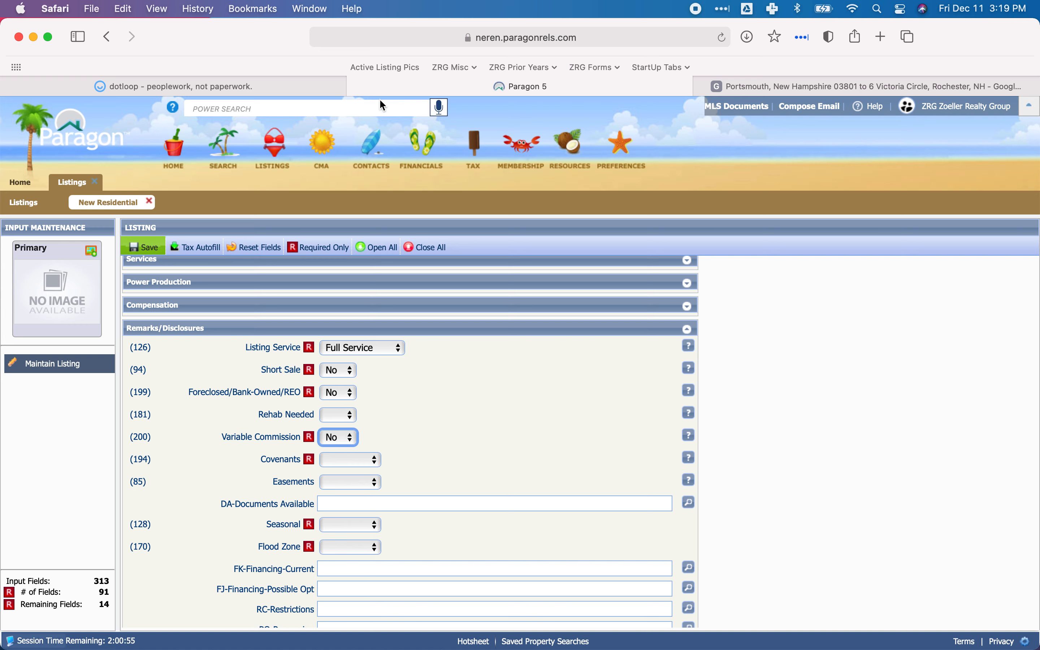
pyautogui.click(274, 86)
pyautogui.scroll(-10, 428, 375)
pyautogui.scroll(-15, 428, 374)
pyautogui.scroll(2, 428, 374)
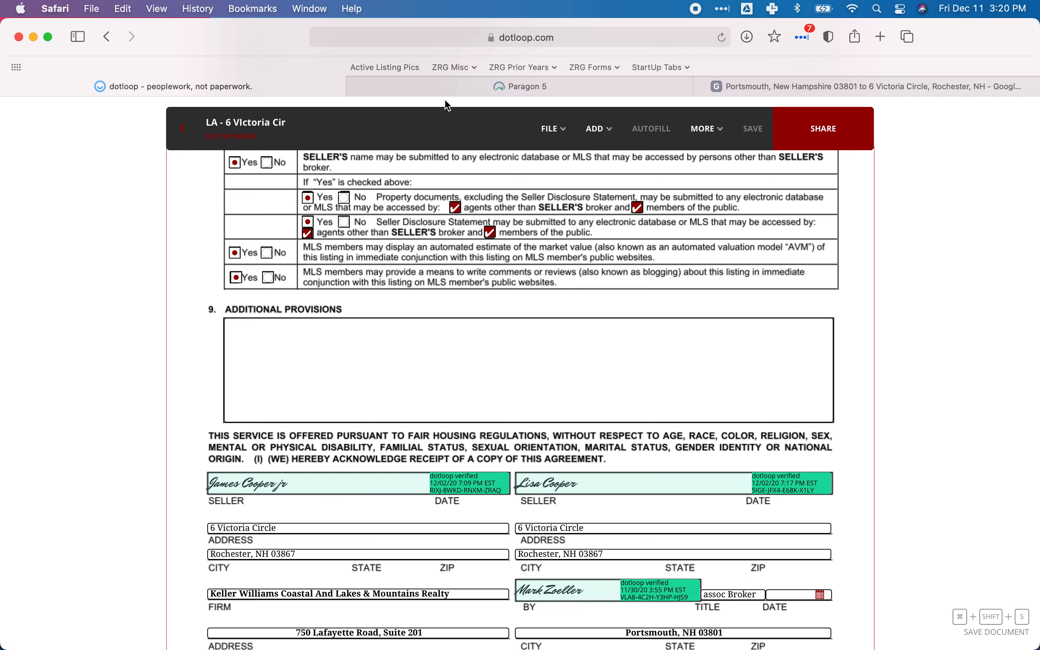
pyautogui.click(447, 86)
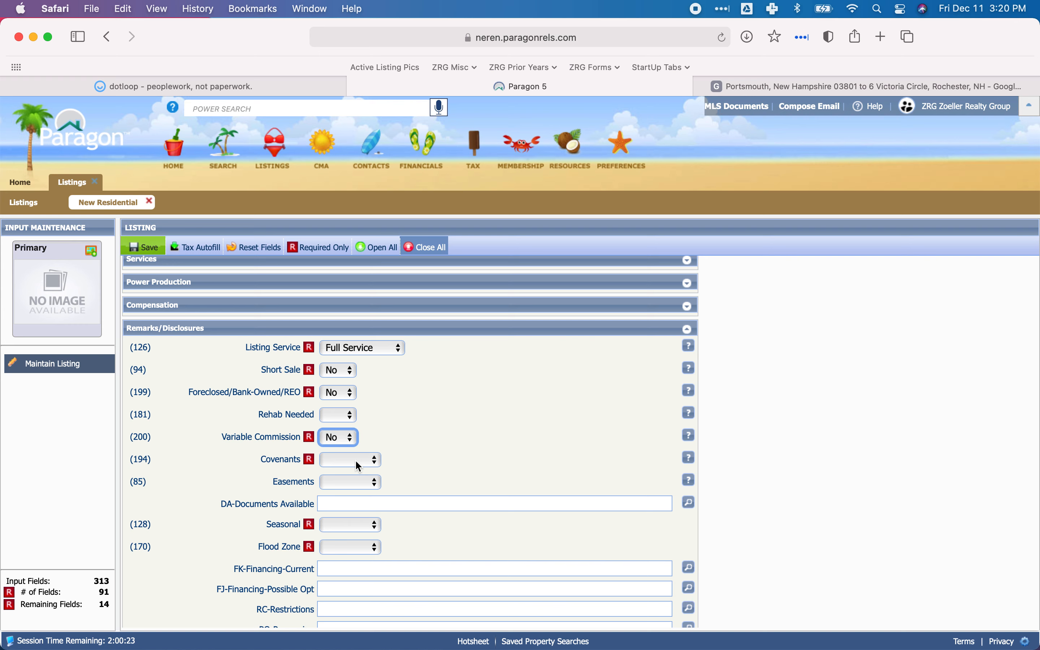
pyautogui.moveTo(232, 86)
pyautogui.click(256, 86)
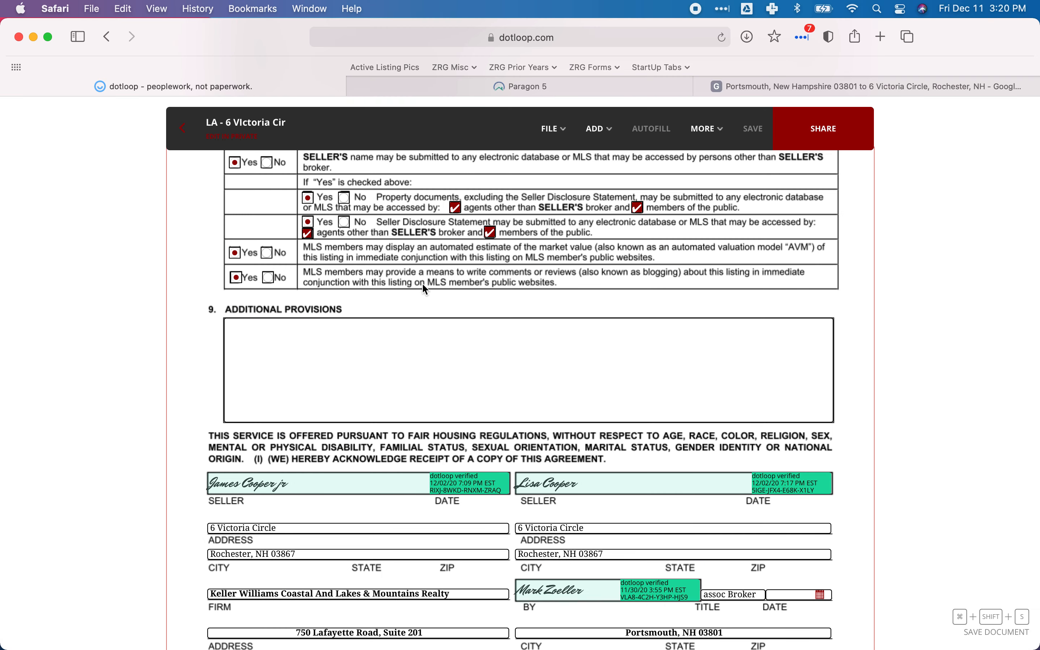
pyautogui.scroll(3, 430, 258)
pyautogui.click(412, 85)
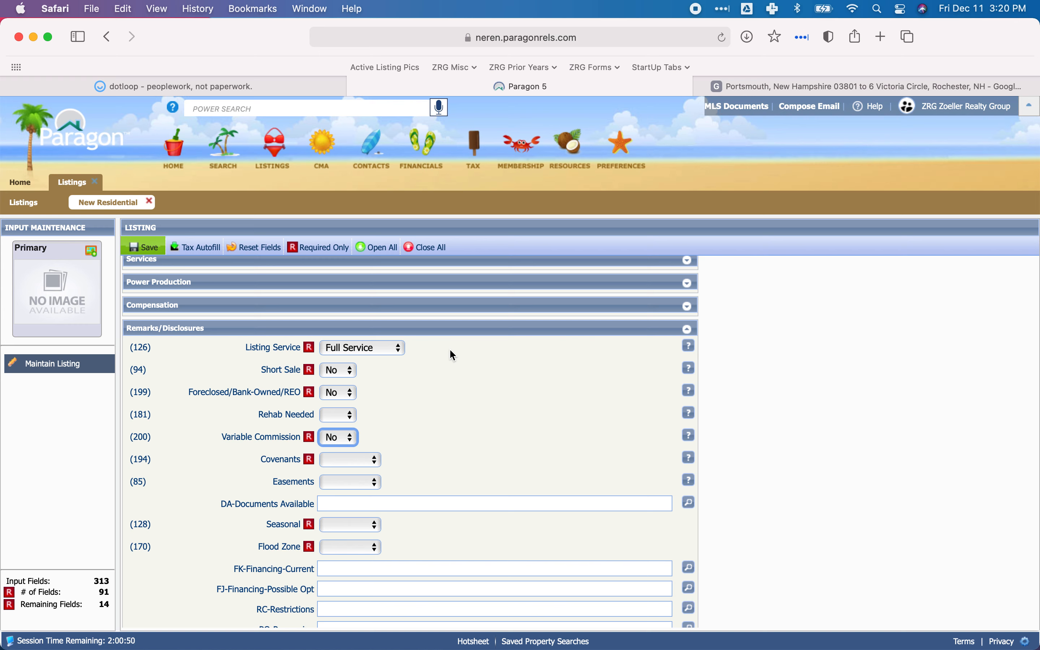
# Set Covenants and Seasonal to No in the Remarks/Disclosures section.
pyautogui.click(348, 467)
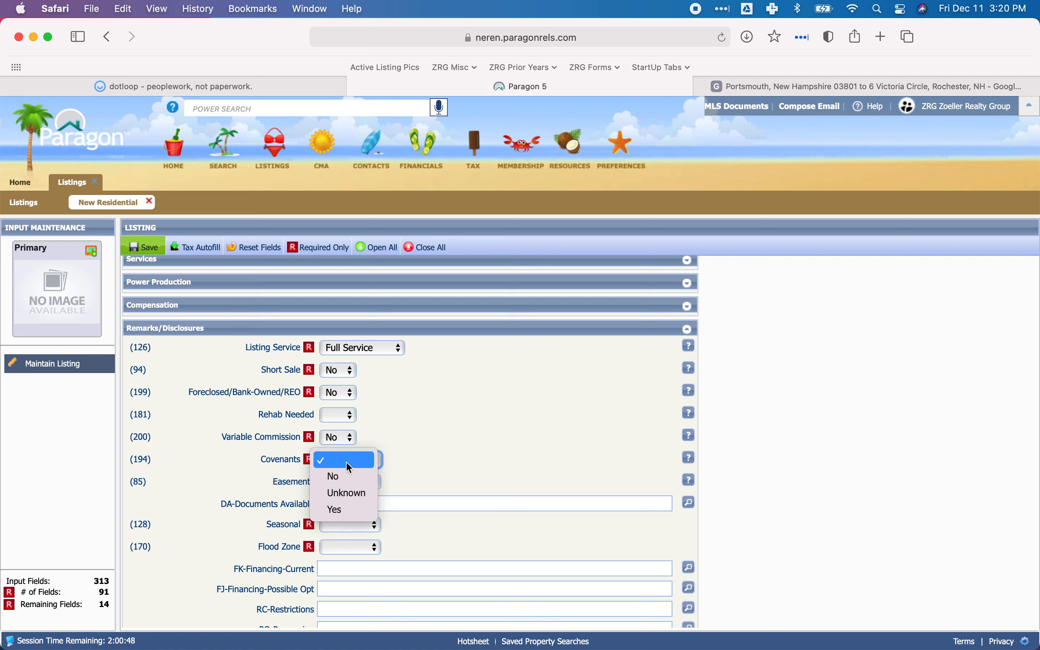
pyautogui.click(337, 473)
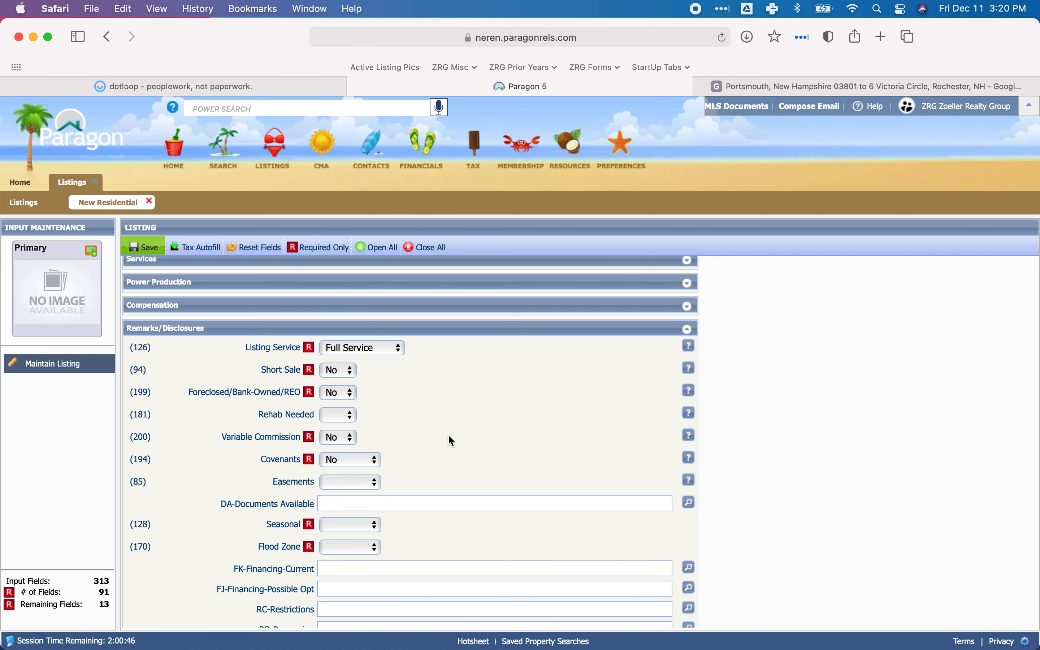
pyautogui.scroll(-3, 433, 434)
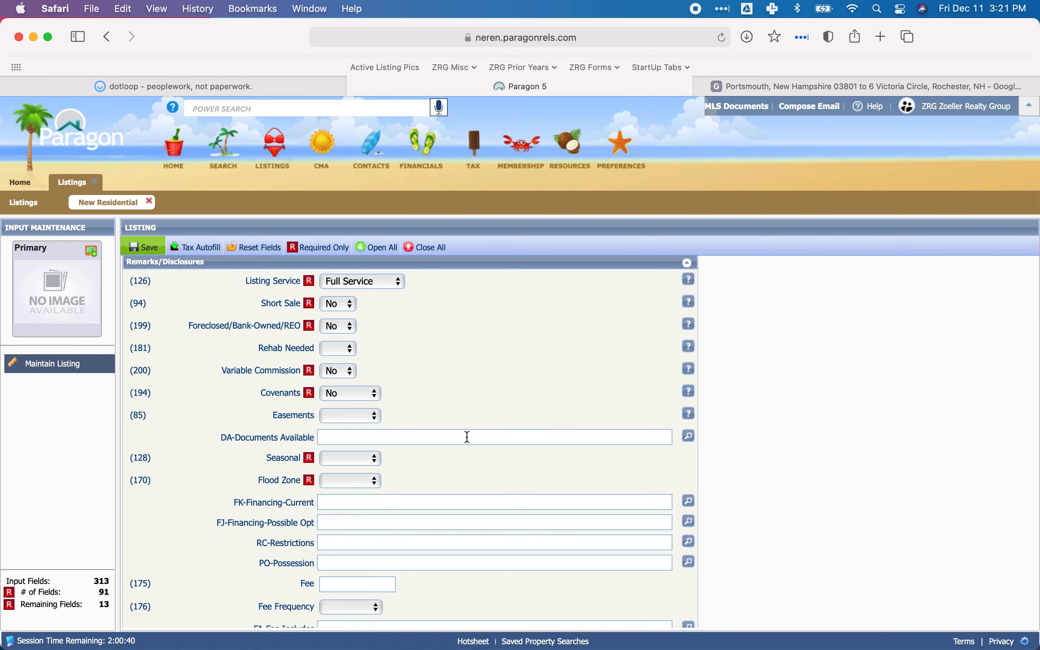
pyautogui.scroll(-4, 447, 424)
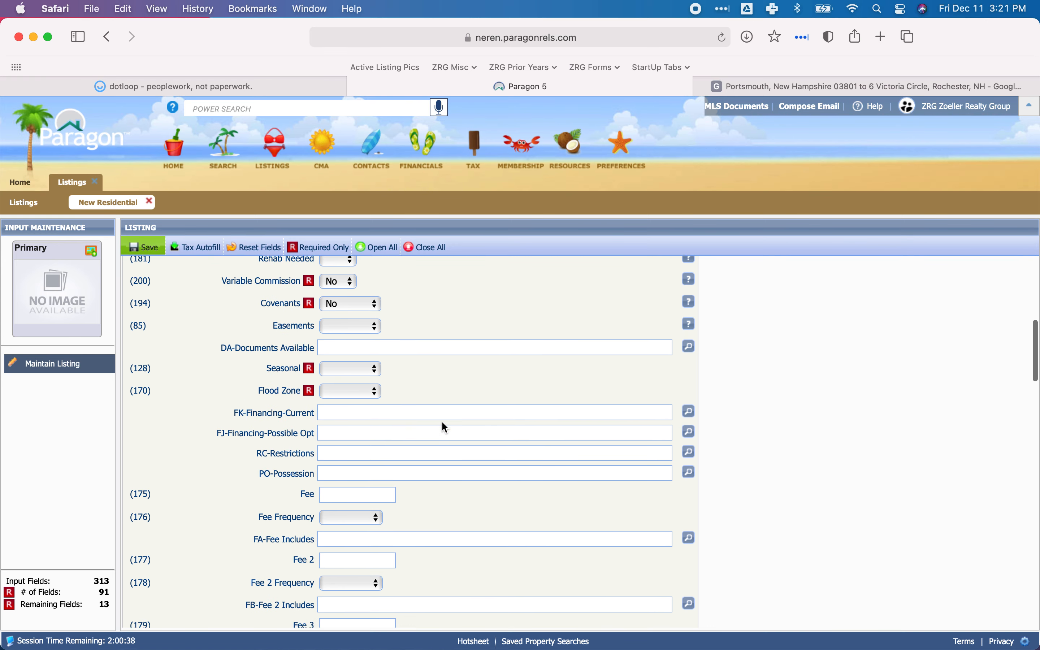
pyautogui.click(362, 368)
pyautogui.click(351, 386)
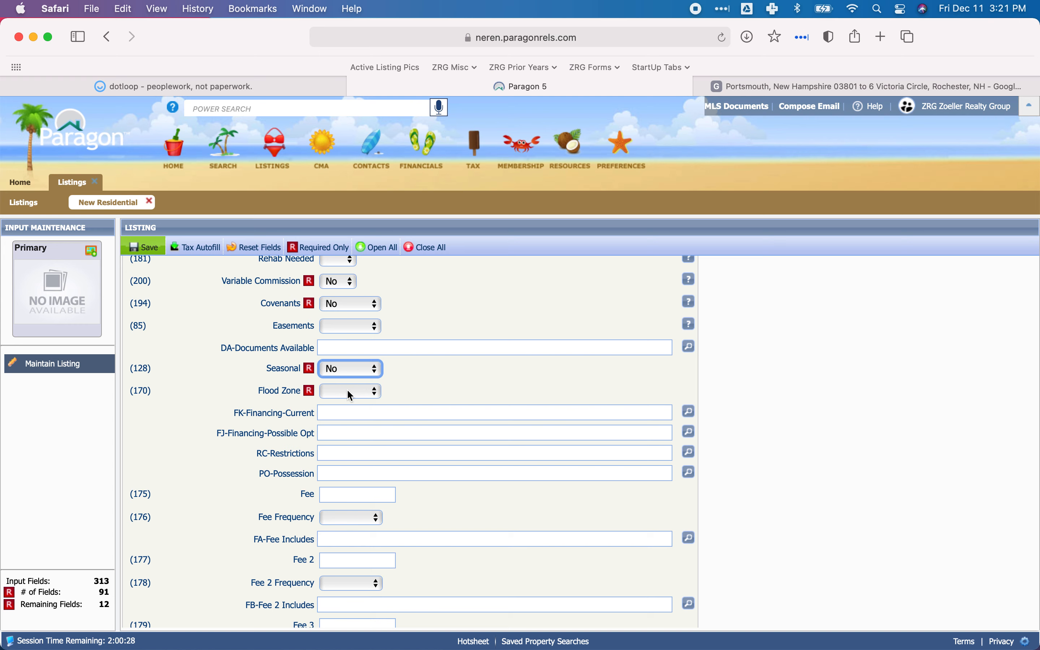
pyautogui.click(180, 87)
pyautogui.click(185, 134)
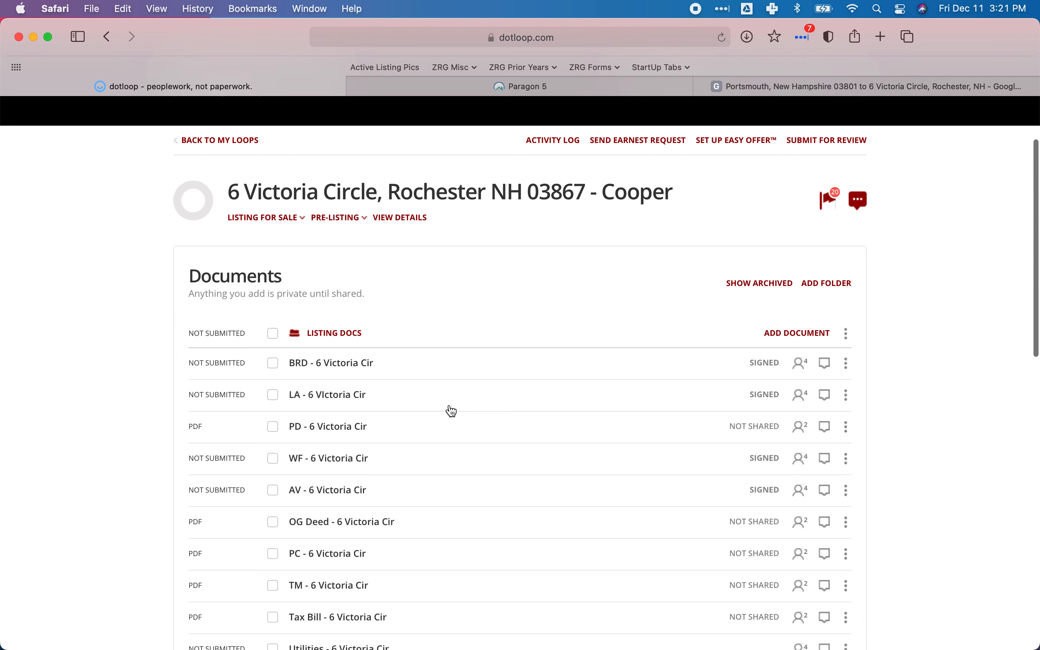
pyautogui.click(333, 428)
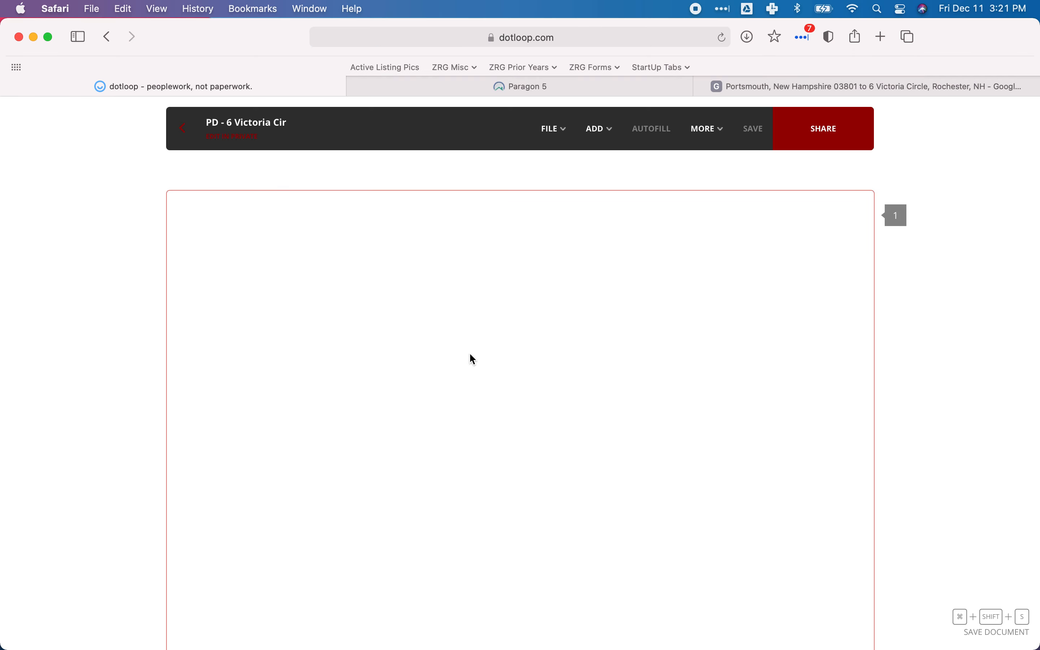
pyautogui.scroll(-20, 470, 354)
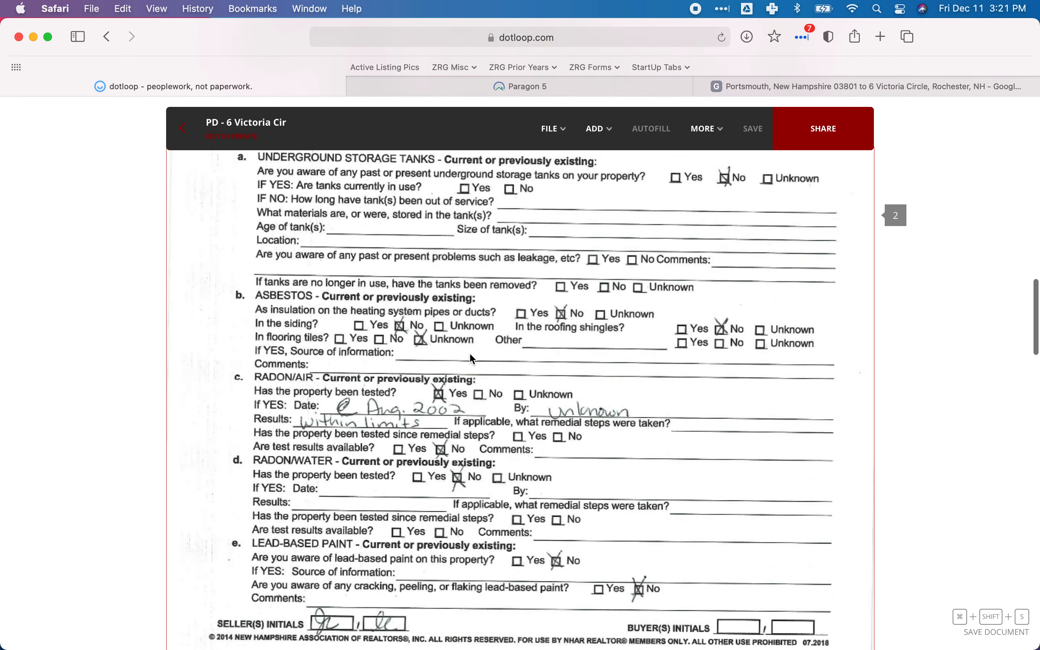
pyautogui.scroll(-10, 470, 354)
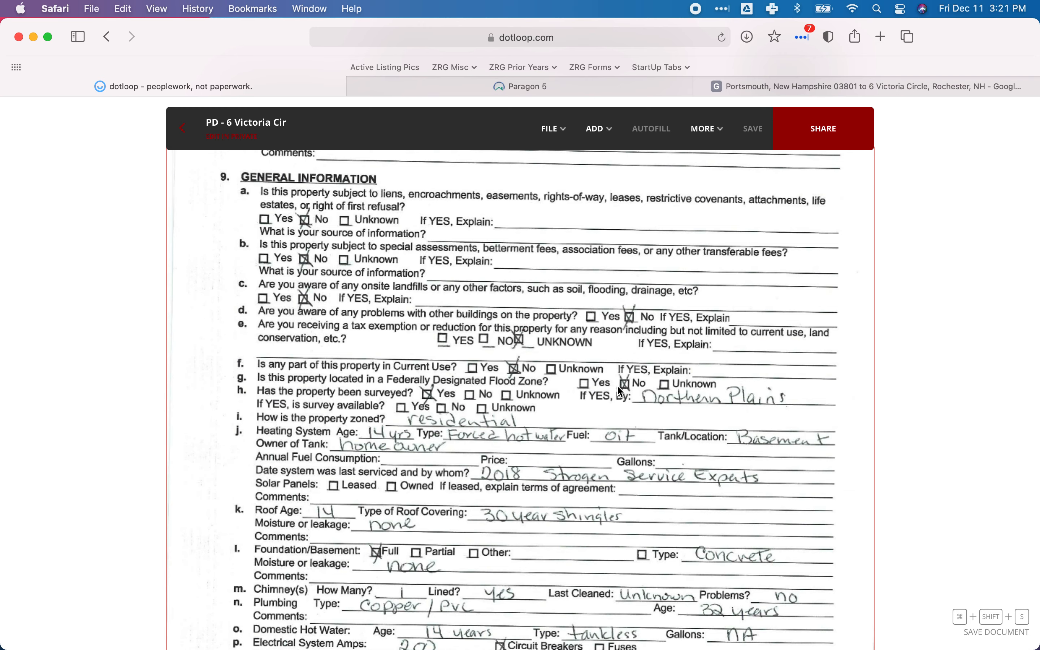
pyautogui.click(522, 86)
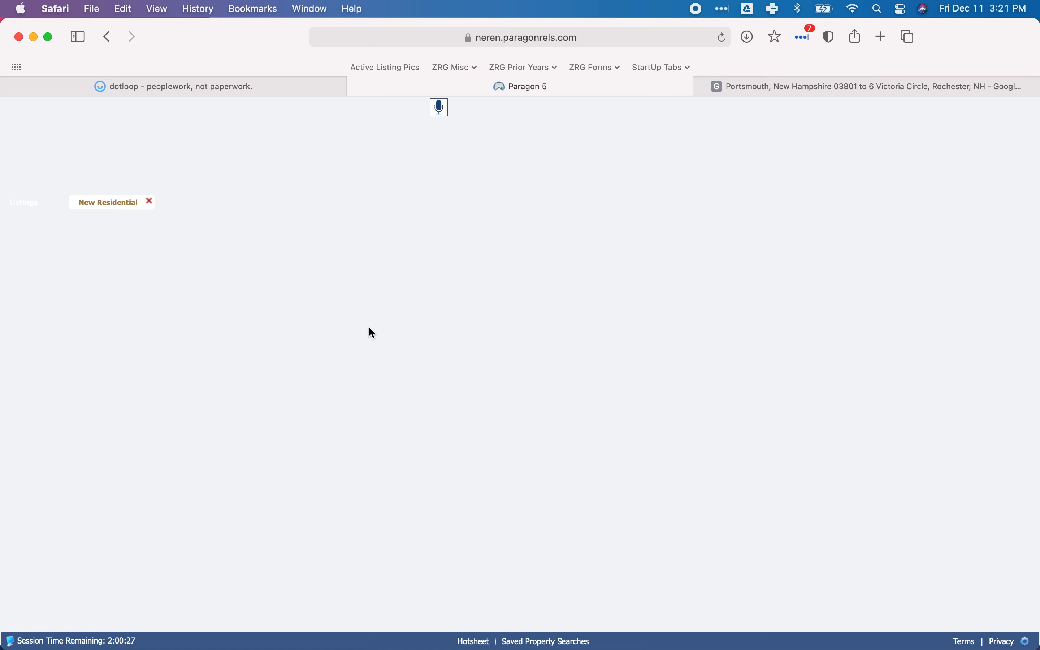
pyautogui.click(347, 391)
pyautogui.click(345, 409)
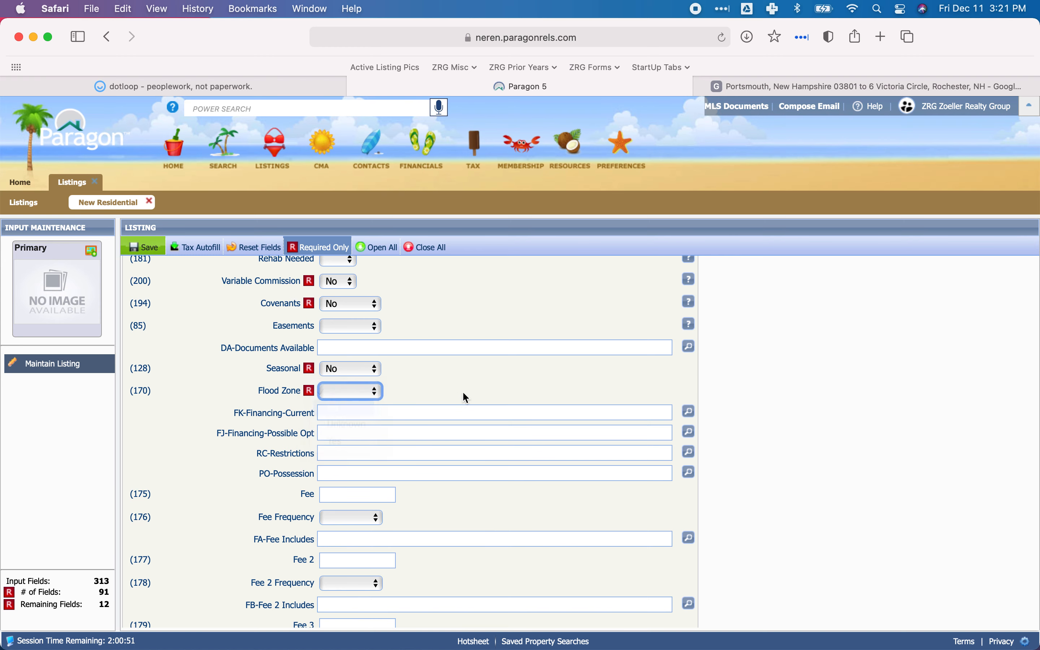
# Open the signed LA listing agreement in dotloop and read its cooperation terms, special conditions and Additional Provisions.
pyautogui.scroll(-3, 432, 392)
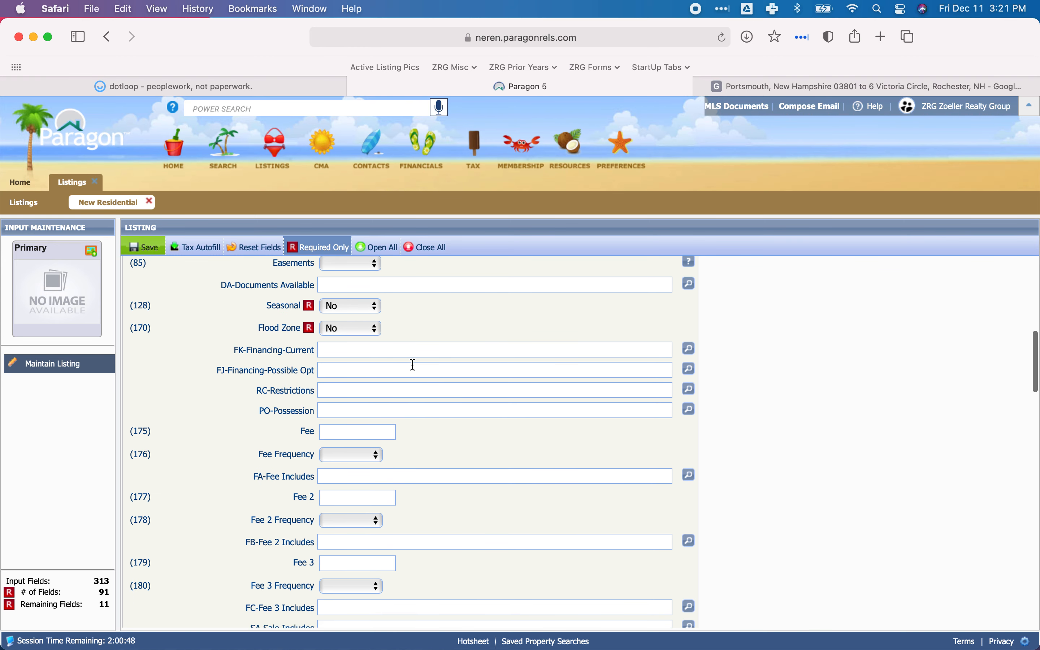
pyautogui.scroll(-5, 412, 364)
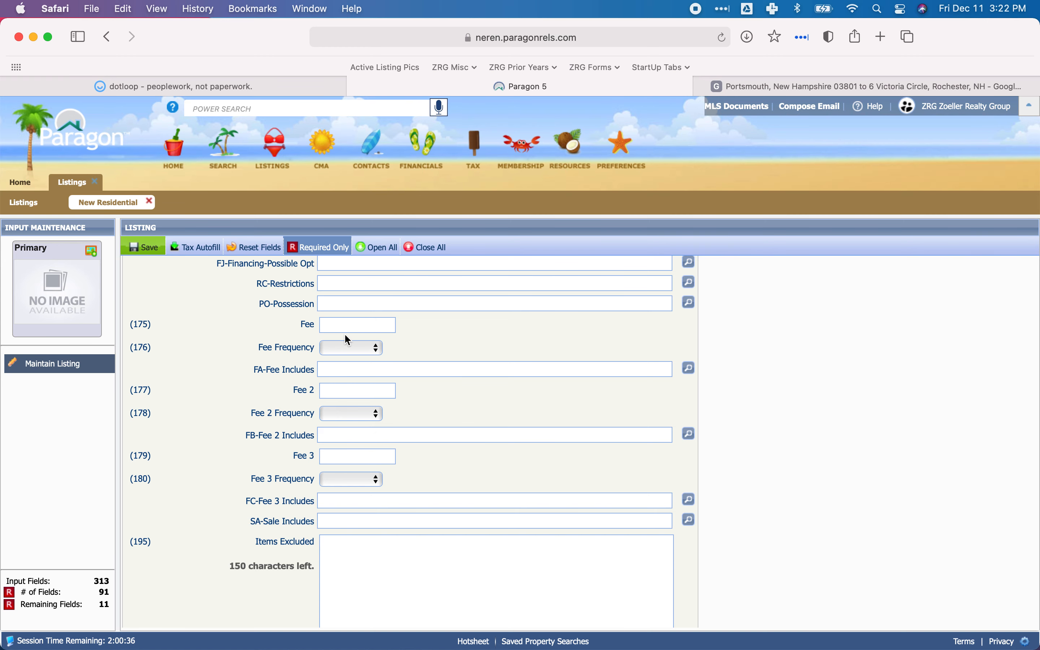
pyautogui.scroll(-10, 345, 335)
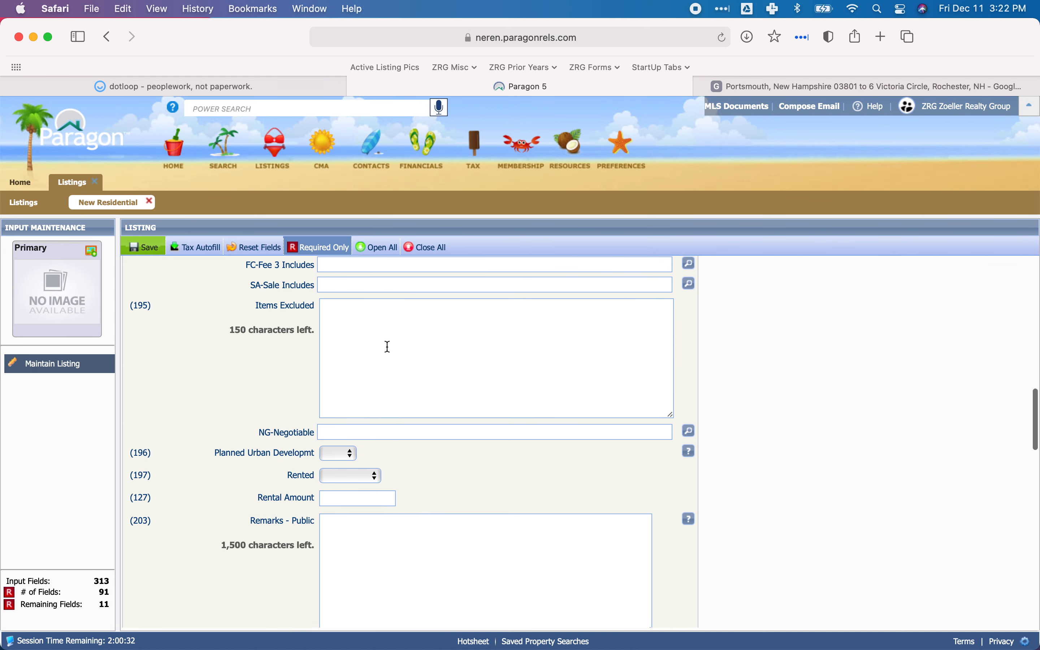
pyautogui.click(231, 87)
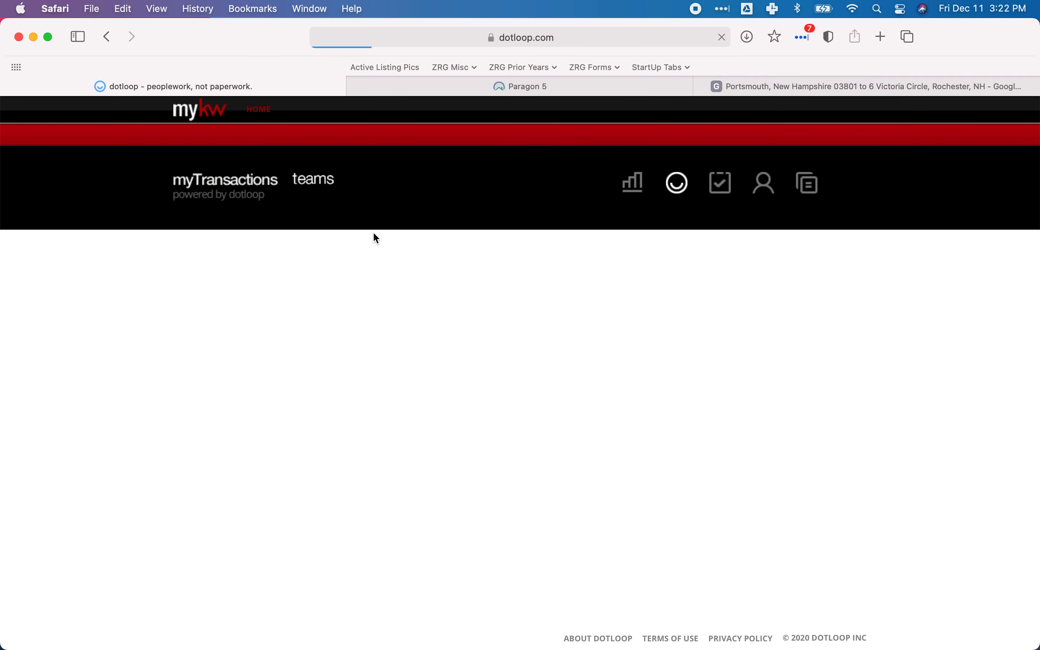
pyautogui.scroll(-1, 371, 338)
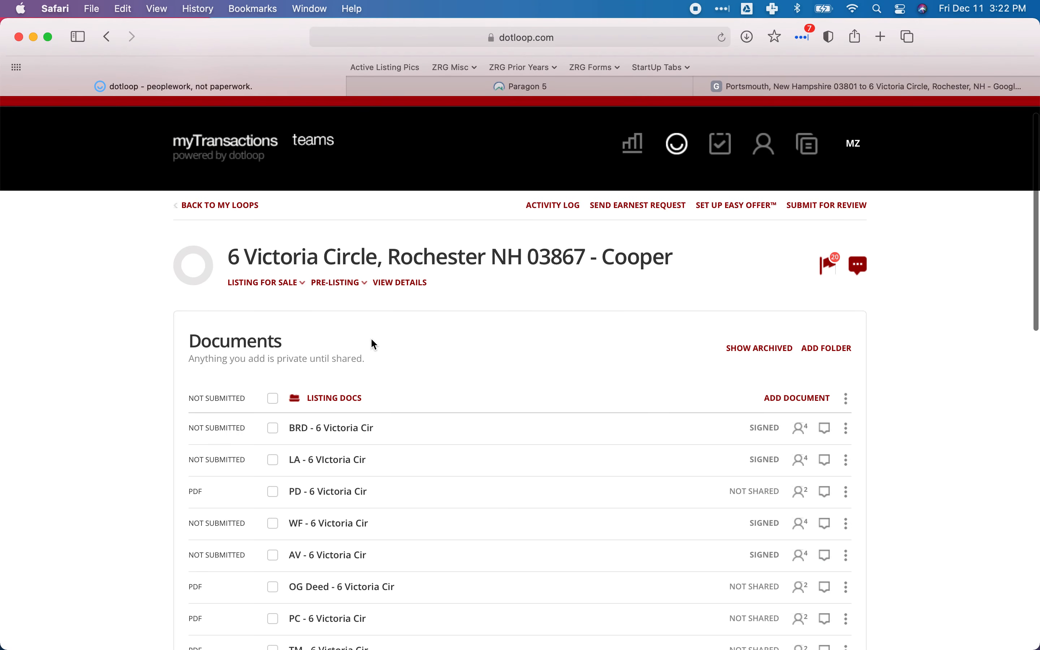
pyautogui.scroll(-1, 371, 338)
pyautogui.click(323, 429)
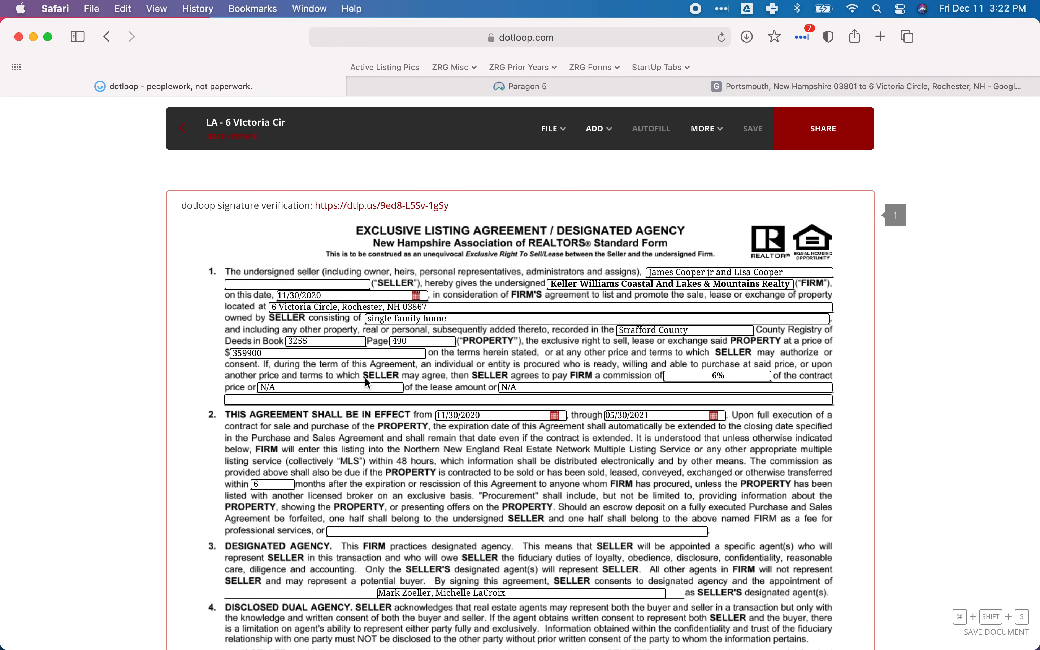
pyautogui.scroll(-8, 365, 377)
pyautogui.scroll(-6, 368, 383)
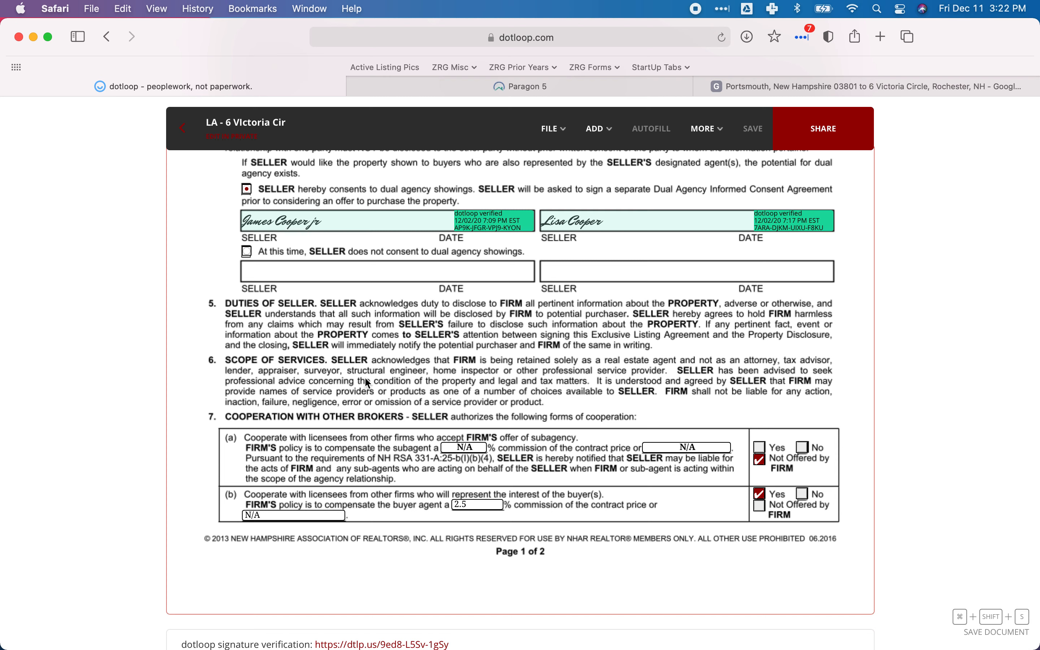
pyautogui.scroll(-10, 398, 455)
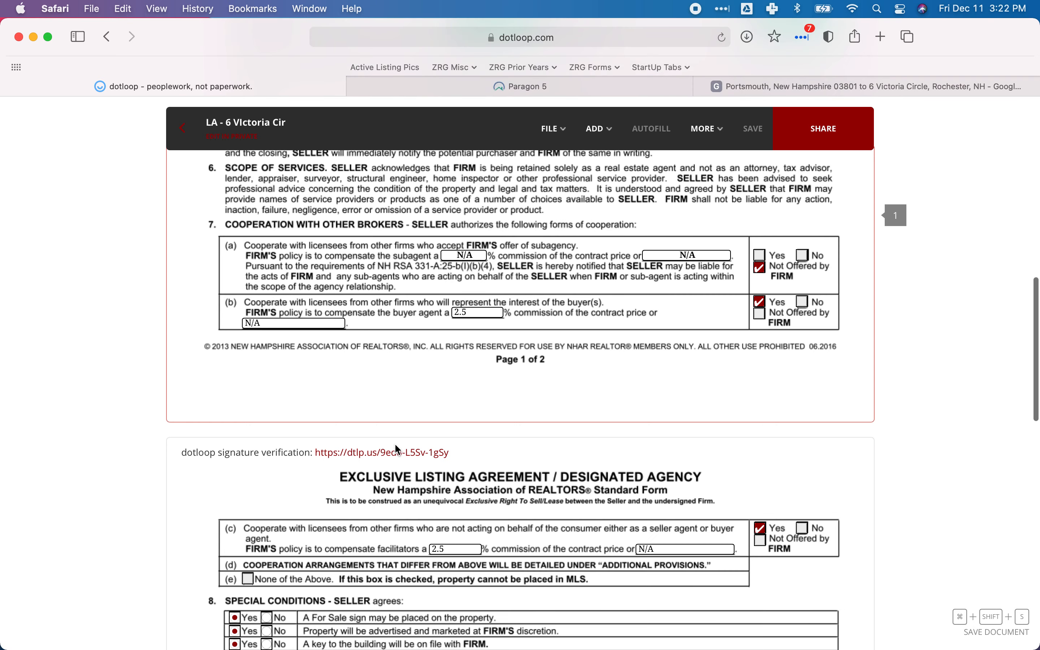
pyautogui.scroll(-3, 398, 450)
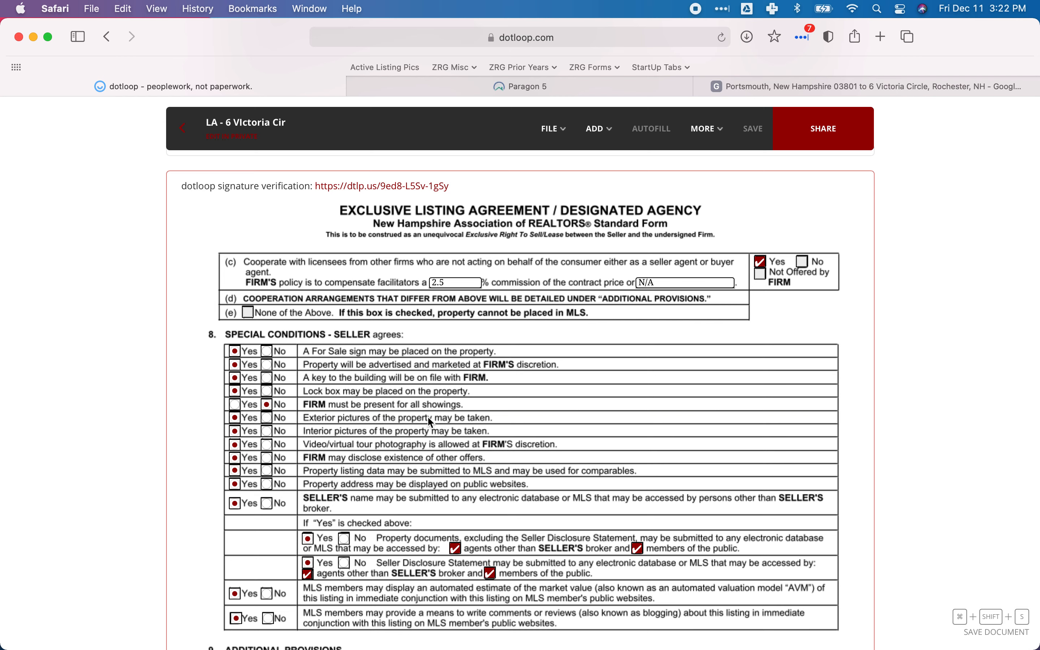
pyautogui.scroll(-5, 429, 418)
pyautogui.scroll(-4, 431, 423)
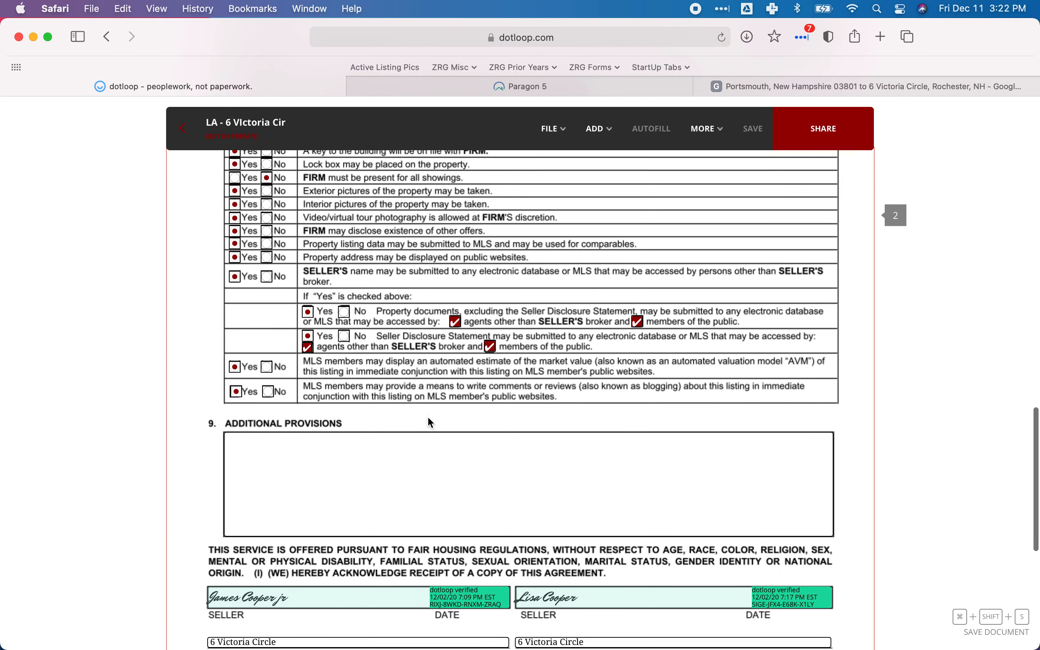
# Recheck both pages of the listing agreement, from the price and term clauses to the signatures, and return to the Paragon listing.
pyautogui.scroll(20, 432, 423)
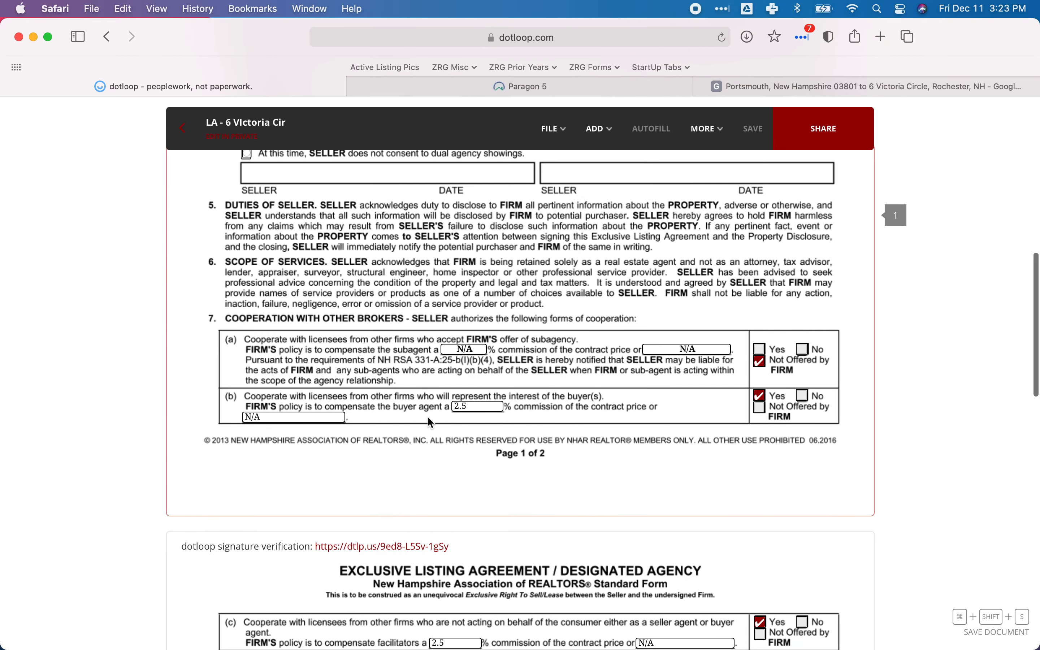
pyautogui.scroll(7, 431, 422)
pyautogui.scroll(6, 431, 423)
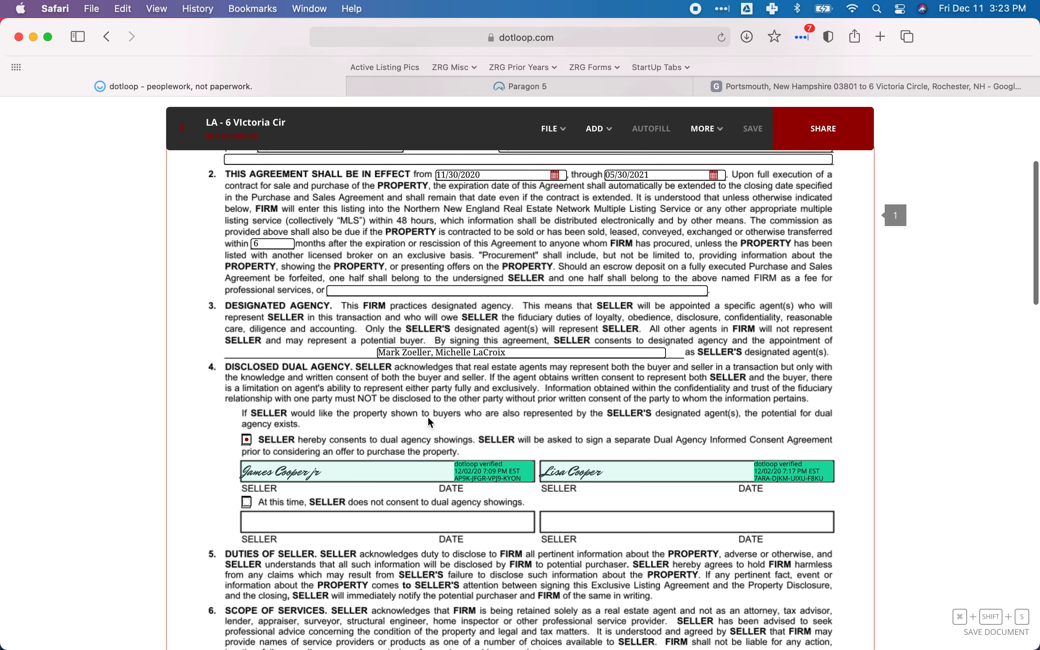
pyautogui.scroll(-3, 429, 419)
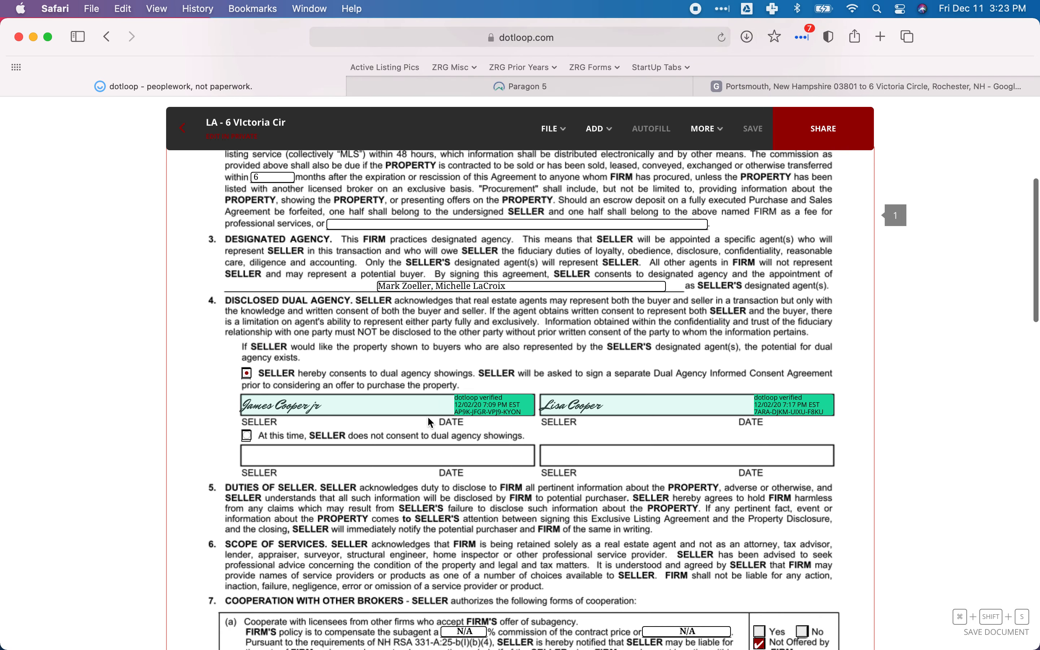
pyautogui.scroll(-17, 428, 418)
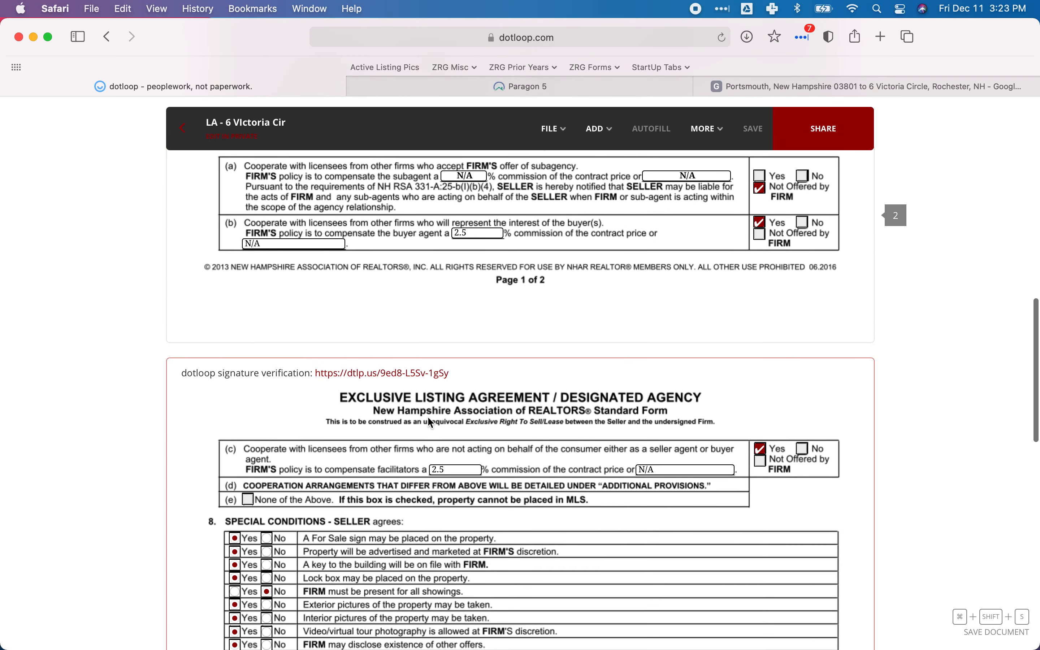
pyautogui.scroll(-14, 431, 423)
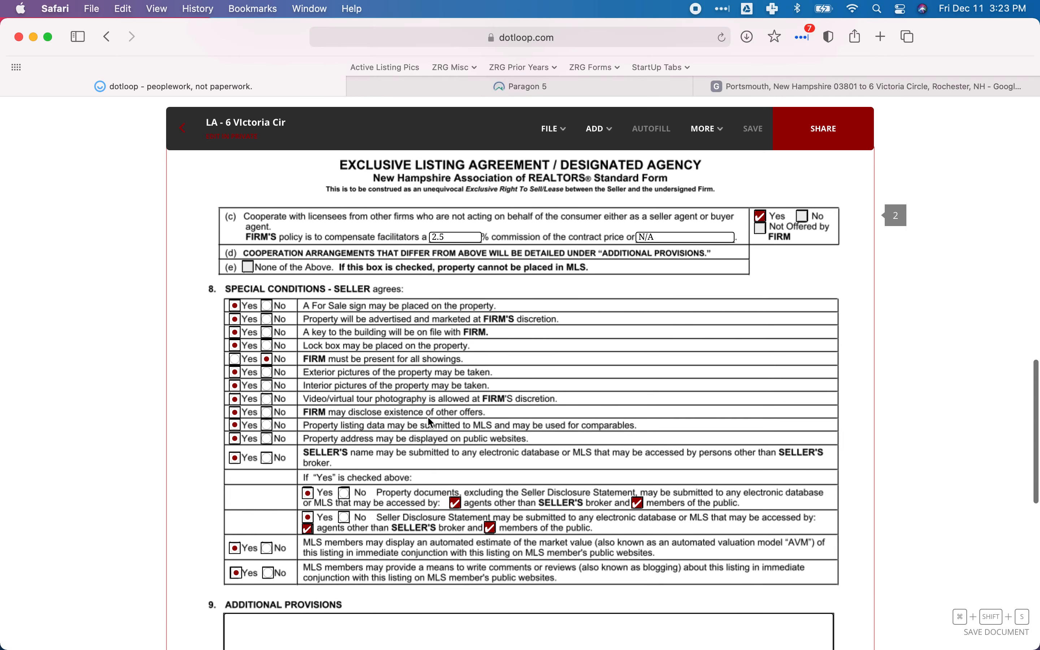
pyautogui.scroll(-10, 431, 423)
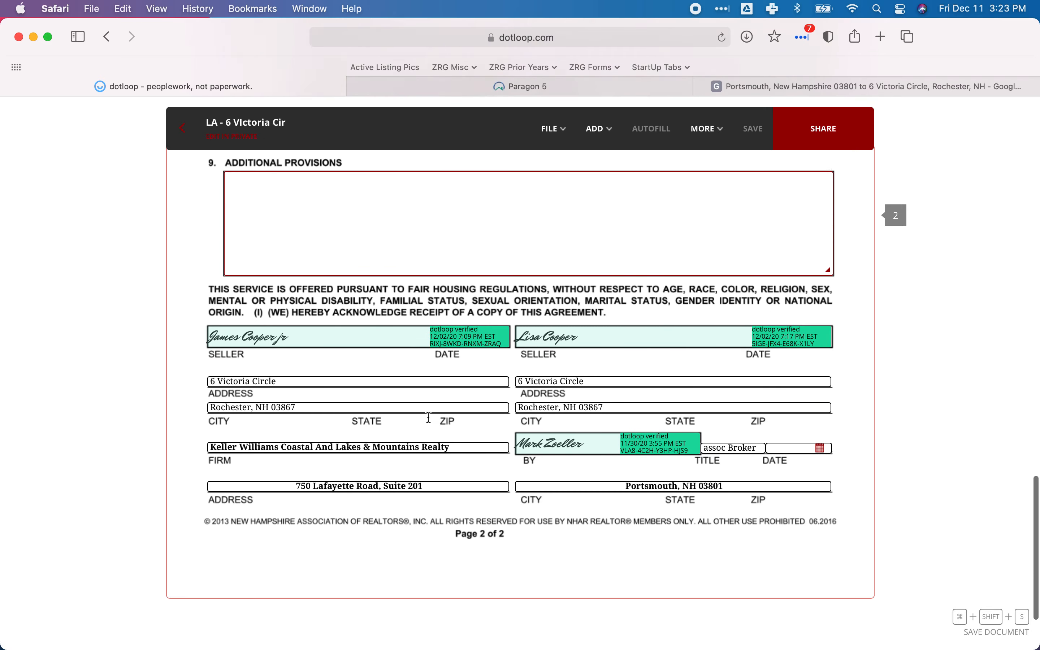
pyautogui.scroll(20, 429, 417)
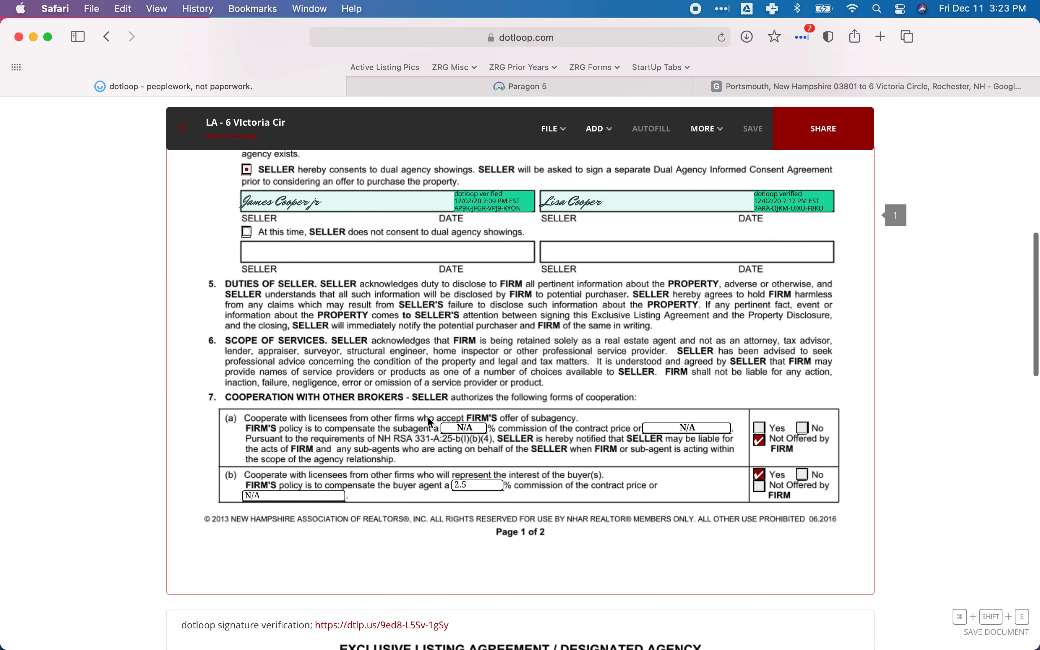
pyautogui.scroll(9, 429, 418)
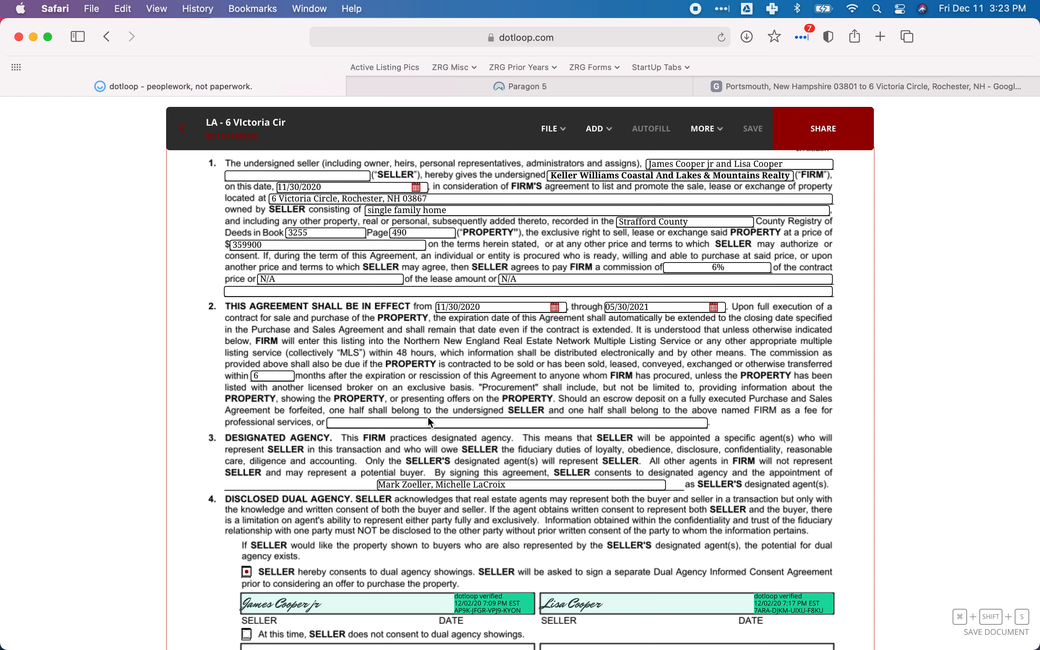
pyautogui.scroll(-20, 428, 418)
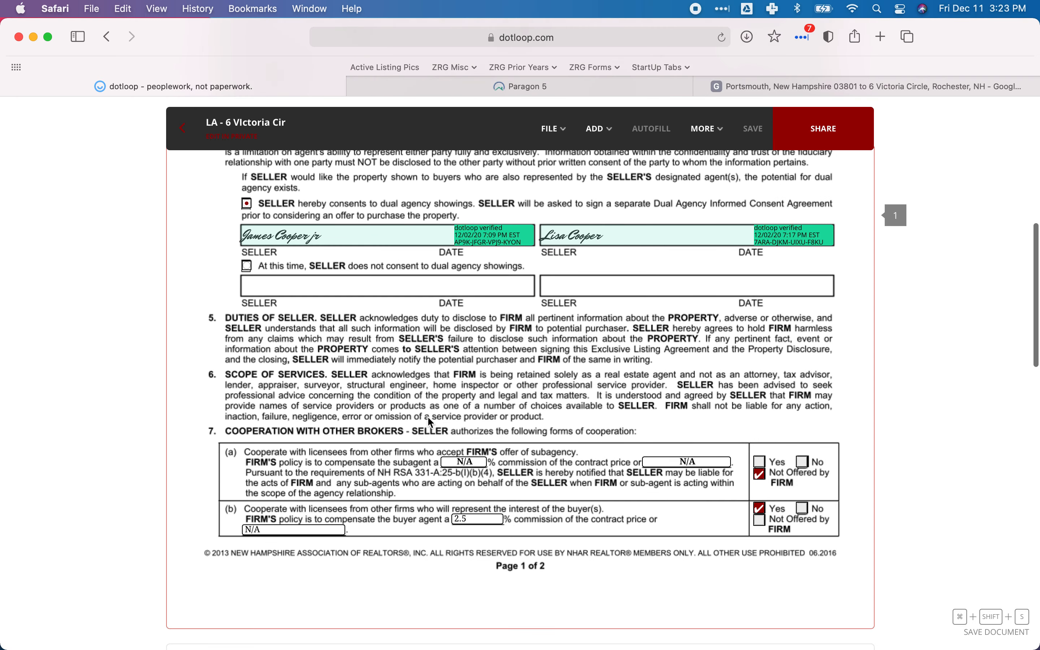
pyautogui.scroll(-15, 430, 422)
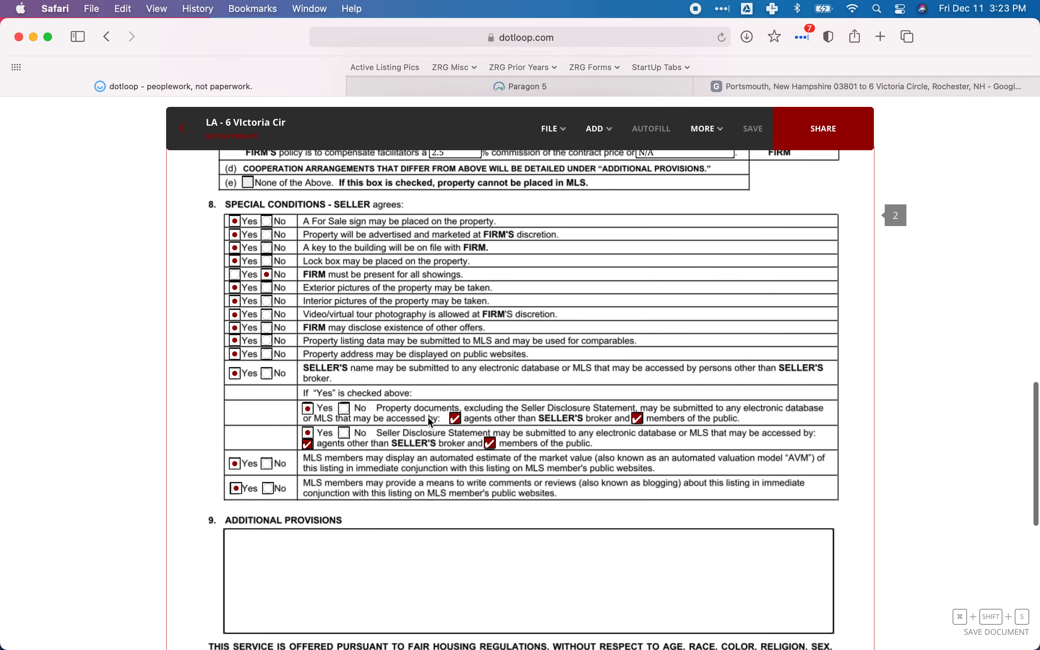
pyautogui.scroll(-10, 450, 478)
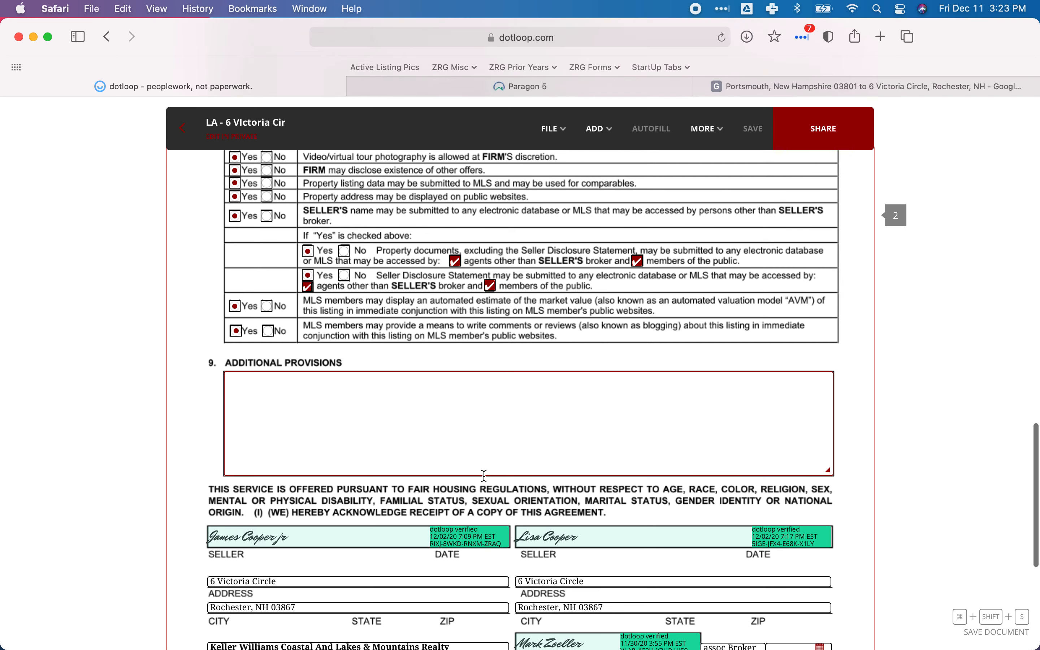
pyautogui.scroll(-2, 484, 476)
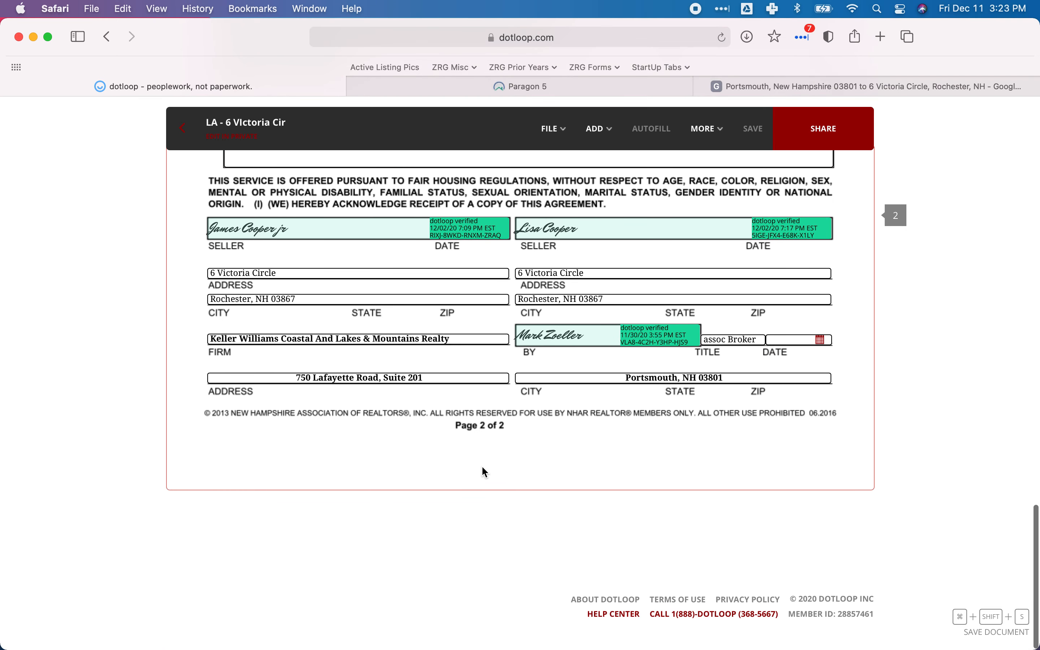
pyautogui.click(493, 85)
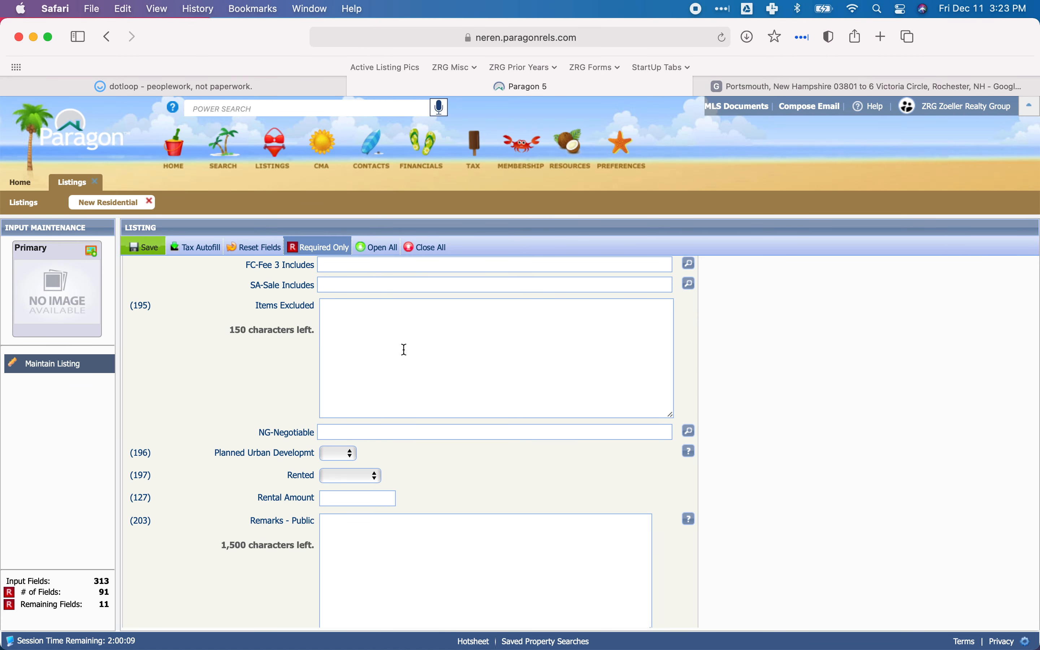
# Examine the Items Excluded, Rented and Public, Advertising and Non-Public remarks fields in the Remarks/Disclosures section.
pyautogui.scroll(-3, 412, 350)
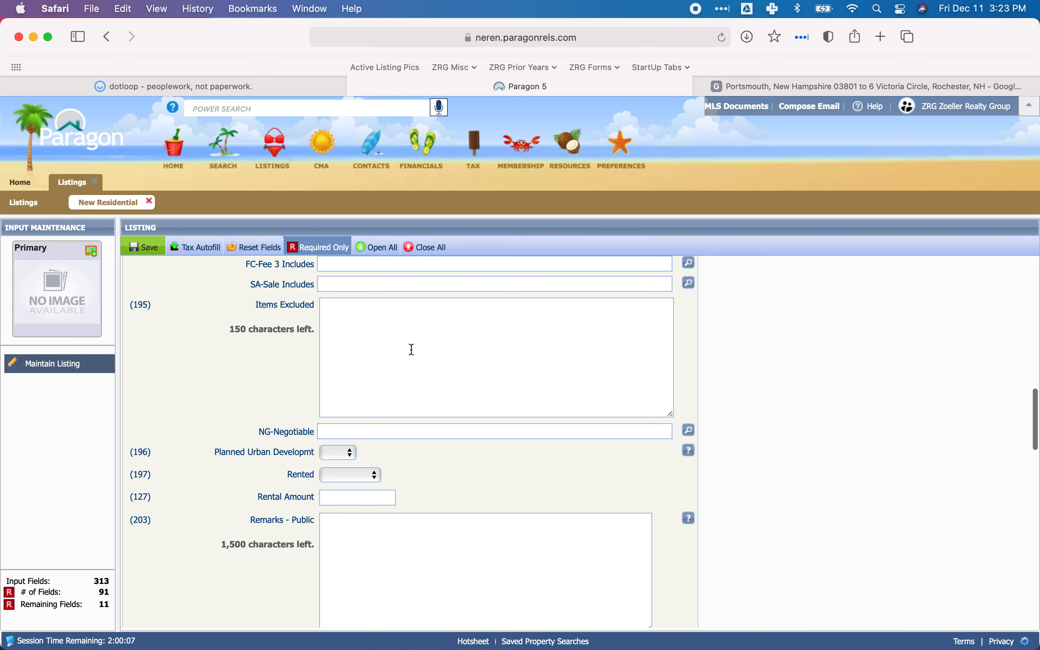
pyautogui.scroll(3, 412, 349)
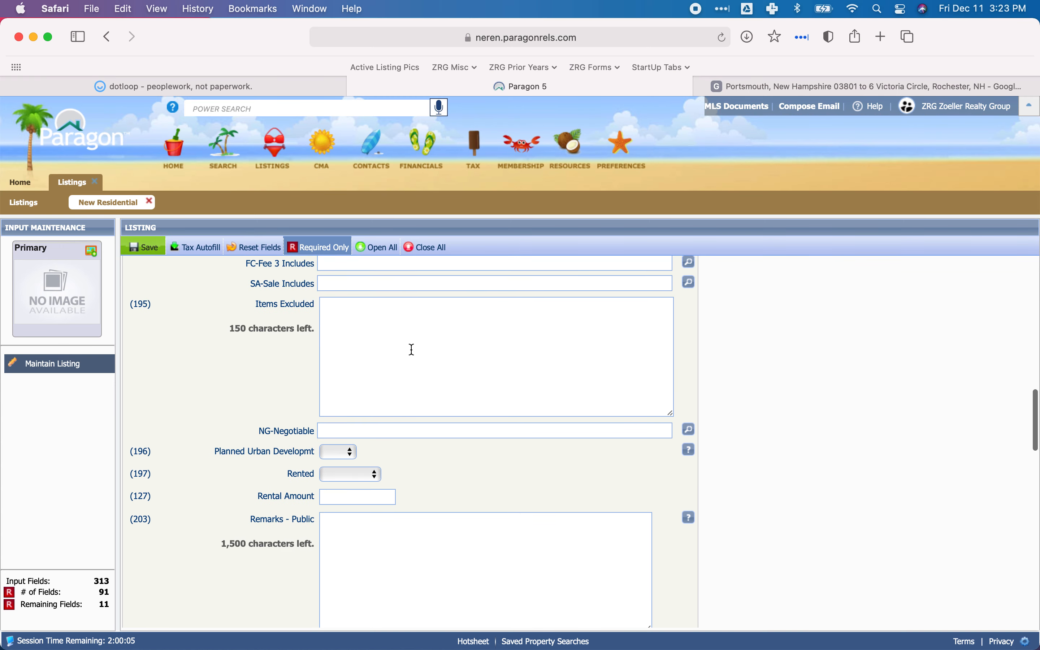
pyautogui.scroll(-8, 412, 349)
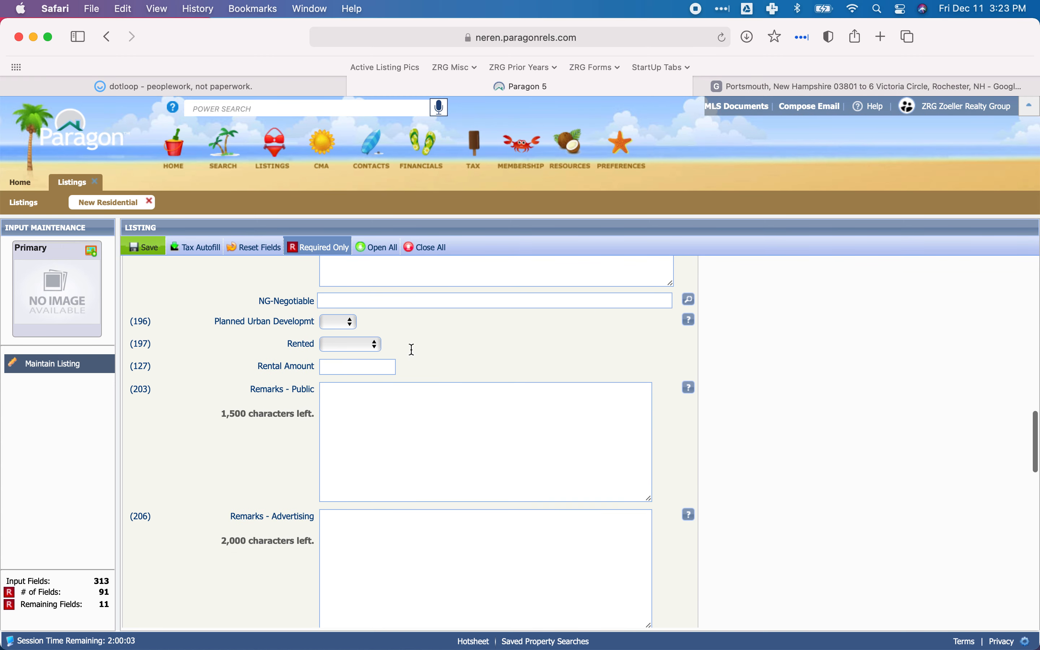
pyautogui.scroll(-2, 411, 347)
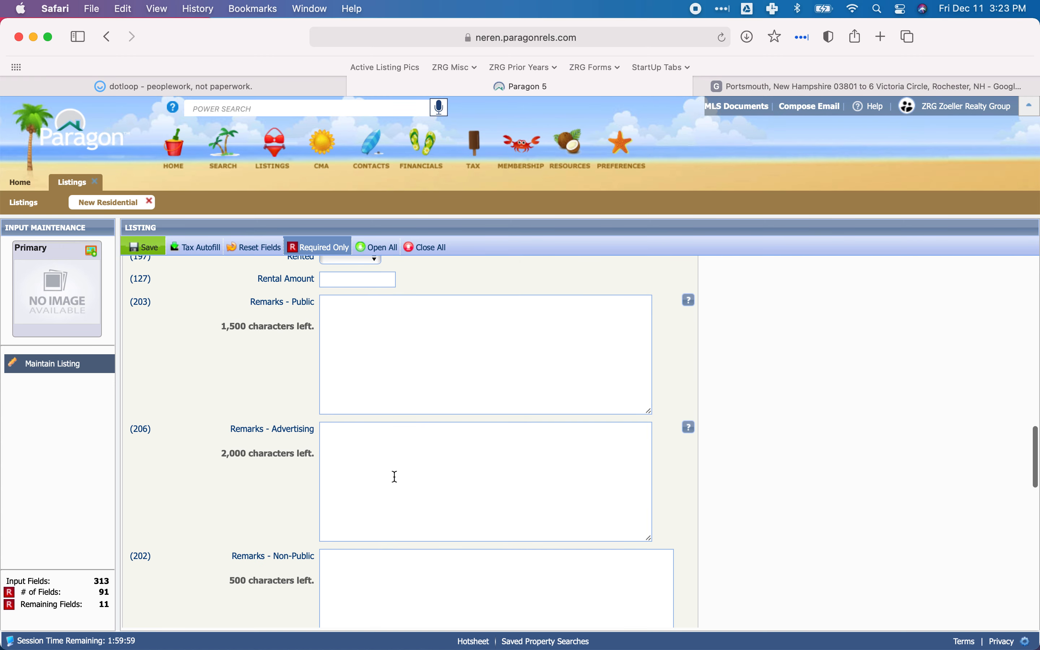
pyautogui.scroll(-5, 405, 476)
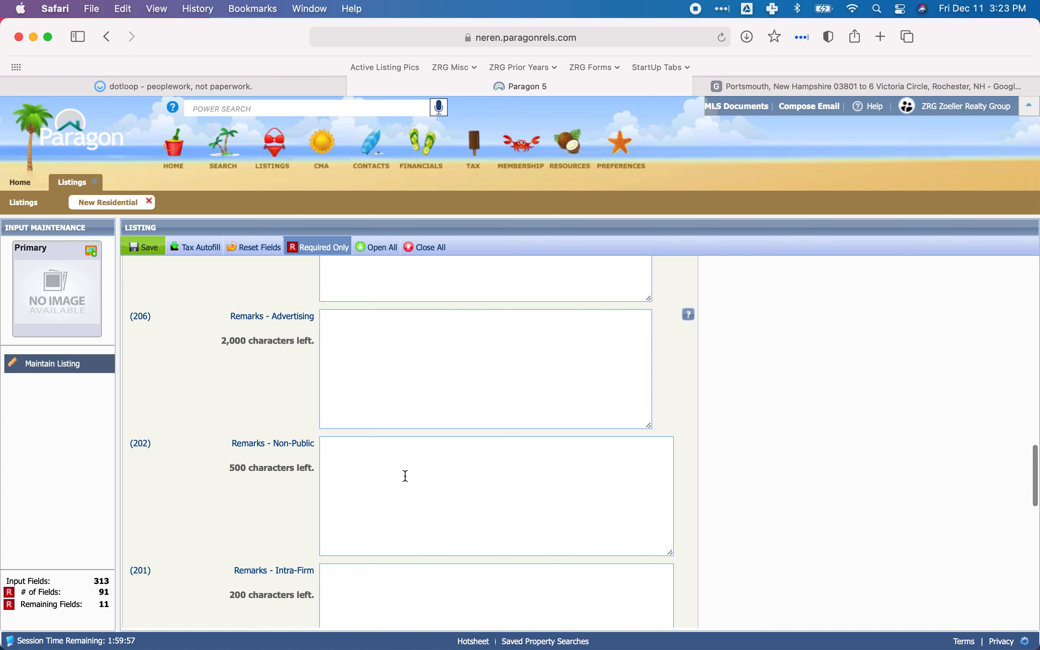
pyautogui.scroll(4, 476, 490)
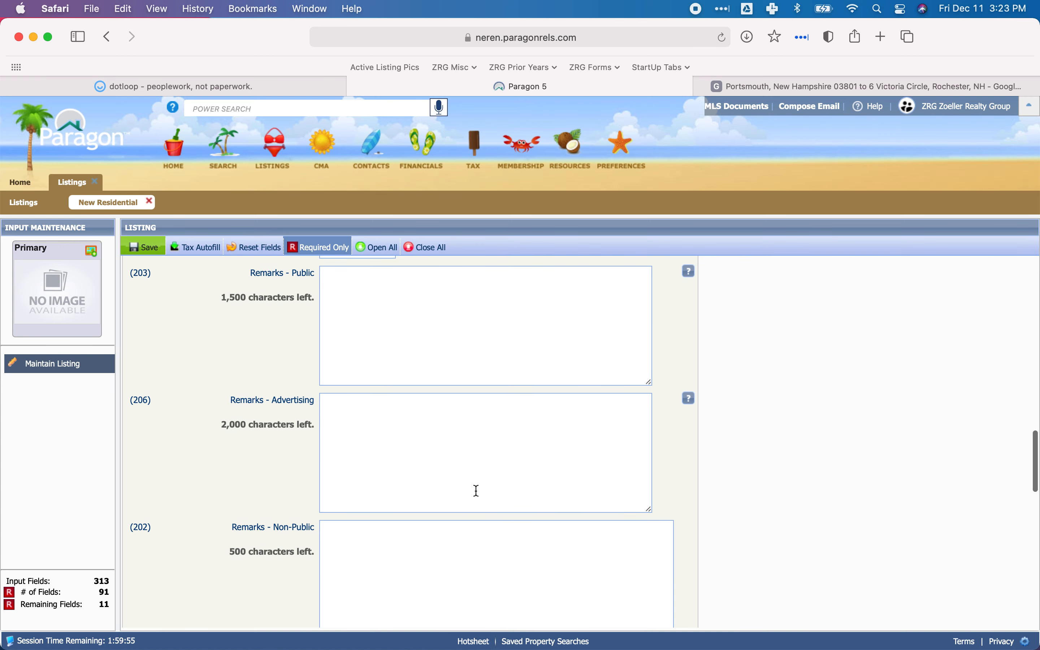
pyautogui.click(439, 347)
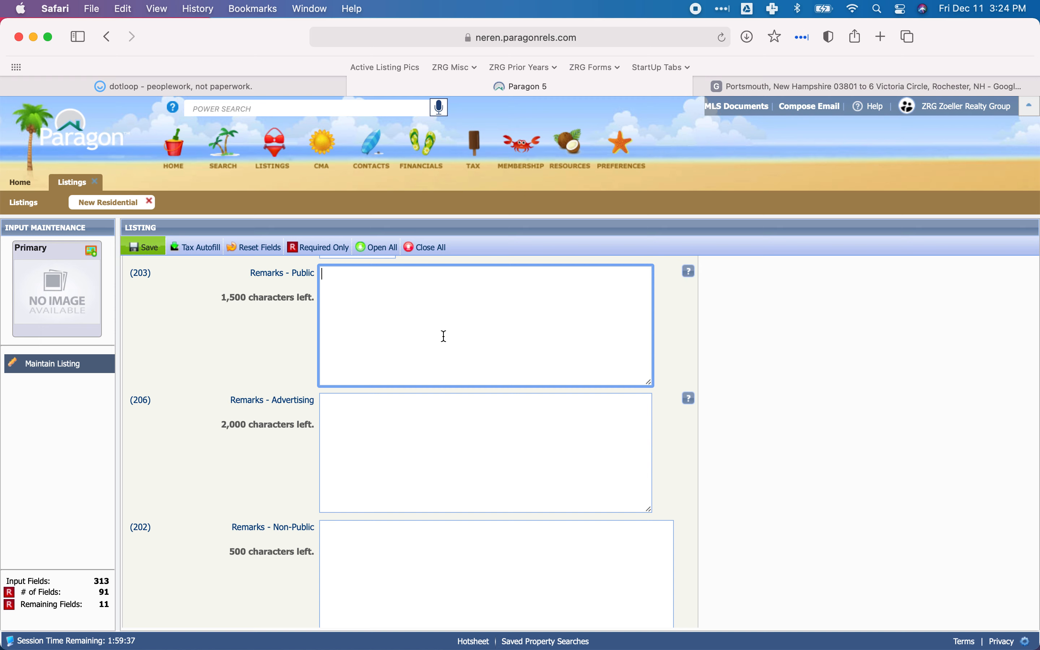
# Collapse the Remarks/Disclosures section and go to the Occupant/Showing Information section.
pyautogui.scroll(10, 408, 344)
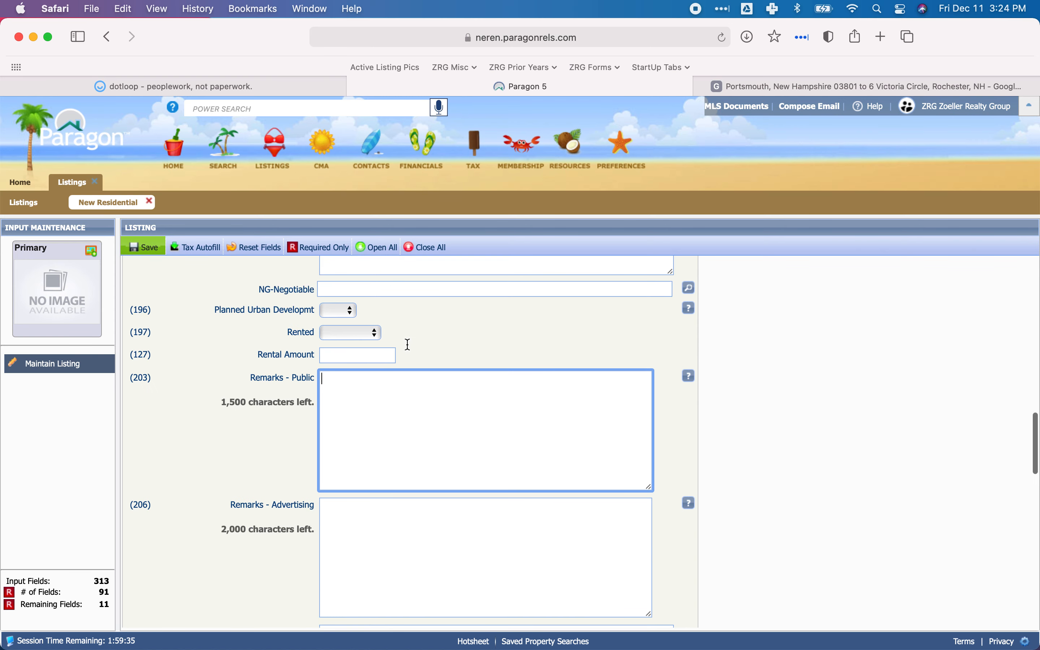
pyautogui.scroll(10, 409, 343)
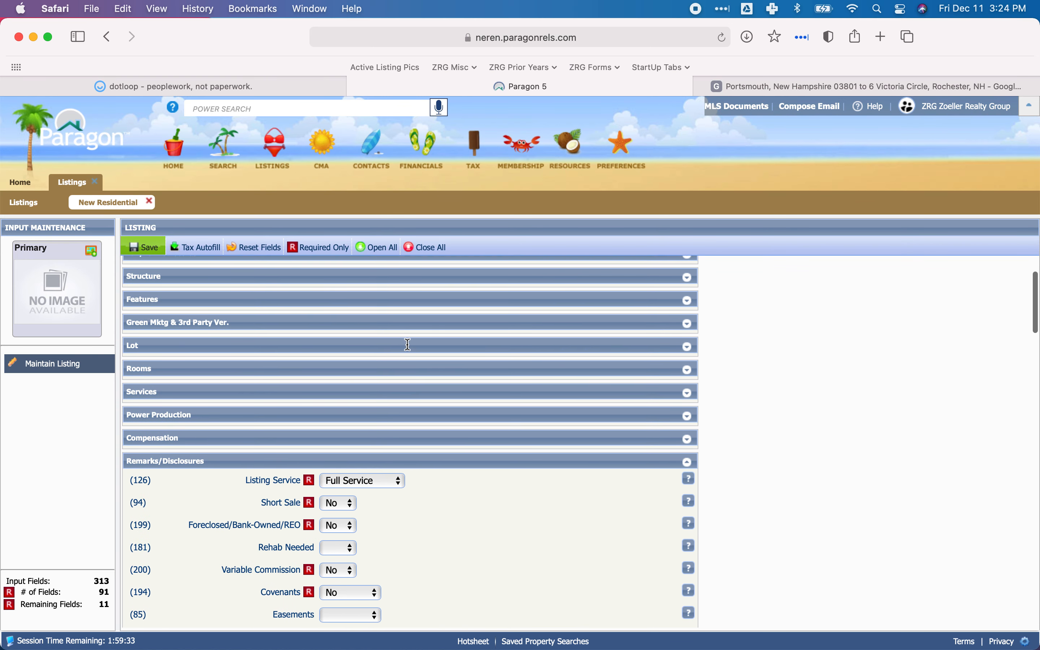
pyautogui.click(224, 469)
pyautogui.scroll(-4, 379, 420)
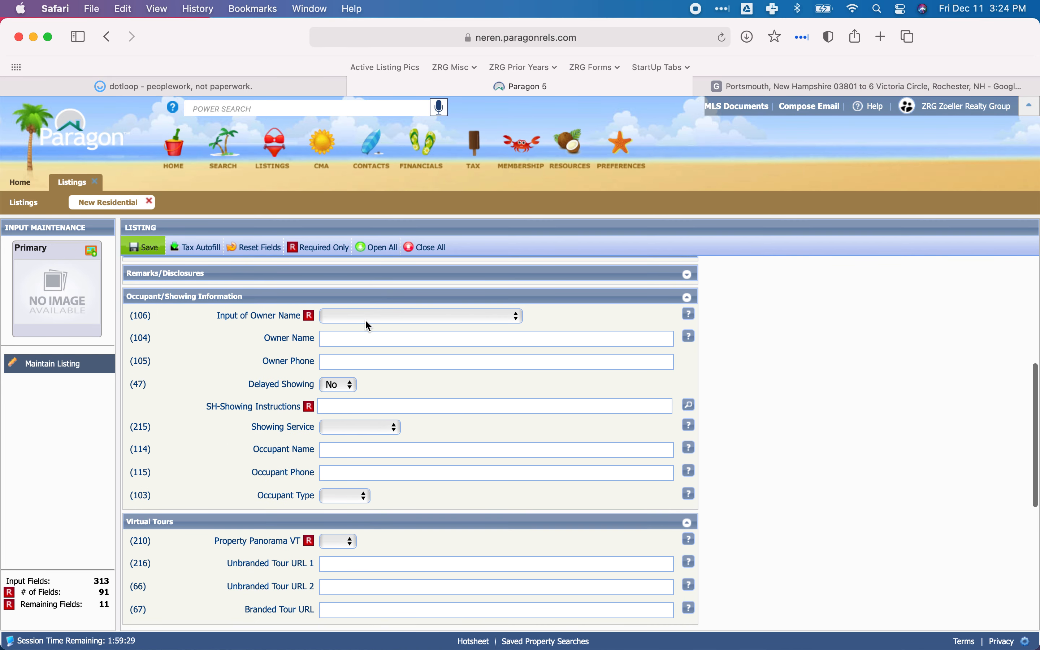
# Check the listing agreement's special conditions in dotloop for permission to submit the seller's name to the MLS, and return to Paragon.
pyautogui.click(218, 88)
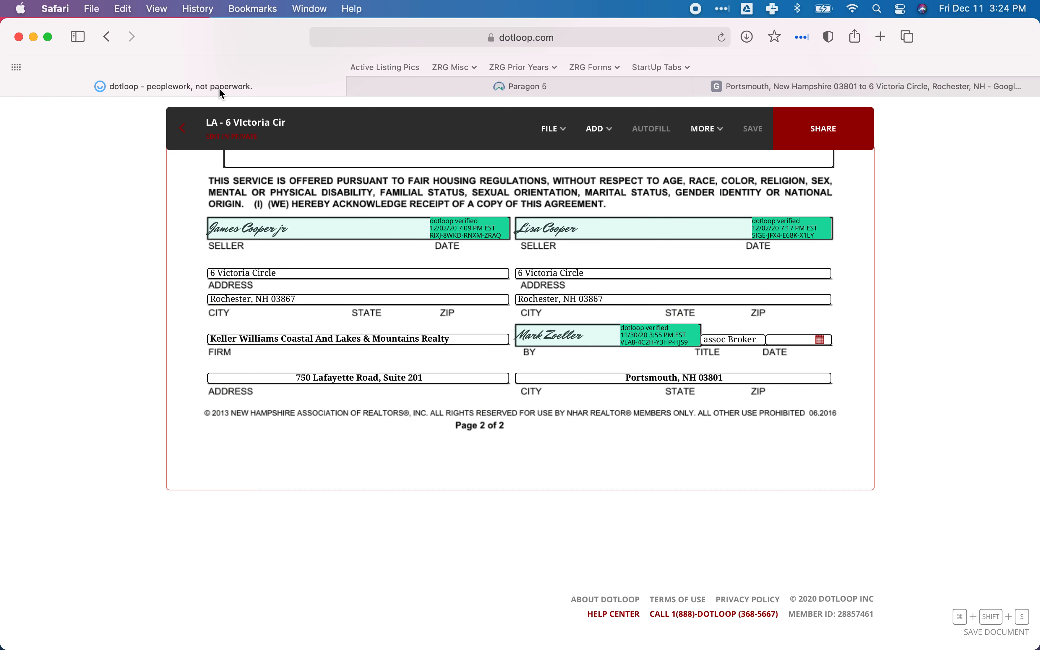
pyautogui.scroll(2, 321, 302)
pyautogui.scroll(1, 326, 307)
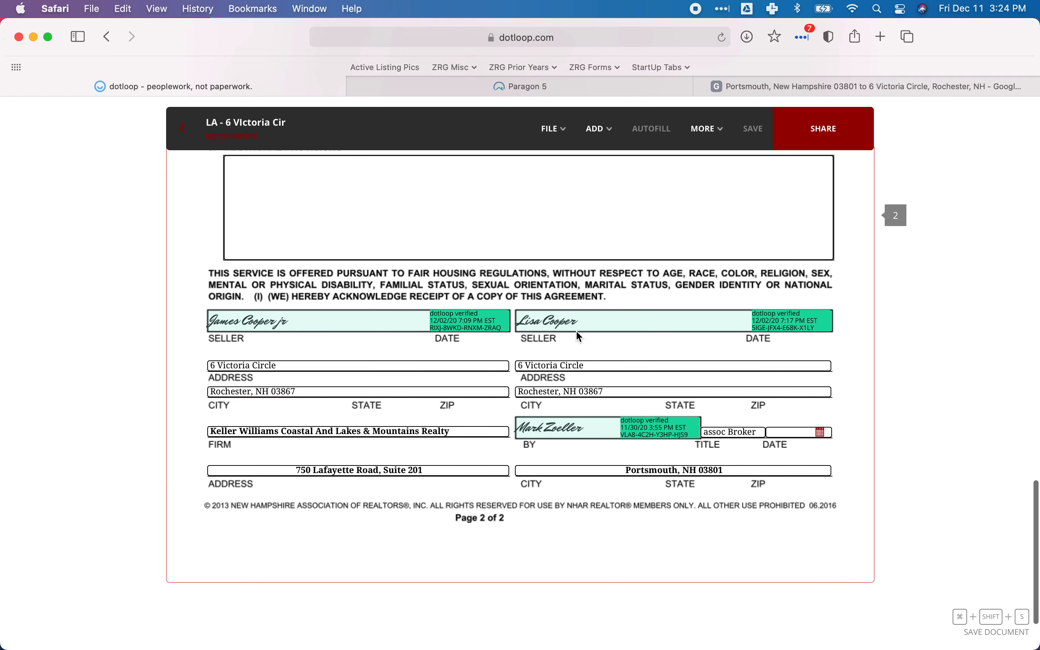
pyautogui.scroll(10, 391, 330)
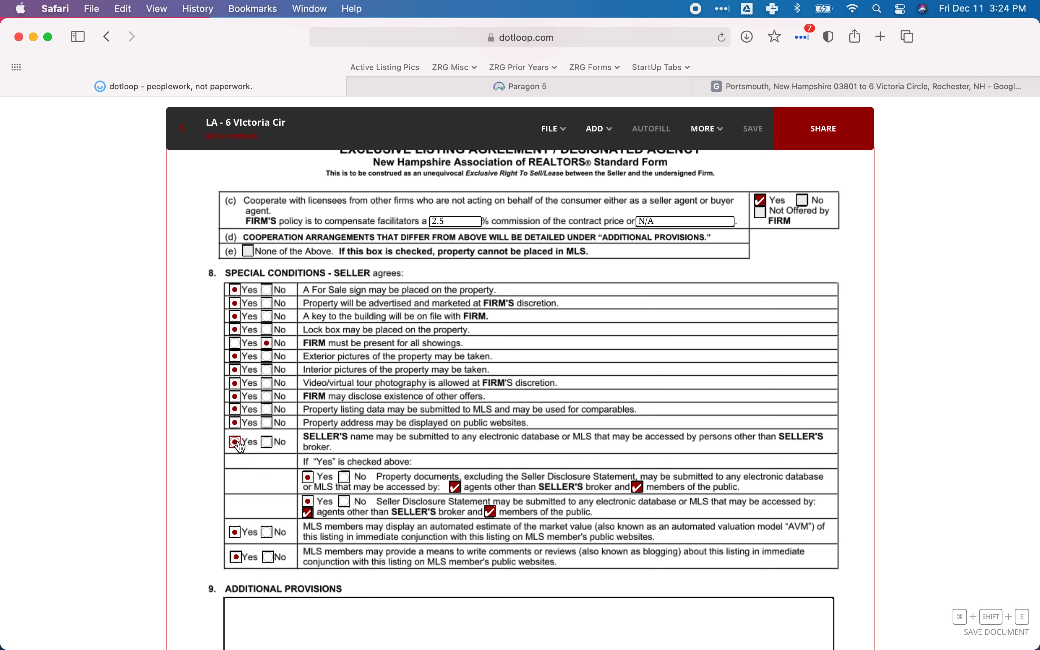
pyautogui.hotkey('ctrl', 'Tab')
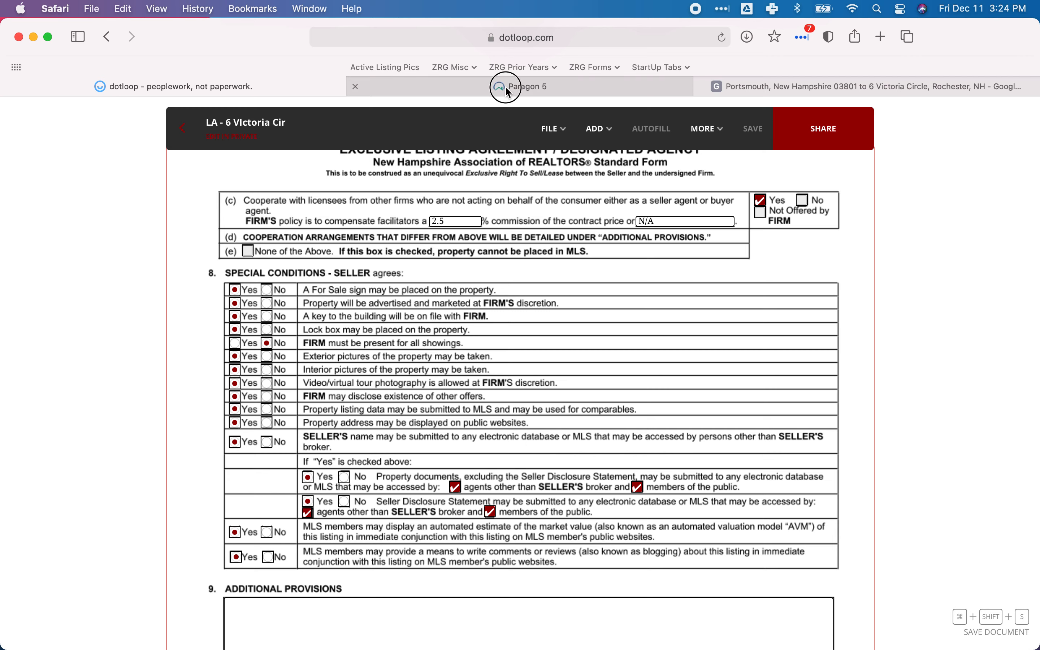
# Set Input of Owner Name to "I have written permission to submit name" and enter the owner's last name, leaving the owner phone blank.
pyautogui.click(347, 317)
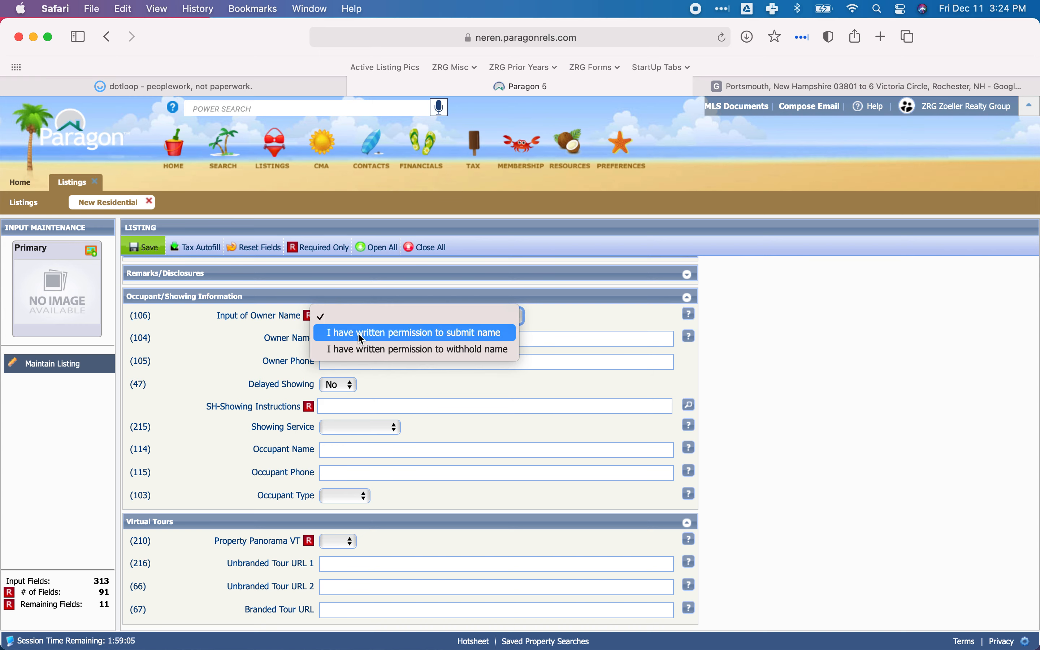
pyautogui.click(384, 333)
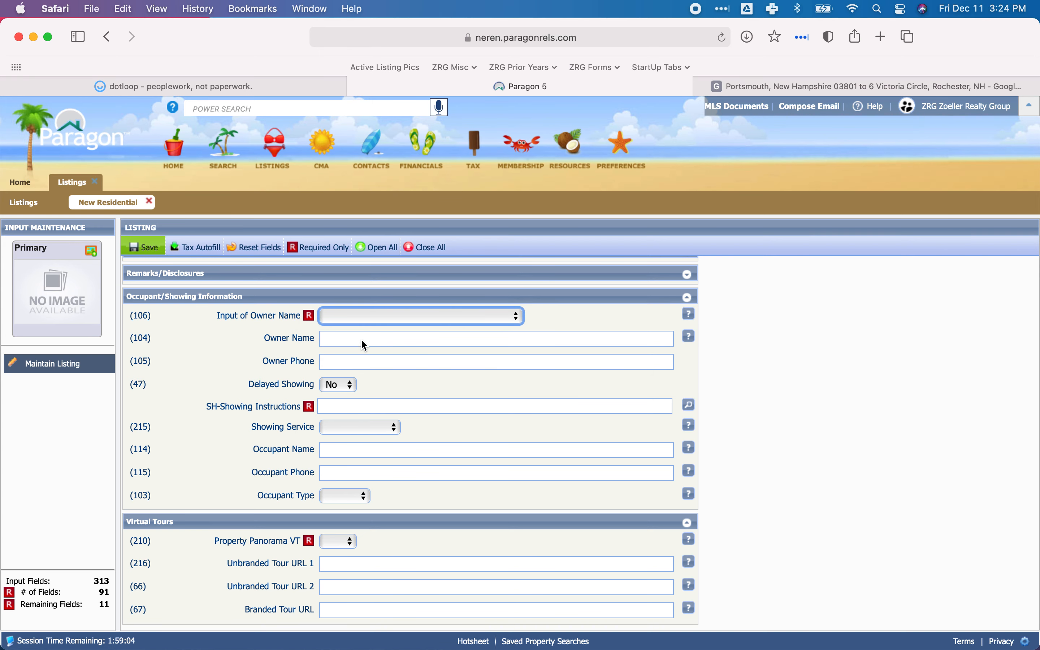
pyautogui.click(366, 338)
pyautogui.write('Cooper')
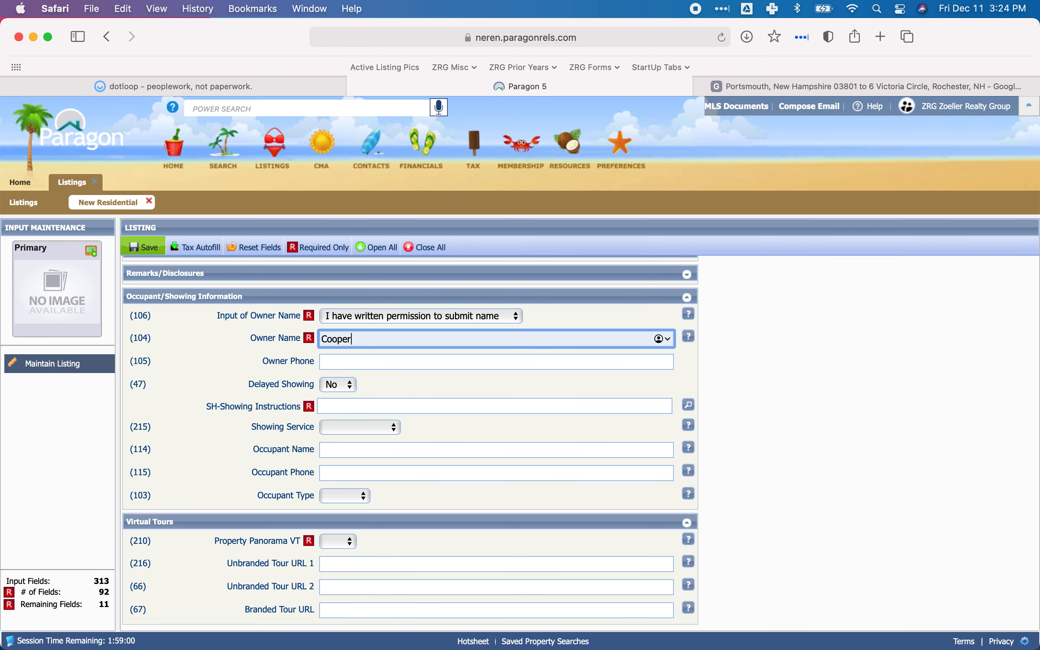
pyautogui.click(366, 361)
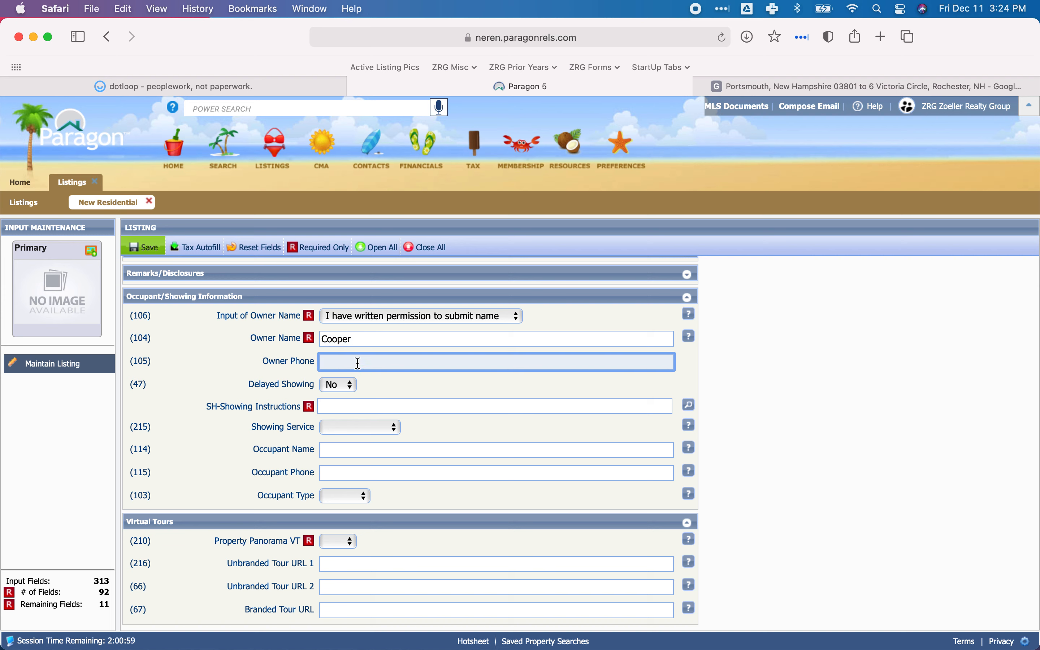
pyautogui.click(433, 388)
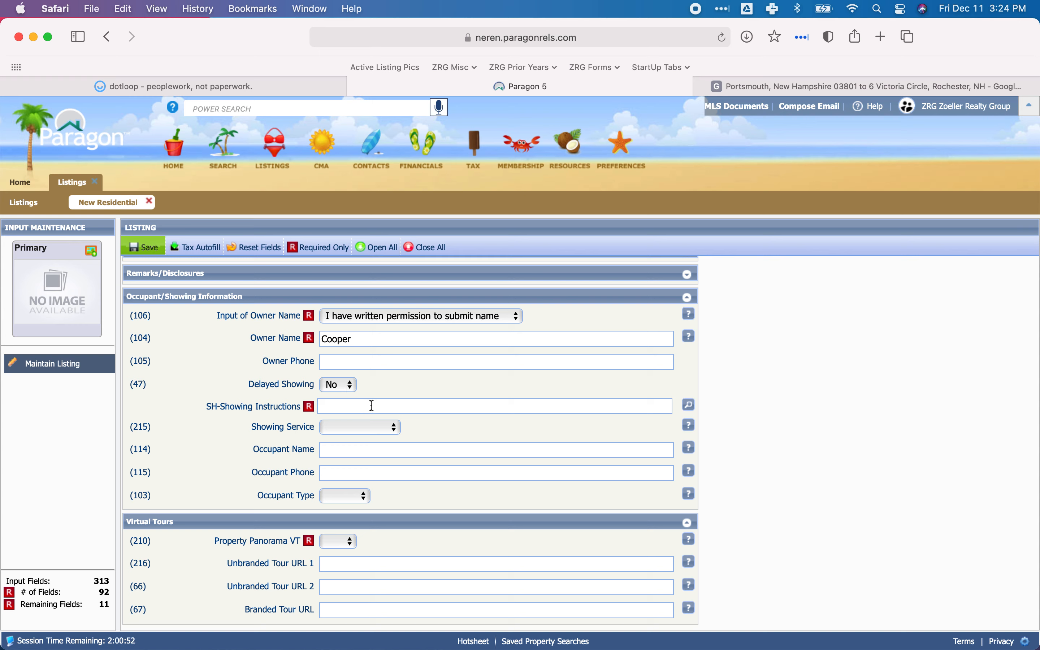
# Add the SH170 - ShowingTime feature to the showing instructions and set the Showing Service to Showing Time.
pyautogui.click(689, 405)
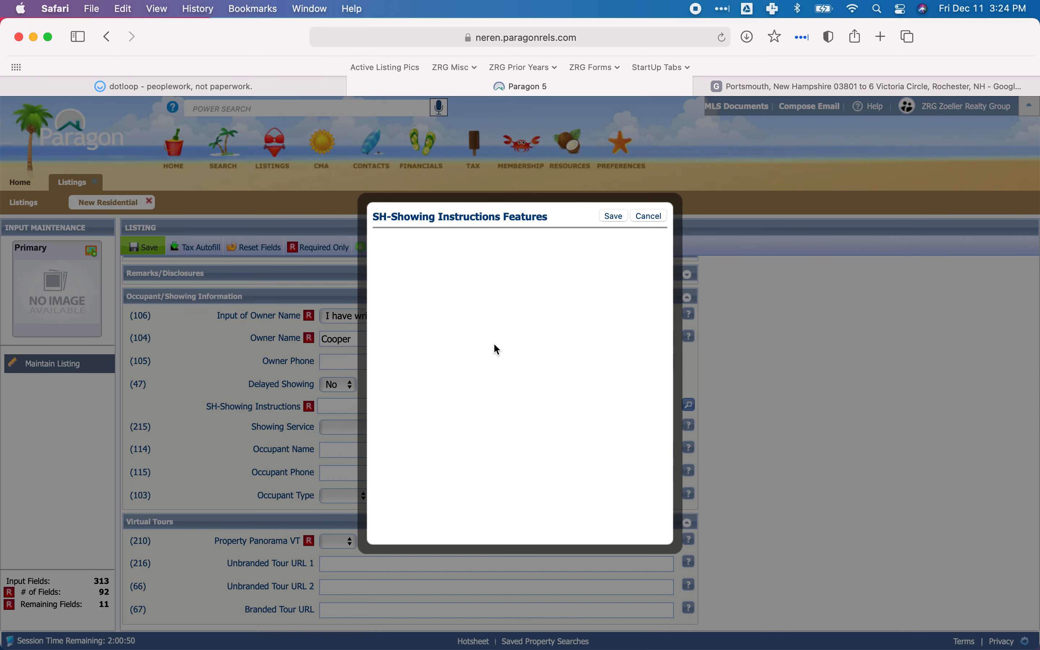
pyautogui.scroll(-10, 462, 463)
pyautogui.scroll(-5, 413, 521)
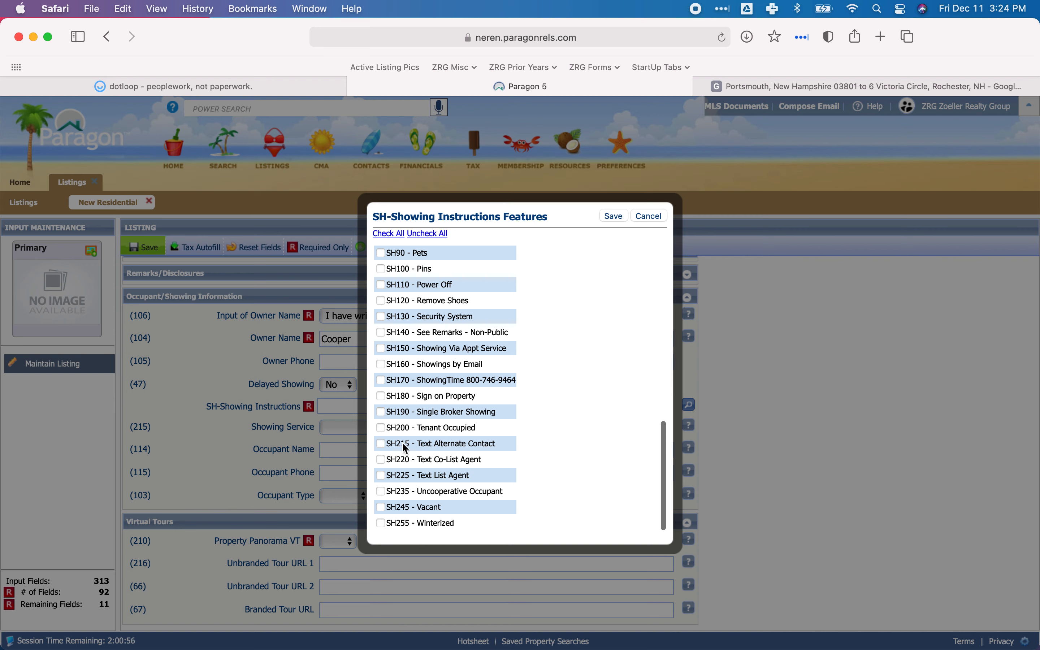
pyautogui.click(380, 380)
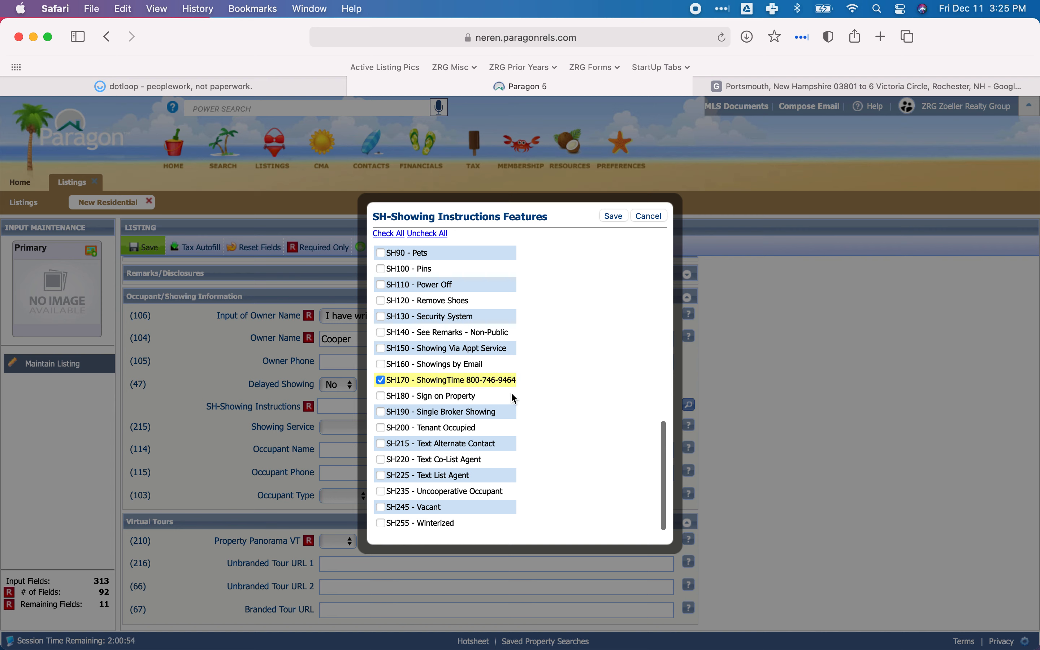
pyautogui.click(614, 216)
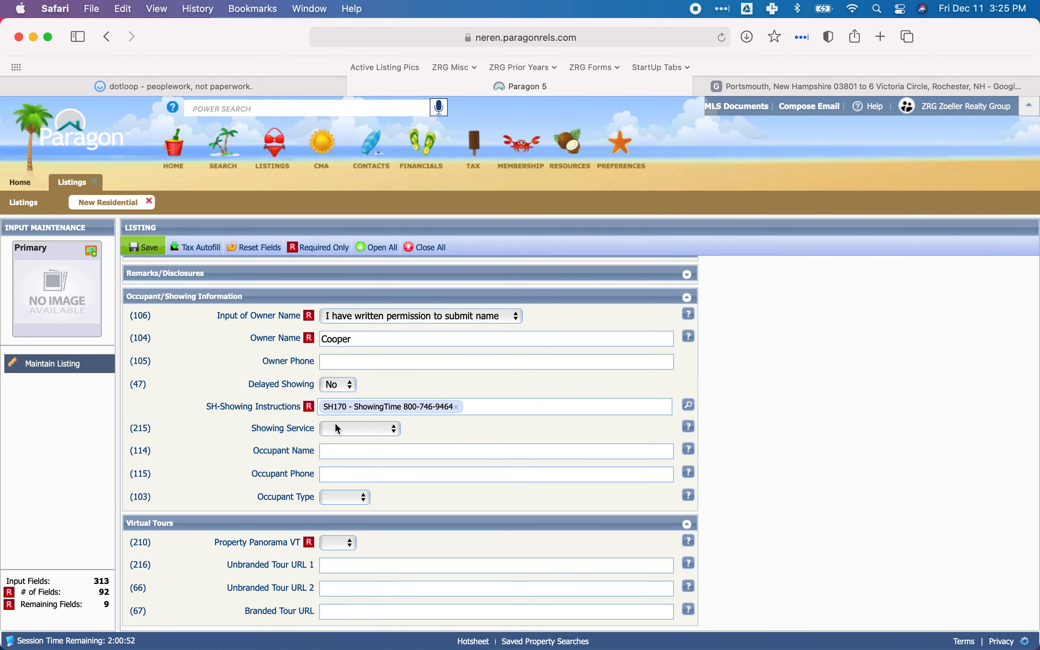
pyautogui.click(338, 428)
pyautogui.click(342, 465)
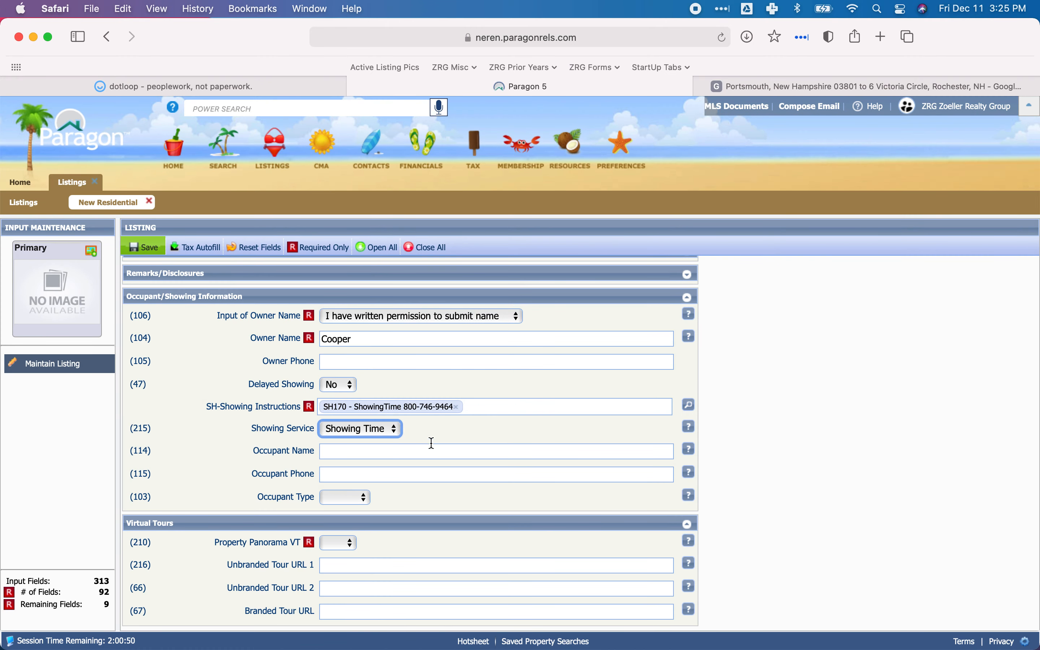
pyautogui.click(431, 427)
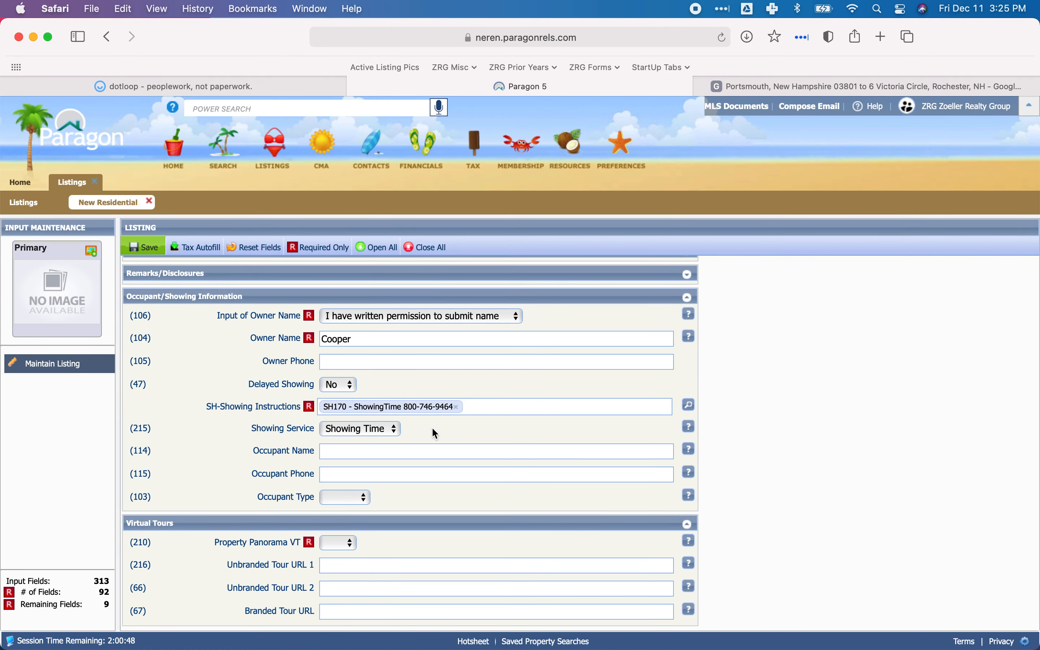
# Collapse the Occupant/Showing Information section, set Property Panorama VT to No and collapse the Virtual Tours section.
pyautogui.click(246, 296)
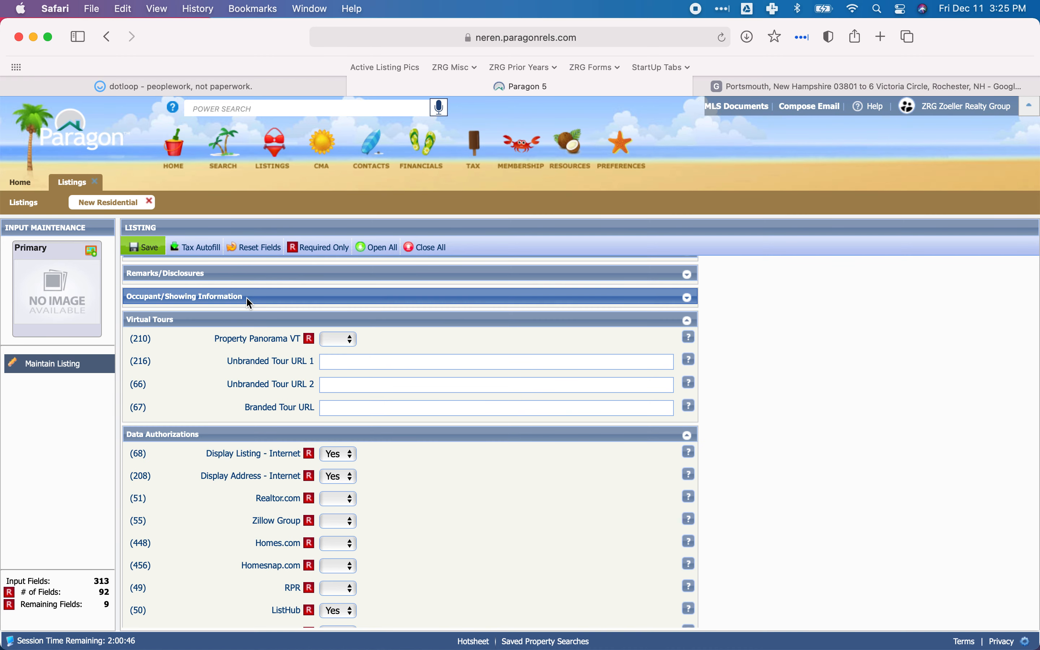
pyautogui.click(342, 340)
pyautogui.click(334, 356)
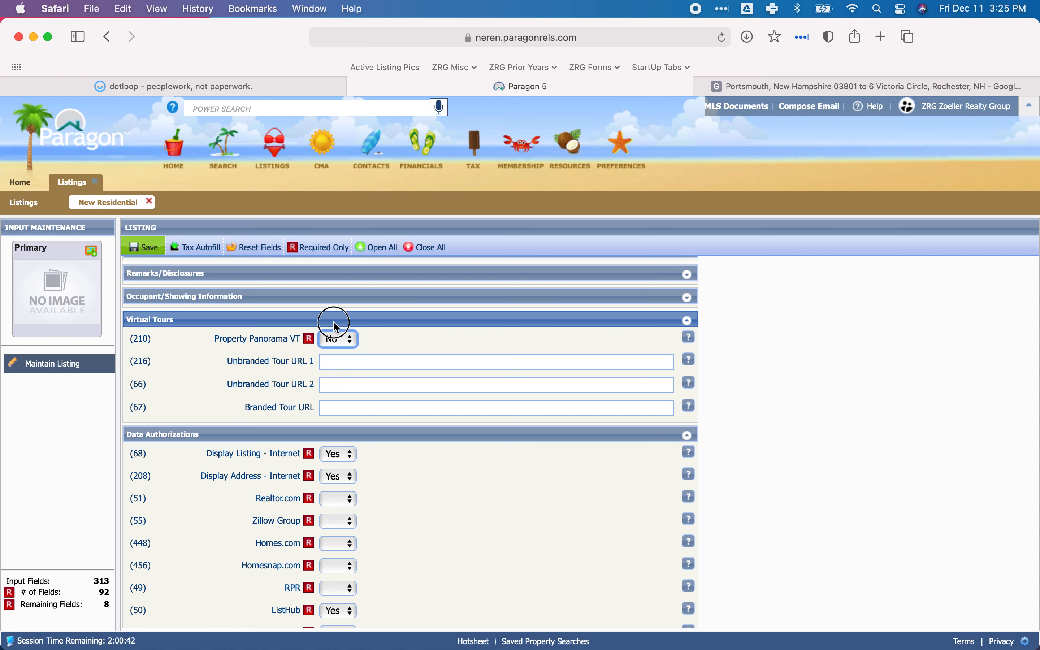
pyautogui.click(333, 320)
# Set the Realtor.com, Zillow Group, Homes.com, Homesnap.com and RPR data authorizations to Yes.
pyautogui.scroll(-1, 386, 414)
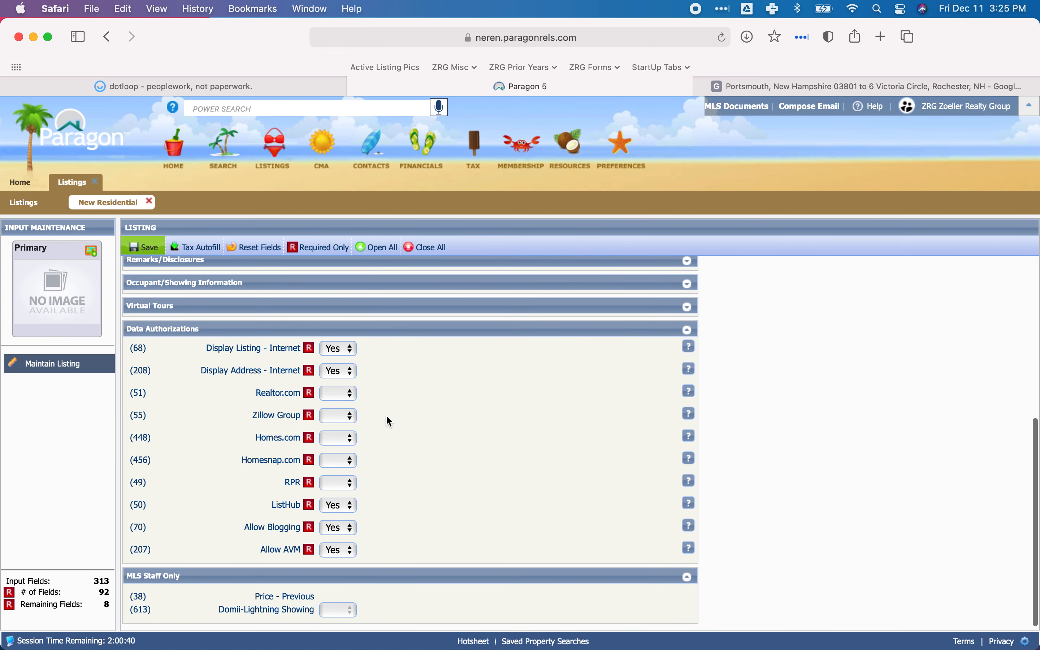
pyautogui.click(341, 399)
pyautogui.click(336, 426)
pyautogui.click(344, 415)
pyautogui.click(348, 448)
pyautogui.click(350, 439)
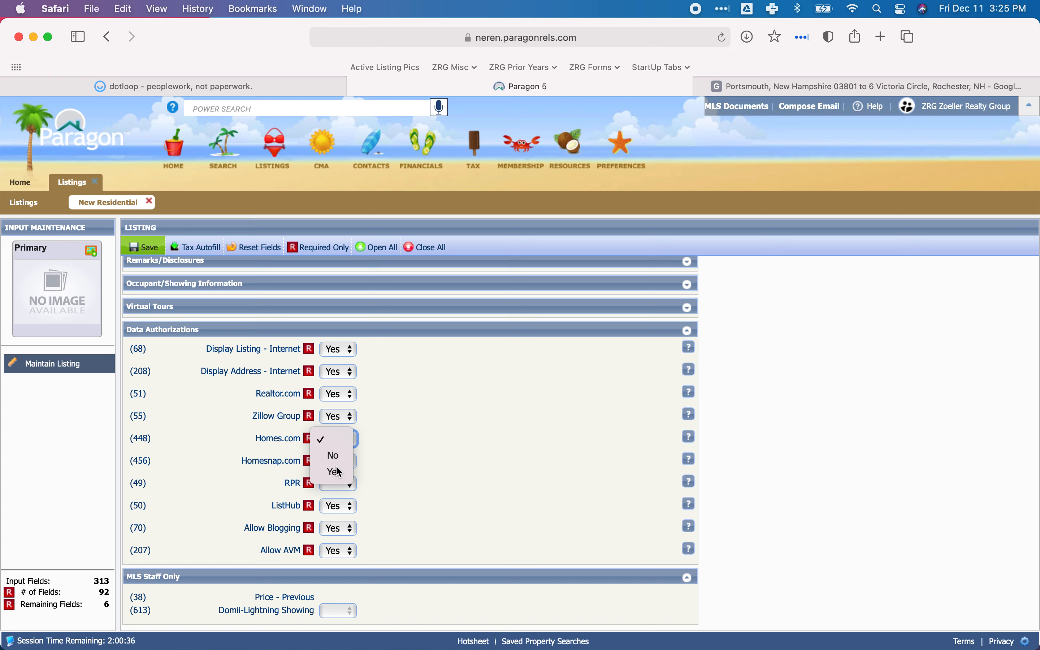
pyautogui.click(332, 471)
pyautogui.click(333, 438)
pyautogui.click(333, 438)
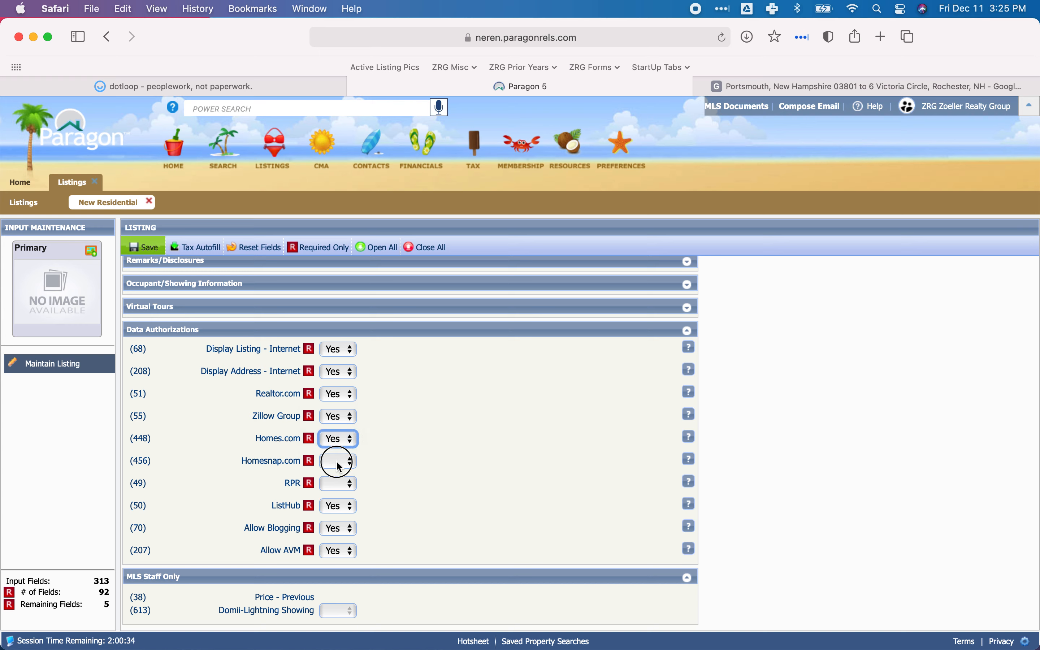
pyautogui.click(337, 462)
pyautogui.click(336, 503)
pyautogui.click(337, 484)
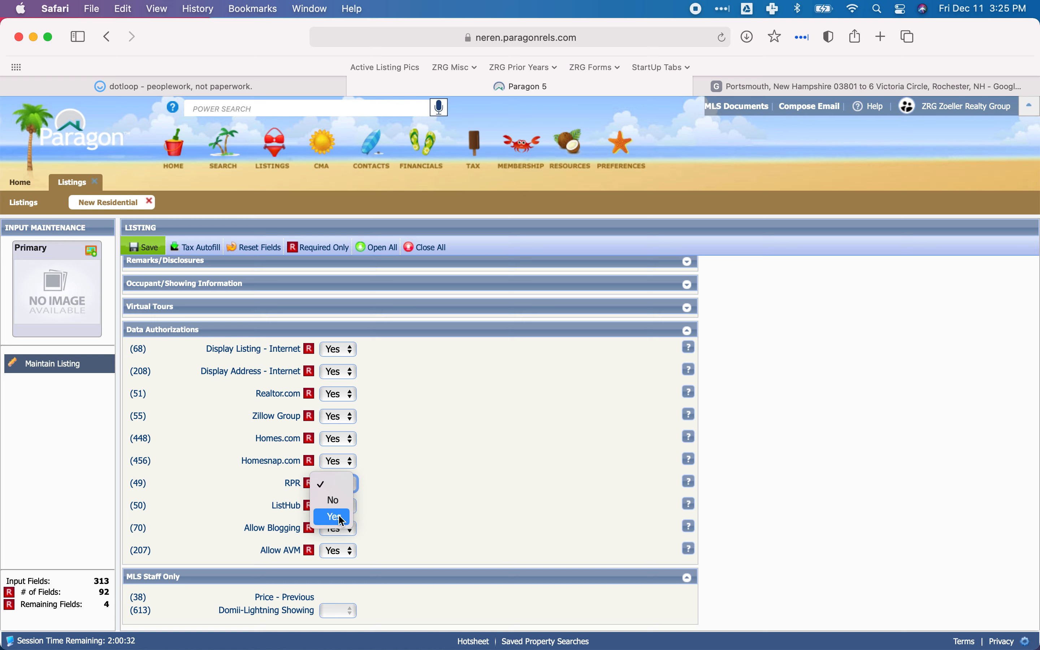
pyautogui.click(351, 517)
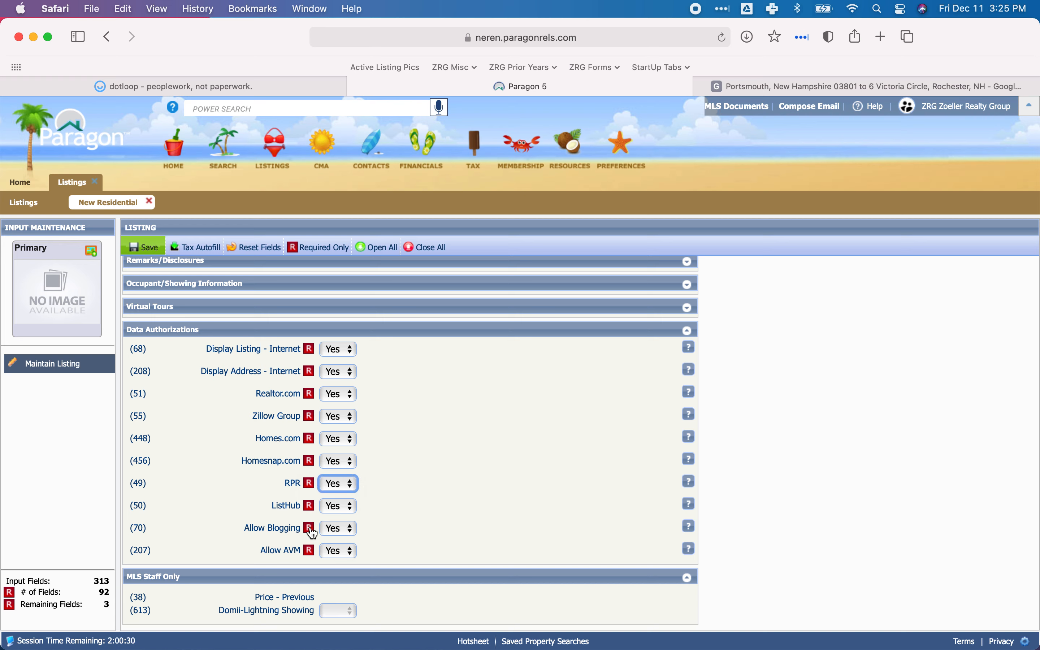
# Check the field help for the blogging and AVM authorizations and set both Allow Blogging and Allow AVM to No.
pyautogui.moveTo(694, 530)
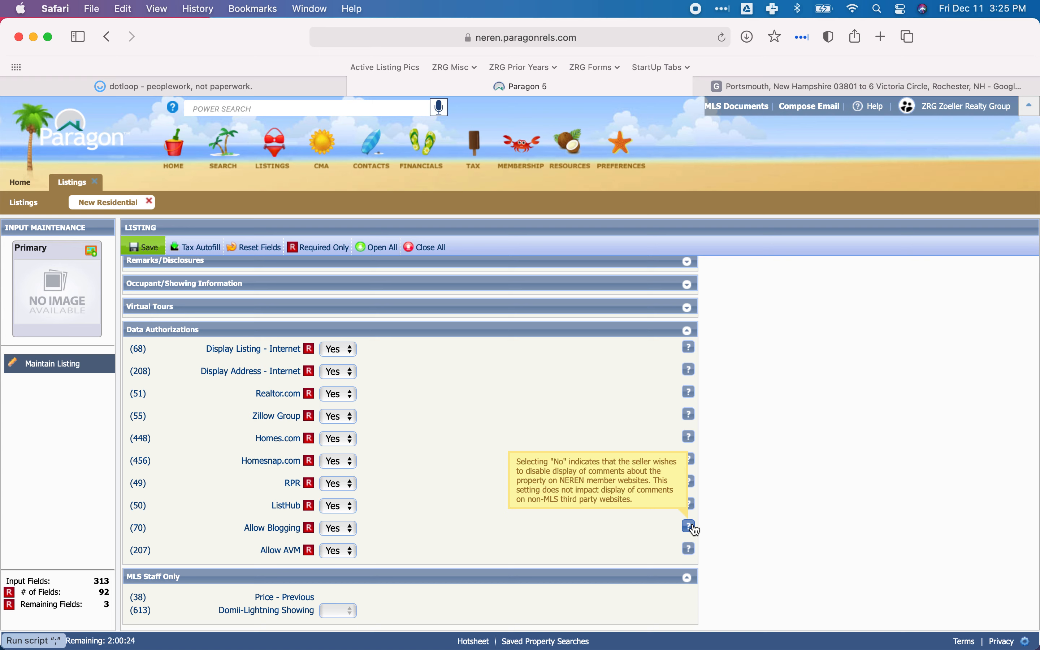
pyautogui.click(351, 533)
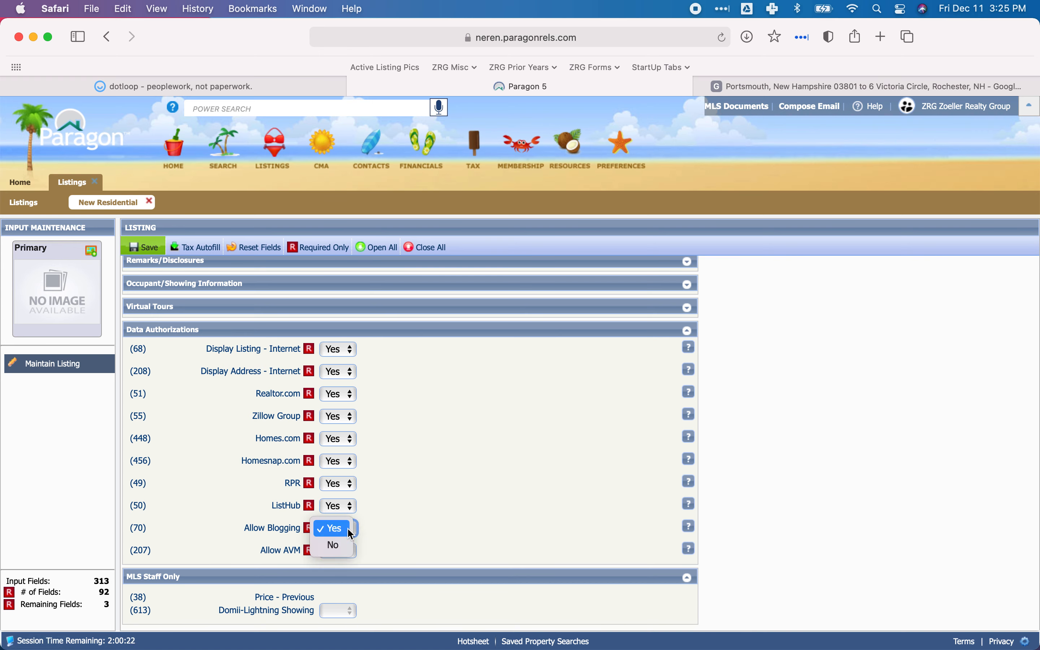
pyautogui.click(340, 543)
pyautogui.click(690, 551)
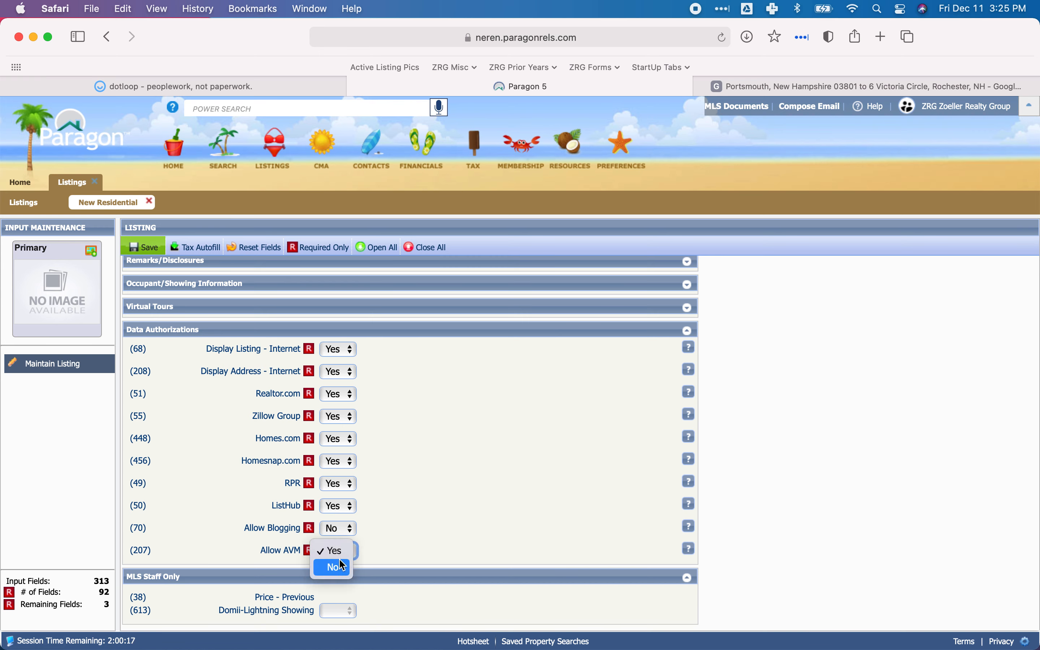
pyautogui.click(336, 568)
pyautogui.moveTo(690, 553)
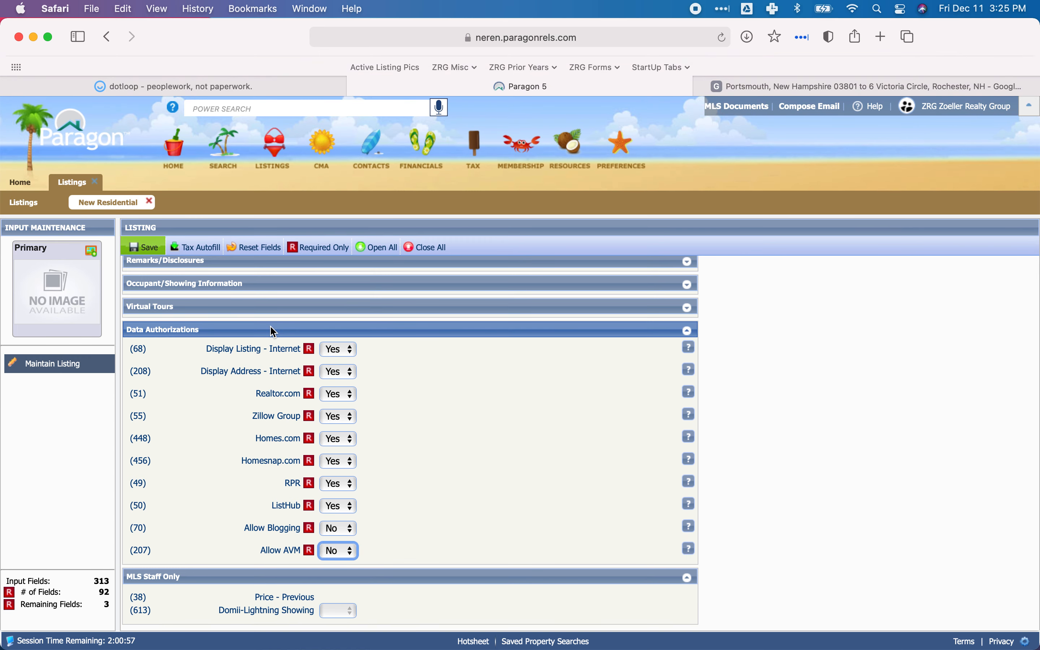
# Collapse the Data Authorizations and MLS Staff Only sections and save the listing as a partial listing.
pyautogui.click(211, 330)
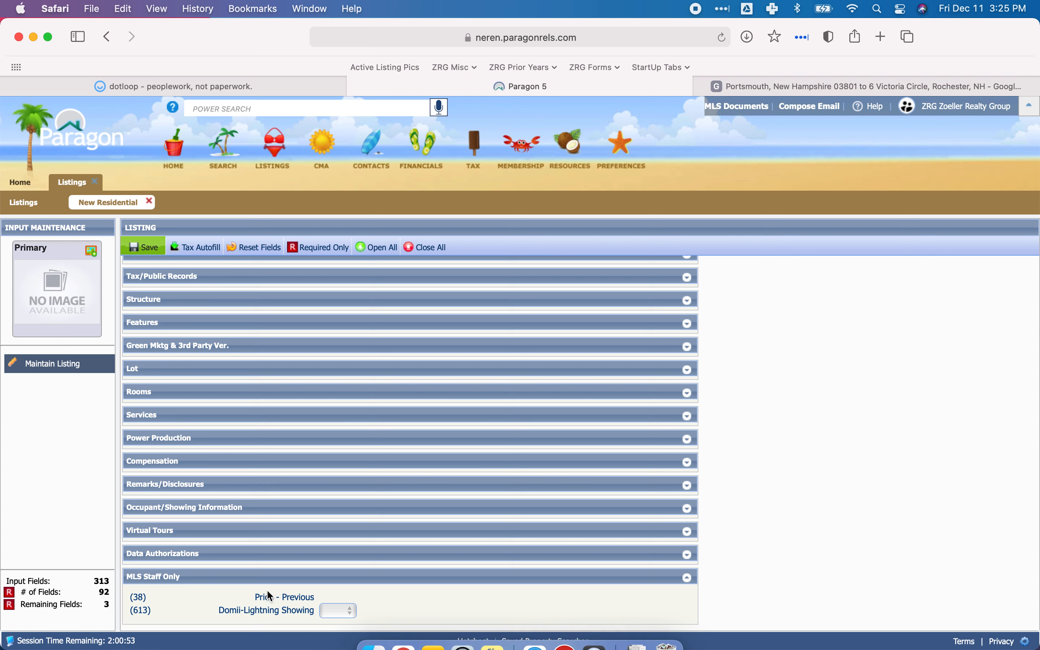
pyautogui.click(224, 578)
pyautogui.scroll(2, 319, 524)
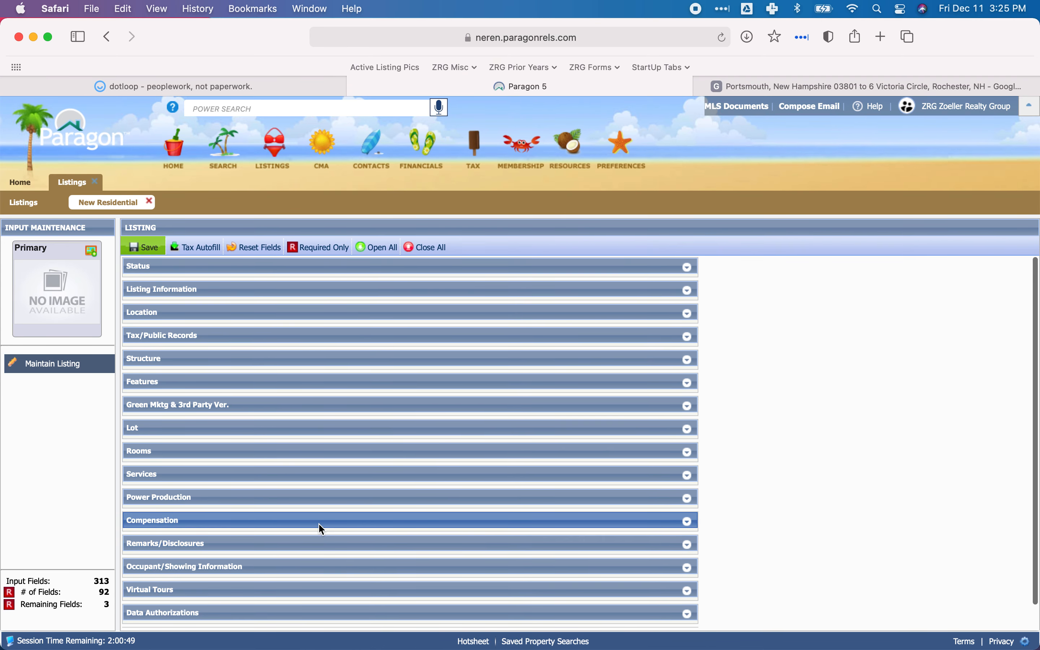
pyautogui.click(140, 241)
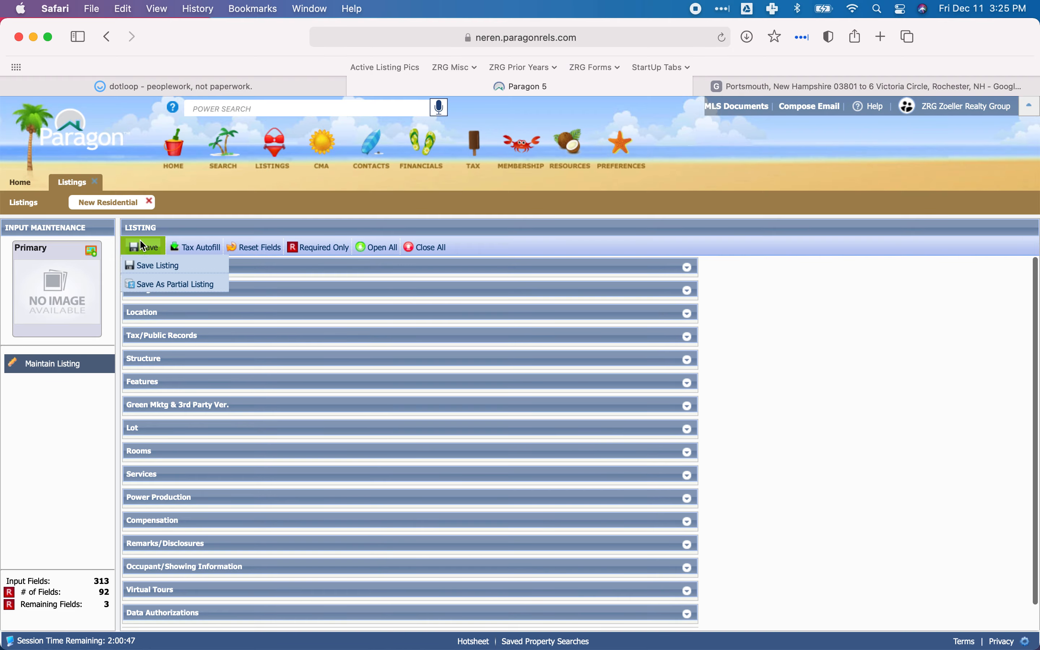
pyautogui.click(161, 288)
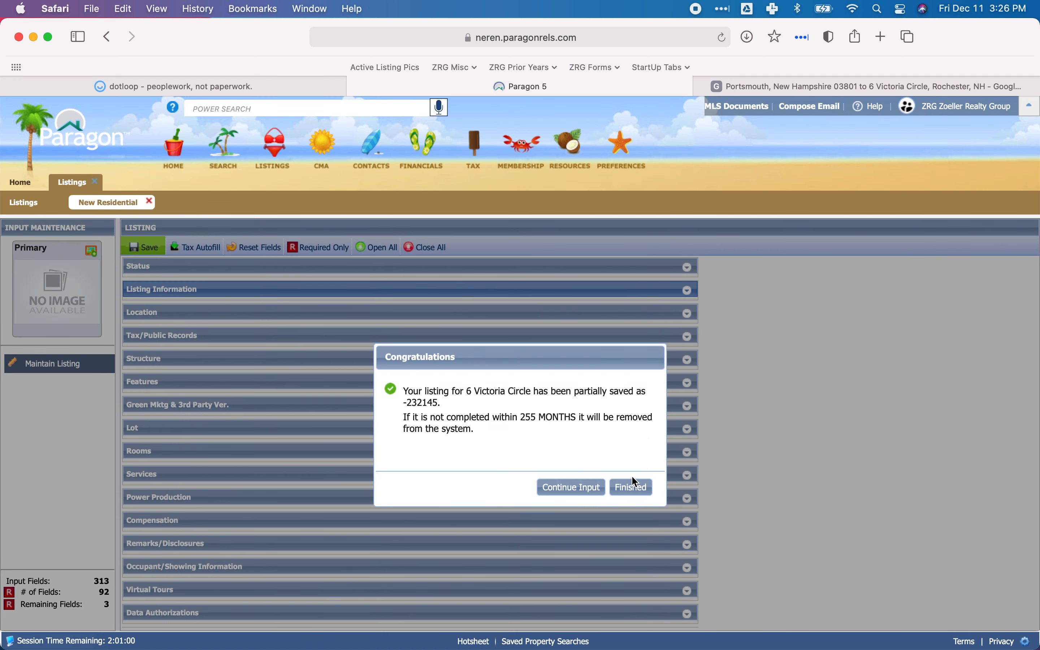
pyautogui.click(630, 486)
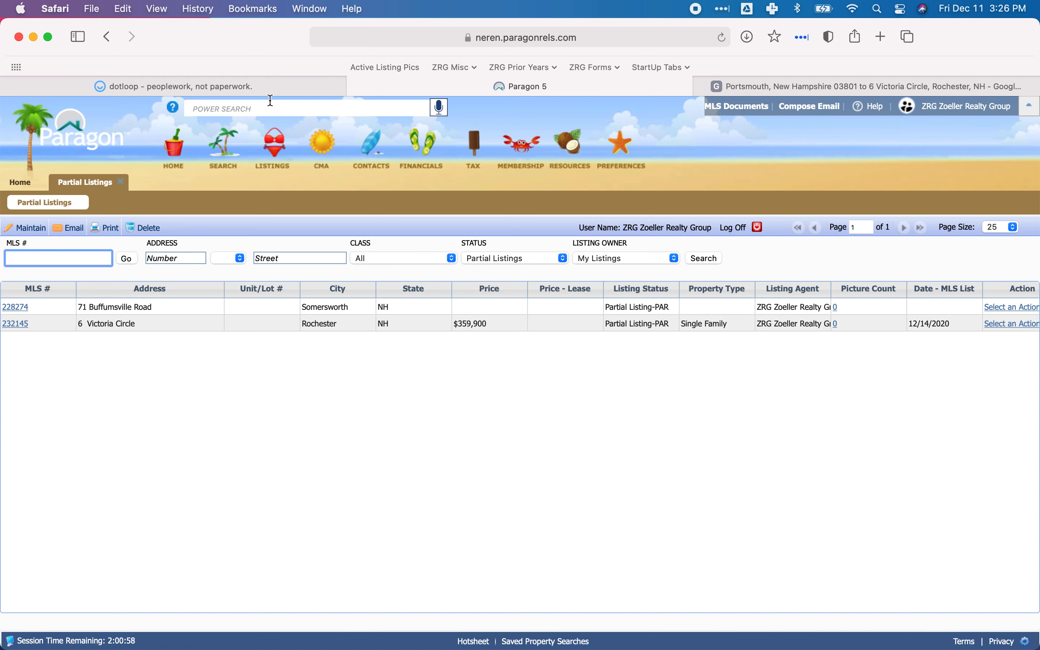
# Switch to dotloop, leave the listing agreement and look over the loop's Listing Docs folder.
pyautogui.click(180, 87)
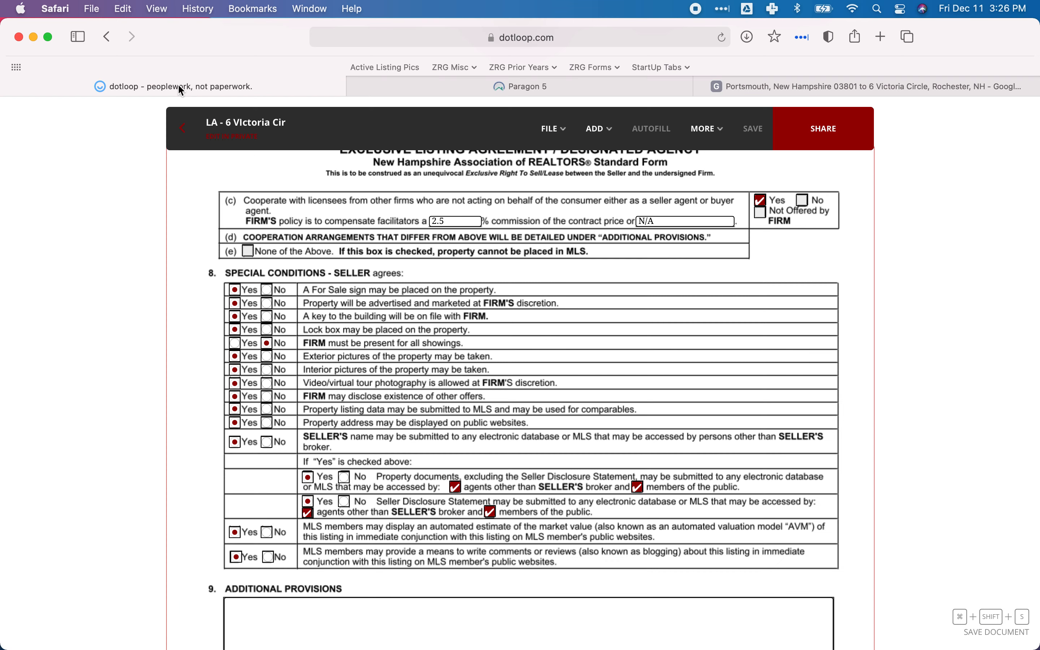
pyautogui.click(182, 134)
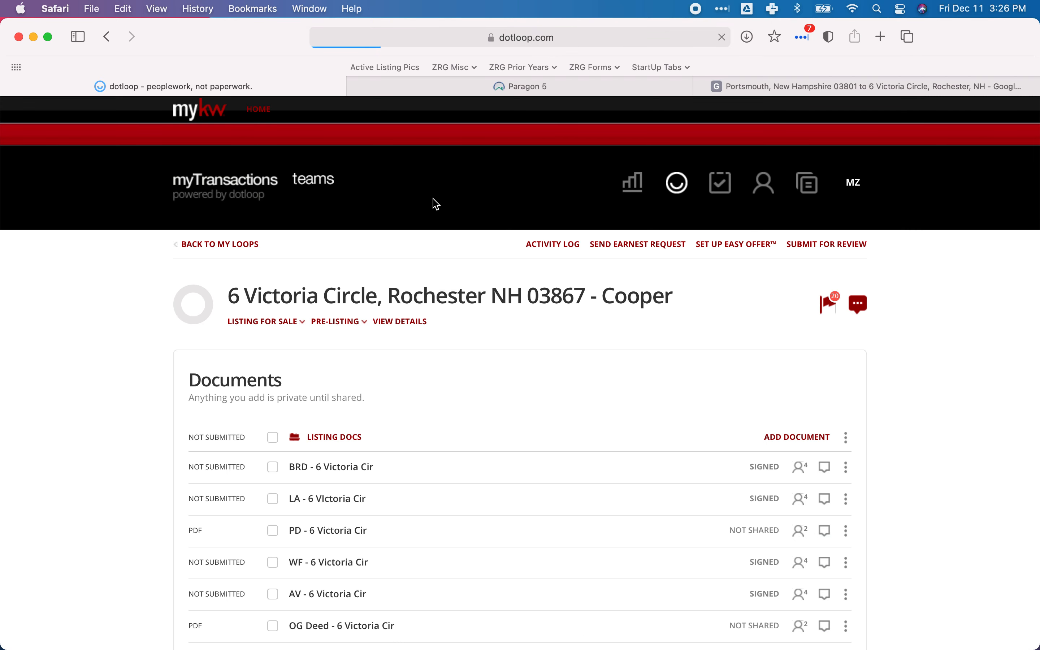
pyautogui.scroll(-5, 468, 267)
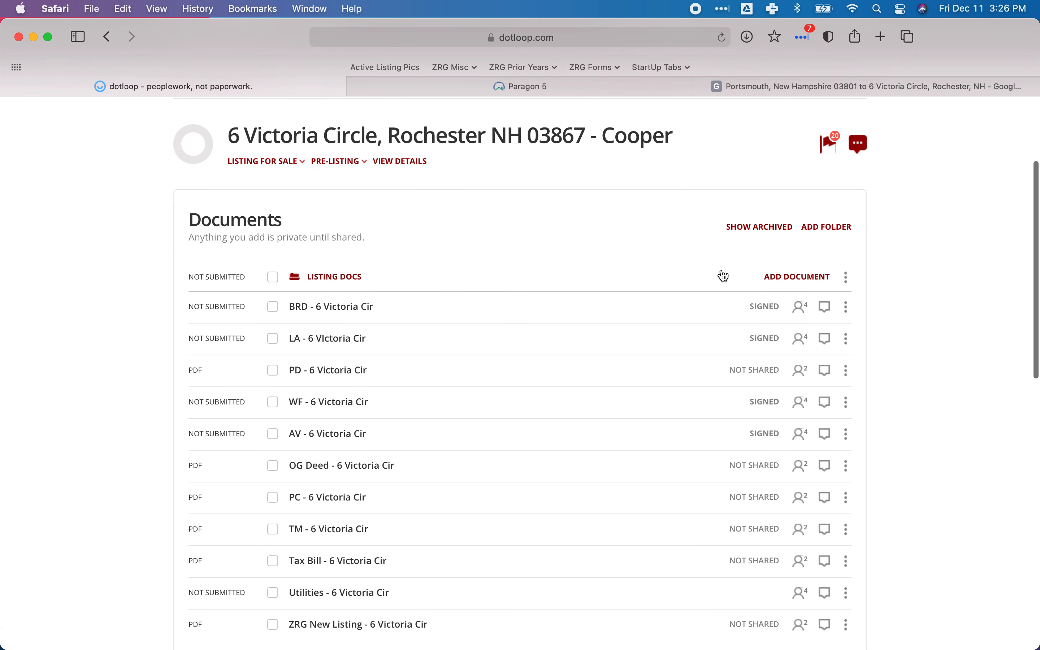
pyautogui.scroll(-2, 723, 277)
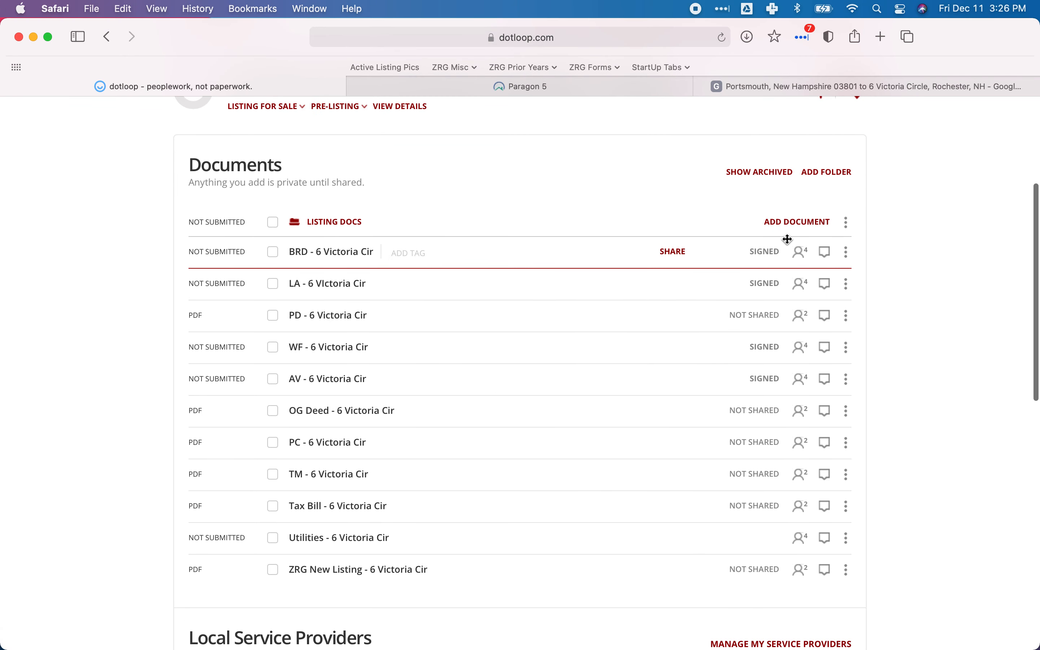
# Show the add-document options for the Listing Docs folder and open Google Drive in place of the map directions.
pyautogui.click(795, 222)
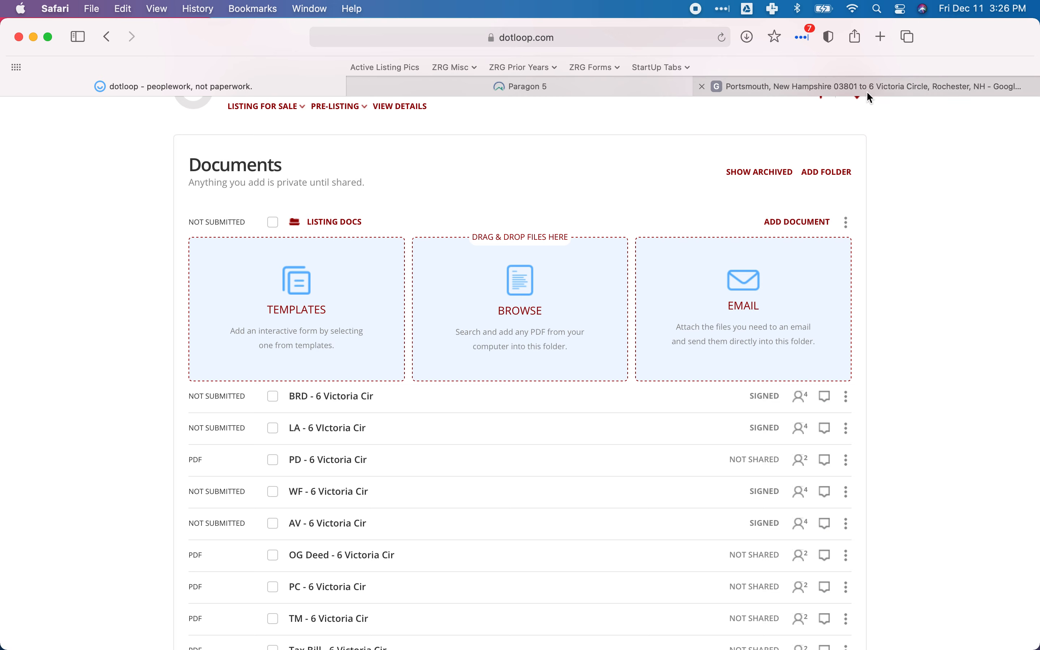
pyautogui.click(938, 88)
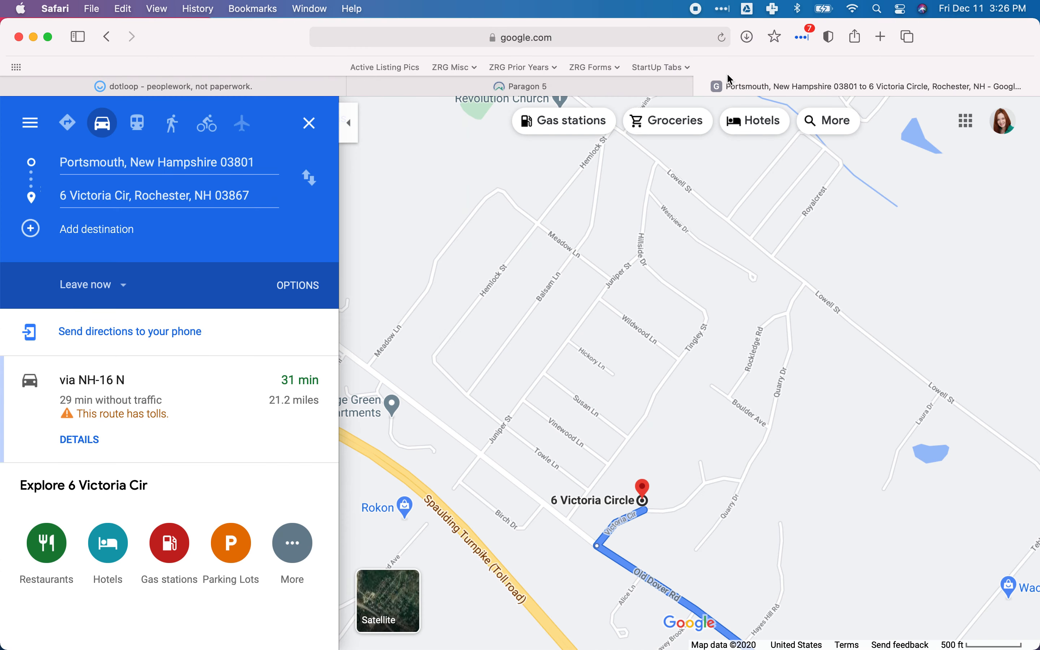
pyautogui.click(575, 42)
pyautogui.write('drive')
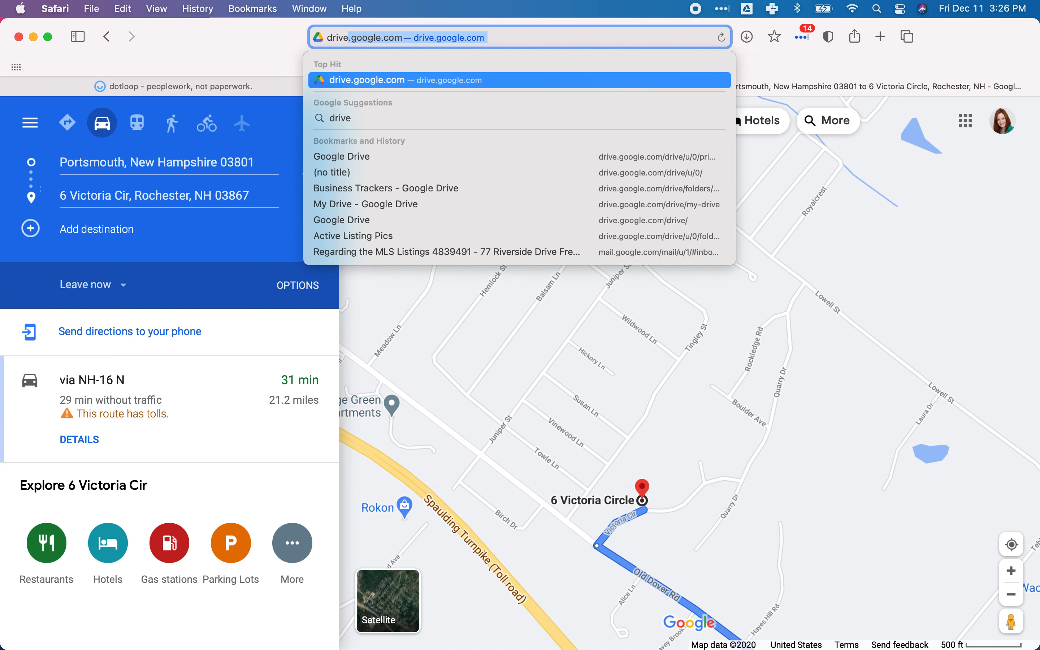
pyautogui.press('Return')
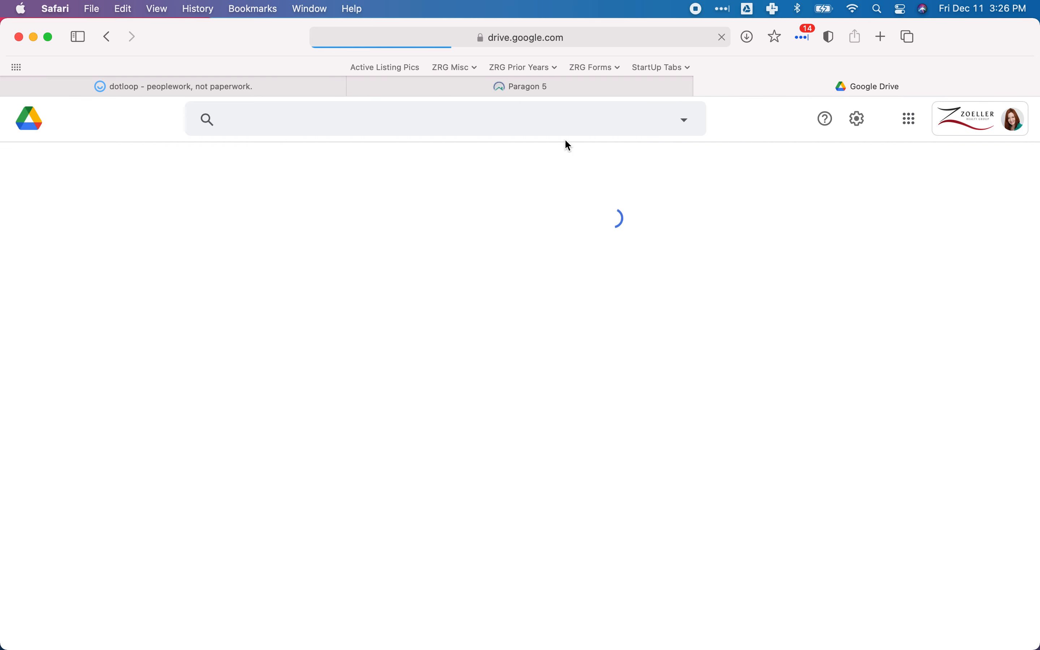
# Search Google Drive for "Working with ZRG".
pyautogui.click(301, 117)
pyautogui.write('ZR')
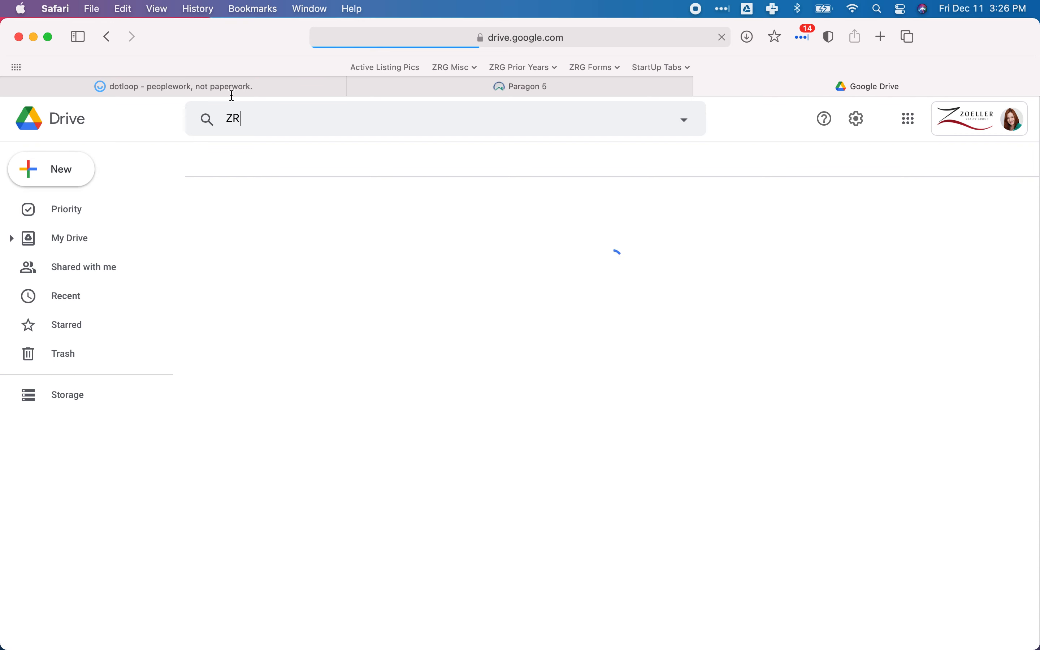
pyautogui.doubleClick(270, 119)
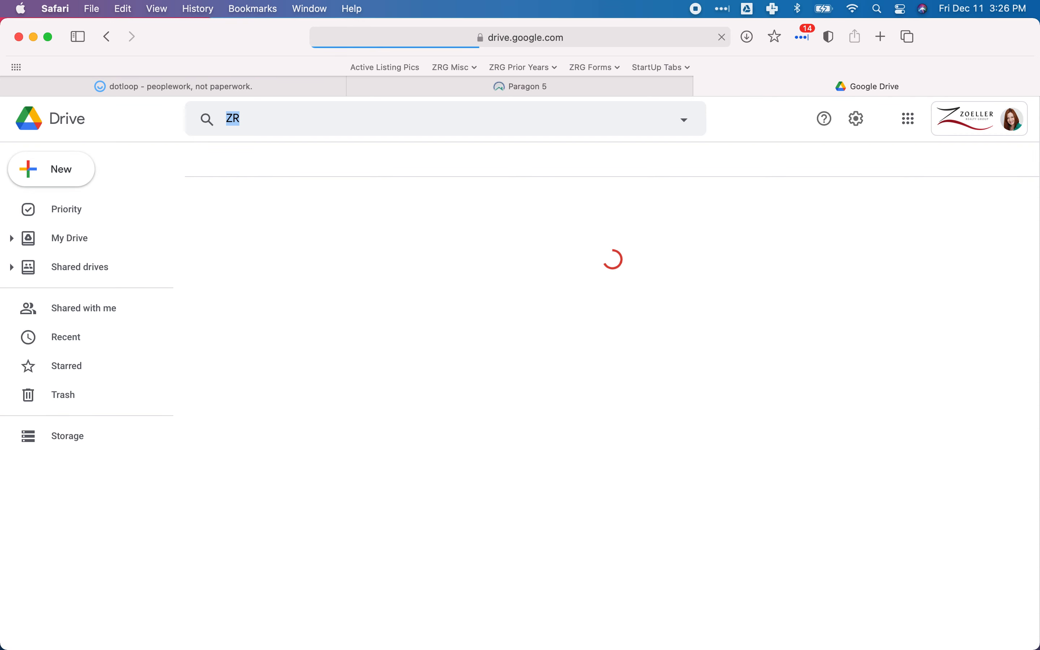
pyautogui.press('BackSpace')
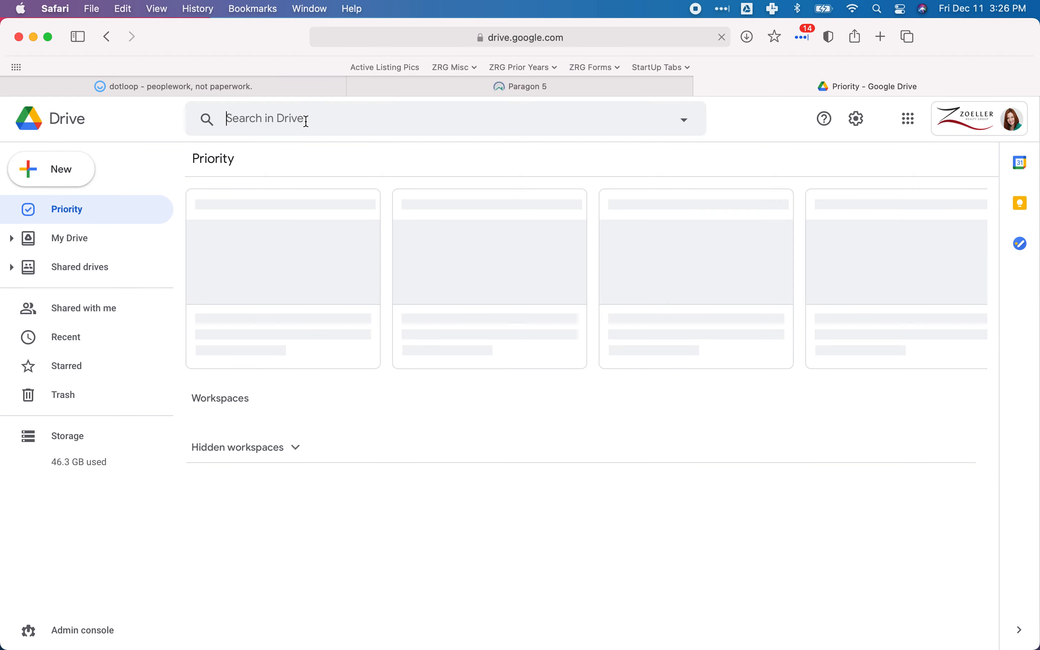
pyautogui.write('Working with ')
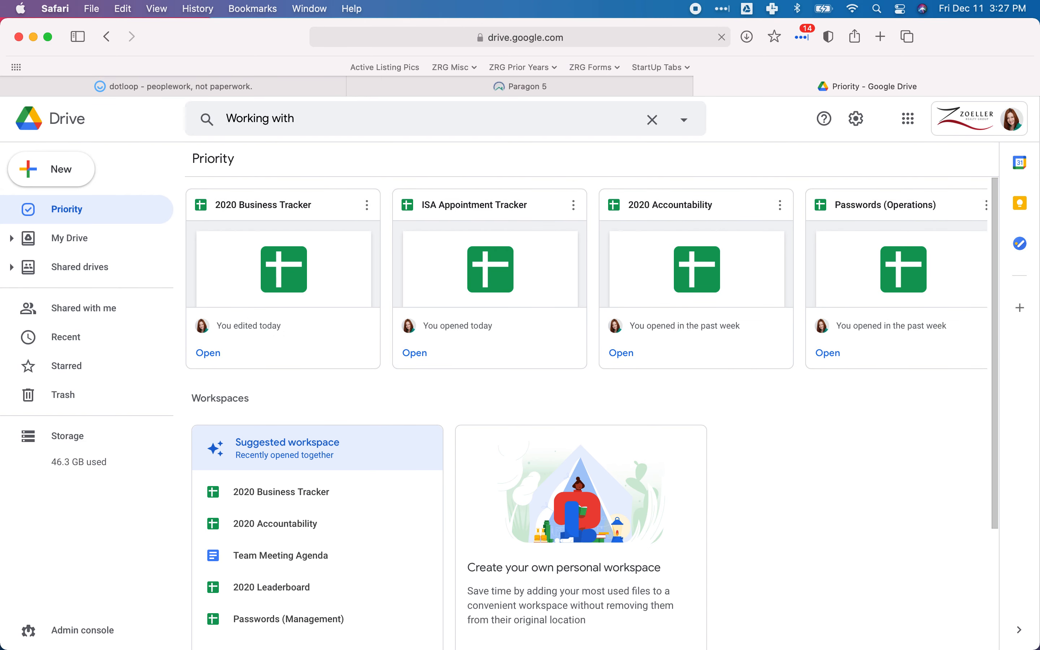
pyautogui.write('ZRG')
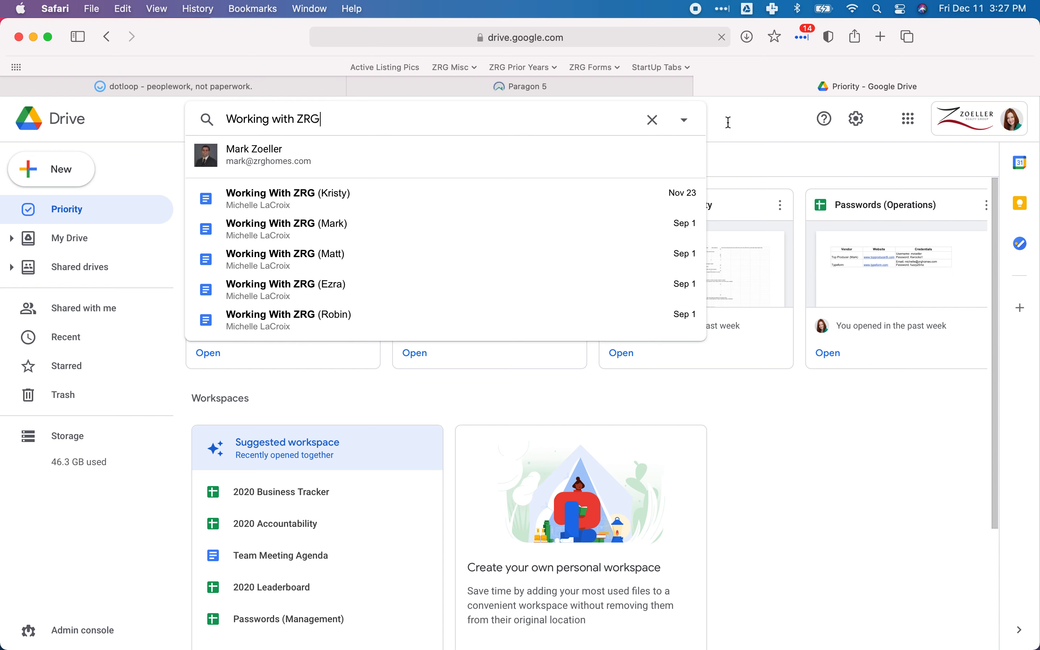
pyautogui.press('Escape')
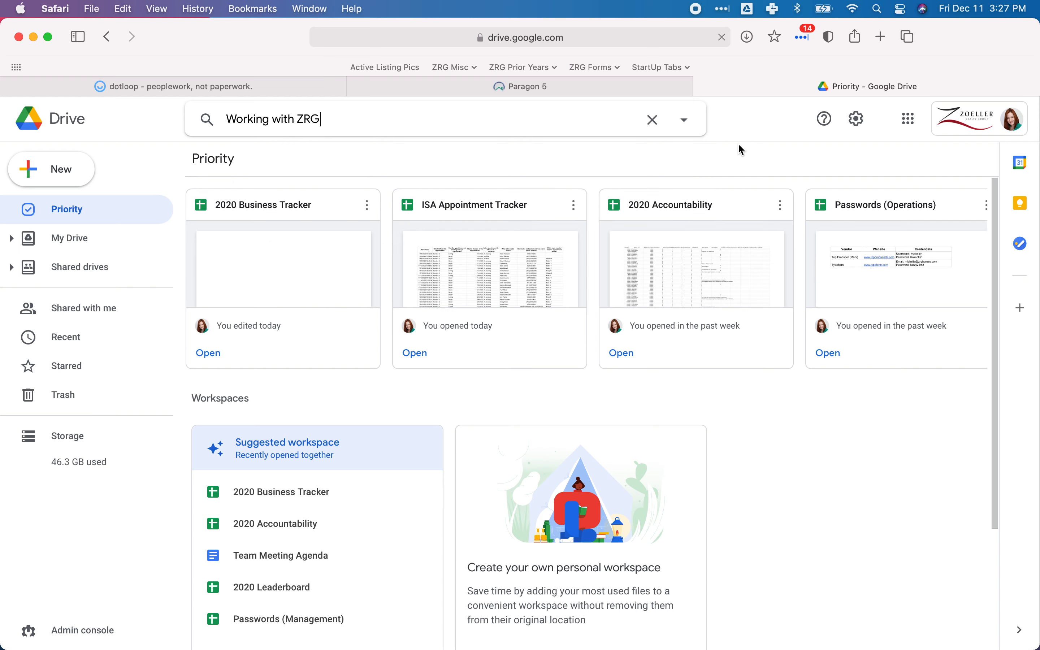
pyautogui.press('Return')
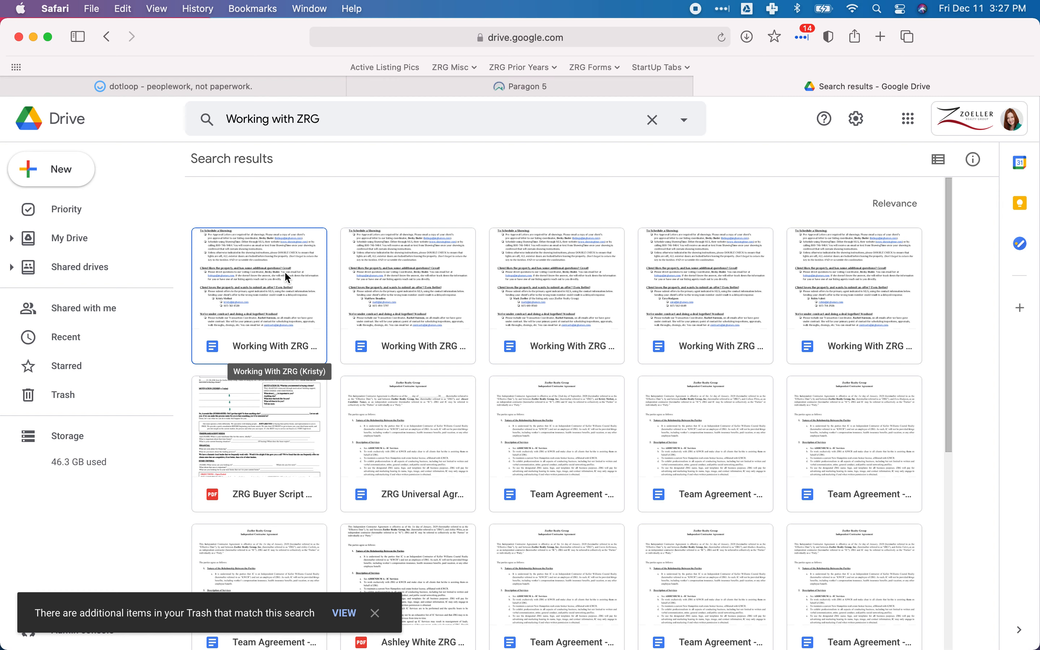
# Show the search results as a list and open the third Working With ZRG document.
pyautogui.click(389, 282)
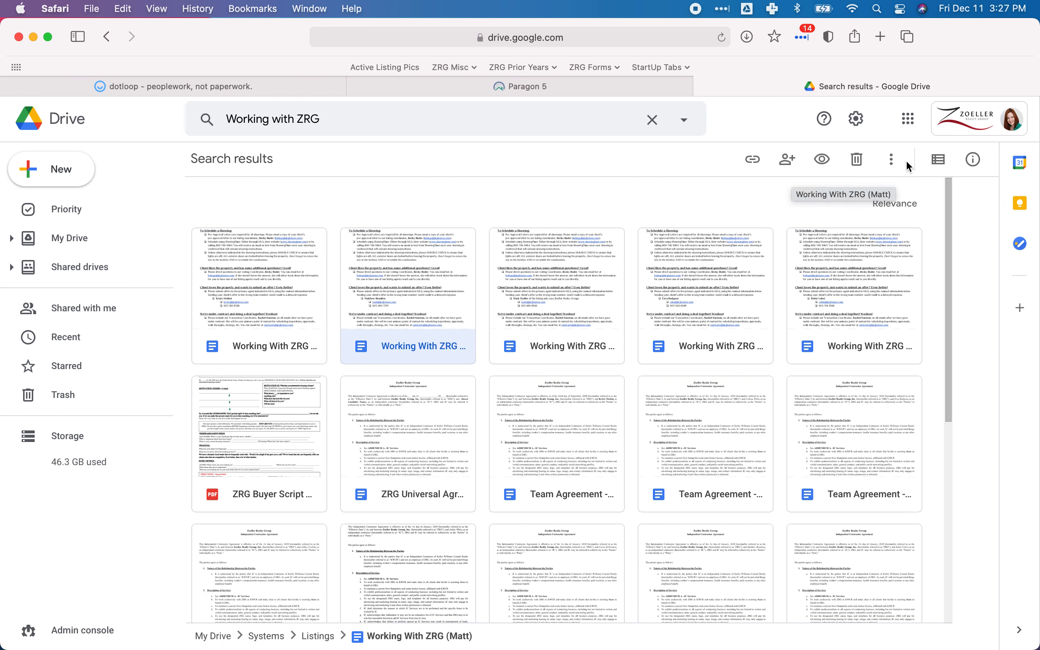
pyautogui.click(939, 160)
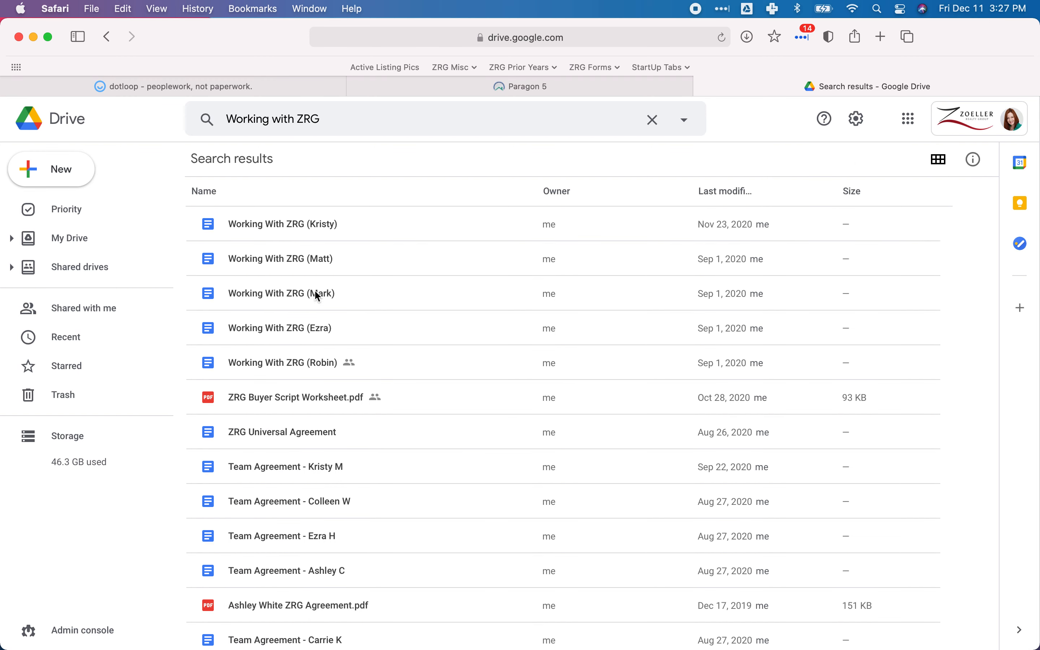
pyautogui.click(288, 293)
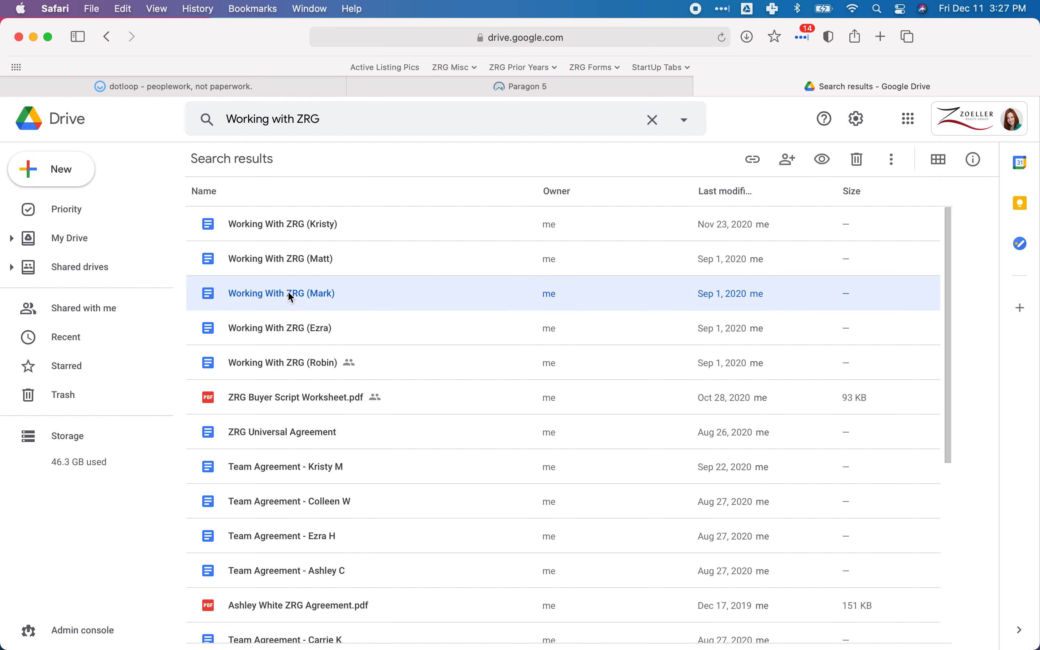
pyautogui.rightClick(289, 293)
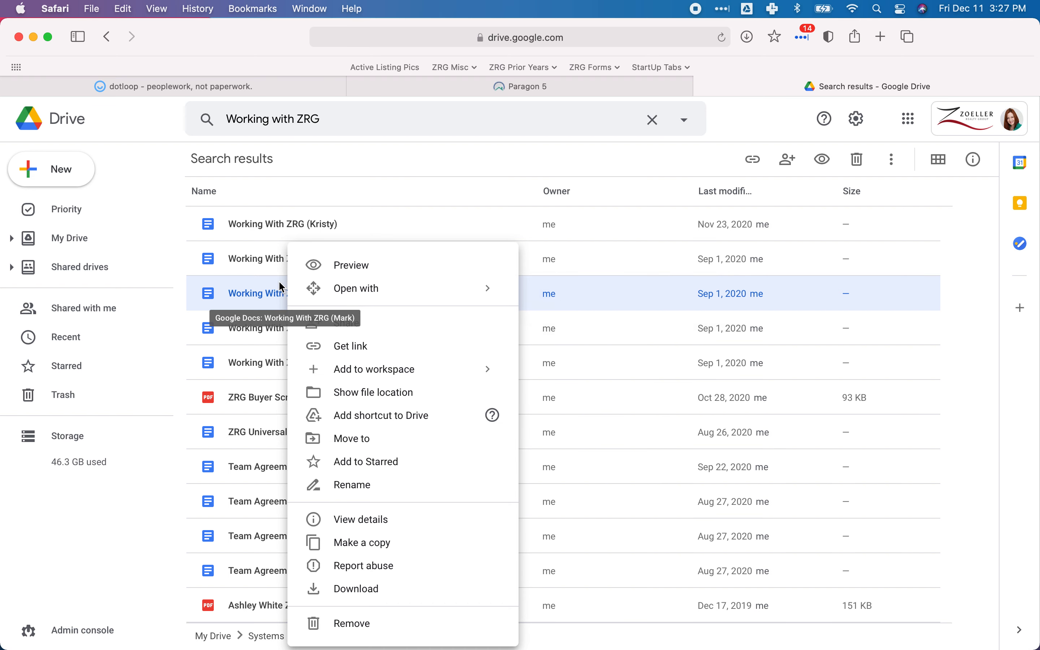
pyautogui.click(249, 300)
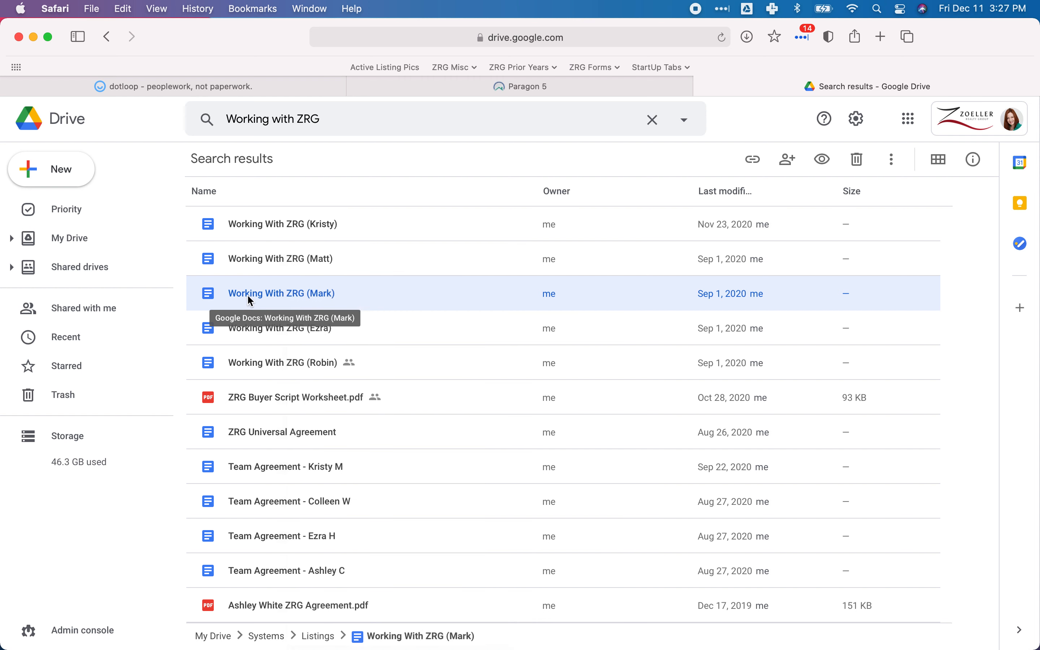
pyautogui.doubleClick(288, 302)
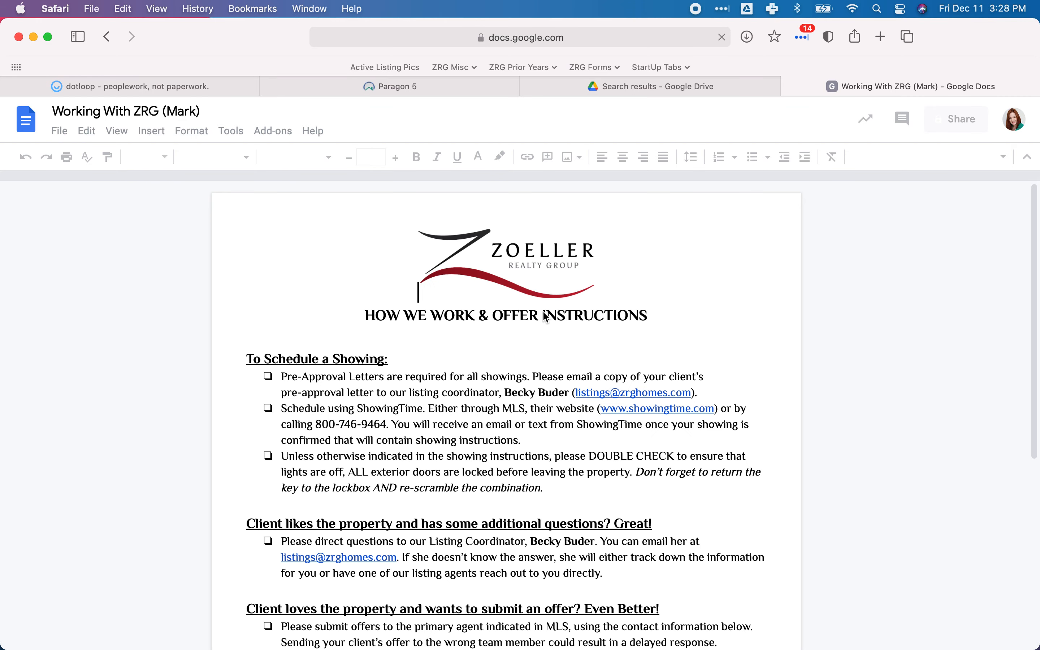
# Replace the listing coordinator's full name under To Schedule a Showing with the new coordinator's name.
pyautogui.click(518, 392)
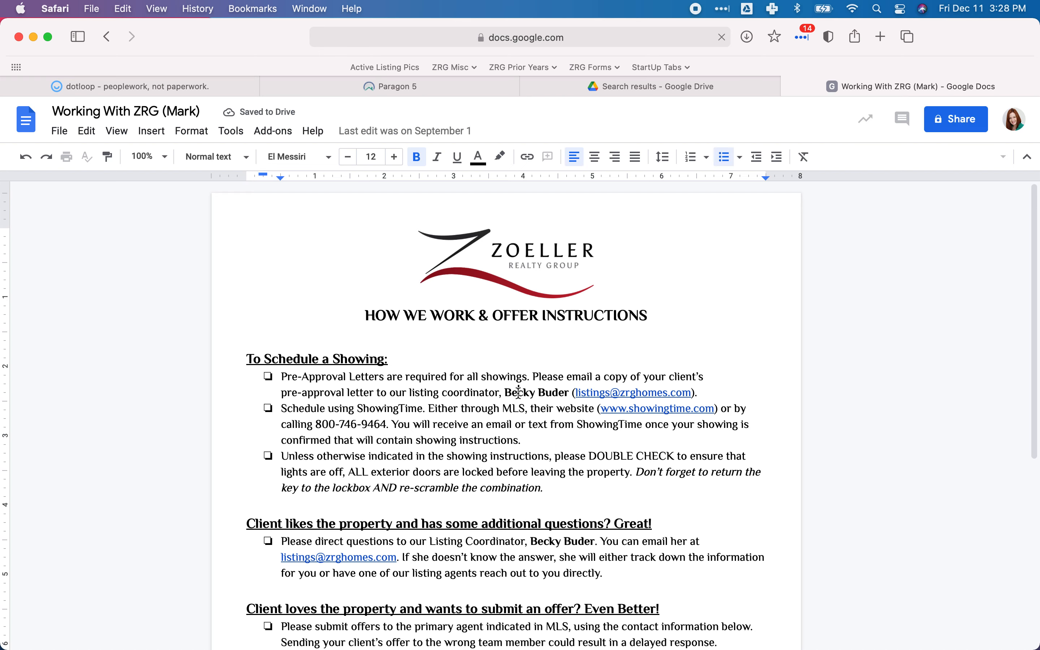
pyautogui.doubleClick(519, 393)
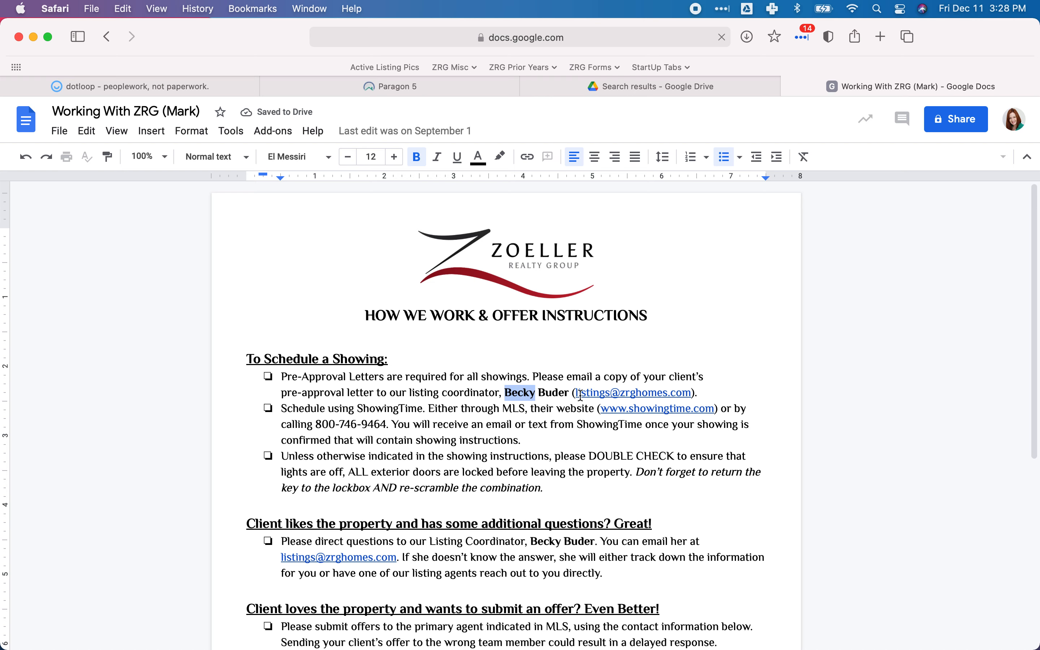
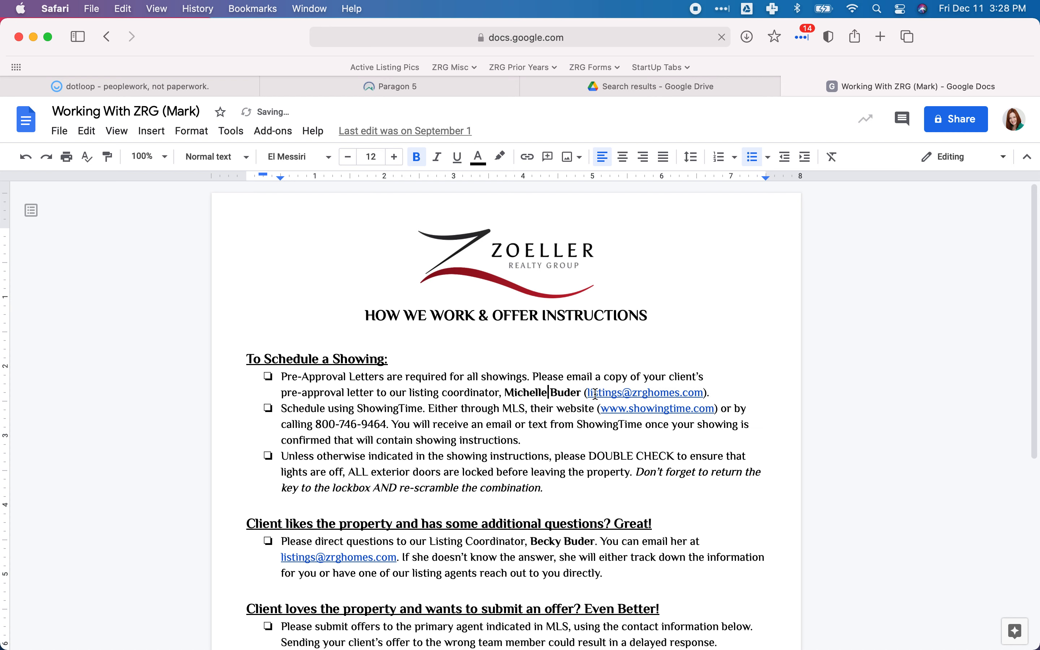
pyautogui.press('Right')
pyautogui.press('Right')
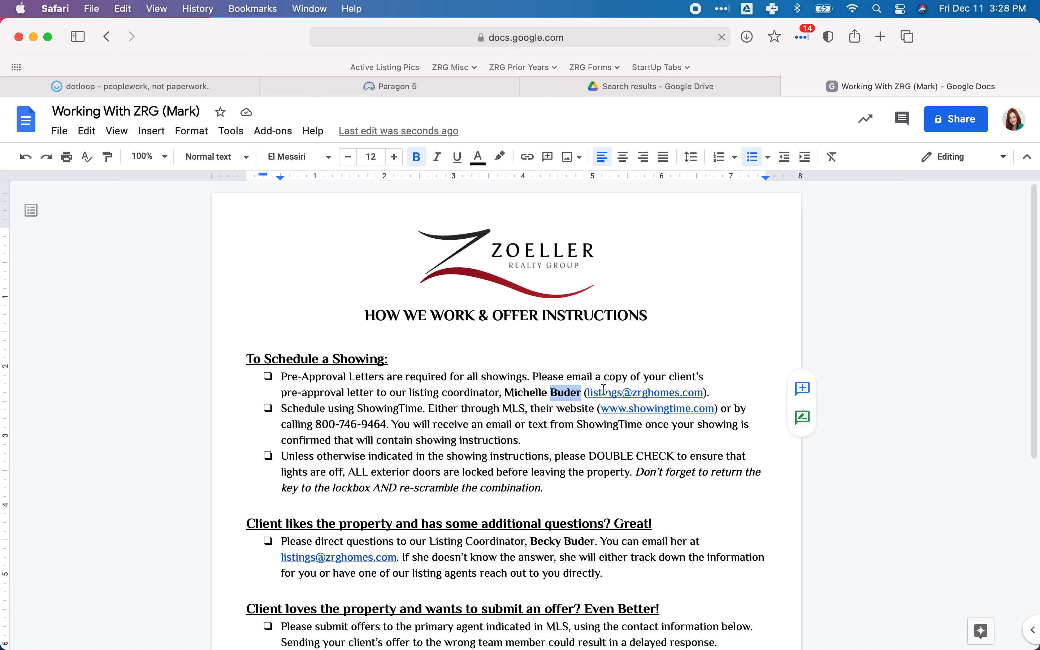
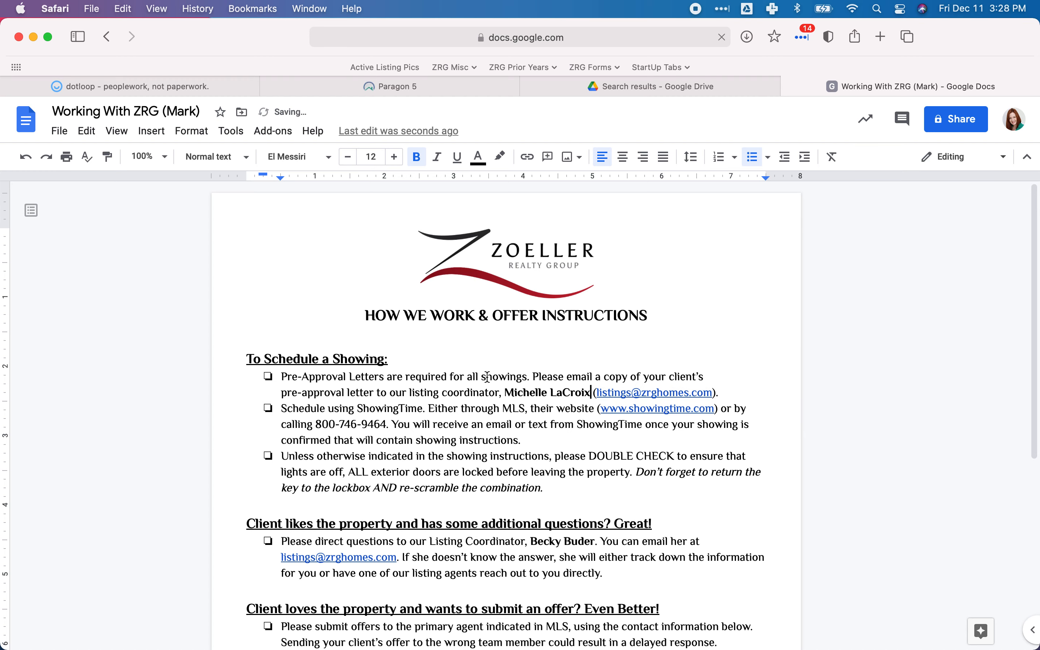
# Replace the Listing Coordinator's full name in the additional questions section with the new coordinator's name.
pyautogui.scroll(-5, 487, 377)
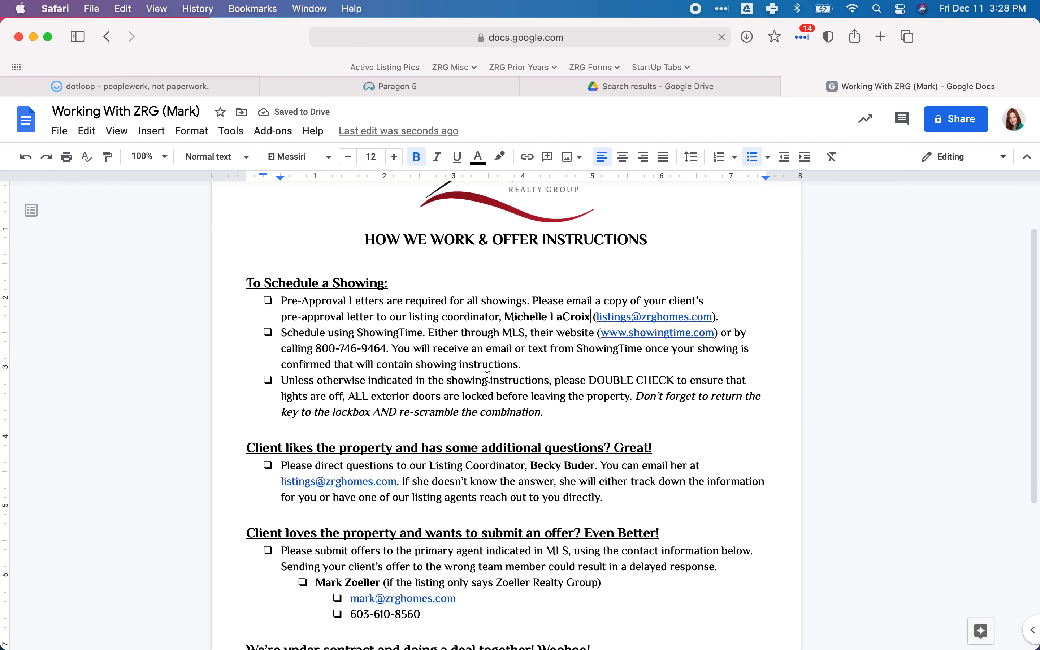
pyautogui.scroll(-1, 487, 377)
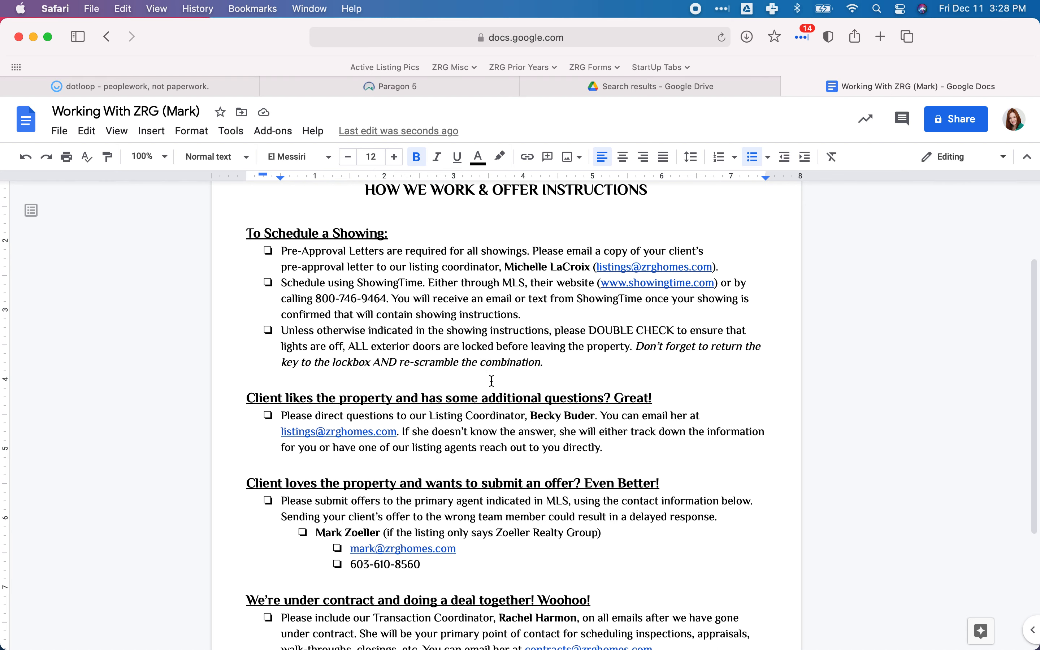
pyautogui.doubleClick(545, 416)
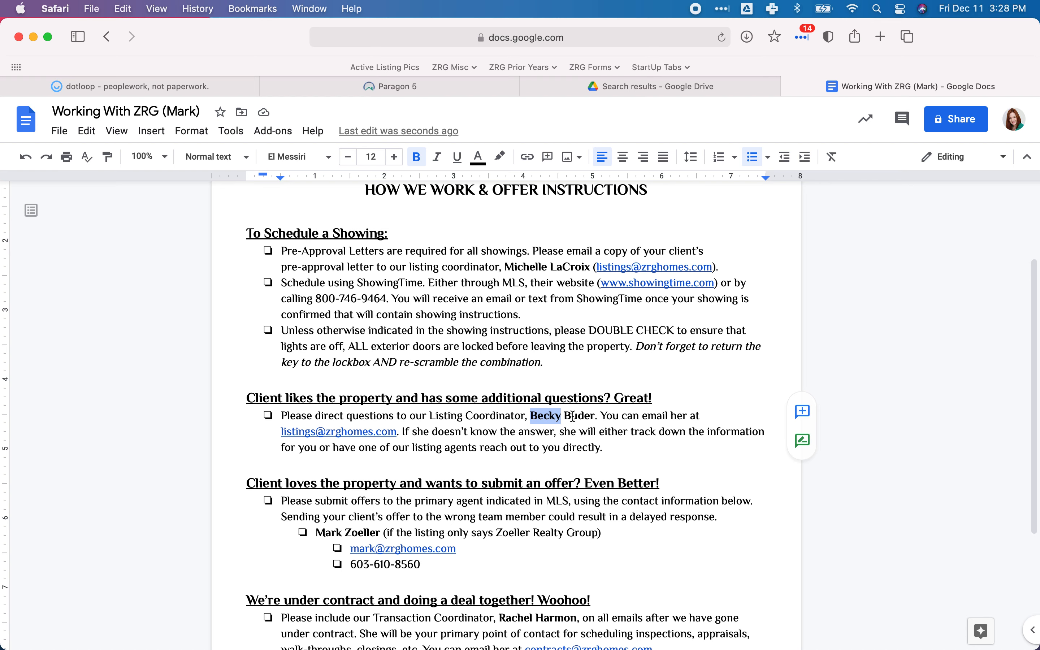
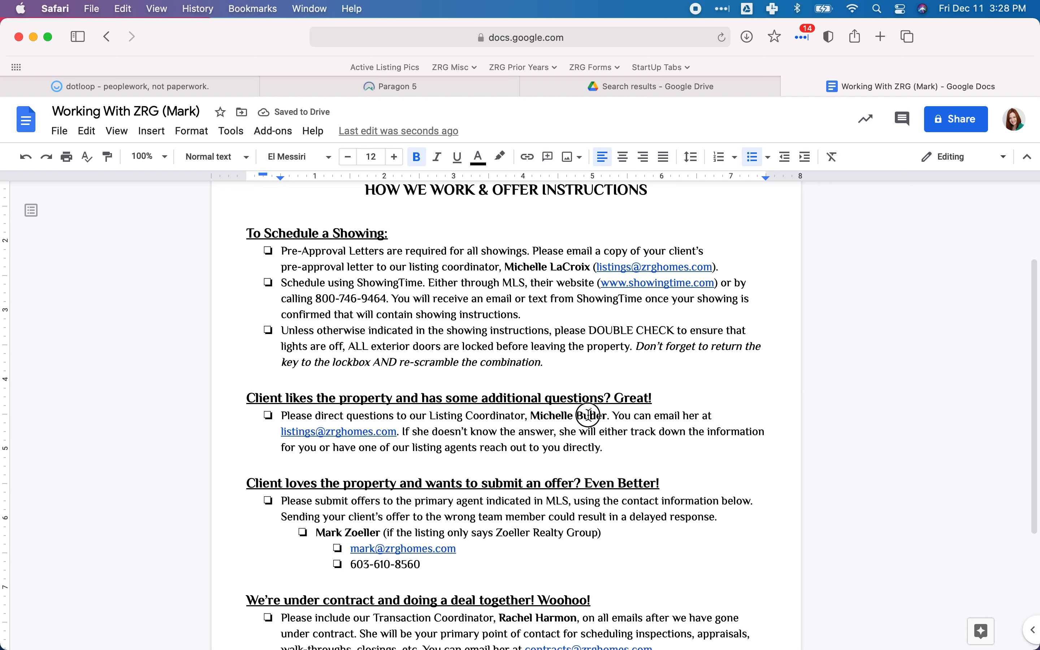
pyautogui.doubleClick(588, 415)
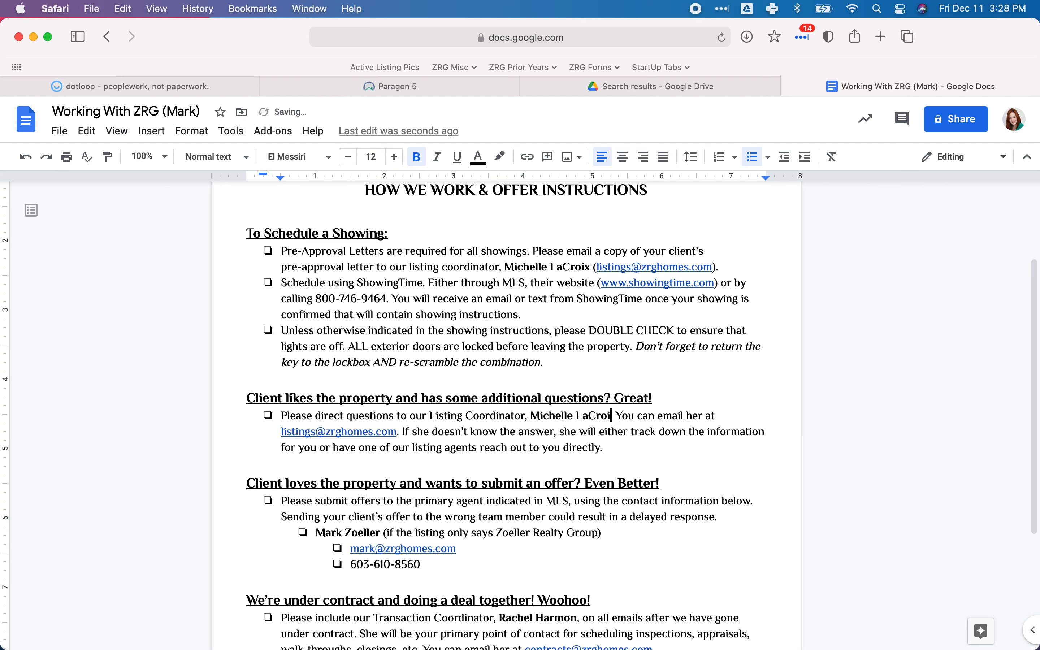
pyautogui.click(547, 434)
# Review the rest of the instructions and download the document as a PDF.
pyautogui.scroll(-5, 548, 438)
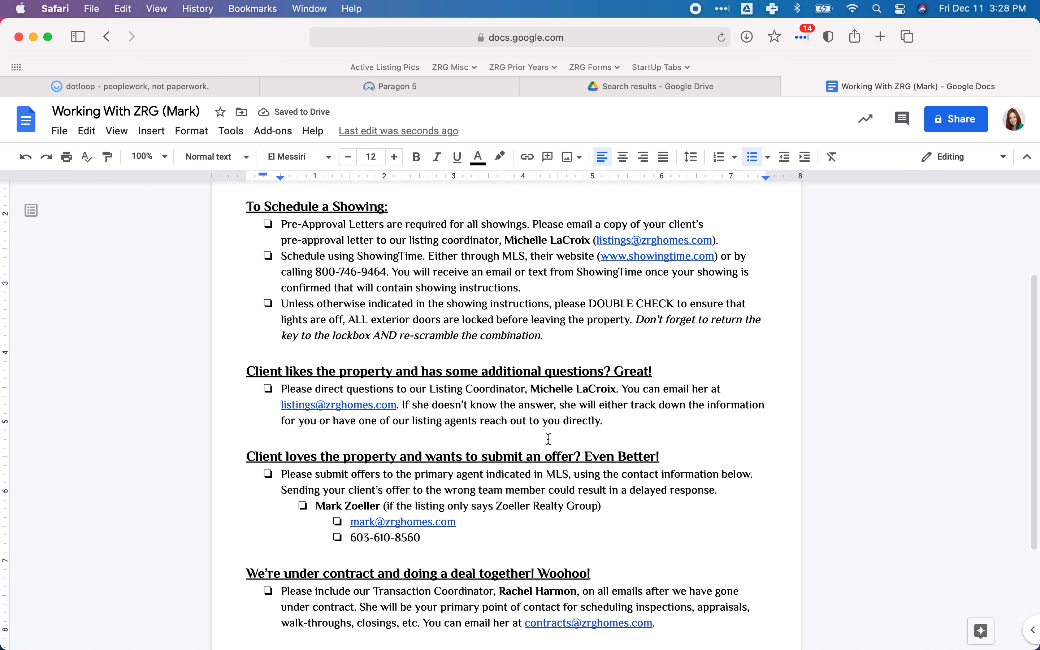
pyautogui.scroll(-1, 548, 439)
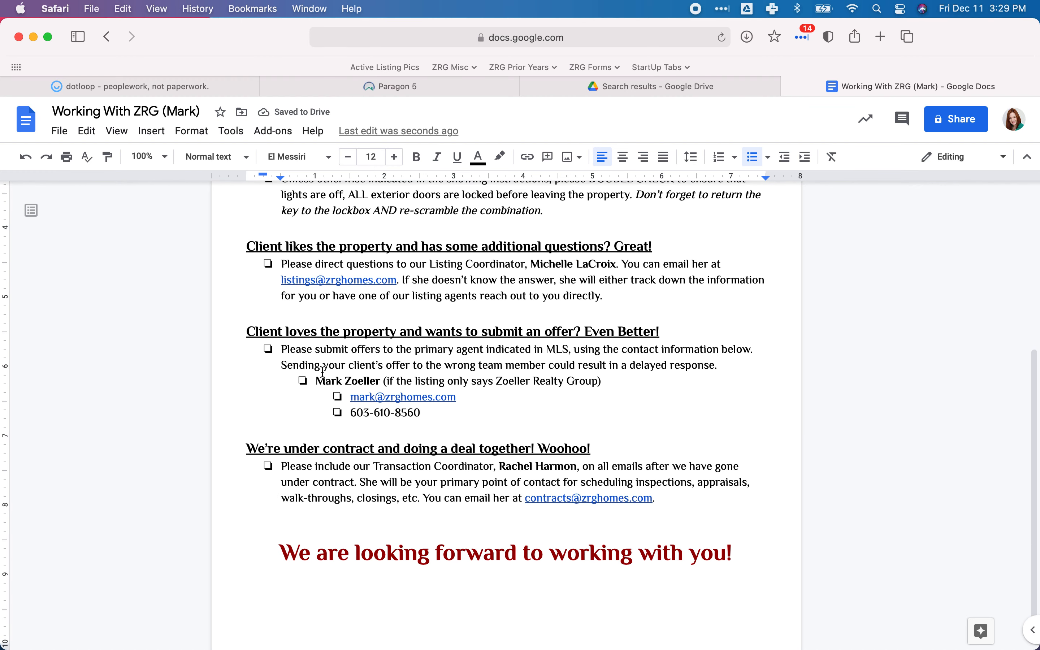
pyautogui.scroll(-2, 420, 384)
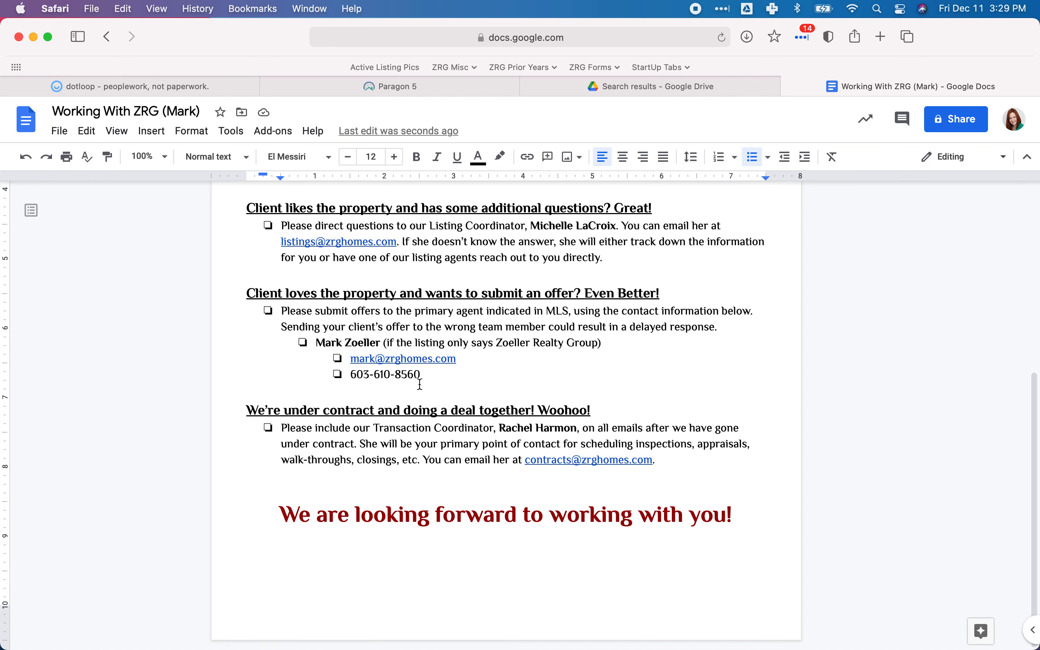
pyautogui.scroll(12, 335, 310)
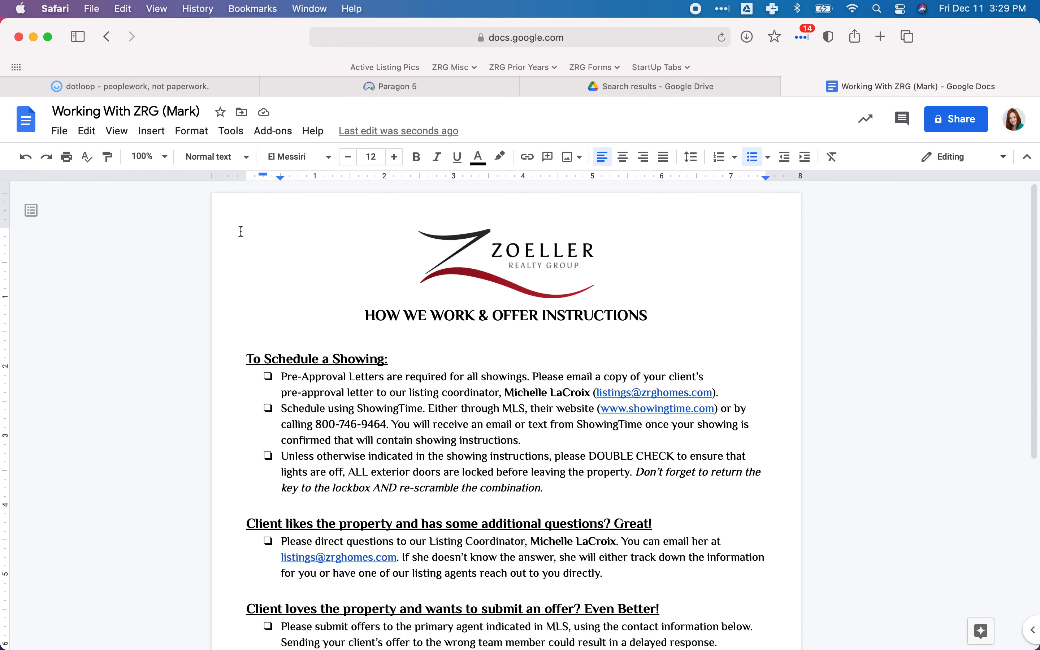
pyautogui.click(72, 137)
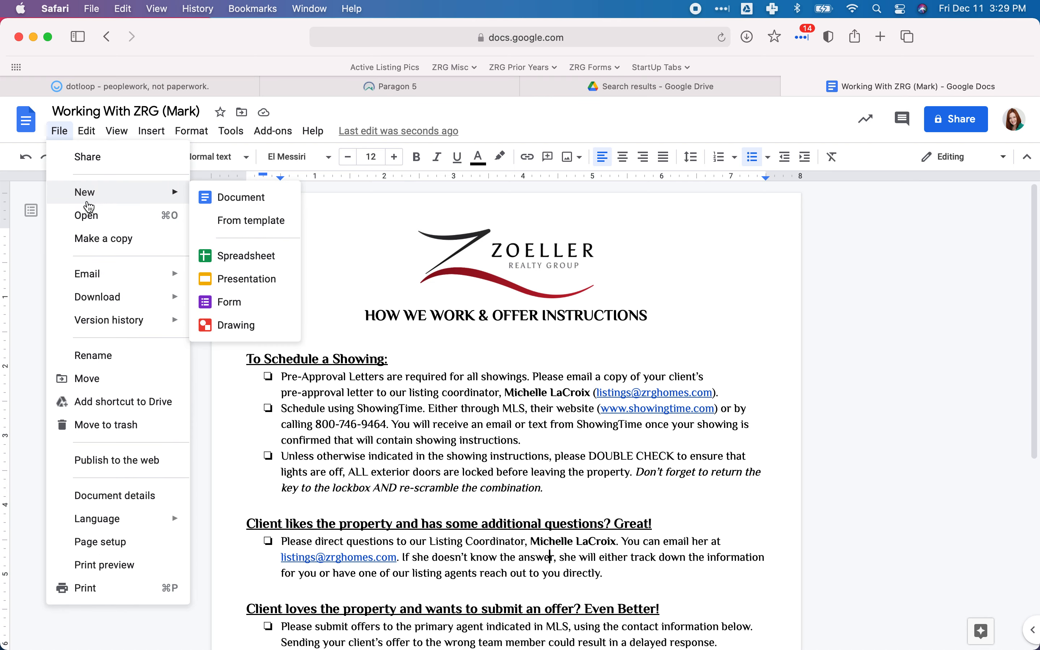
pyautogui.moveTo(128, 297)
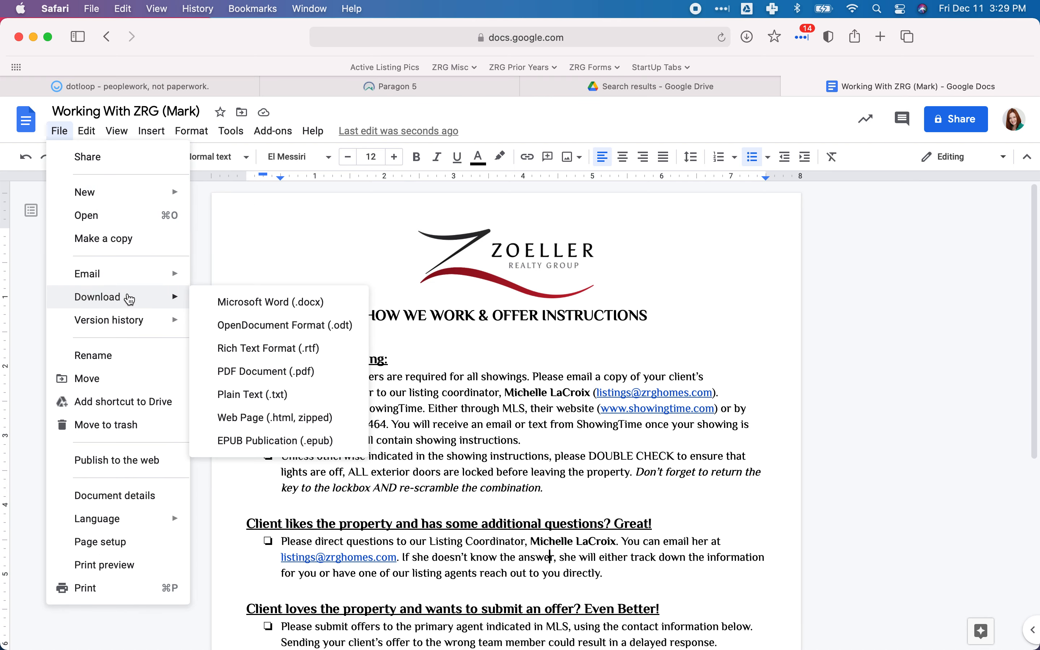
pyautogui.click(254, 372)
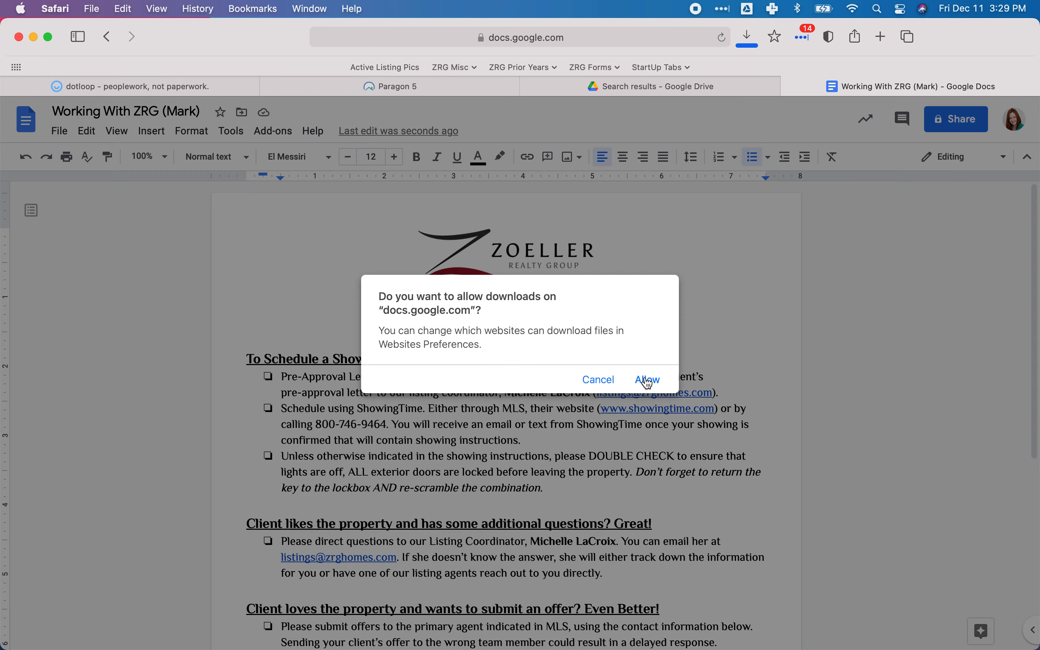
# Switch to dotloop and upload the downloaded Working With ZRG PDF to the Listing Docs folder.
pyautogui.click(646, 380)
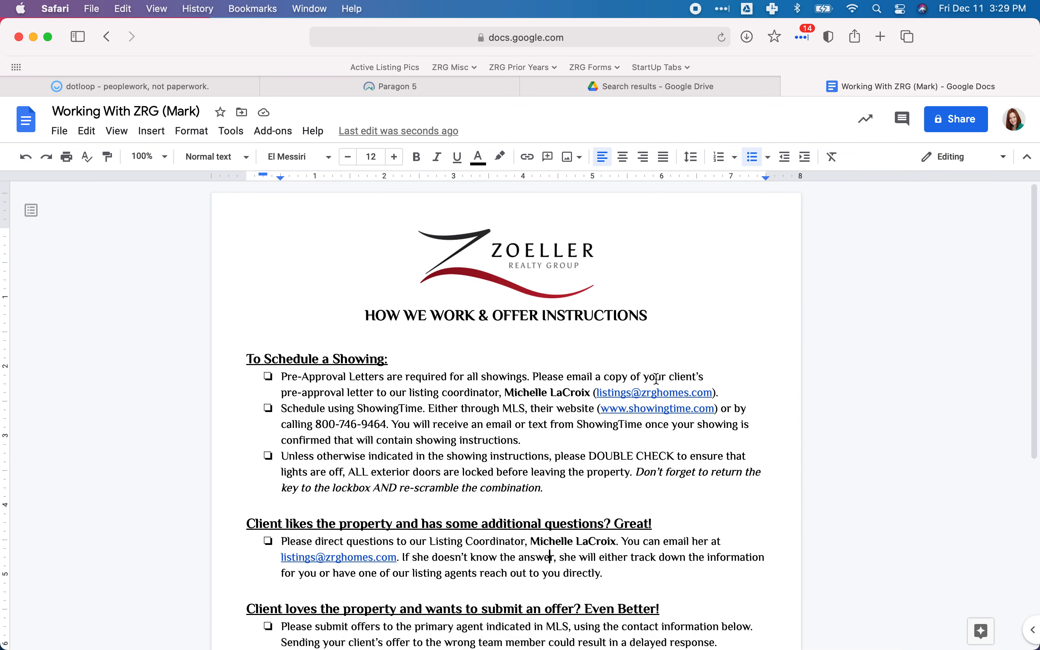
pyautogui.click(195, 90)
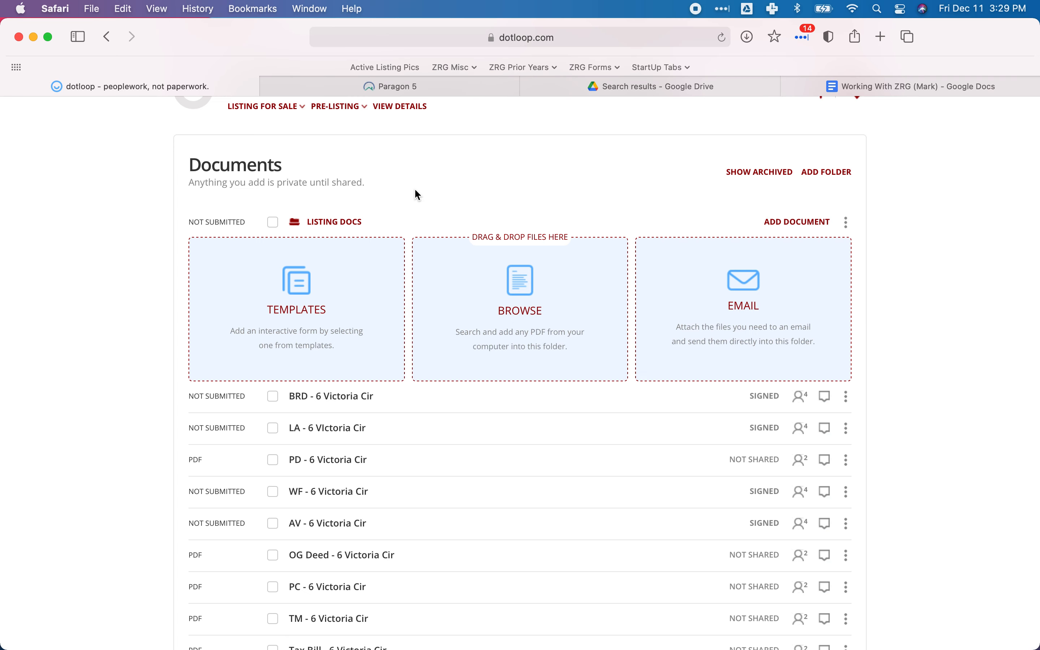
pyautogui.click(595, 266)
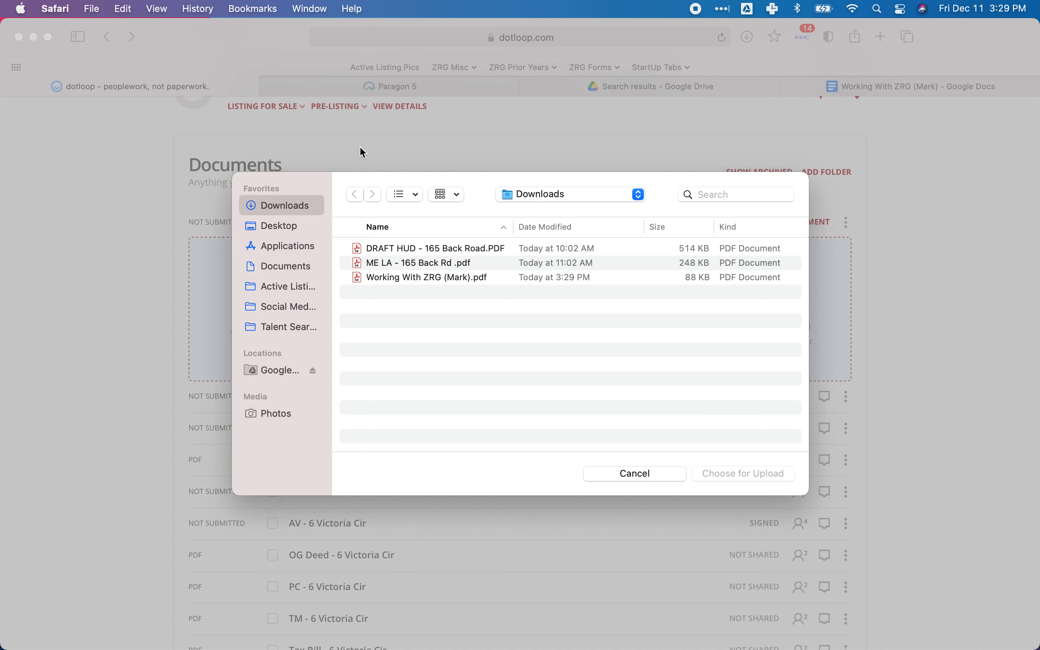
pyautogui.click(392, 278)
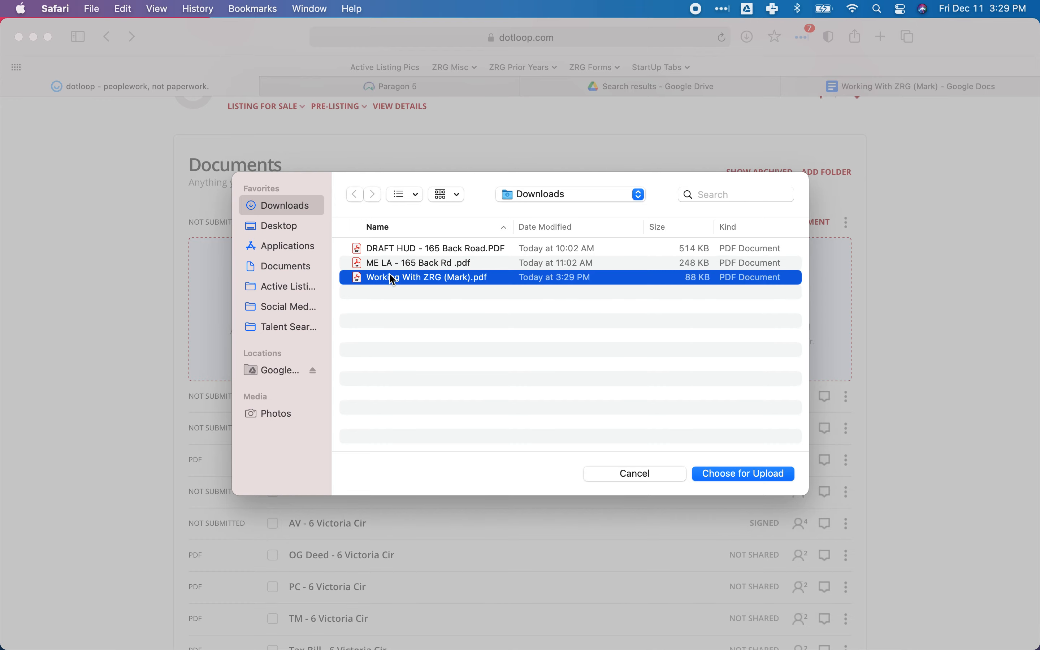
pyautogui.doubleClick(393, 278)
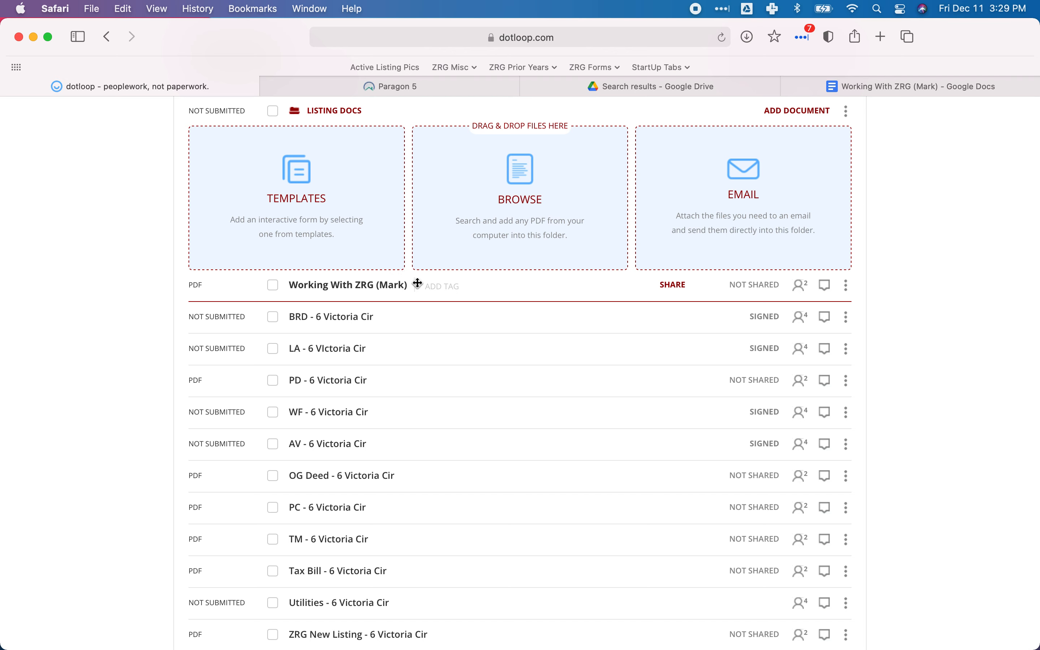
# Select the Working With ZRG, PD, OG Deed, PC, TM, Tax Bill and Utilities documents in Listing Docs.
pyautogui.click(273, 285)
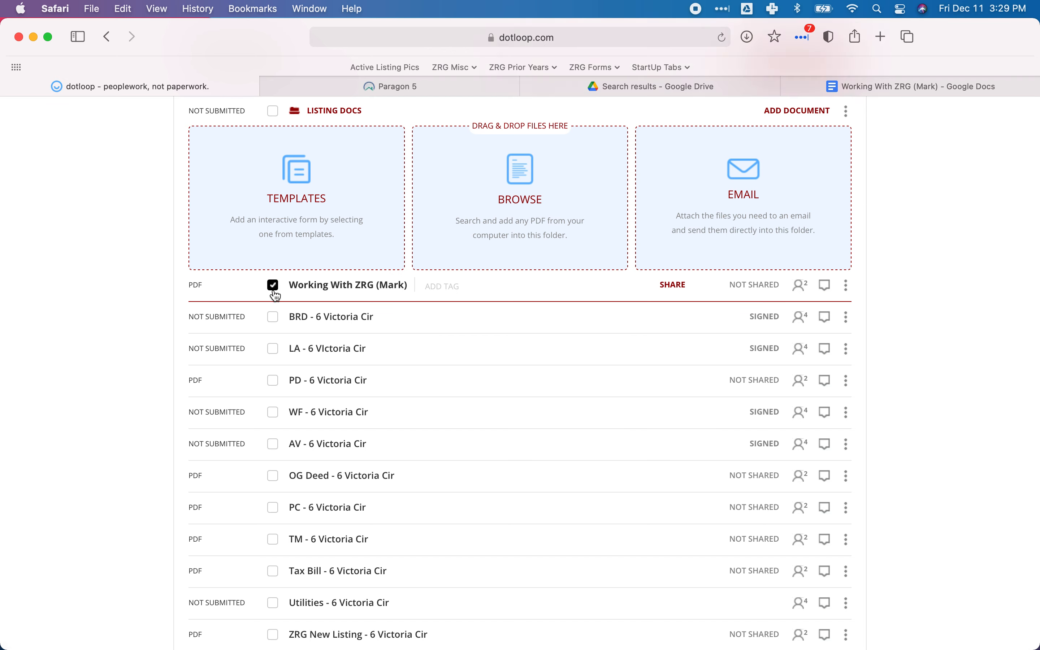
pyautogui.click(273, 380)
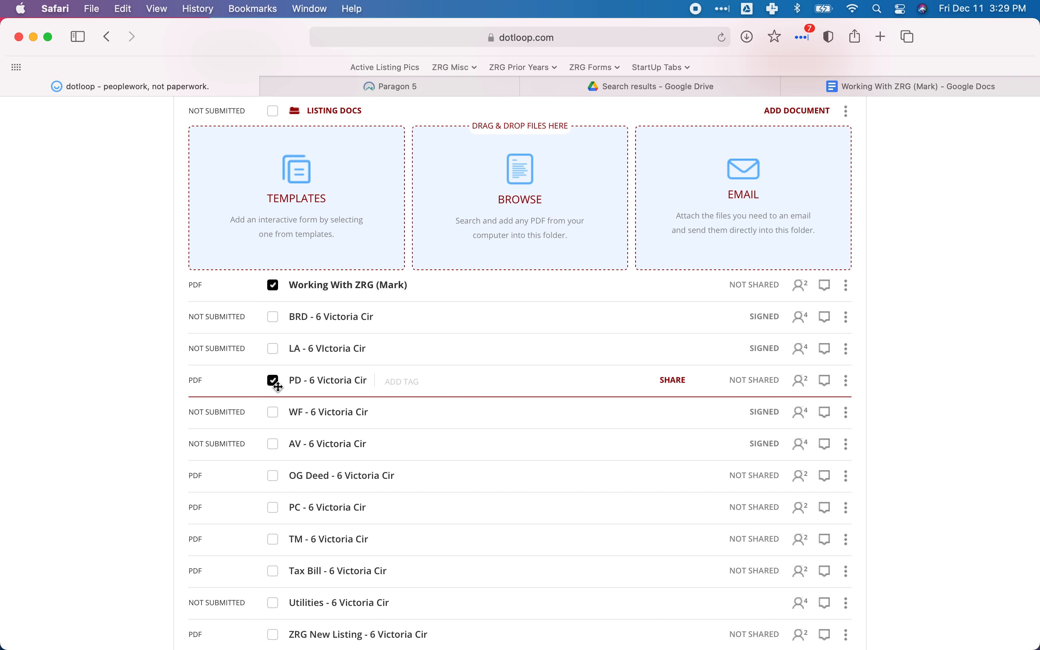
pyautogui.click(274, 476)
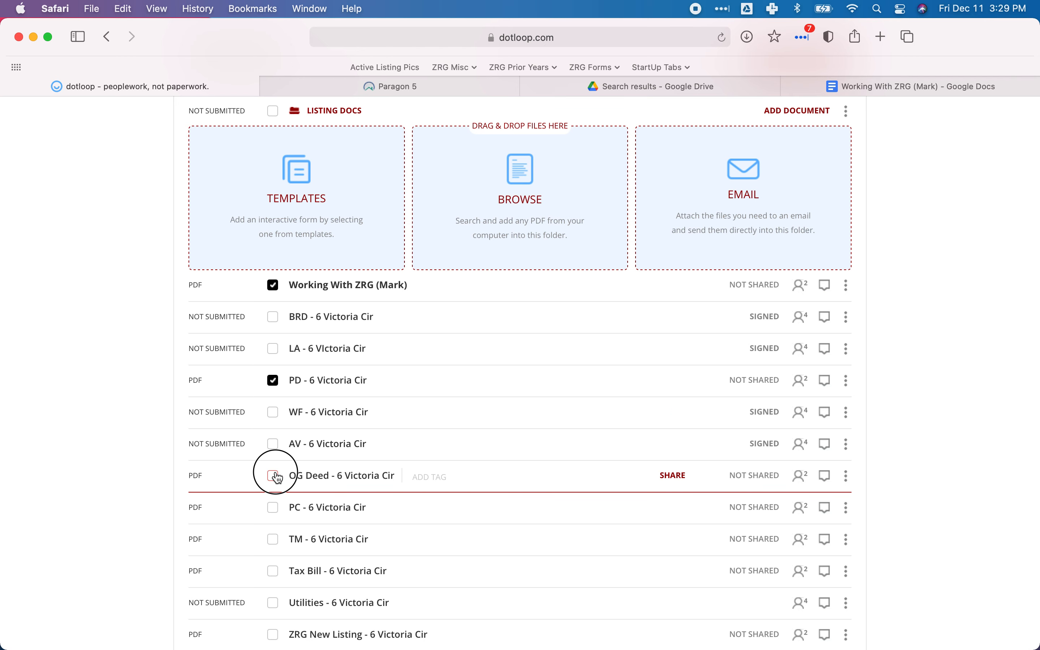
pyautogui.scroll(-1, 278, 479)
pyautogui.click(273, 486)
pyautogui.click(274, 518)
pyautogui.click(273, 550)
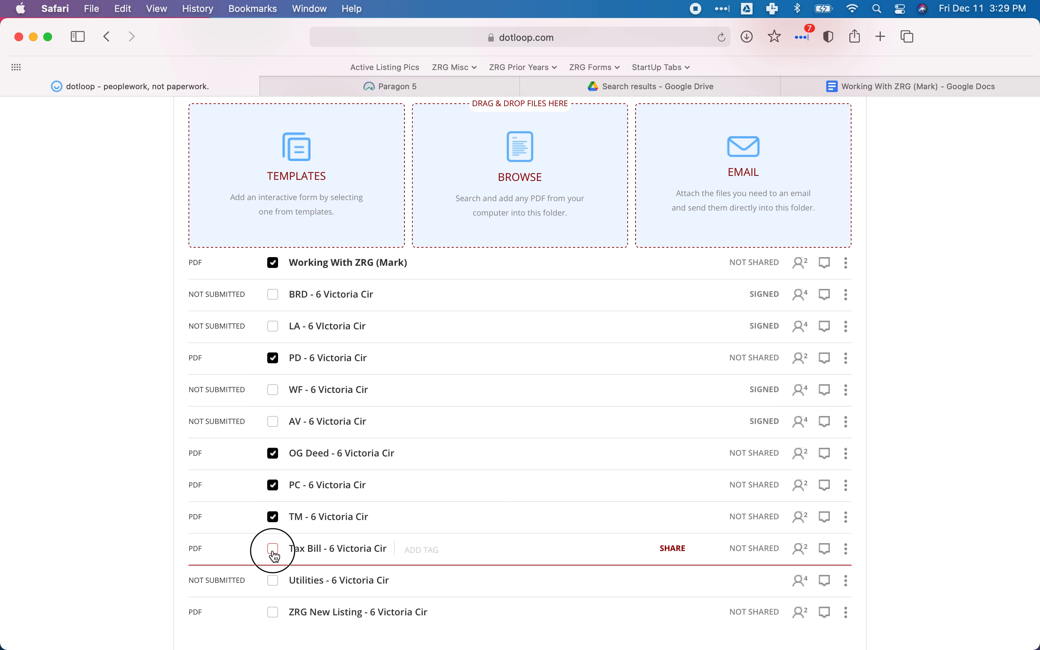
pyautogui.click(274, 582)
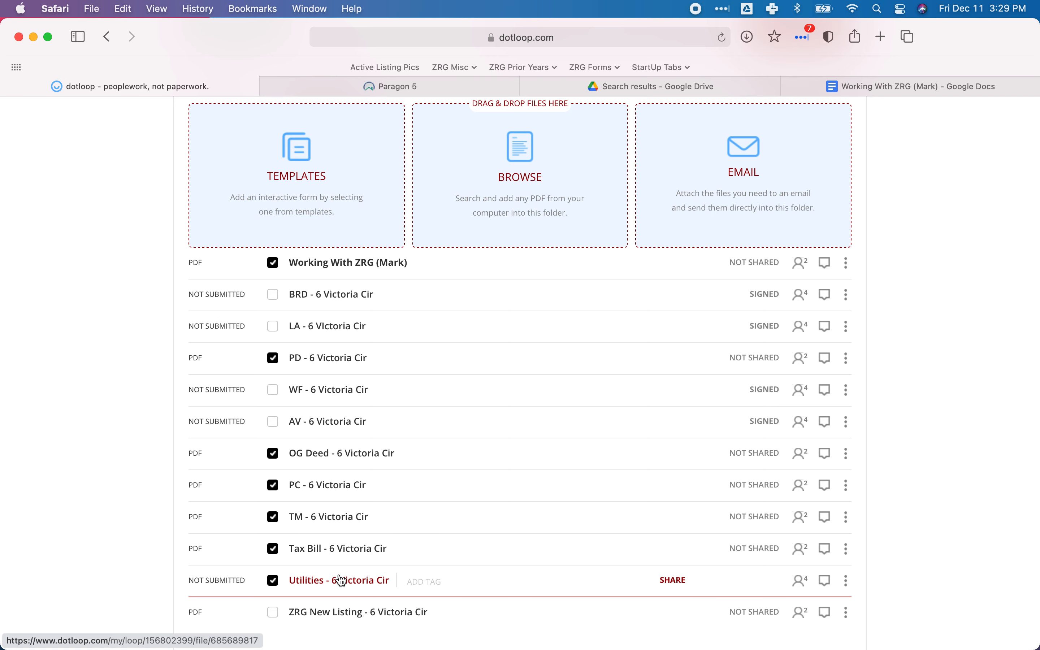
# Download the selected listing documents as one combined PDF.
pyautogui.scroll(3, 392, 427)
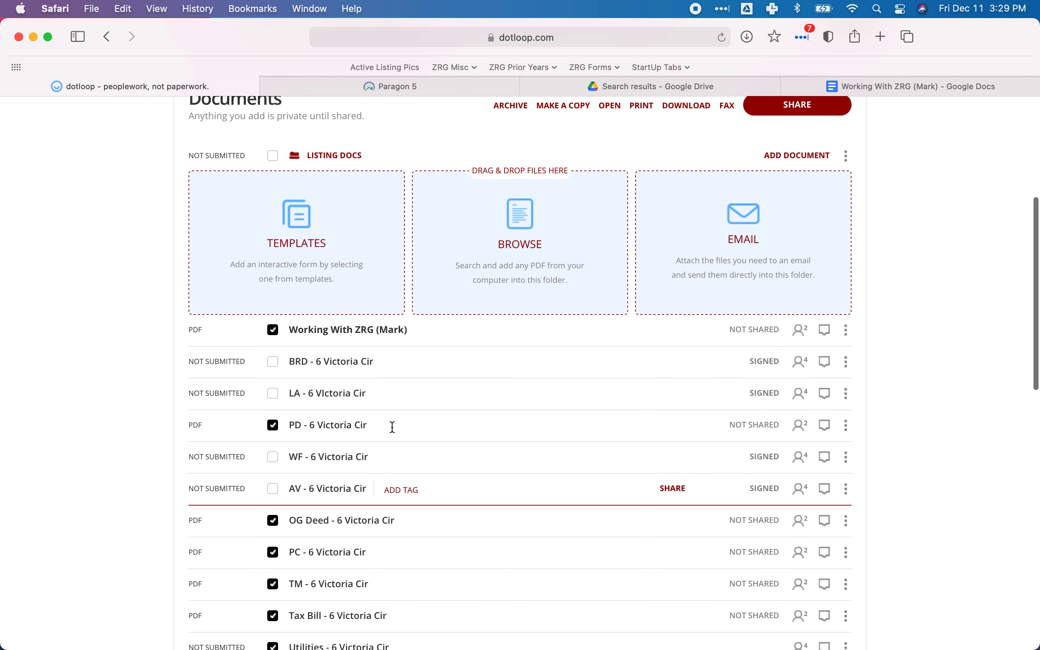
pyautogui.scroll(2, 471, 280)
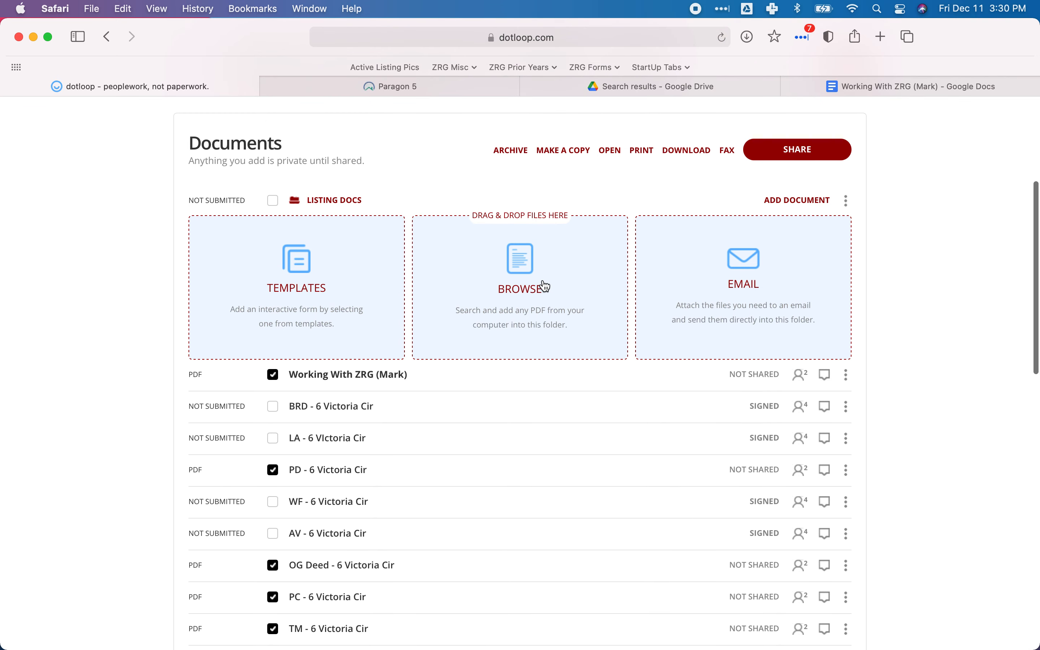
pyautogui.scroll(-5, 545, 286)
pyautogui.scroll(6, 545, 284)
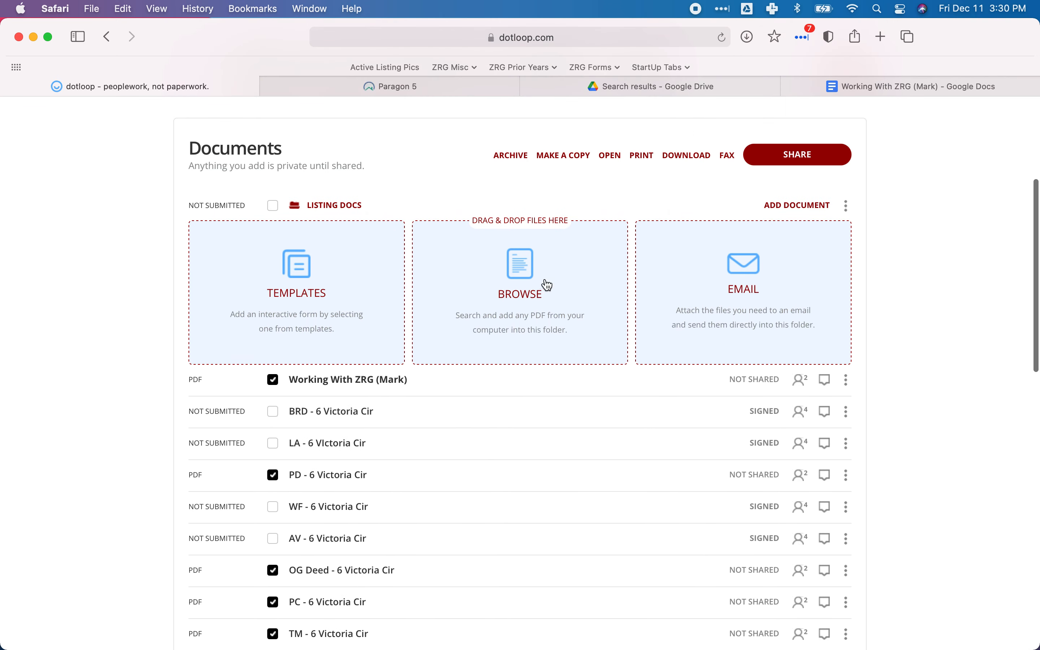
pyautogui.click(685, 159)
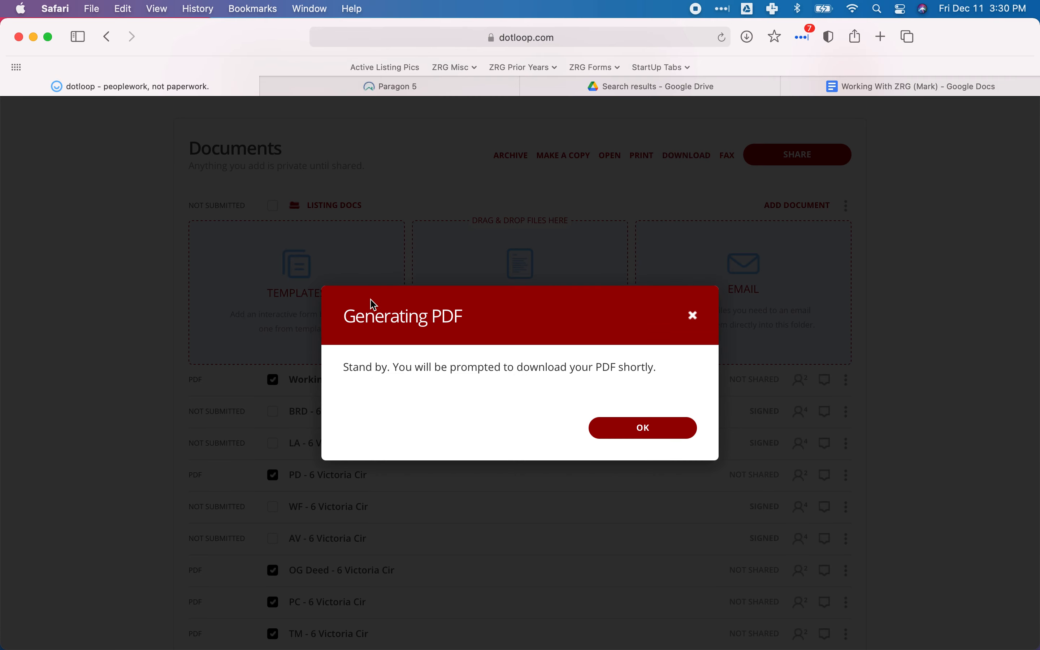
pyautogui.click(637, 428)
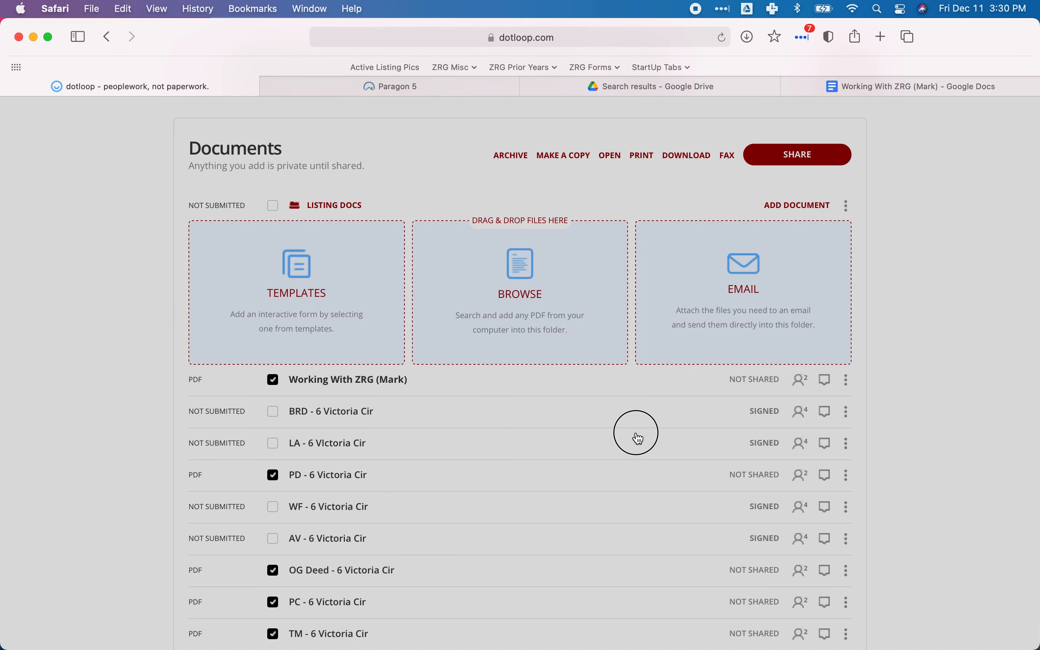
# Switch to Finder's Downloads folder and rename Multiple Documents.pdf as "Listing Packet - " followed by the property's street number and name.
pyautogui.moveTo(520, 647)
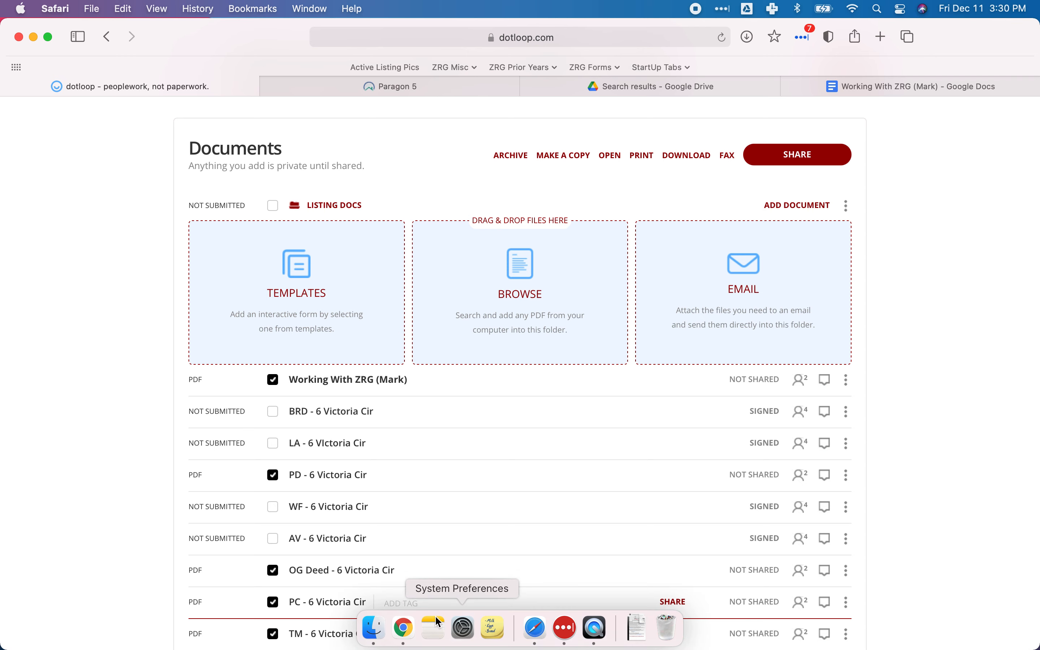
pyautogui.click(372, 628)
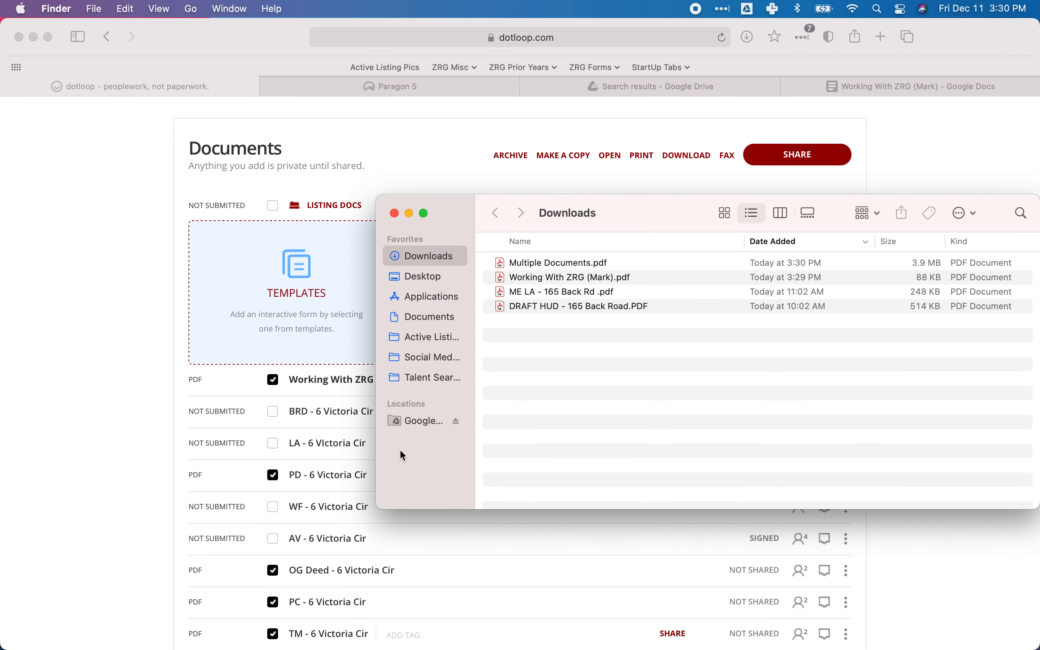
pyautogui.moveTo(462, 208); pyautogui.dragTo(365, 205)
pyautogui.click(500, 264)
pyautogui.click(453, 259)
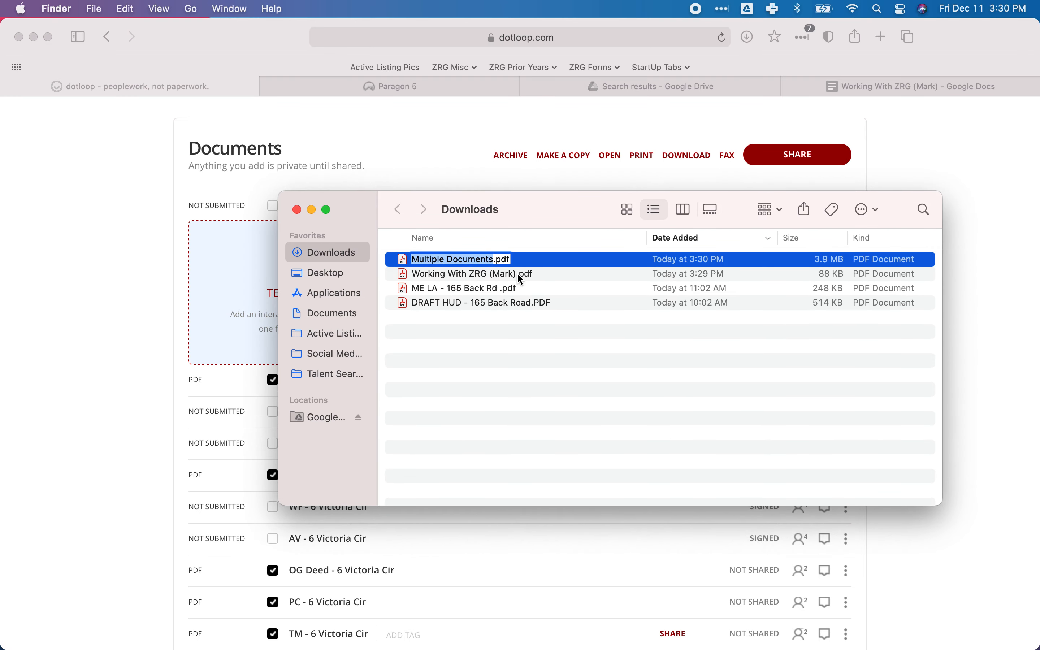
pyautogui.write('Listing Packet - ')
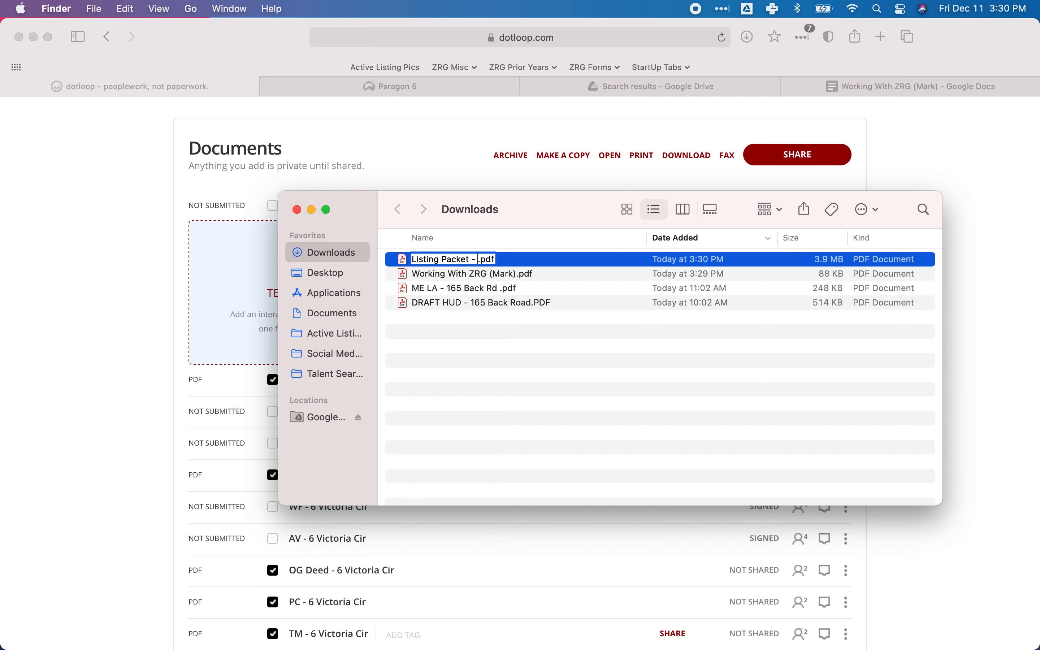
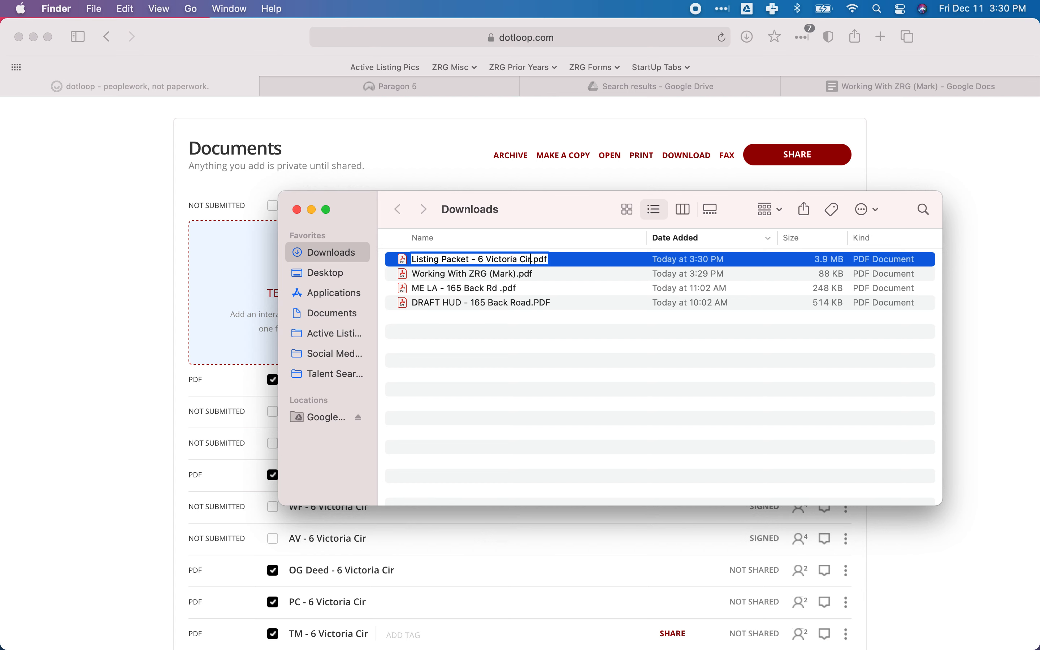
pyautogui.press('Return')
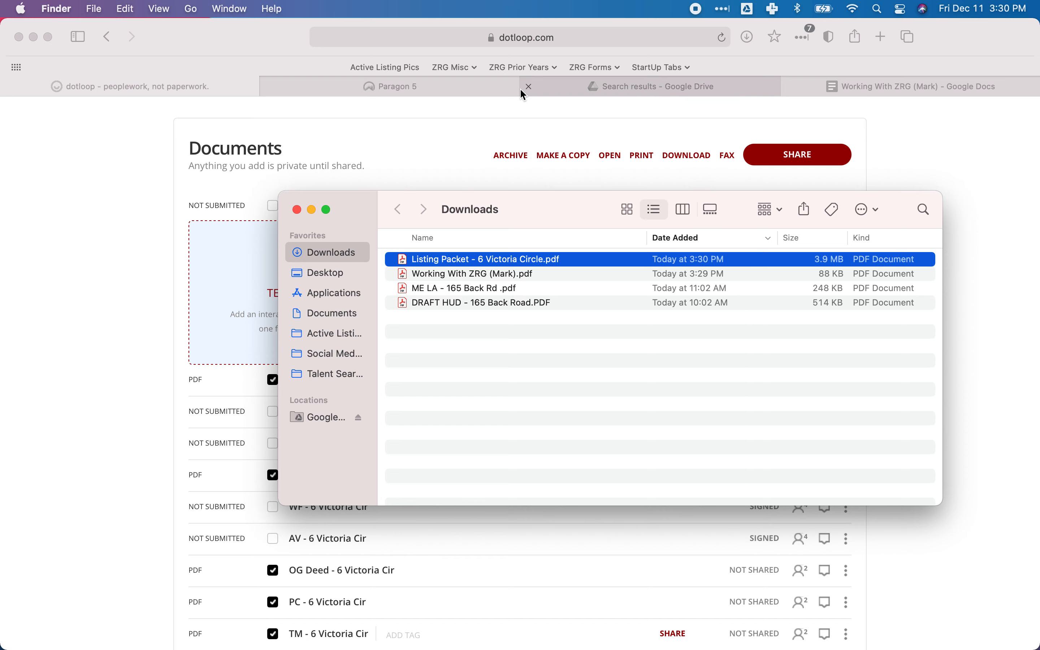
# Switch to Paragon, open the associated documents of the Rochester partial listing, and start a new document entry.
pyautogui.click(402, 88)
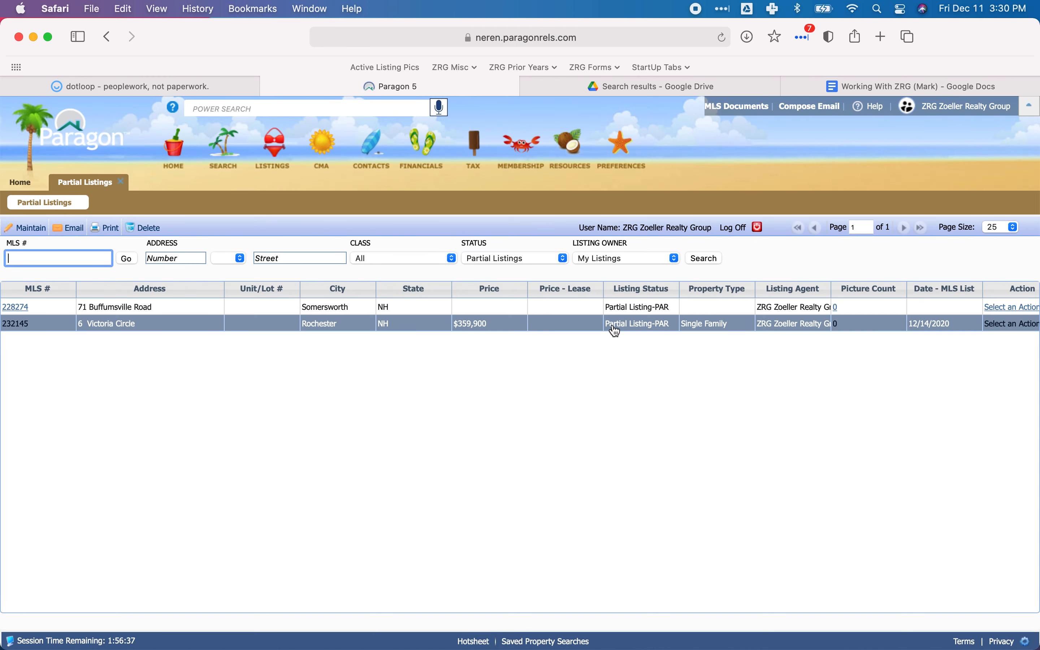
pyautogui.click(1011, 331)
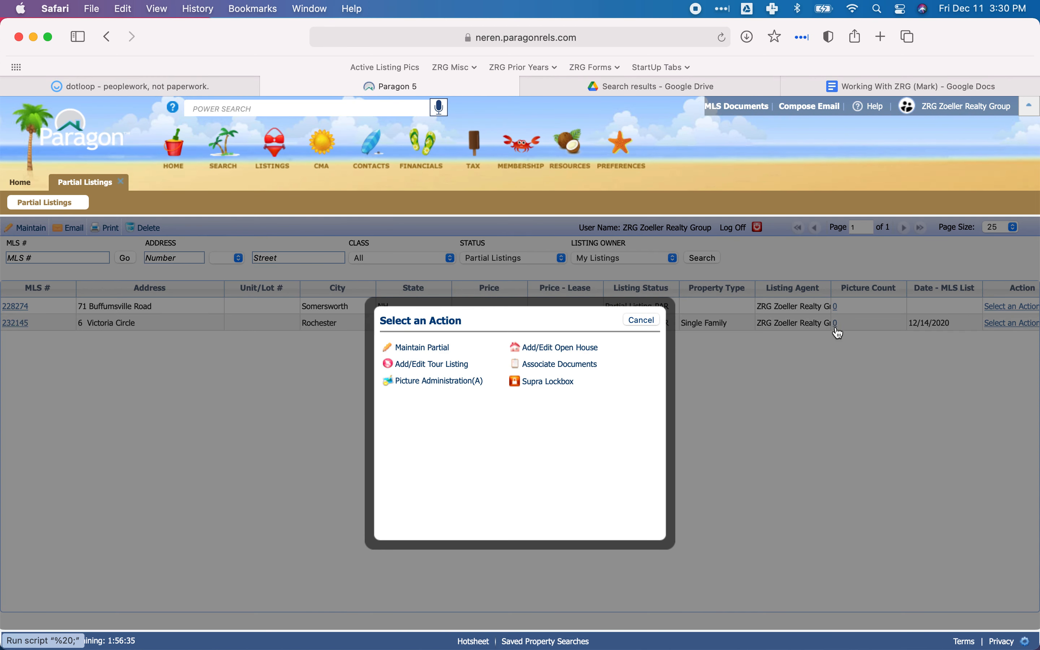
pyautogui.click(538, 365)
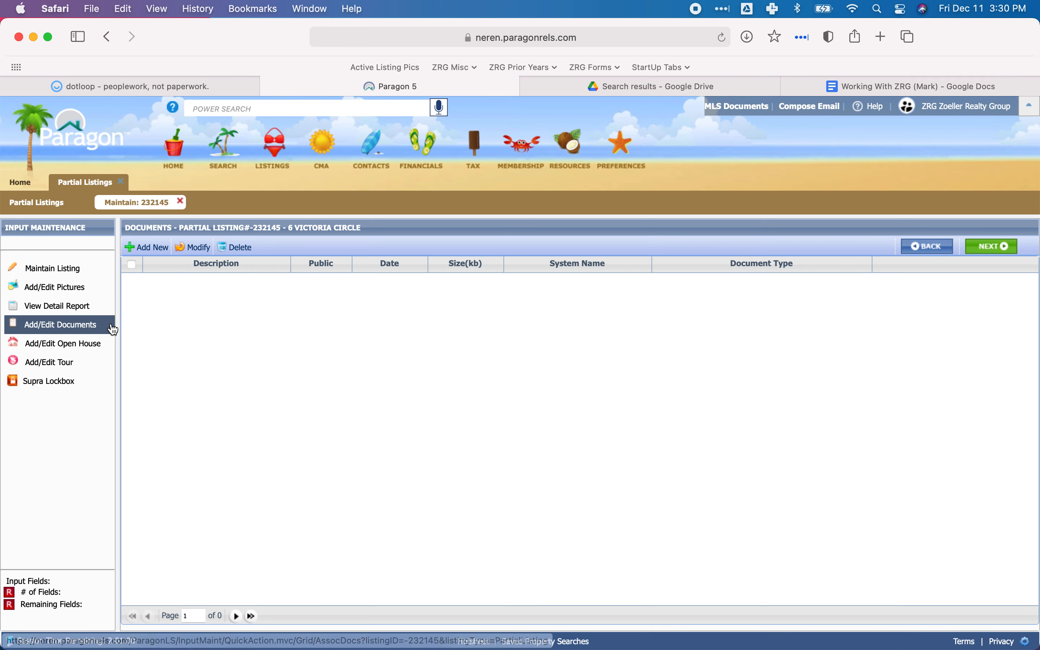
pyautogui.click(148, 247)
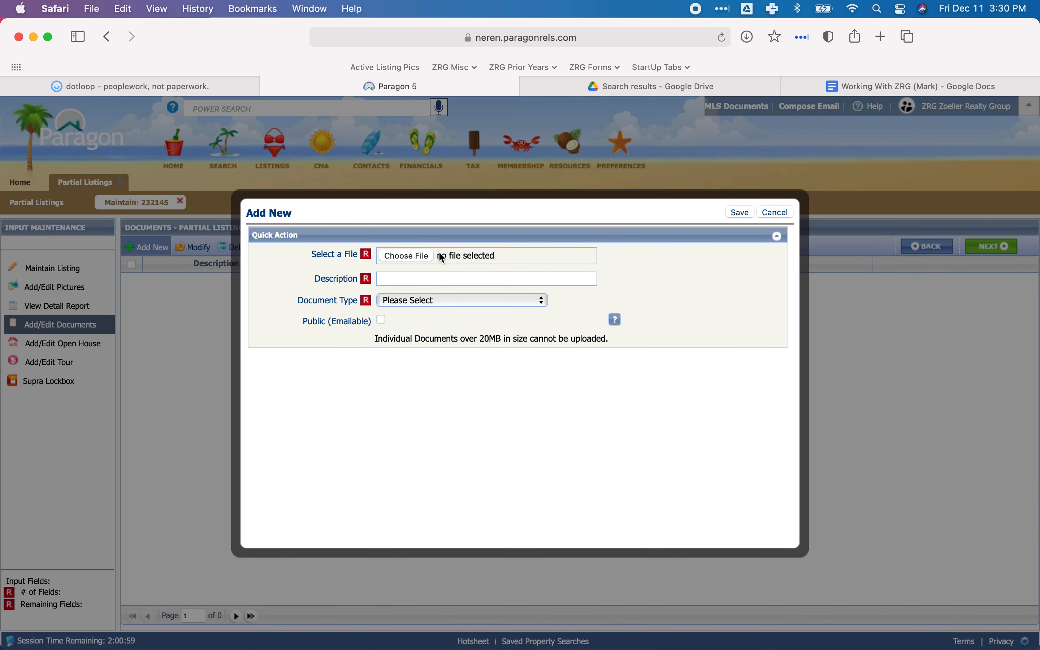
# Choose the Listing Packet PDF as the file and describe it as "Listing Packet - " followed by the property's street address.
pyautogui.click(433, 255)
pyautogui.doubleClick(411, 264)
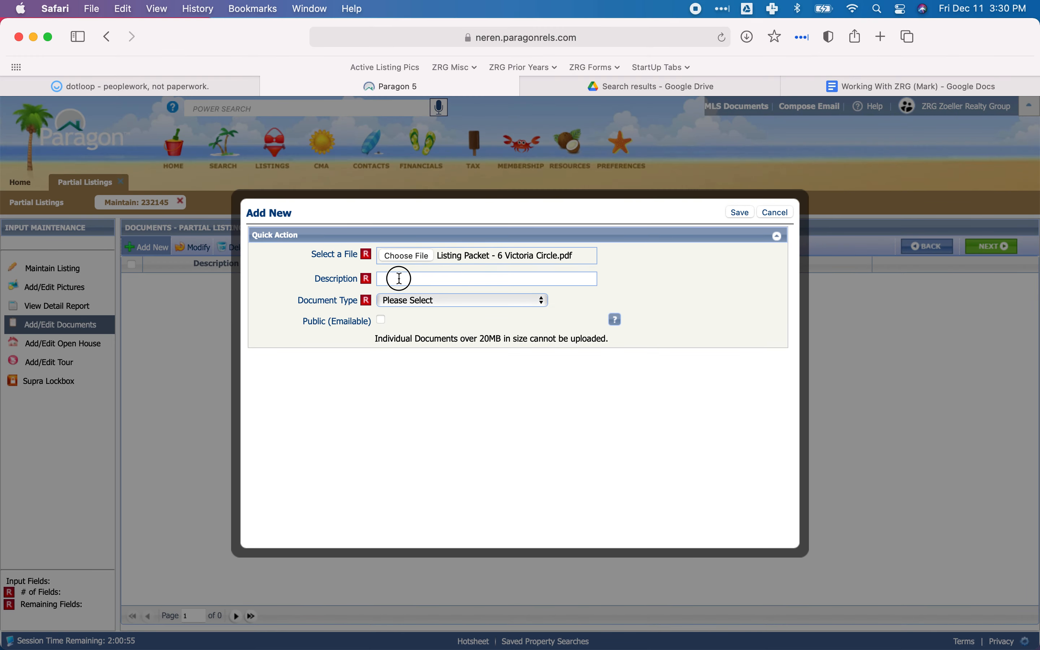
pyautogui.click(450, 279)
pyautogui.write('Listing ')
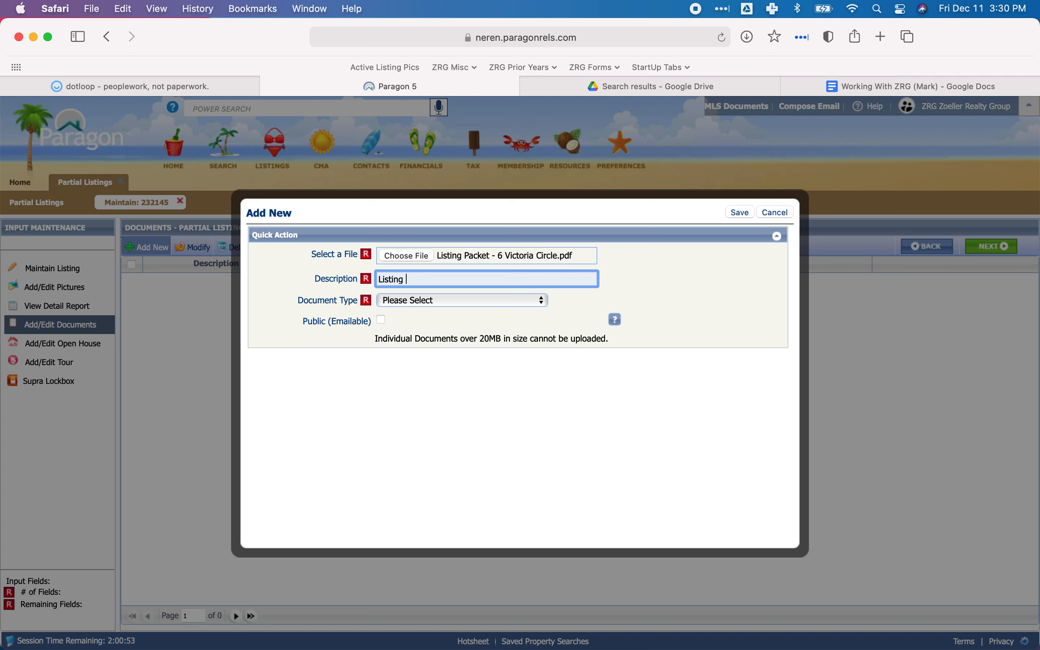
# Set the document type to LP-Listing Packet and save the new document entry.
pyautogui.click(416, 301)
pyautogui.scroll(-10, 438, 368)
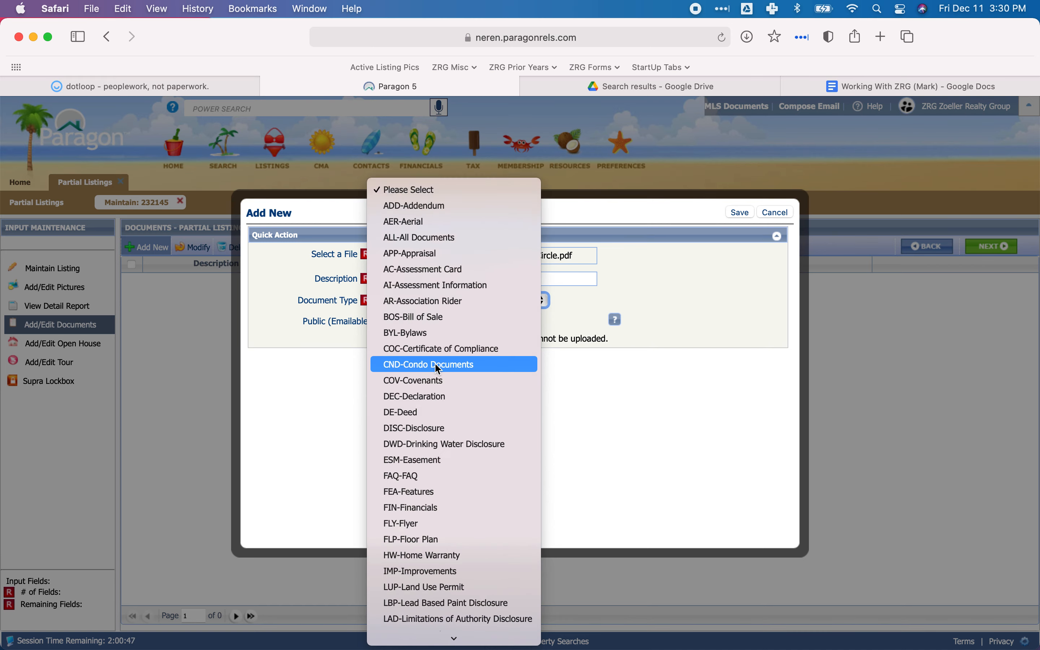
pyautogui.scroll(3, 438, 368)
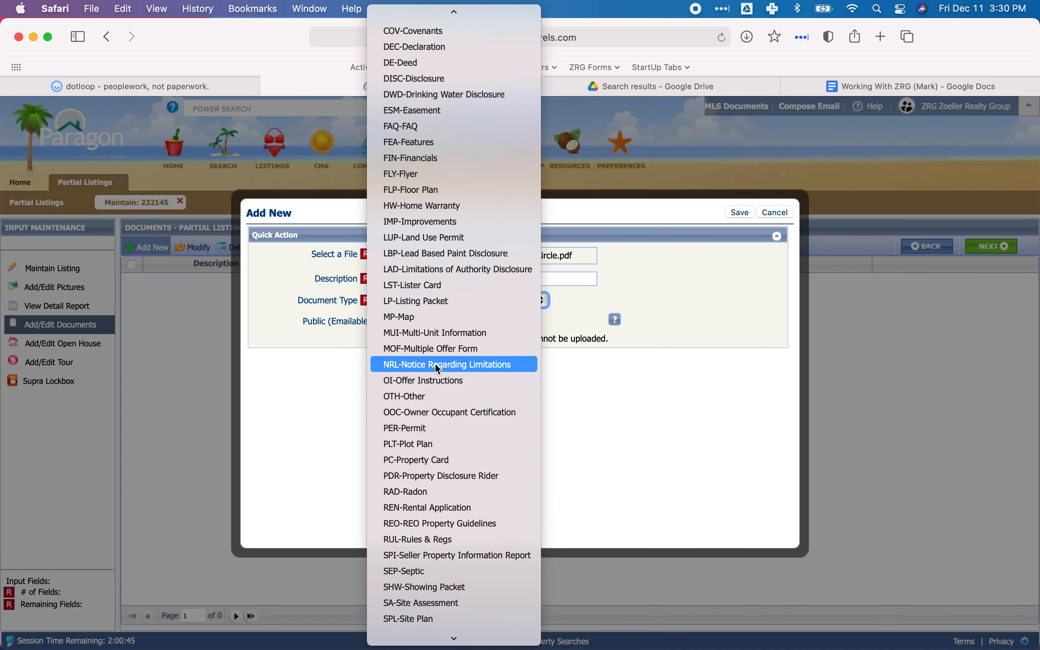
pyautogui.click(417, 301)
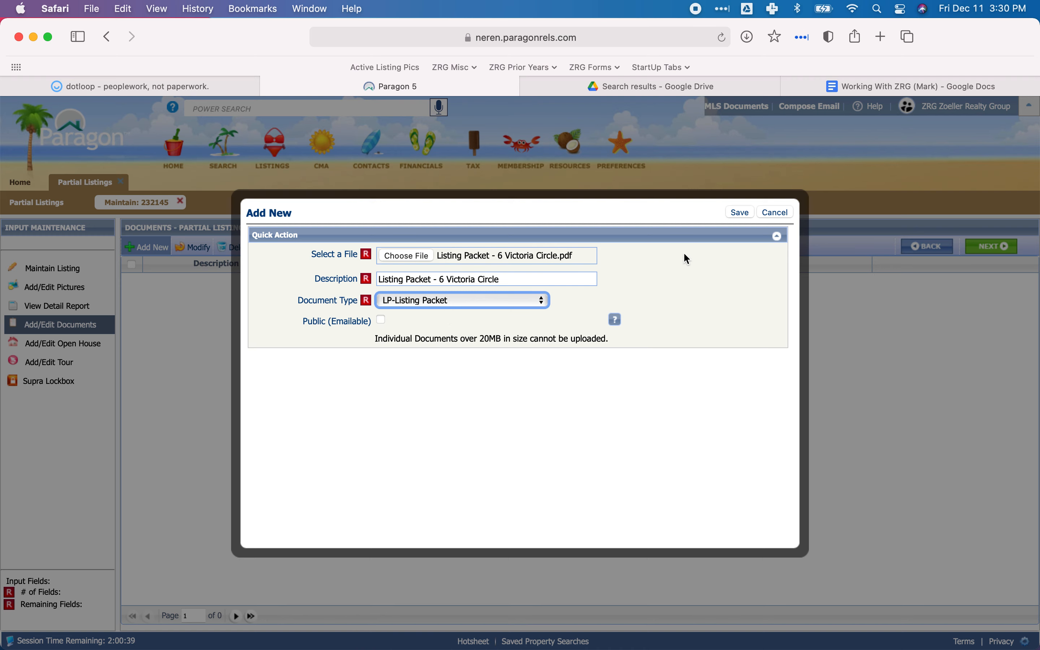
pyautogui.click(746, 216)
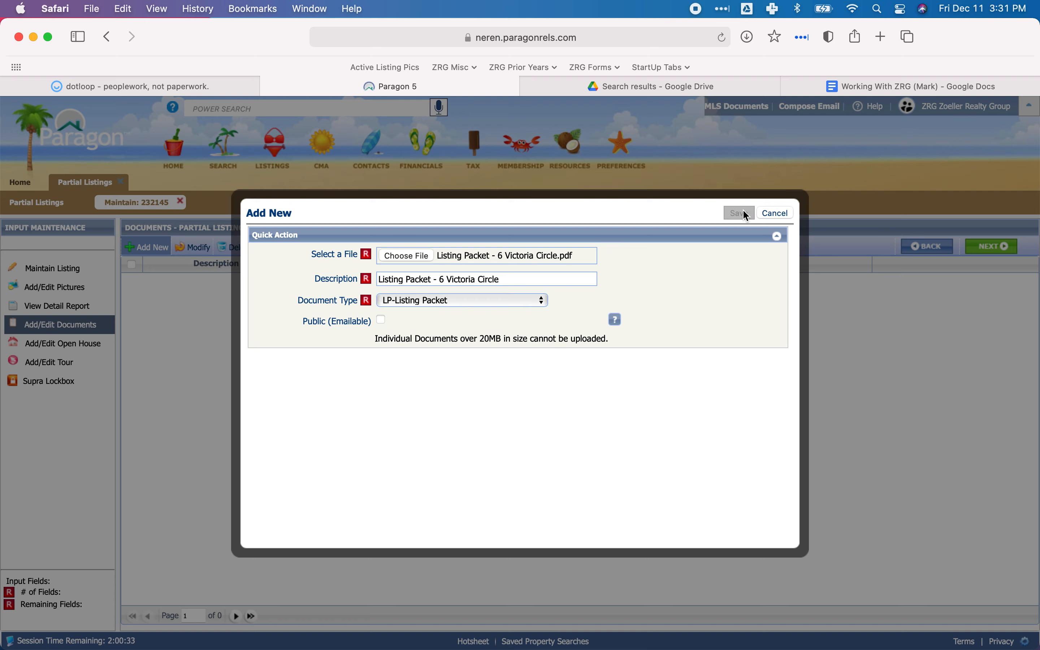